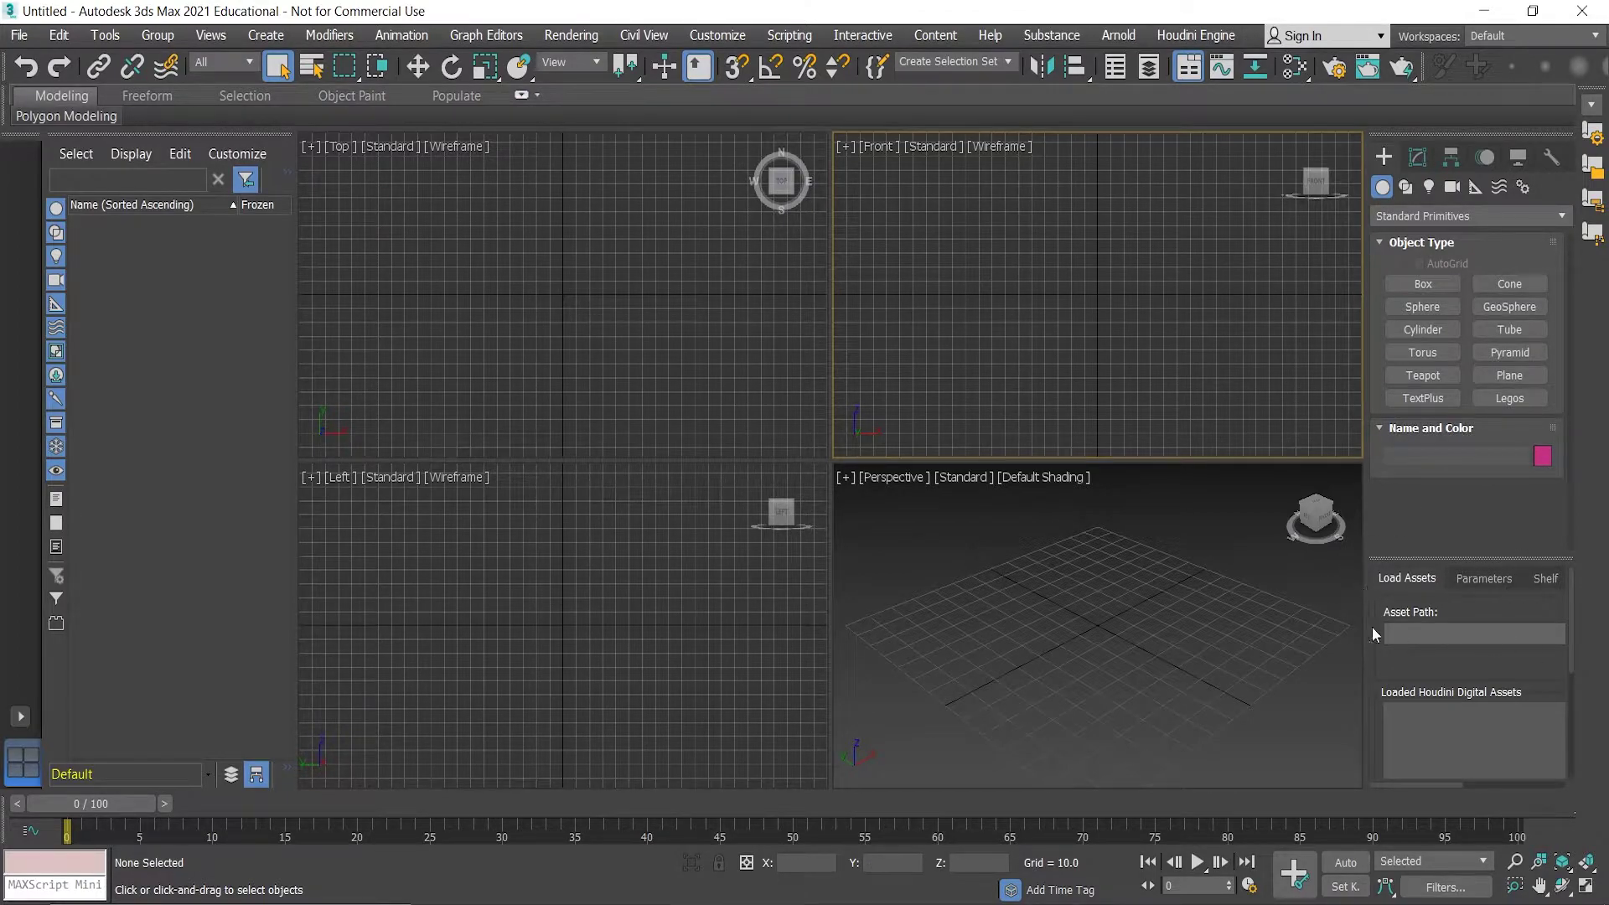
- Hide the Houdini Engine asset panel and maximize the Perspective viewport
{"action": "left_click", "coordinate": [1197, 36]}
{"action": "left_click", "coordinate": [1217, 87]}
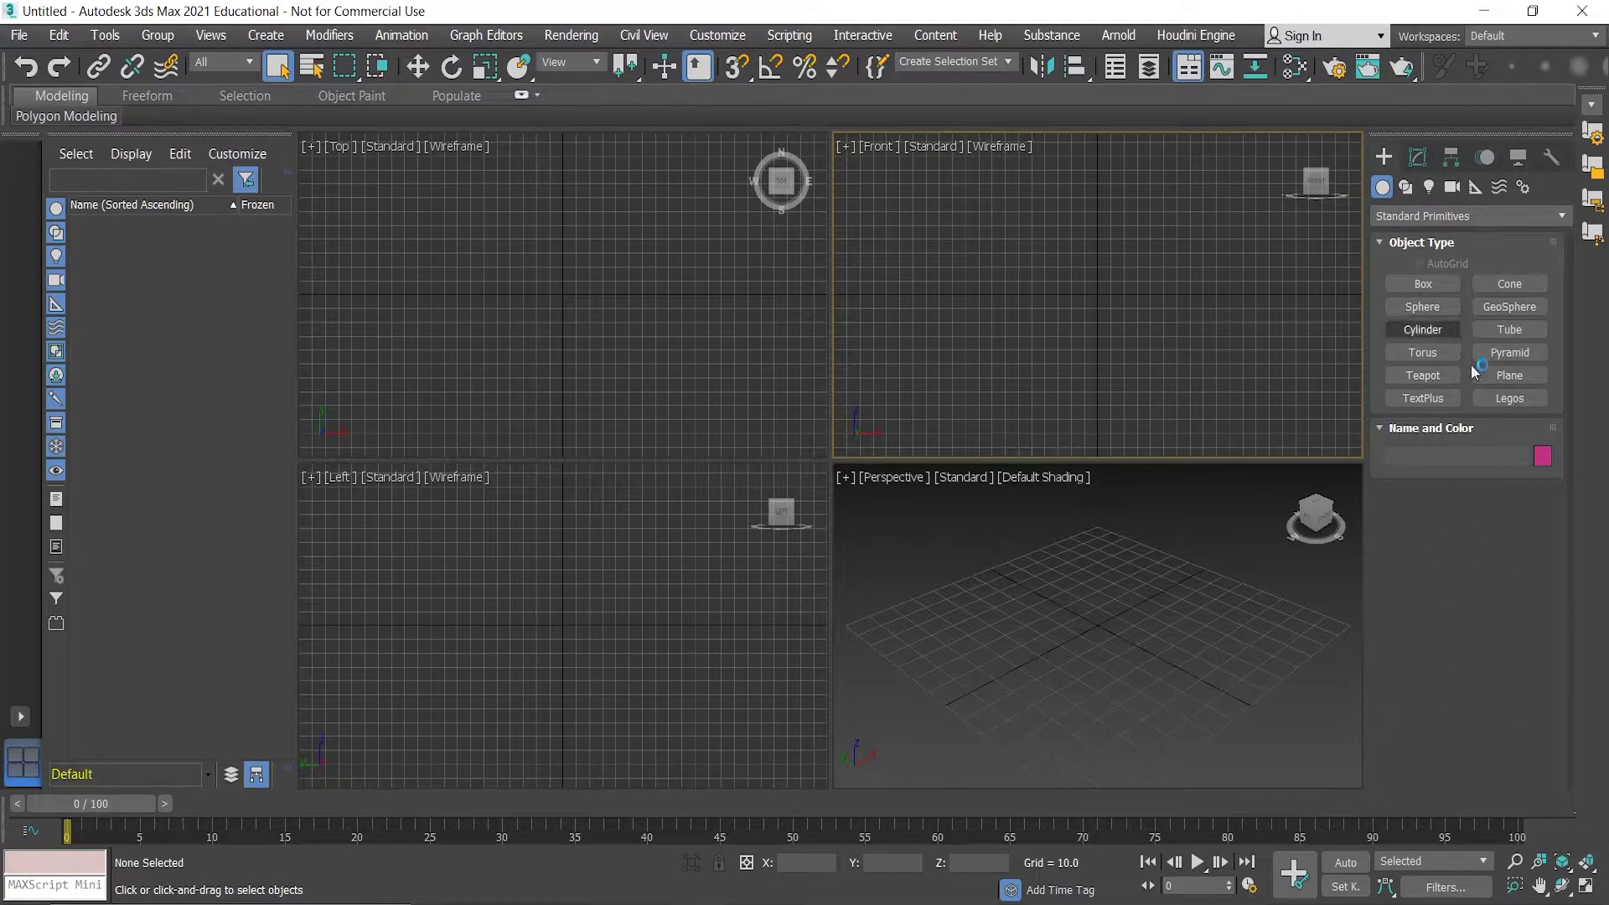
{"action": "left_click", "coordinate": [1099, 598]}
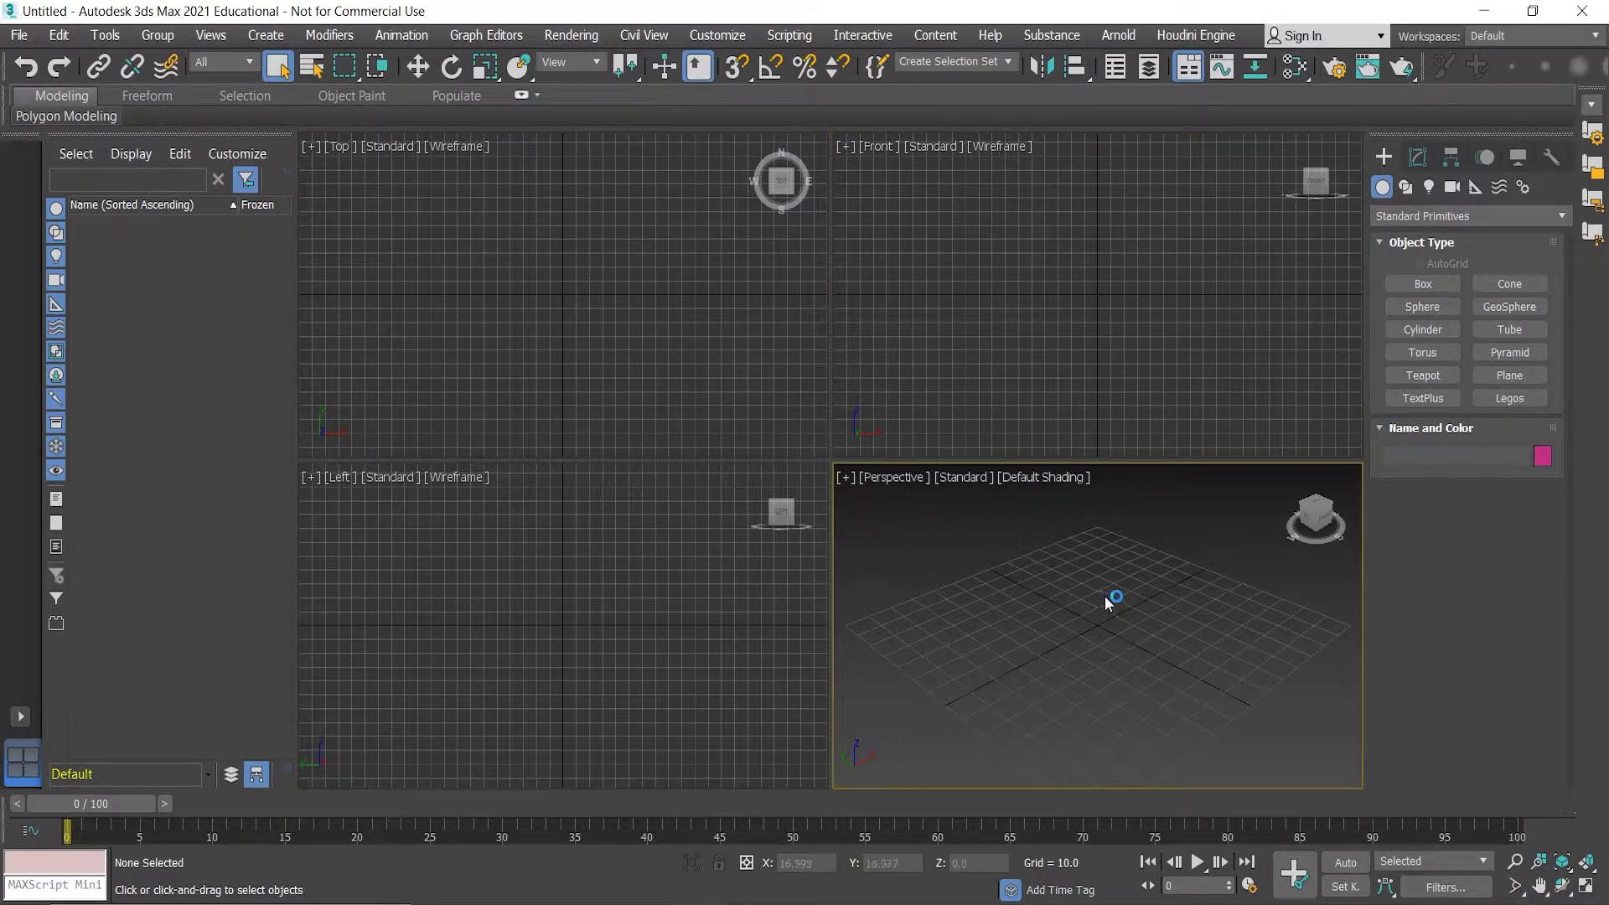
{"action": "key", "text": "alt+w"}
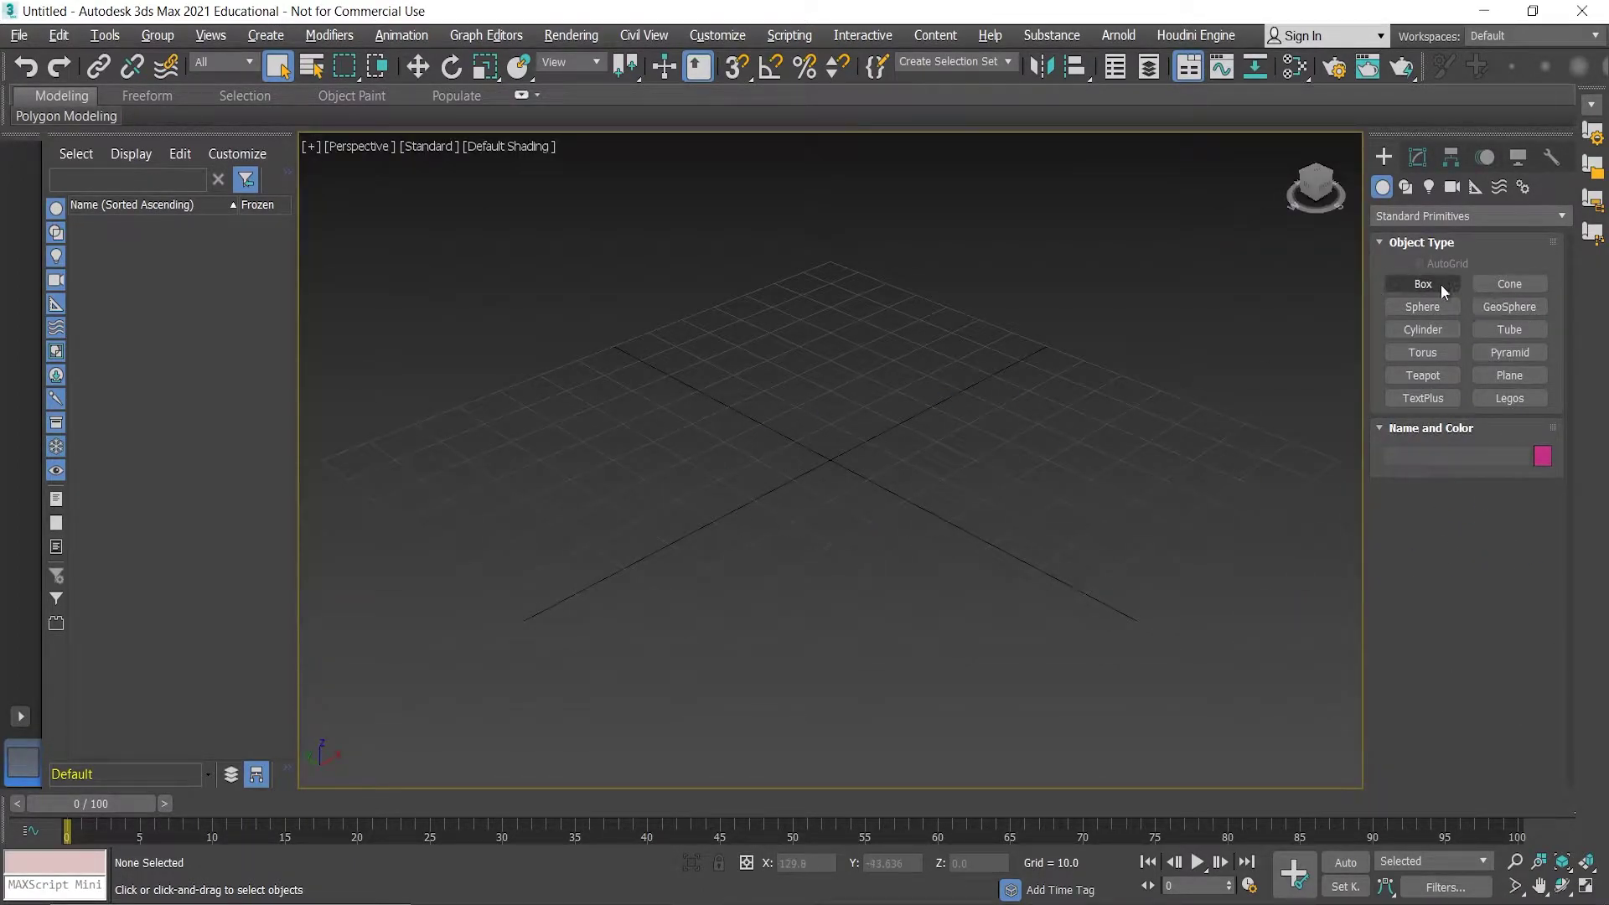
- Create a GeoSphere at the centre of the grid and set its radius to 50
{"action": "left_click", "coordinate": [1517, 309]}
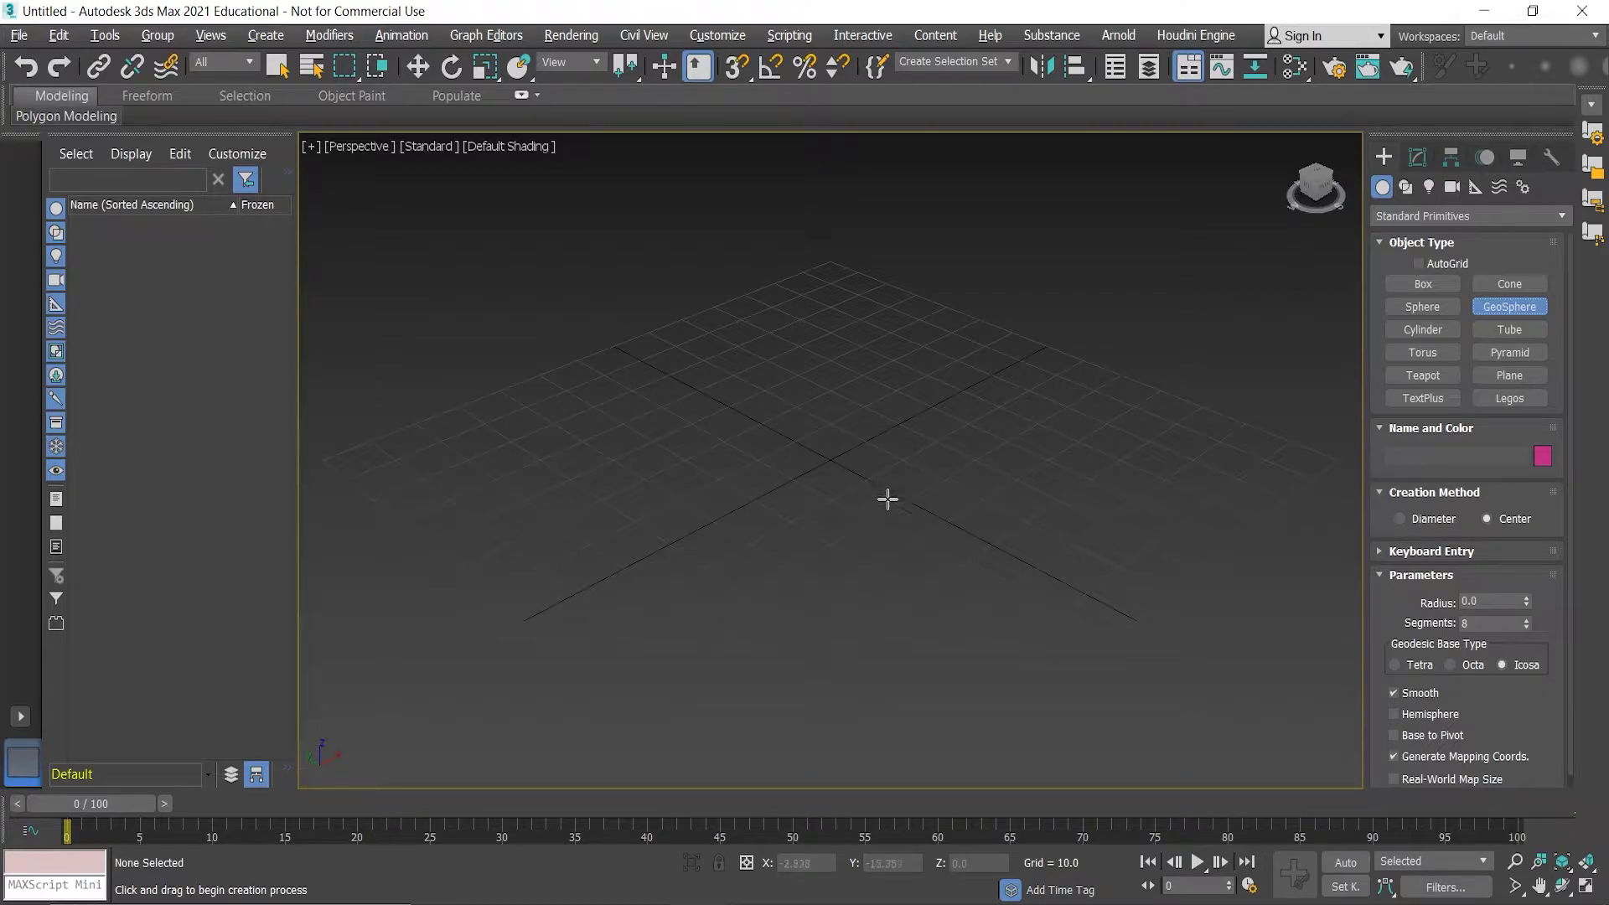
{"action": "left_click_drag", "start_coordinate": [829, 456], "coordinate": [931, 608]}
{"action": "double_click", "coordinate": [1506, 597]}
{"action": "type", "text": "50"}
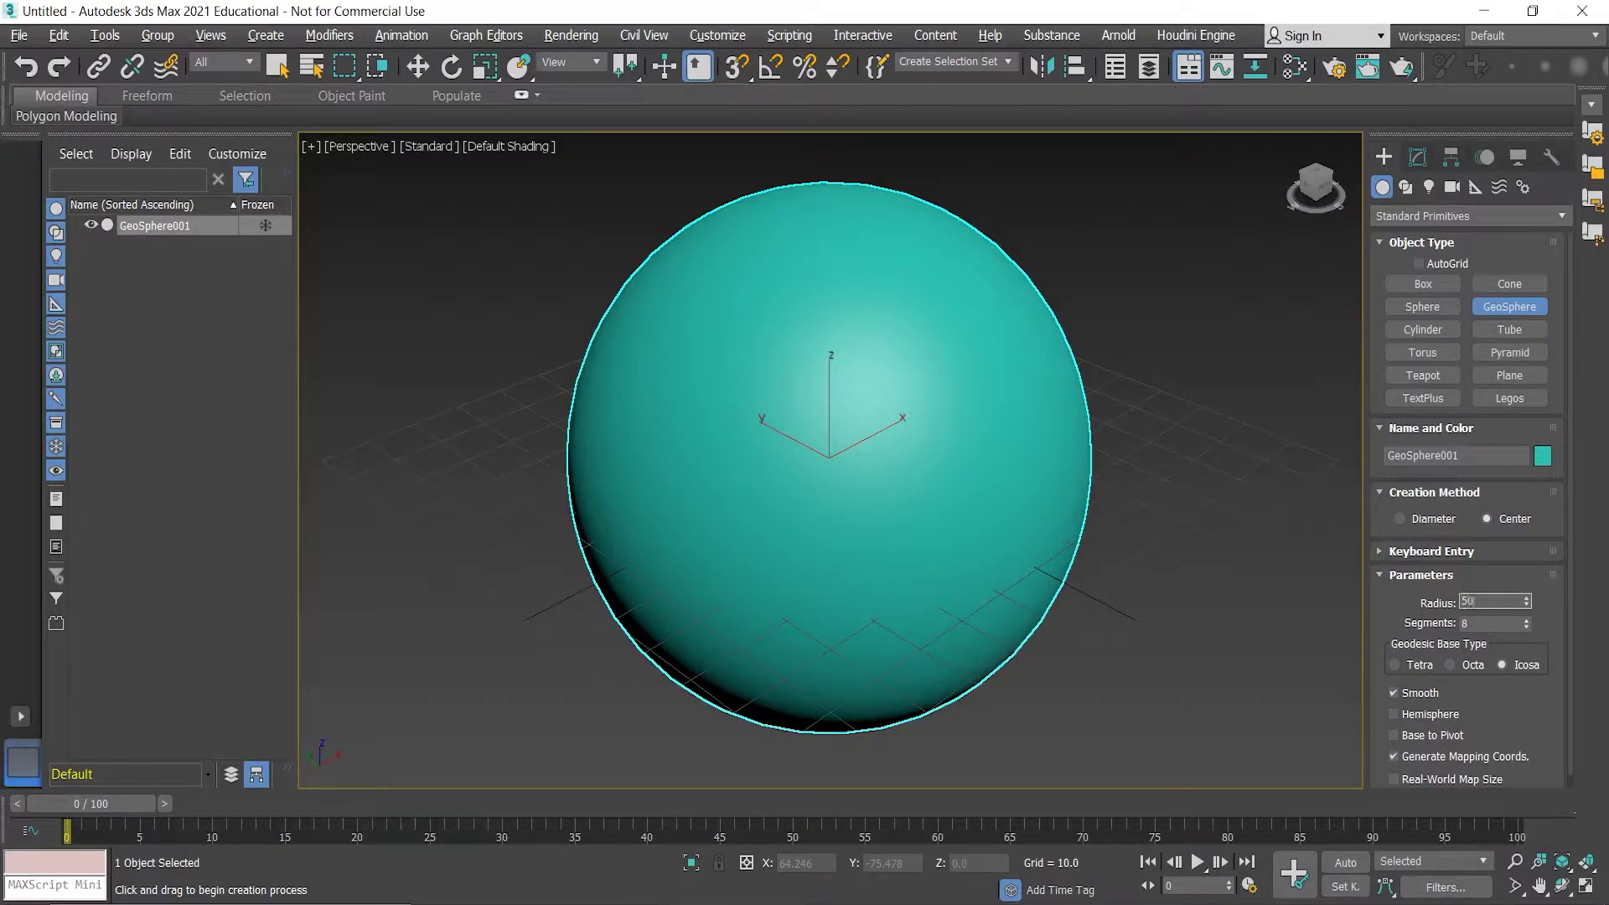
{"action": "key", "text": "Return"}
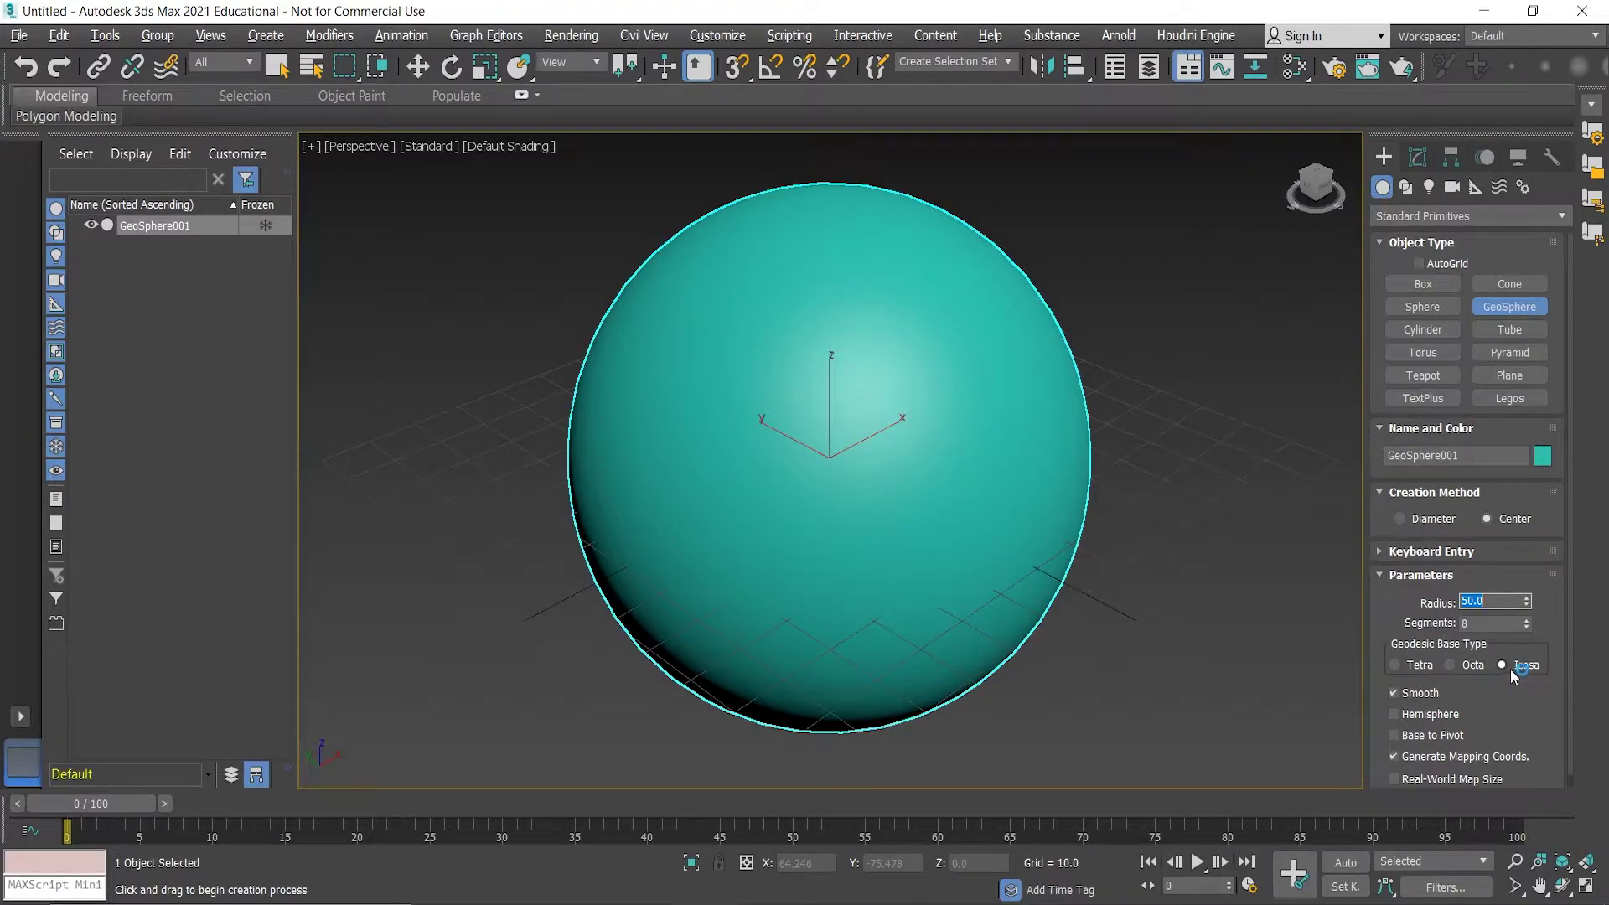
- Change the GeoSphere's geodesic base type to Octa and display edged faces in the viewport
{"action": "left_click", "coordinate": [1450, 664]}
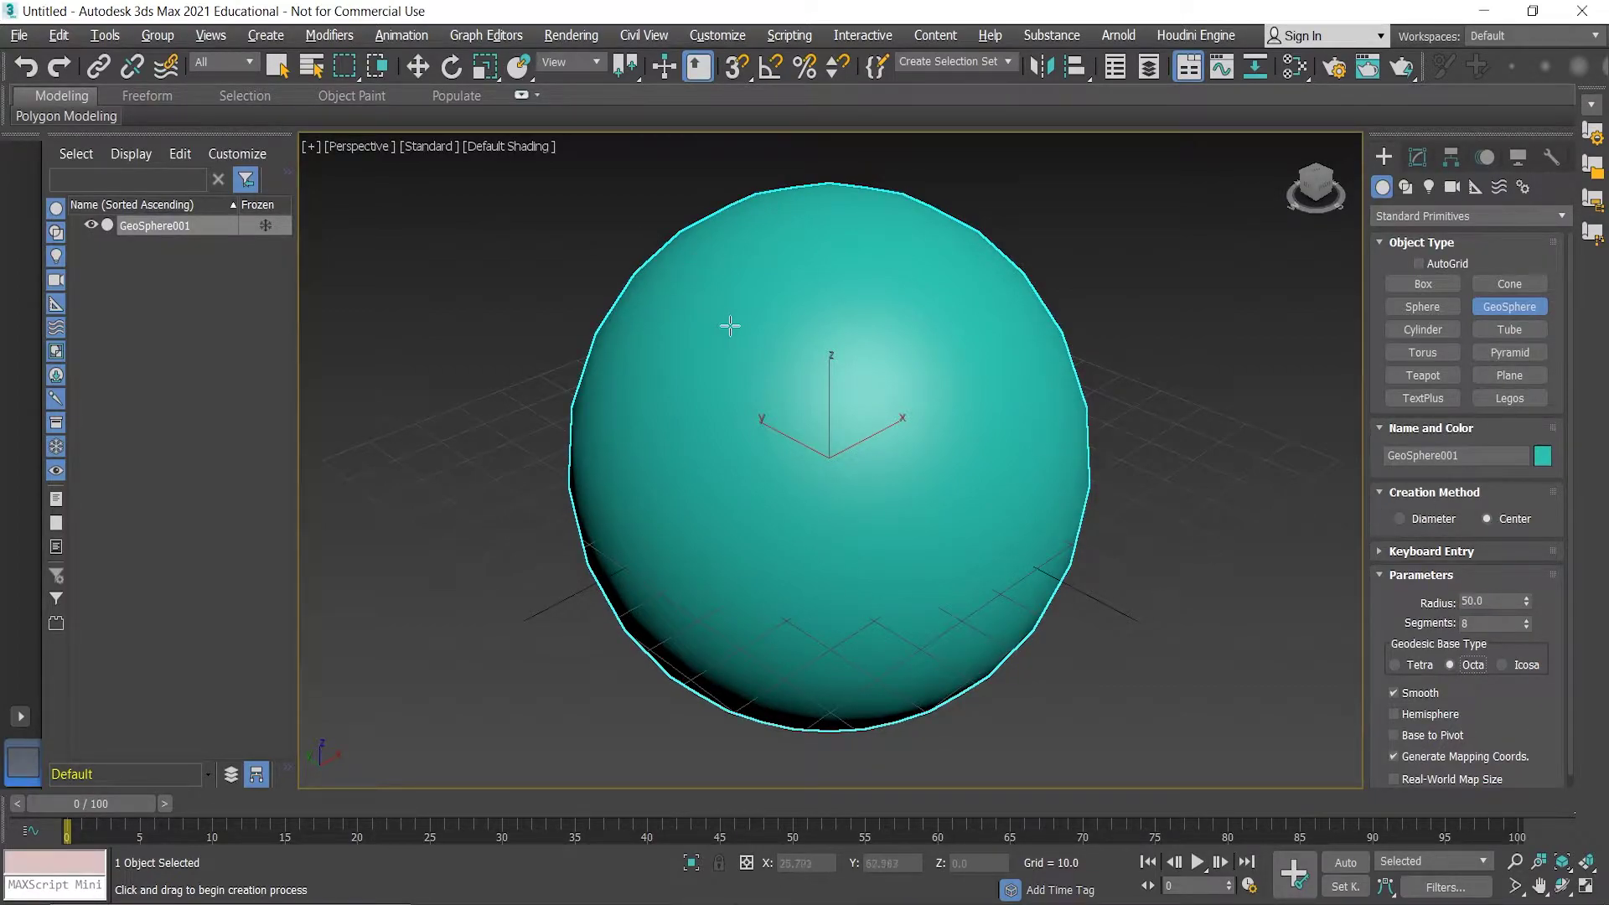
{"action": "key", "text": "F4"}
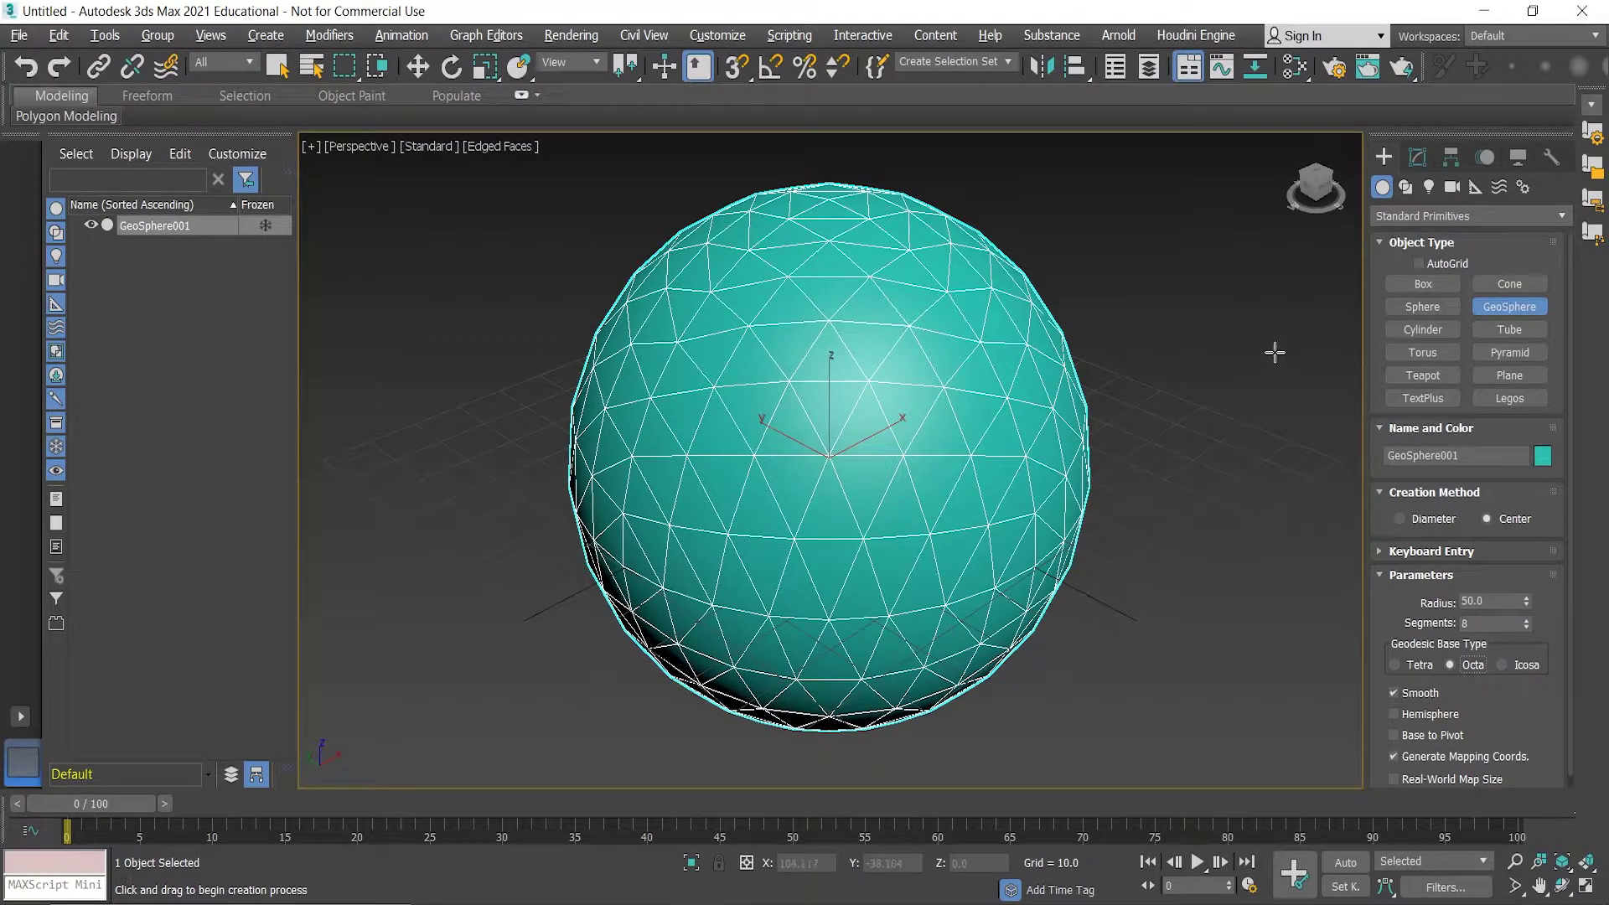
{"action": "right_click", "coordinate": [1200, 285]}
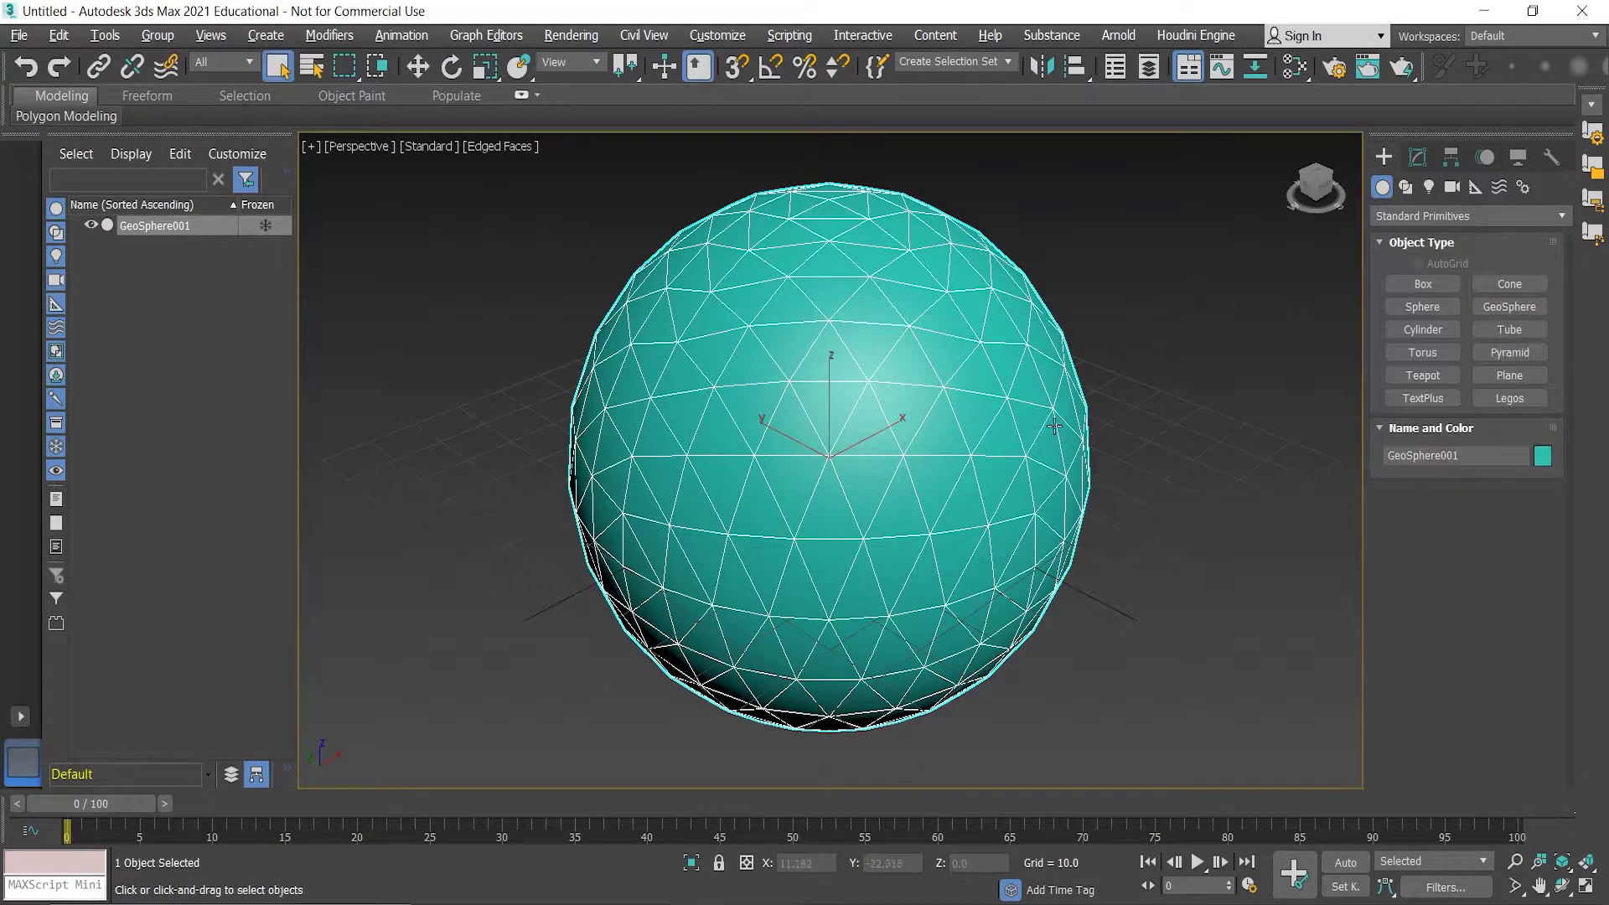
- Add an Edit Poly modifier on top of the GeoSphere
{"action": "left_click", "coordinate": [1416, 156]}
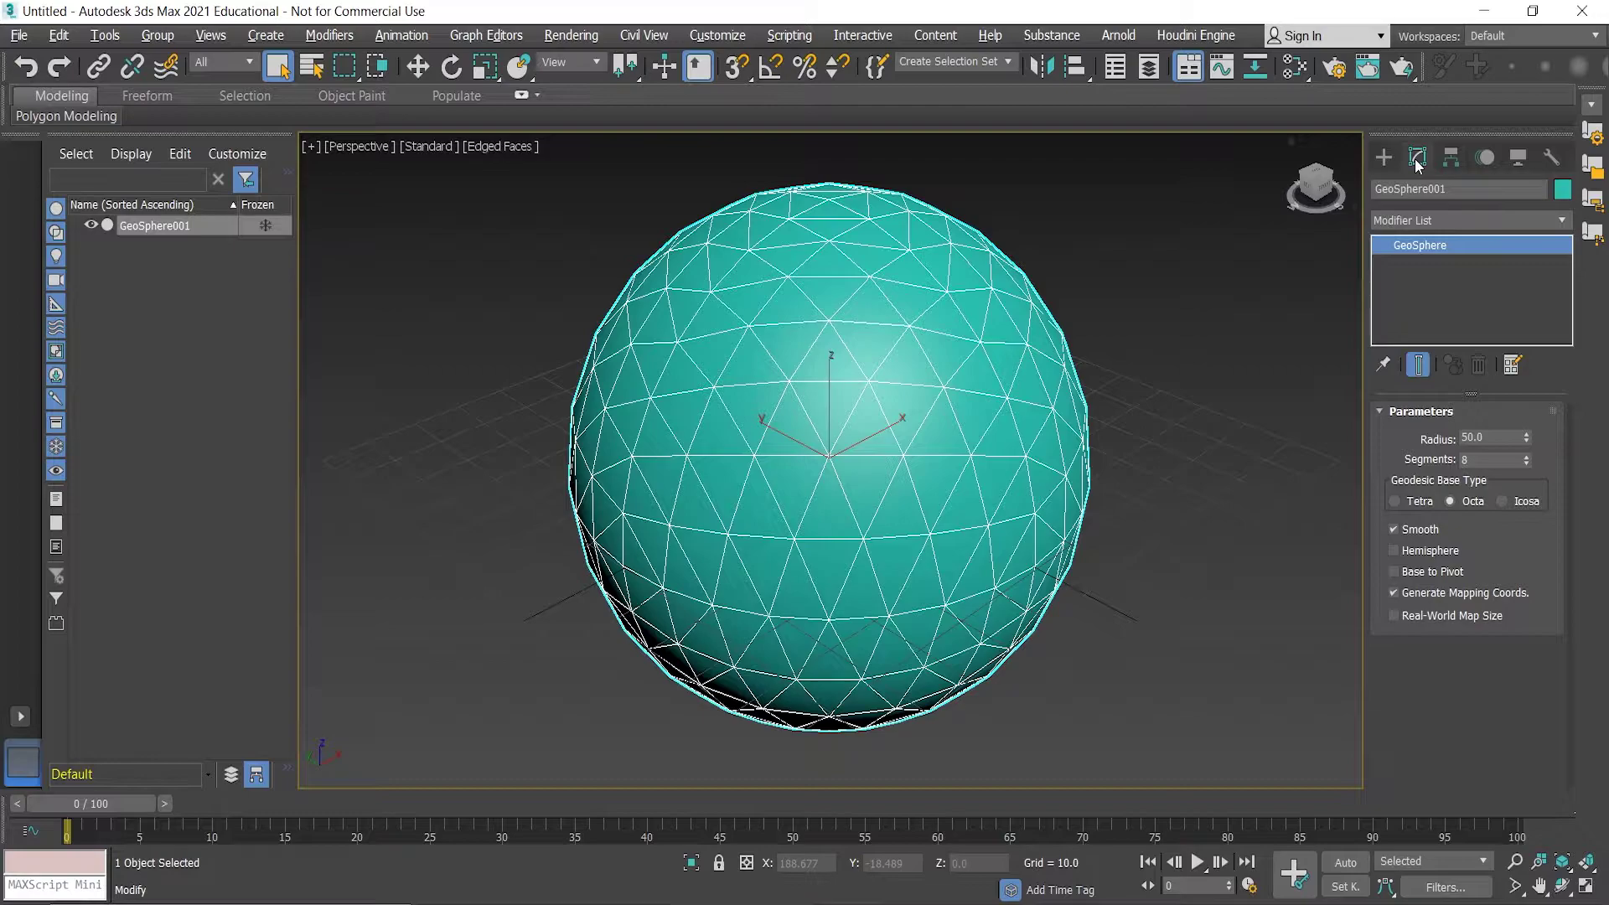
{"action": "left_click", "coordinate": [1468, 220]}
{"action": "scroll", "coordinate": [1468, 220], "scroll_direction": "down", "scroll_amount": 5}
{"action": "key", "text": "Escape"}
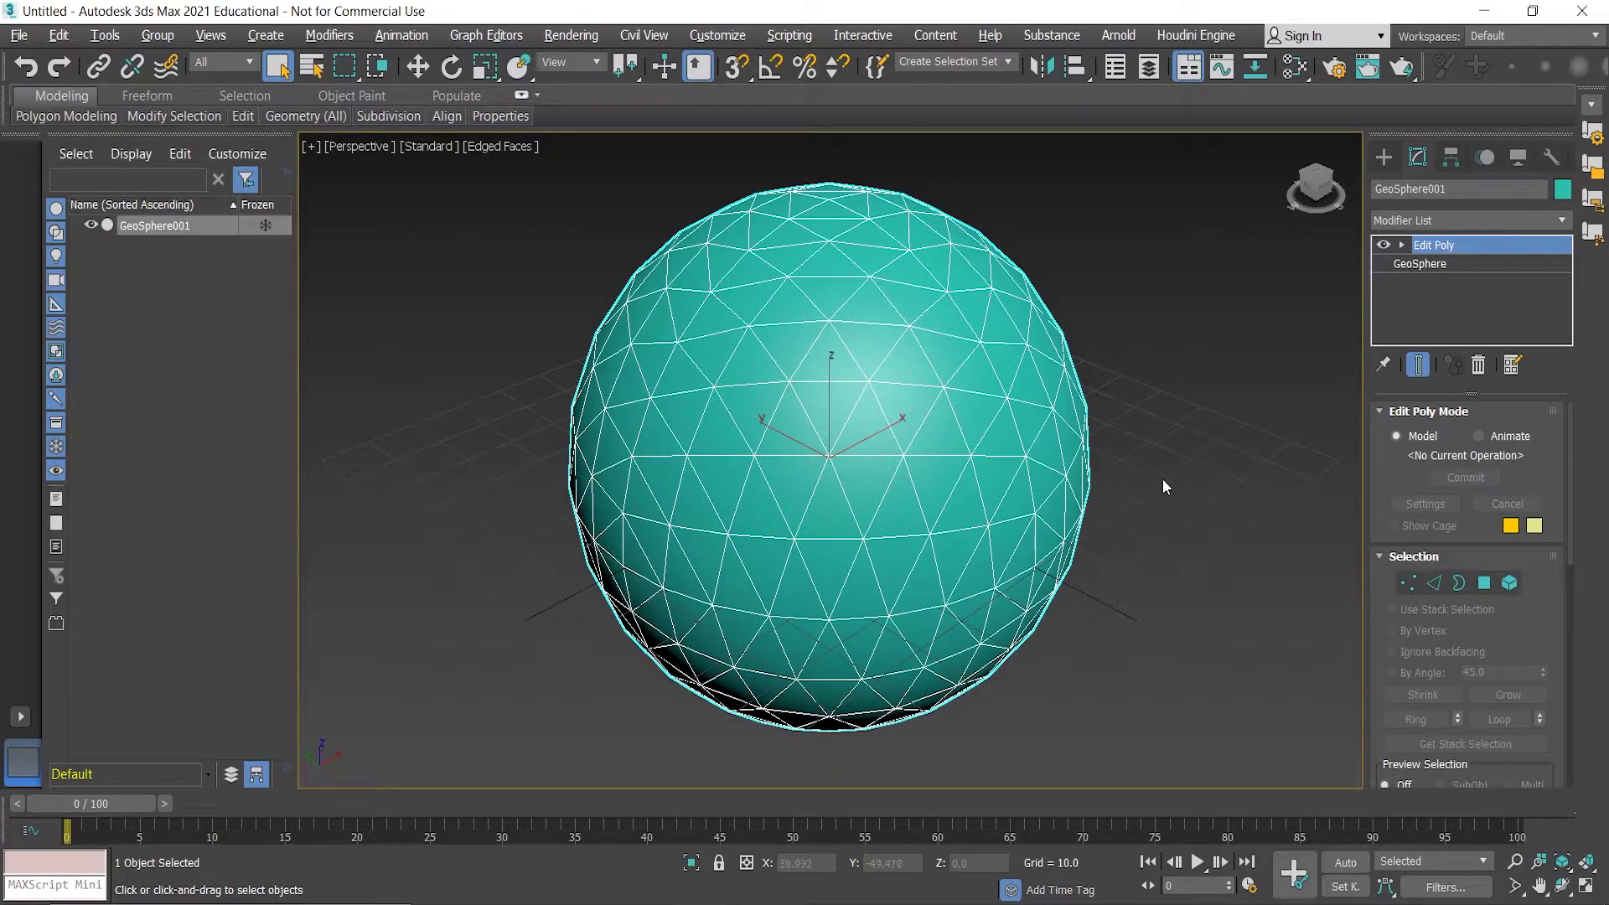
- In the Front view, select the vertex column just left of the sphere's vertical centre line and make it planar in X
{"action": "key", "text": "f"}
{"action": "scroll", "coordinate": [803, 423], "scroll_direction": "up", "scroll_amount": 3}
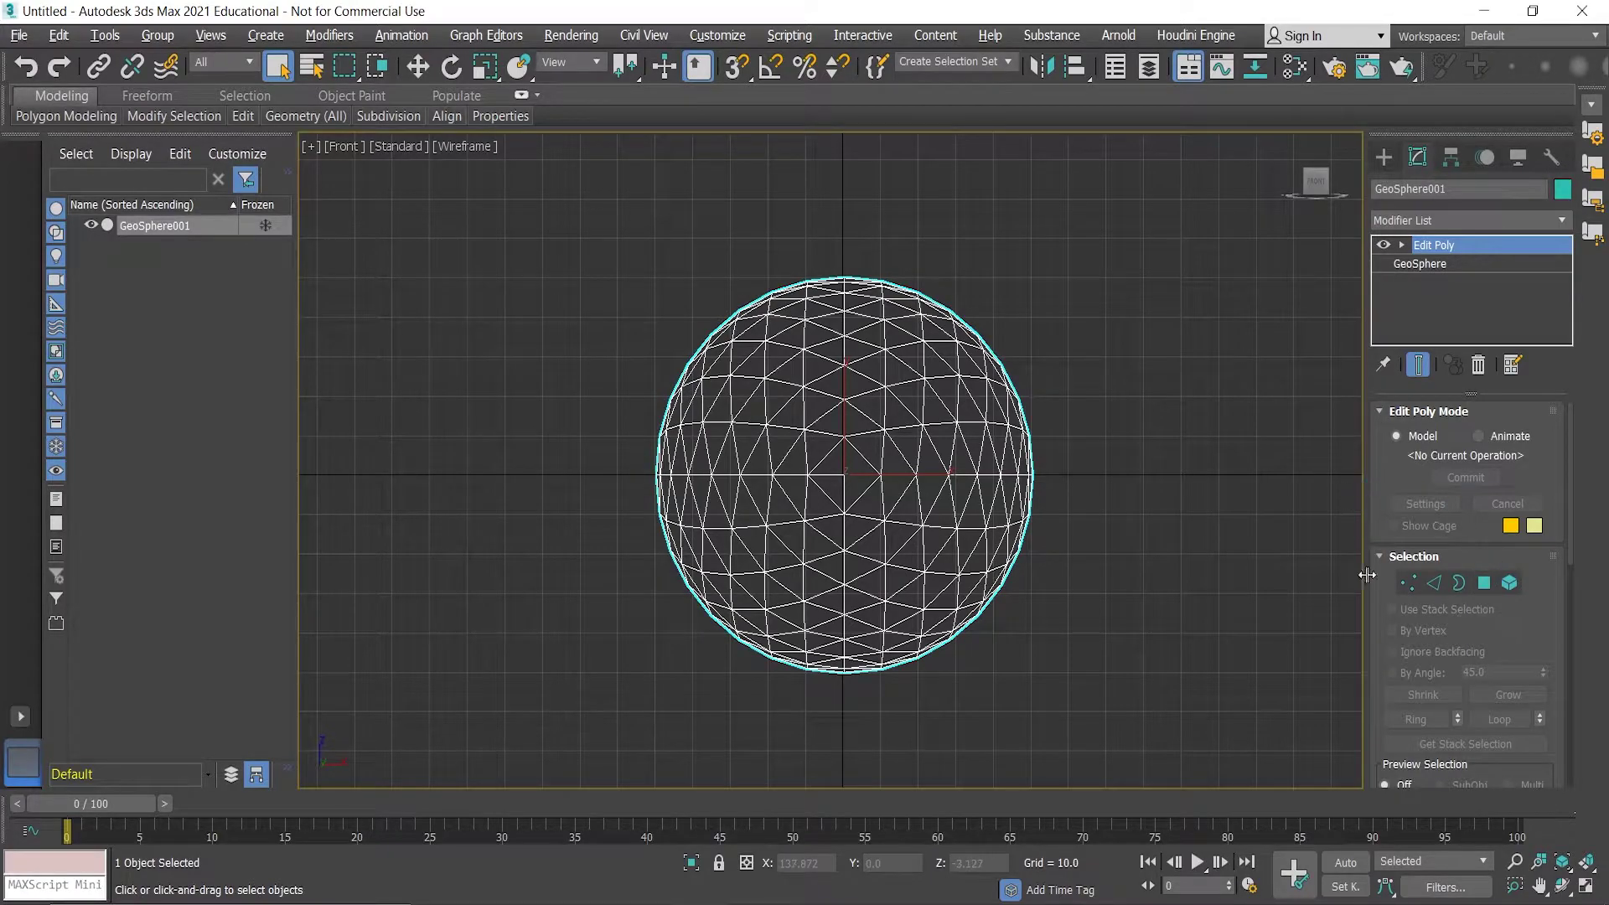
{"action": "left_click", "coordinate": [1408, 583]}
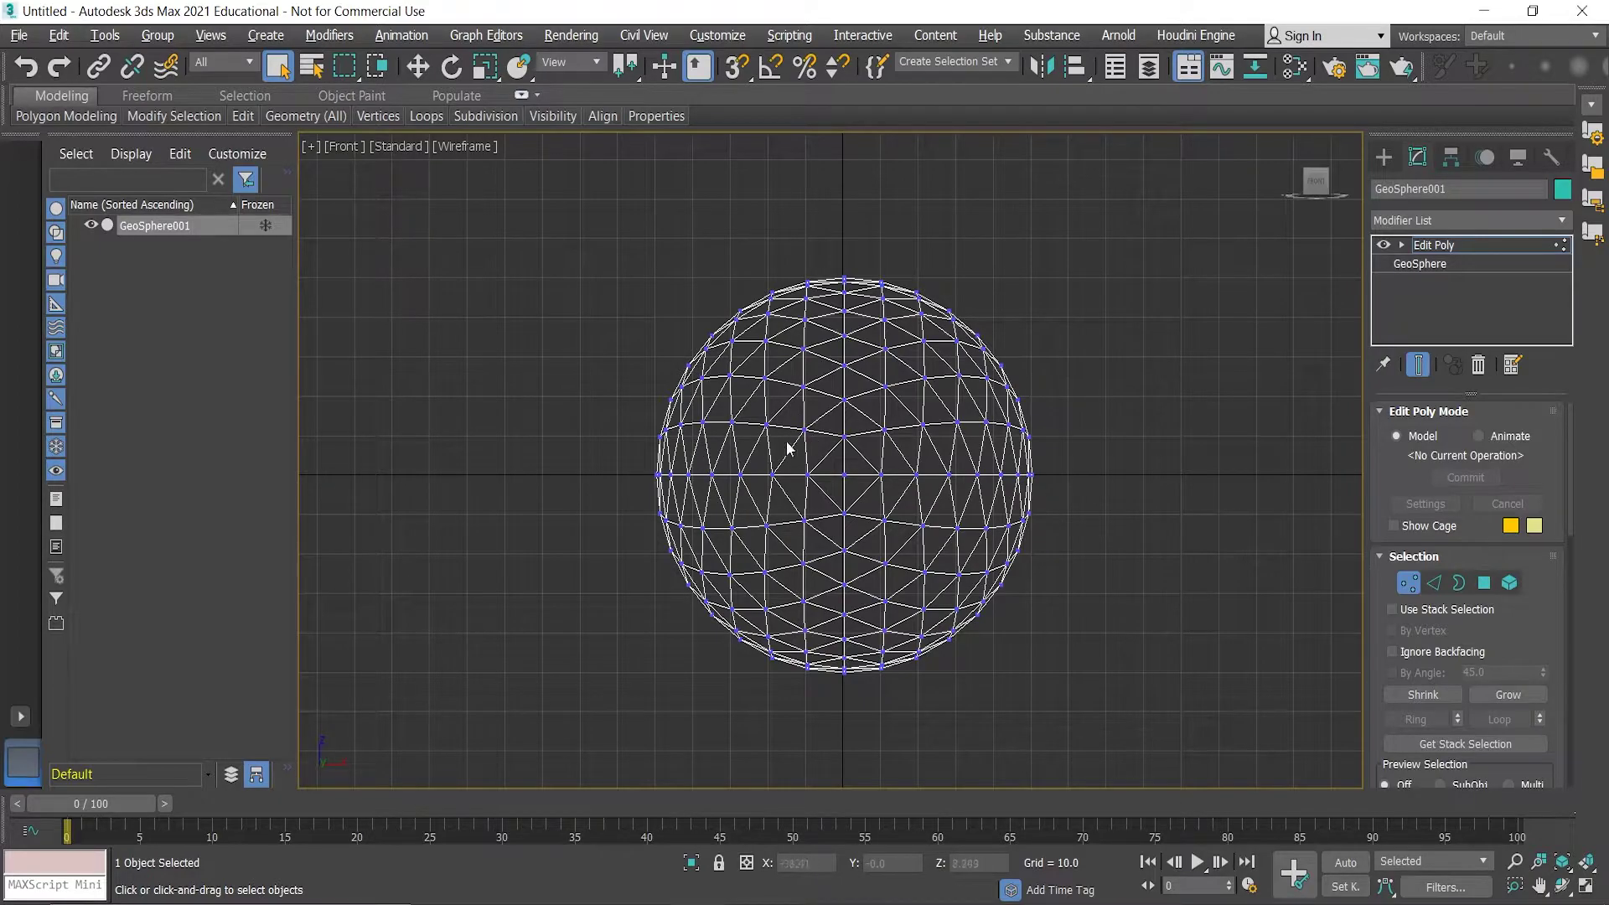
{"action": "left_click_drag", "start_coordinate": [790, 228], "coordinate": [840, 738]}
{"action": "scroll", "coordinate": [912, 486], "scroll_direction": "up", "scroll_amount": 5}
{"action": "scroll", "coordinate": [779, 477], "scroll_direction": "up", "scroll_amount": 1}
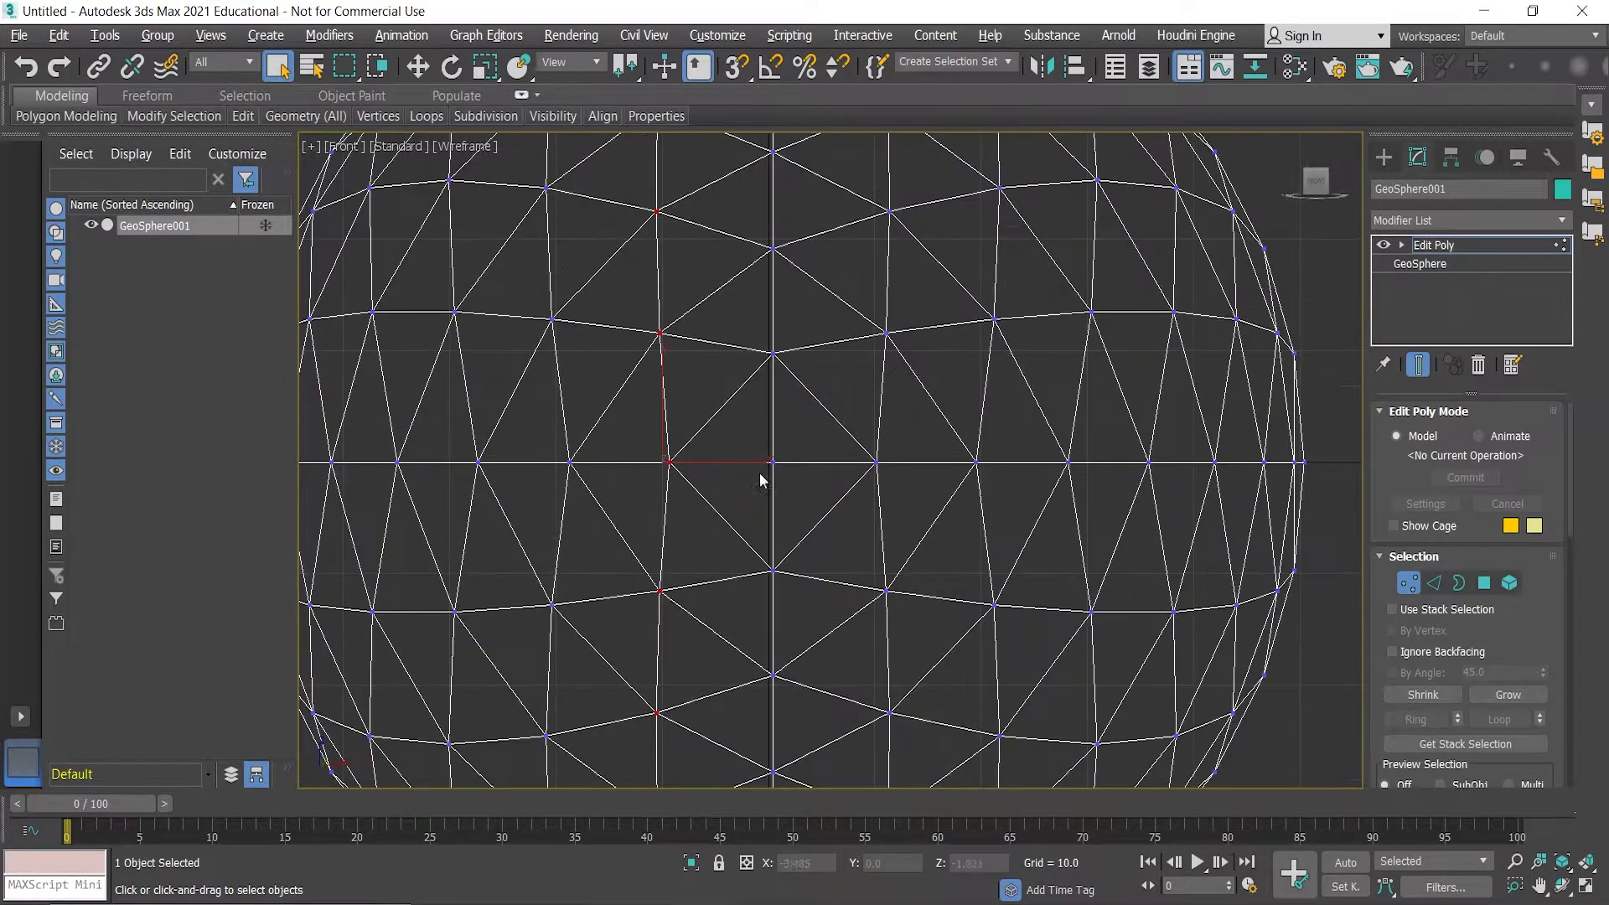
{"action": "scroll", "coordinate": [775, 463], "scroll_direction": "down", "scroll_amount": 6}
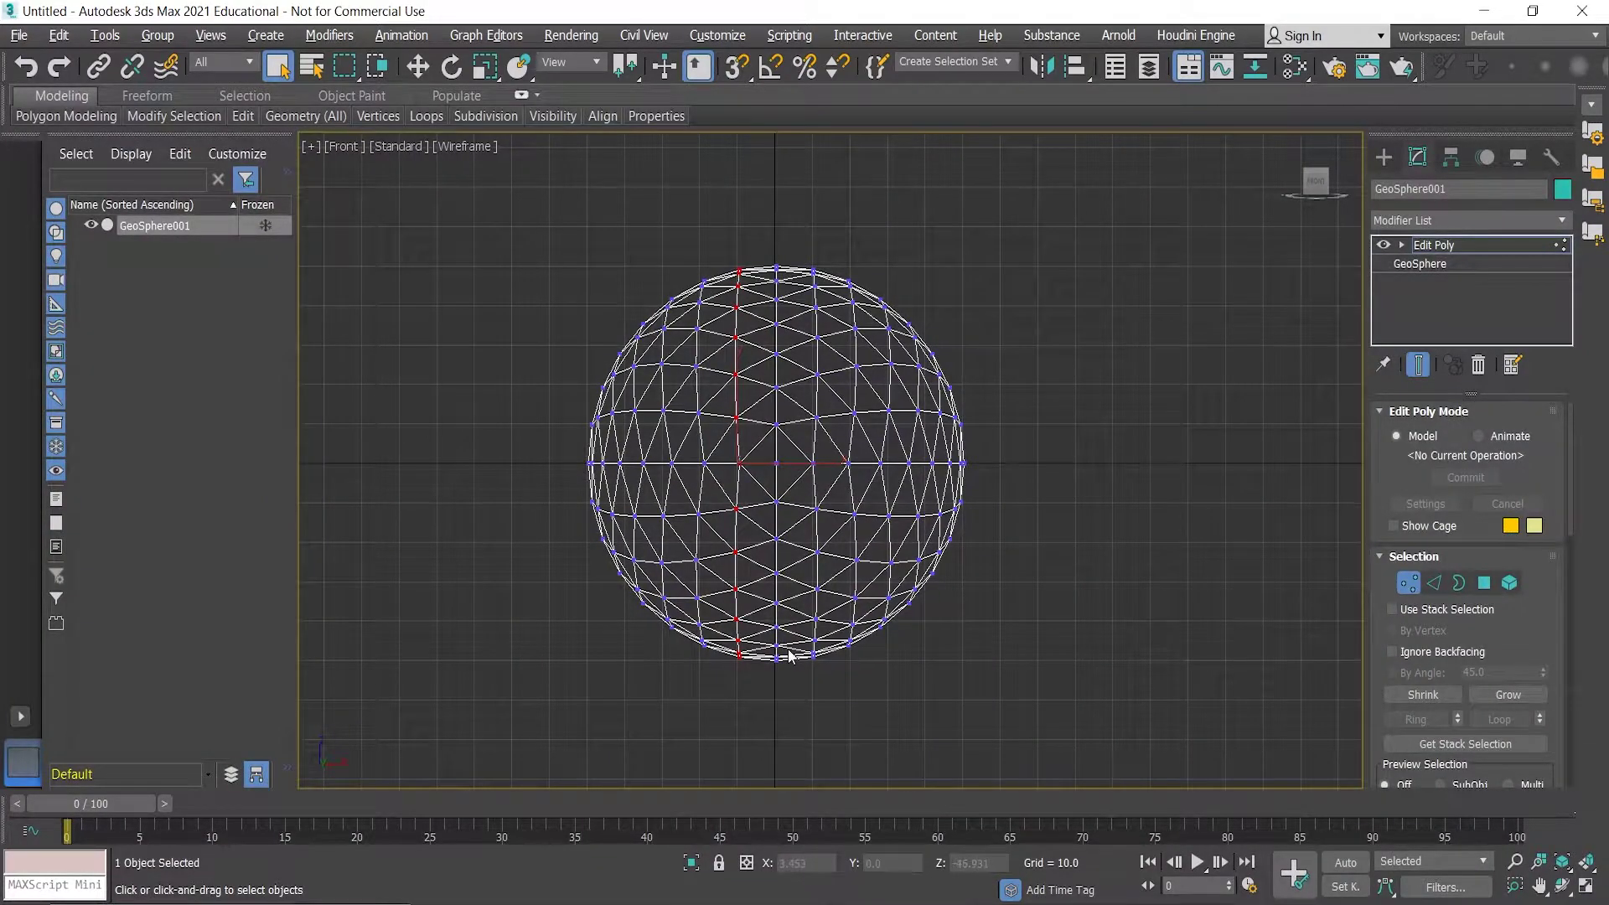
{"action": "left_click_drag", "start_coordinate": [1569, 449], "coordinate": [1571, 668]}
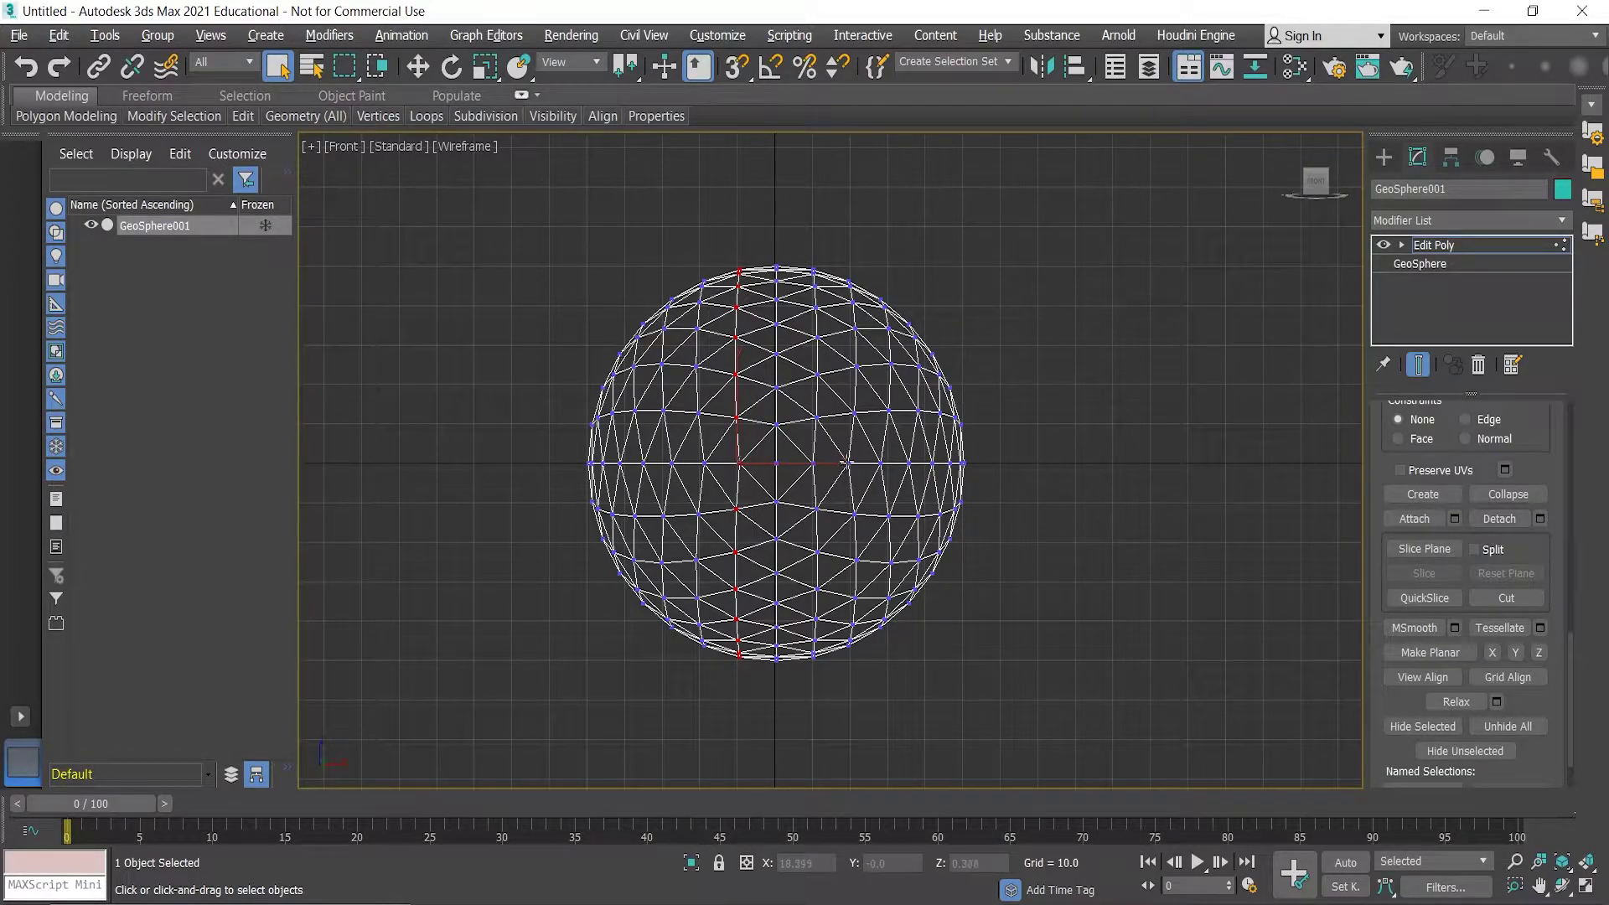
{"action": "left_click", "coordinate": [1492, 652]}
{"action": "left_click", "coordinate": [1173, 541]}
- Make the vertex column just right of the vertical centre line planar in X
{"action": "left_click_drag", "start_coordinate": [801, 250], "coordinate": [836, 726]}
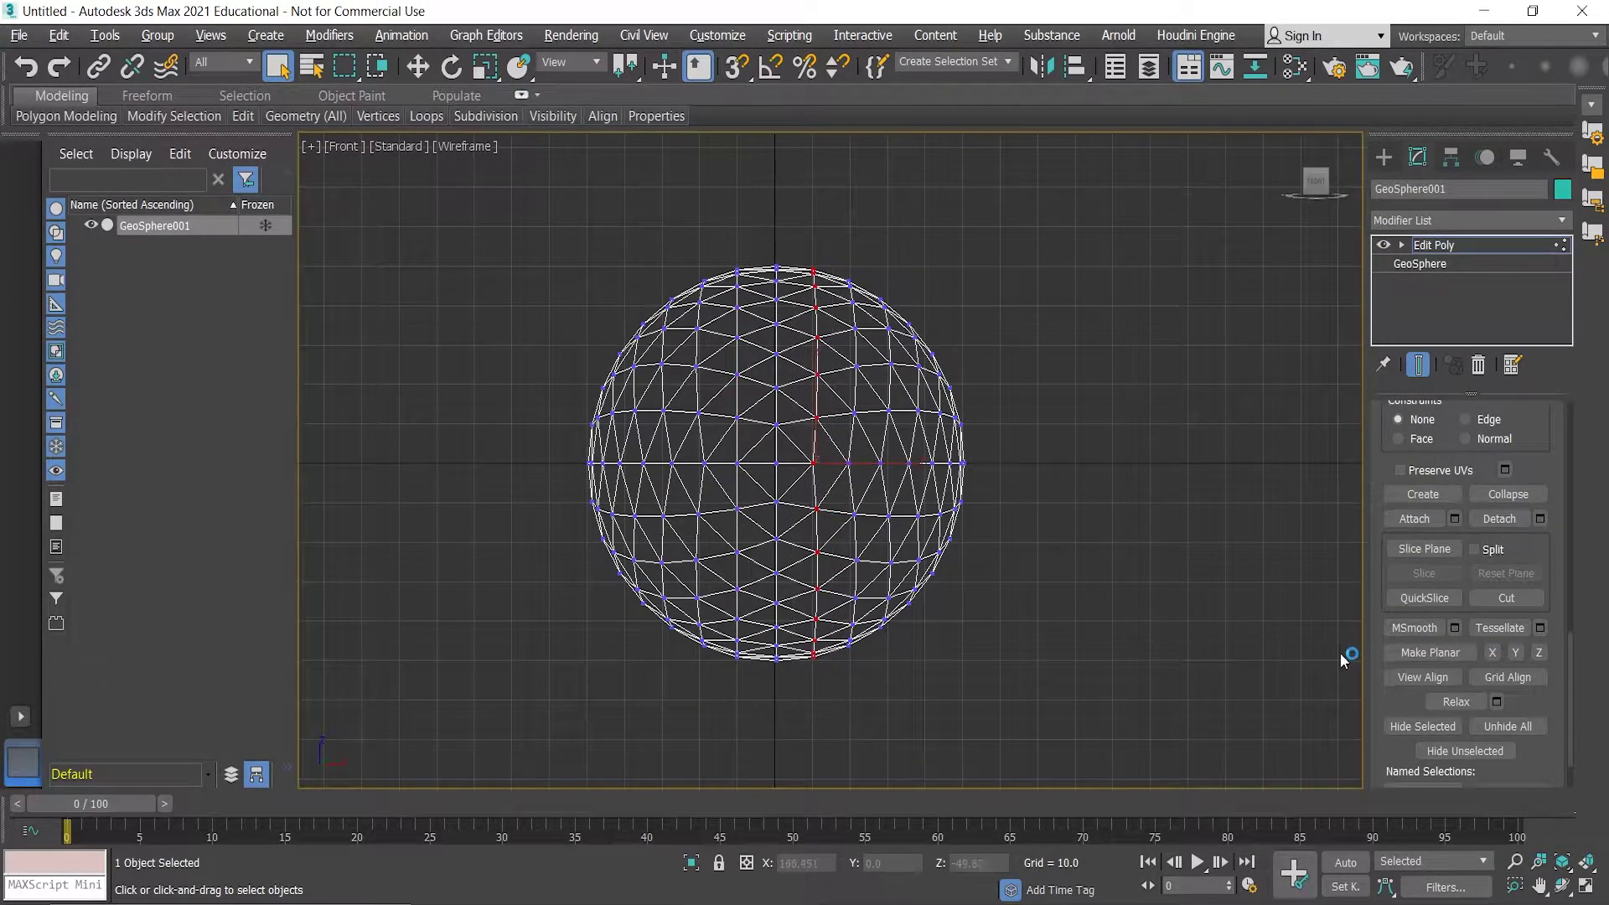
{"action": "left_click", "coordinate": [1492, 653]}
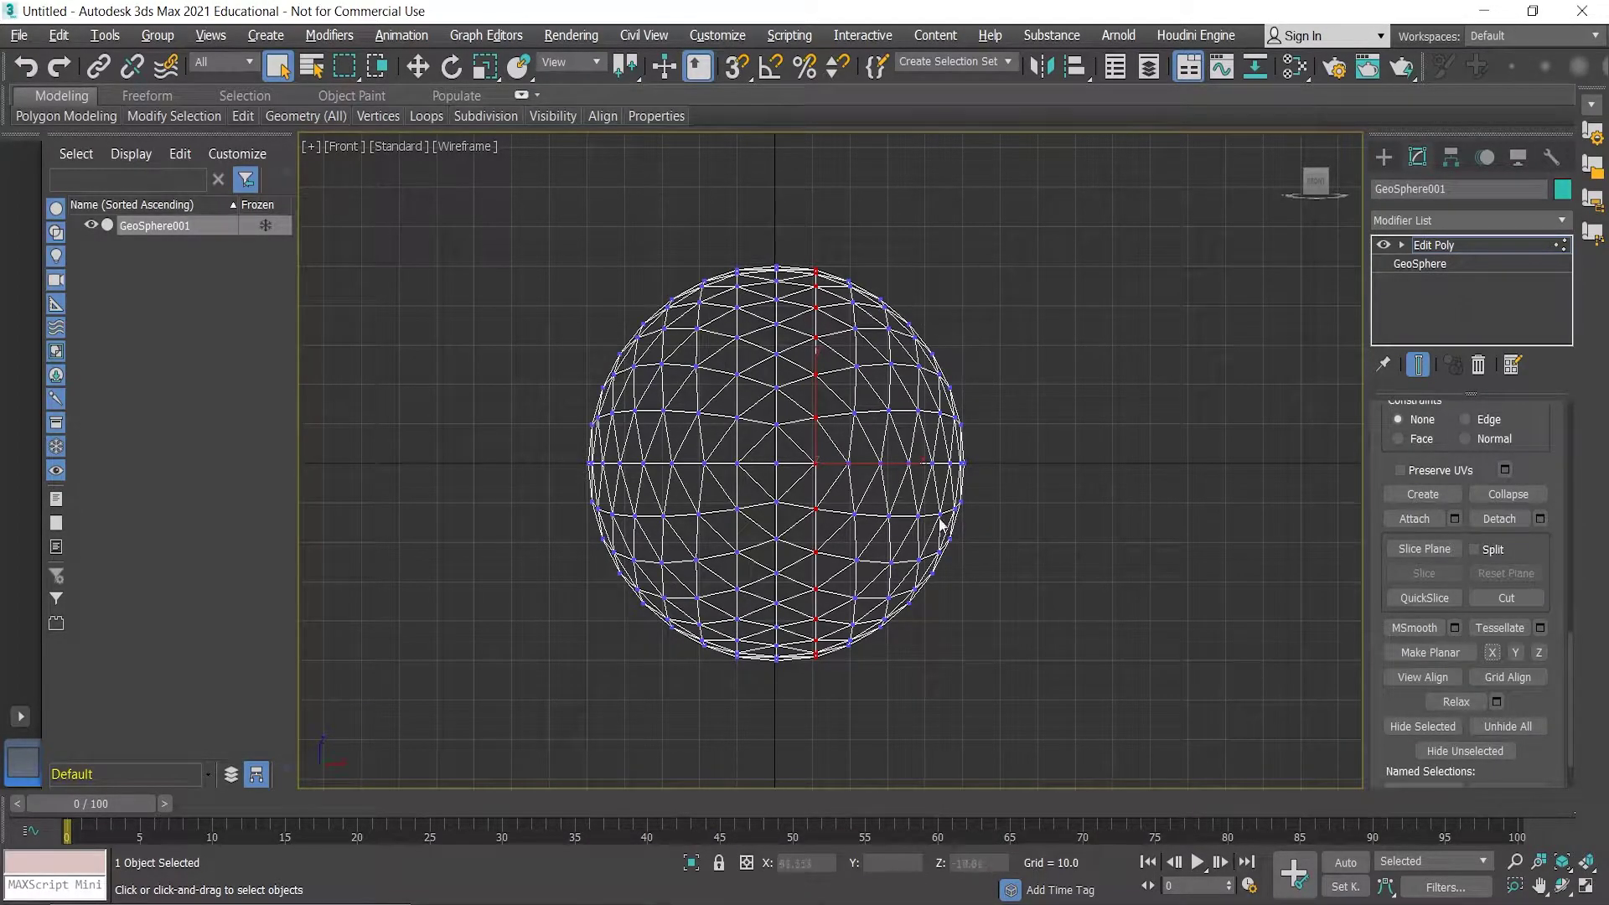
{"action": "left_click", "coordinate": [538, 433]}
- Make the vertex rows just above and just below the horizontal centre line planar in Z, one row at a time
{"action": "left_click_drag", "start_coordinate": [548, 413], "coordinate": [1028, 437]}
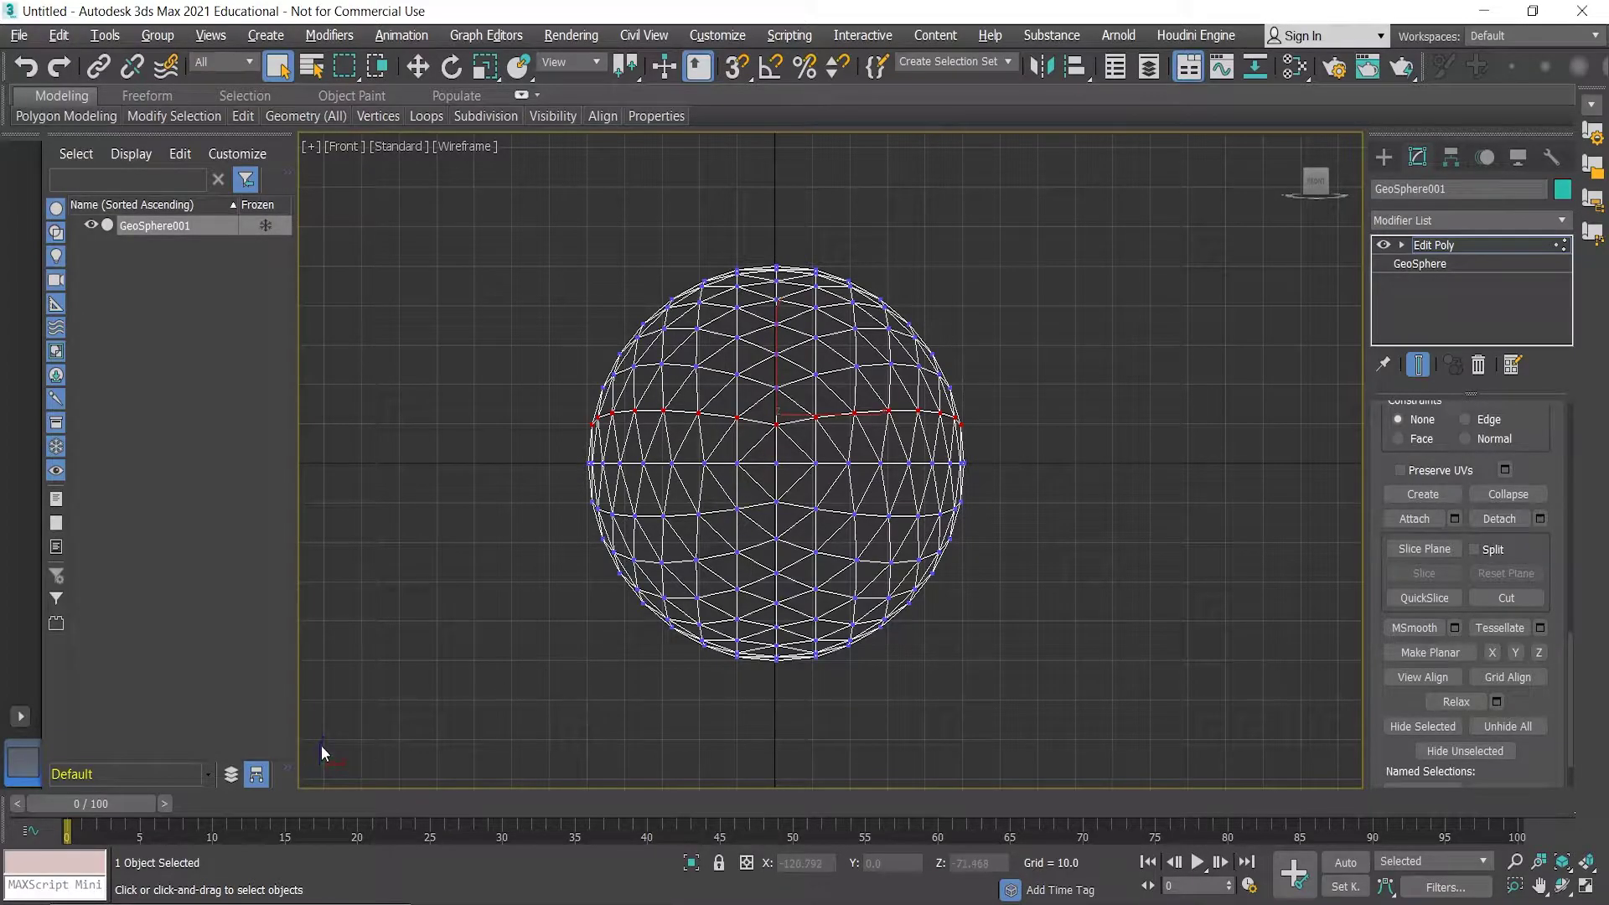
{"action": "left_click", "coordinate": [1539, 652]}
{"action": "left_click", "coordinate": [890, 626]}
{"action": "left_click_drag", "start_coordinate": [972, 525], "coordinate": [976, 528]}
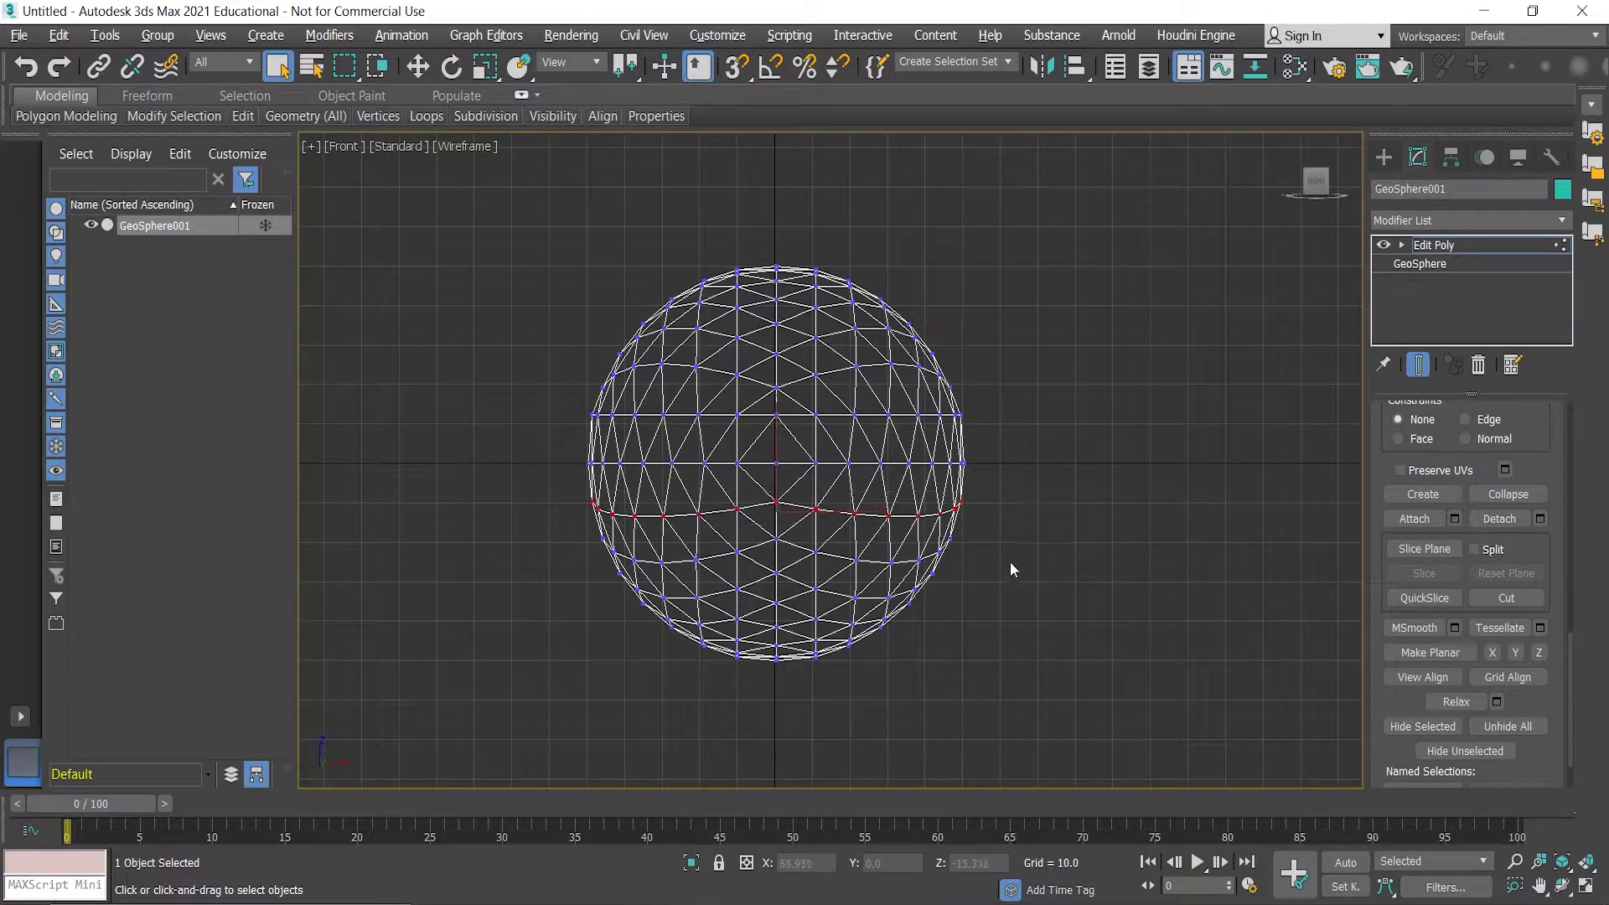
{"action": "left_click", "coordinate": [1539, 653]}
{"action": "left_click", "coordinate": [1129, 615]}
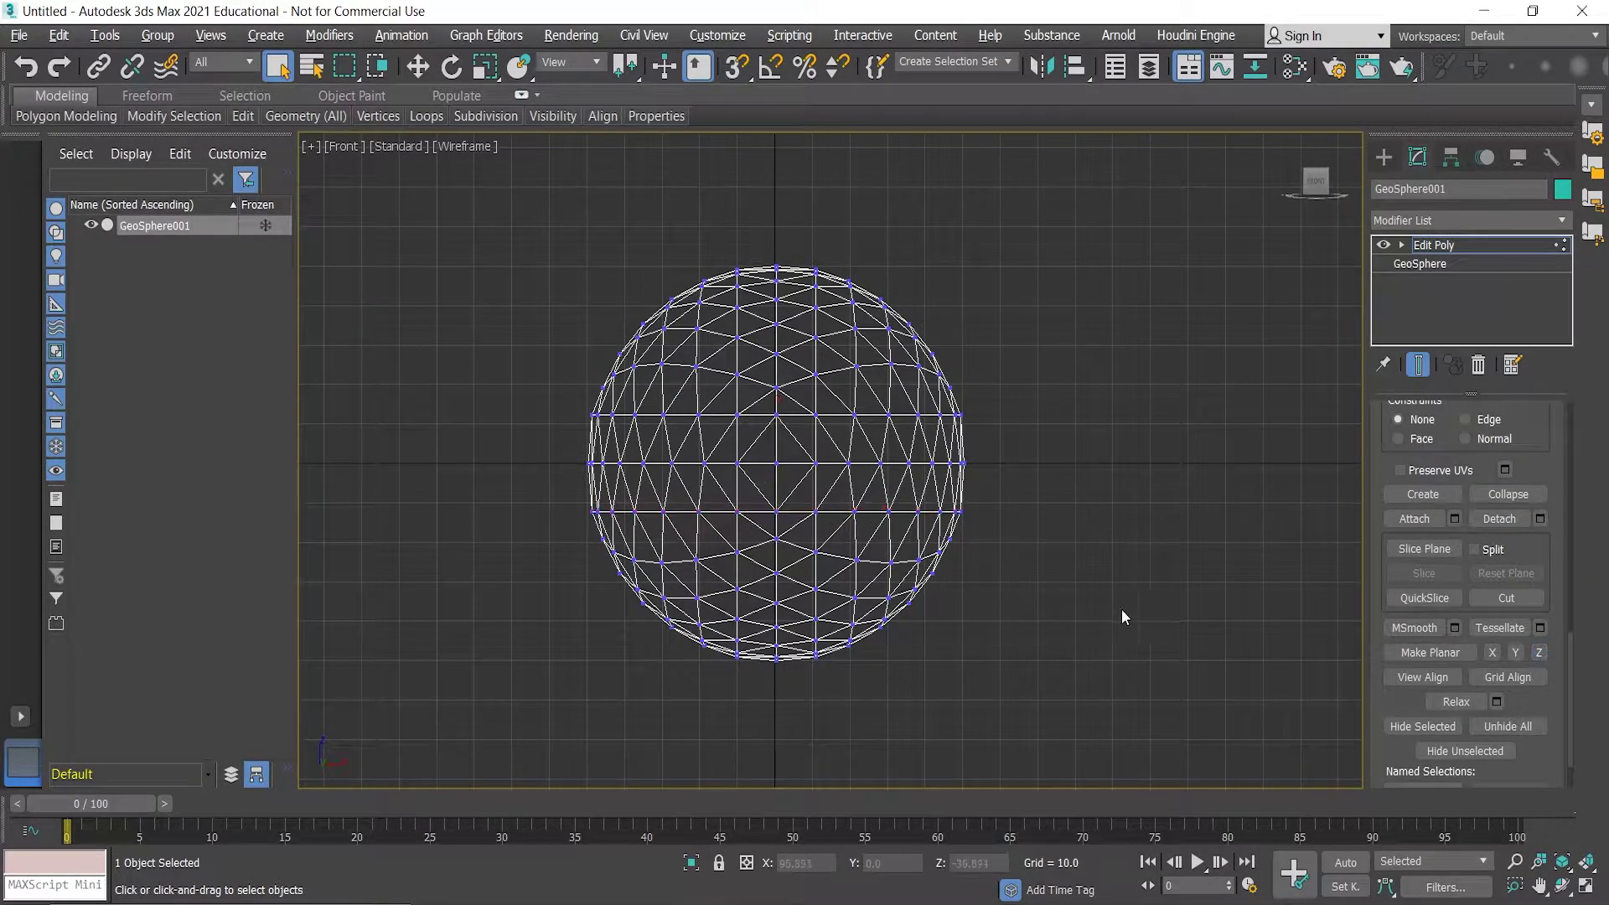
- In the Top view, make the vertex rows just above and just below the horizontal centre line planar in Y, one row at a time
{"action": "key", "text": "l"}
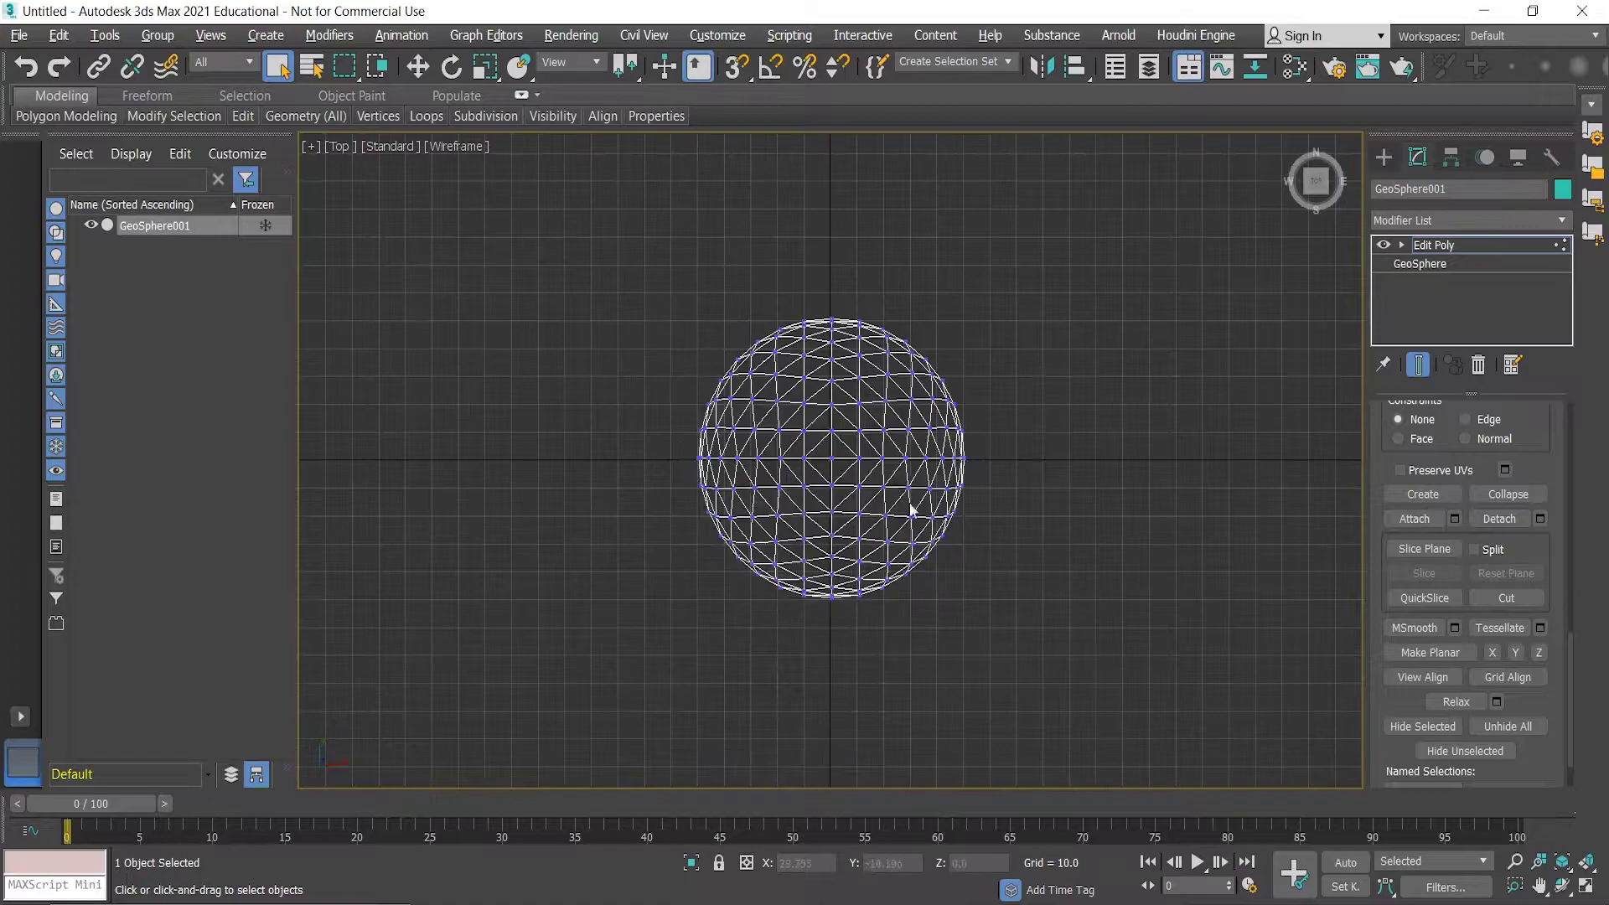
{"action": "key", "text": "p"}
{"action": "key", "text": "t"}
{"action": "scroll", "coordinate": [713, 437], "scroll_direction": "up", "scroll_amount": 3}
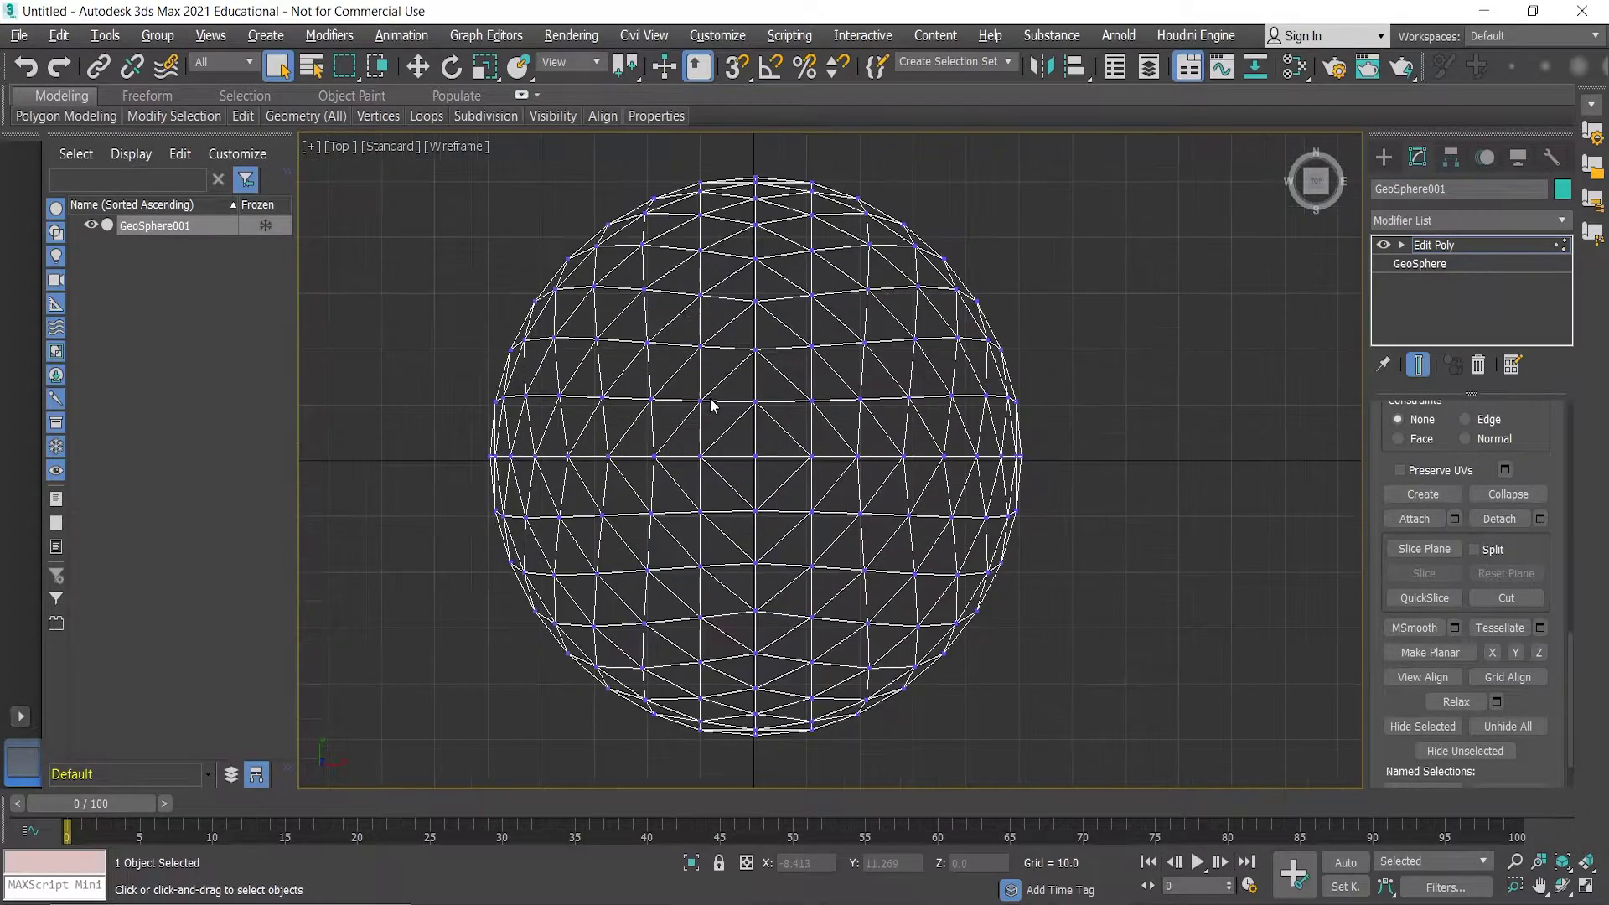
{"action": "scroll", "coordinate": [765, 456], "scroll_direction": "down", "scroll_amount": 3}
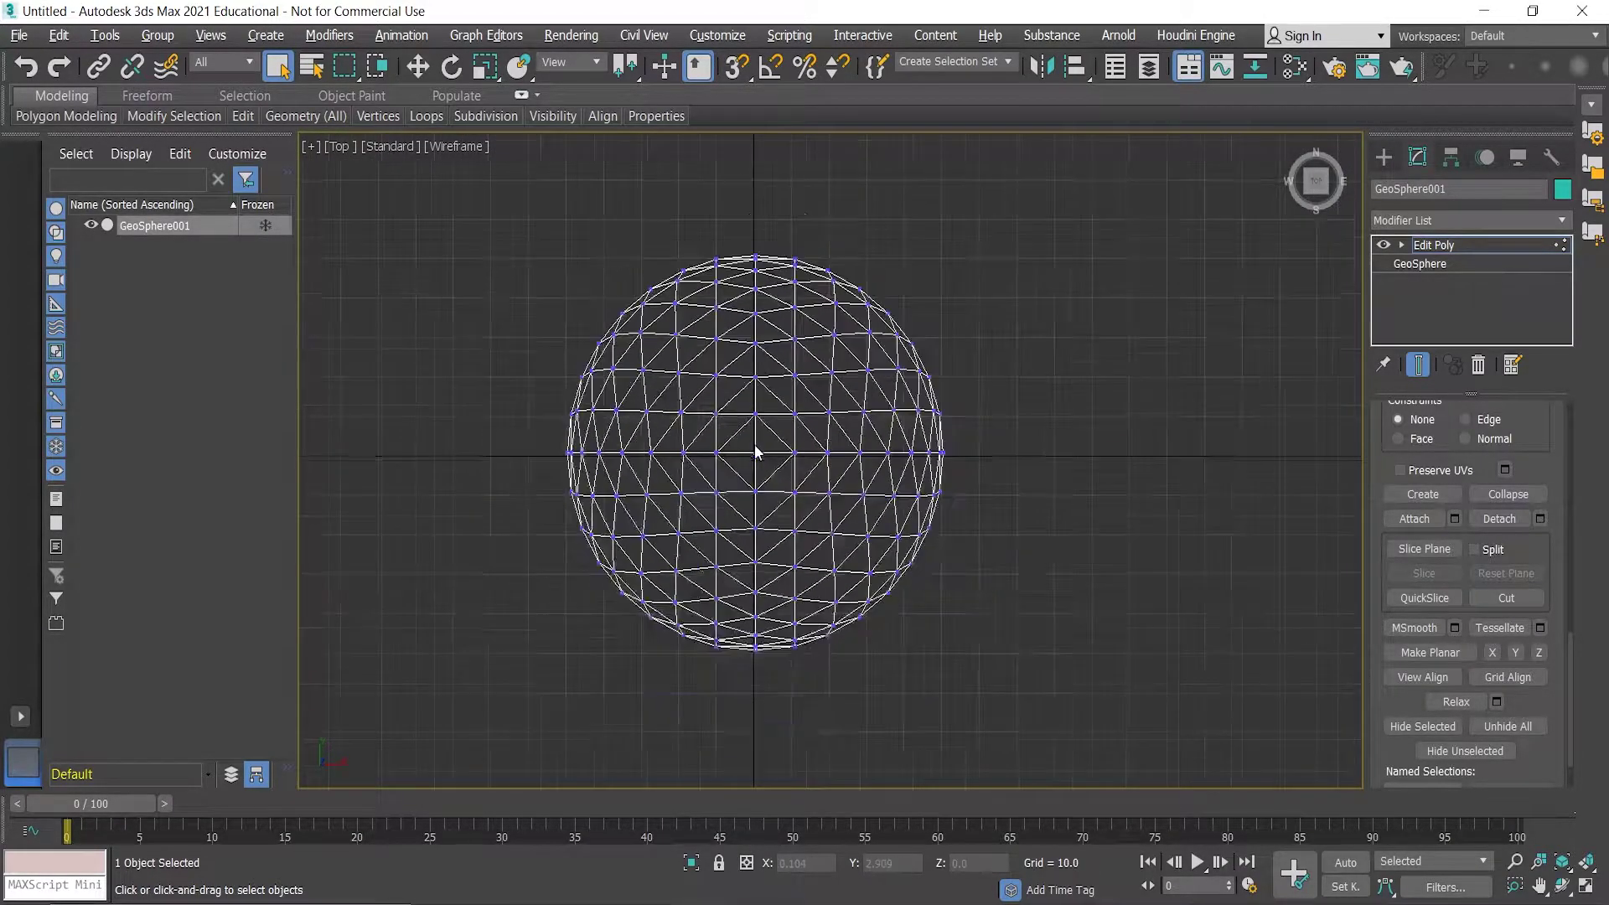
{"action": "scroll", "coordinate": [587, 472], "scroll_direction": "up", "scroll_amount": 3}
{"action": "left_click_drag", "start_coordinate": [489, 408], "coordinate": [1140, 441]}
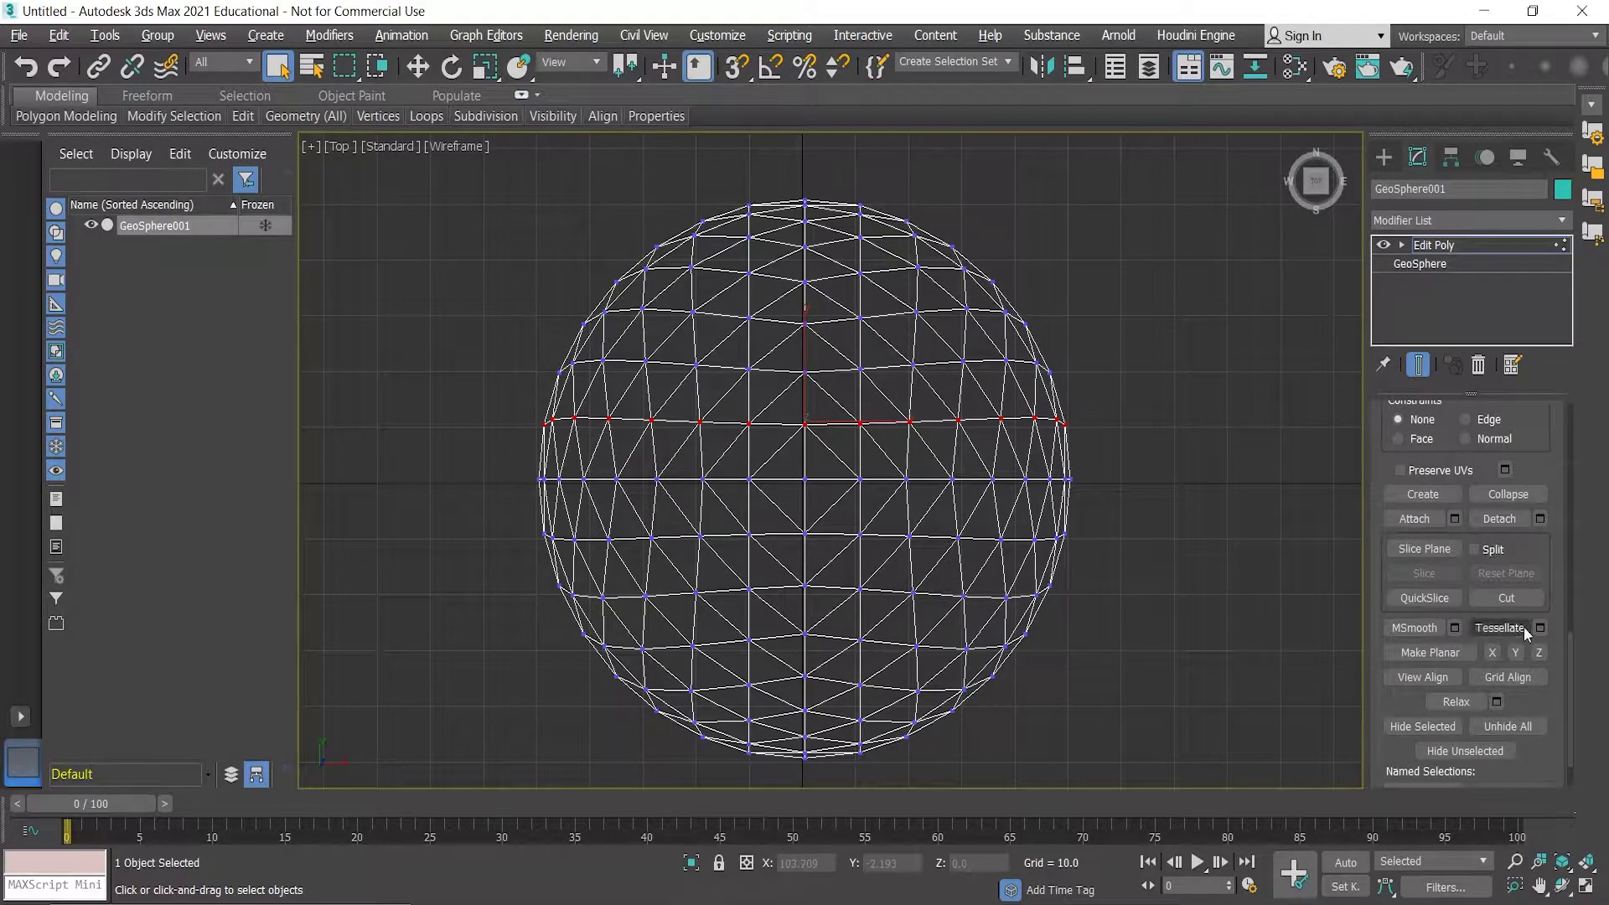
{"action": "left_click", "coordinate": [1516, 655]}
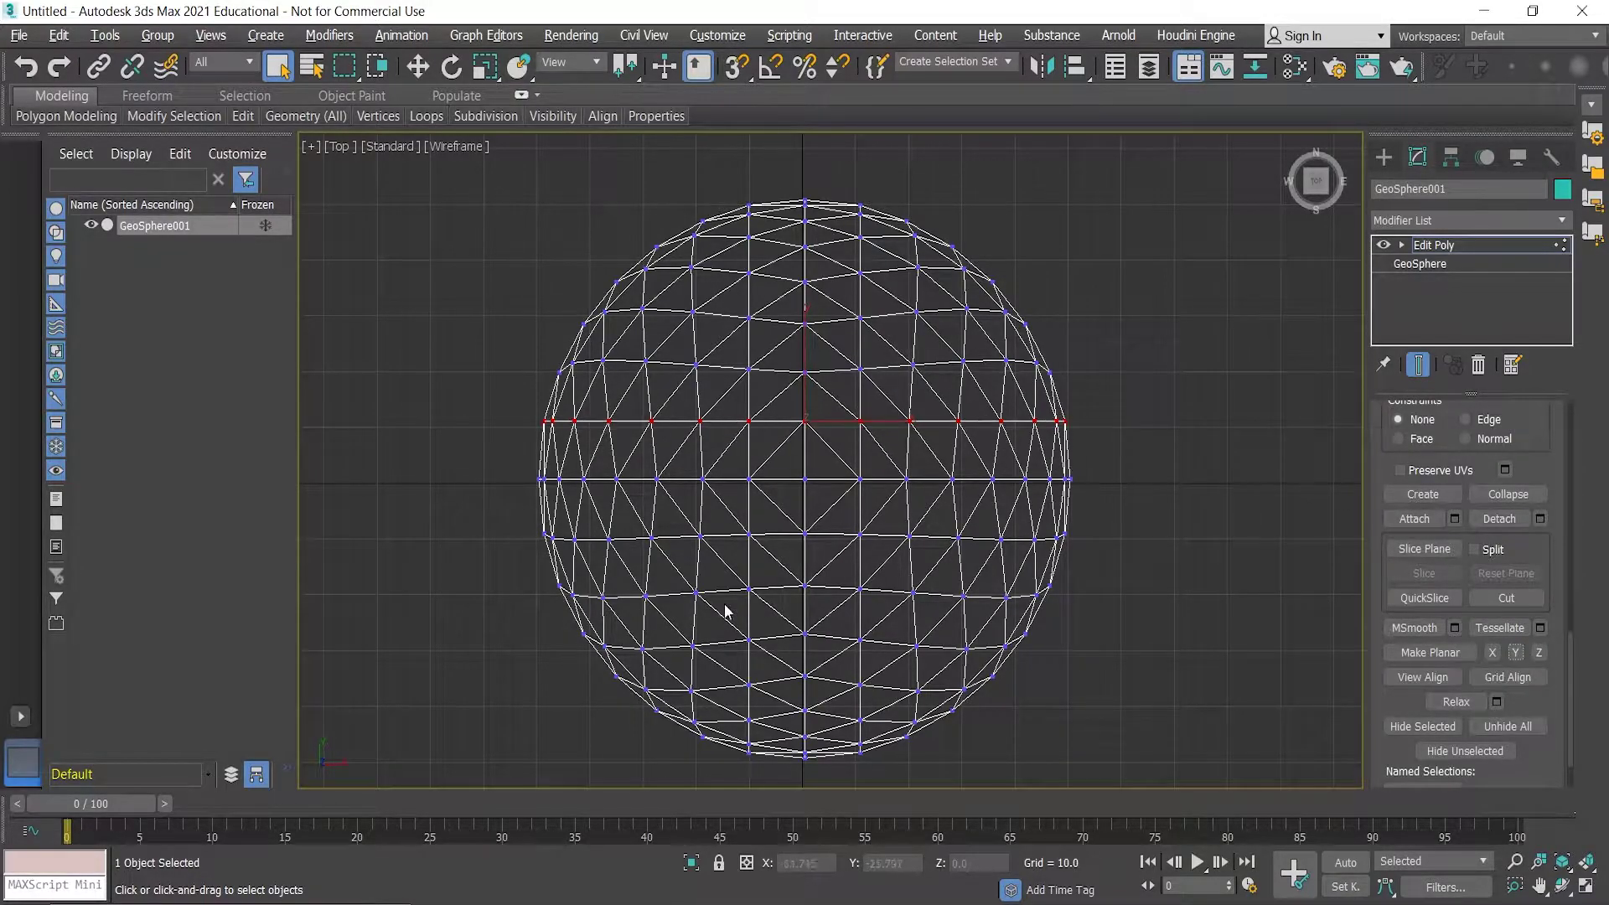
{"action": "left_click_drag", "start_coordinate": [509, 513], "coordinate": [1118, 575]}
{"action": "left_click", "coordinate": [1515, 652]}
{"action": "left_click", "coordinate": [1173, 476]}
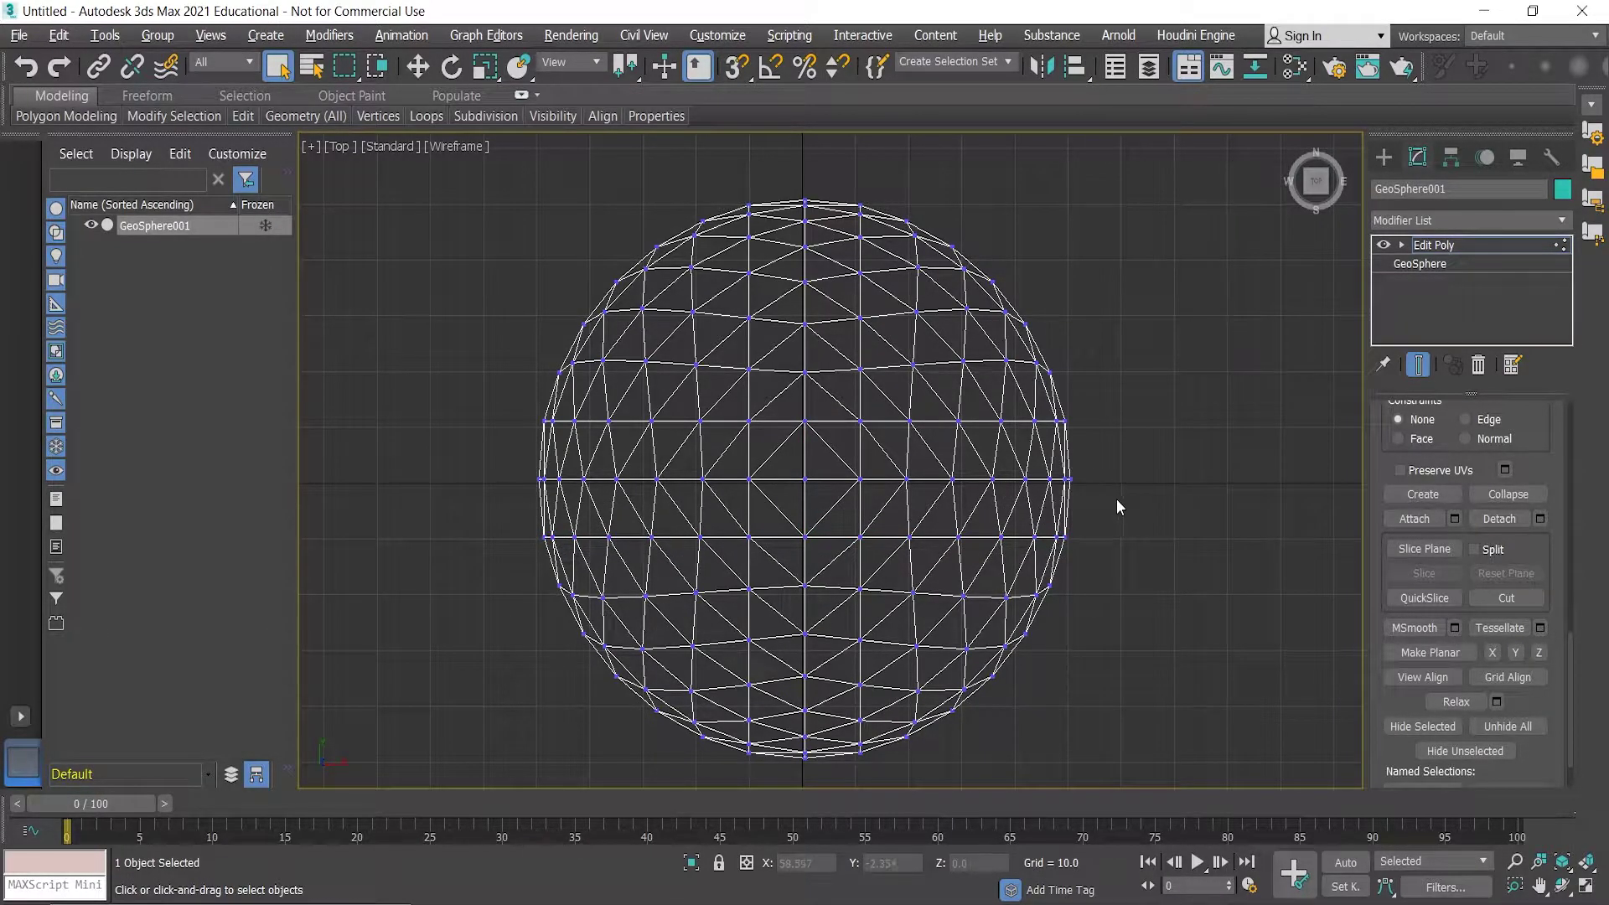
- Select the polygons of the central vertical and horizontal bands in the Front view, adding the central horizontal band in the Top view
{"action": "key", "text": "p"}
{"action": "scroll", "coordinate": [1124, 528], "scroll_direction": "down", "scroll_amount": 3}
{"action": "middle_click_drag", "start_coordinate": [1155, 538], "coordinate": [916, 506], "text": "alt"}
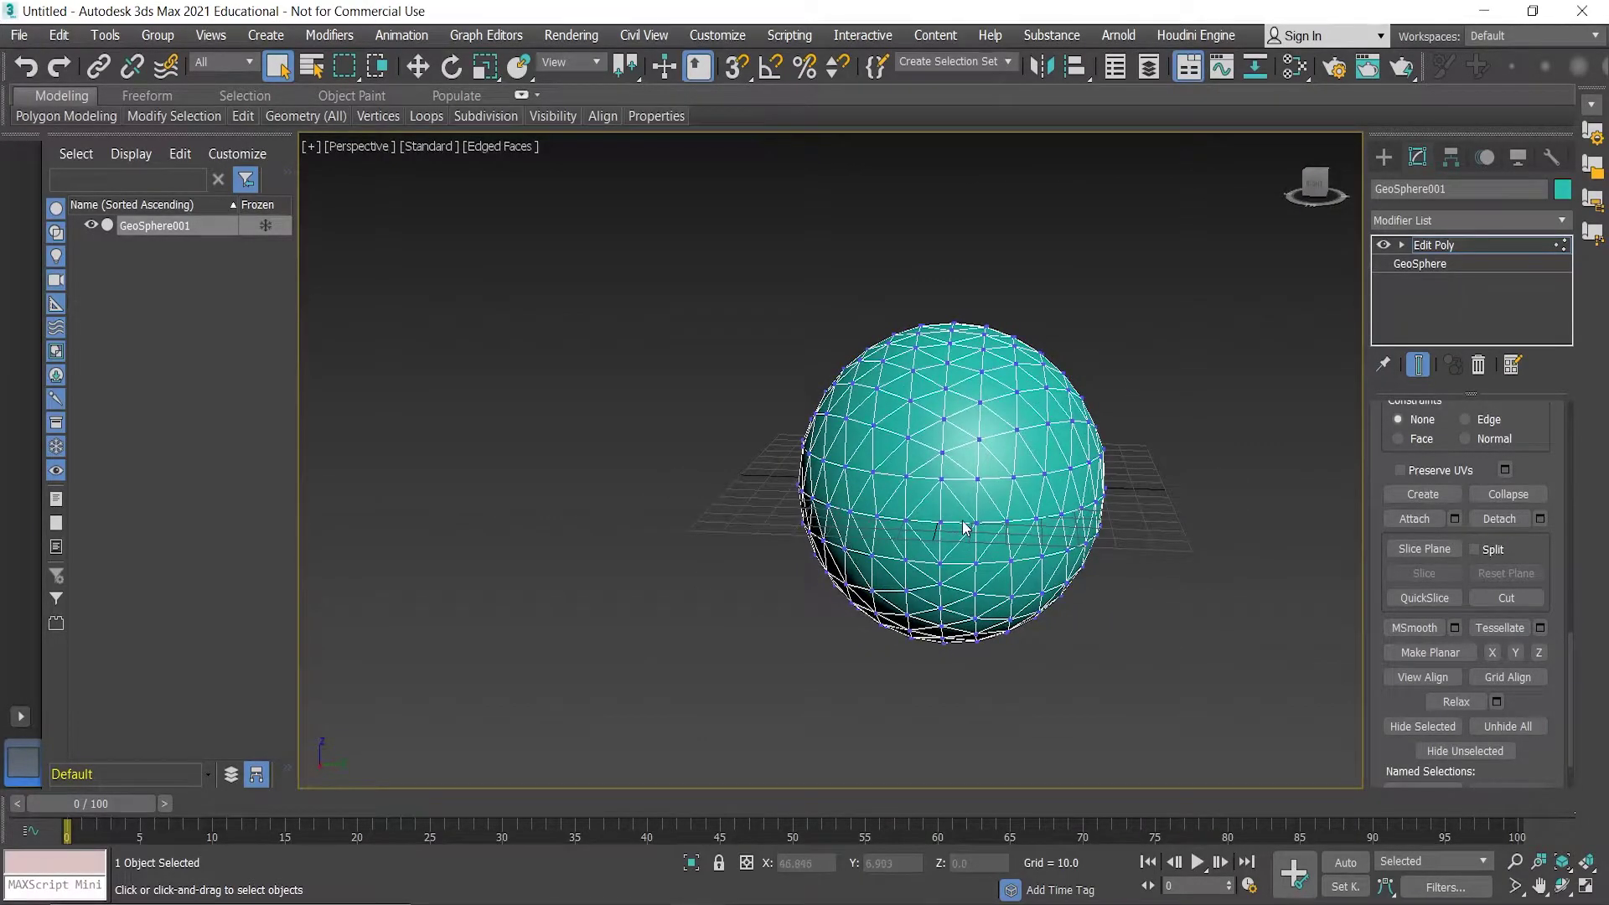
{"action": "key", "text": "f"}
{"action": "left_click_drag", "start_coordinate": [1571, 696], "coordinate": [1562, 420]}
{"action": "left_click", "coordinate": [1482, 583]}
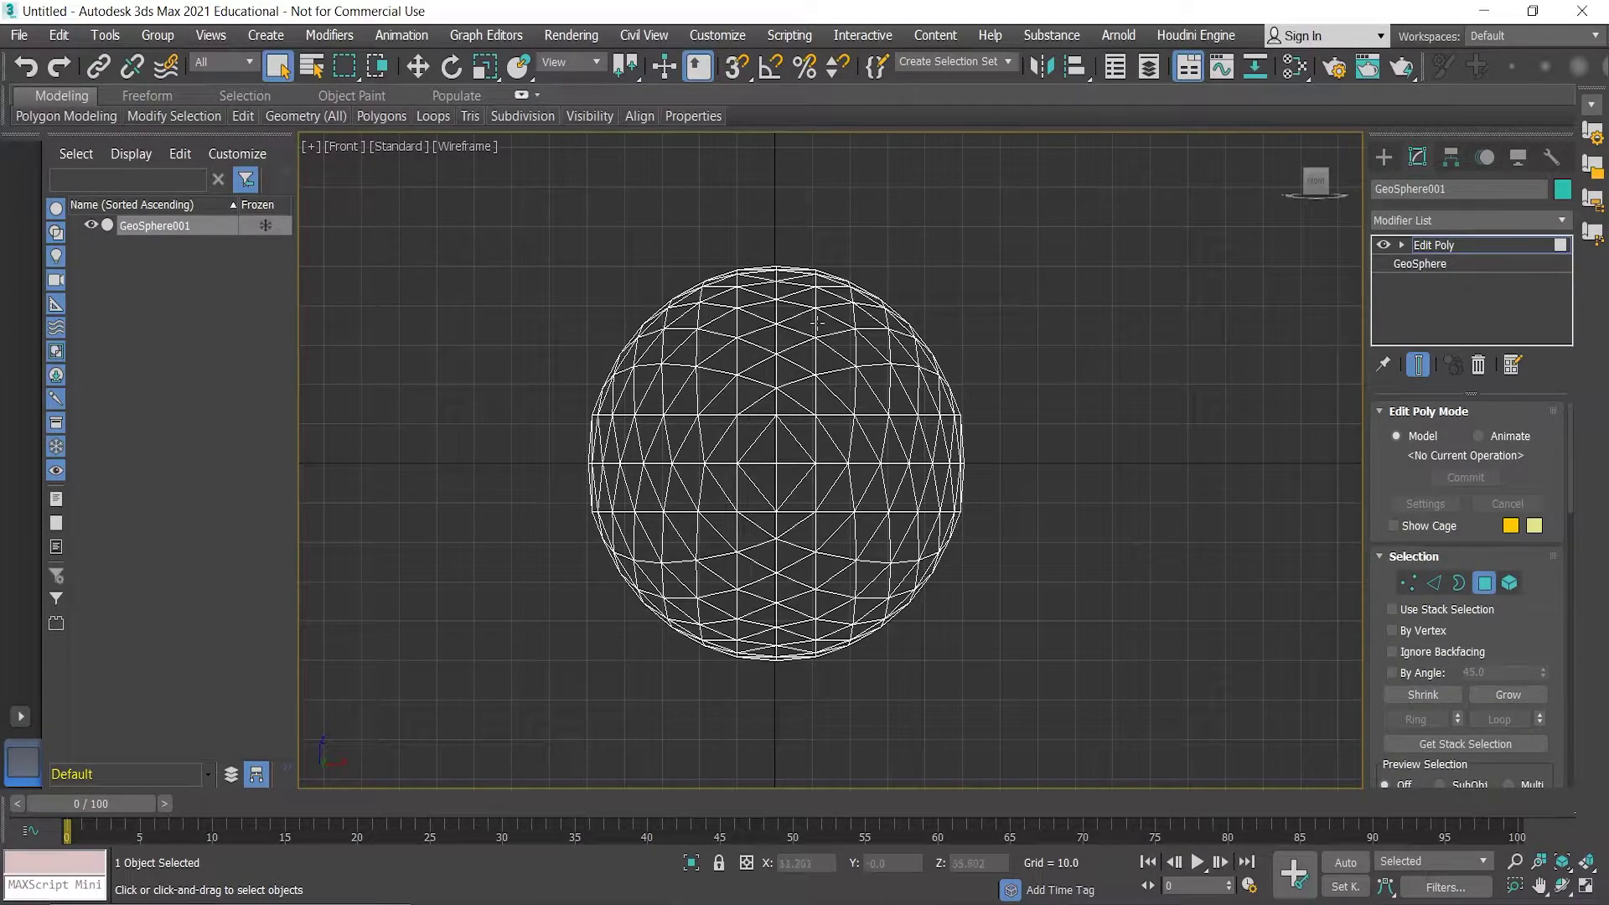
{"action": "left_click_drag", "start_coordinate": [749, 228], "coordinate": [806, 726]}
{"action": "left_click_drag", "start_coordinate": [495, 425], "coordinate": [1102, 491], "text": "ctrl"}
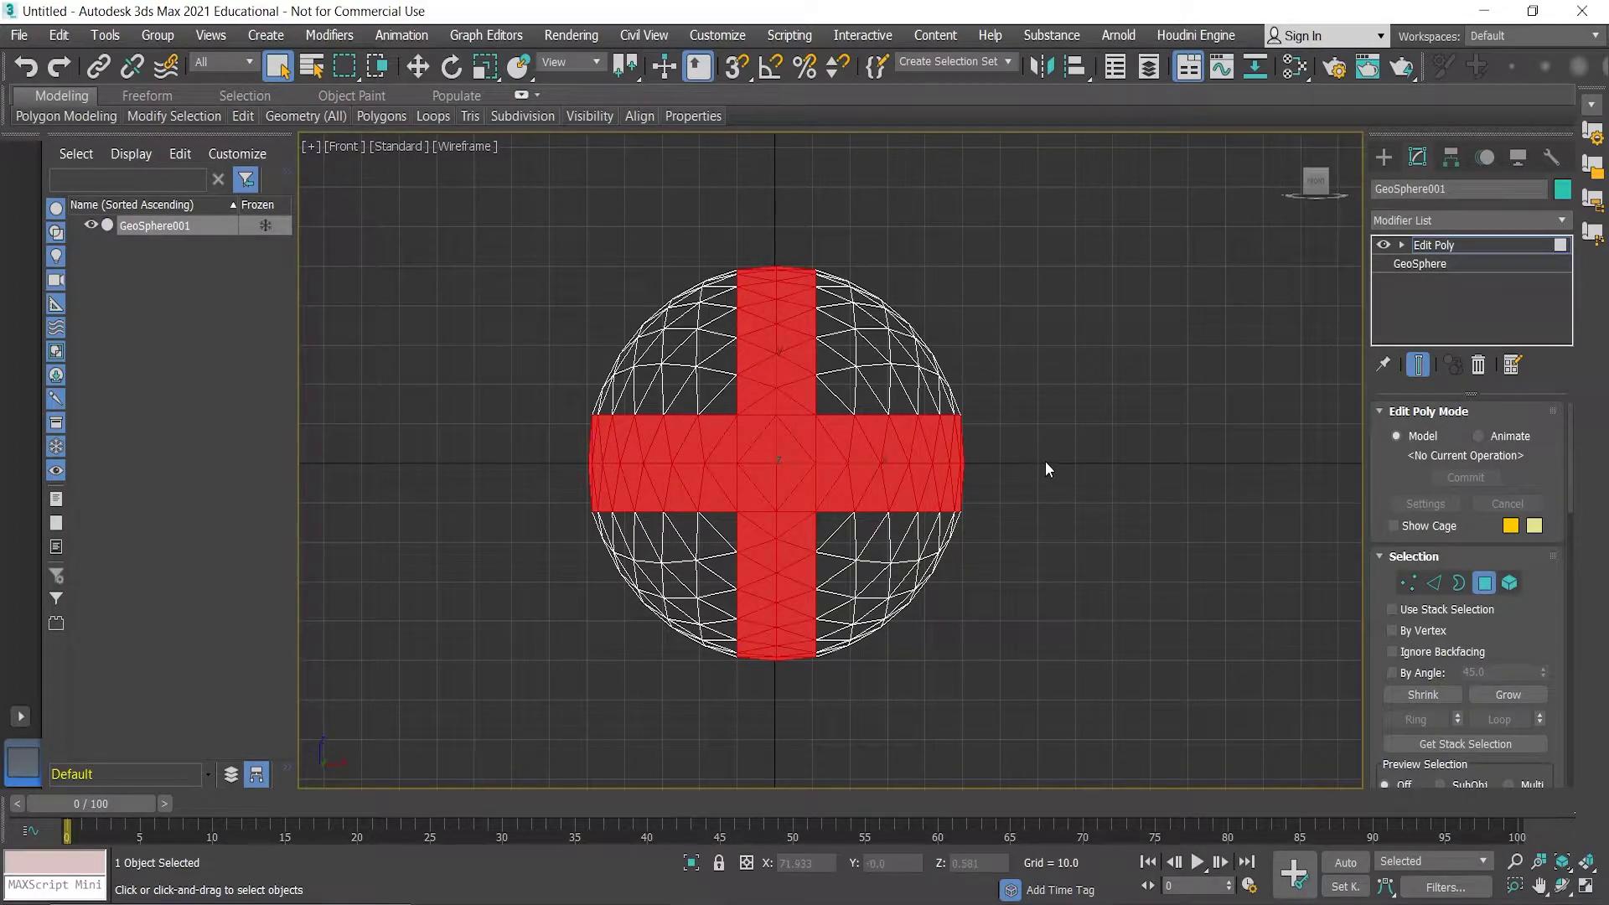
{"action": "key", "text": "t"}
{"action": "left_click_drag", "start_coordinate": [457, 444], "coordinate": [1183, 520], "text": "ctrl"}
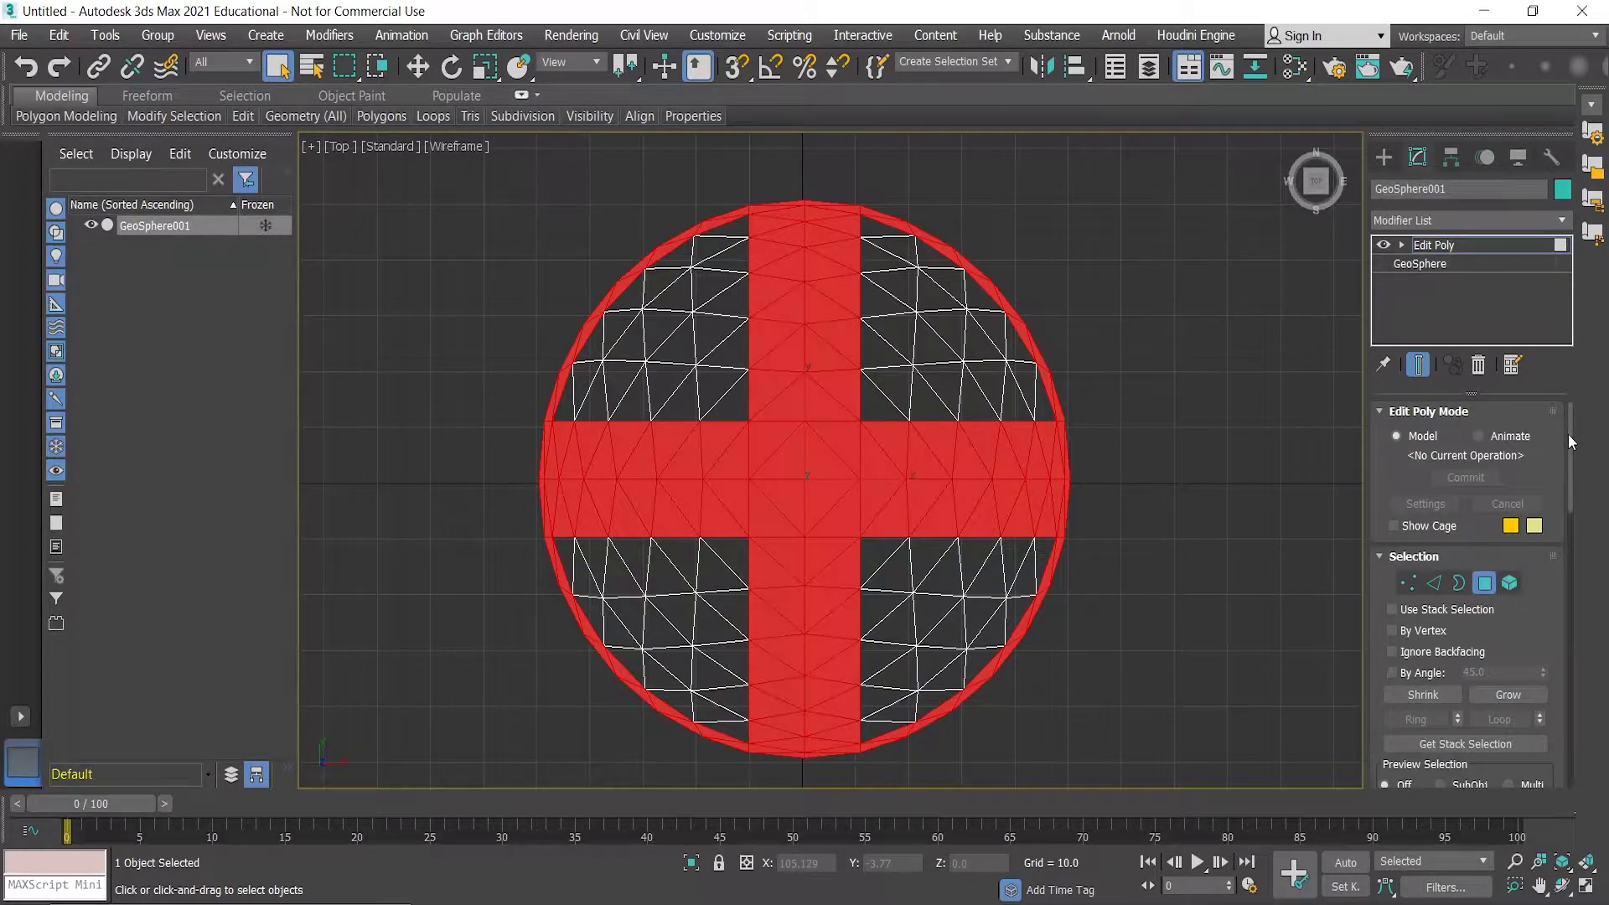
- Assign material ID 1 to the selected band polygons and clear the selection
{"action": "left_click_drag", "start_coordinate": [1570, 434], "coordinate": [1571, 567]}
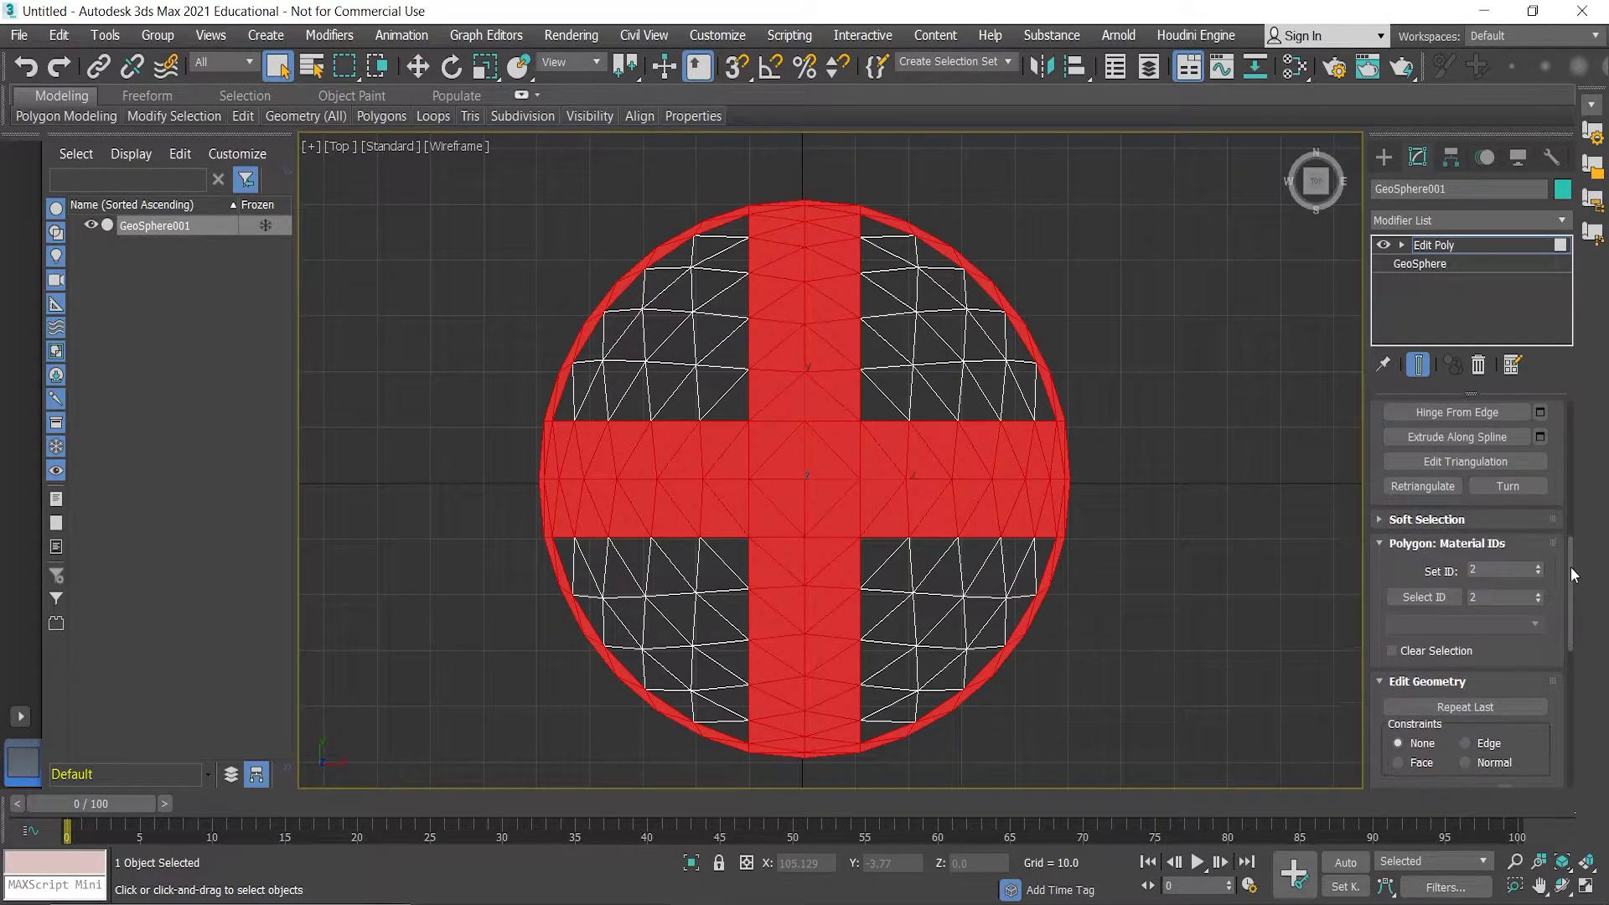
{"action": "left_click", "coordinate": [1494, 570]}
{"action": "type", "text": "1"}
{"action": "left_click", "coordinate": [1134, 429]}
- Restore the three-band polygon selection by undoing the deselection, with the sphere shown in the Front view
{"action": "key", "text": "f"}
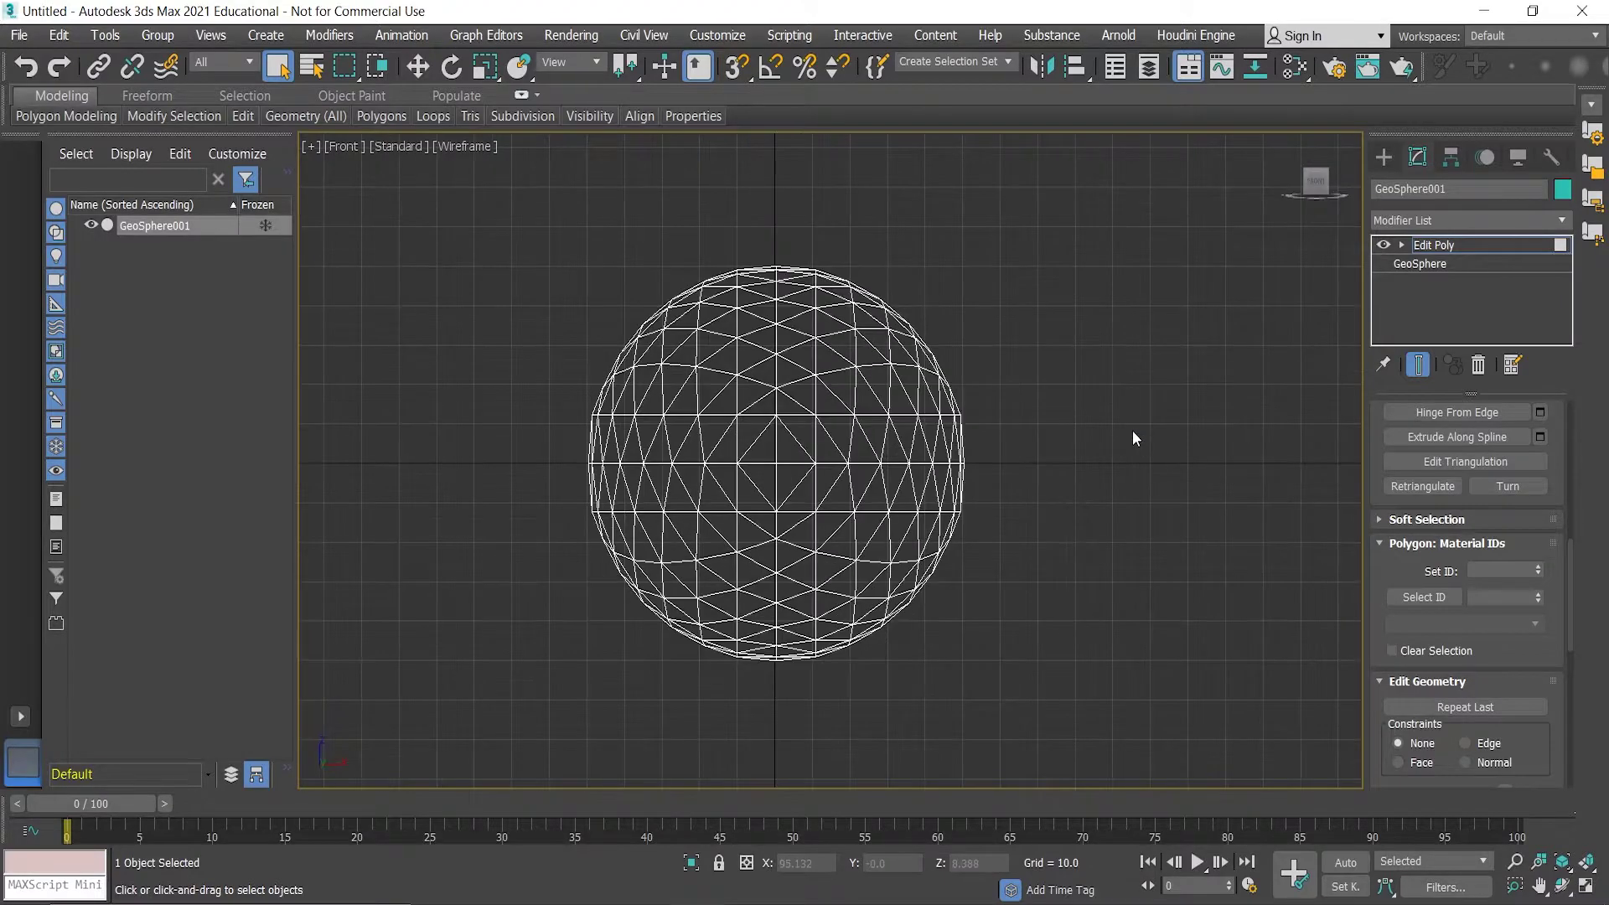
{"action": "key", "text": "ctrl+z"}
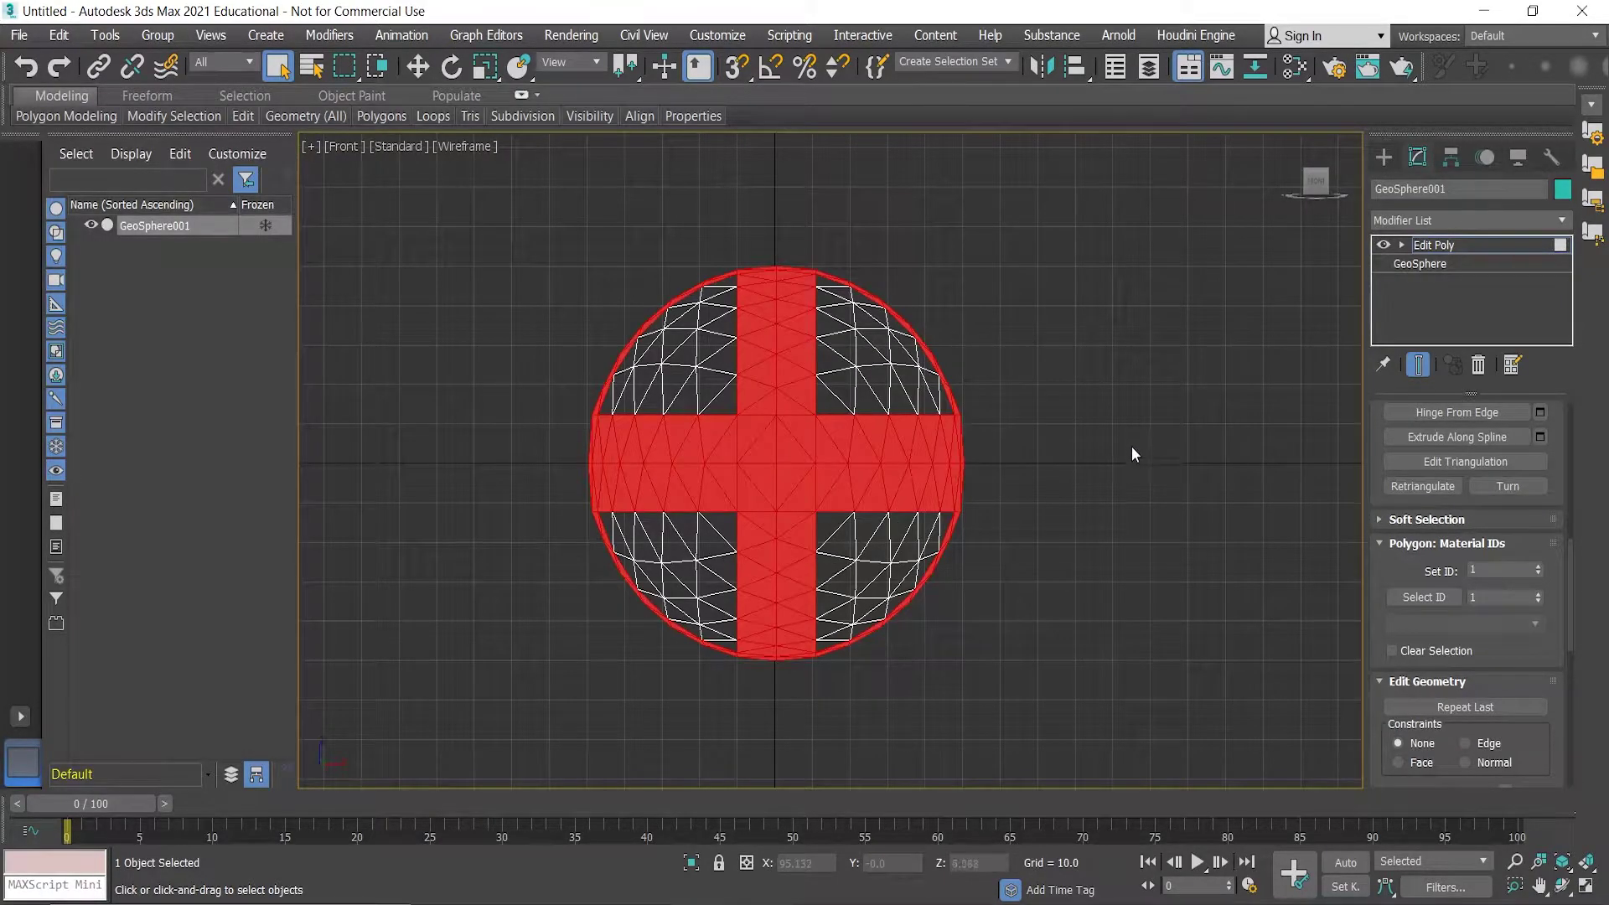
{"action": "middle_click_drag", "start_coordinate": [1134, 445], "coordinate": [1157, 467]}
{"action": "scroll", "coordinate": [1157, 467], "scroll_direction": "up", "scroll_amount": 3}
{"action": "scroll", "coordinate": [1070, 484], "scroll_direction": "down", "scroll_amount": 1}
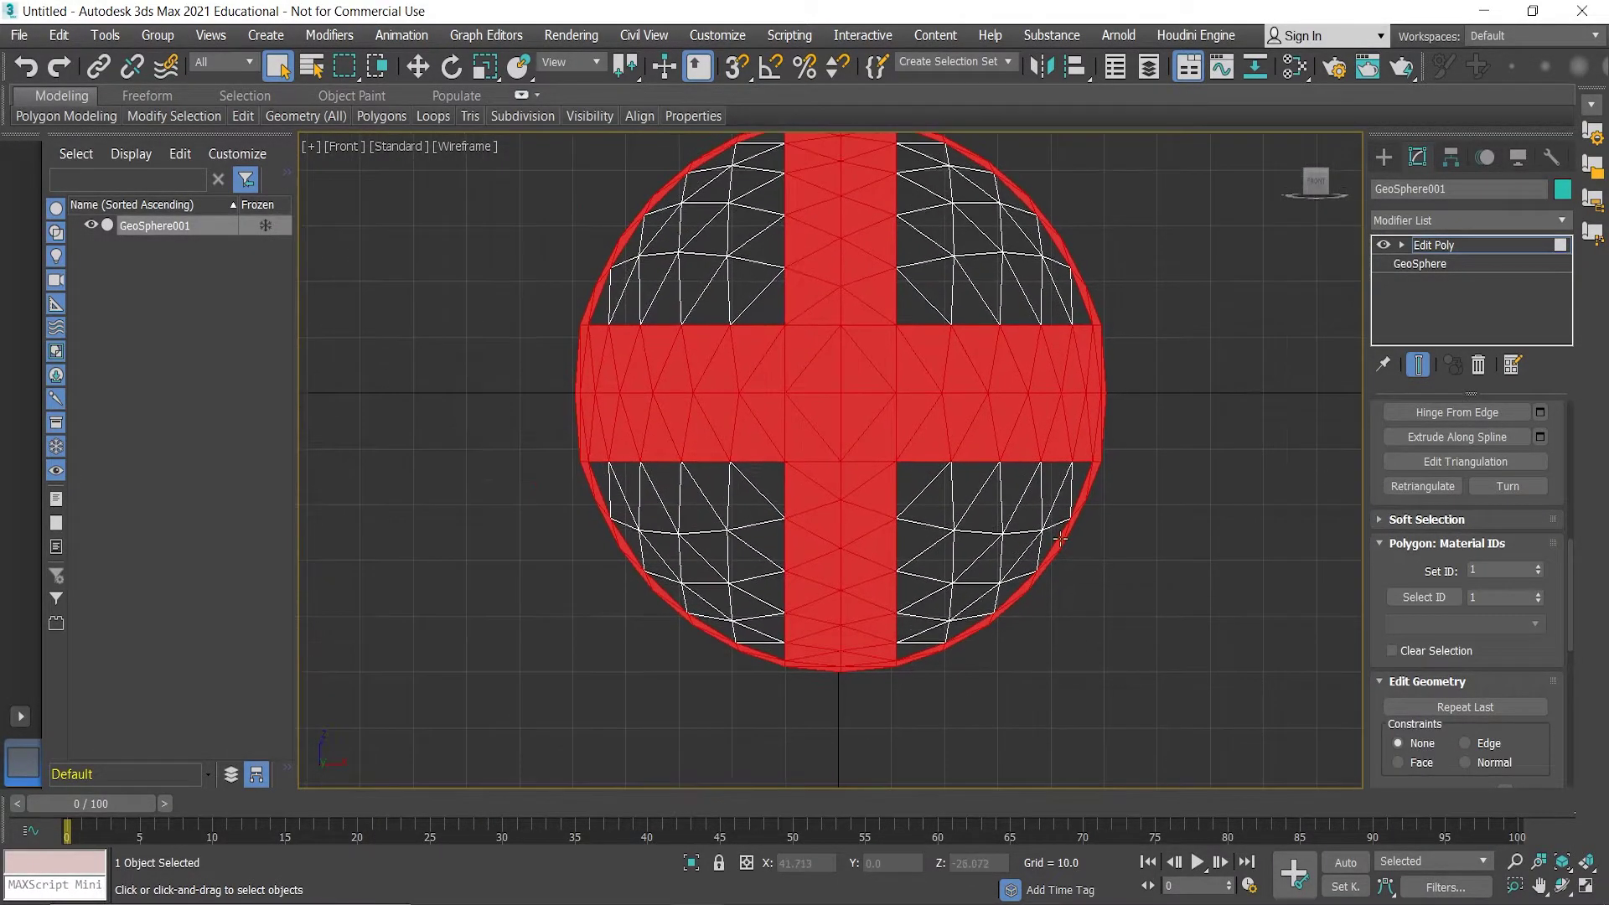
- Remove the part of the vertical band below the horizontal band from the polygon selection in the Front view
{"action": "left_click_drag", "start_coordinate": [555, 485], "coordinate": [1204, 701], "text": "alt"}
{"action": "middle_click_drag", "start_coordinate": [1024, 526], "coordinate": [982, 578]}
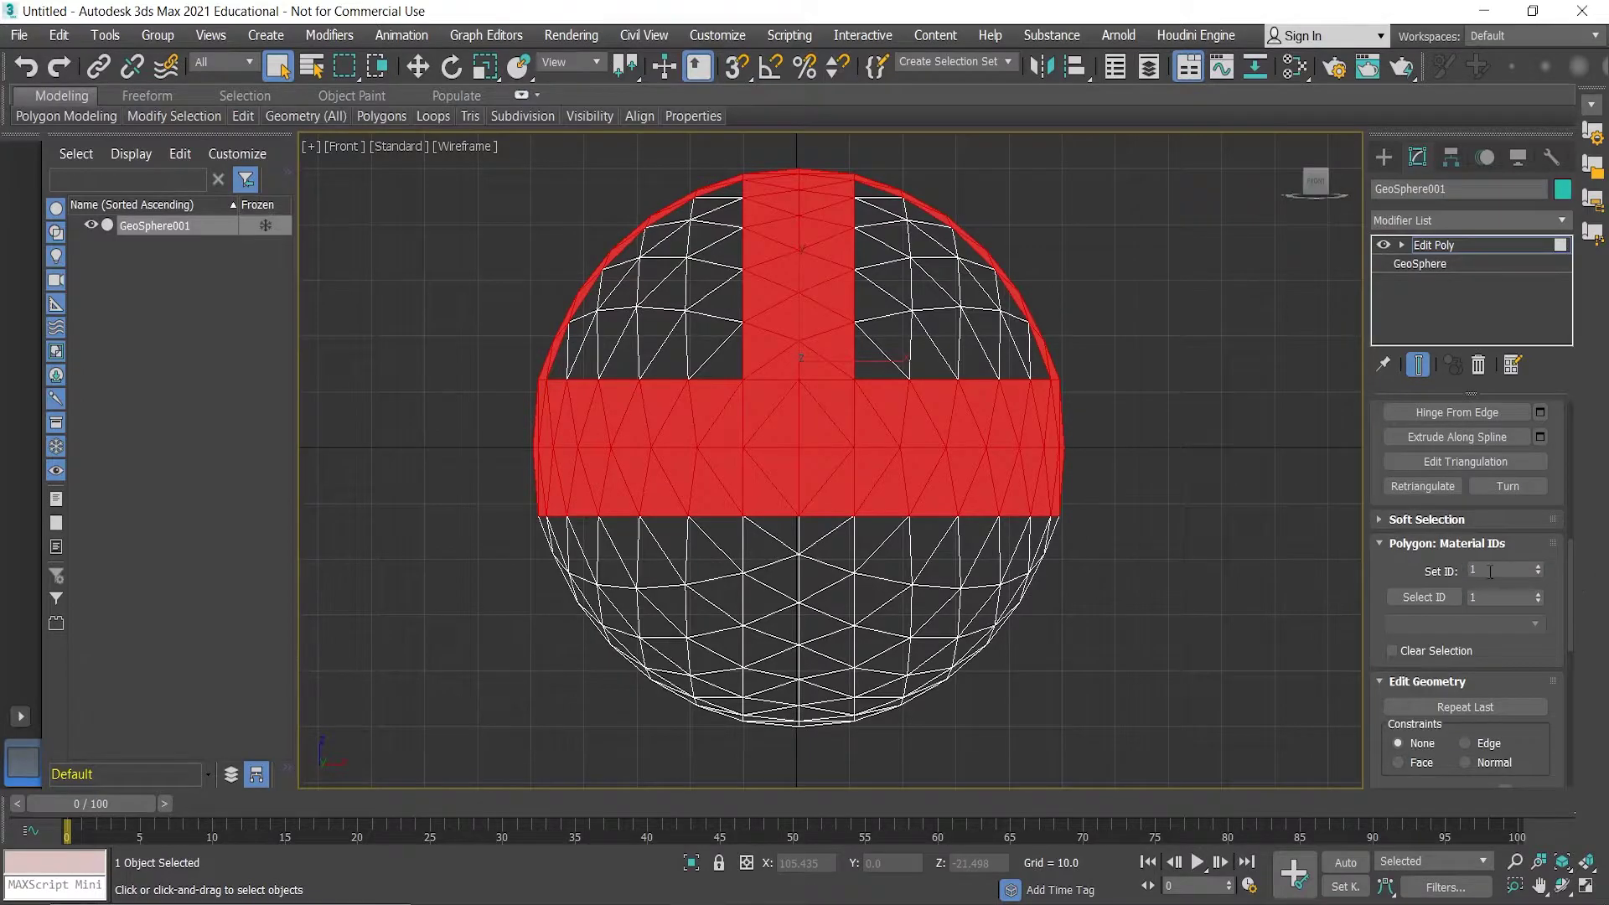
{"action": "middle_click_drag", "start_coordinate": [1204, 484], "coordinate": [1230, 491]}
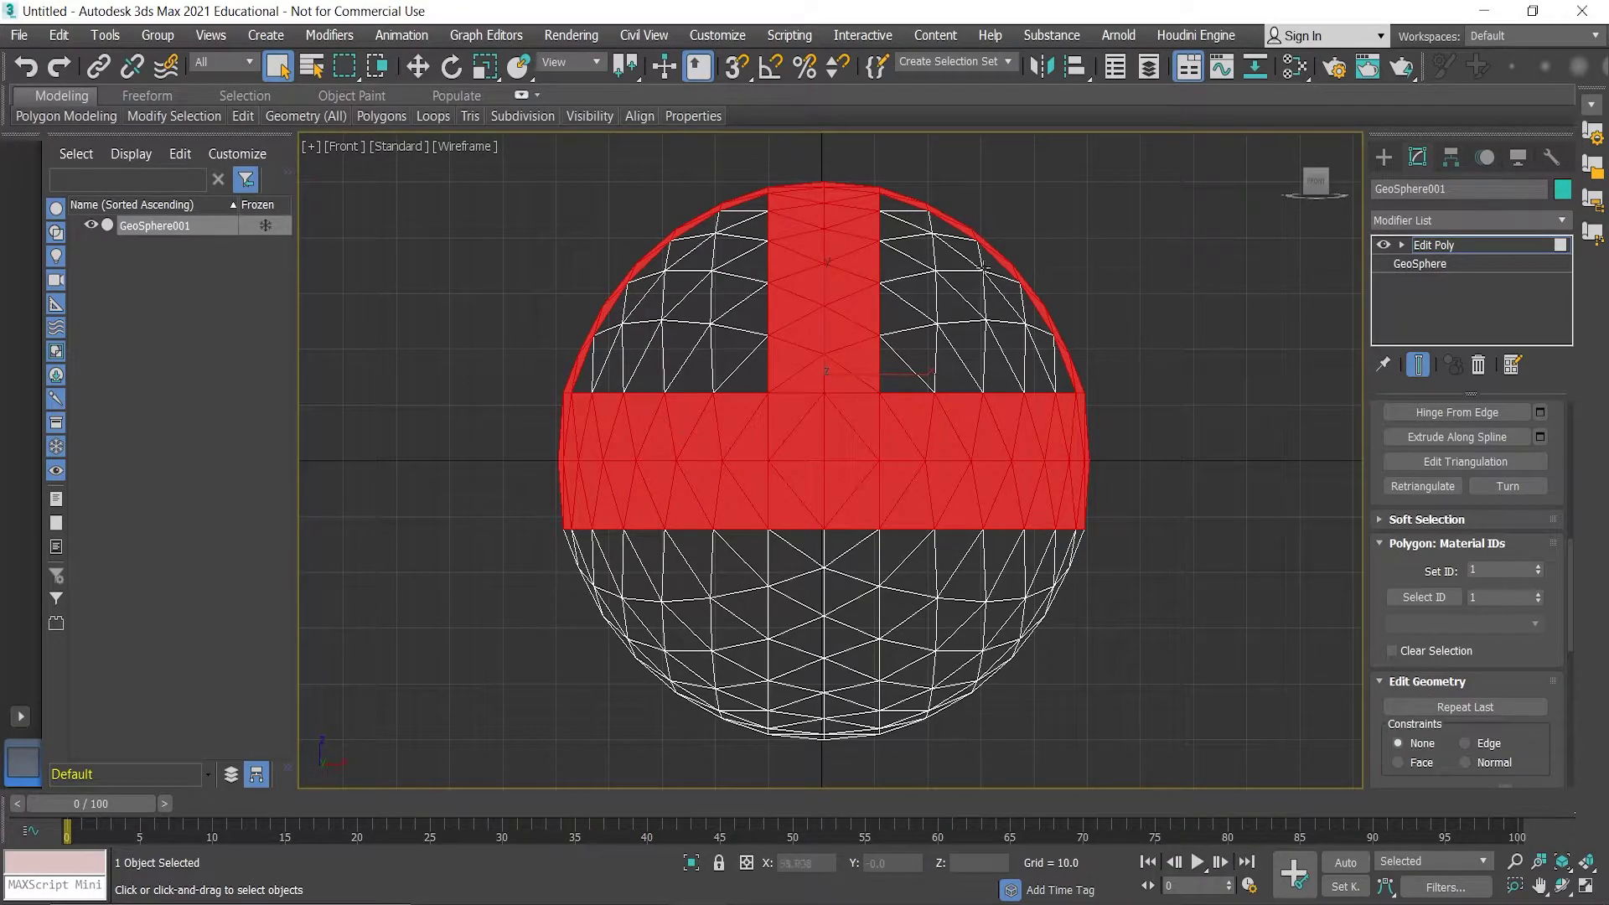
{"action": "scroll", "coordinate": [1142, 420], "scroll_direction": "up", "scroll_amount": 3}
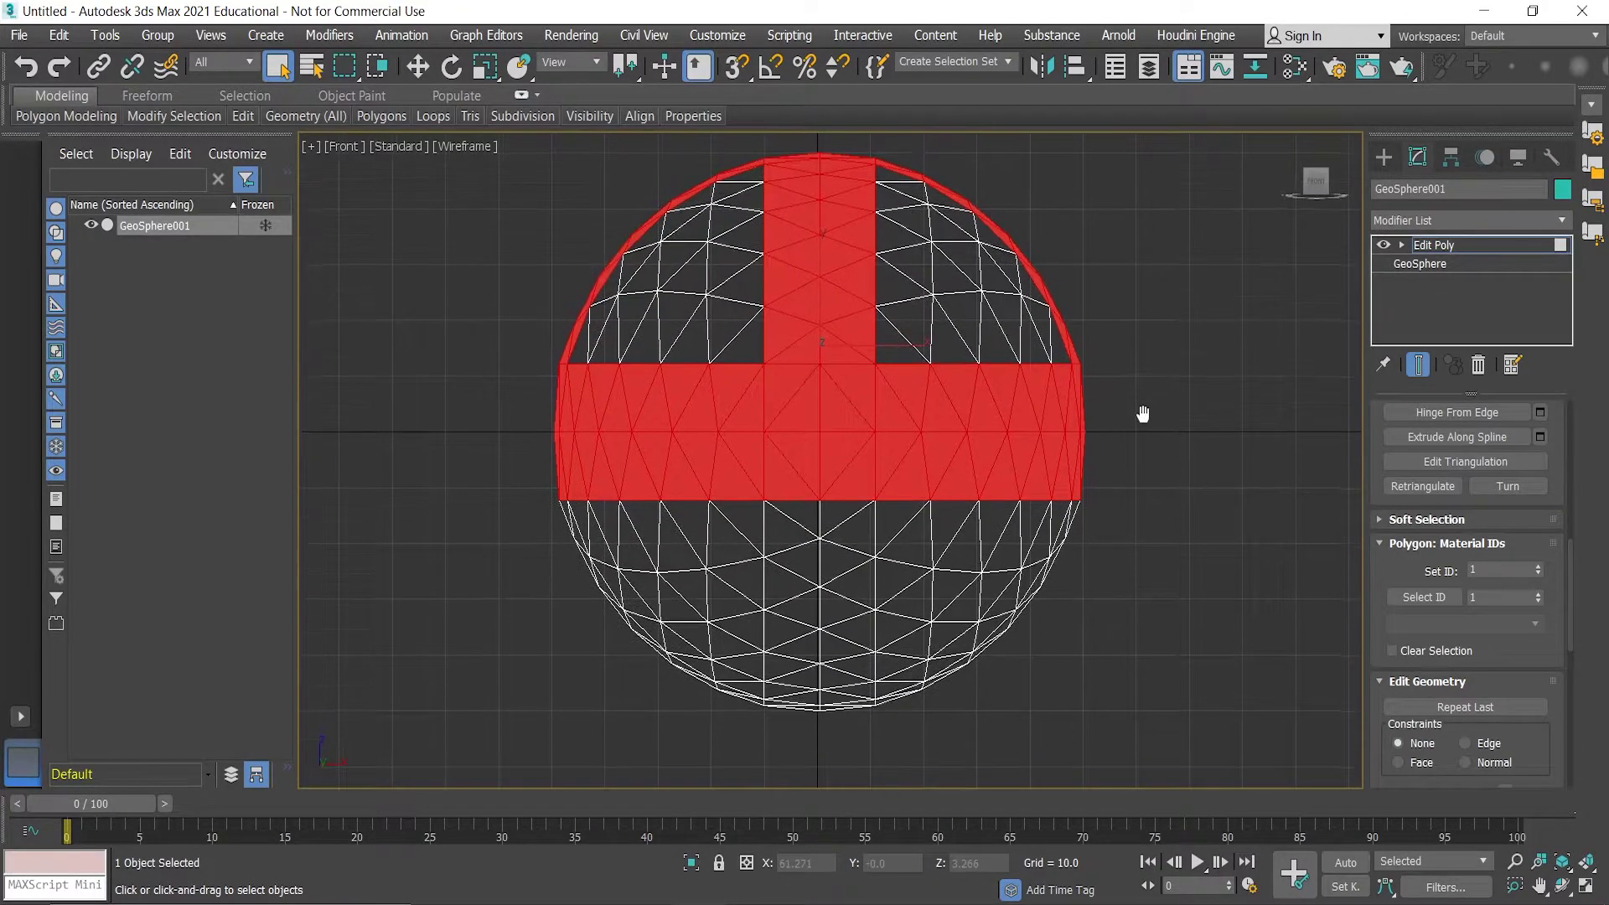
{"action": "scroll", "coordinate": [1124, 424], "scroll_direction": "down", "scroll_amount": 3}
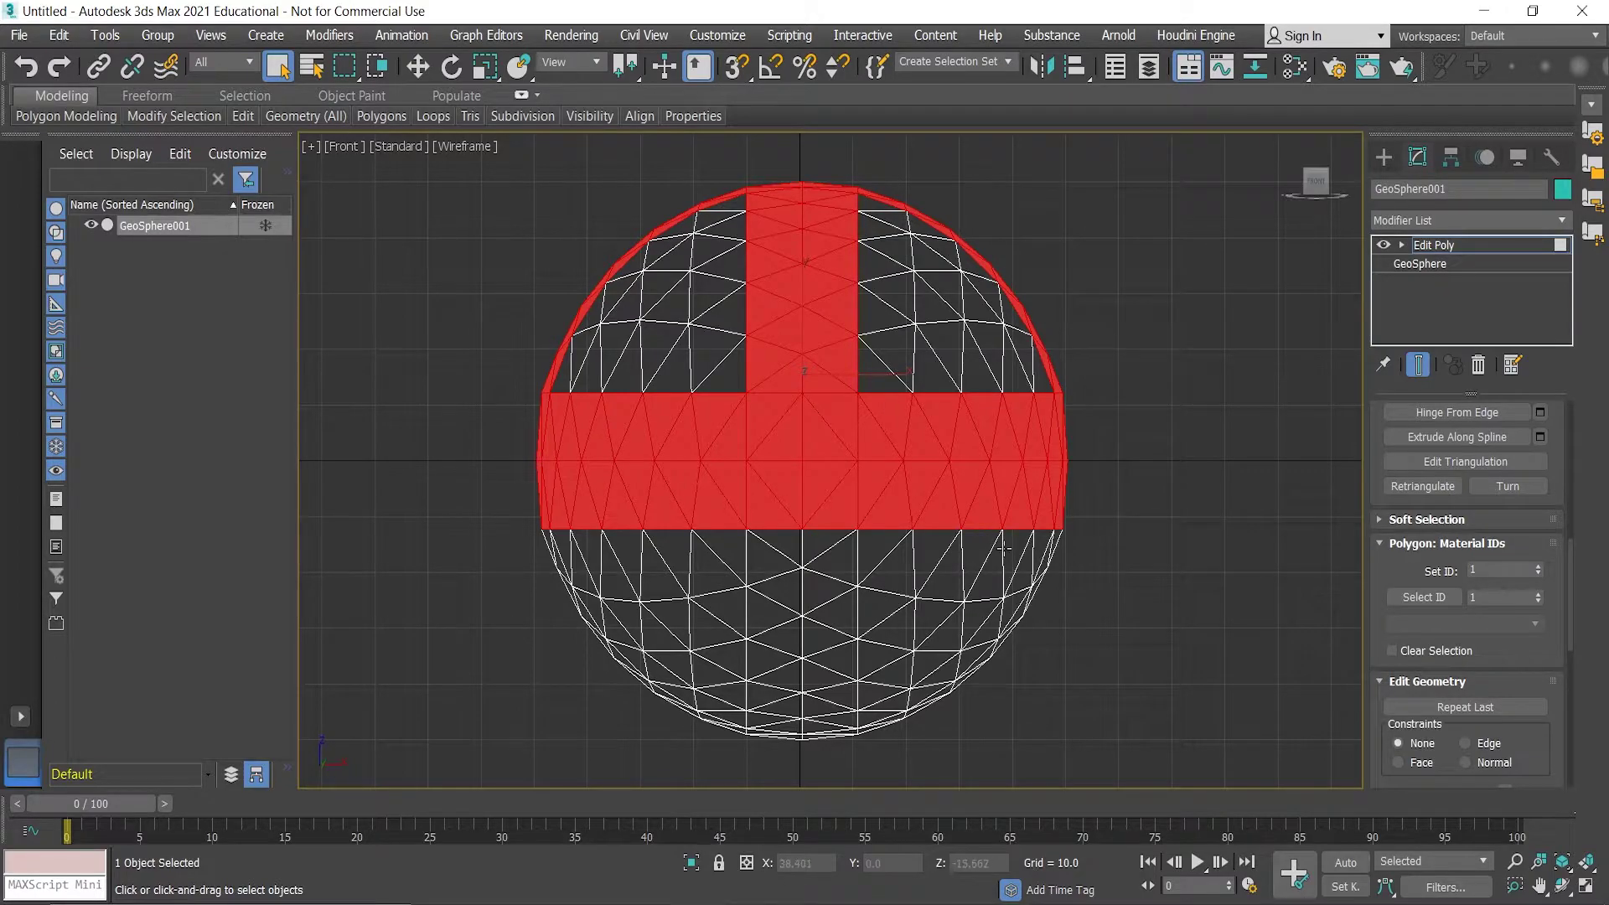
{"action": "middle_click_drag", "start_coordinate": [1114, 486], "coordinate": [1222, 500]}
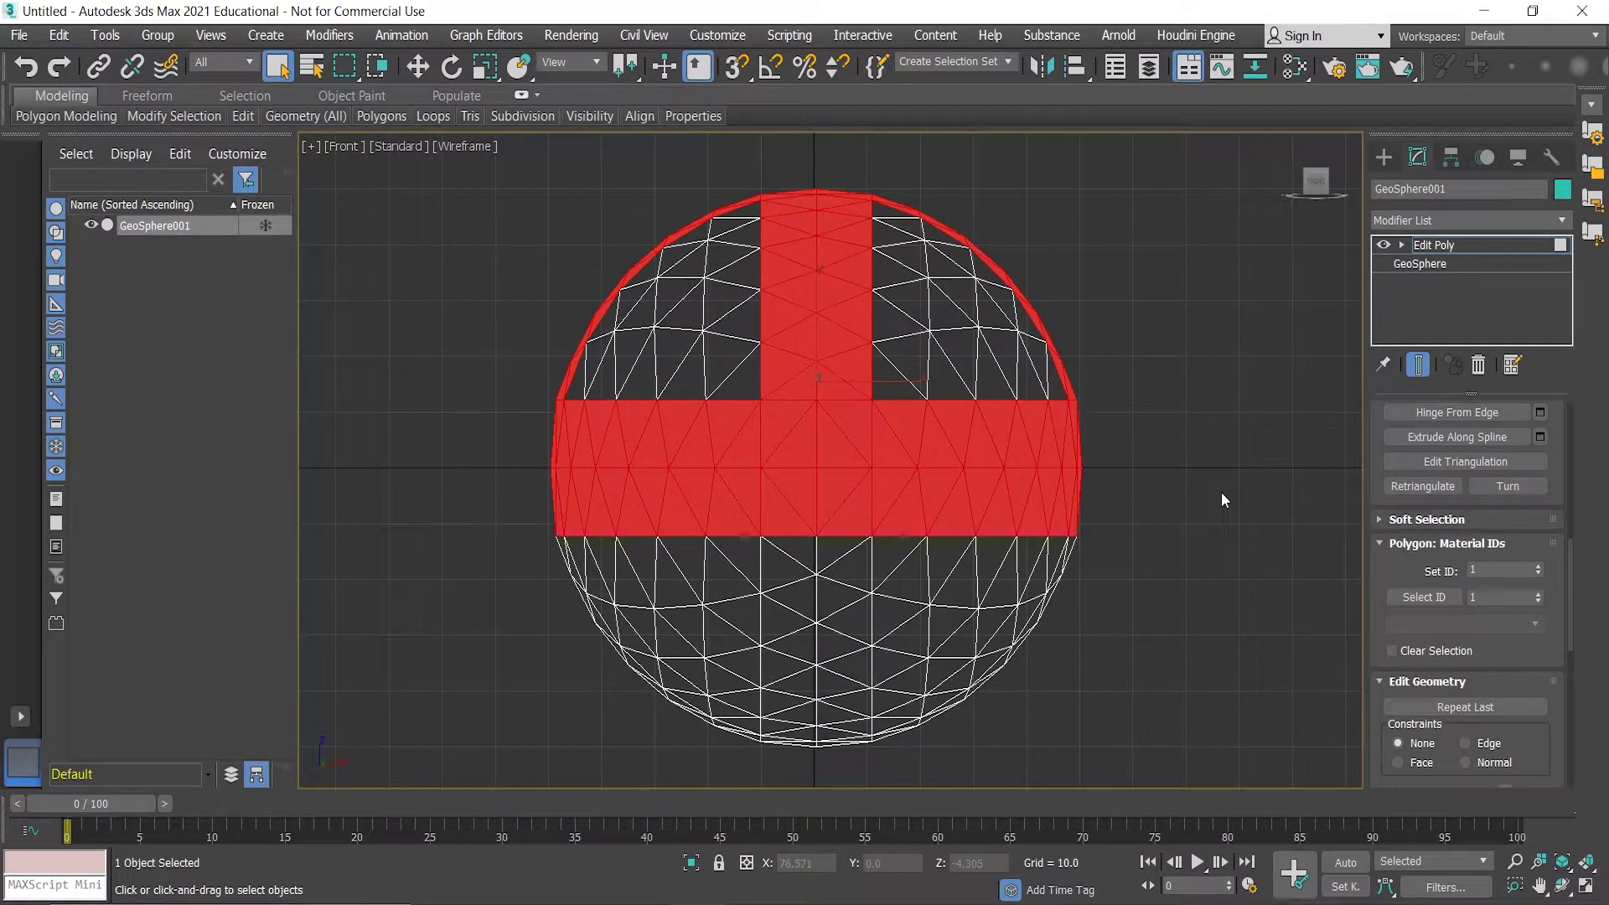
- Invert the polygon selection and assign material ID 2 to the selected faces outside the bands, shown in the Perspective view
{"action": "key", "text": "ctrl+i"}
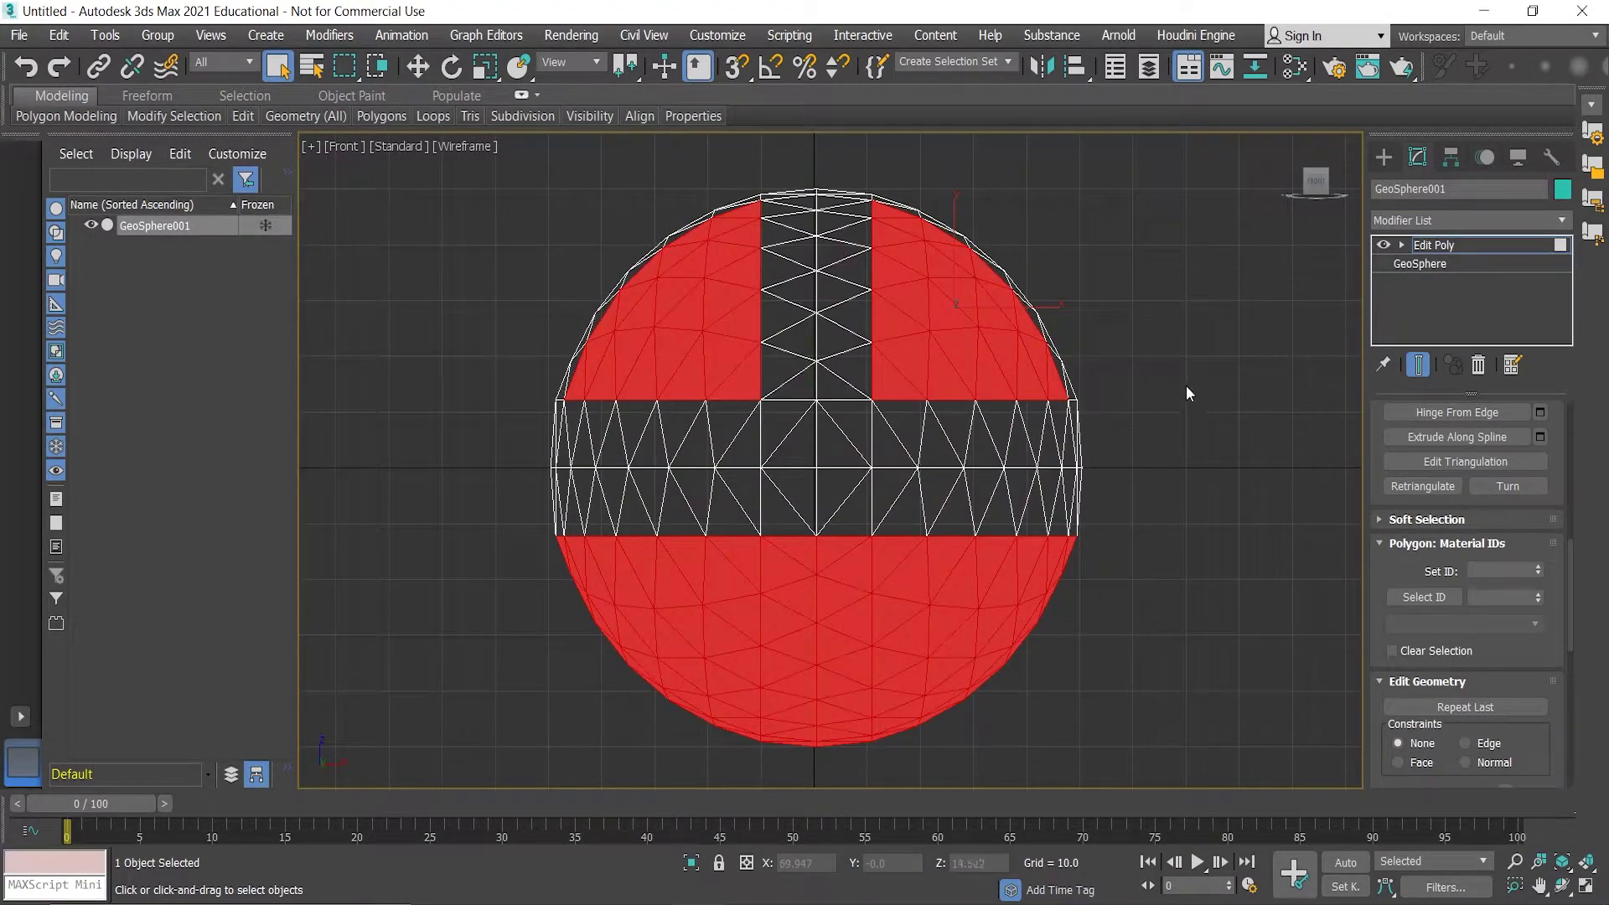
{"action": "key", "text": "p"}
{"action": "scroll", "coordinate": [1119, 438], "scroll_direction": "down", "scroll_amount": 3}
{"action": "middle_click_drag", "start_coordinate": [1174, 450], "coordinate": [1084, 402], "text": "alt"}
{"action": "scroll", "coordinate": [1040, 453], "scroll_direction": "up", "scroll_amount": 2}
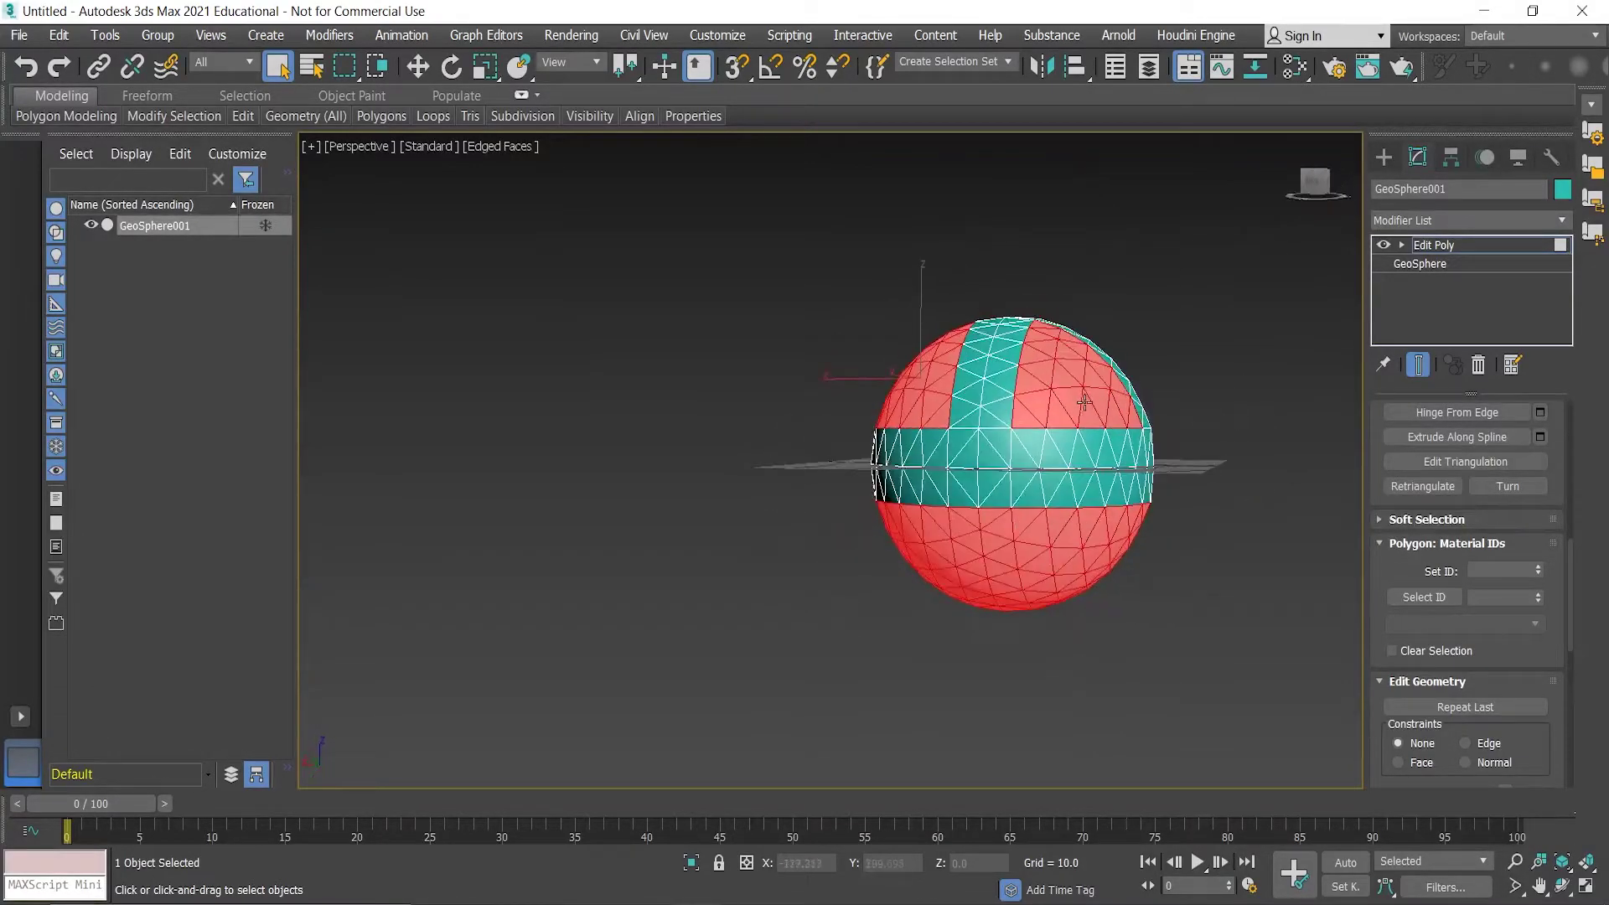
{"action": "left_click", "coordinate": [1496, 575]}
{"action": "type", "text": "2"}
{"action": "middle_click_drag", "start_coordinate": [1214, 524], "coordinate": [1029, 538], "text": "alt"}
{"action": "scroll", "coordinate": [1003, 584], "scroll_direction": "up", "scroll_amount": 5}
{"action": "scroll", "coordinate": [1033, 535], "scroll_direction": "down", "scroll_amount": 2}
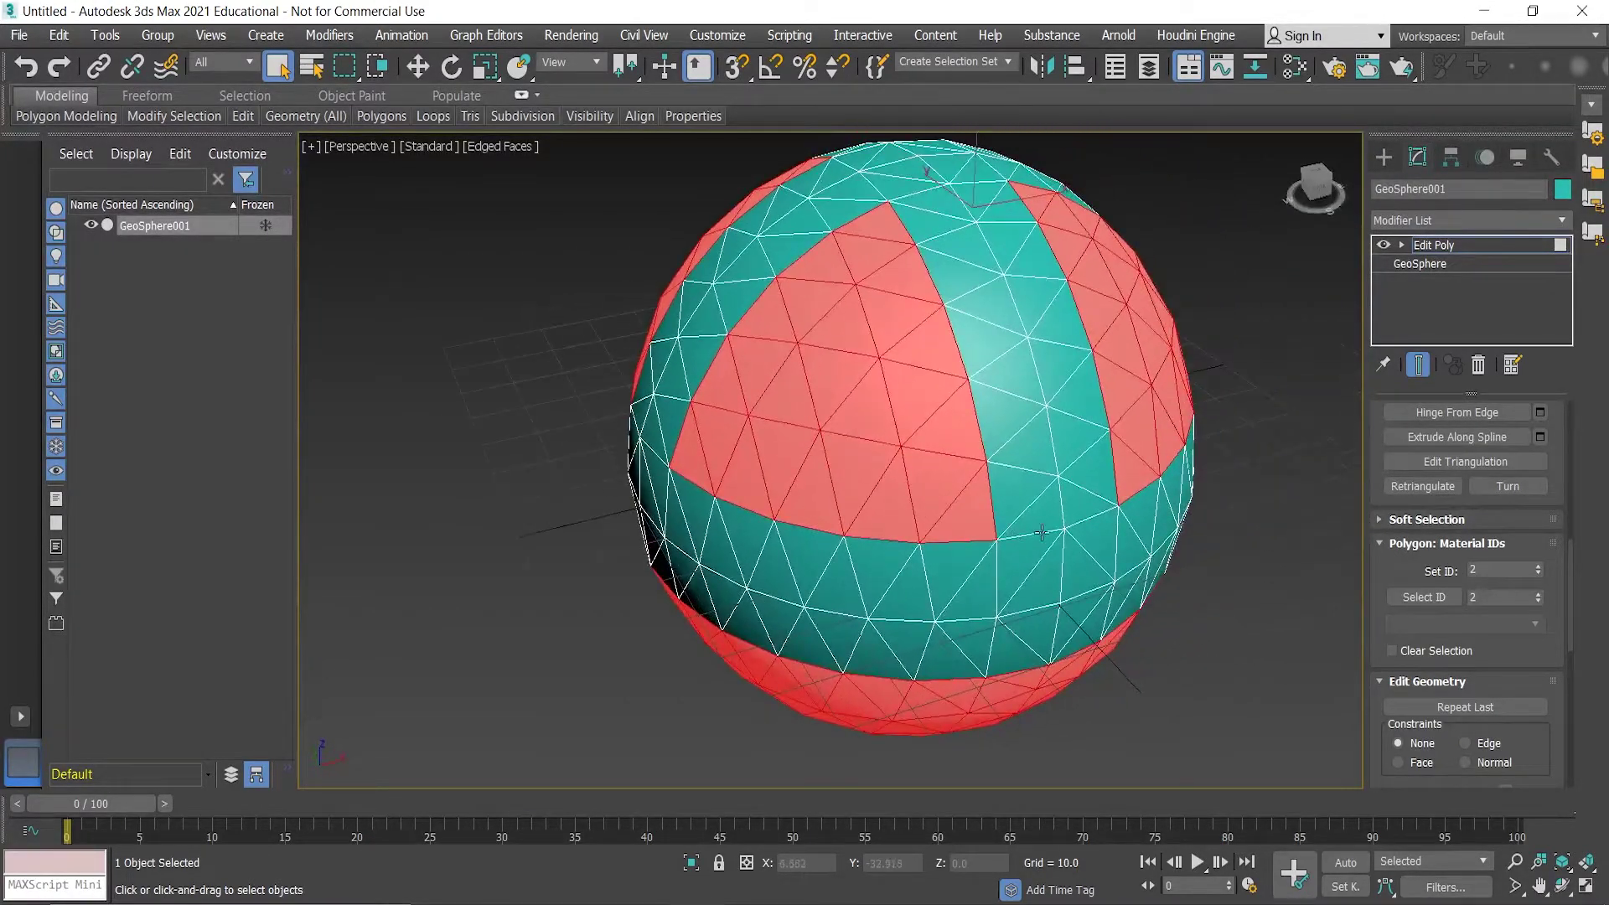
- Bevel the selected polygons By Polygon with a height of 1.0 and an outline of -1.0
{"action": "scroll", "coordinate": [1551, 591], "scroll_direction": "up", "scroll_amount": 10}
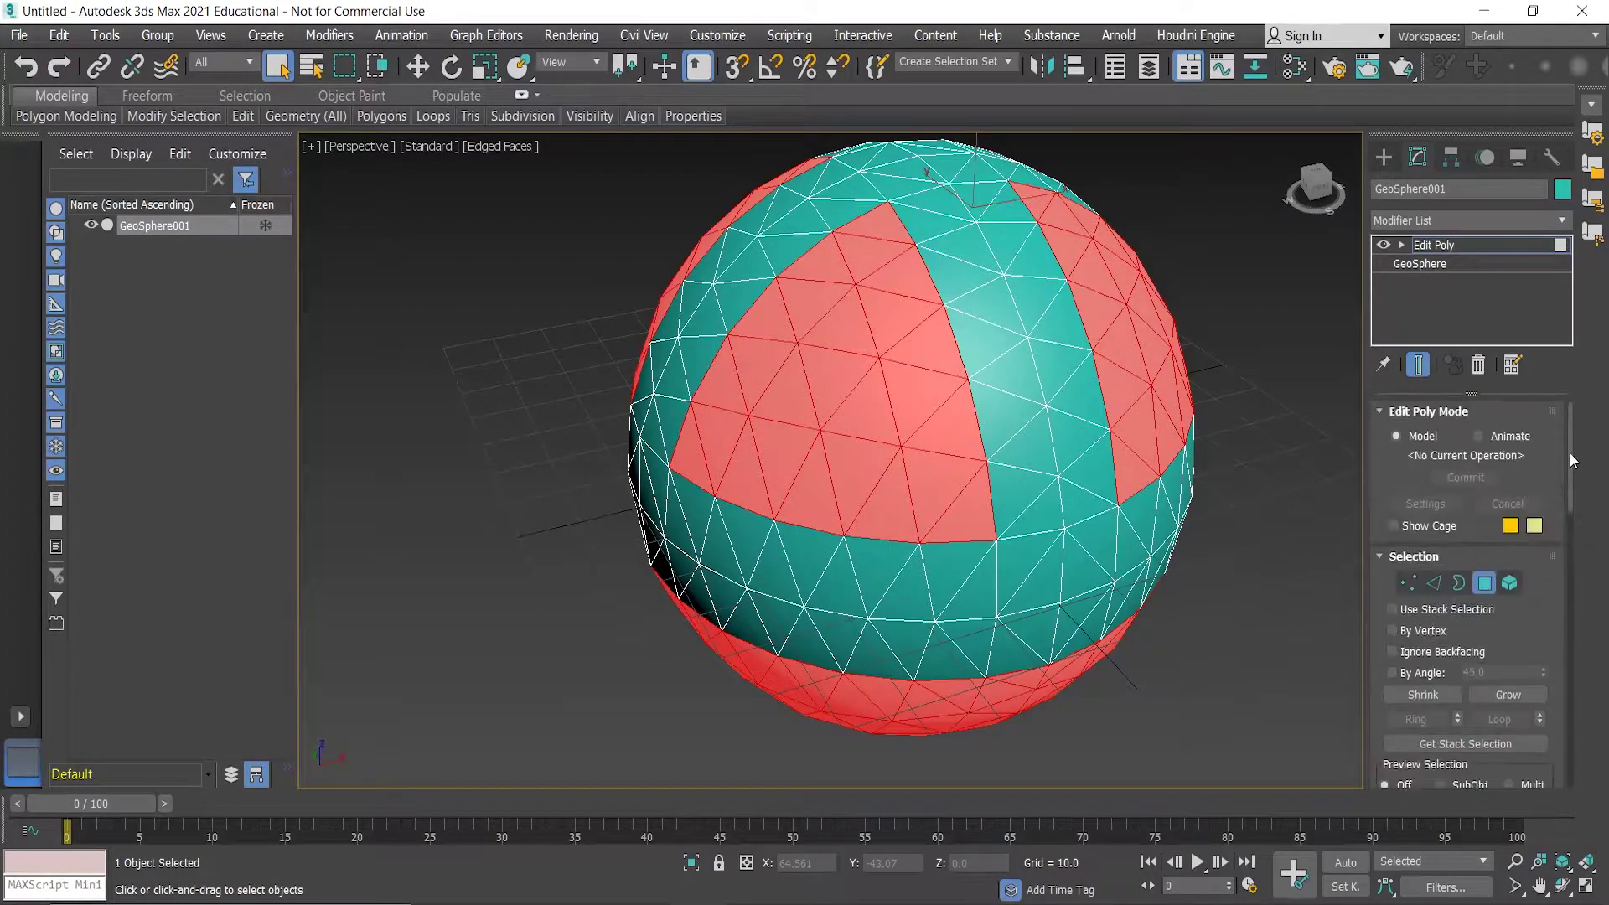
{"action": "scroll", "coordinate": [1508, 528], "scroll_direction": "down", "scroll_amount": 5}
{"action": "scroll", "coordinate": [1485, 573], "scroll_direction": "down", "scroll_amount": 3}
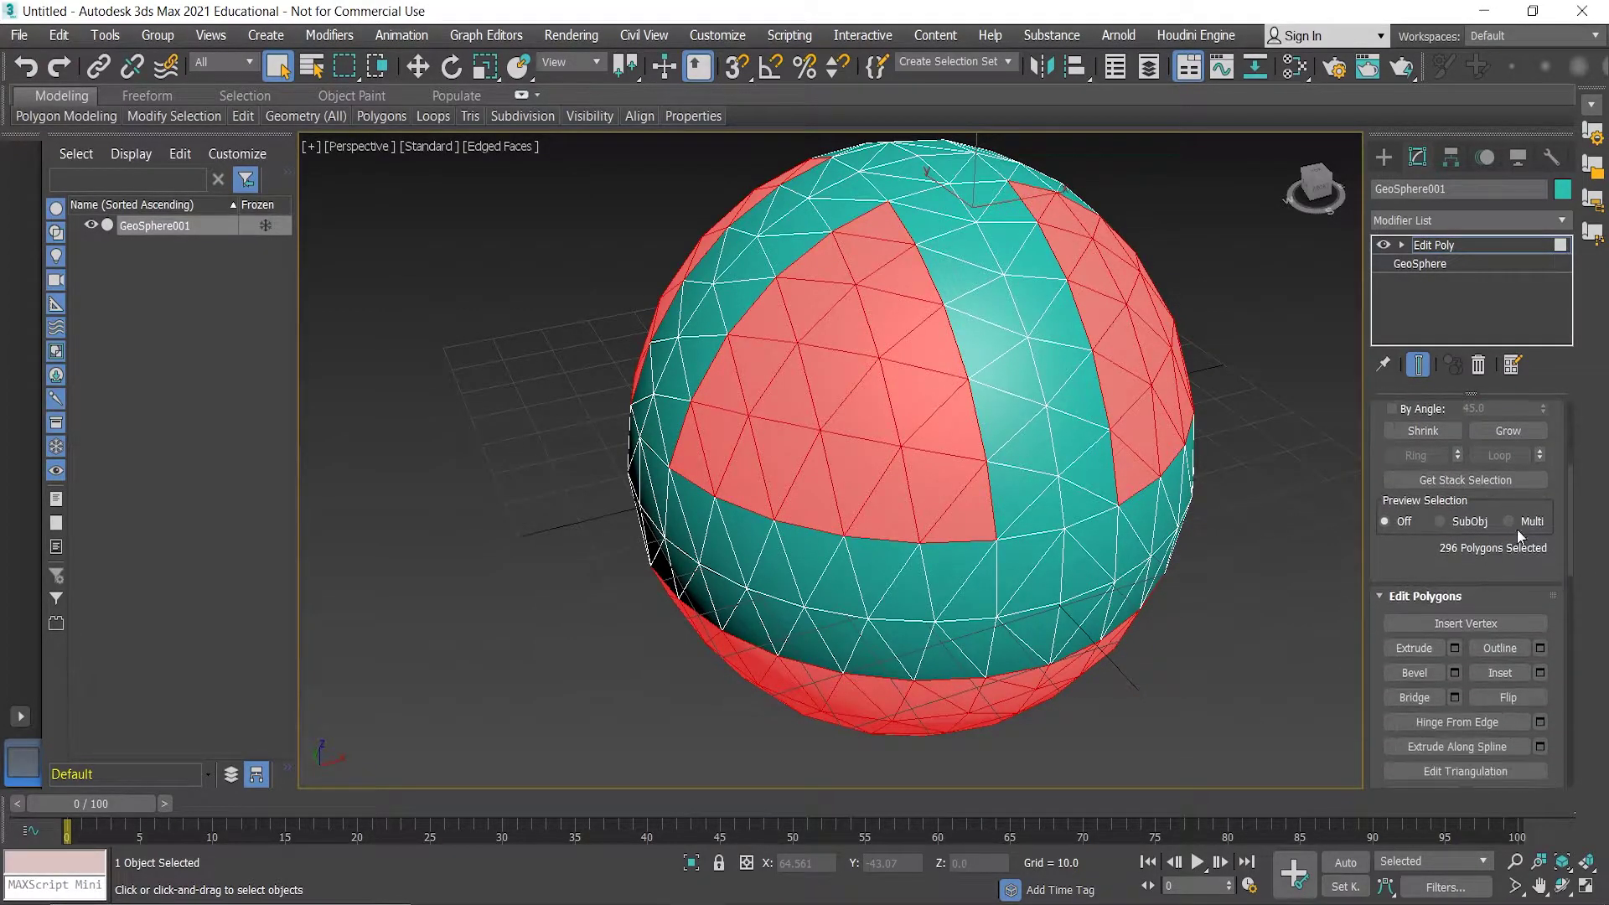
{"action": "left_click", "coordinate": [1456, 674]}
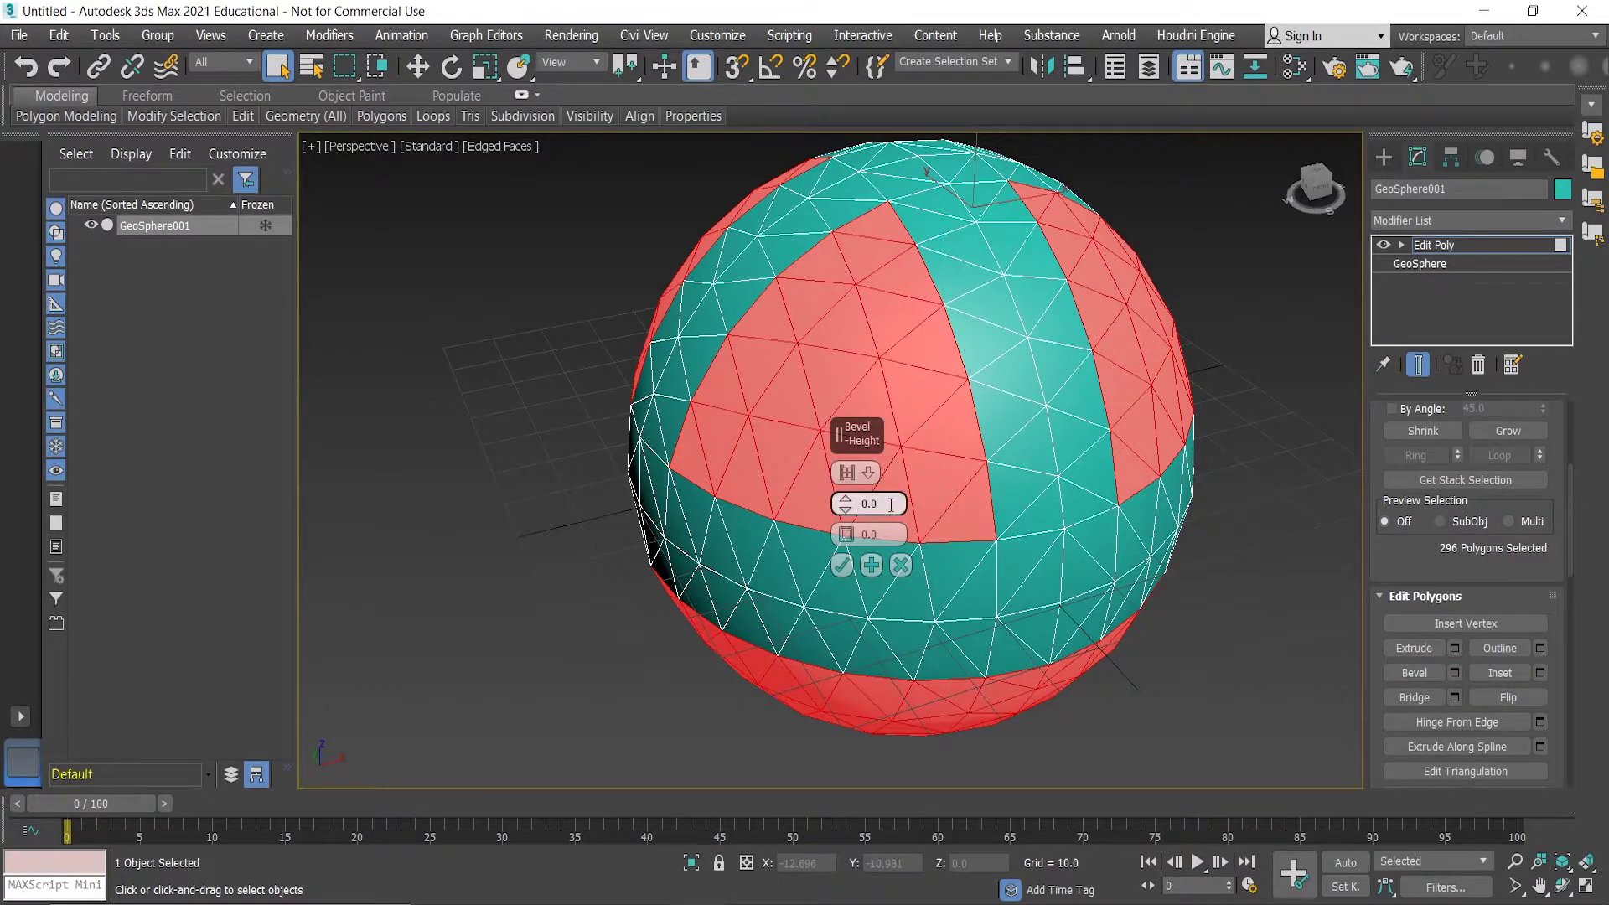
{"action": "type", "text": "1"}
{"action": "key", "text": "Return"}
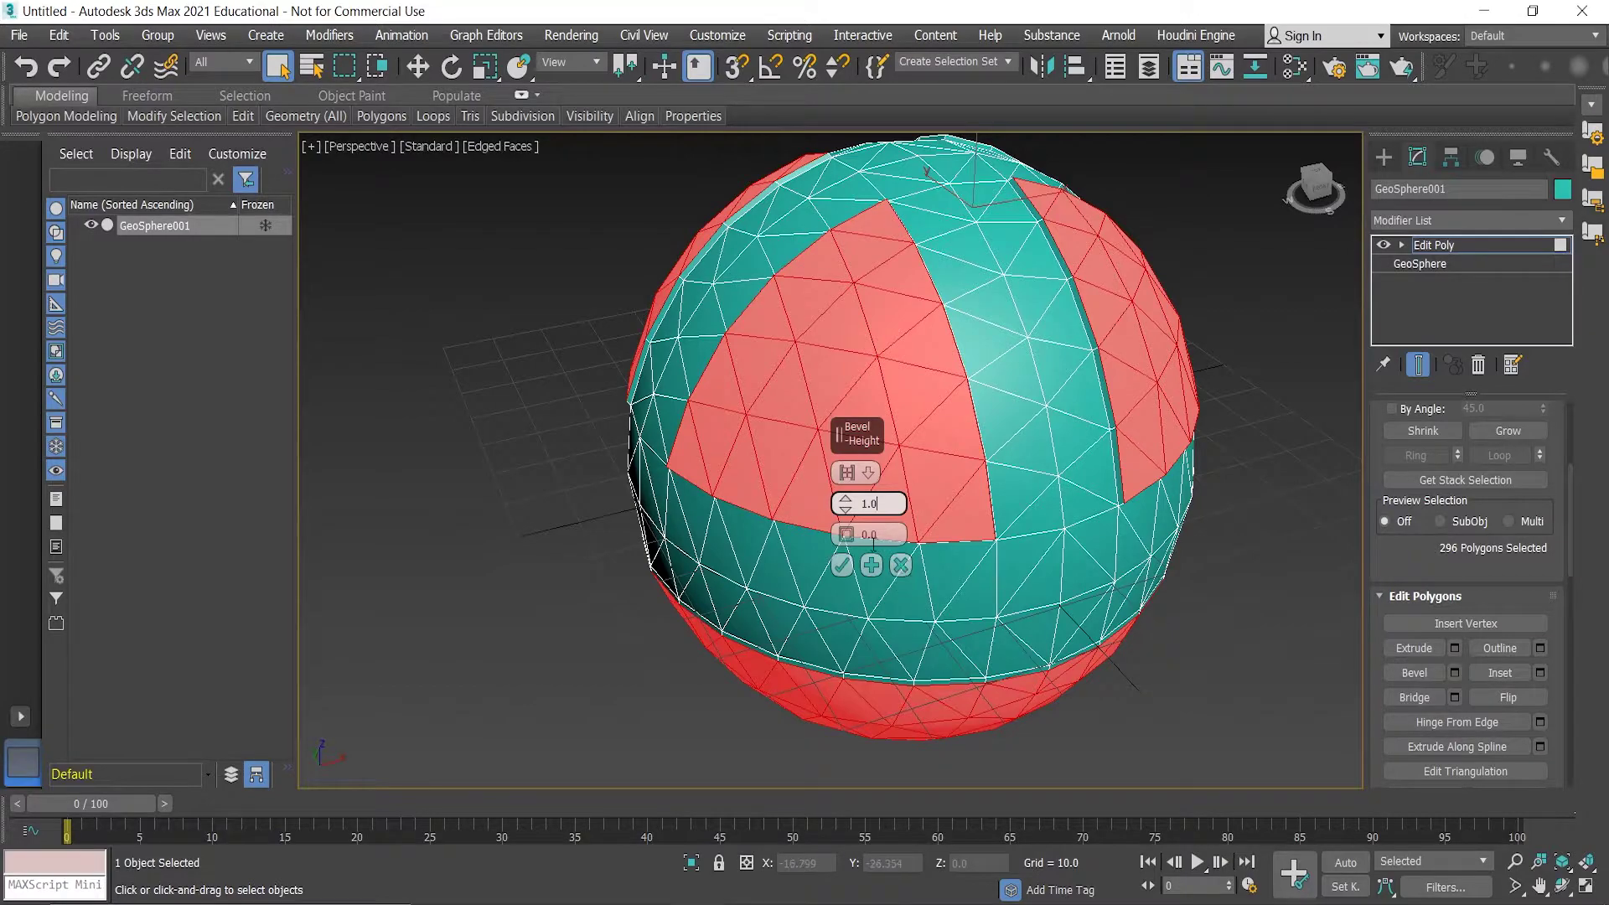
{"action": "left_click", "coordinate": [876, 534]}
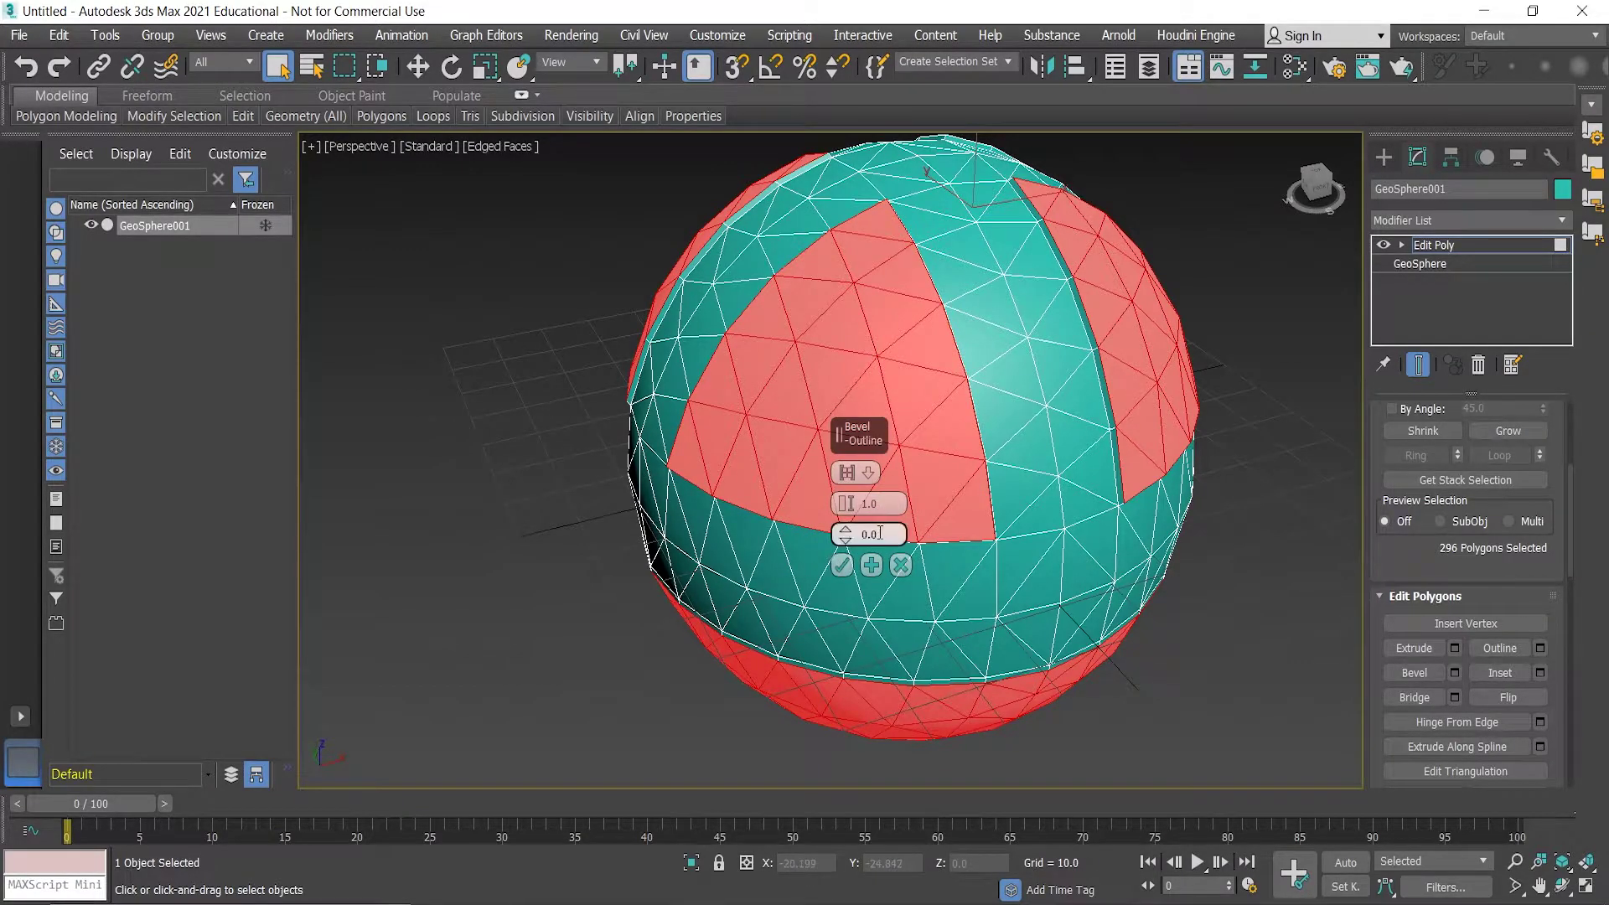
{"action": "type", "text": "-1.0"}
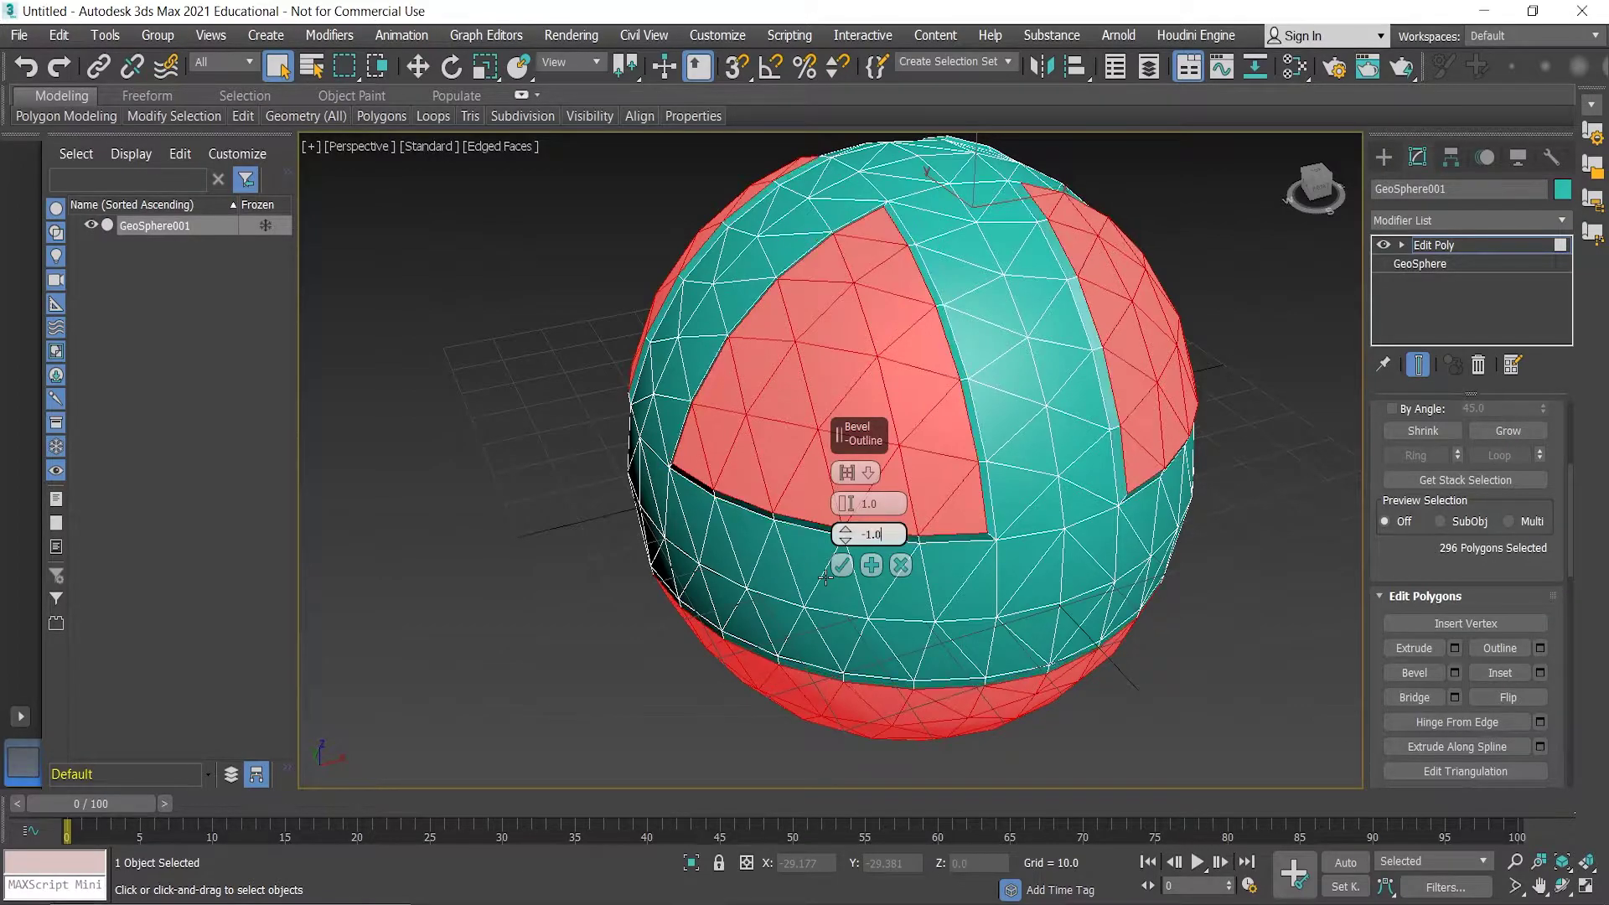
{"action": "left_click", "coordinate": [871, 475]}
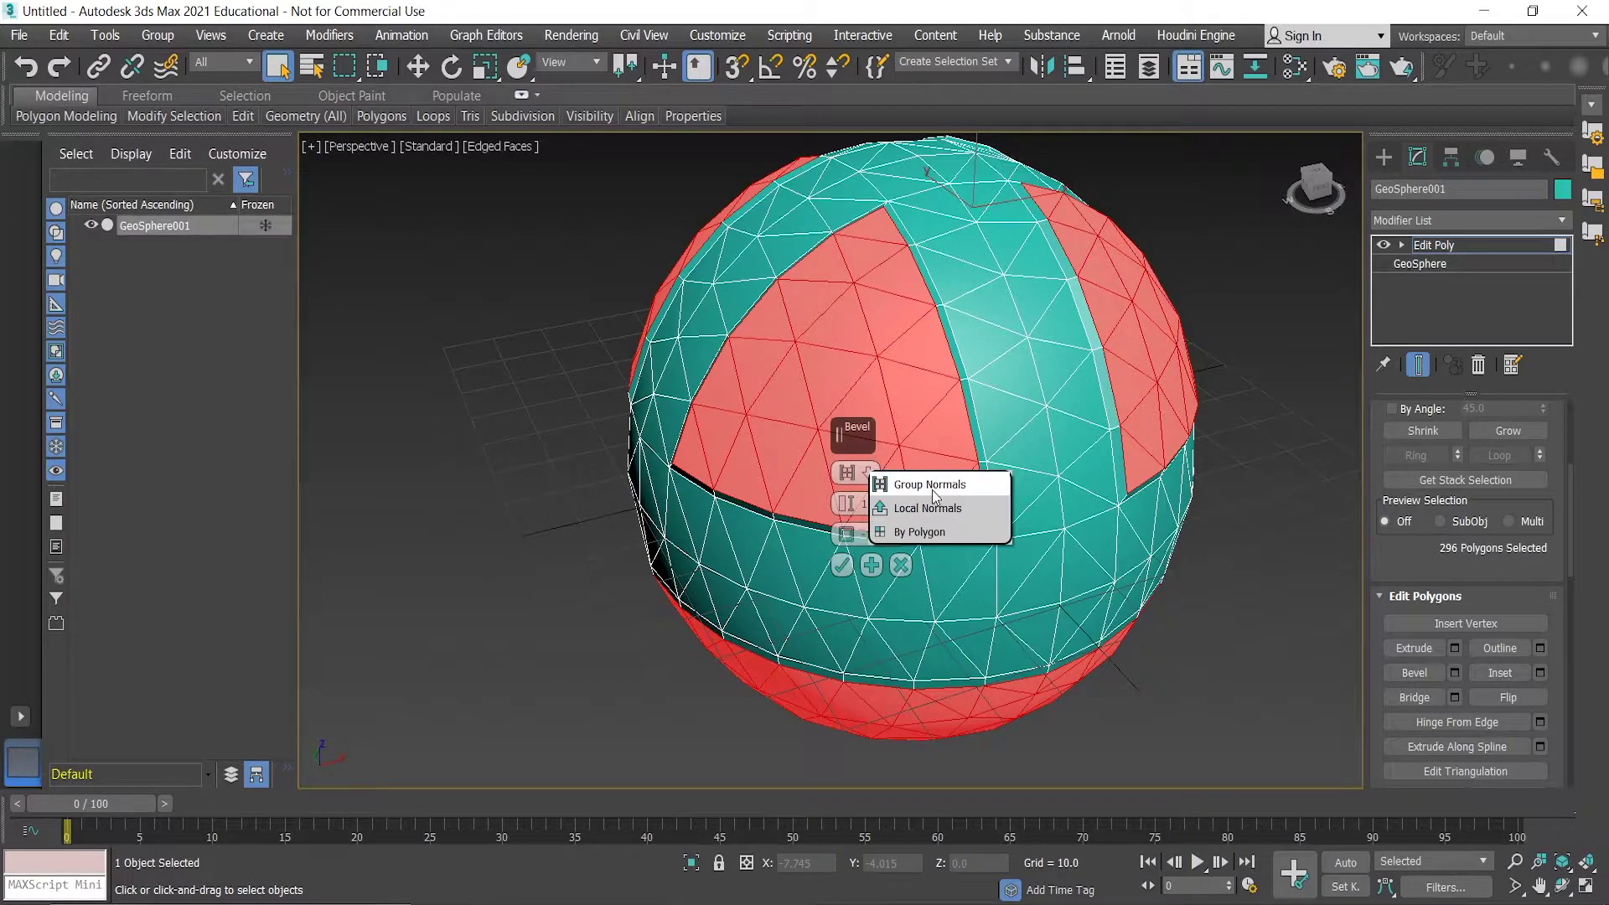
{"action": "left_click", "coordinate": [935, 533]}
{"action": "left_click", "coordinate": [841, 566]}
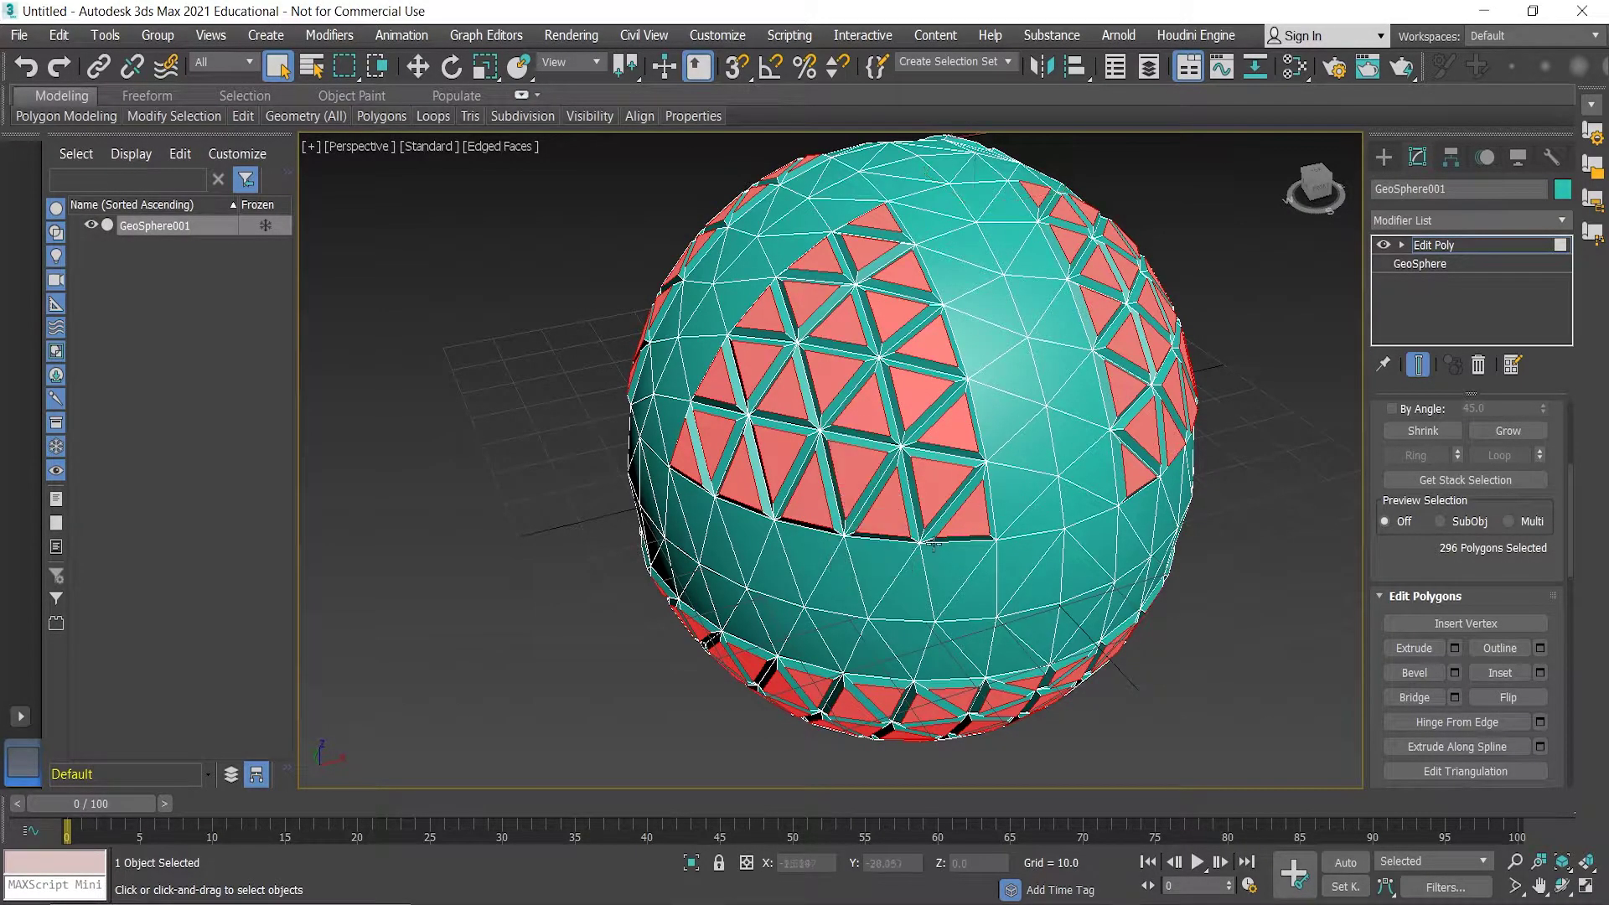
- Clear the polygon selection and turn off edged faces to inspect the beveled triangles on the shaded sphere
{"action": "middle_click_drag", "start_coordinate": [931, 545], "coordinate": [939, 529], "text": "alt"}
{"action": "left_click", "coordinate": [491, 506]}
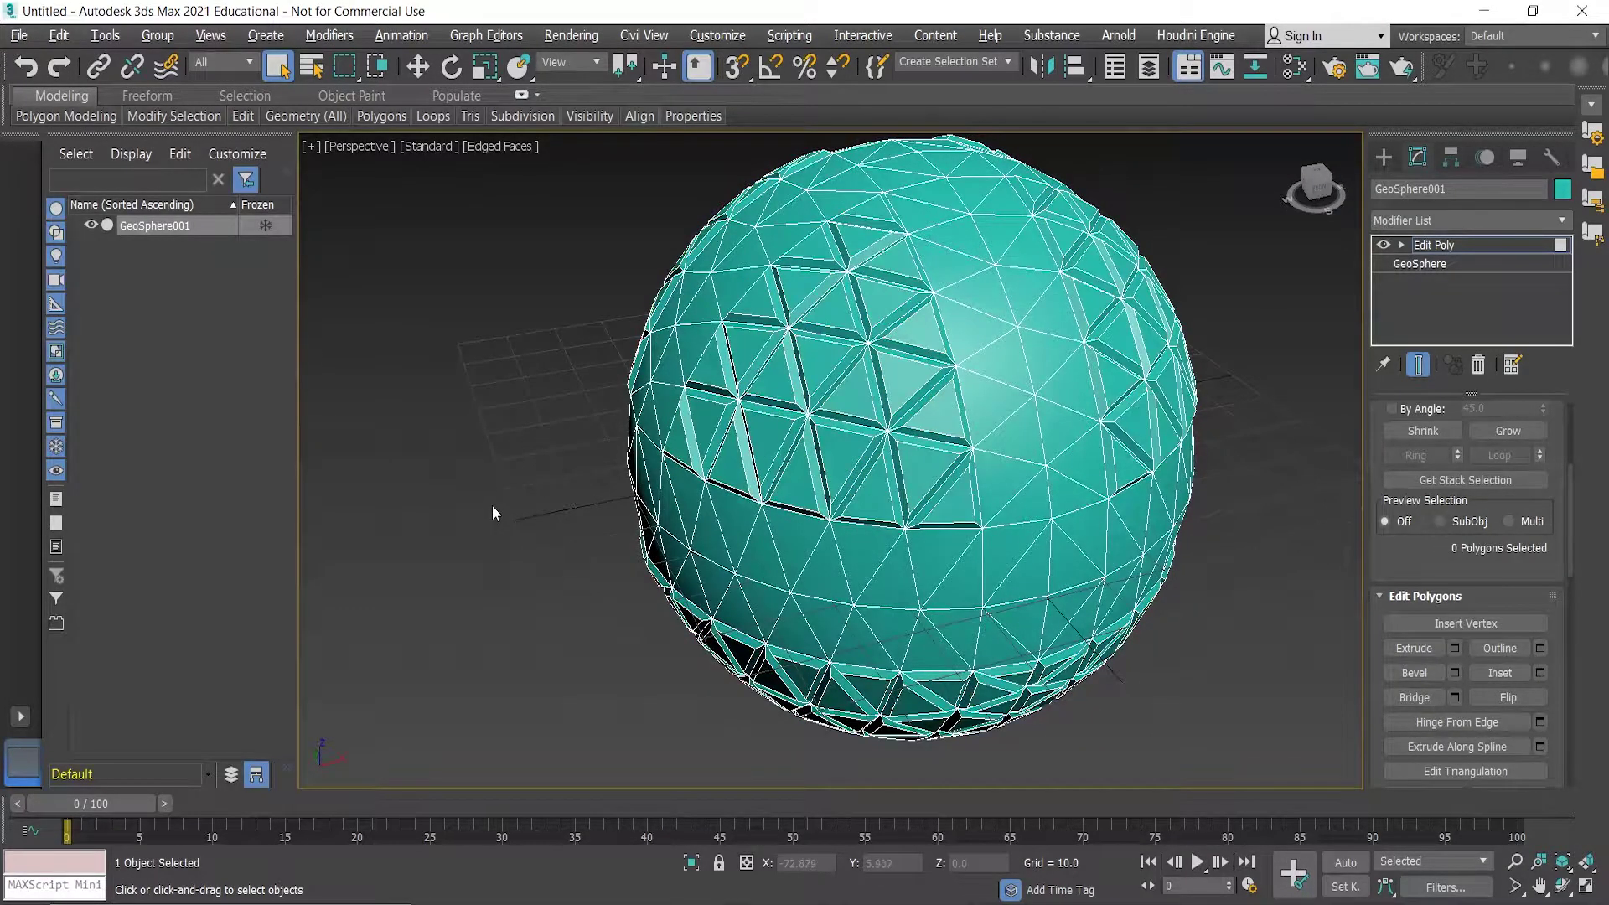
{"action": "key", "text": "F4"}
{"action": "scroll", "coordinate": [843, 503], "scroll_direction": "down", "scroll_amount": 5}
{"action": "mouse_move", "coordinate": [847, 516]}
{"action": "middle_mouse_down", "text": "alt"}
{"action": "mouse_move", "coordinate": [764, 479]}
{"action": "mouse_move", "coordinate": [691, 523]}
{"action": "mouse_move", "coordinate": [748, 513]}
{"action": "middle_mouse_up", "text": "alt"}
{"action": "scroll", "coordinate": [749, 513], "scroll_direction": "up", "scroll_amount": 3}
{"action": "middle_click_drag", "start_coordinate": [855, 482], "coordinate": [735, 470], "text": "alt"}
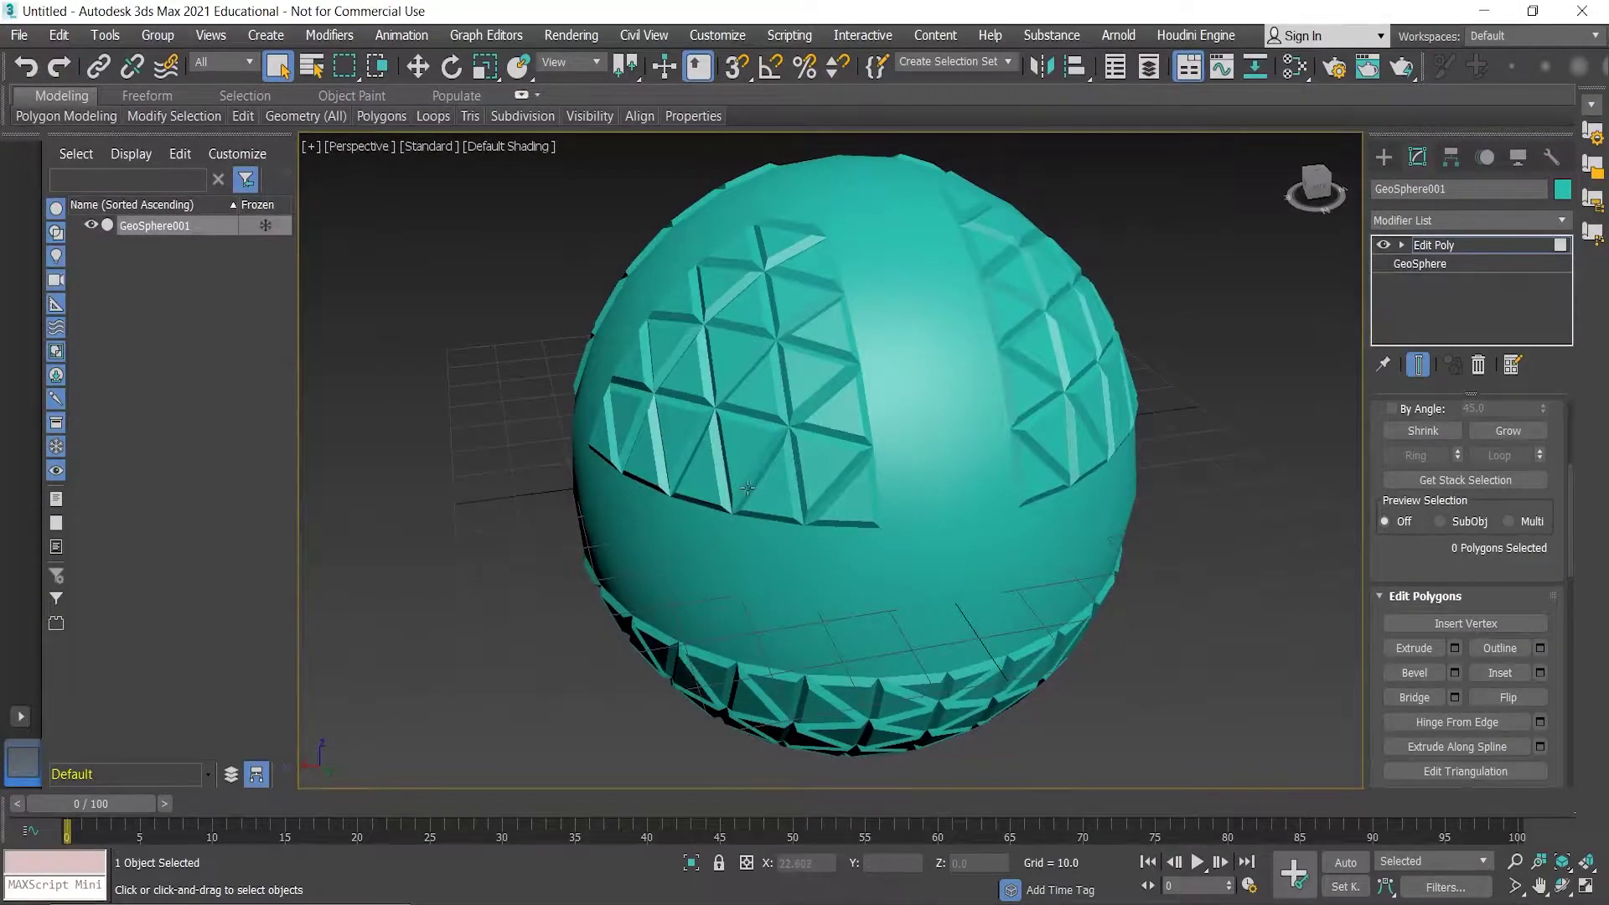
- Leave polygon editing and reset the sphere's X and Y position to 0
{"action": "left_click", "coordinate": [1457, 244]}
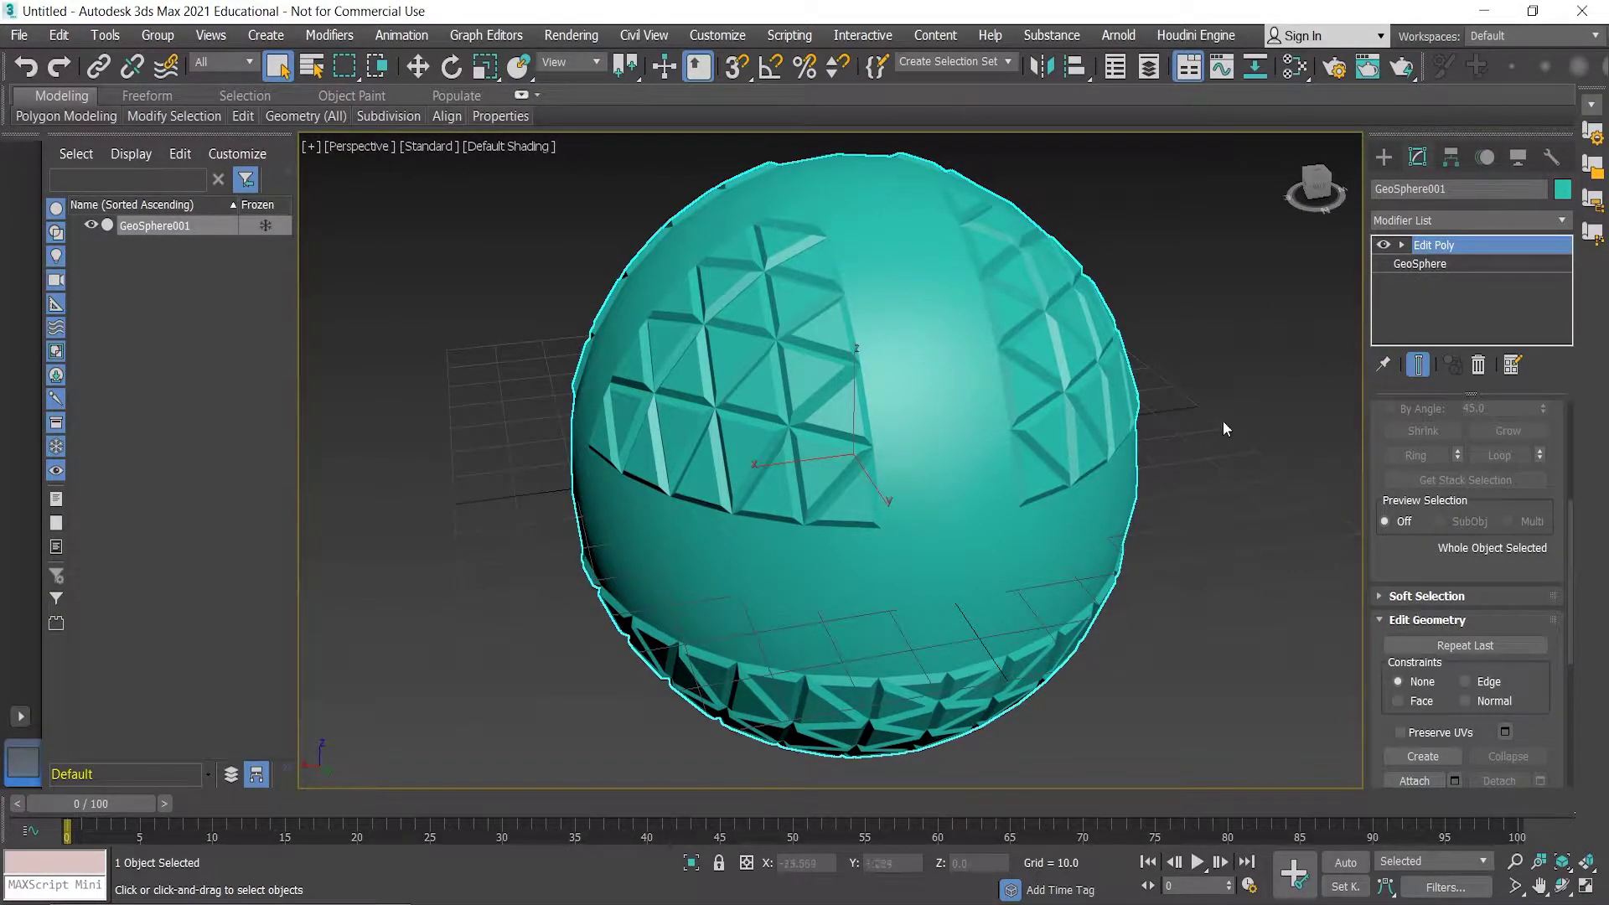
{"action": "key", "text": "w"}
{"action": "scroll", "coordinate": [1225, 478], "scroll_direction": "down", "scroll_amount": 3}
{"action": "scroll", "coordinate": [1232, 490], "scroll_direction": "up", "scroll_amount": 3}
{"action": "scroll", "coordinate": [1237, 495], "scroll_direction": "down", "scroll_amount": 5}
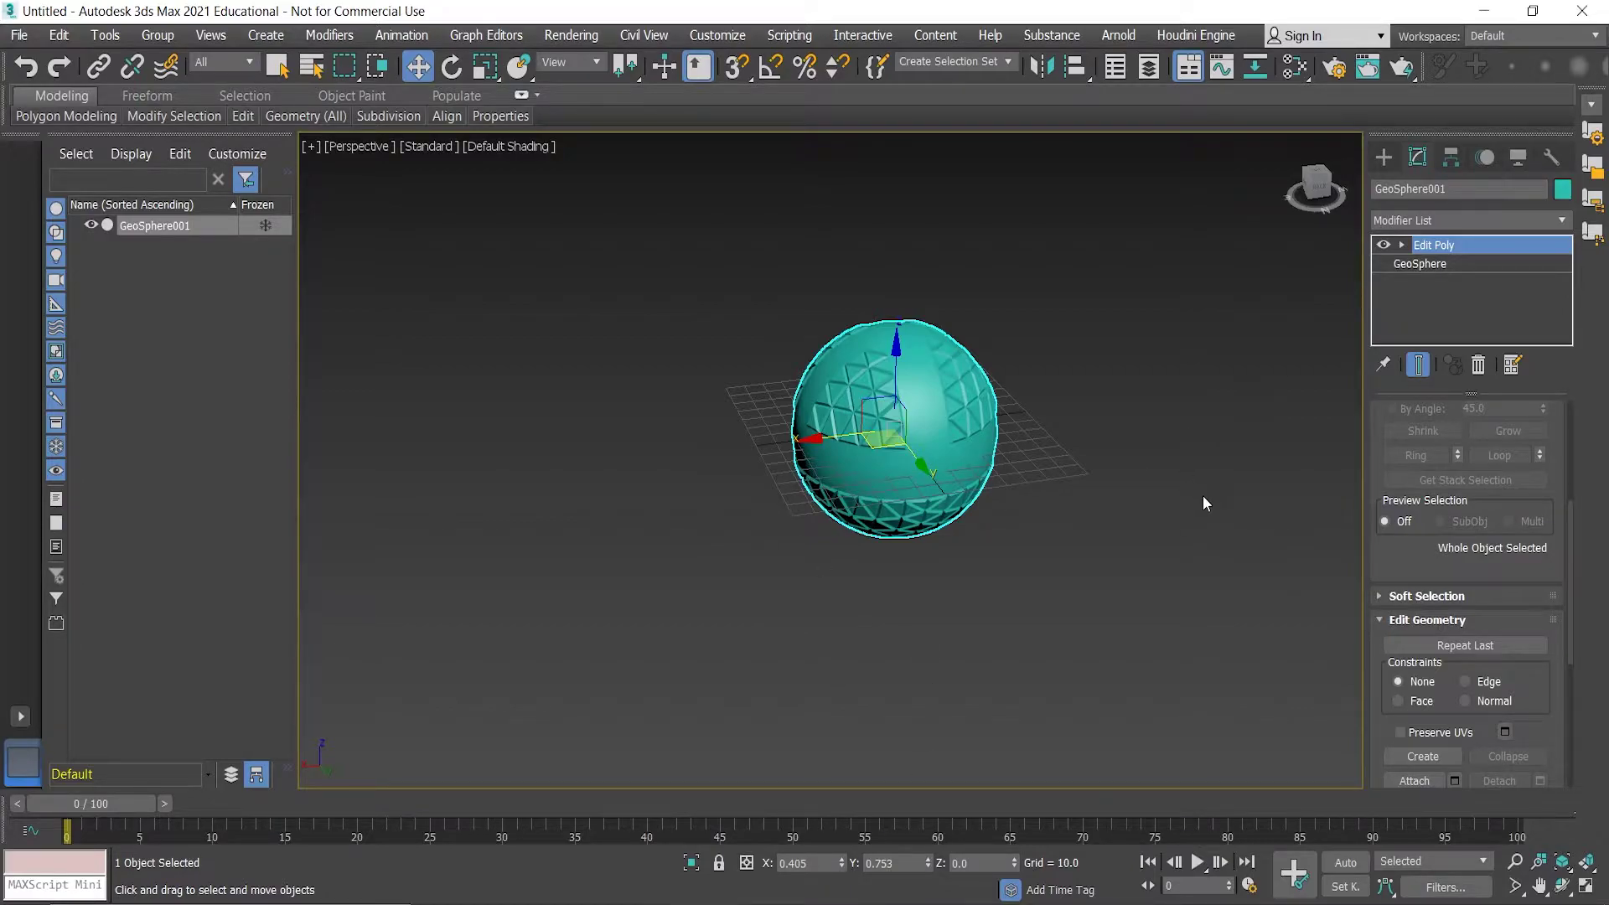
{"action": "middle_click_drag", "start_coordinate": [939, 524], "coordinate": [988, 530], "text": "alt"}
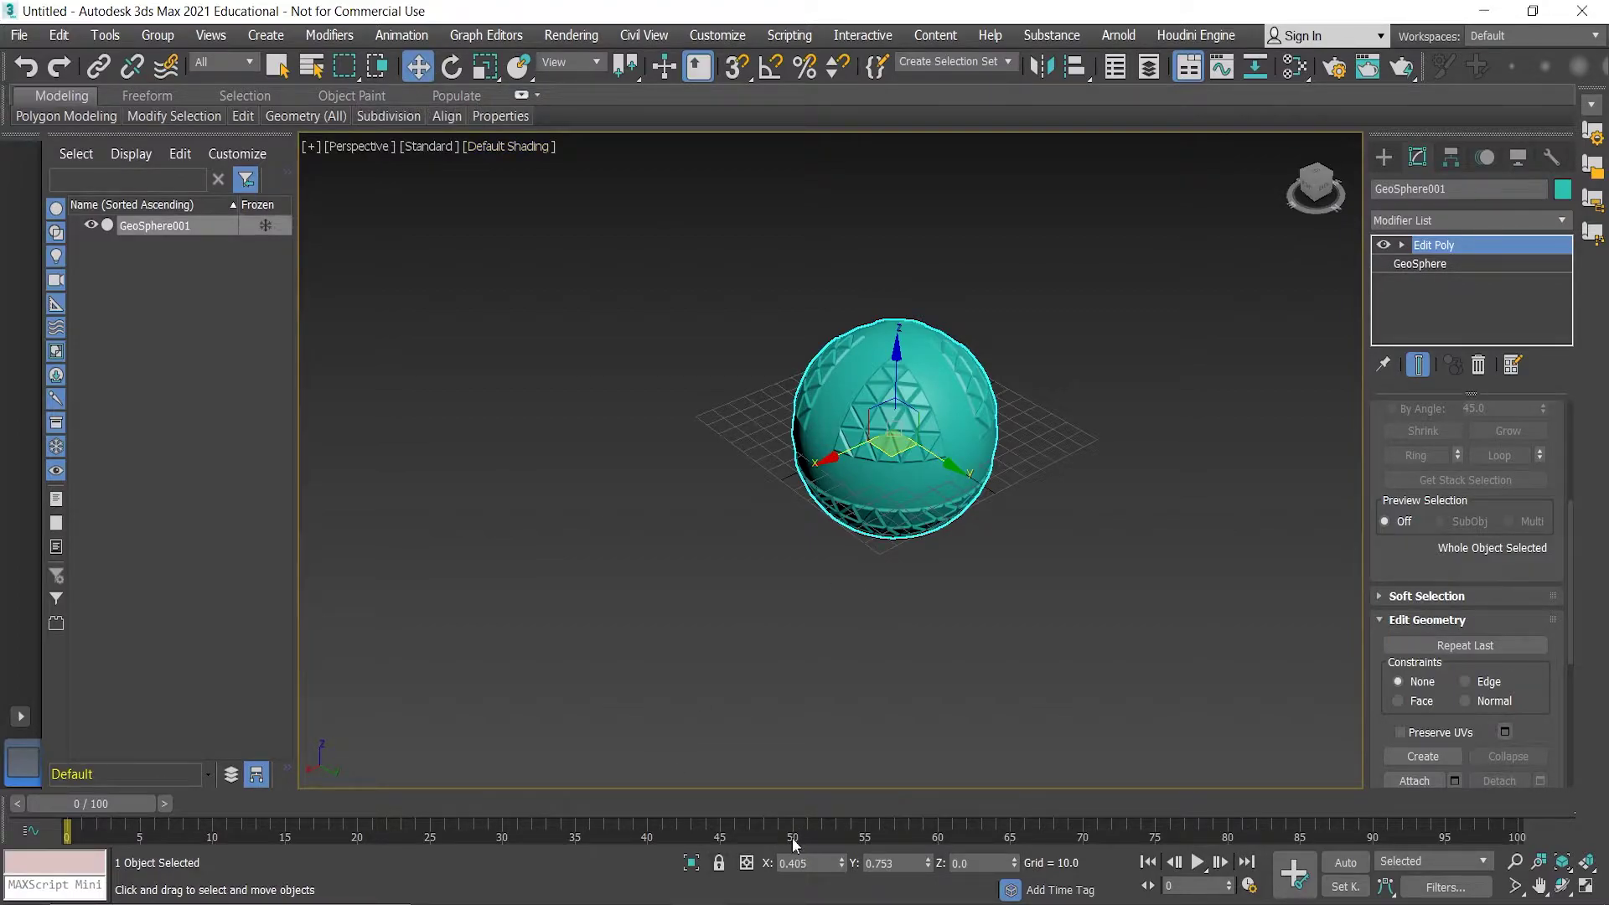
{"action": "right_click", "coordinate": [842, 865]}
{"action": "right_click", "coordinate": [928, 864]}
{"action": "middle_click_drag", "start_coordinate": [1006, 582], "coordinate": [939, 509], "text": "alt"}
{"action": "scroll", "coordinate": [961, 531], "scroll_direction": "up", "scroll_amount": 2}
{"action": "scroll", "coordinate": [956, 528], "scroll_direction": "up", "scroll_amount": 2}
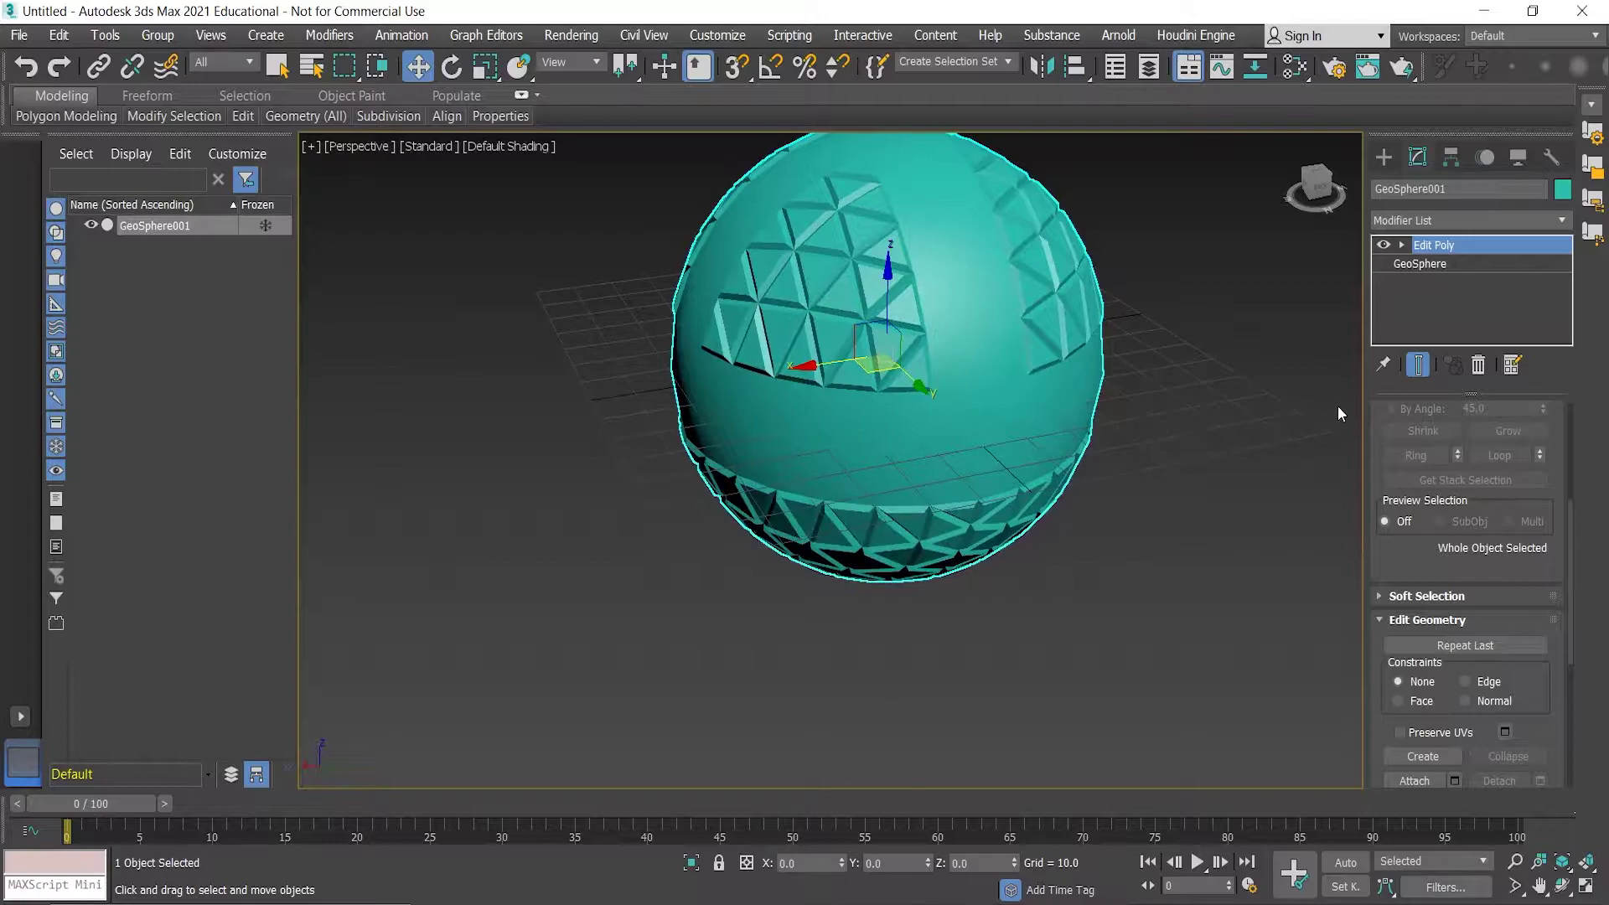
{"action": "middle_click_drag", "start_coordinate": [1329, 401], "coordinate": [1204, 413]}
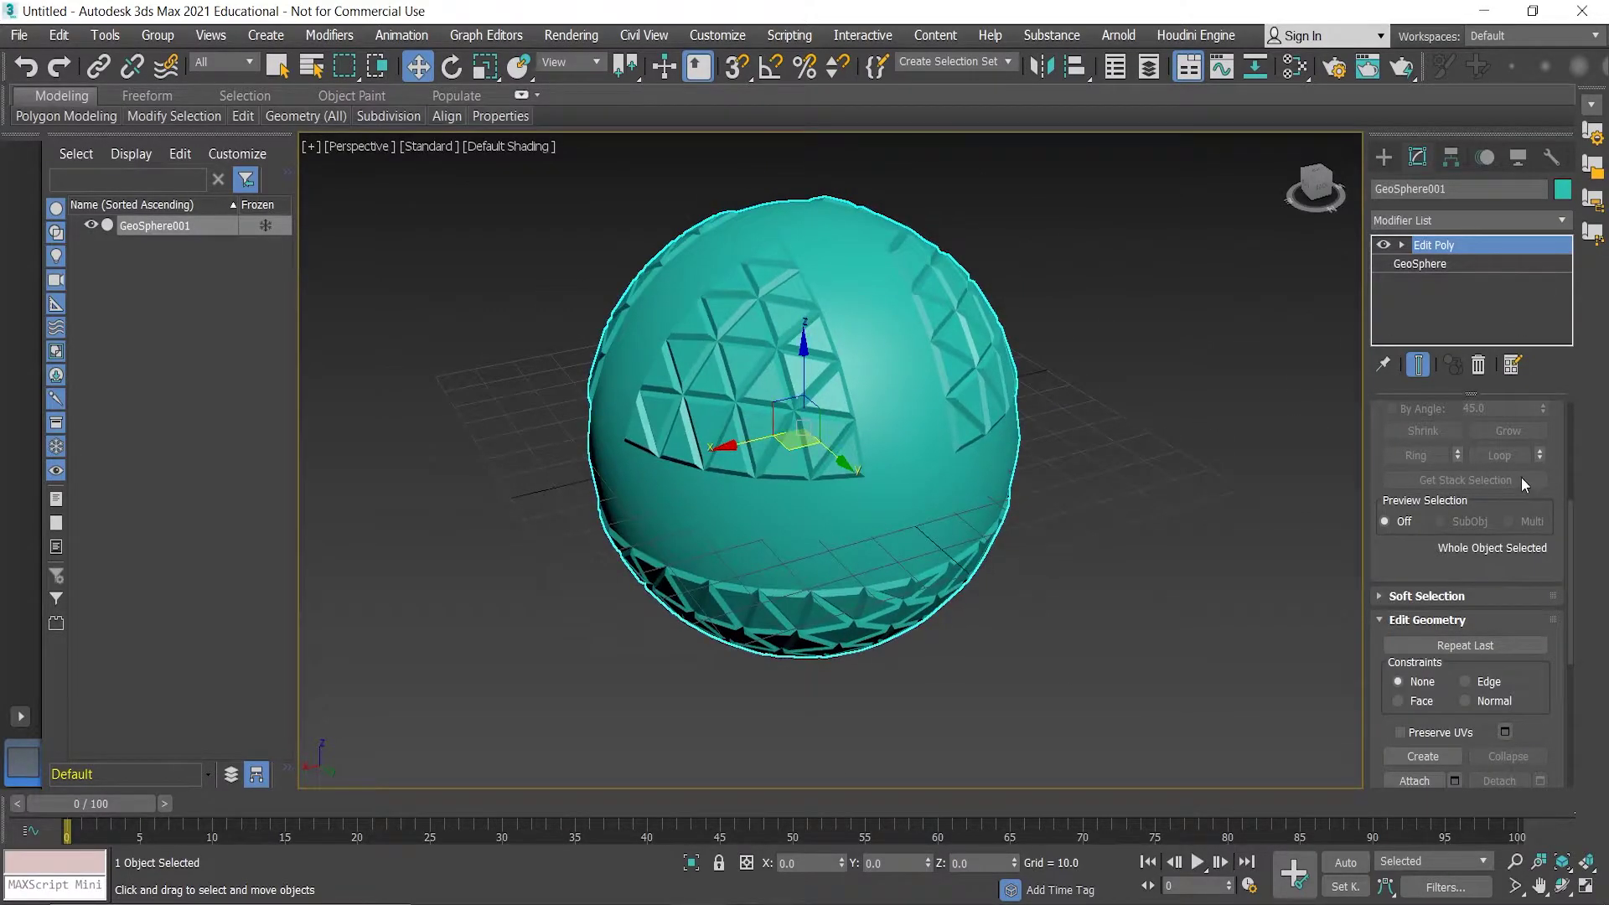
- Return to polygon editing and select all polygons with material ID 2
{"action": "scroll", "coordinate": [1522, 478], "scroll_direction": "up", "scroll_amount": 3}
{"action": "scroll", "coordinate": [1521, 477], "scroll_direction": "up", "scroll_amount": 3}
{"action": "left_click", "coordinate": [1486, 583]}
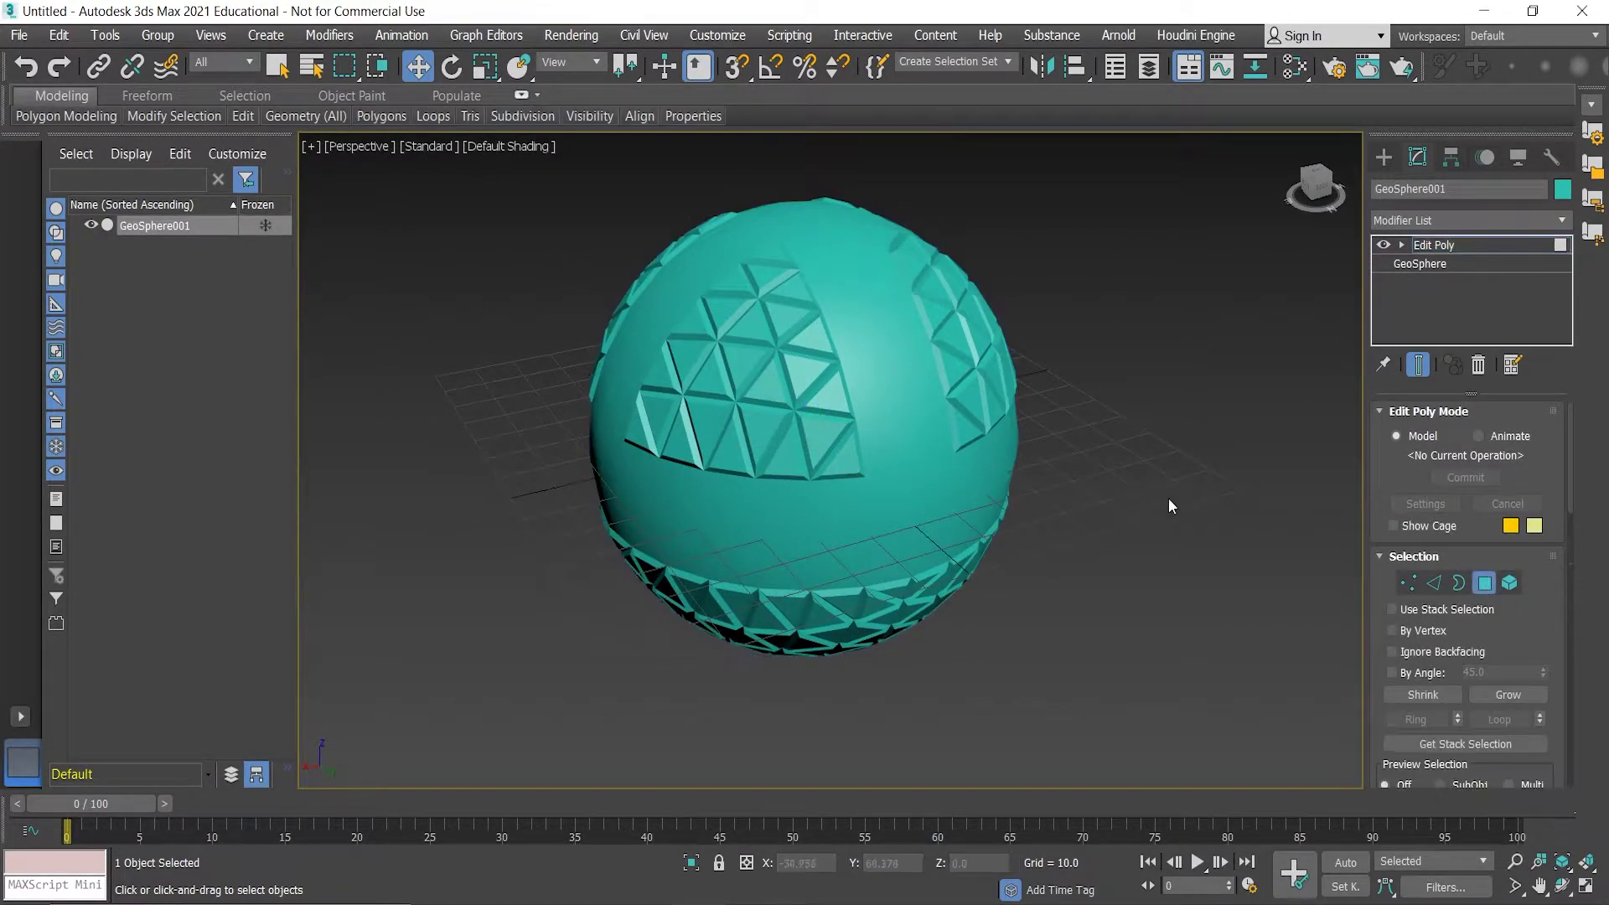
{"action": "scroll", "coordinate": [1174, 498], "scroll_direction": "down", "scroll_amount": 2}
{"action": "scroll", "coordinate": [1506, 605], "scroll_direction": "down", "scroll_amount": 5}
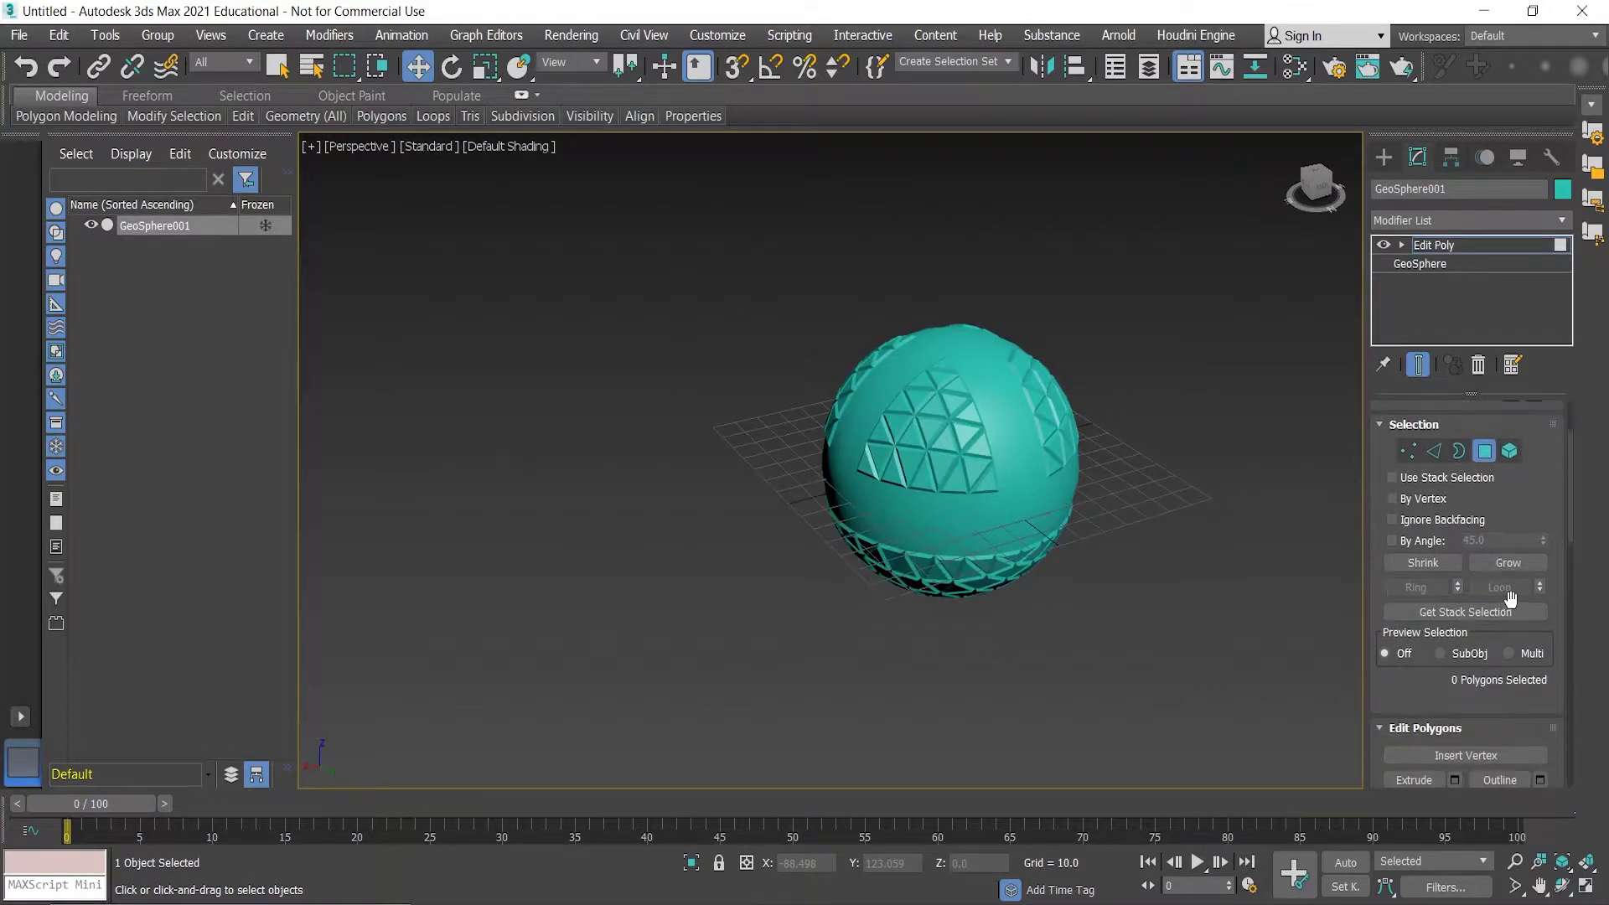
{"action": "scroll", "coordinate": [1519, 593], "scroll_direction": "down", "scroll_amount": 2}
{"action": "scroll", "coordinate": [1519, 593], "scroll_direction": "up", "scroll_amount": 2}
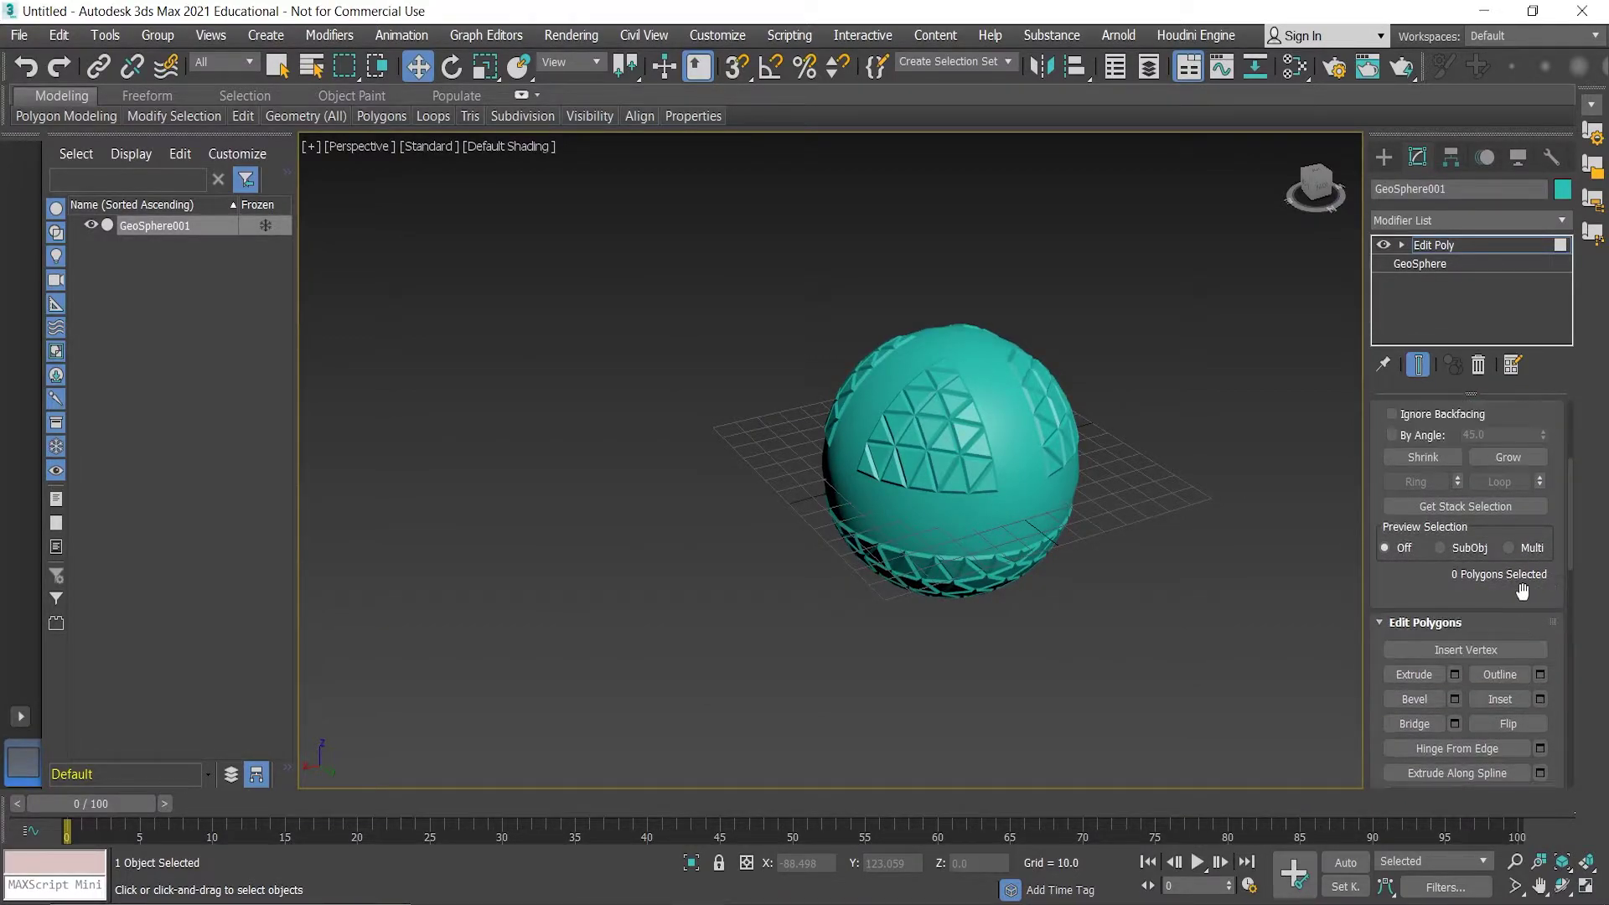
{"action": "scroll", "coordinate": [1524, 578], "scroll_direction": "down", "scroll_amount": 3}
{"action": "scroll", "coordinate": [1532, 575], "scroll_direction": "down", "scroll_amount": 4}
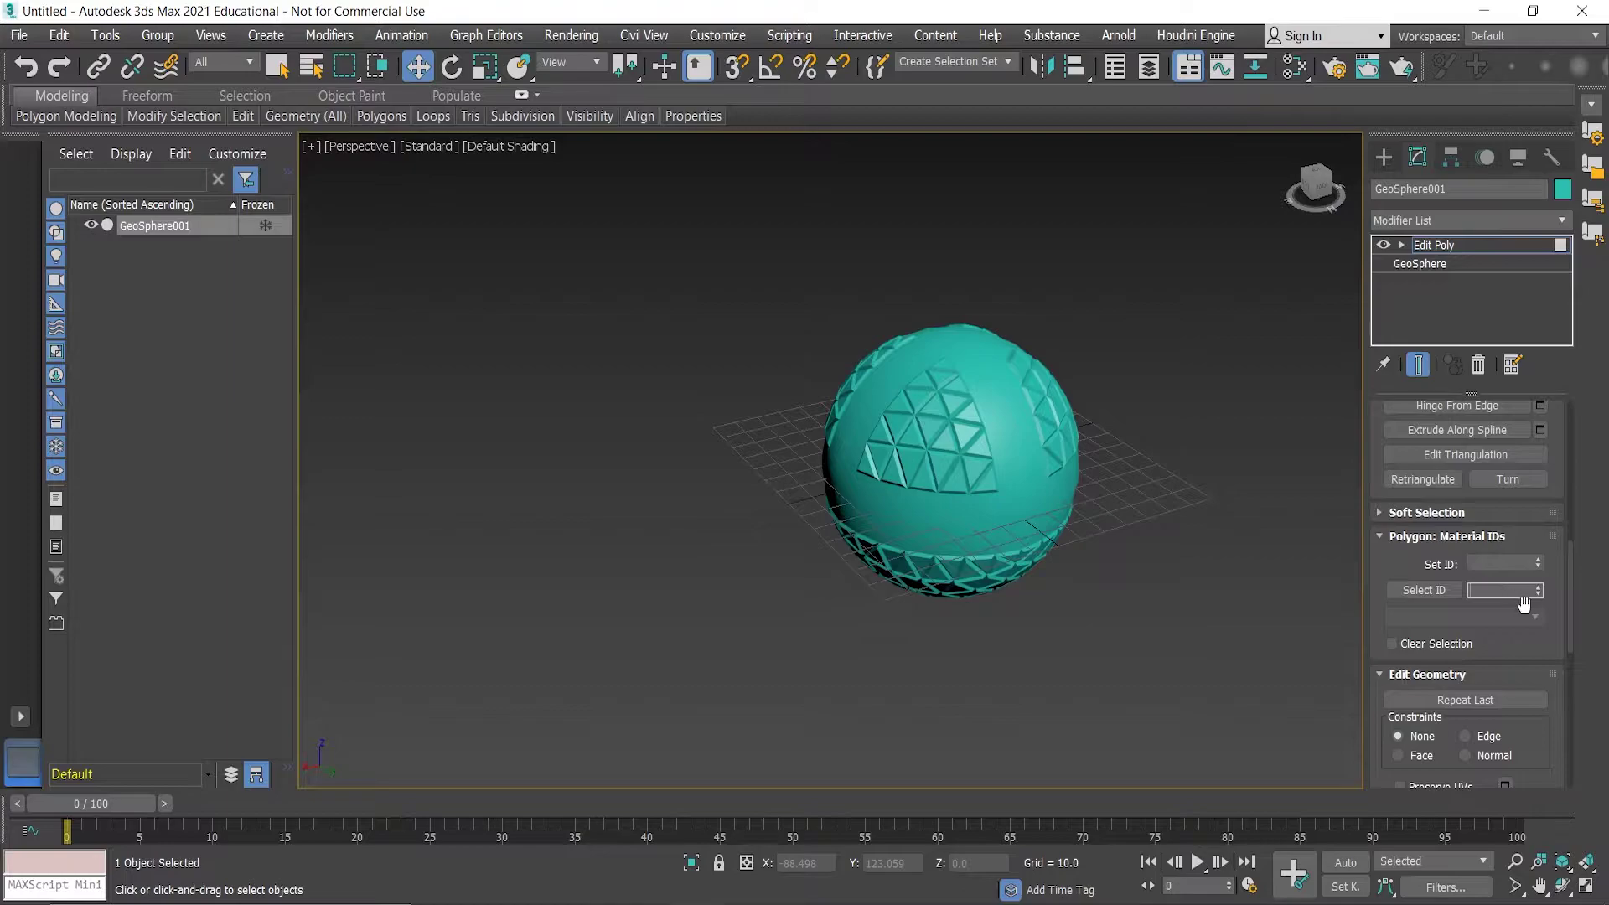
{"action": "left_click", "coordinate": [1538, 588]}
{"action": "left_click", "coordinate": [1425, 590]}
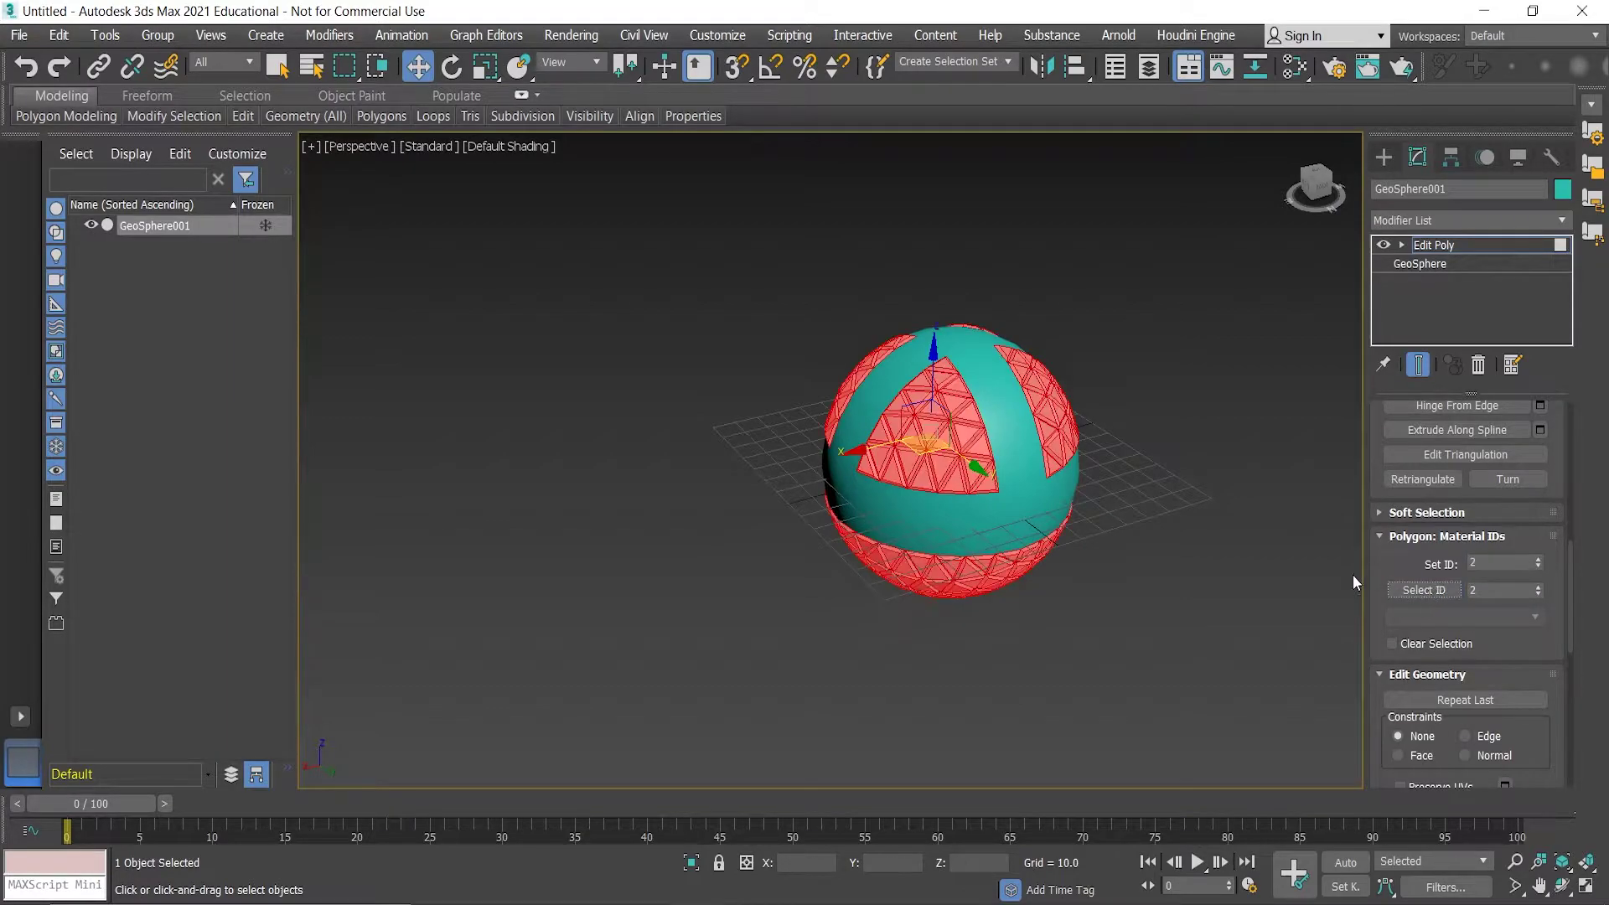
- Assign material ID 1 to the selected beveled polygons, invert the selection and assign material ID 2 to the bands
{"action": "double_click", "coordinate": [1487, 564]}
{"action": "type", "text": "1"}
{"action": "key", "text": "Return"}
{"action": "scroll", "coordinate": [1232, 495], "scroll_direction": "up", "scroll_amount": 4}
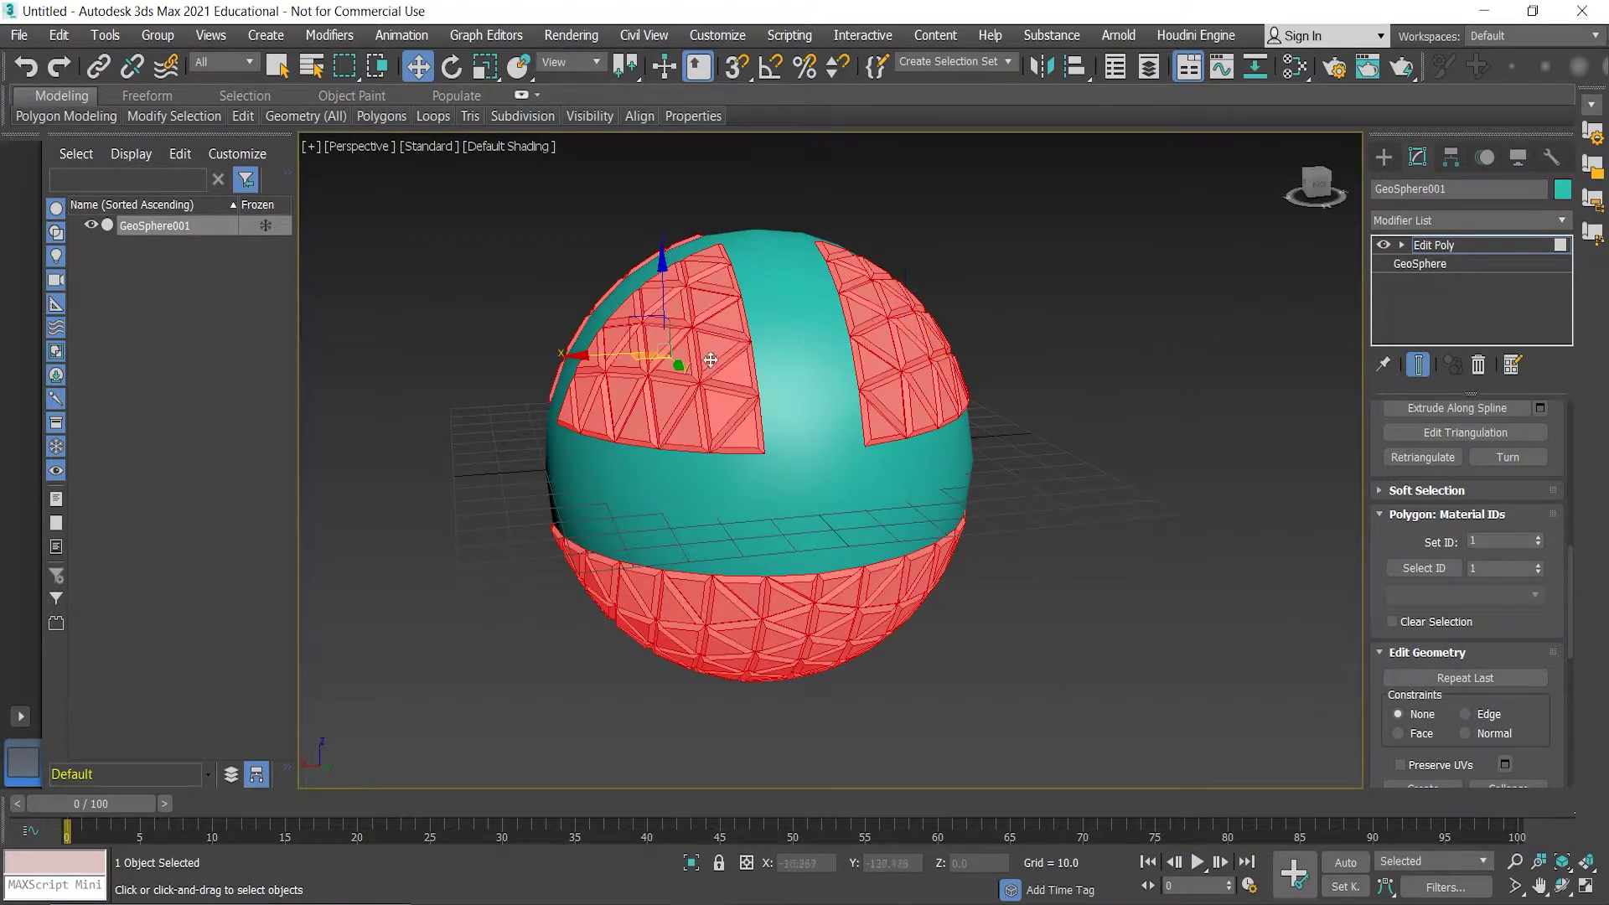
{"action": "key", "text": "ctrl+z"}
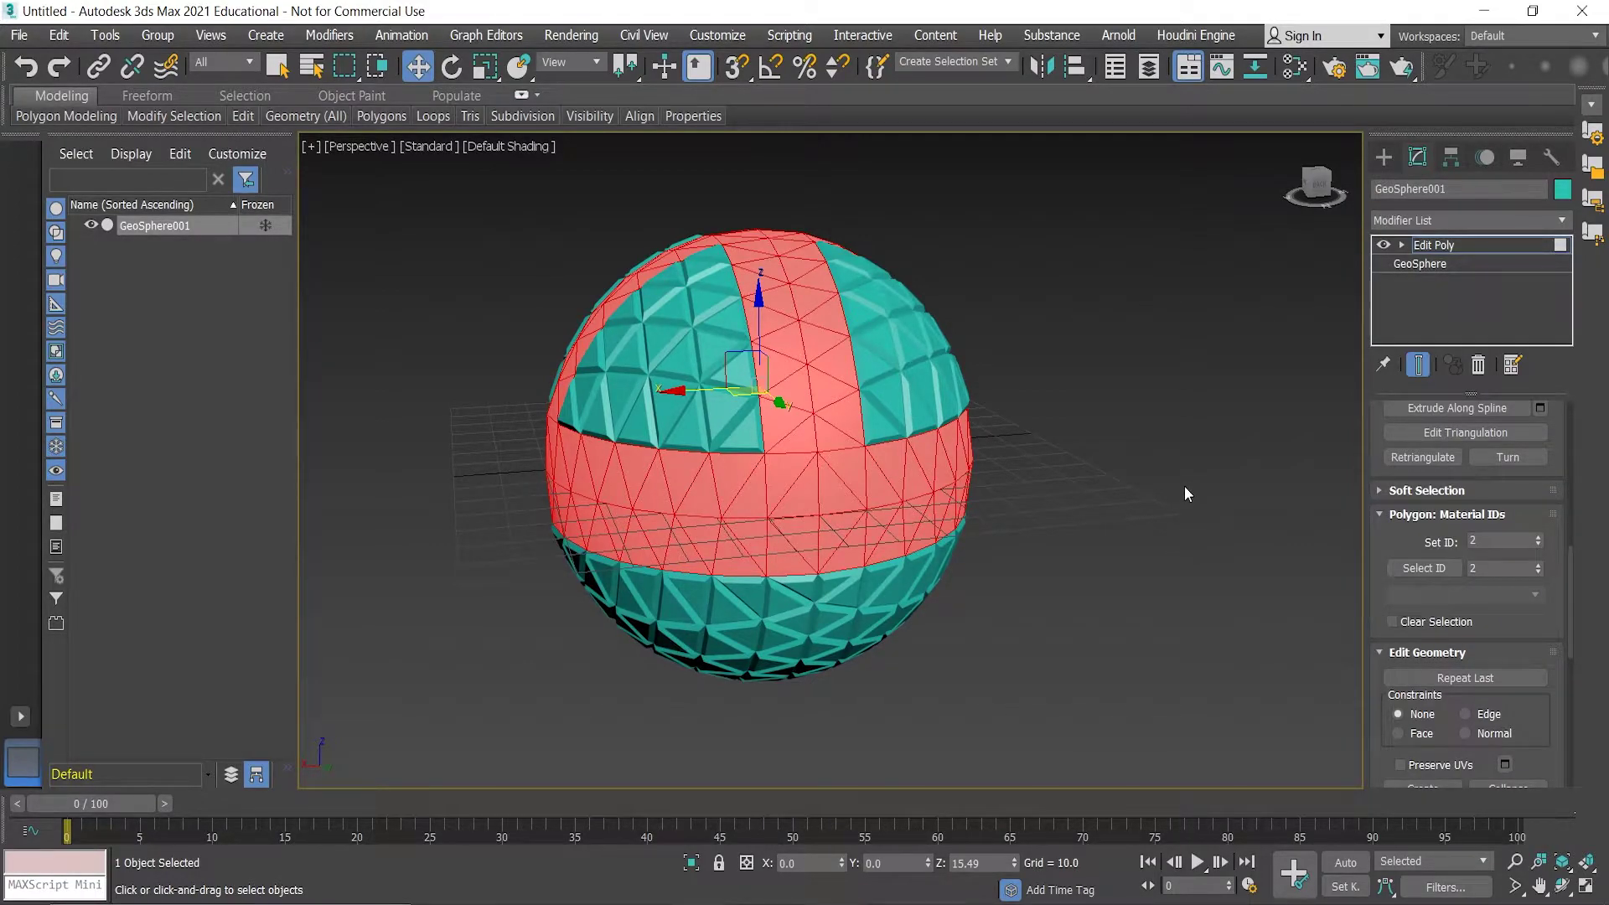
- Check the material ID assignment by selecting the polygons with ID 1 and, after clearing the selection, those with ID 2
{"action": "left_click", "coordinate": [1149, 566]}
{"action": "left_click", "coordinate": [1504, 570]}
{"action": "type", "text": "1"}
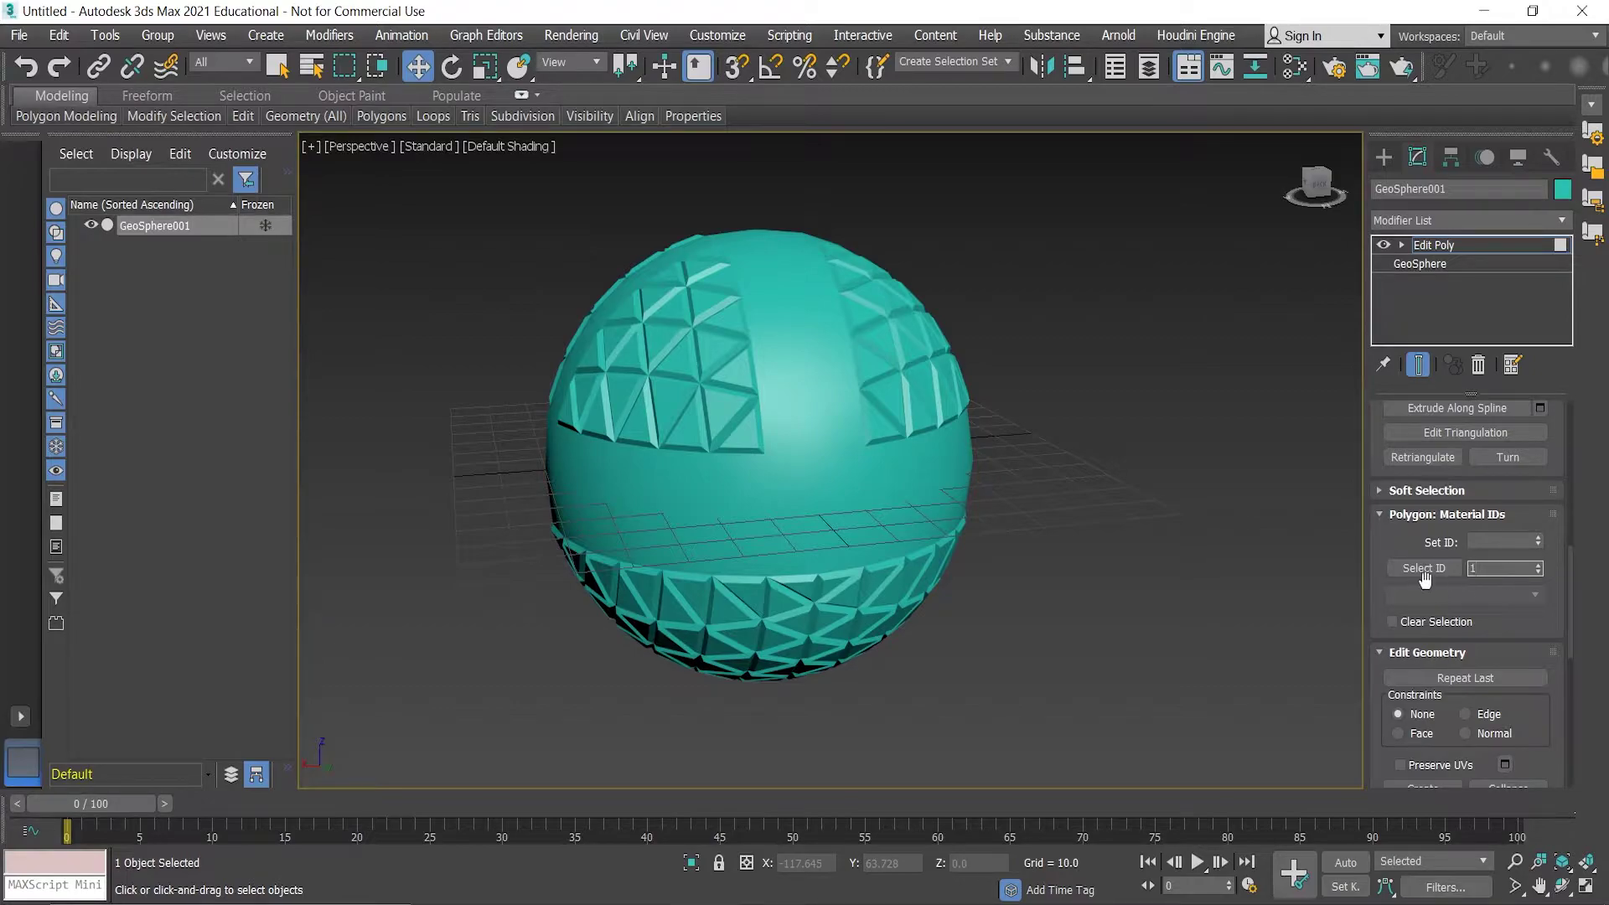
{"action": "left_click", "coordinate": [1427, 566]}
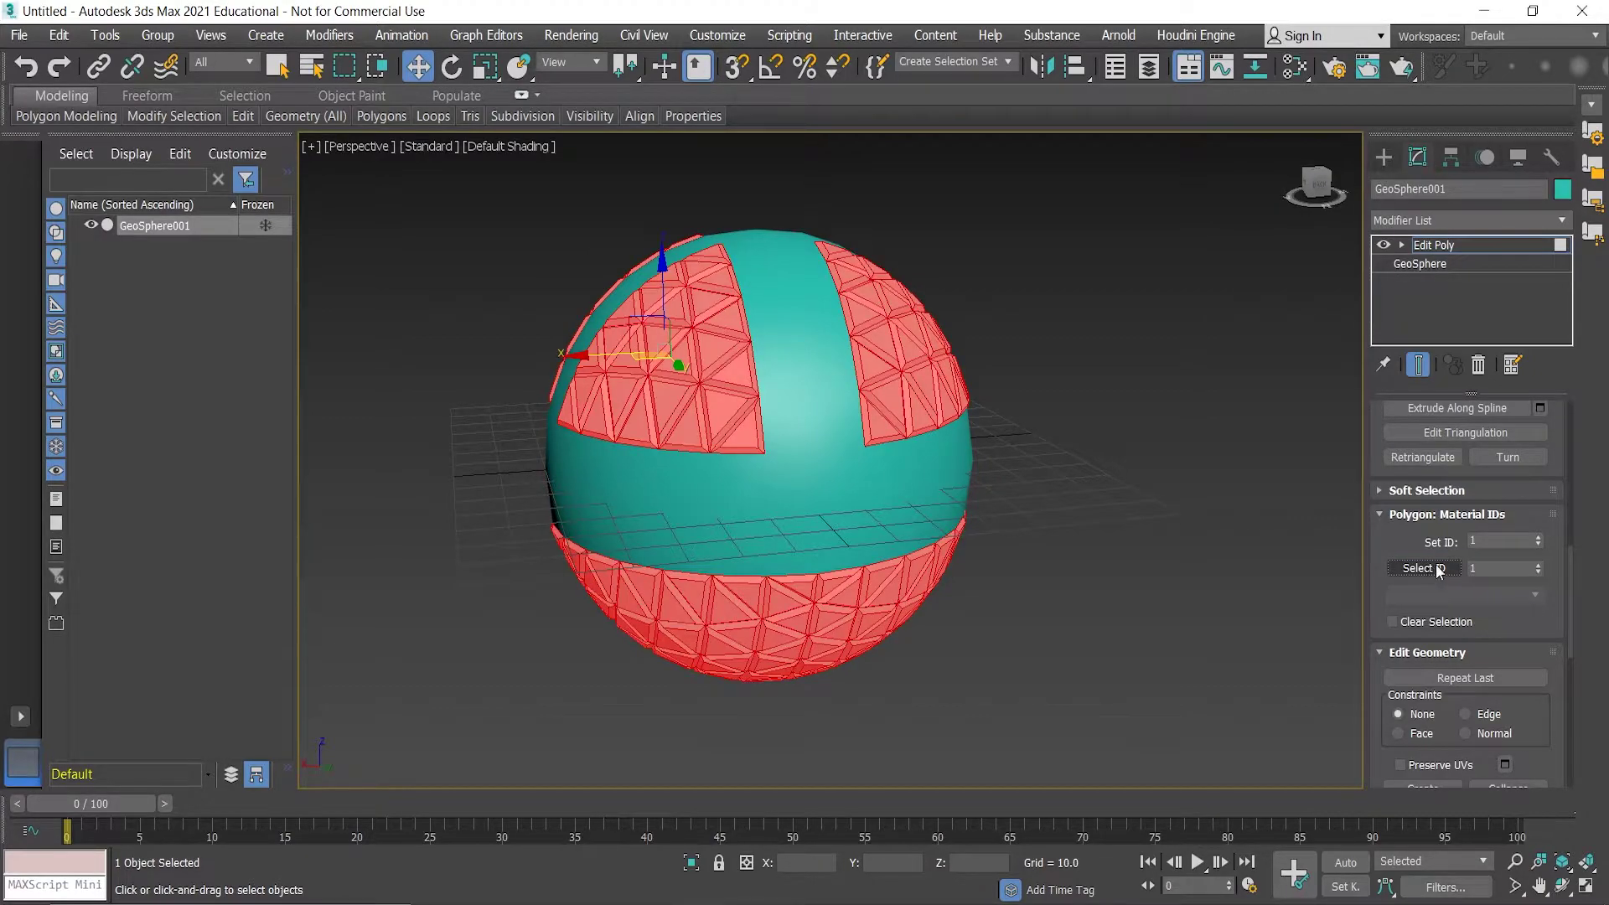
{"action": "left_click", "coordinate": [1210, 560]}
{"action": "left_click", "coordinate": [1484, 570]}
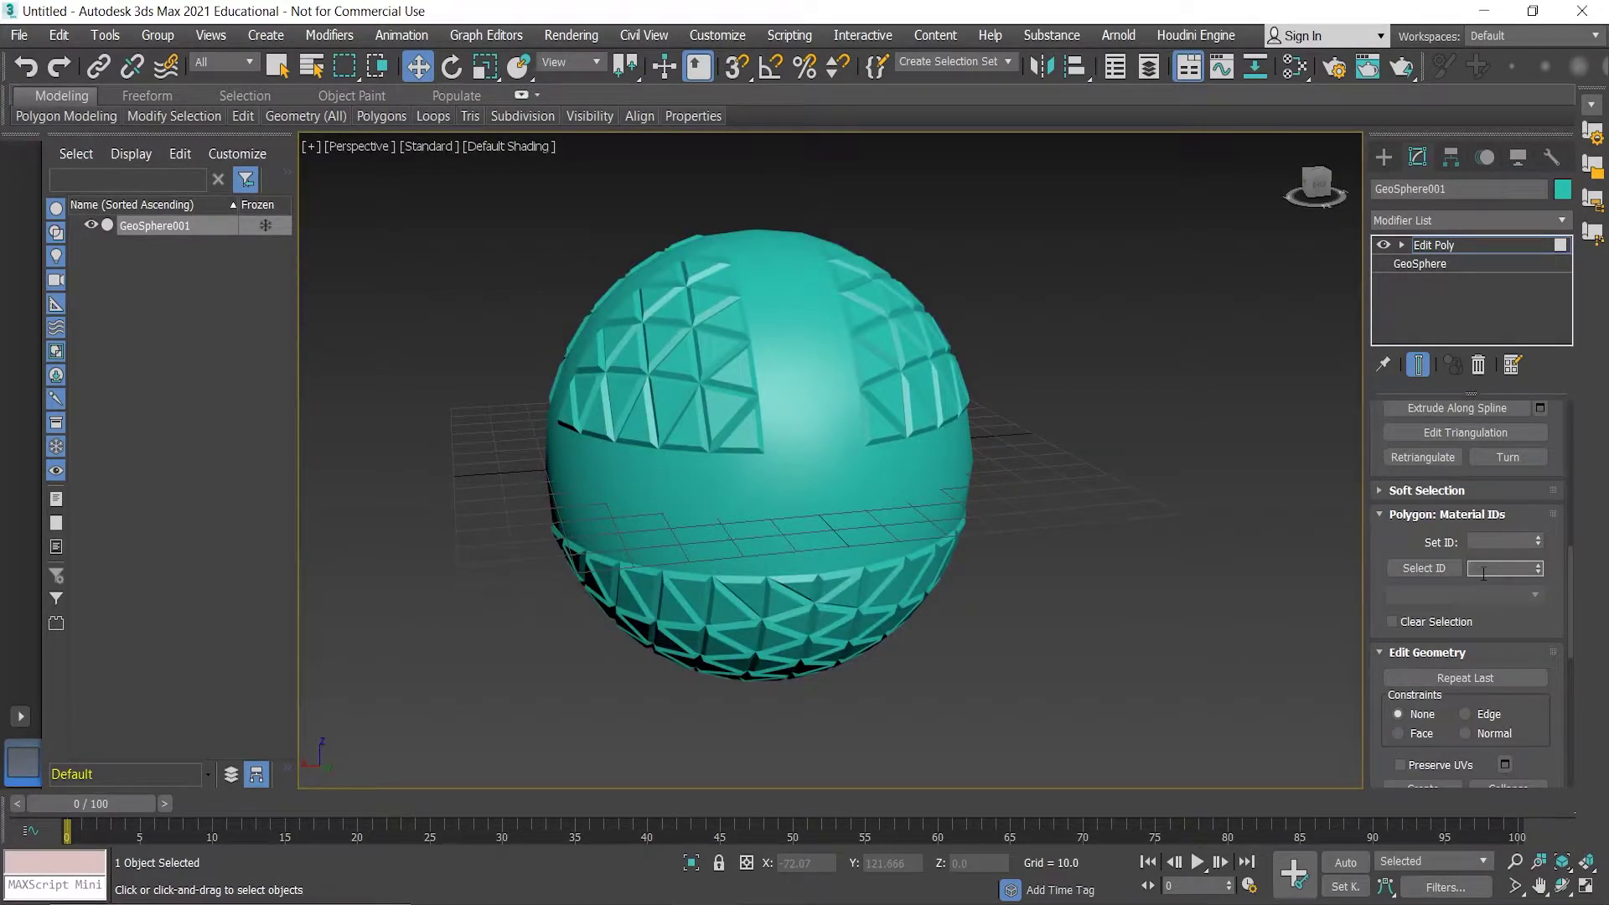
{"action": "left_click", "coordinate": [1427, 568]}
{"action": "middle_click_drag", "start_coordinate": [1182, 574], "coordinate": [1240, 570], "text": "alt"}
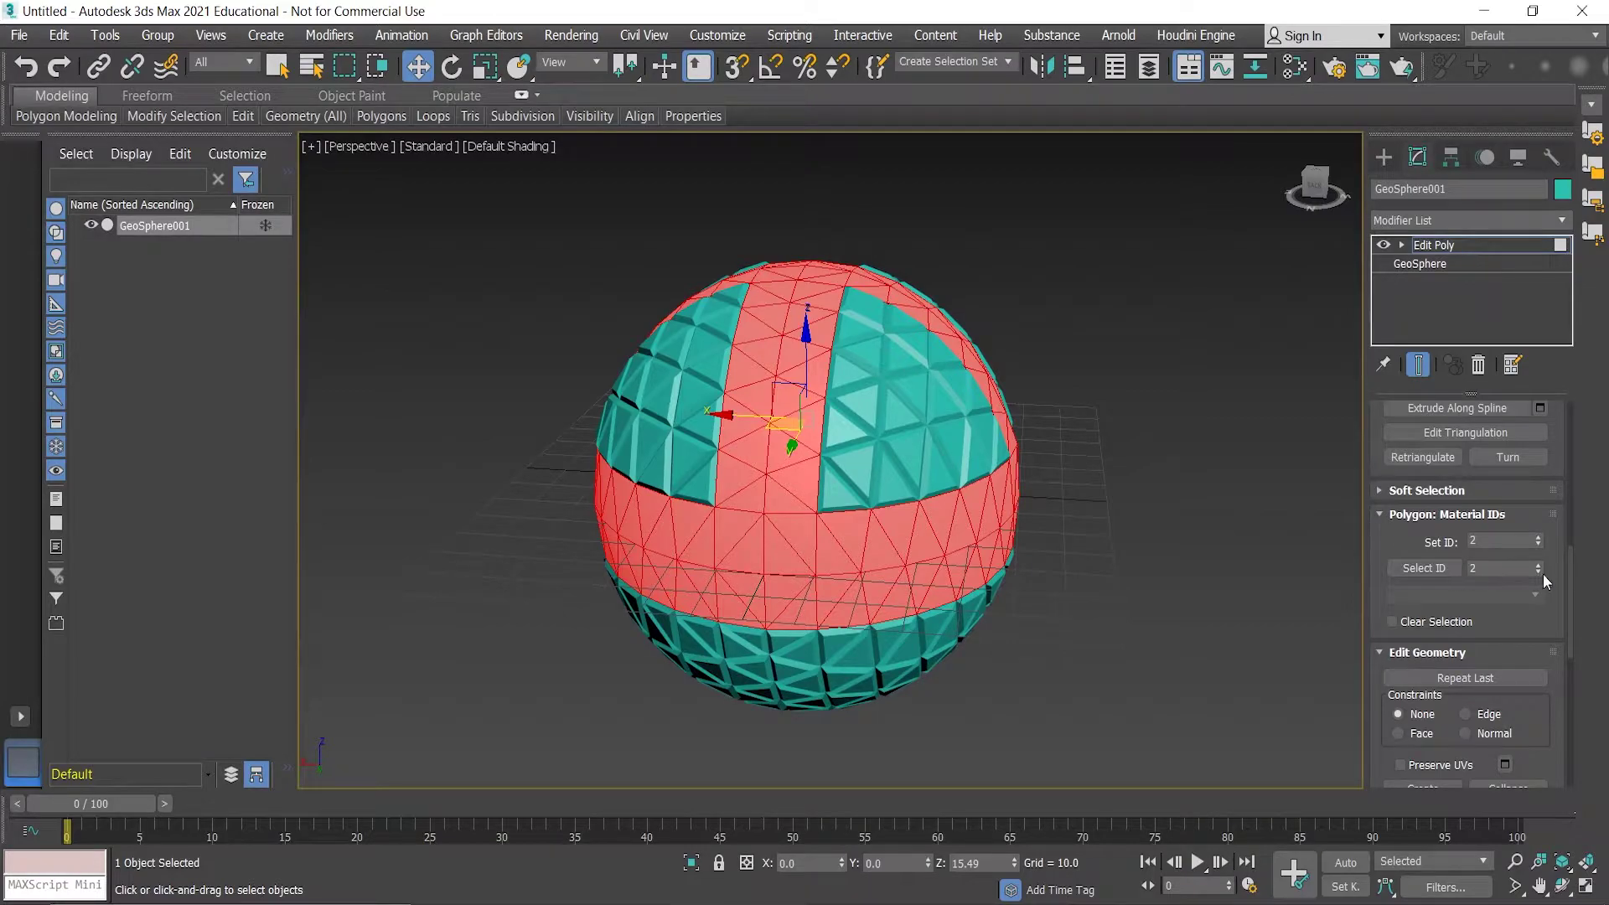
{"action": "middle_click_drag", "start_coordinate": [962, 484], "coordinate": [1027, 507], "text": "alt"}
{"action": "middle_click_drag", "start_coordinate": [1041, 619], "coordinate": [1080, 507], "text": "alt"}
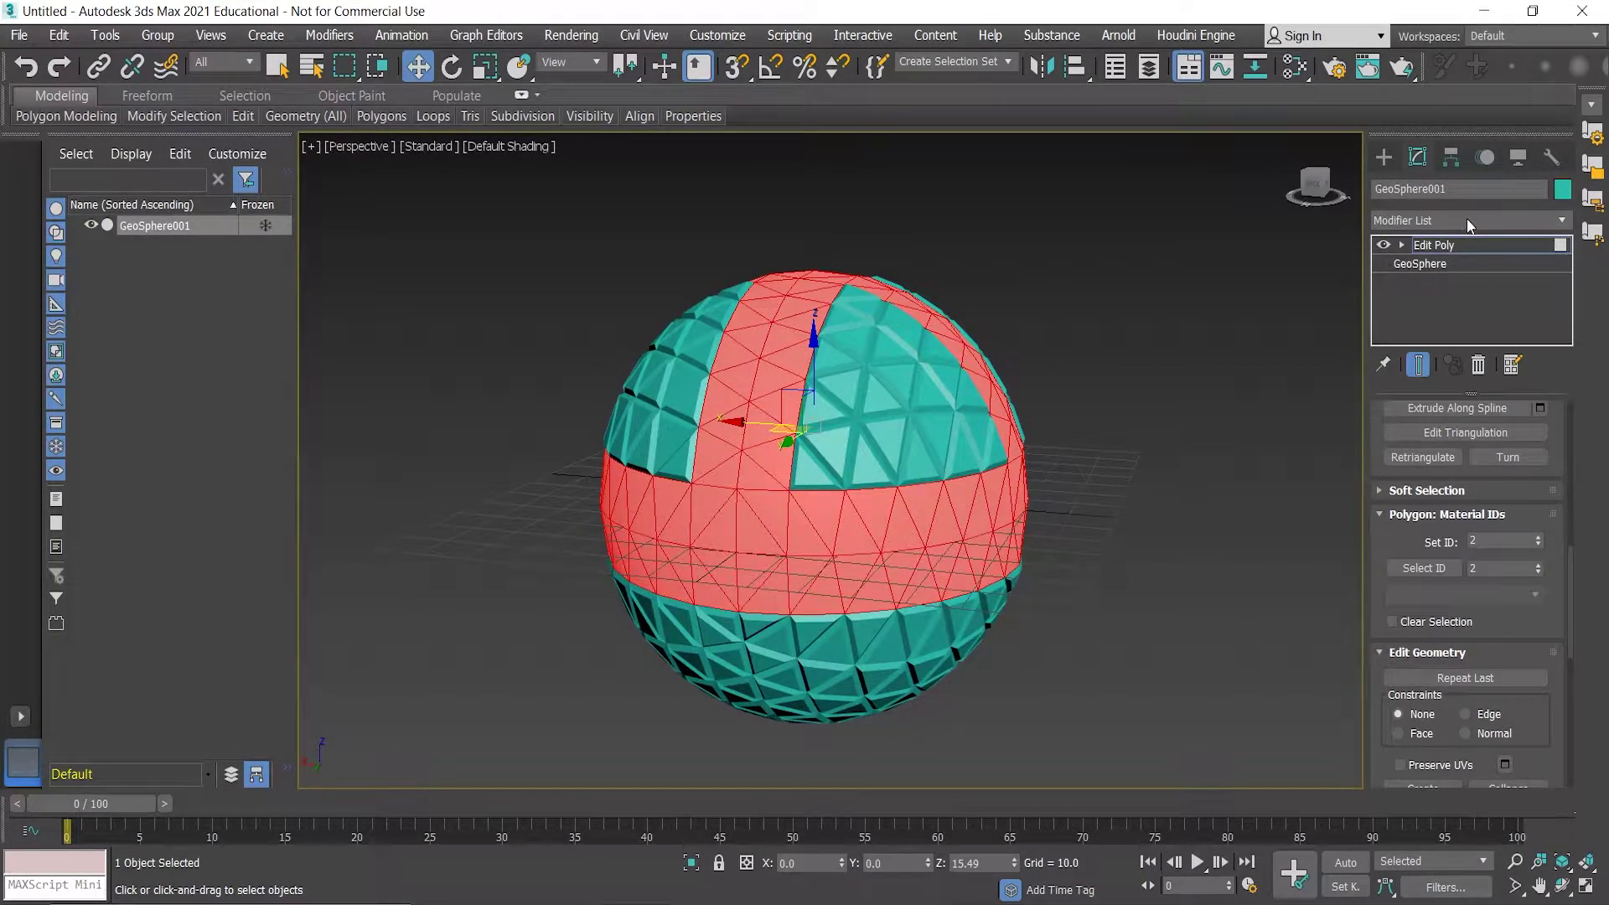
- Extrude the selected band polygons with a height of 2 along local normals and clear the selection
{"action": "left_click_drag", "start_coordinate": [1571, 577], "coordinate": [1569, 515]}
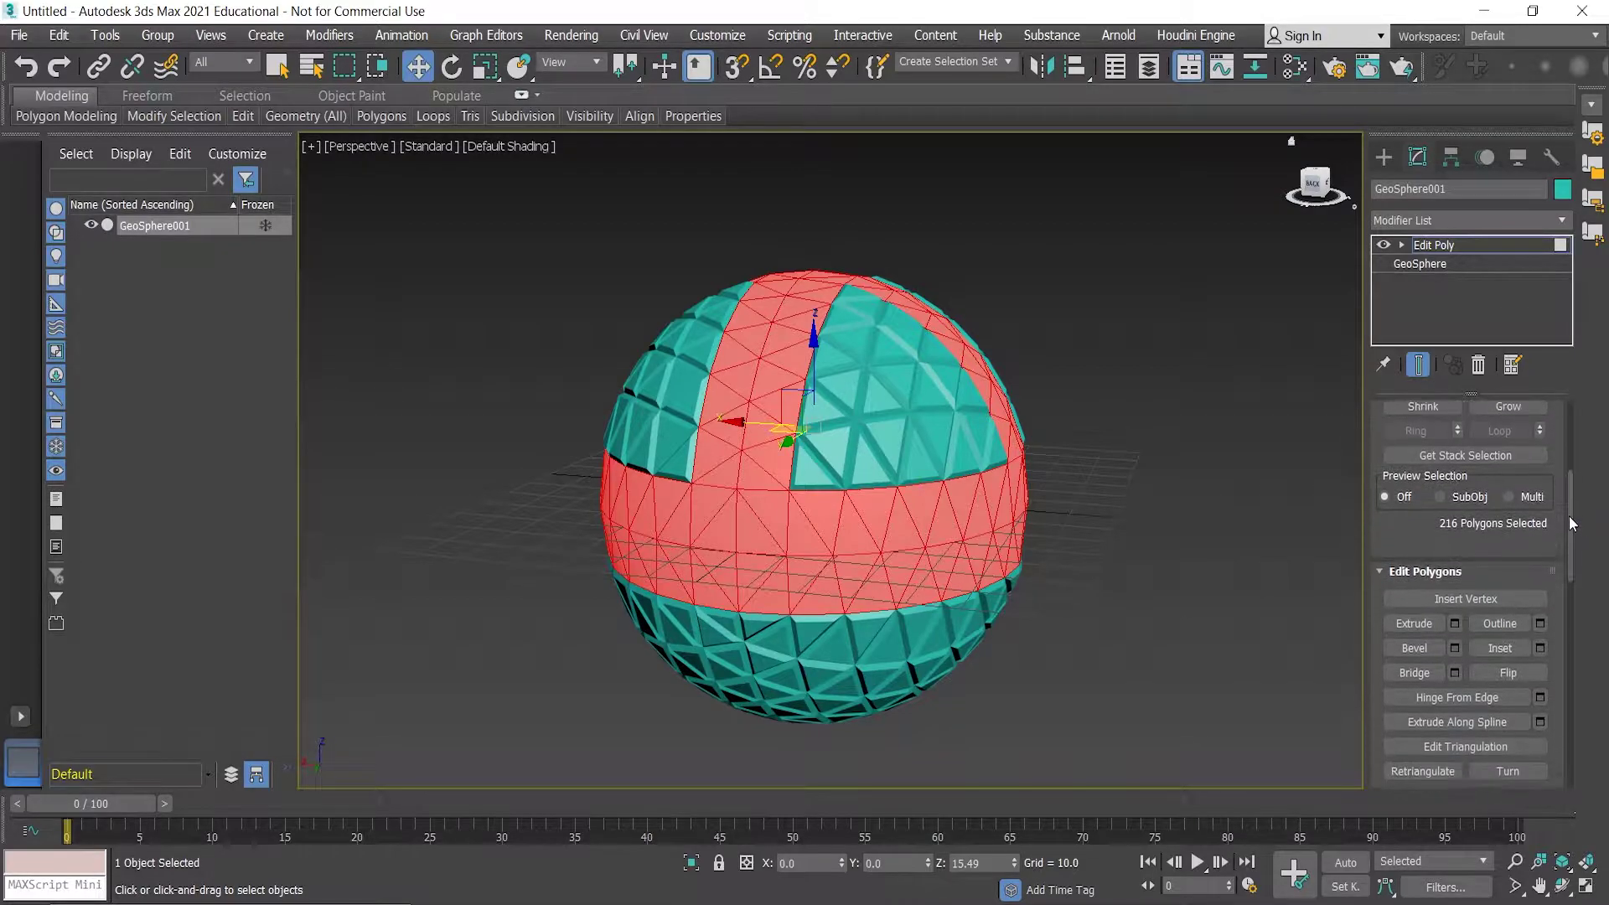
{"action": "left_click", "coordinate": [1457, 587]}
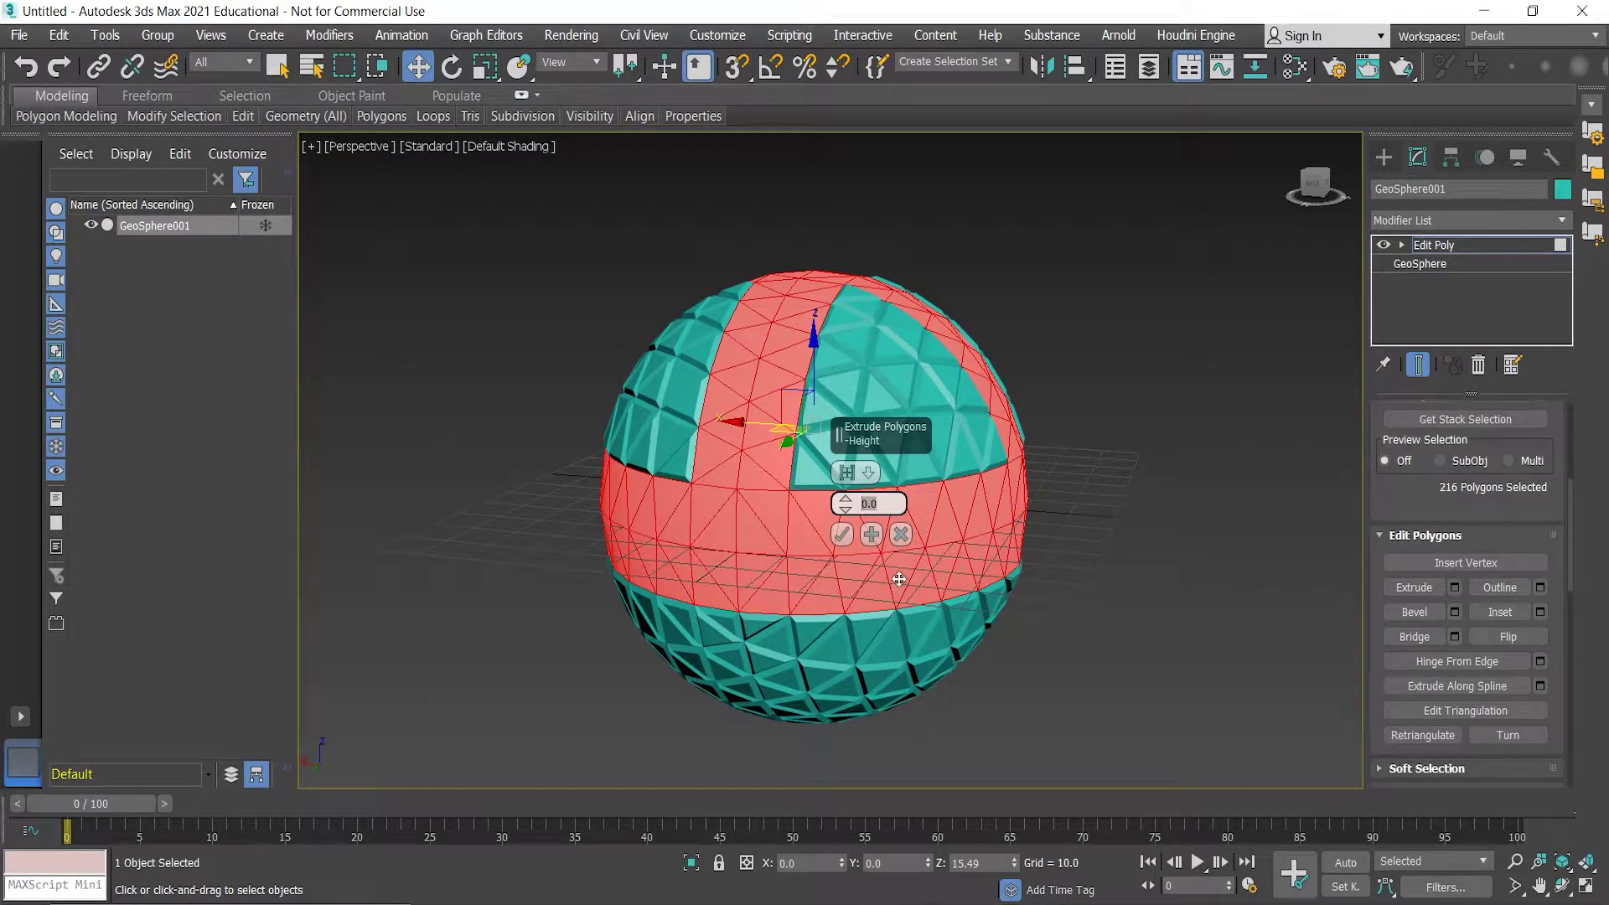
{"action": "type", "text": "2"}
{"action": "key", "text": "Return"}
{"action": "middle_click_drag", "start_coordinate": [947, 539], "coordinate": [863, 482], "text": "alt"}
{"action": "left_click", "coordinate": [846, 472]}
{"action": "mouse_move", "coordinate": [845, 472]}
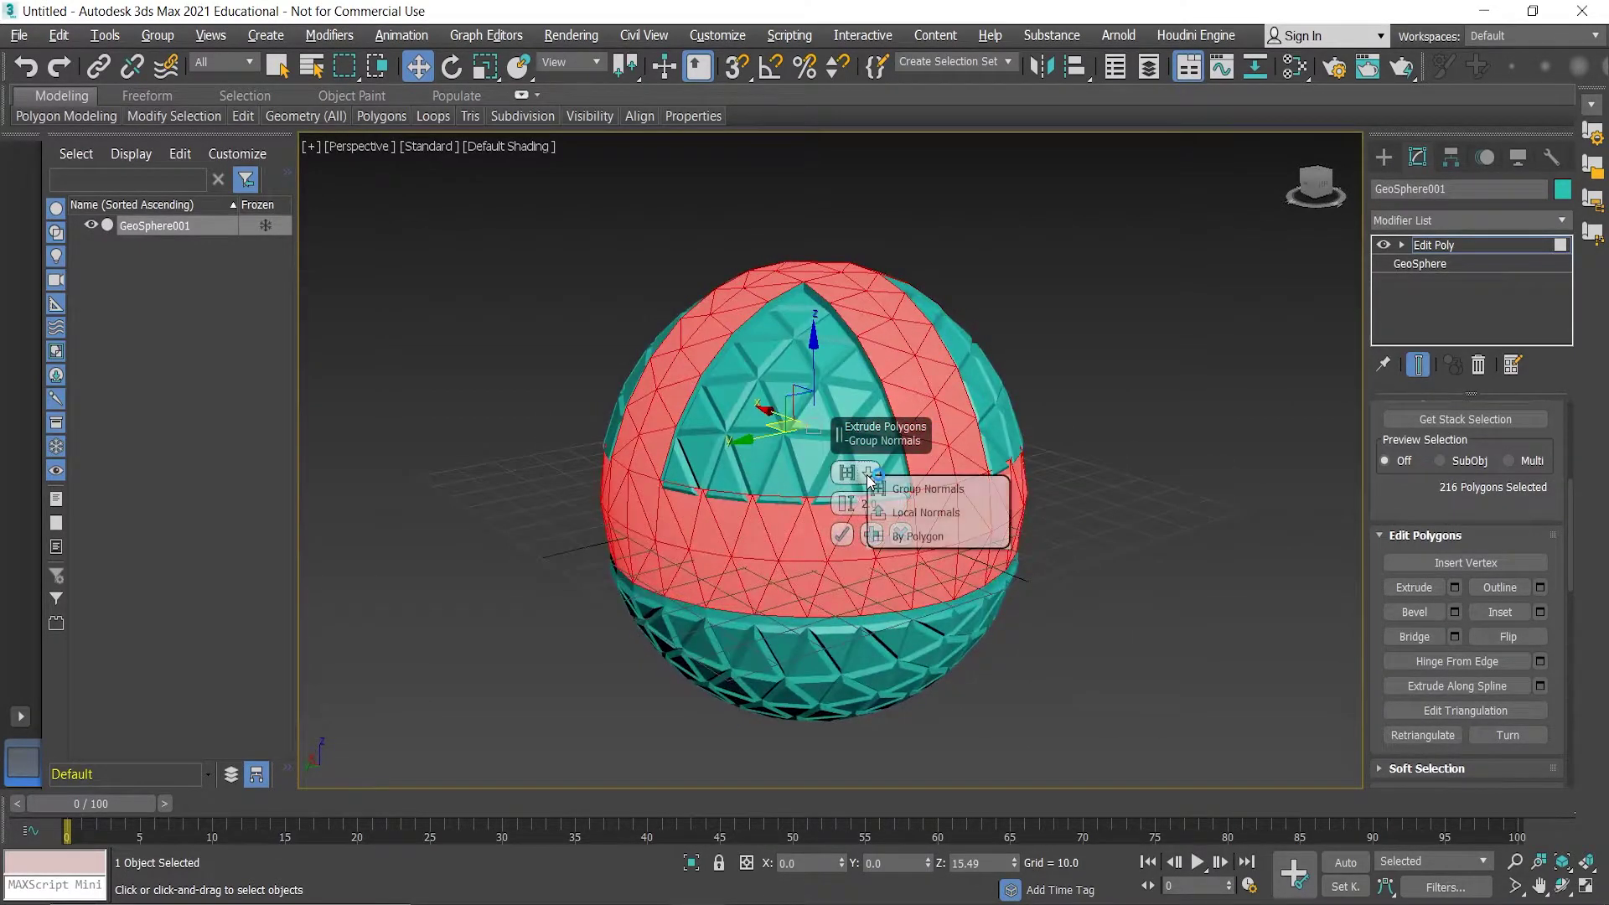
{"action": "left_click", "coordinate": [942, 513]}
{"action": "left_click", "coordinate": [841, 535]}
{"action": "middle_click_drag", "start_coordinate": [857, 567], "coordinate": [1043, 546], "text": "alt"}
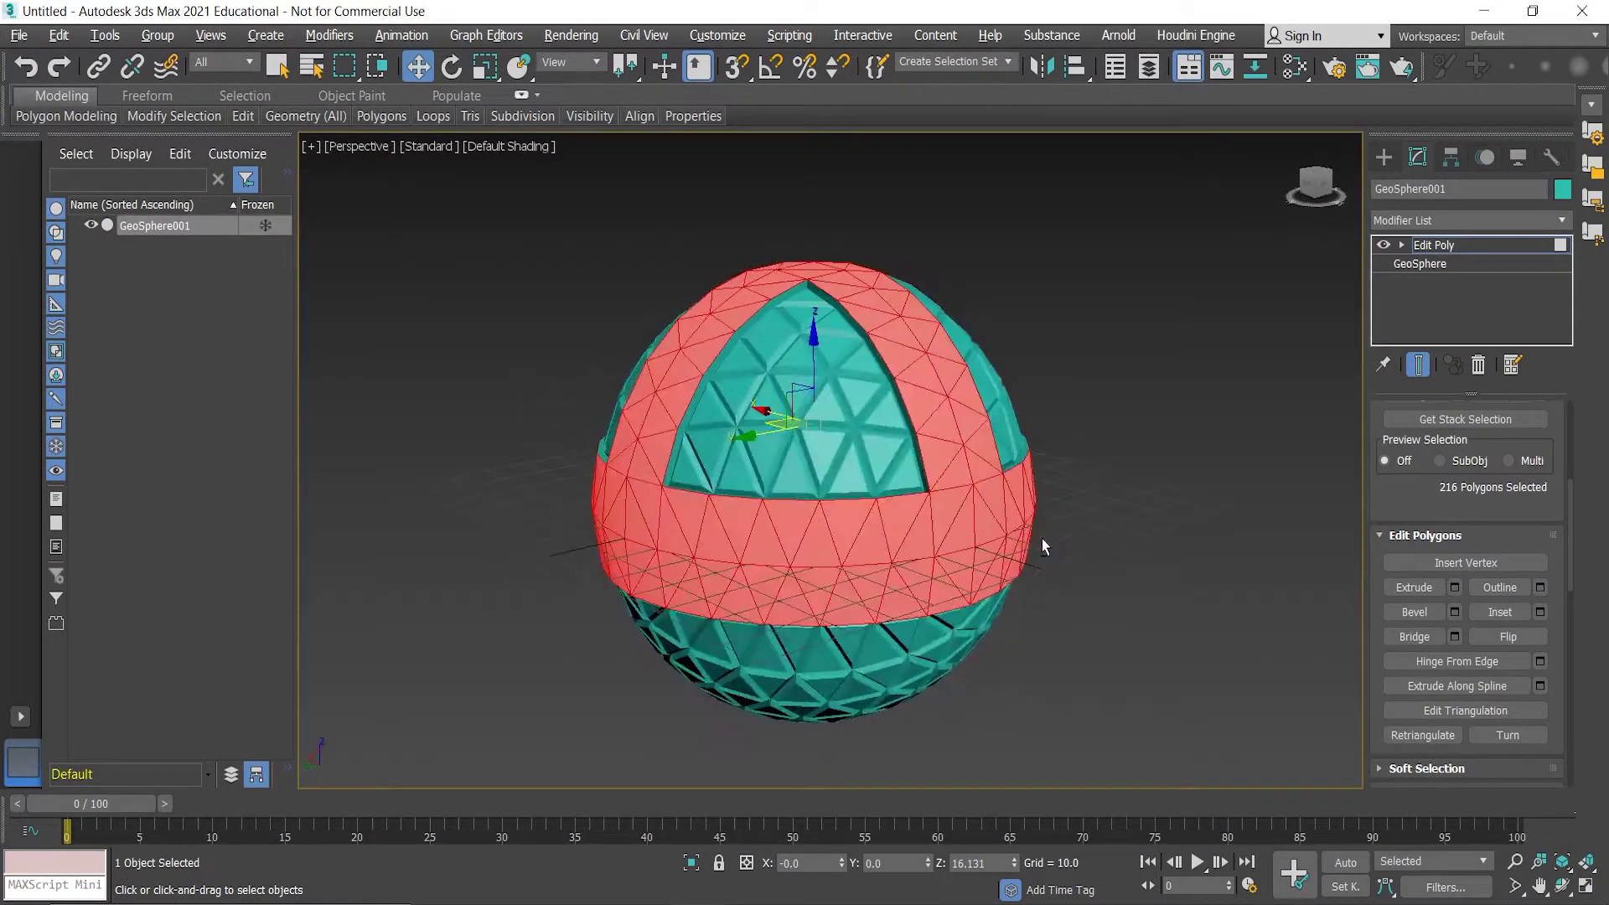
{"action": "left_click", "coordinate": [1103, 495]}
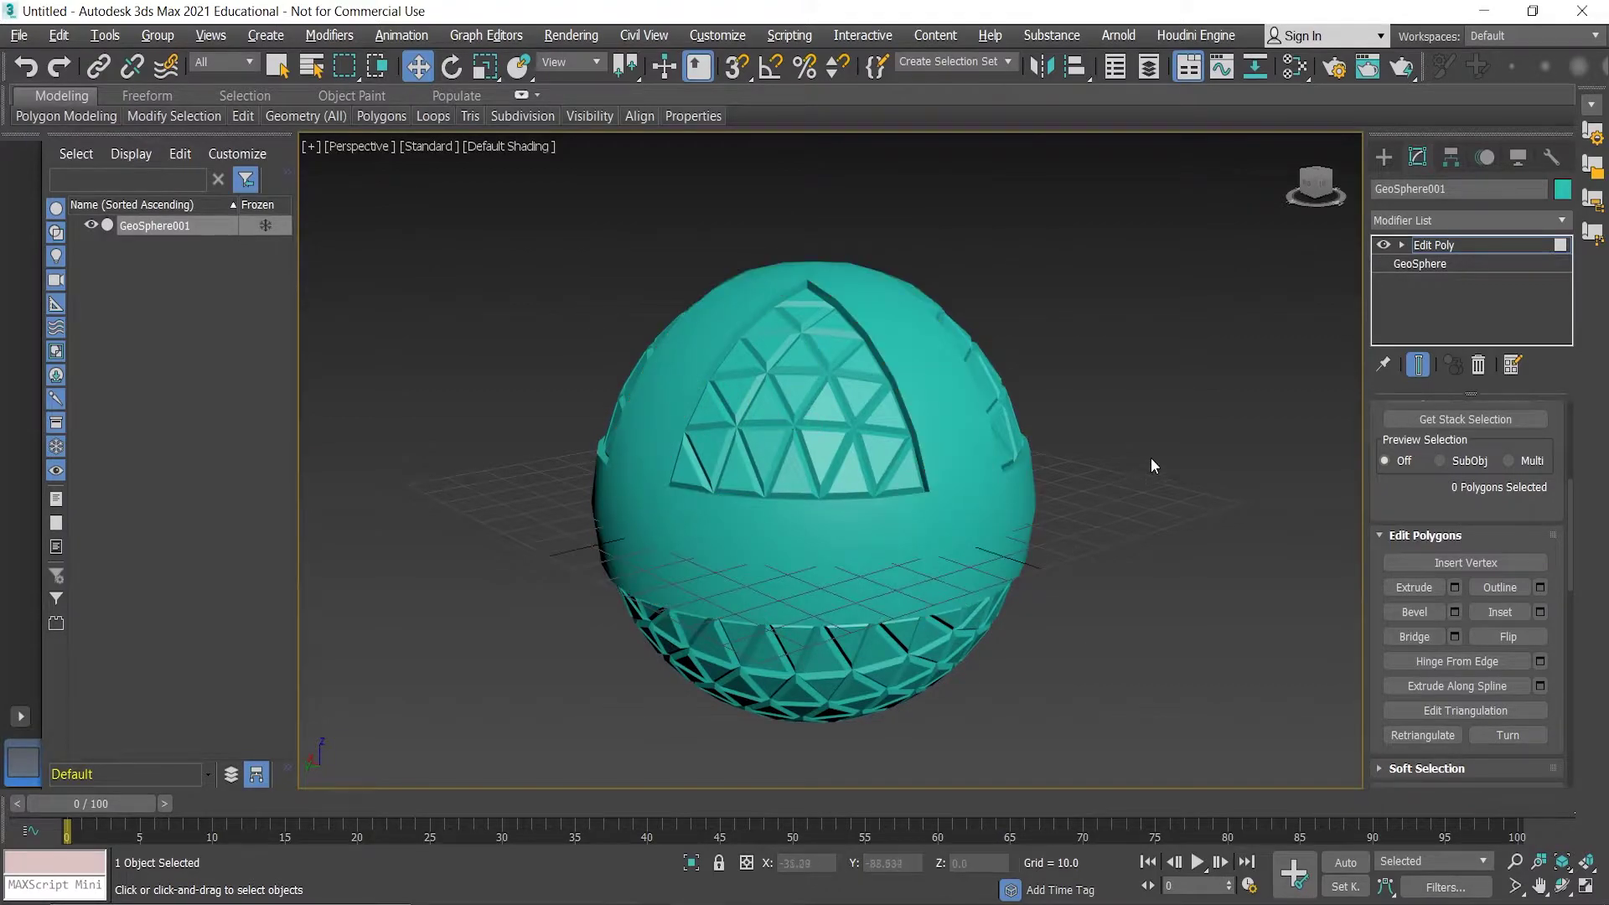
- Inspect the raised bands and the beveled triangular areas from several sides of the sphere
{"action": "middle_click_drag", "start_coordinate": [1089, 472], "coordinate": [821, 493], "text": "alt"}
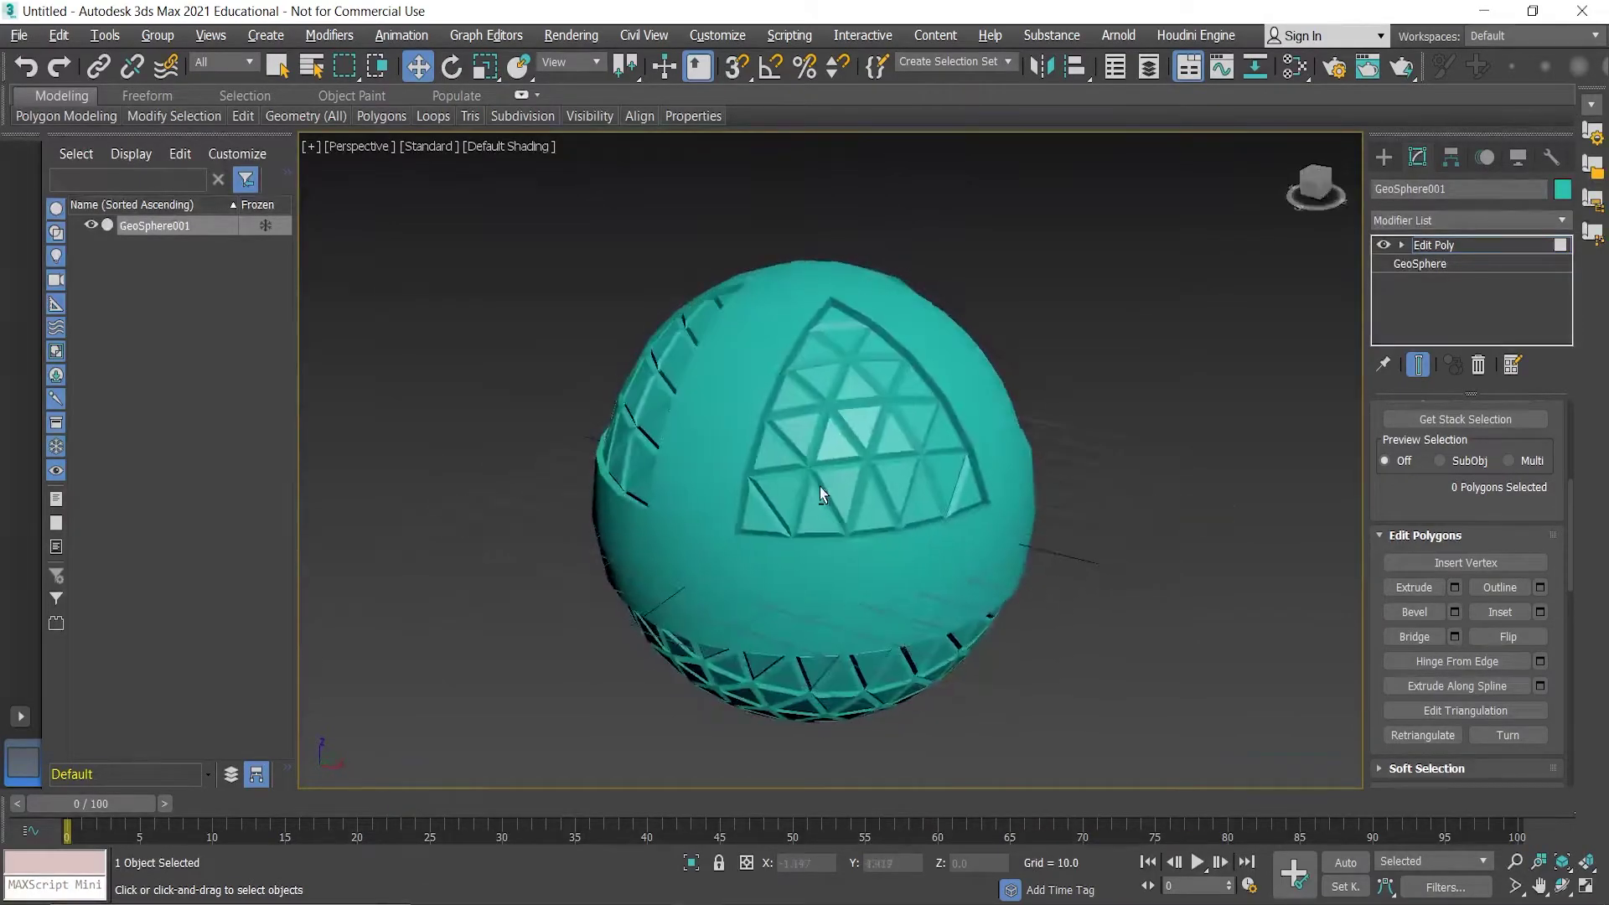
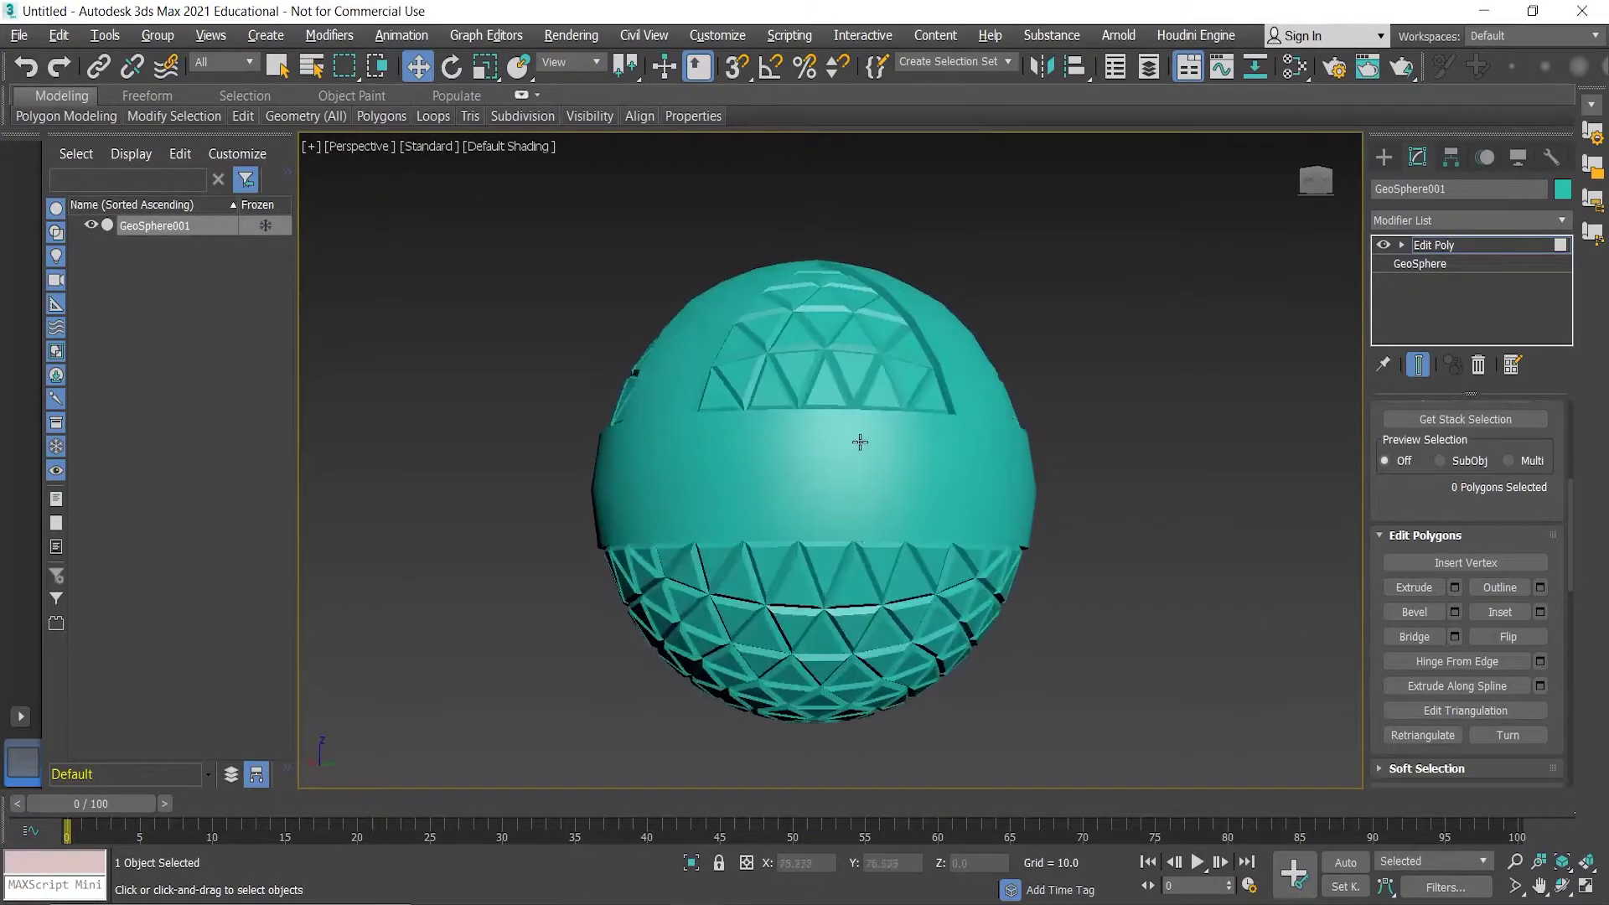
{"action": "scroll", "coordinate": [923, 482], "scroll_direction": "up", "scroll_amount": 3}
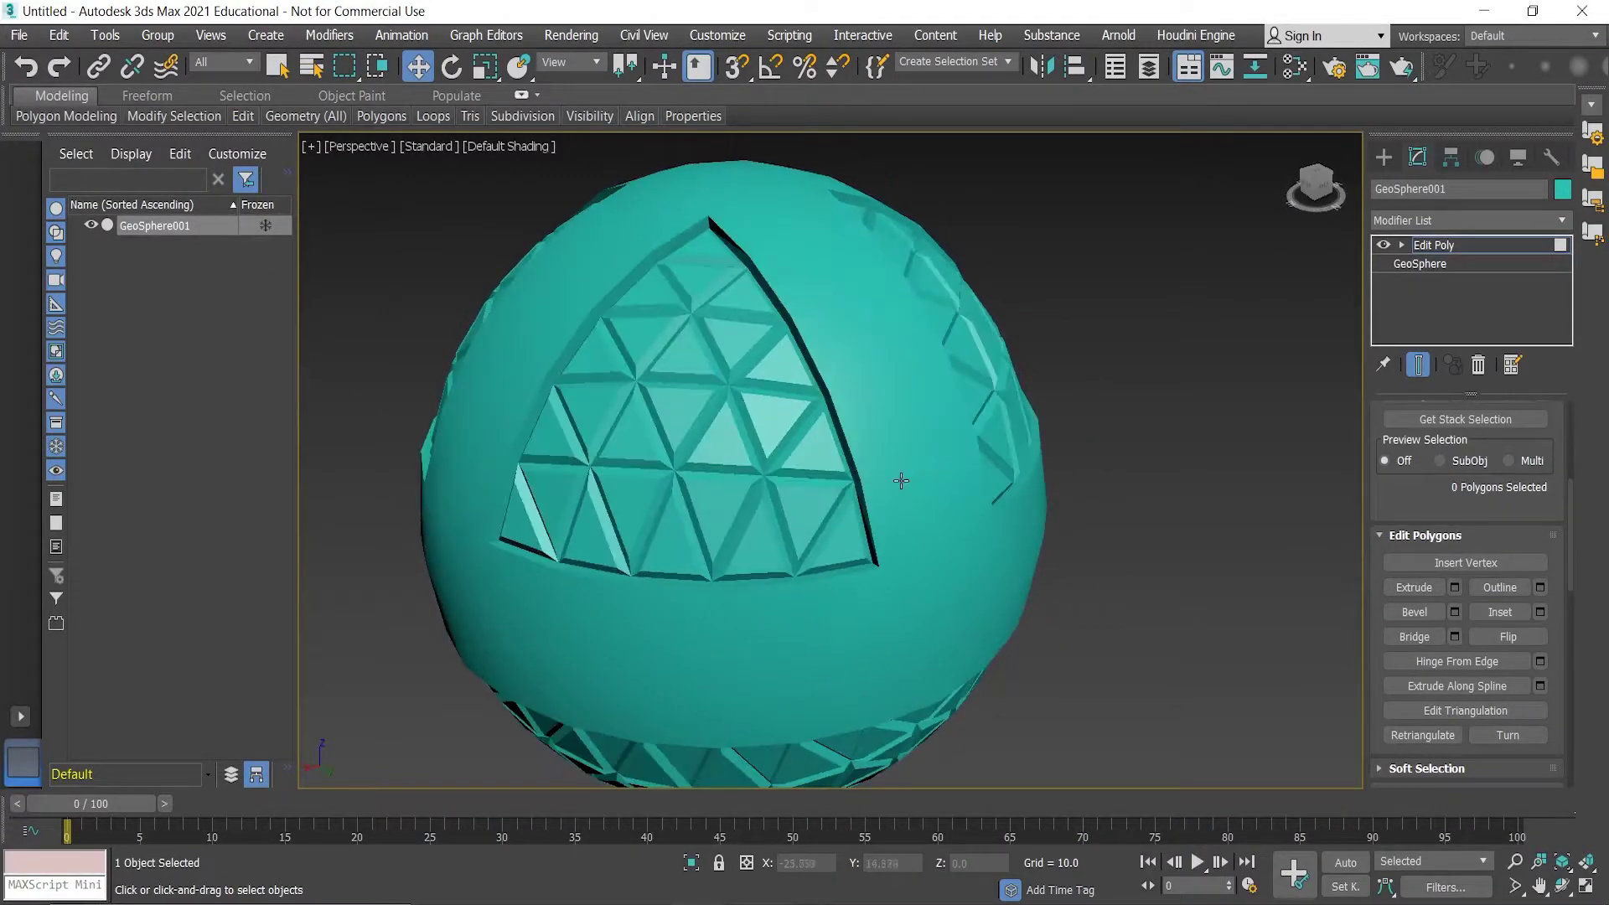
{"action": "scroll", "coordinate": [902, 481], "scroll_direction": "down", "scroll_amount": 5}
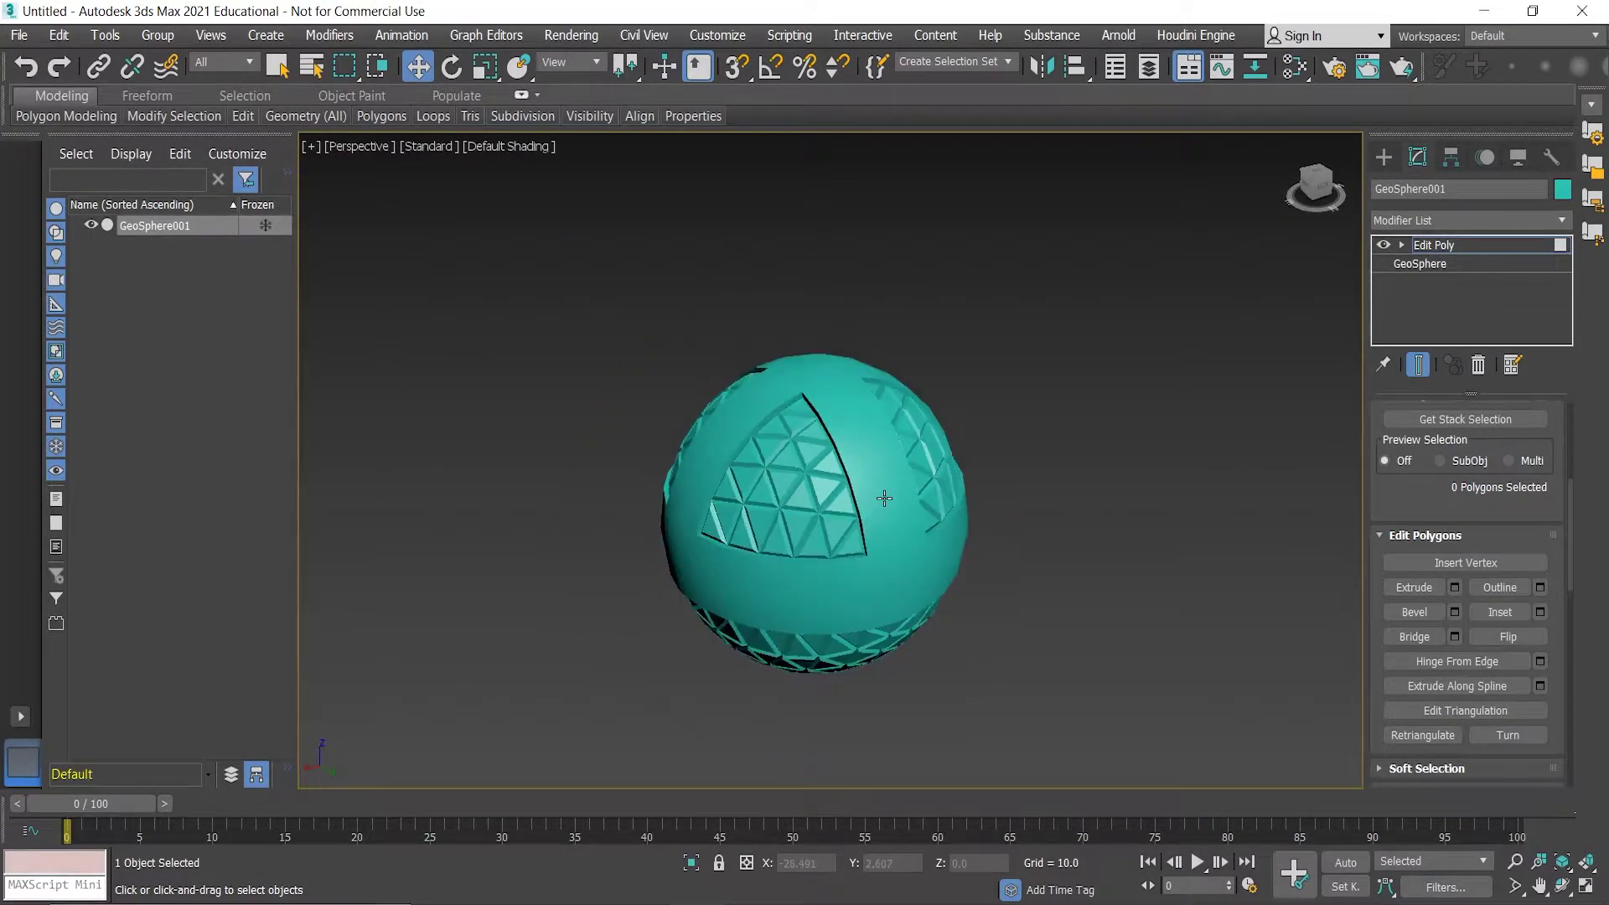
{"action": "scroll", "coordinate": [880, 478], "scroll_direction": "up", "scroll_amount": 2}
{"action": "scroll", "coordinate": [863, 456], "scroll_direction": "down", "scroll_amount": 2}
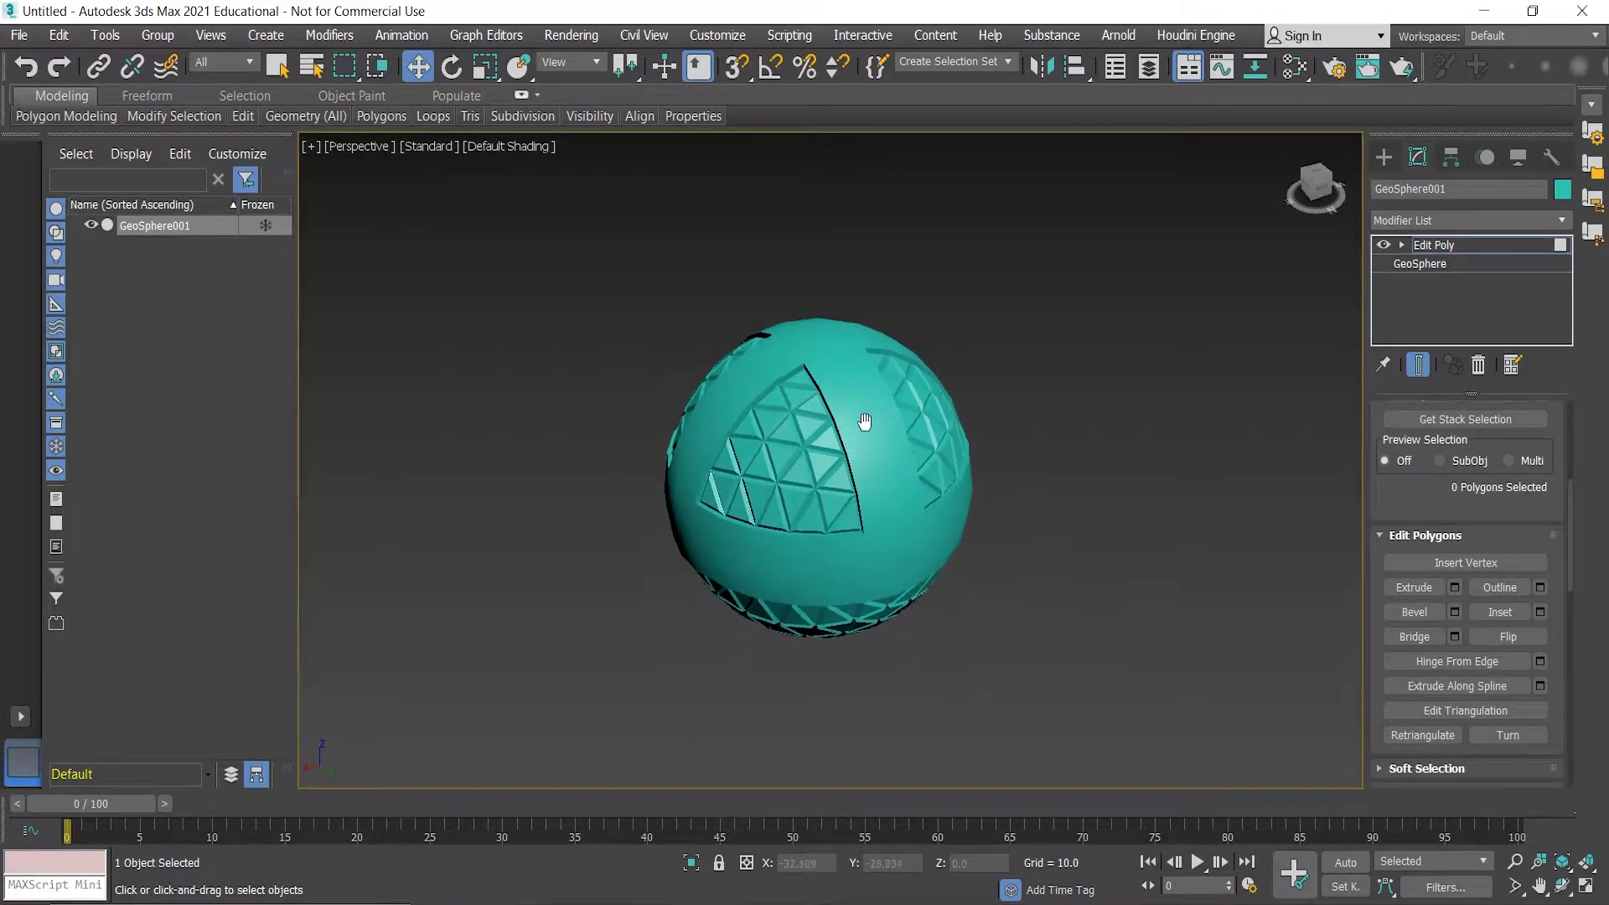
{"action": "scroll", "coordinate": [825, 402], "scroll_direction": "up", "scroll_amount": 2}
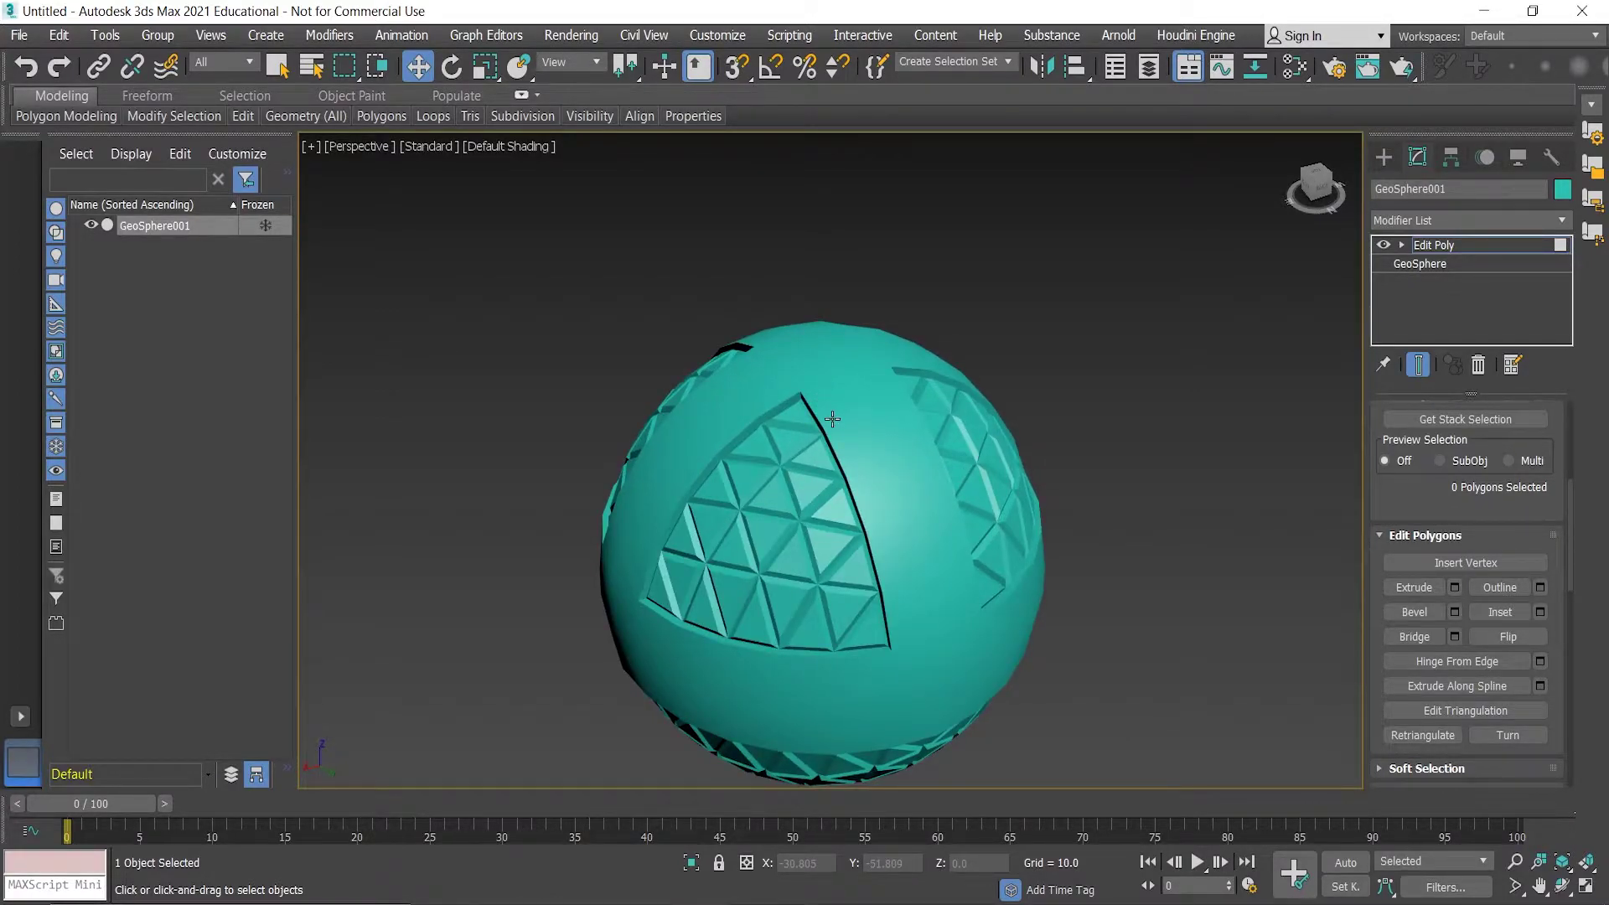
{"action": "scroll", "coordinate": [832, 419], "scroll_direction": "down", "scroll_amount": 2}
- Show edged faces and select the eight polygons forming the square where the bands cross at the sphere's top
{"action": "left_click_drag", "start_coordinate": [1568, 530], "coordinate": [1556, 419]}
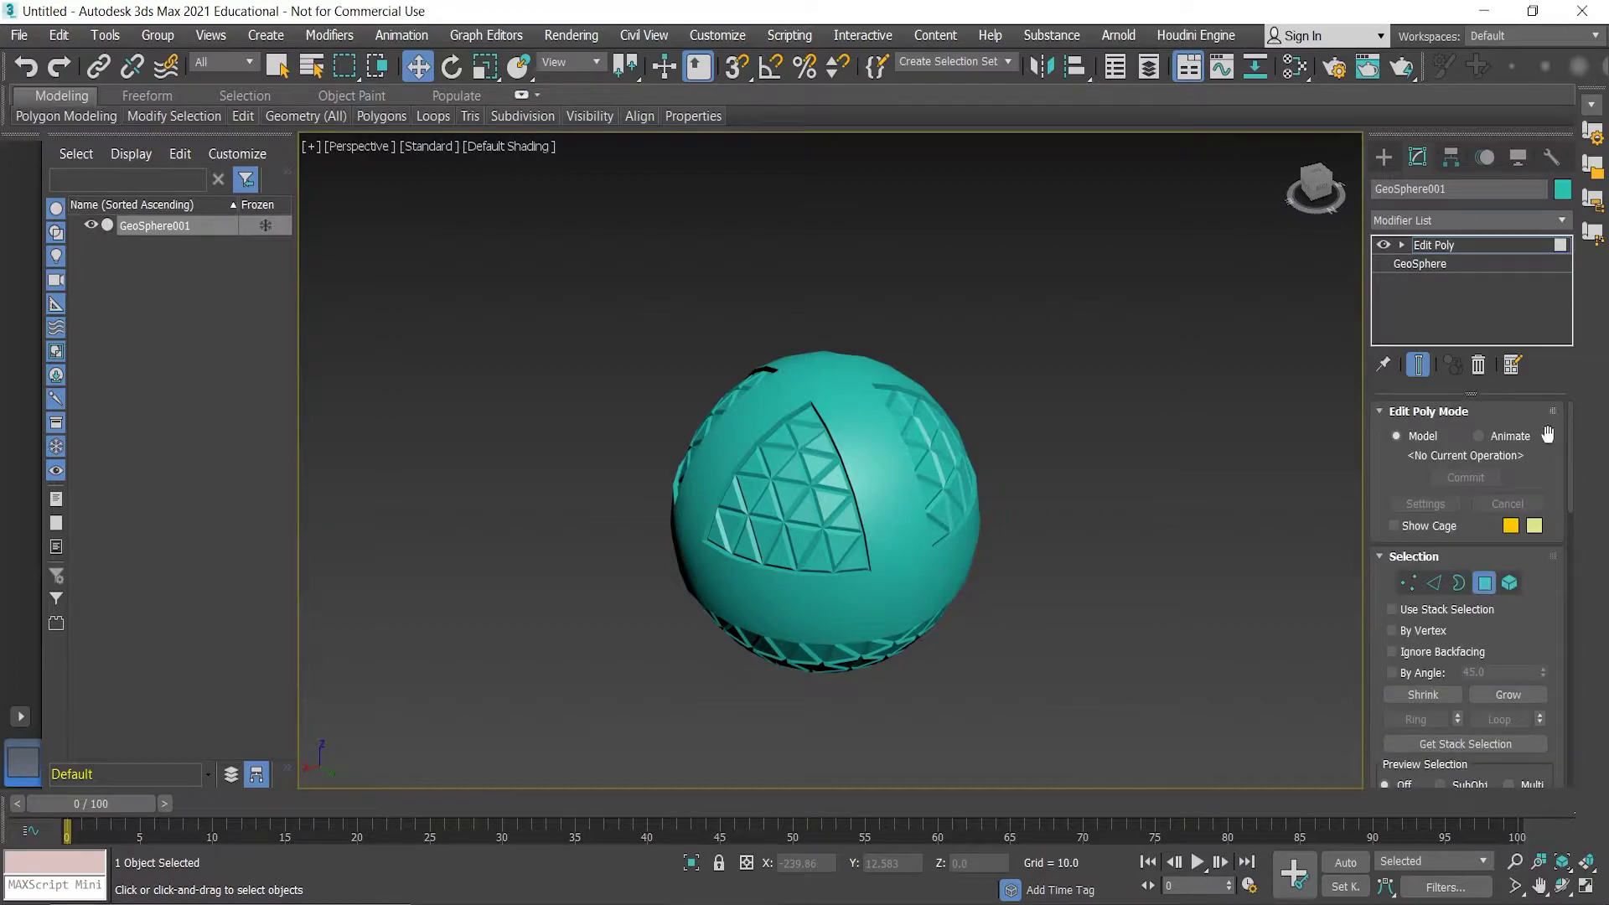
{"action": "key", "text": "F4"}
{"action": "scroll", "coordinate": [835, 521], "scroll_direction": "up", "scroll_amount": 3}
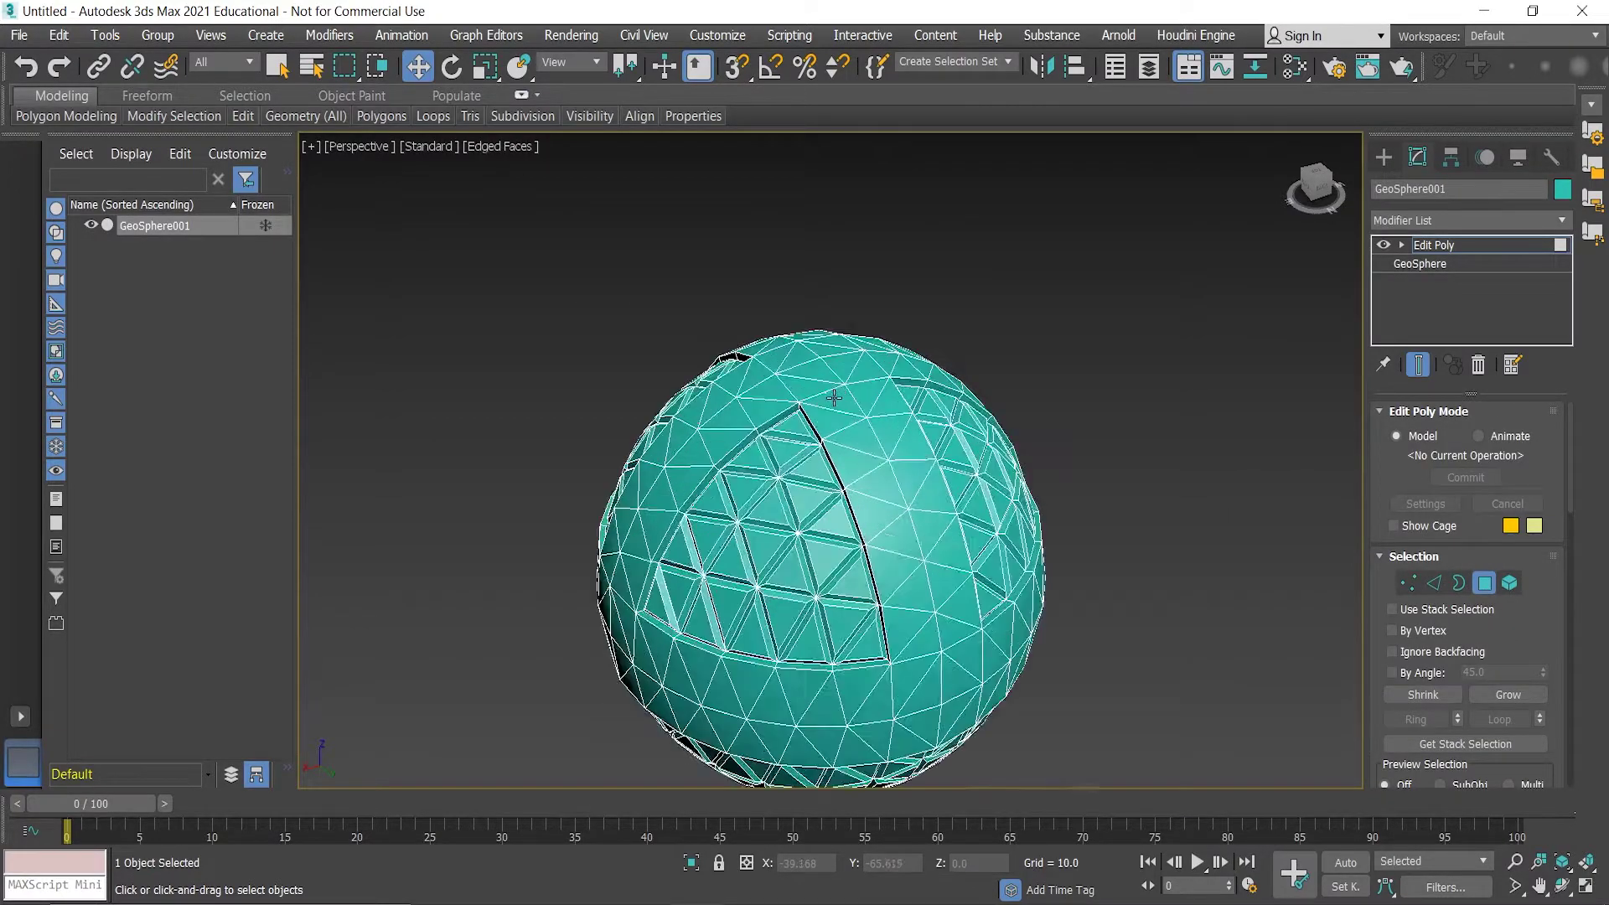
{"action": "scroll", "coordinate": [729, 396], "scroll_direction": "up", "scroll_amount": 1}
{"action": "left_click", "coordinate": [729, 396]}
{"action": "left_click", "coordinate": [767, 381], "text": "ctrl"}
{"action": "left_click", "coordinate": [750, 457], "text": "ctrl"}
{"action": "left_click", "coordinate": [817, 440], "text": "ctrl"}
{"action": "left_click", "coordinate": [855, 432], "text": "ctrl"}
{"action": "left_click", "coordinate": [889, 419], "text": "ctrl"}
{"action": "left_click", "coordinate": [839, 357], "text": "ctrl"}
{"action": "middle_click_drag", "start_coordinate": [929, 499], "coordinate": [867, 474], "text": "alt"}
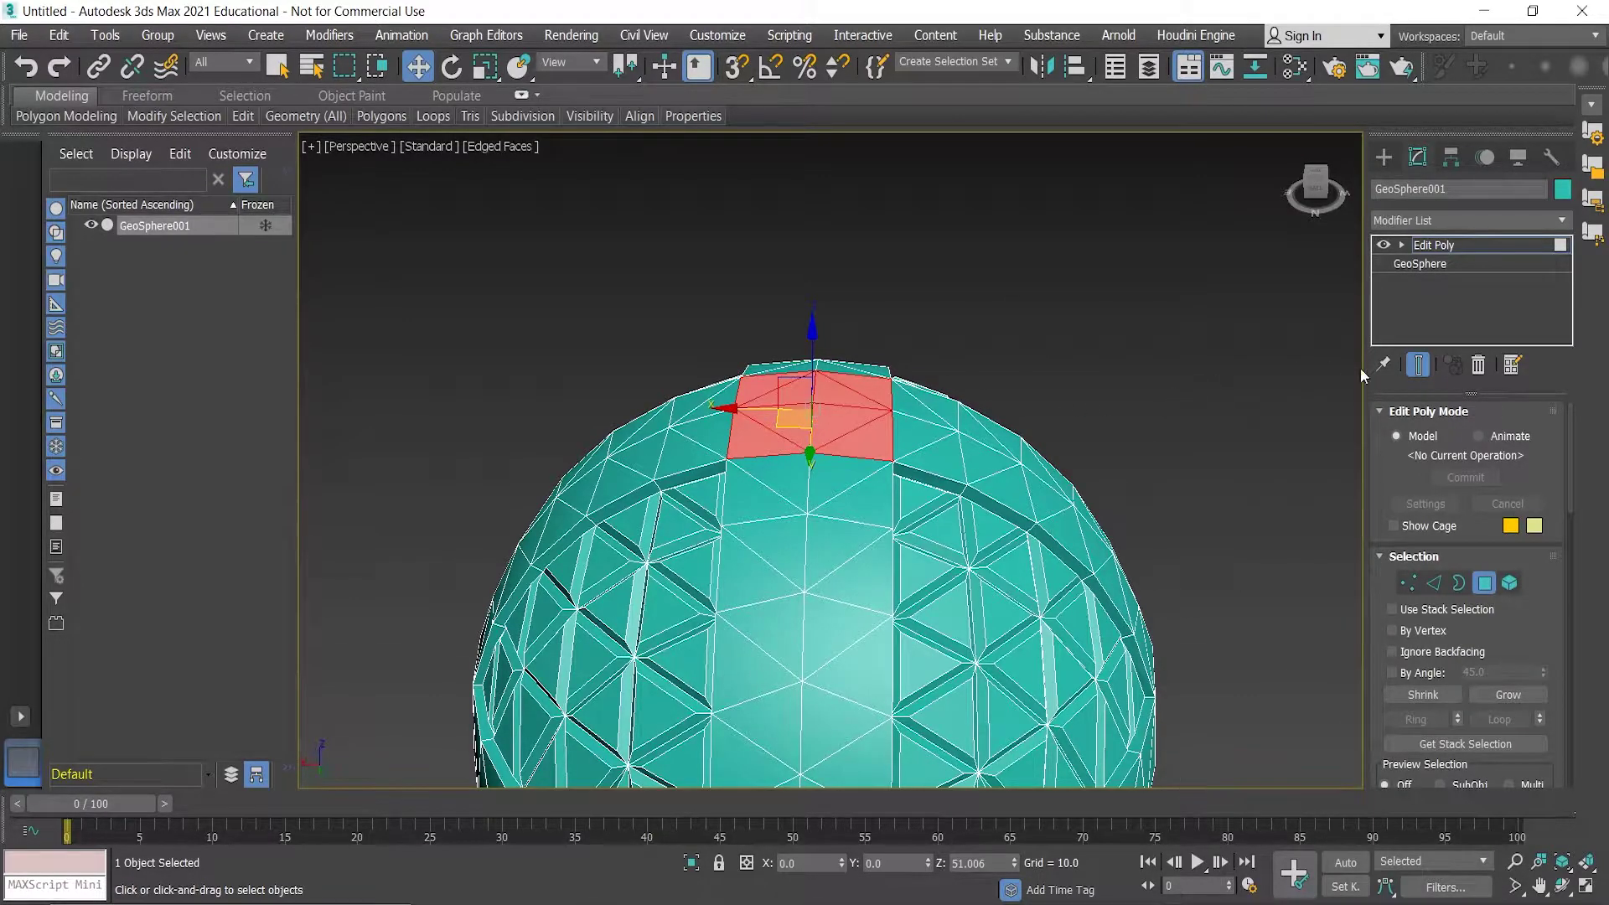
- Flatten the eight selected top polygons with Make Planar along the Z axis
{"action": "left_click_drag", "start_coordinate": [1571, 470], "coordinate": [1591, 685]}
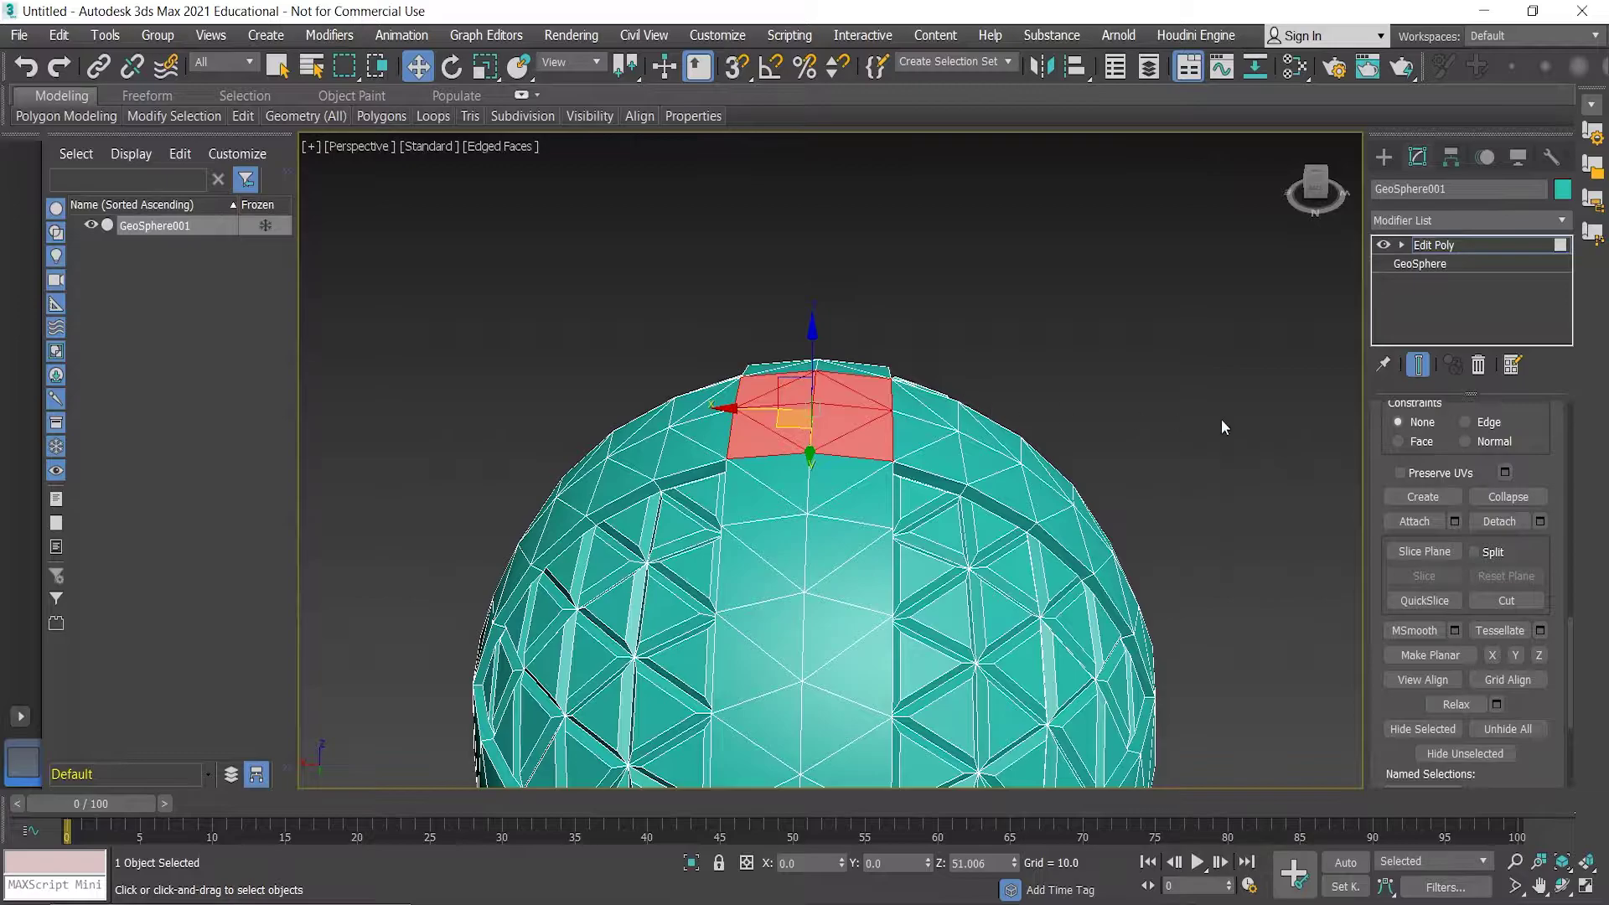
{"action": "mouse_move", "coordinate": [994, 457]}
{"action": "middle_mouse_down", "text": "alt"}
{"action": "mouse_move", "coordinate": [973, 447]}
{"action": "mouse_move", "coordinate": [1005, 469]}
{"action": "middle_mouse_up", "text": "alt"}
{"action": "middle_click_drag", "start_coordinate": [838, 370], "coordinate": [1011, 434], "text": "alt"}
{"action": "left_click", "coordinate": [1539, 657]}
{"action": "middle_click_drag", "start_coordinate": [1063, 494], "coordinate": [898, 413], "text": "alt"}
- Inset the flattened top polygons by 5.0 as a group
{"action": "left_click_drag", "start_coordinate": [1580, 644], "coordinate": [1579, 522]}
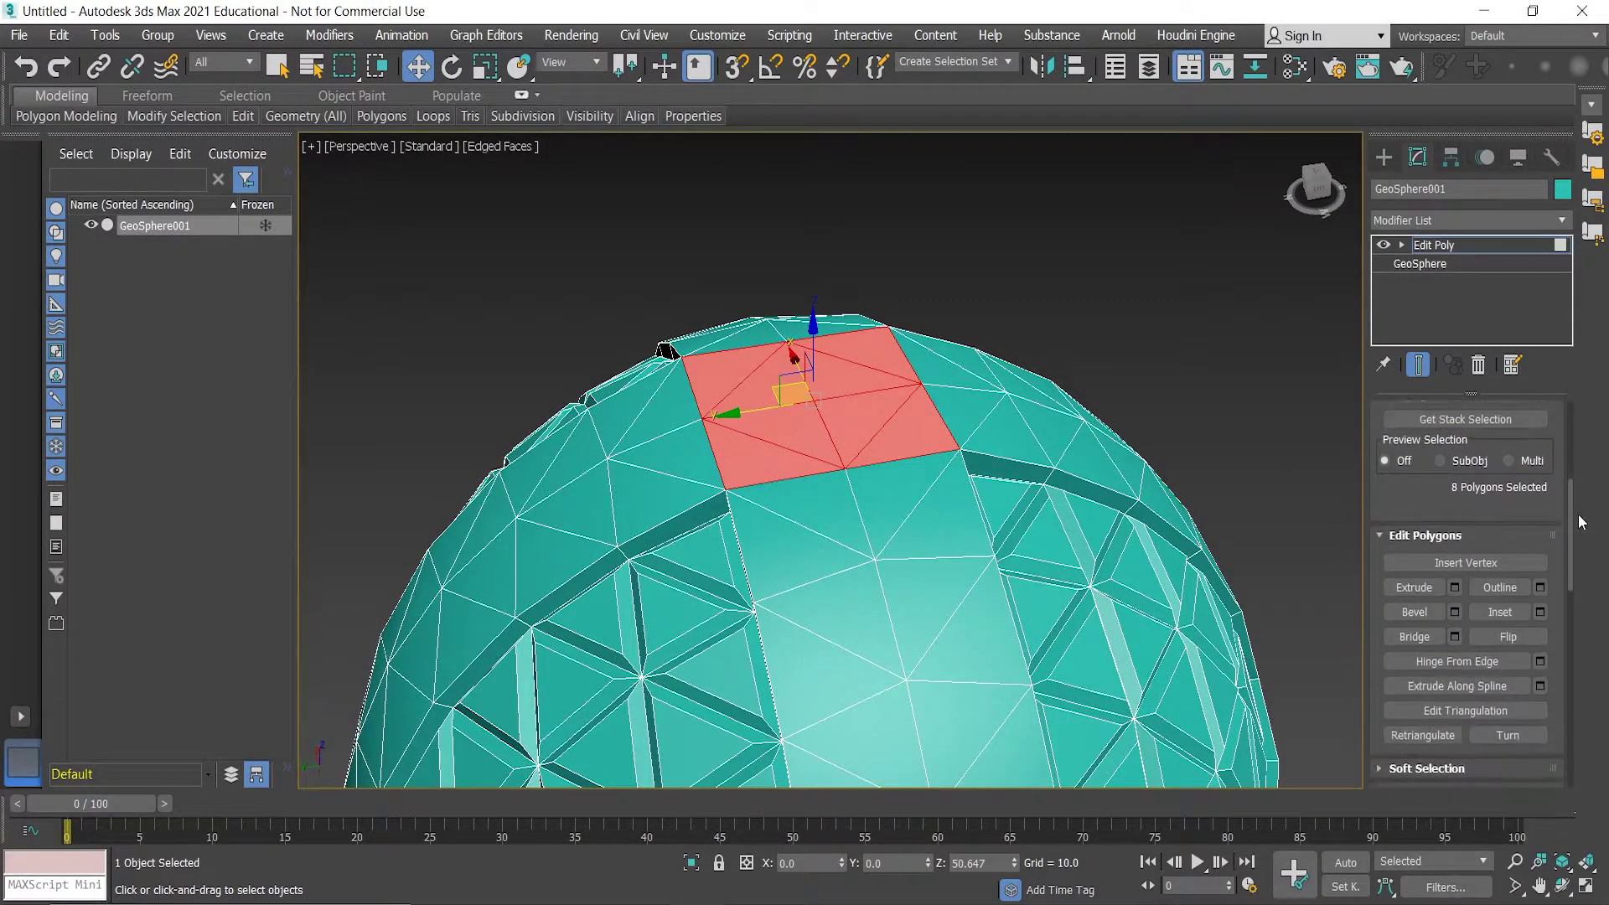
{"action": "left_click", "coordinate": [1541, 611]}
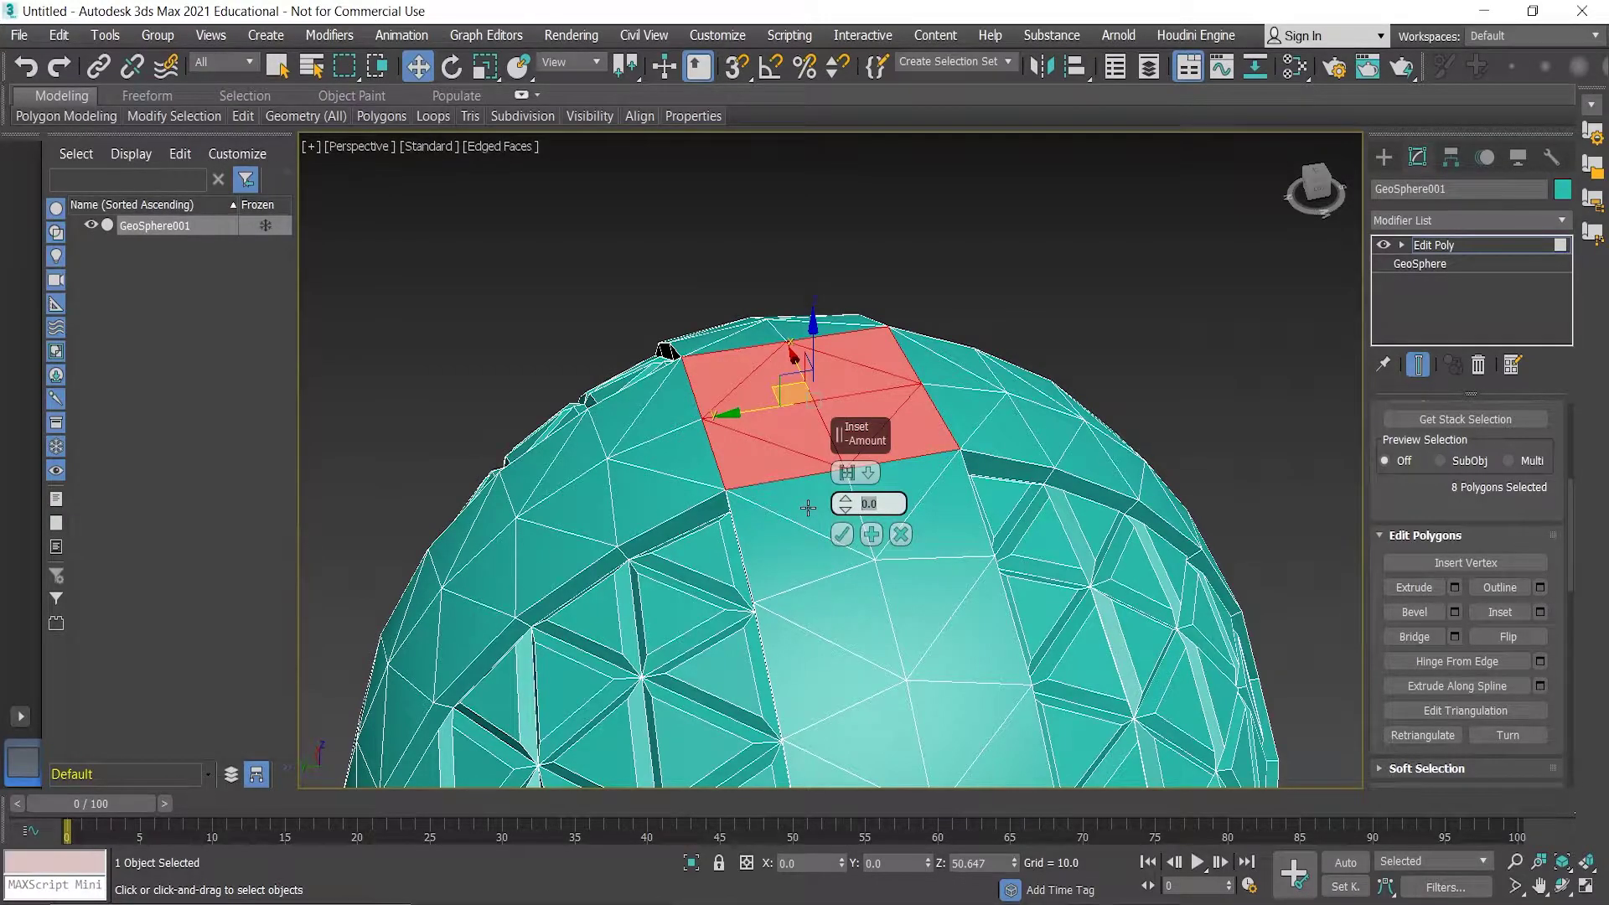
{"action": "type", "text": "5.0"}
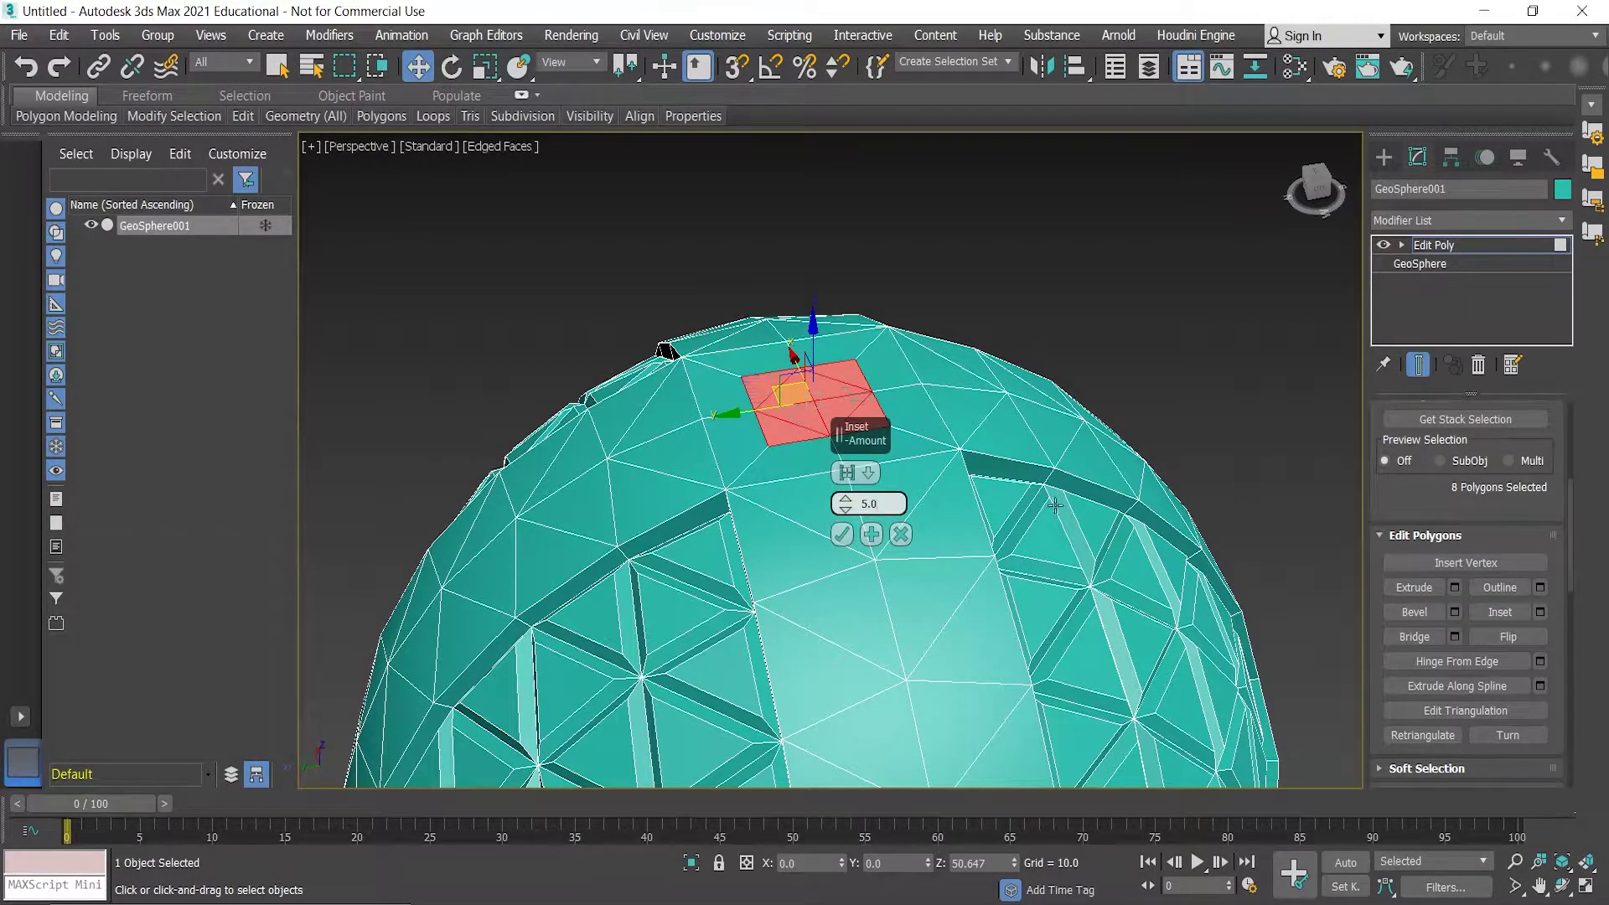
{"action": "left_click", "coordinate": [842, 539]}
{"action": "middle_click_drag", "start_coordinate": [852, 564], "coordinate": [881, 549], "text": "alt"}
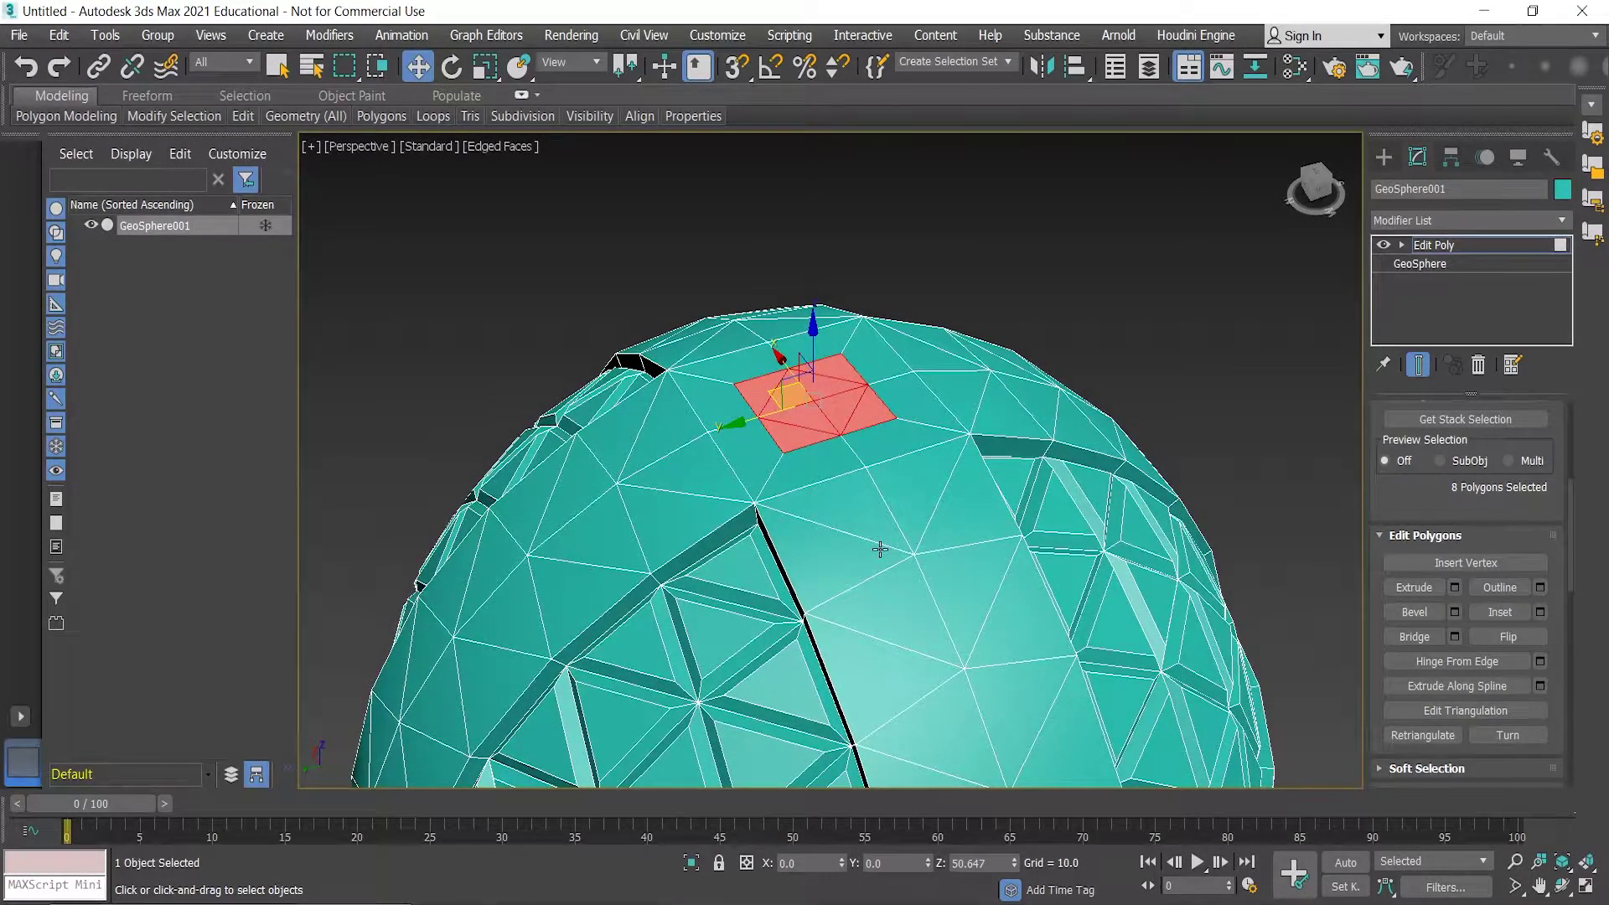
{"action": "mouse_move", "coordinate": [892, 521]}
{"action": "middle_mouse_down", "text": "alt"}
{"action": "mouse_move", "coordinate": [939, 484]}
{"action": "mouse_move", "coordinate": [893, 497]}
{"action": "middle_mouse_up", "text": "alt"}
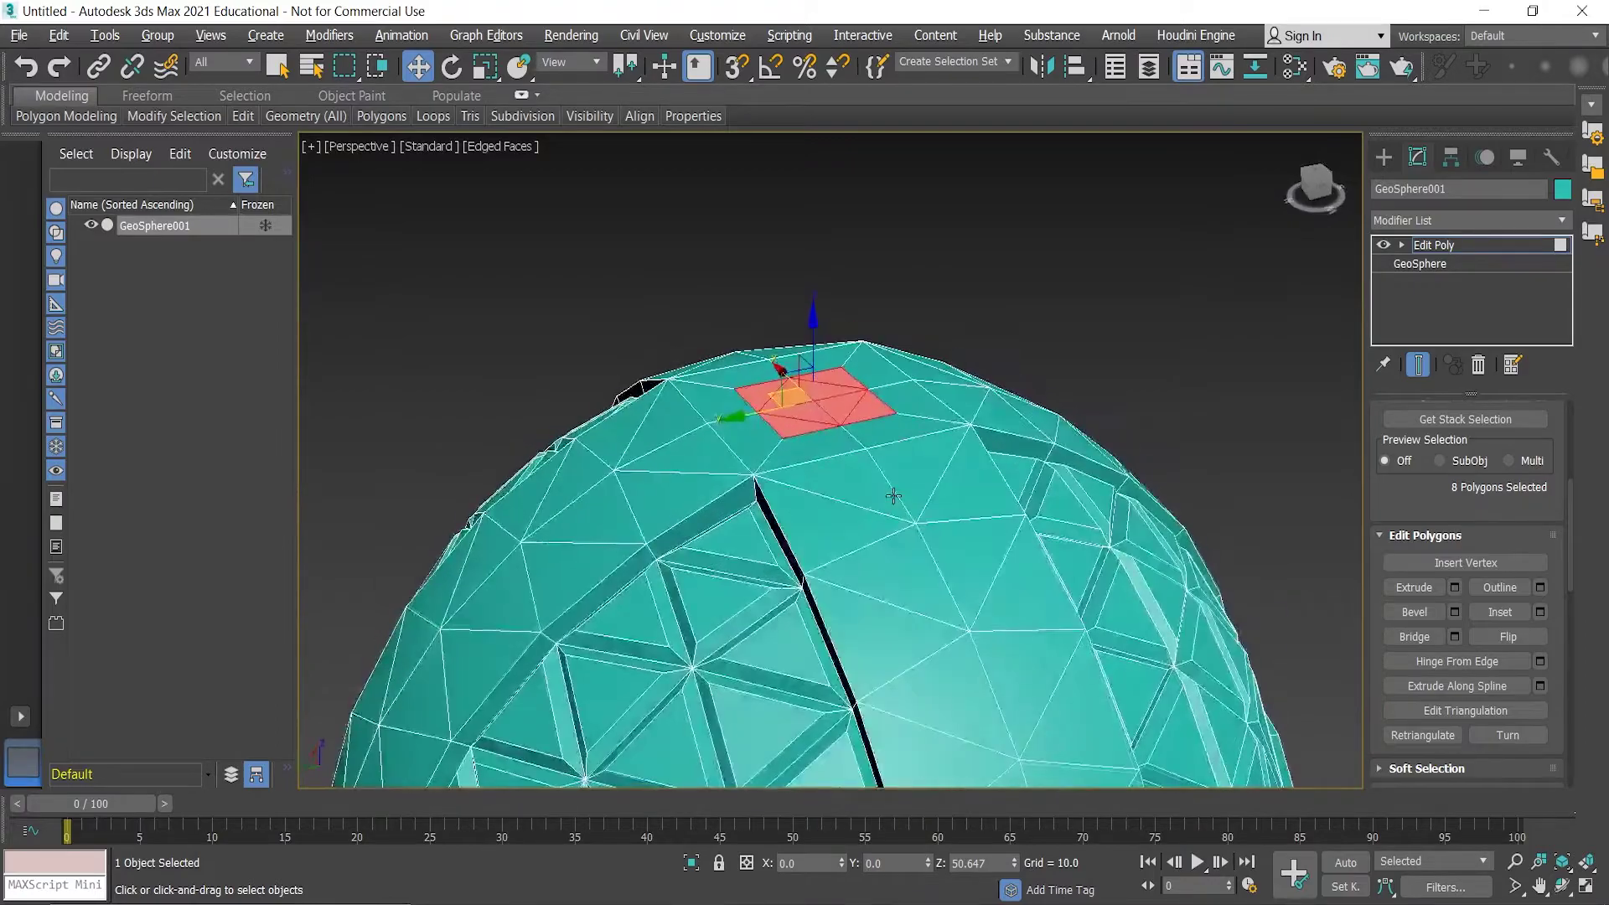
- Extrude the inset square upward four times in succession, 10.0 each, to form a segmented post
{"action": "left_click", "coordinate": [1456, 586]}
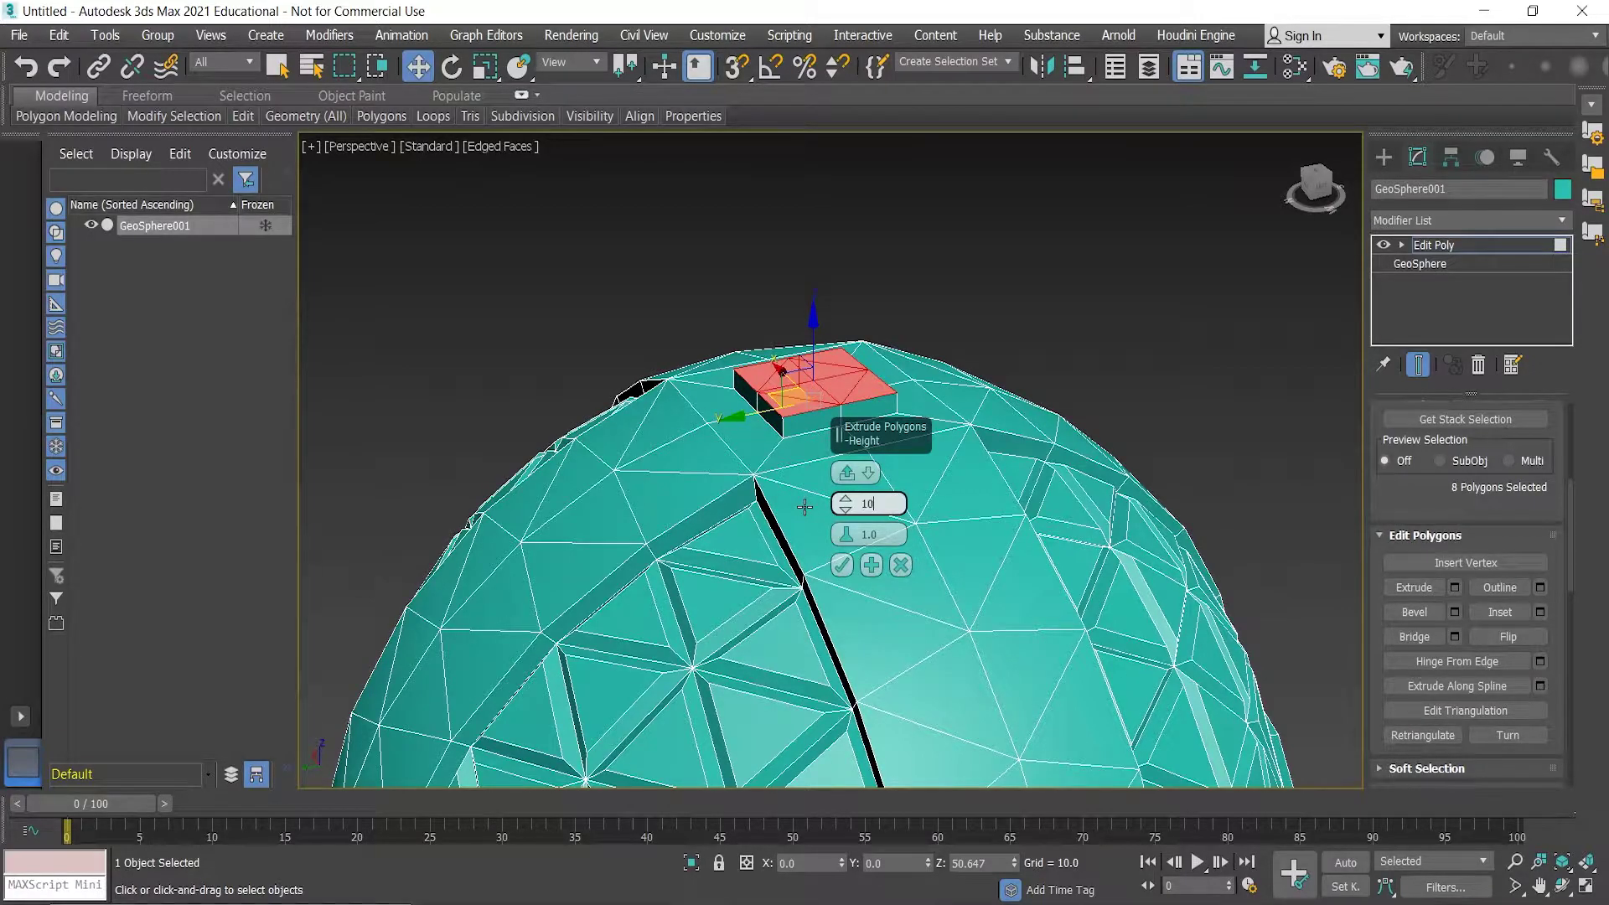
{"action": "type", "text": ".0"}
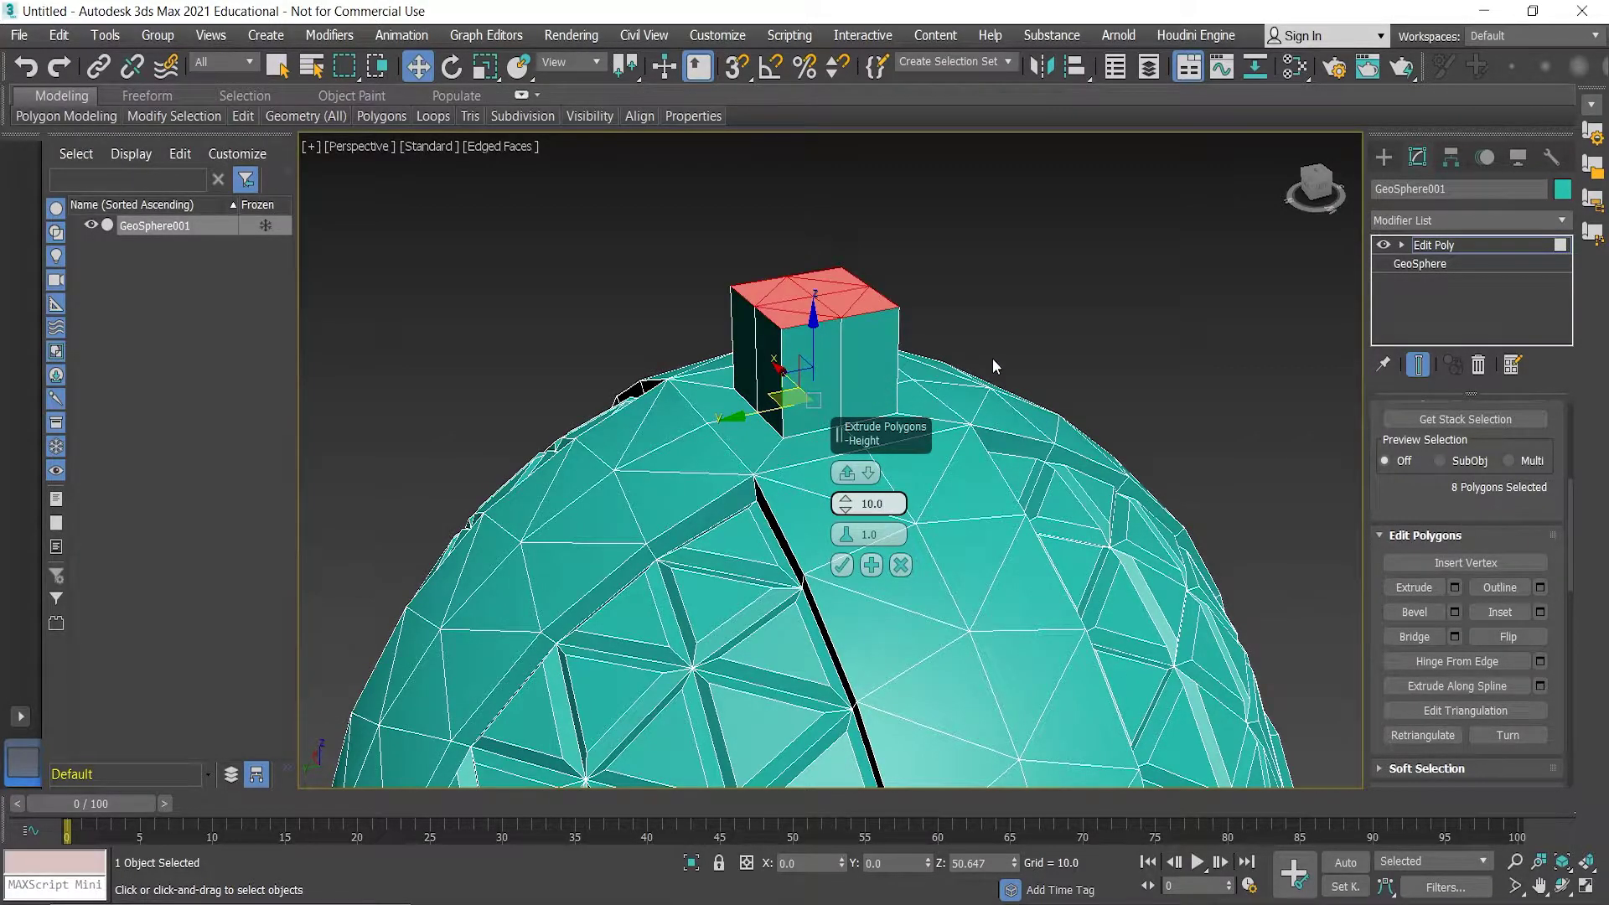
{"action": "mouse_move", "coordinate": [1005, 359]}
{"action": "middle_mouse_down", "text": "alt"}
{"action": "mouse_move", "coordinate": [984, 339]}
{"action": "mouse_move", "coordinate": [979, 352]}
{"action": "middle_mouse_up", "text": "alt"}
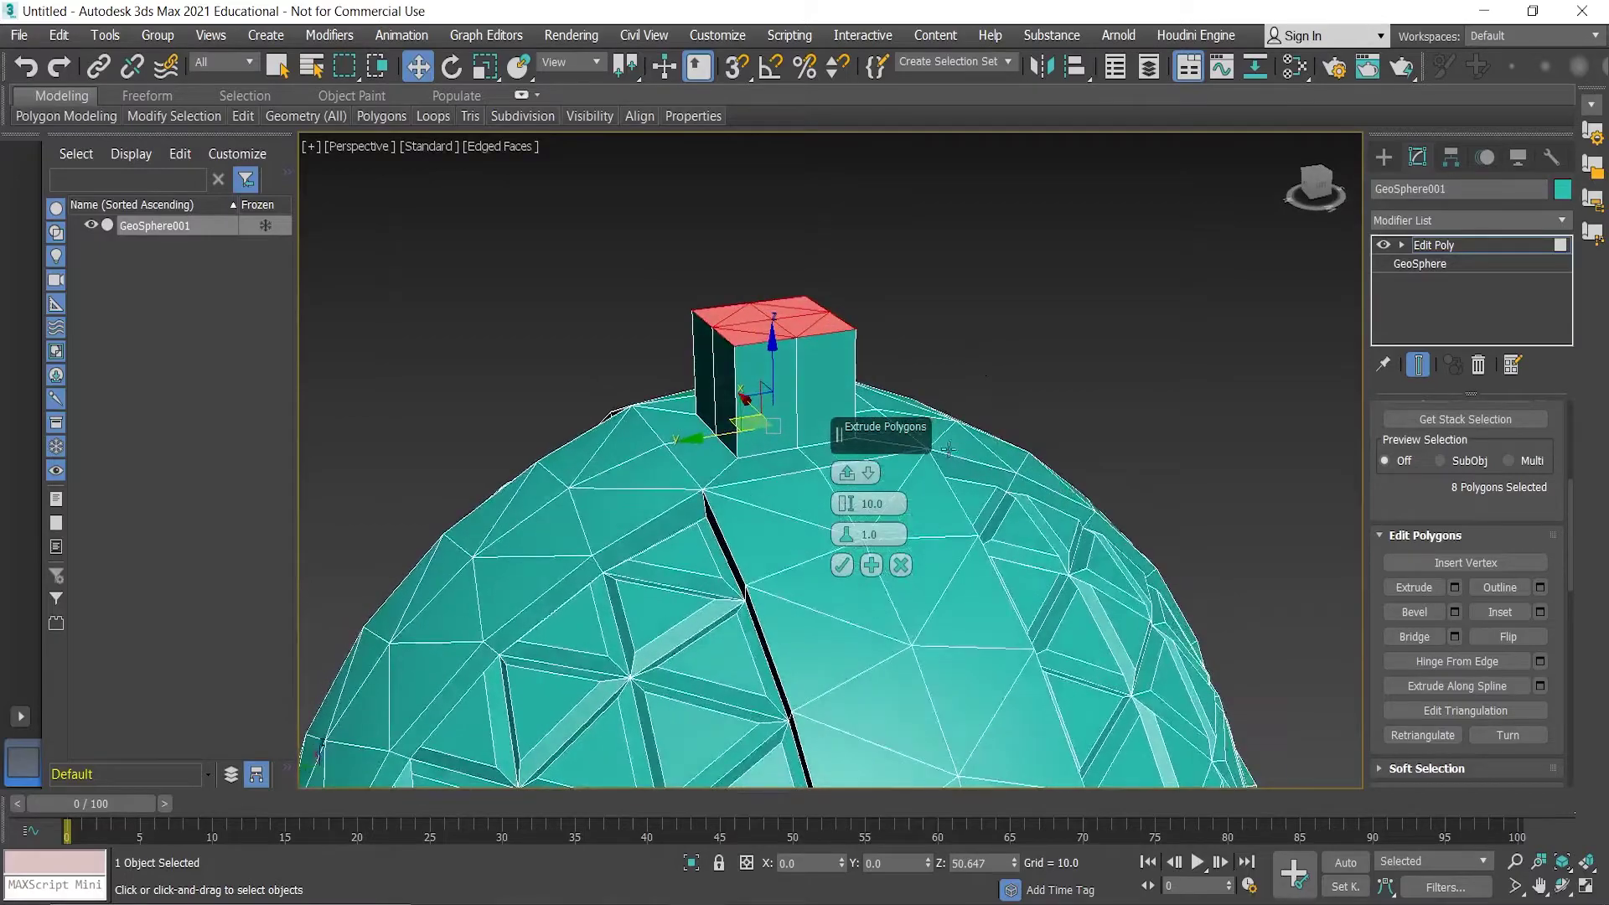
{"action": "left_click", "coordinate": [871, 565]}
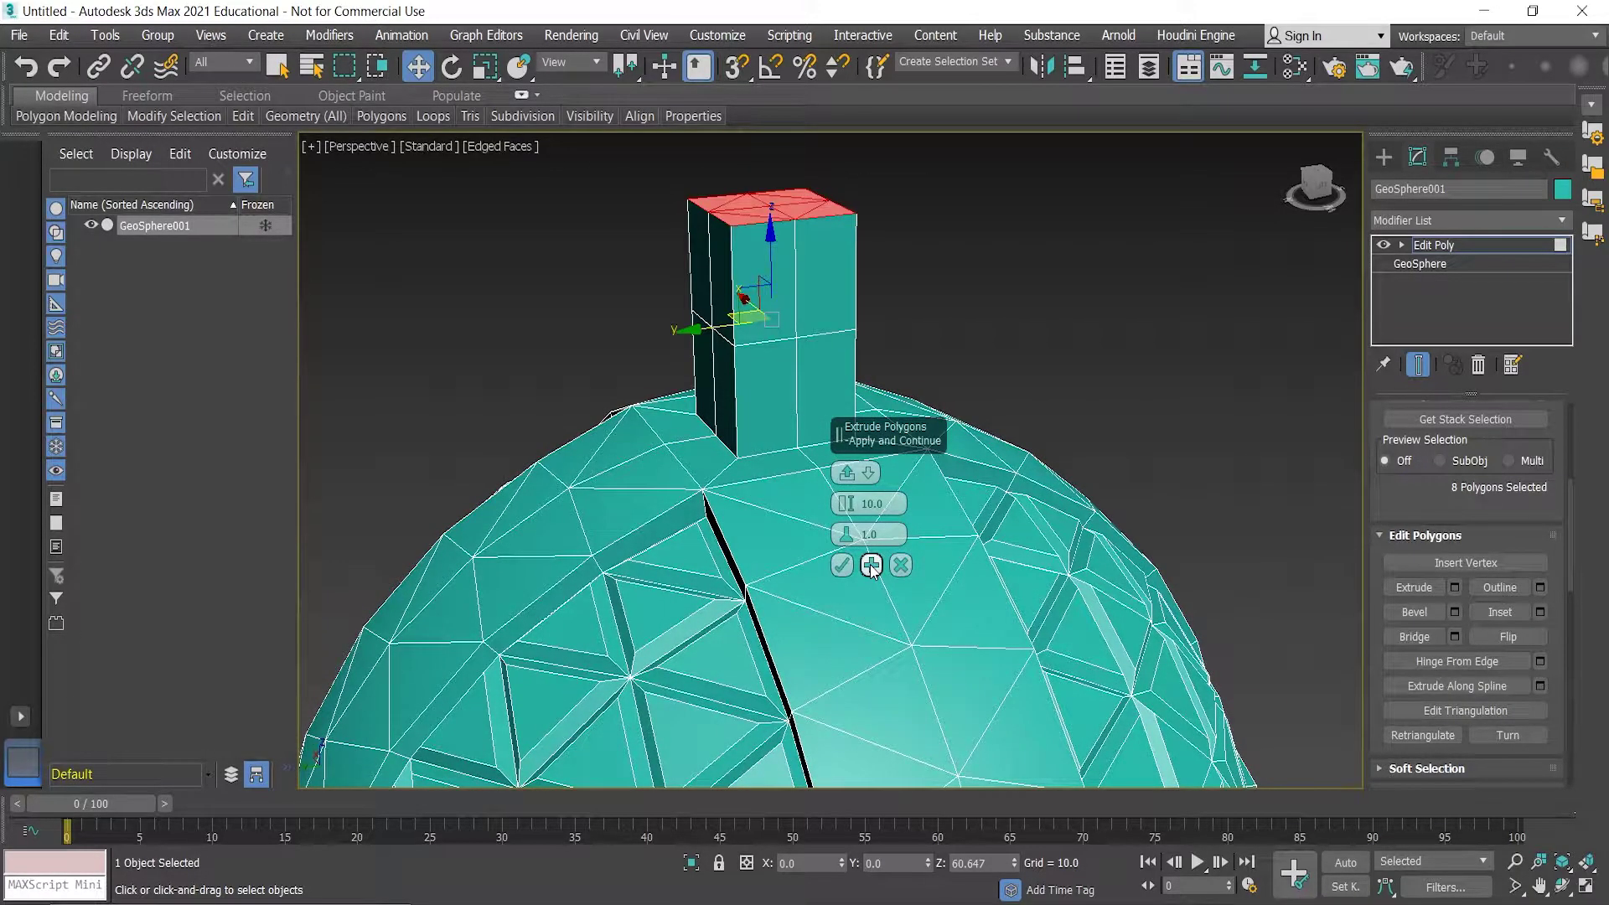
{"action": "left_click", "coordinate": [872, 566]}
{"action": "left_click", "coordinate": [872, 566]}
{"action": "scroll", "coordinate": [989, 330], "scroll_direction": "down", "scroll_amount": 8}
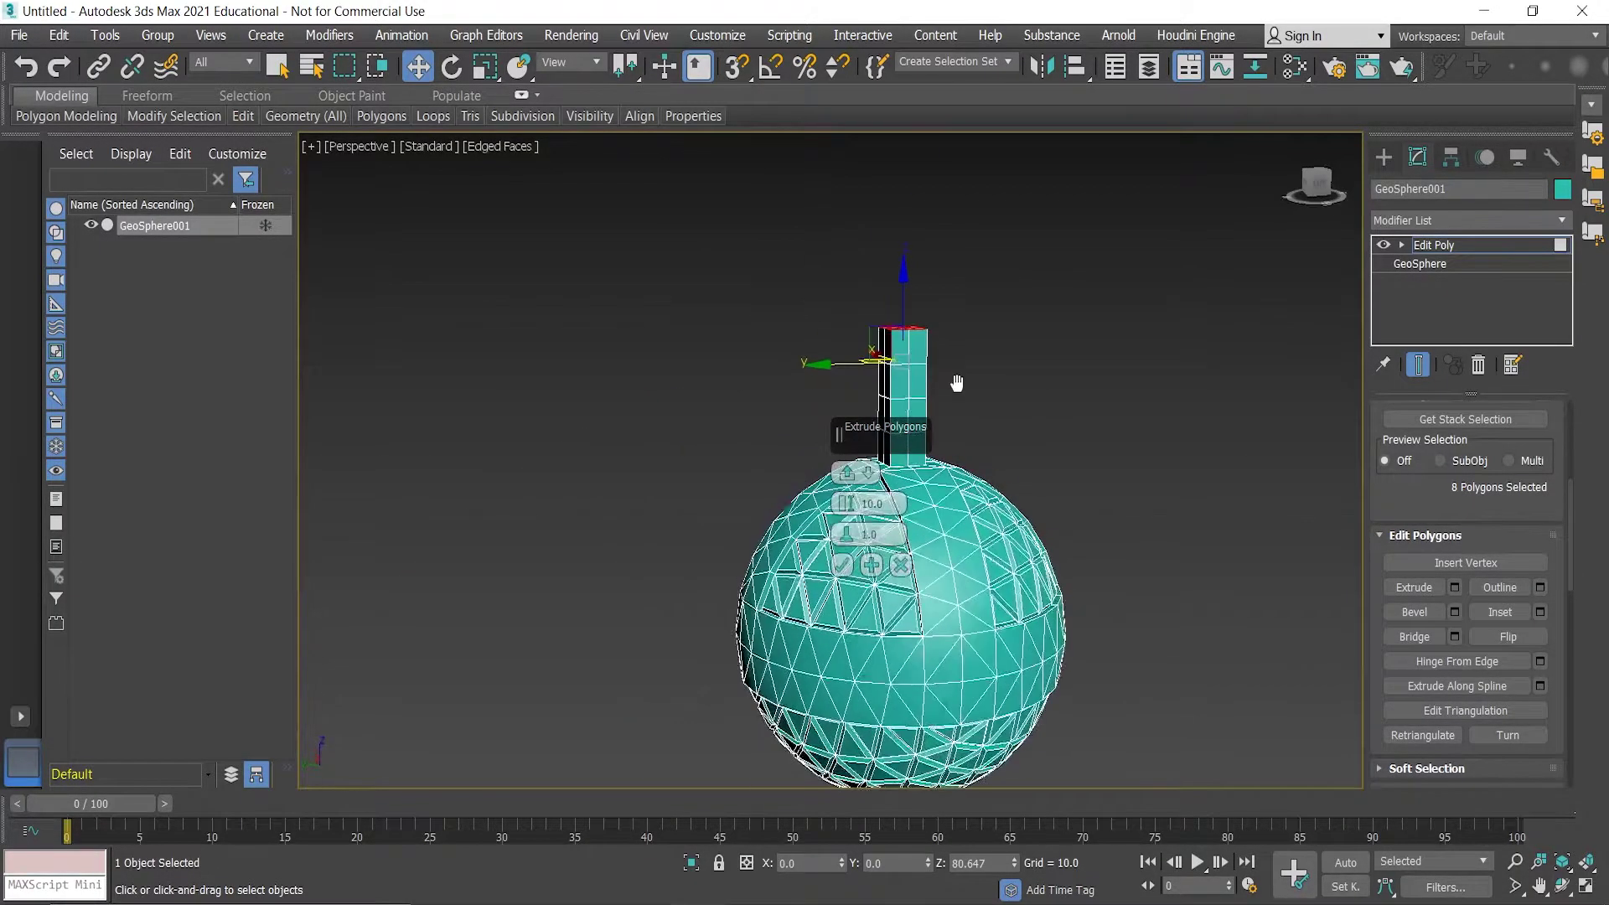
{"action": "scroll", "coordinate": [956, 383], "scroll_direction": "up", "scroll_amount": 4}
{"action": "middle_click_drag", "start_coordinate": [976, 349], "coordinate": [979, 392]}
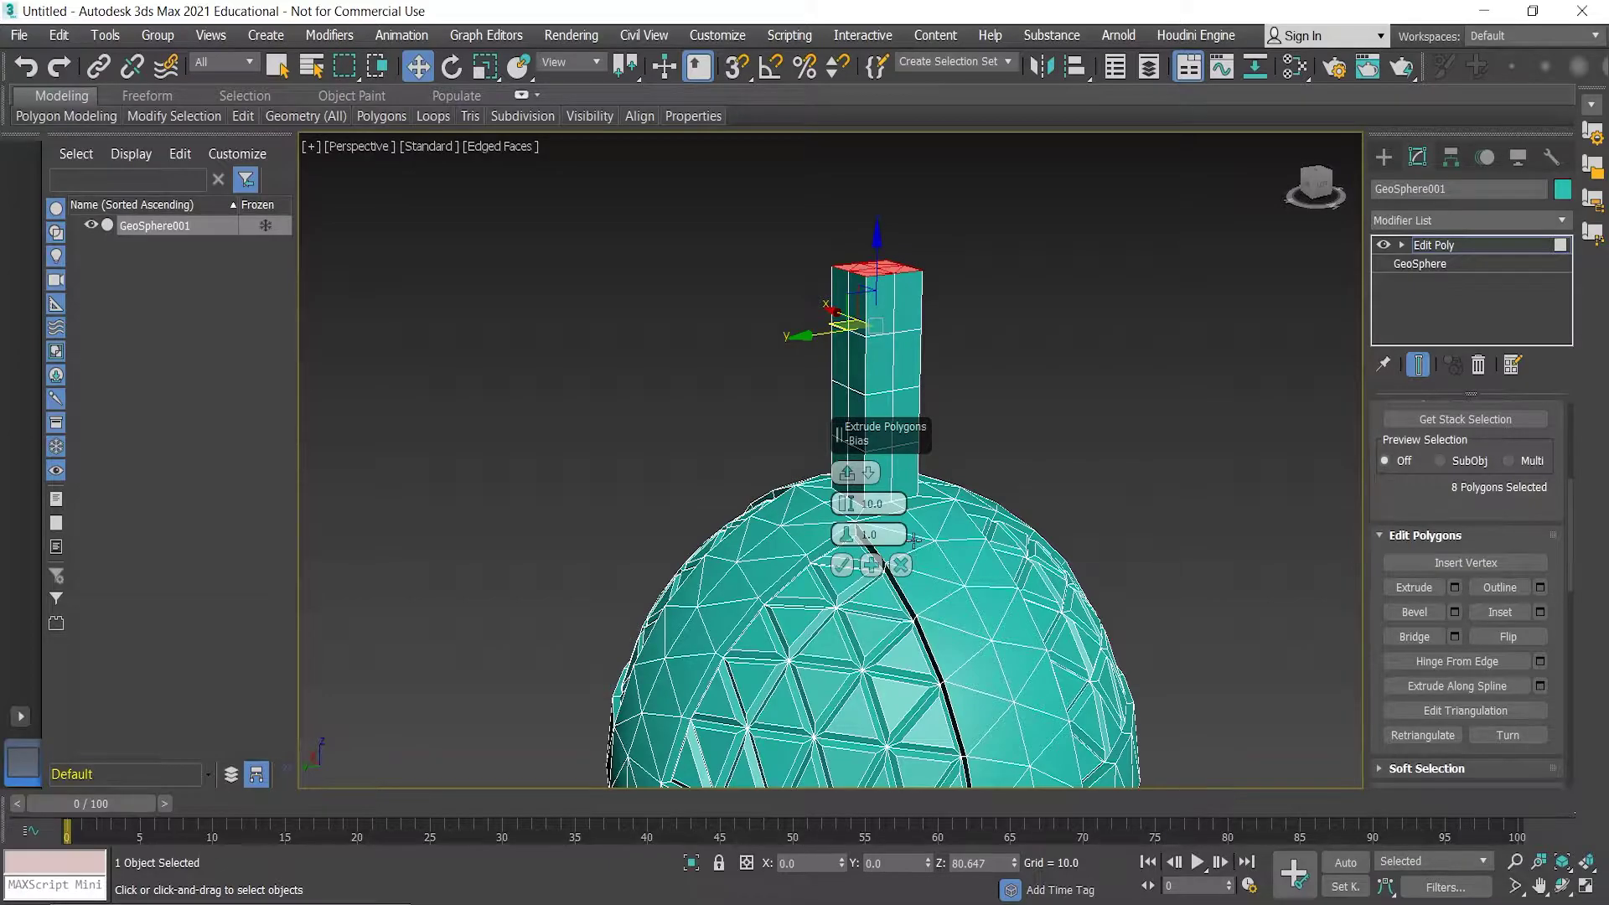
{"action": "middle_click_drag", "start_coordinate": [998, 445], "coordinate": [854, 582], "text": "alt"}
{"action": "left_click", "coordinate": [841, 566]}
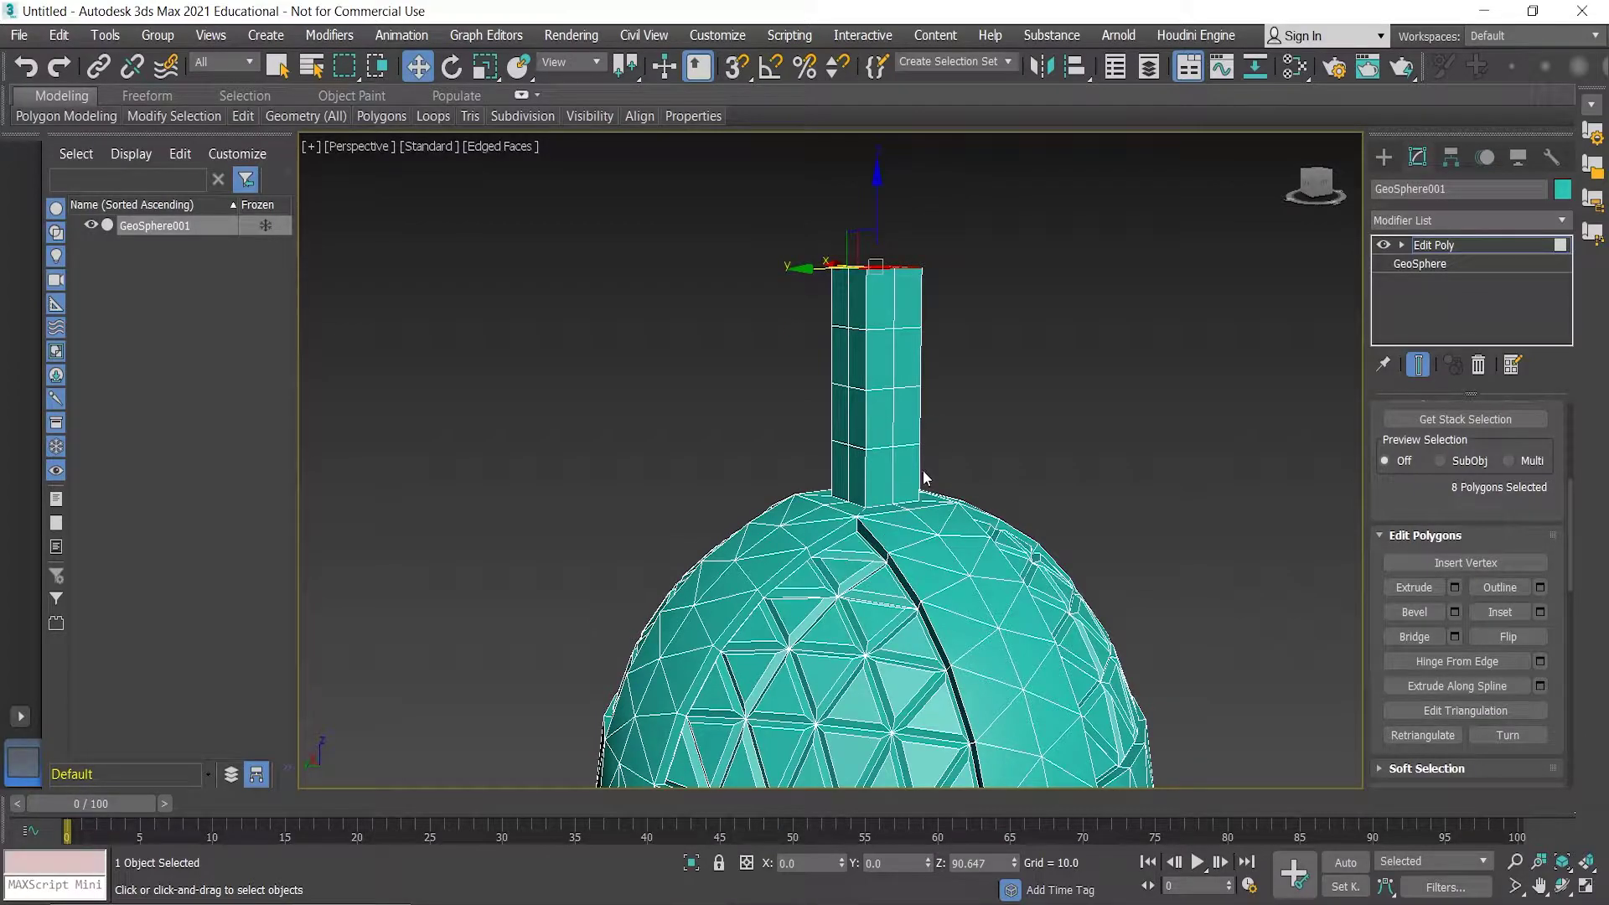
- Select four side polygons on the post's third segment from the sphere, two on each of two opposite sides
{"action": "middle_click_drag", "start_coordinate": [989, 399], "coordinate": [845, 362], "text": "alt"}
{"action": "left_click", "coordinate": [844, 356]}
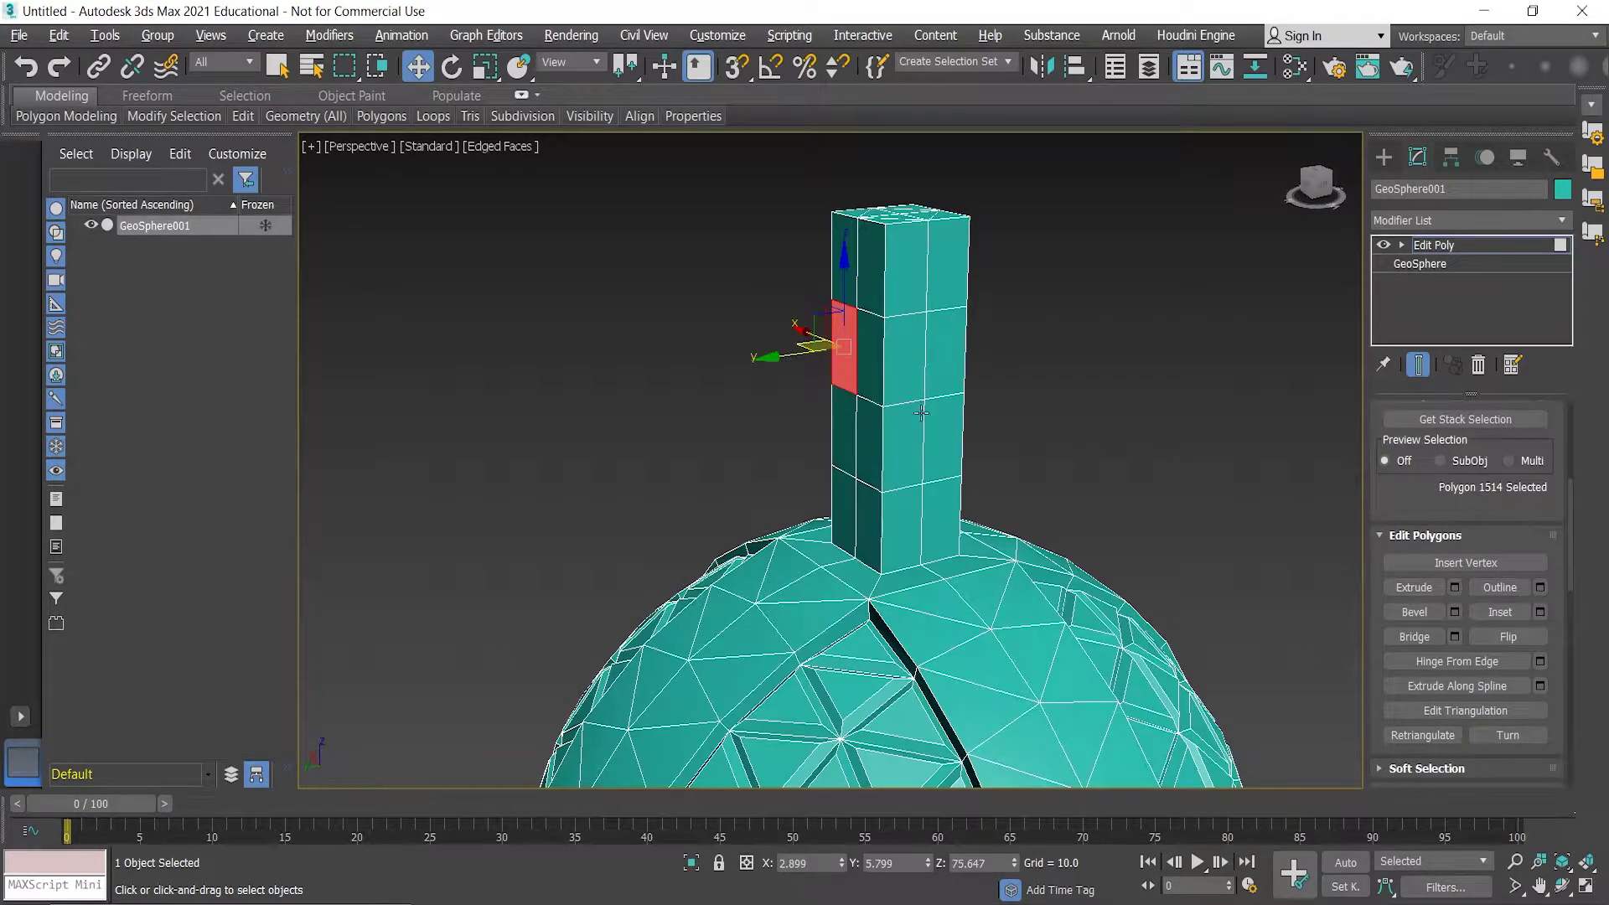
{"action": "left_click", "coordinate": [866, 359], "text": "ctrl"}
{"action": "middle_click_drag", "start_coordinate": [1042, 384], "coordinate": [1278, 186], "text": "alt"}
{"action": "mouse_move", "coordinate": [1017, 383]}
{"action": "middle_mouse_down", "text": "alt"}
{"action": "mouse_move", "coordinate": [1088, 423]}
{"action": "mouse_move", "coordinate": [912, 377]}
{"action": "mouse_move", "coordinate": [1042, 395]}
{"action": "middle_mouse_up", "text": "alt"}
{"action": "left_click", "coordinate": [839, 361]}
{"action": "left_click", "coordinate": [876, 360], "text": "ctrl"}
{"action": "left_click", "coordinate": [913, 373], "text": "ctrl"}
{"action": "left_click", "coordinate": [949, 379], "text": "ctrl"}
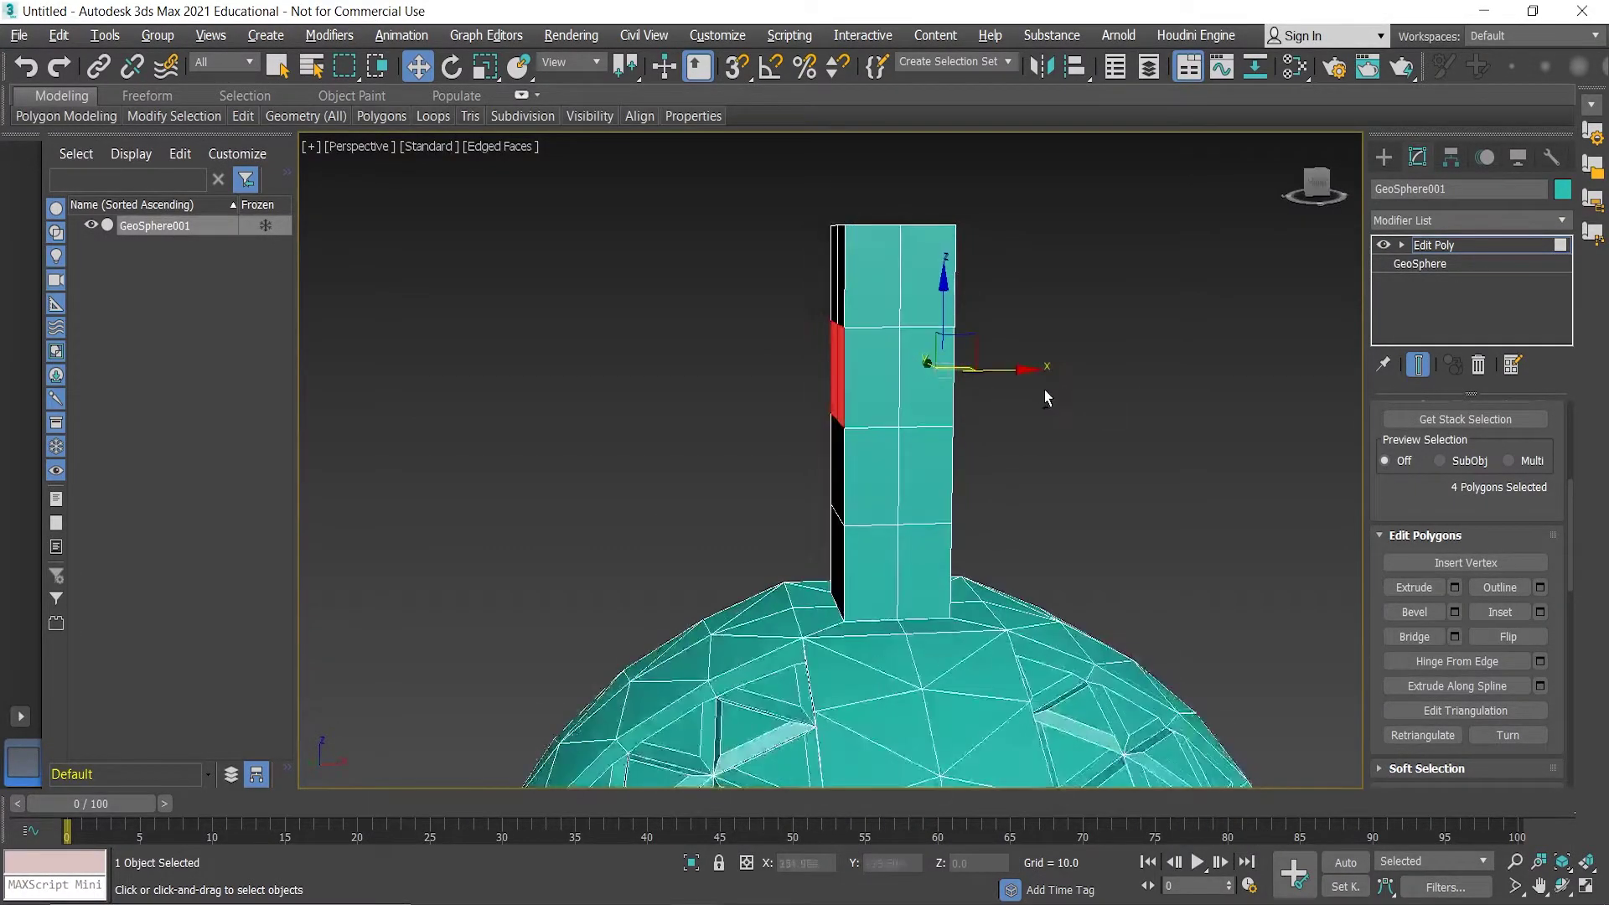
- Extrude the selected side polygons by 10.0 to form the arms of the cross and clear the selection
{"action": "left_click", "coordinate": [1459, 586]}
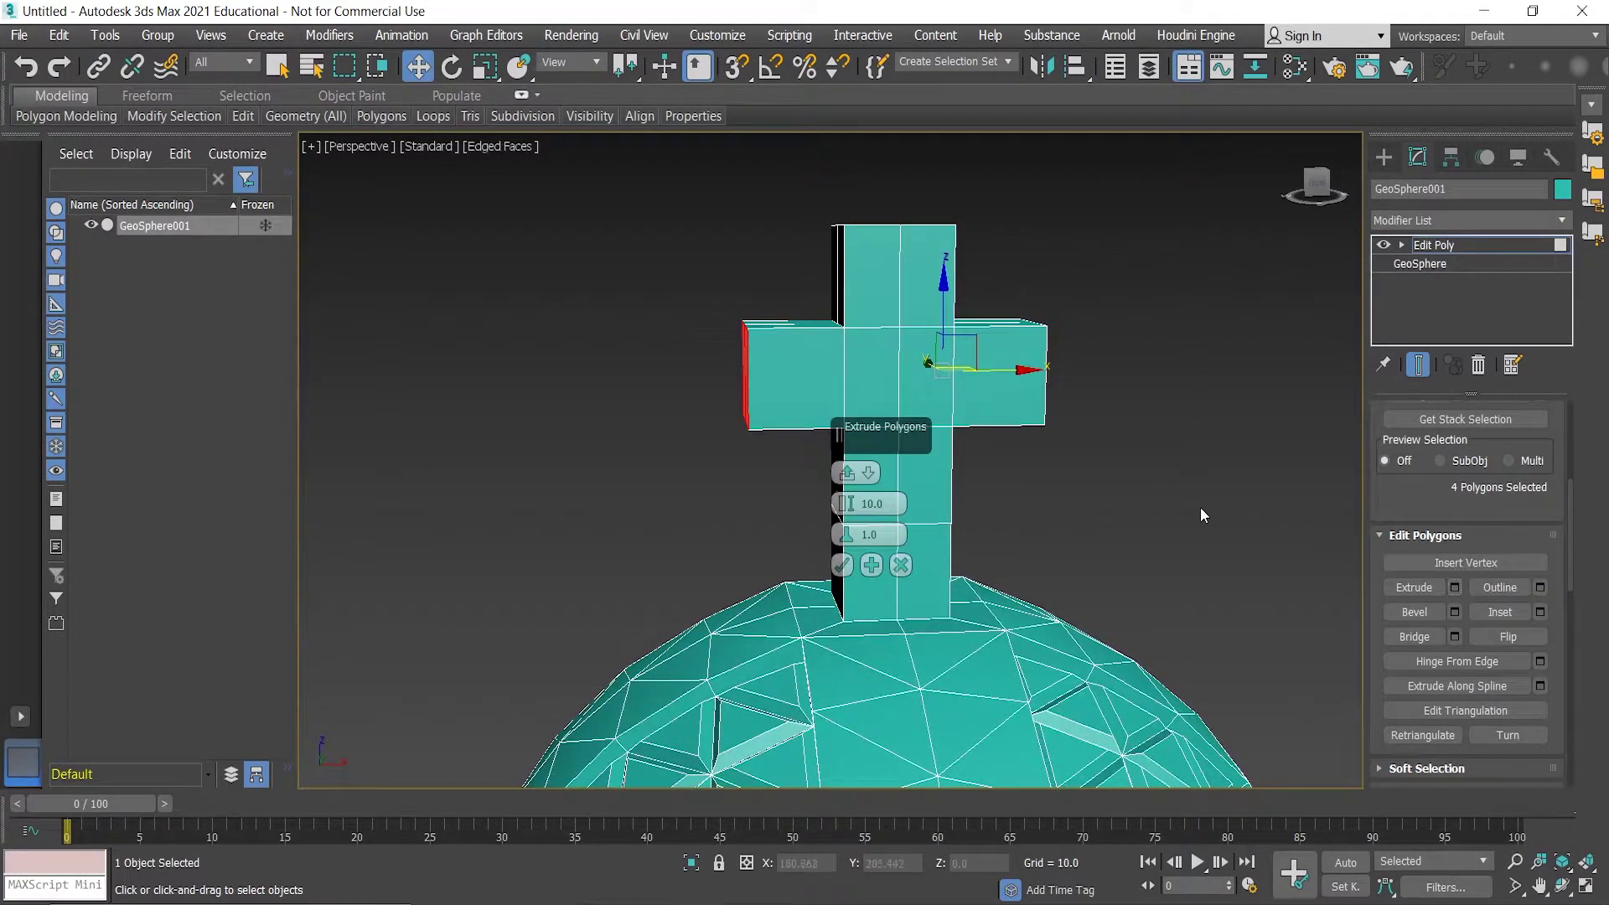
{"action": "left_click", "coordinate": [842, 565]}
{"action": "left_click", "coordinate": [1046, 486]}
{"action": "scroll", "coordinate": [1046, 486], "scroll_direction": "down", "scroll_amount": 5}
{"action": "middle_click_drag", "start_coordinate": [1046, 486], "coordinate": [964, 425]}
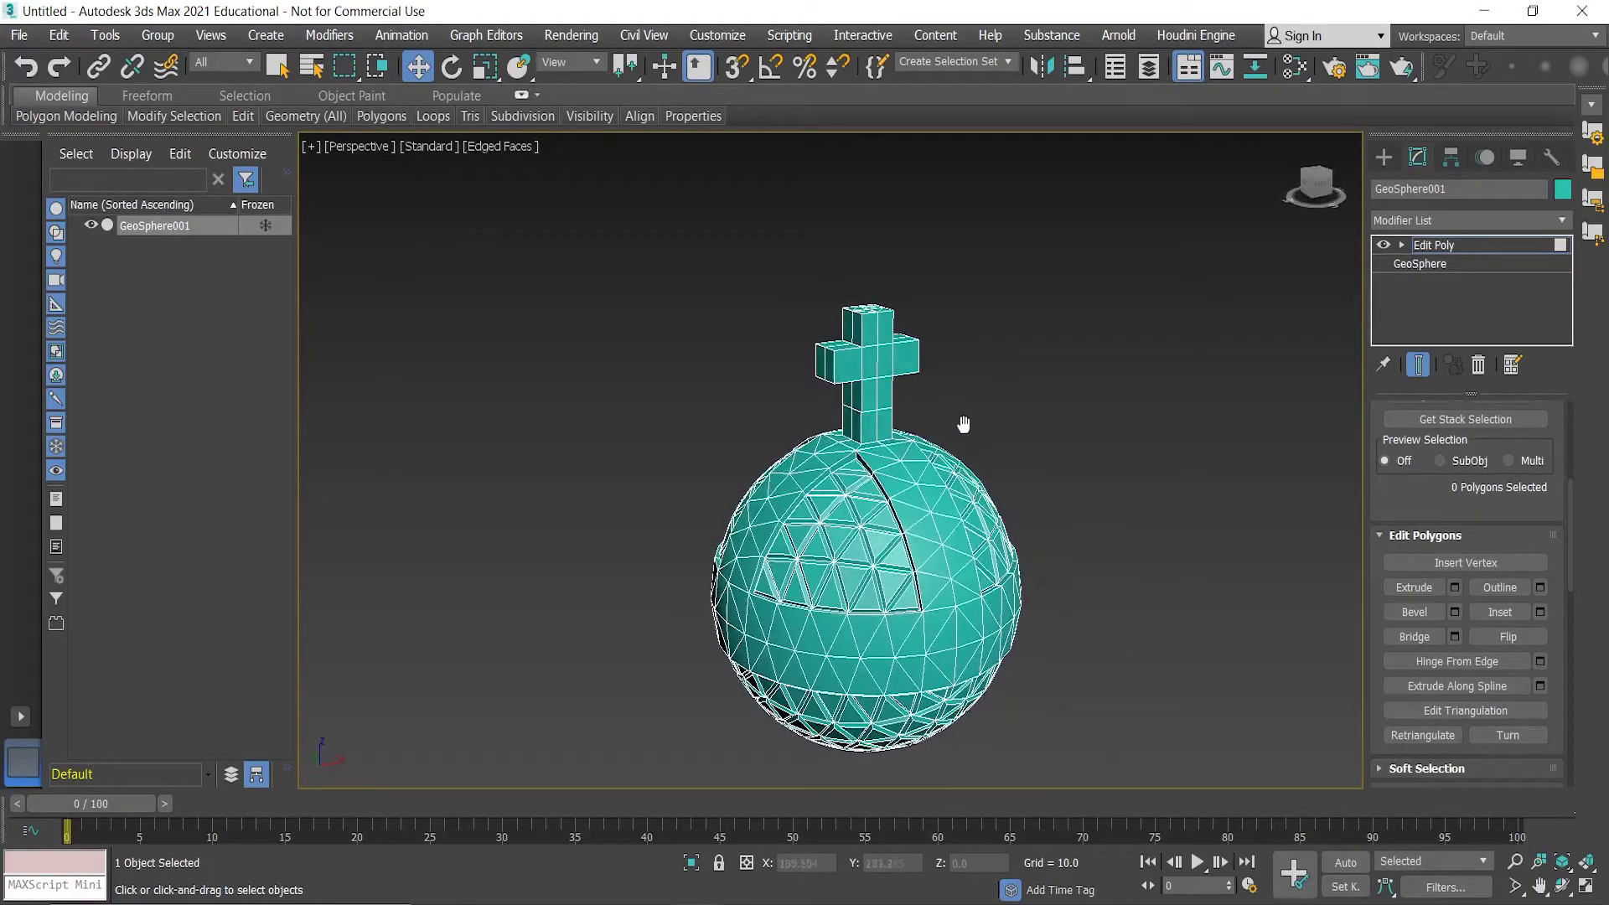
- Hide the edged faces and examine the shape of the cross on top of the sphere
{"action": "key", "text": "F4"}
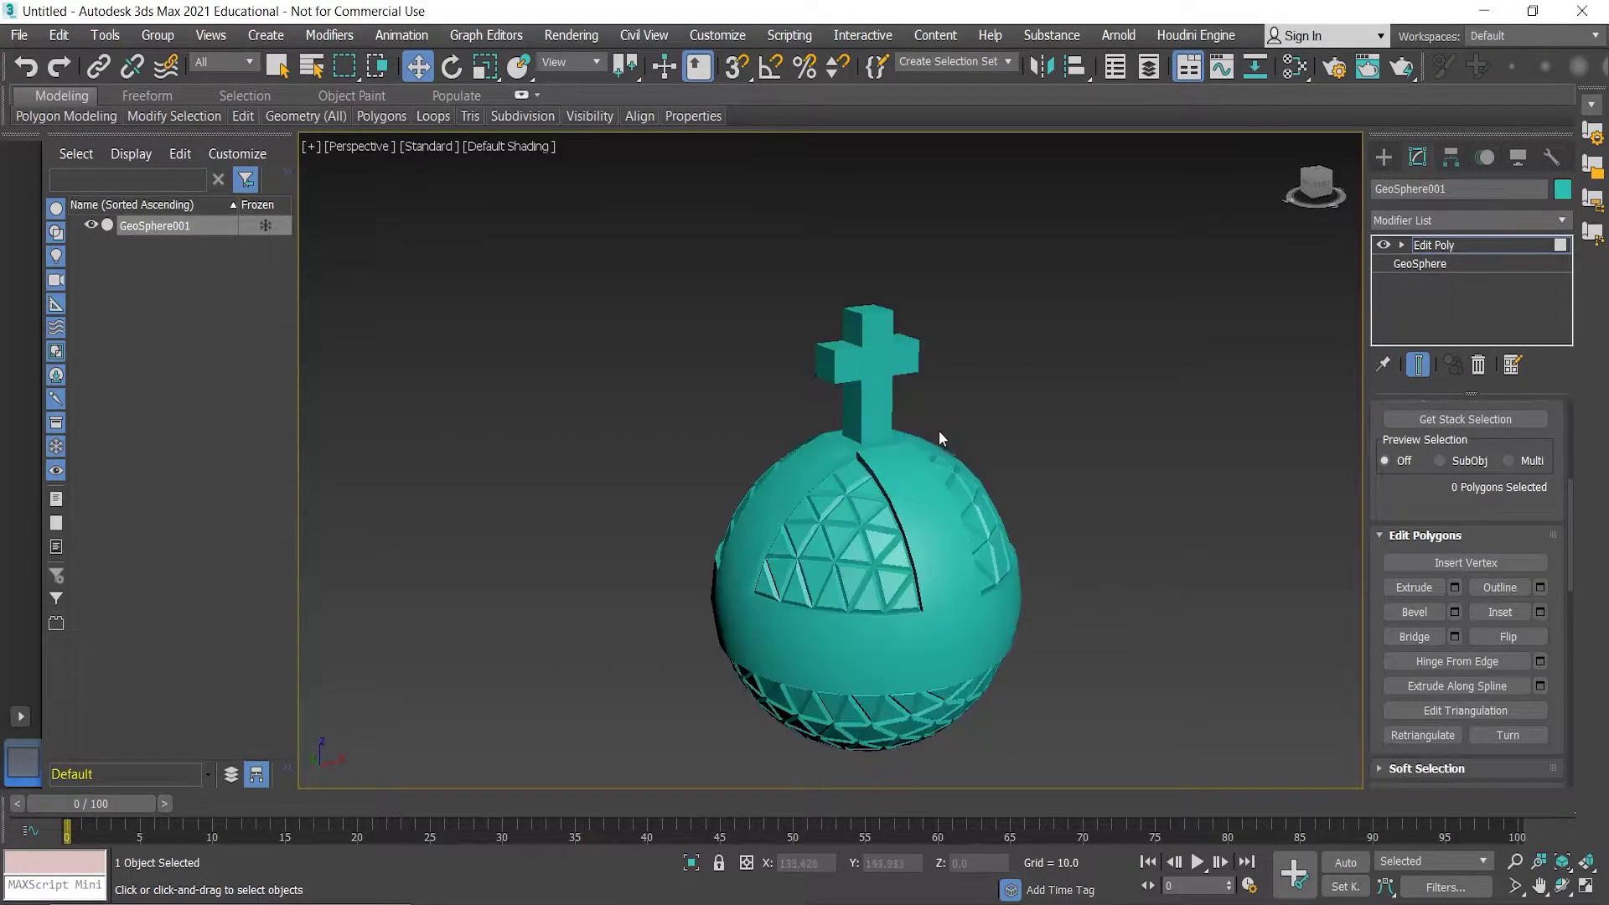
{"action": "middle_click_drag", "start_coordinate": [953, 435], "coordinate": [997, 427], "text": "alt"}
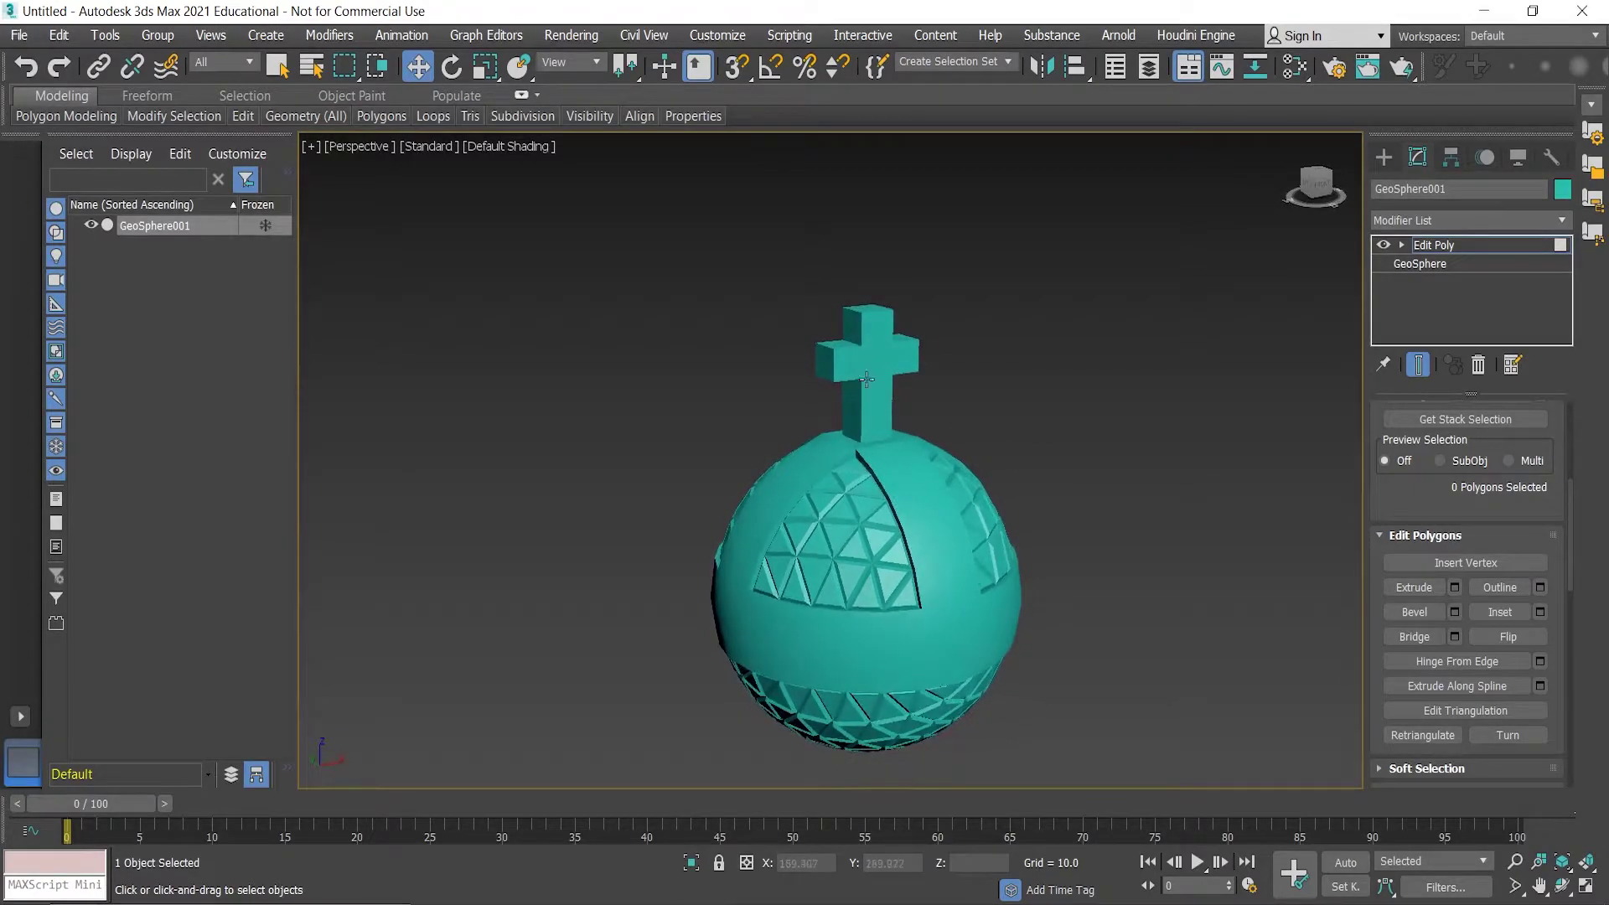
{"action": "scroll", "coordinate": [885, 386], "scroll_direction": "up", "scroll_amount": 3}
{"action": "scroll", "coordinate": [884, 386], "scroll_direction": "up", "scroll_amount": 2}
{"action": "middle_click_drag", "start_coordinate": [870, 406], "coordinate": [867, 420], "text": "alt"}
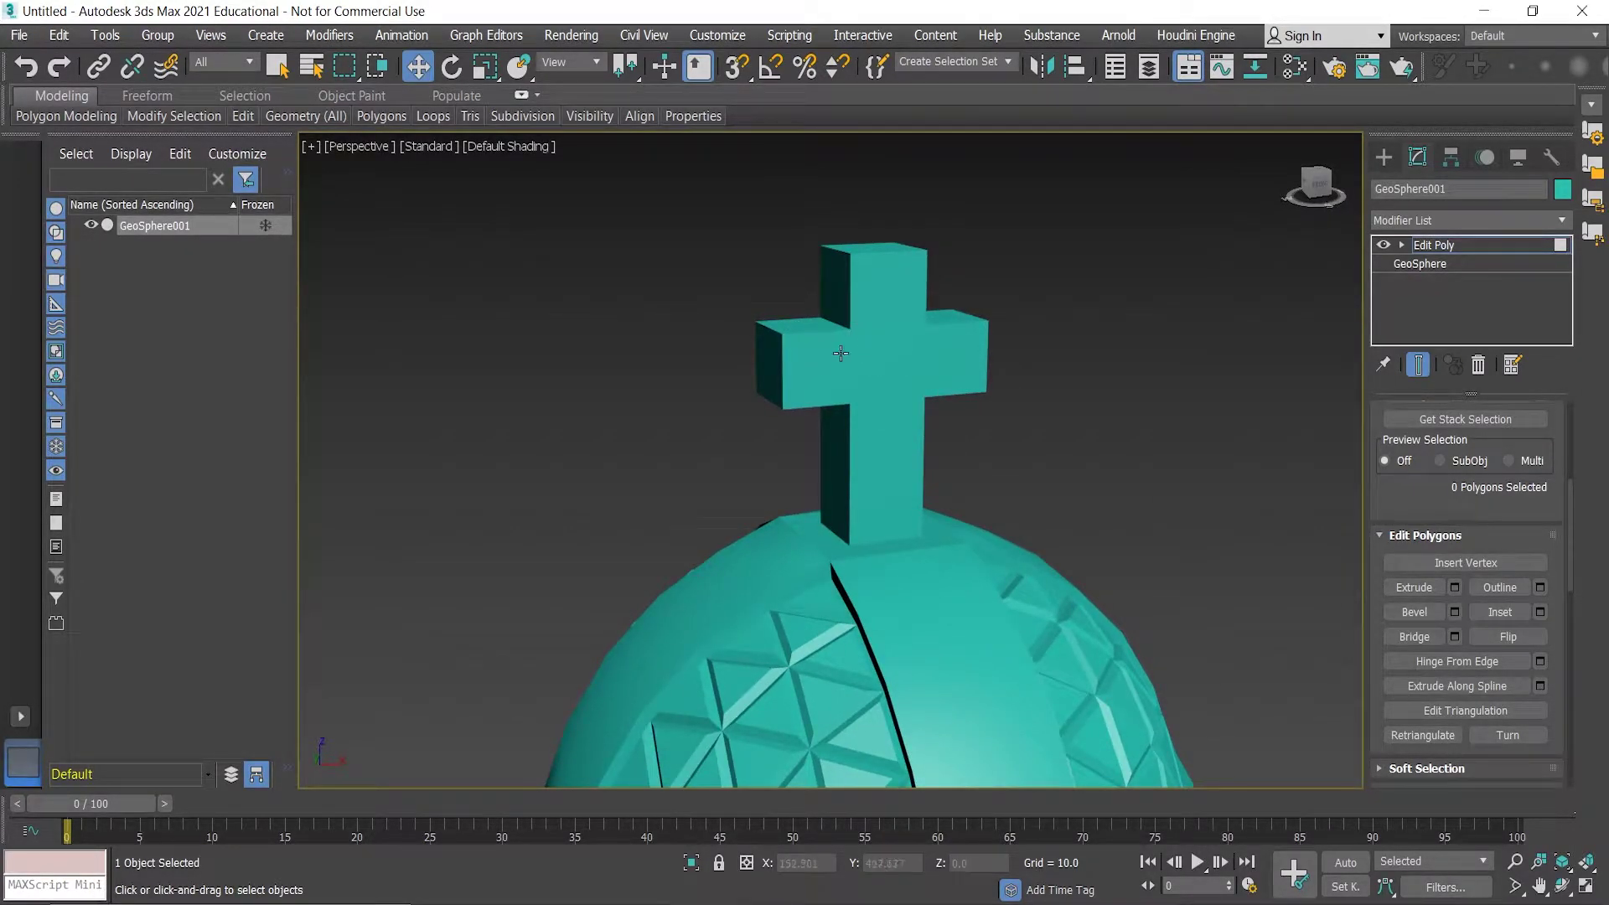
{"action": "scroll", "coordinate": [789, 338], "scroll_direction": "up", "scroll_amount": 2}
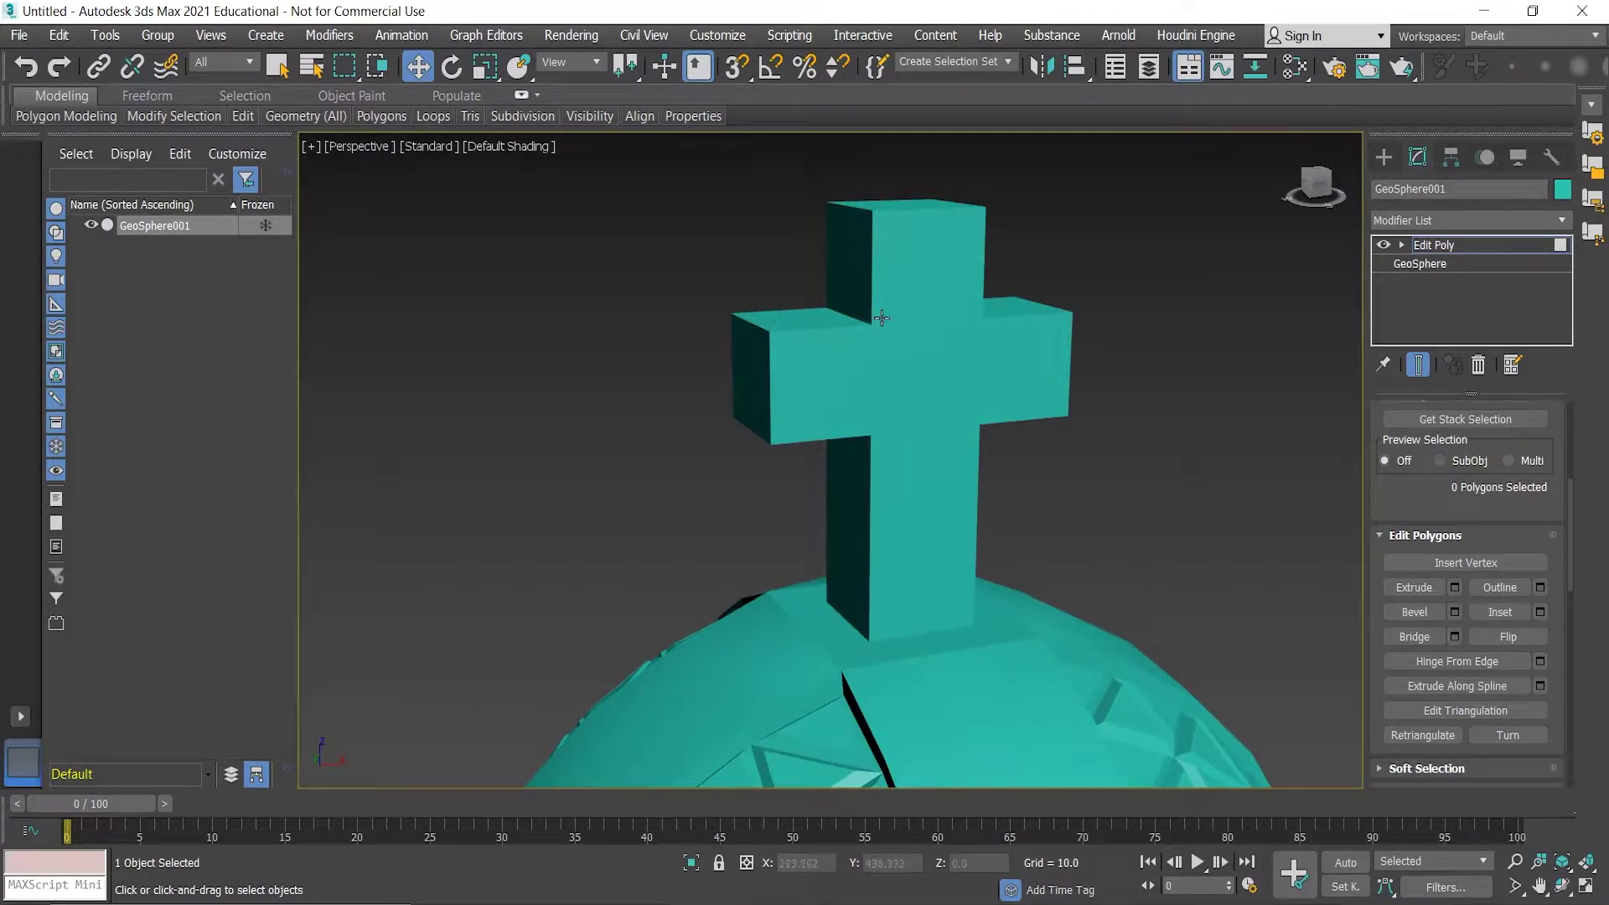
- Create a plane about 1213 long and 1459 wide around the sphere
{"action": "scroll", "coordinate": [890, 355], "scroll_direction": "down", "scroll_amount": 3}
{"action": "middle_click_drag", "start_coordinate": [889, 355], "coordinate": [973, 375], "text": "alt"}
{"action": "scroll", "coordinate": [880, 341], "scroll_direction": "down", "scroll_amount": 2}
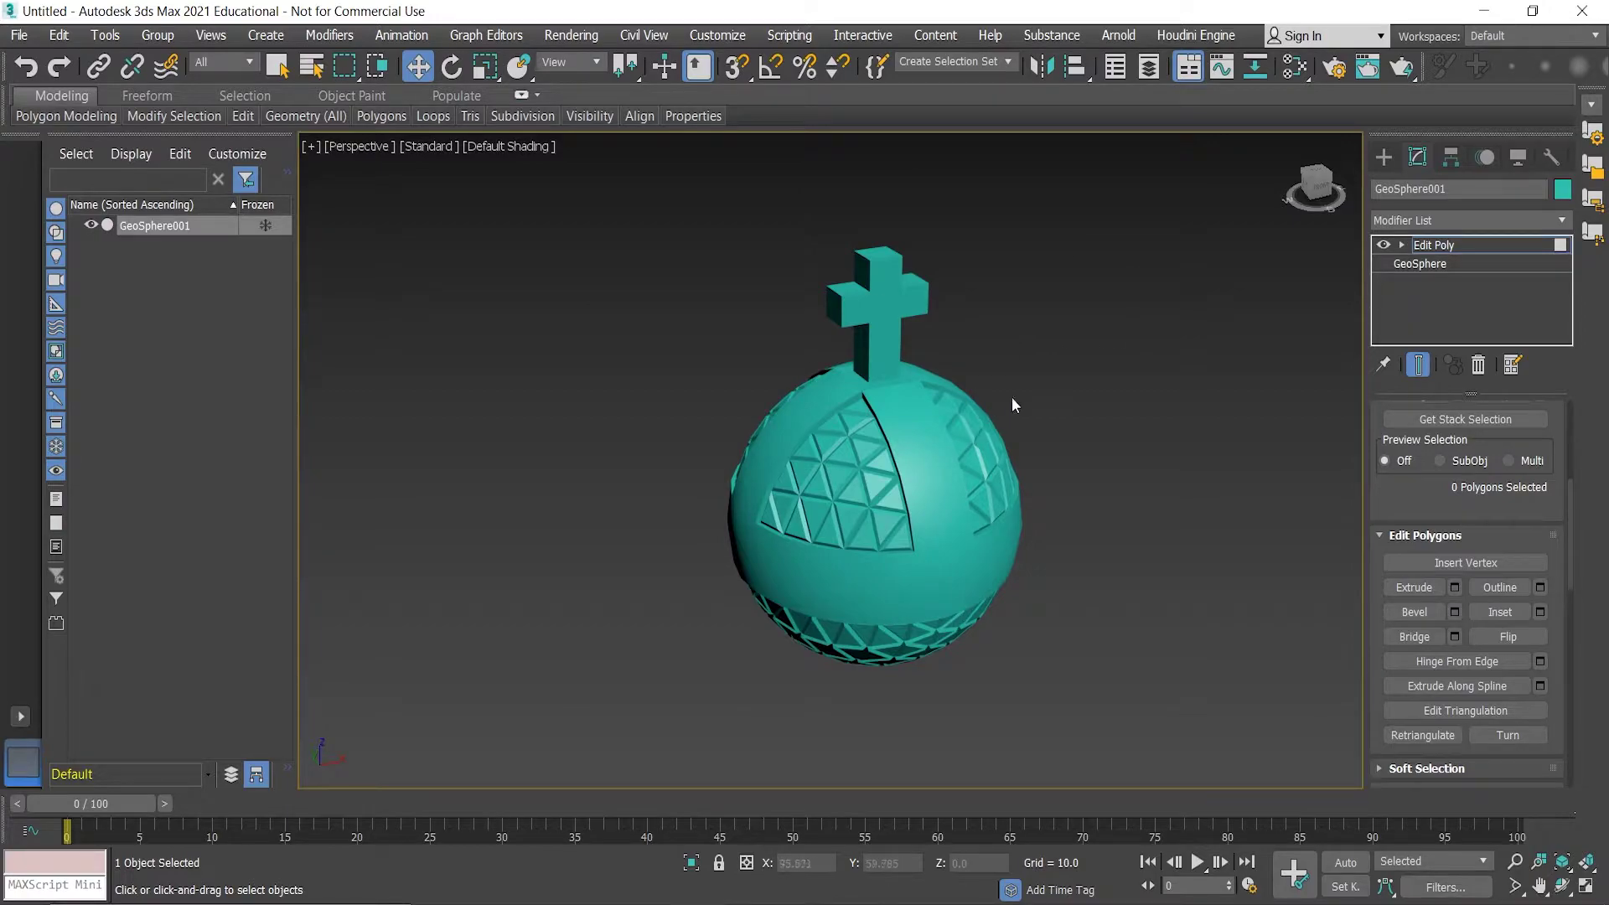
{"action": "middle_click_drag", "start_coordinate": [1083, 337], "coordinate": [1069, 426], "text": "alt"}
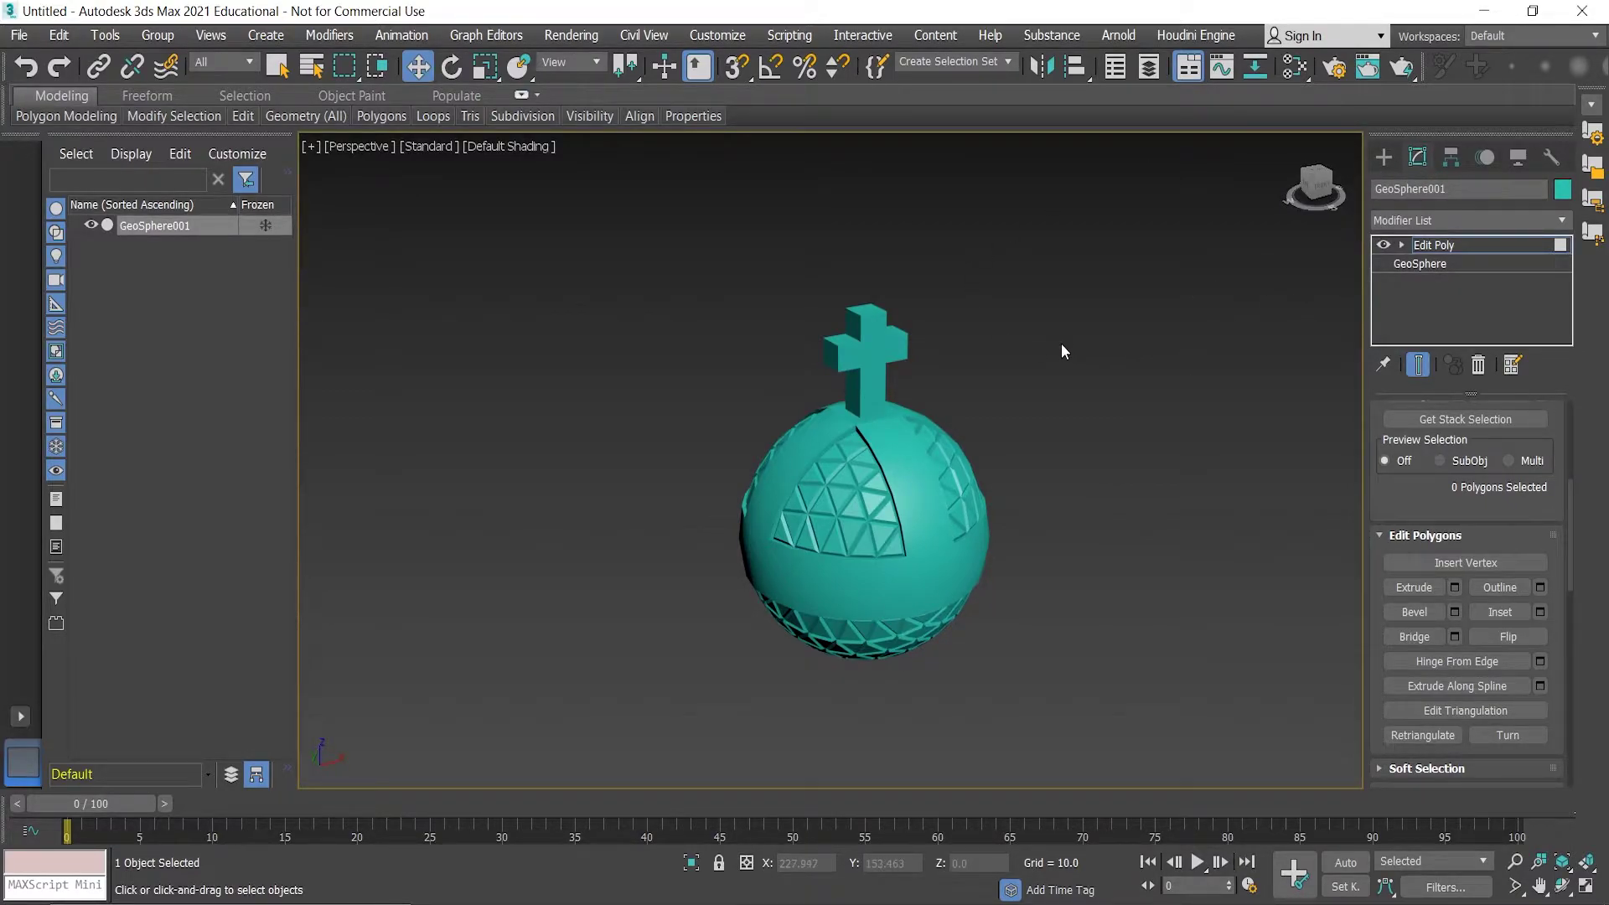
{"action": "left_click", "coordinate": [1383, 157]}
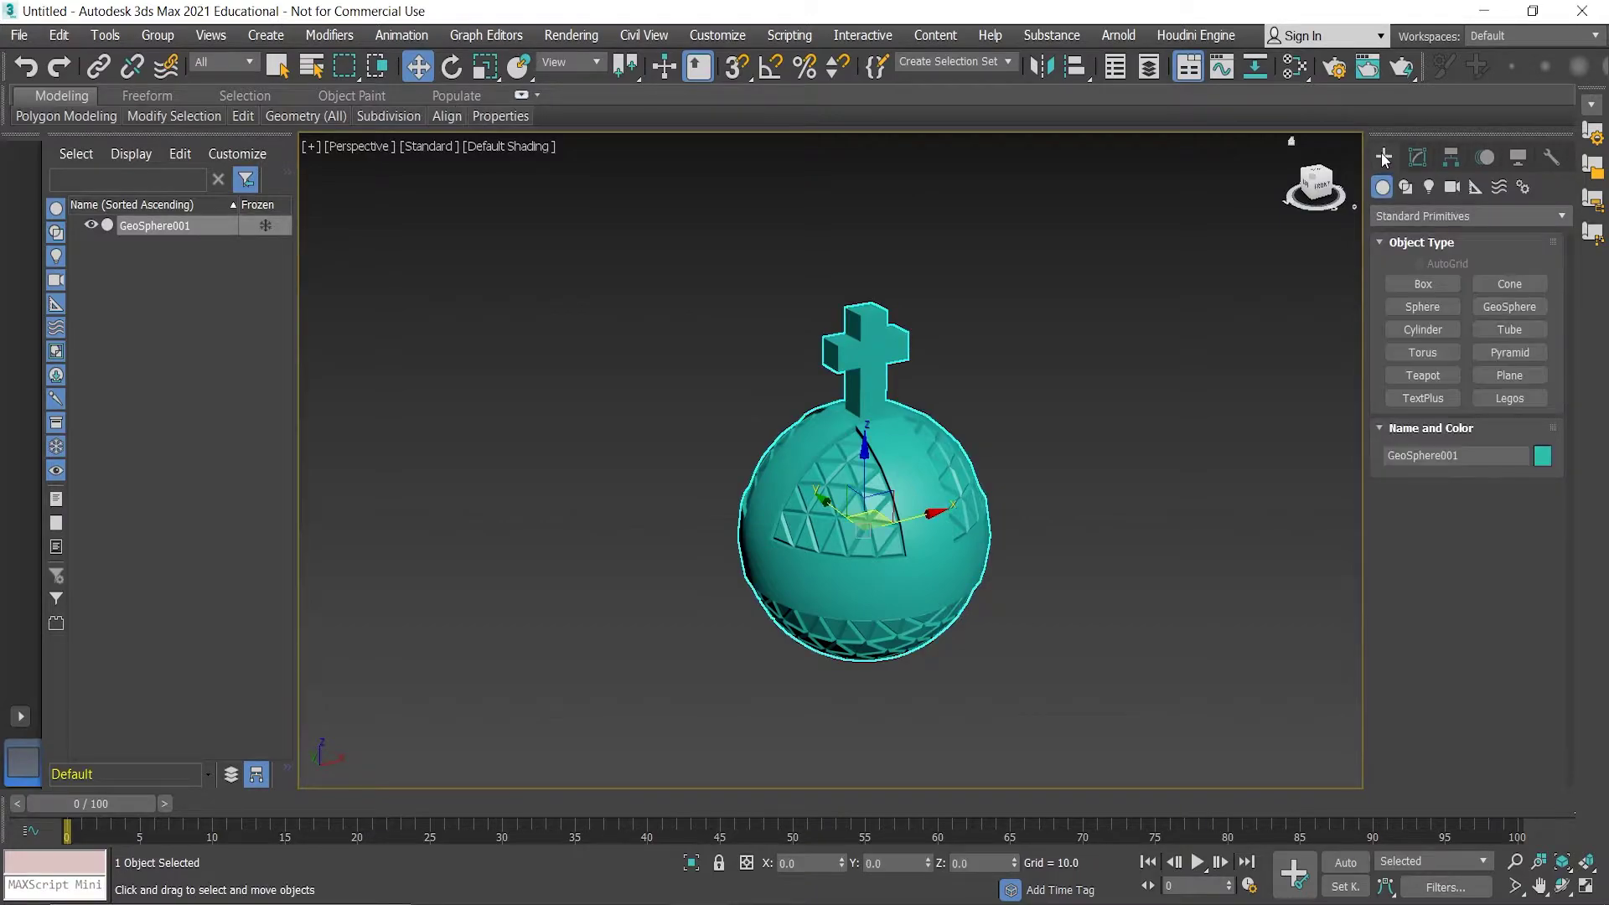
{"action": "left_click", "coordinate": [1529, 375]}
{"action": "scroll", "coordinate": [1204, 434], "scroll_direction": "down", "scroll_amount": 3}
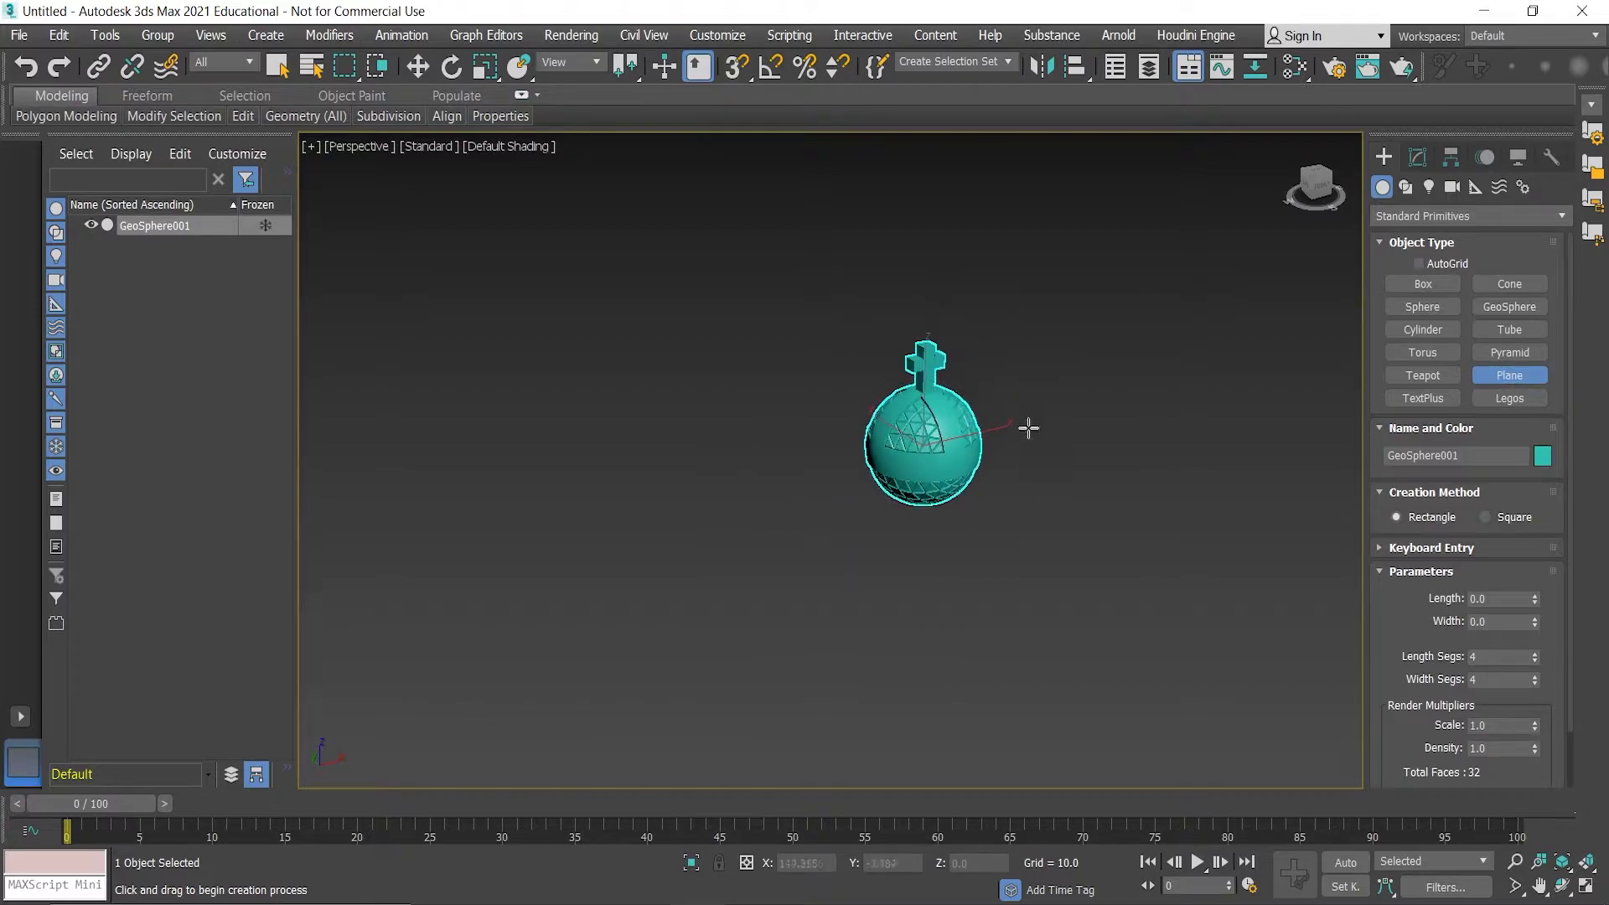
{"action": "scroll", "coordinate": [687, 454], "scroll_direction": "down", "scroll_amount": 3}
{"action": "left_click_drag", "start_coordinate": [471, 403], "coordinate": [1332, 463]}
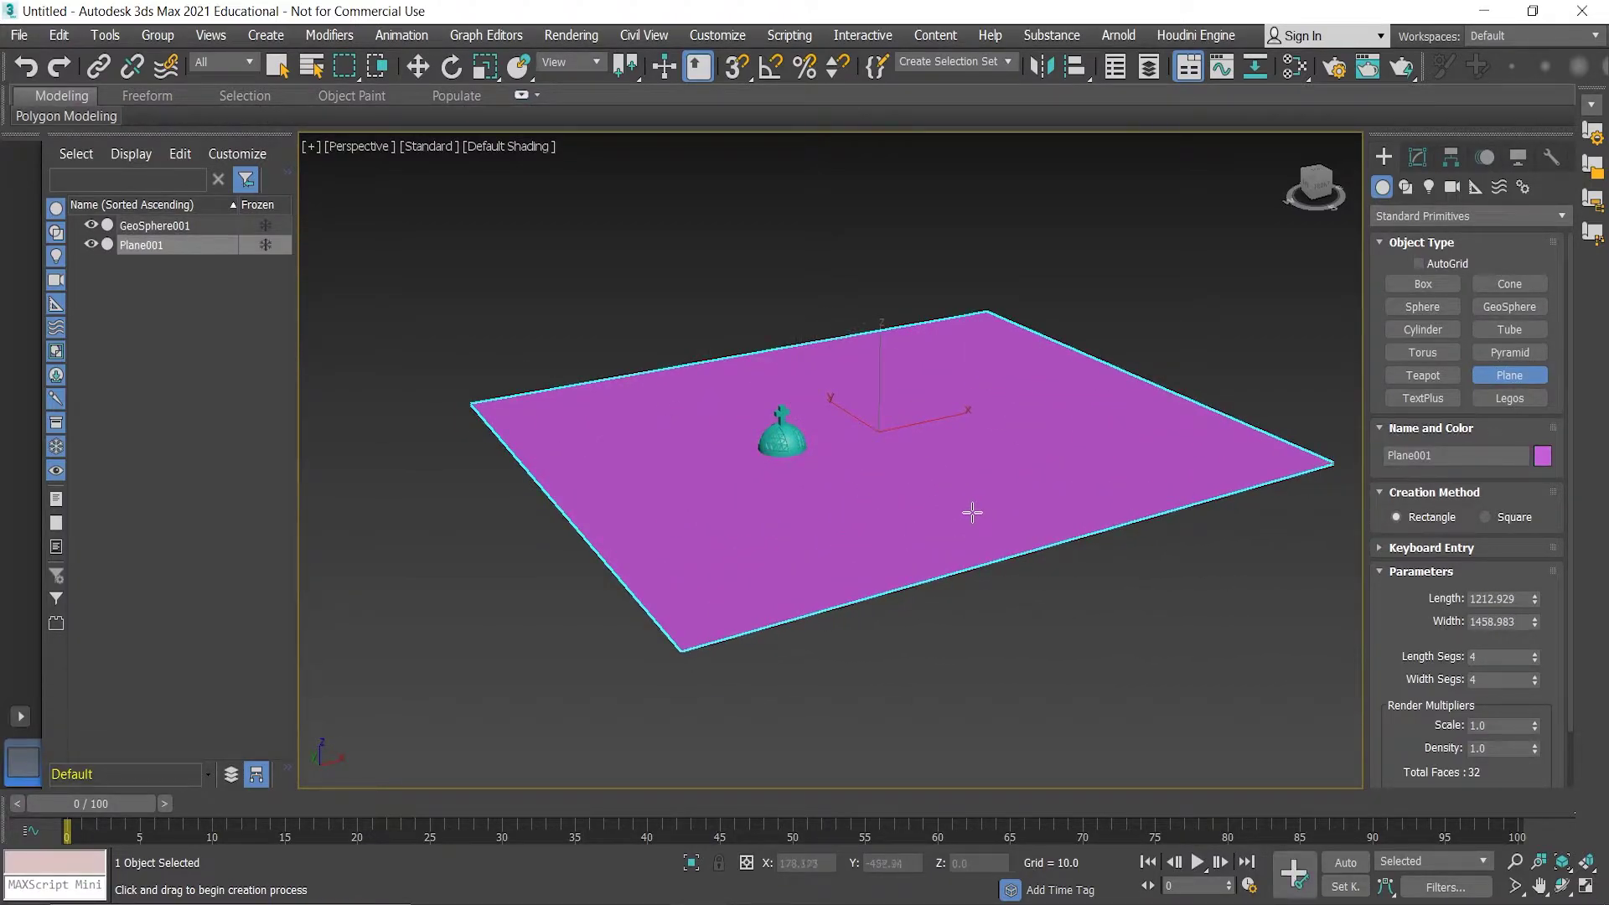
- Move the plane about 159 units back along X and lower it about 62 units to lie beneath the sphere
{"action": "key", "text": "w"}
{"action": "left_click_drag", "start_coordinate": [950, 416], "coordinate": [882, 426]}
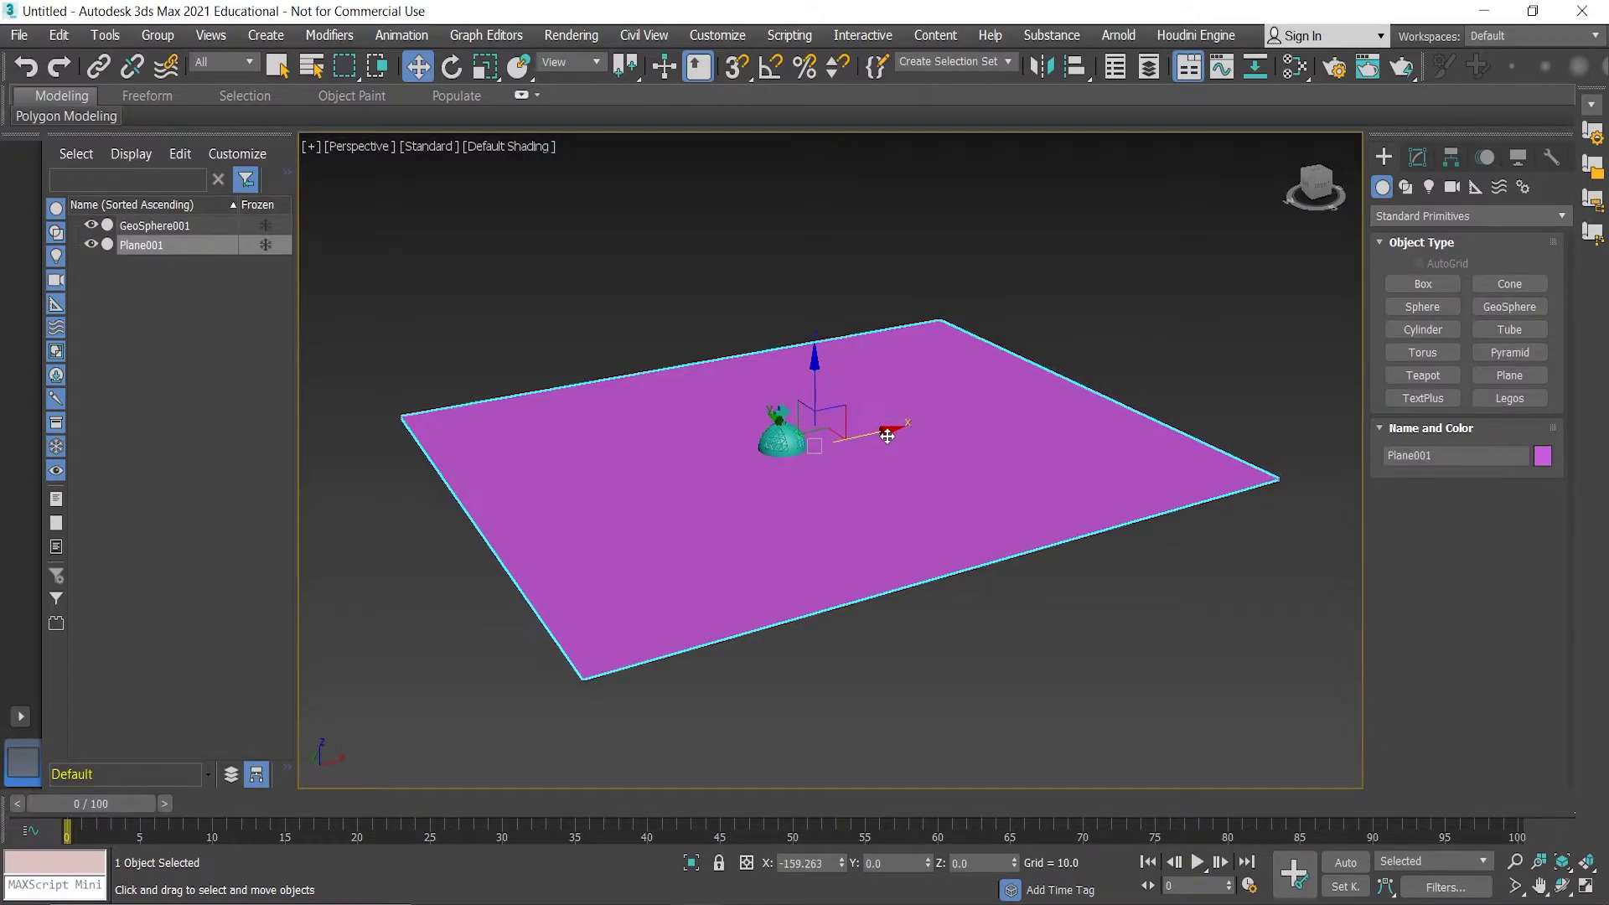
{"action": "left_click_drag", "start_coordinate": [816, 369], "coordinate": [819, 396]}
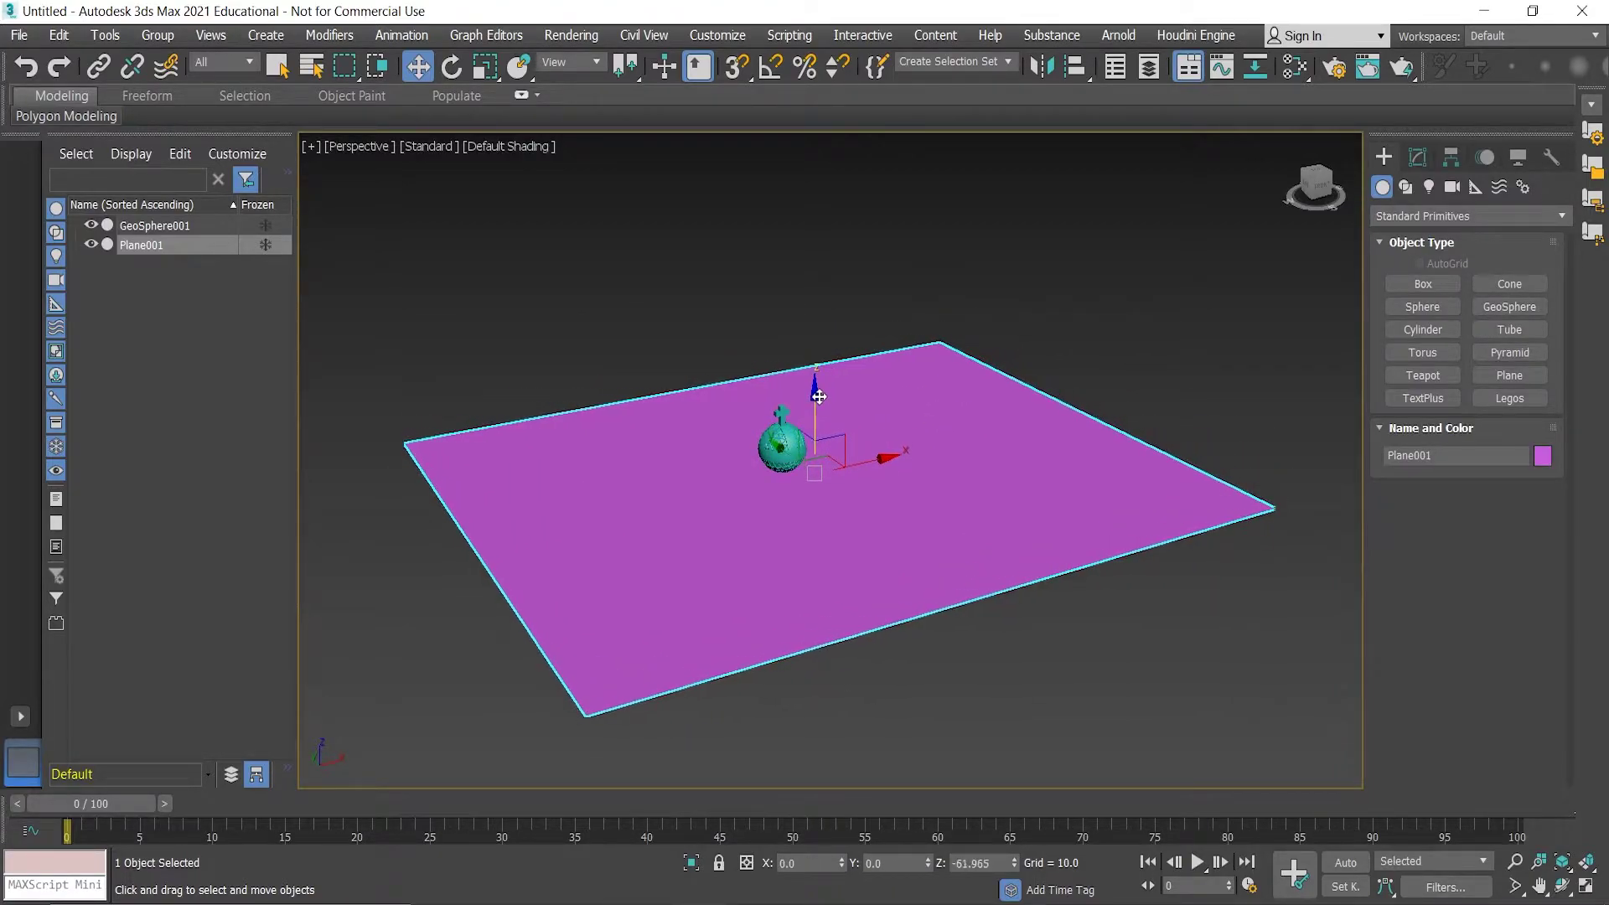
{"action": "scroll", "coordinate": [788, 494], "scroll_direction": "up", "scroll_amount": 2}
{"action": "mouse_move", "coordinate": [844, 503]}
{"action": "middle_mouse_down", "text": "alt"}
{"action": "mouse_move", "coordinate": [843, 470]}
{"action": "mouse_move", "coordinate": [847, 535]}
{"action": "mouse_move", "coordinate": [832, 513]}
{"action": "middle_mouse_up", "text": "alt"}
{"action": "scroll", "coordinate": [840, 539], "scroll_direction": "down", "scroll_amount": 2}
- Scale the plane uniformly to about 402 percent and rotate it slightly around the Z axis
{"action": "key", "text": "r"}
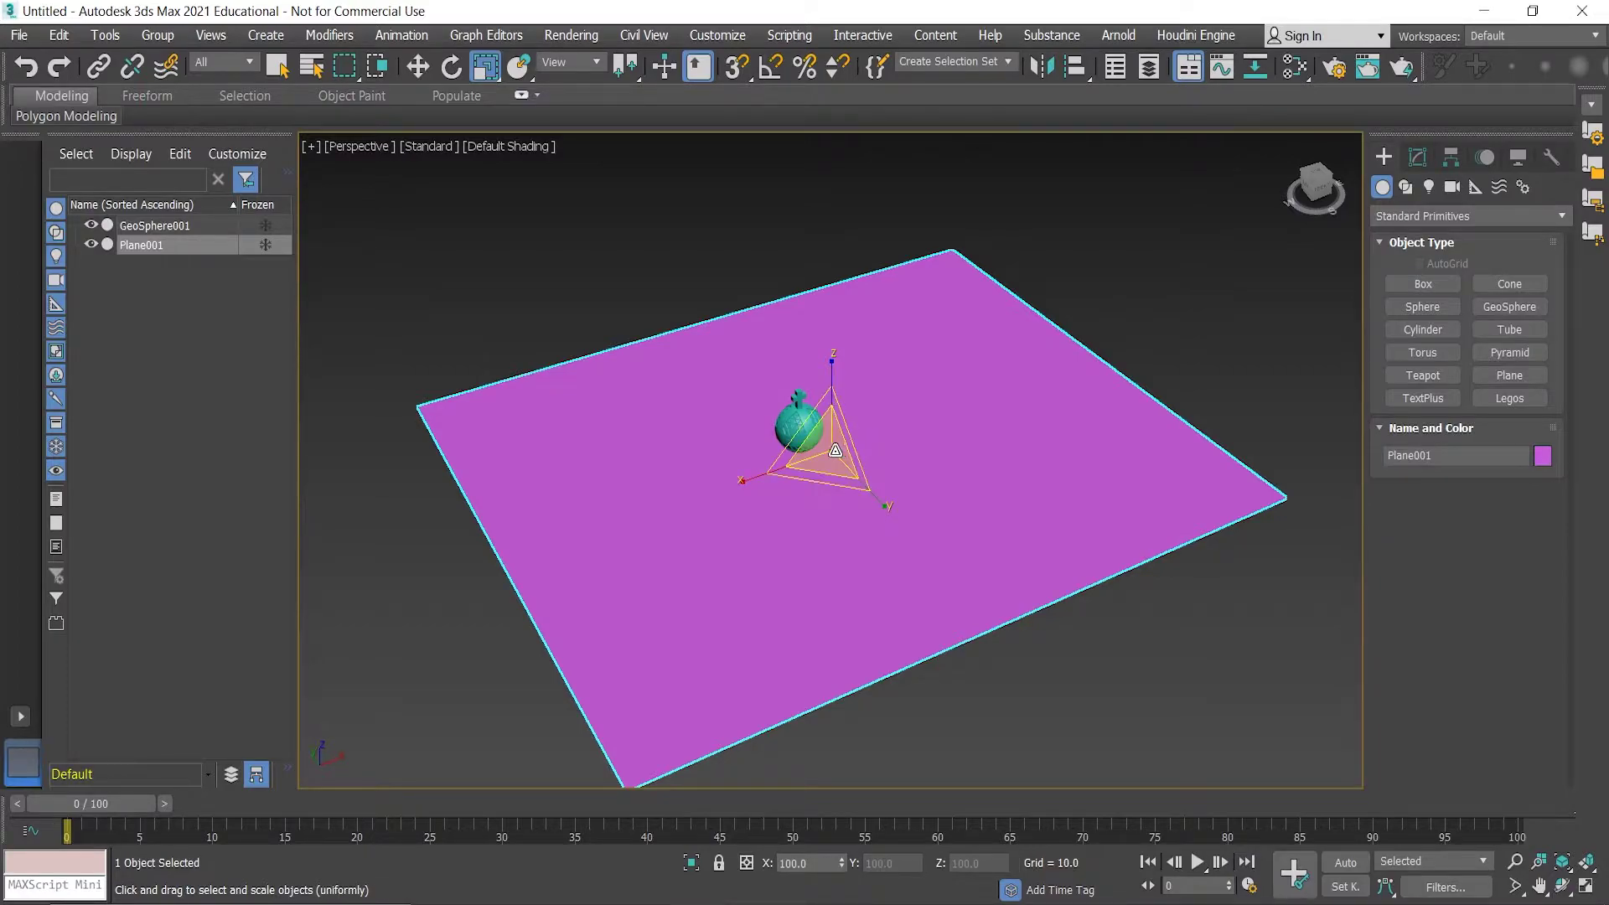
{"action": "mouse_move", "coordinate": [830, 446]}
{"action": "left_mouse_down"}
{"action": "mouse_move", "coordinate": [894, 331]}
{"action": "mouse_move", "coordinate": [835, 466]}
{"action": "left_mouse_up"}
{"action": "scroll", "coordinate": [856, 411], "scroll_direction": "down", "scroll_amount": 2}
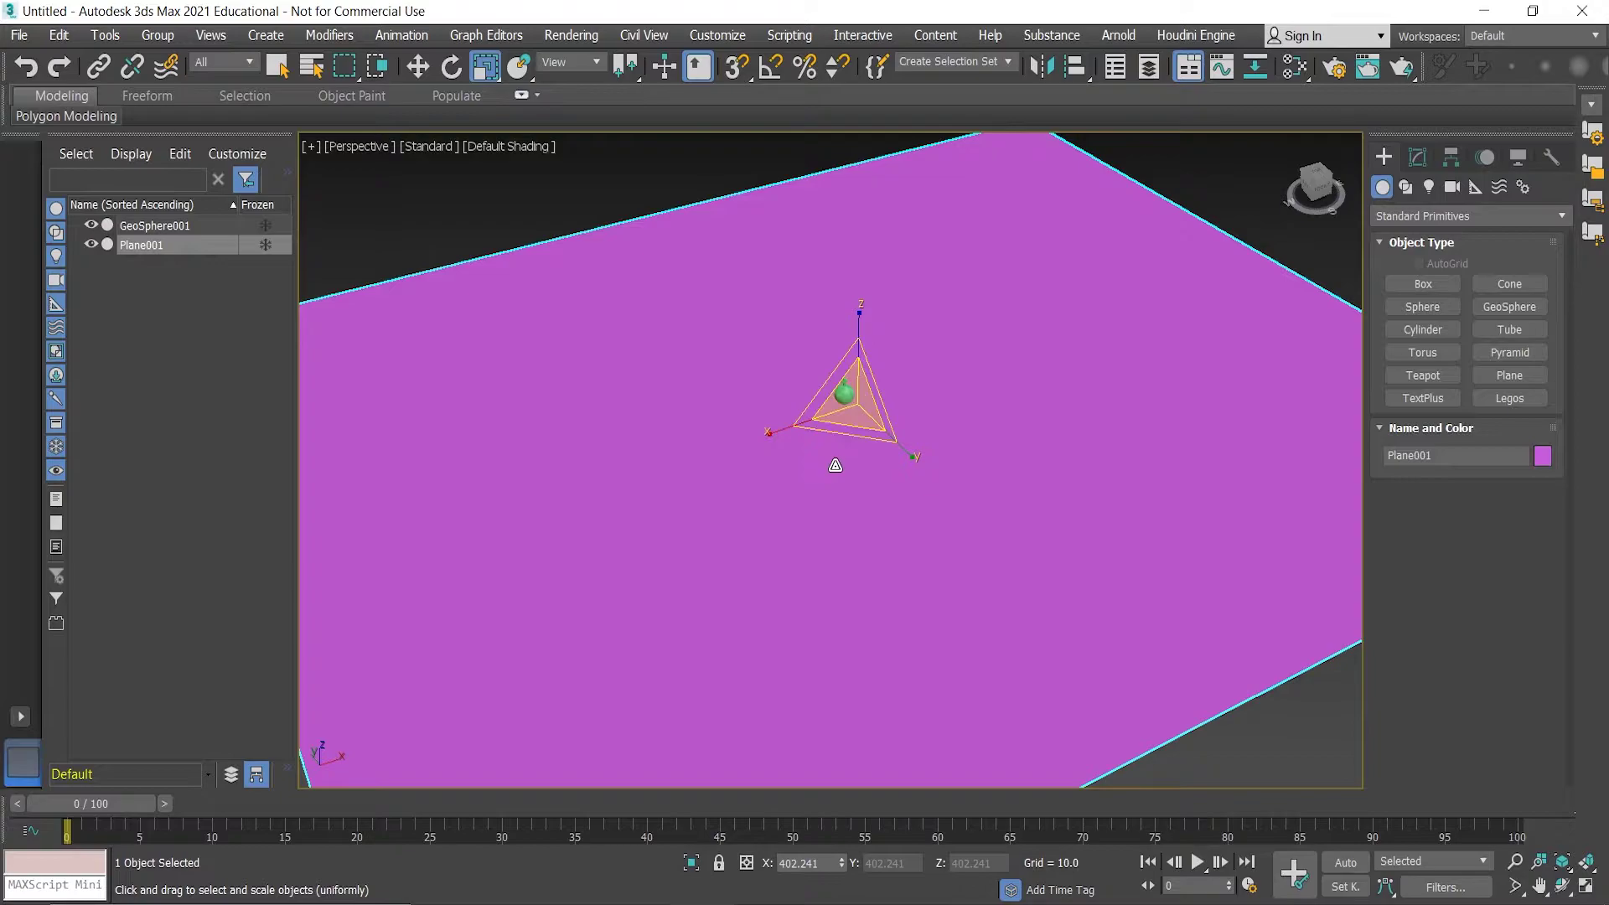
{"action": "key", "text": "e"}
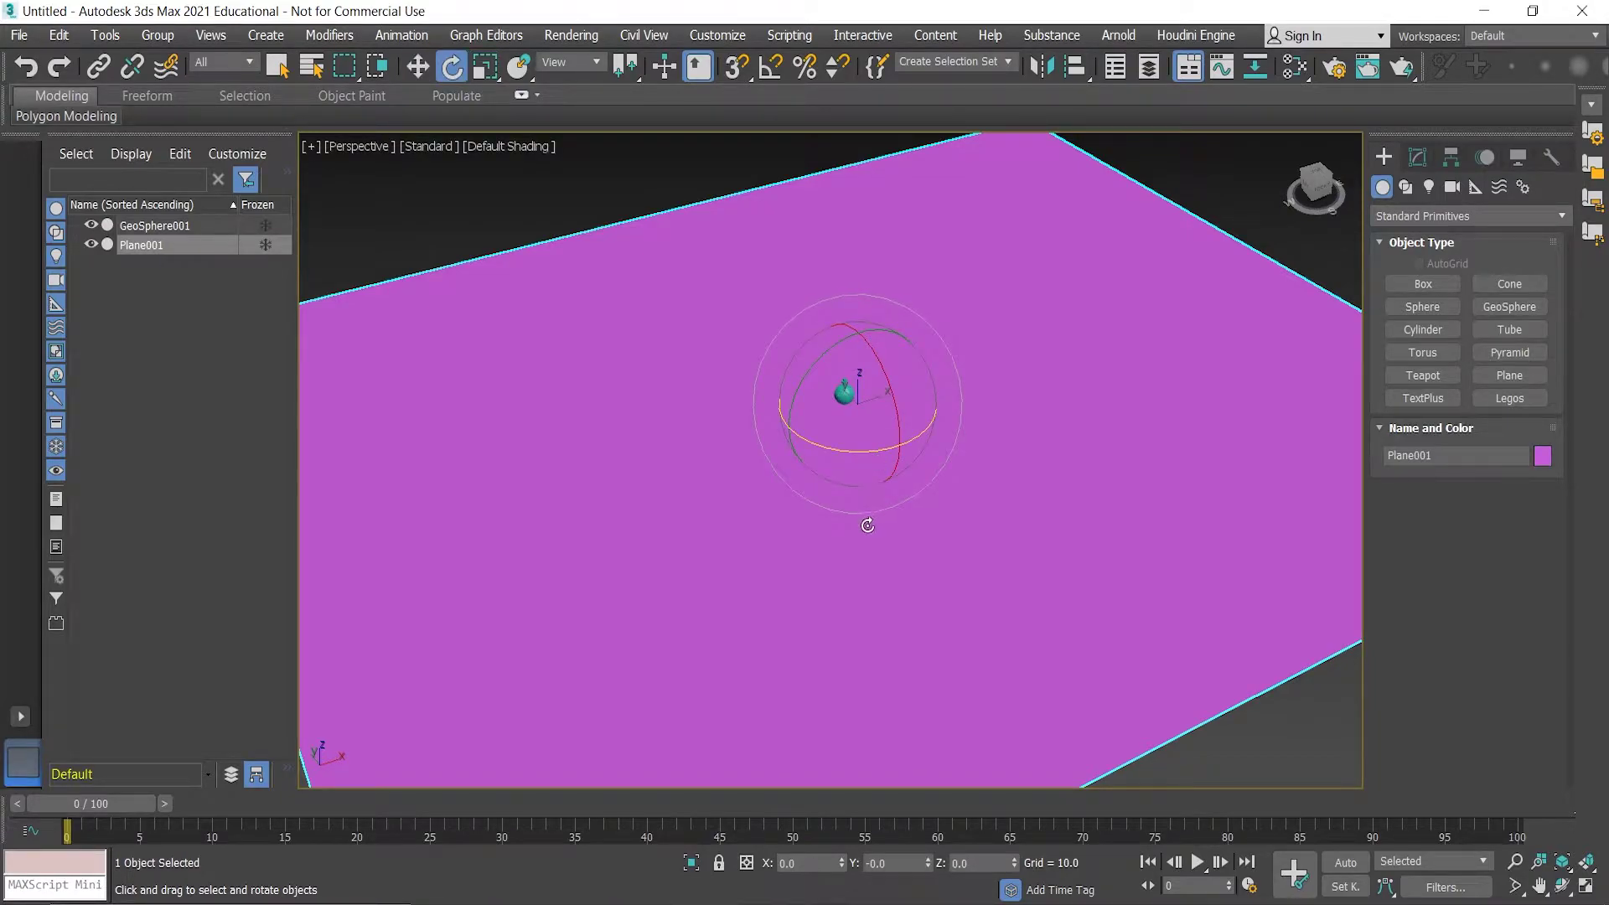
{"action": "mouse_move", "coordinate": [861, 581]}
{"action": "left_mouse_down"}
{"action": "mouse_move", "coordinate": [827, 557]}
{"action": "mouse_move", "coordinate": [837, 566]}
{"action": "left_mouse_up"}
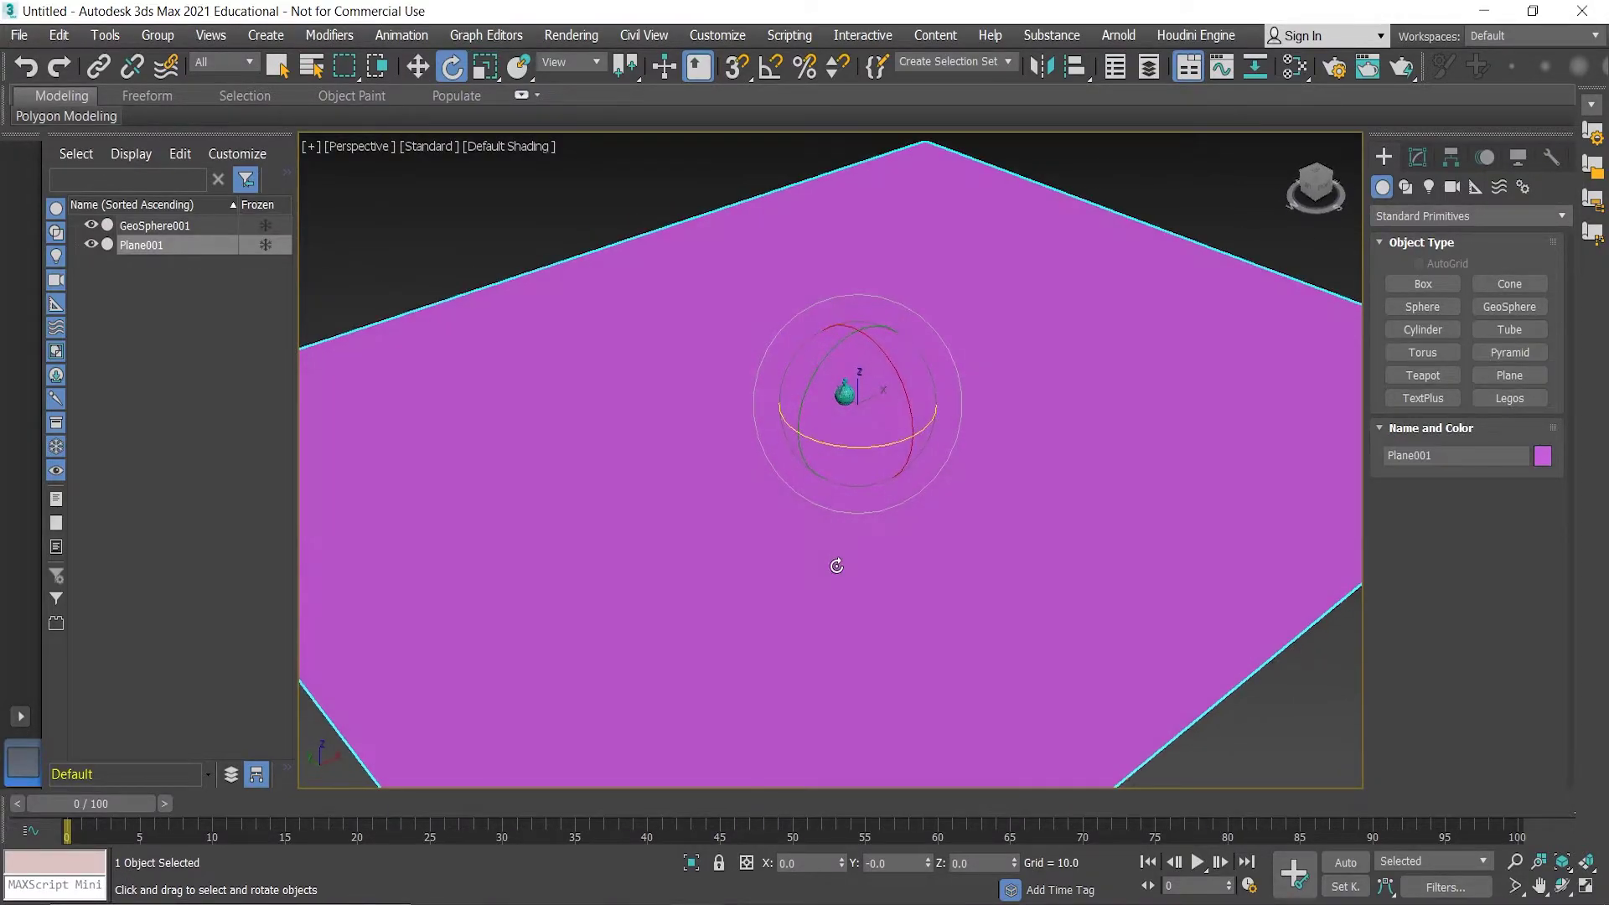
- Make one independent copy of the plane rotated about 90 degrees around X to form a vertical backdrop
{"action": "left_click_drag", "start_coordinate": [887, 382], "coordinate": [957, 491]}
{"action": "left_click_drag", "start_coordinate": [957, 489], "coordinate": [958, 484]}
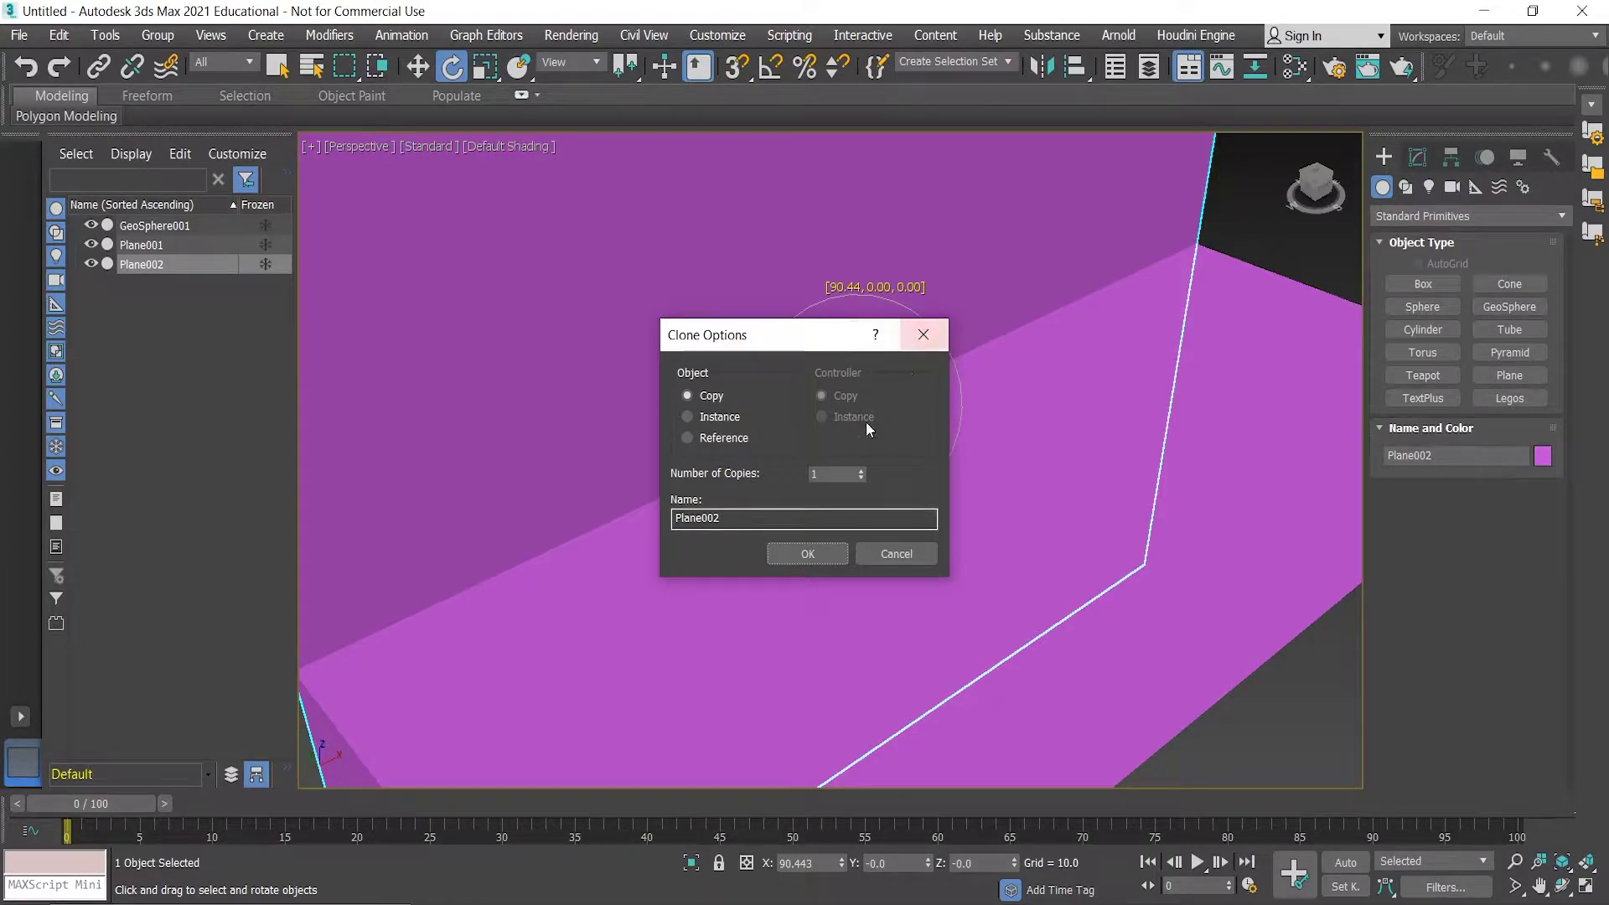
{"action": "left_click", "coordinate": [810, 554]}
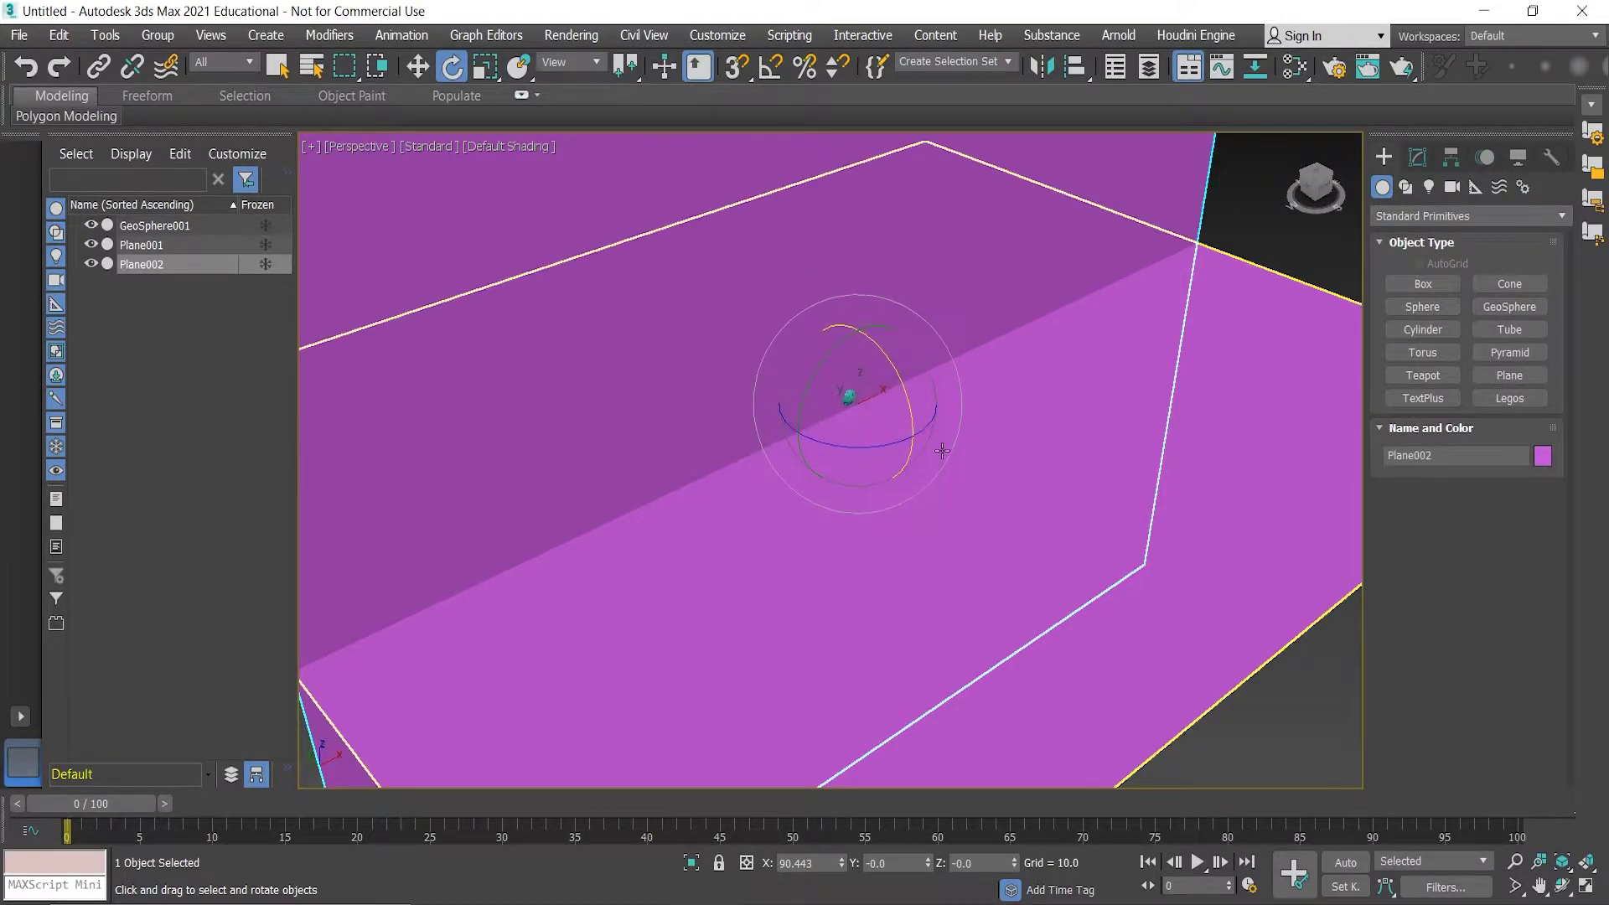
{"action": "scroll", "coordinate": [890, 436], "scroll_direction": "down", "scroll_amount": 3}
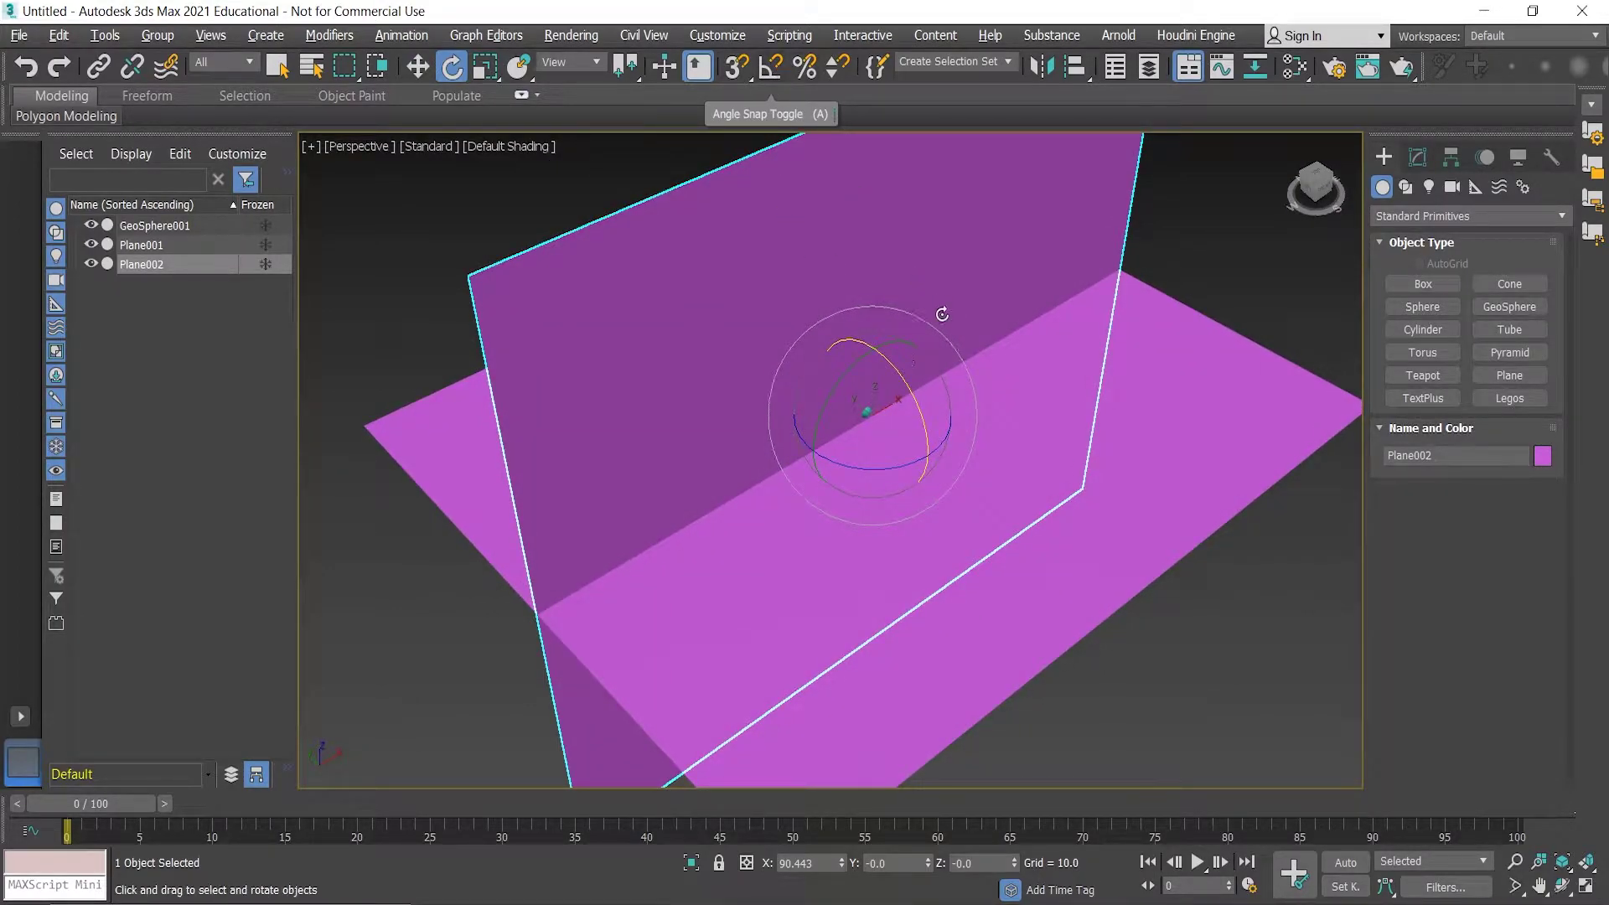
- Move the vertical plane back along Y to about 163 so it stands behind the sphere
{"action": "scroll", "coordinate": [897, 433], "scroll_direction": "up", "scroll_amount": 5}
{"action": "key", "text": "w"}
{"action": "scroll", "coordinate": [897, 434], "scroll_direction": "down", "scroll_amount": 2}
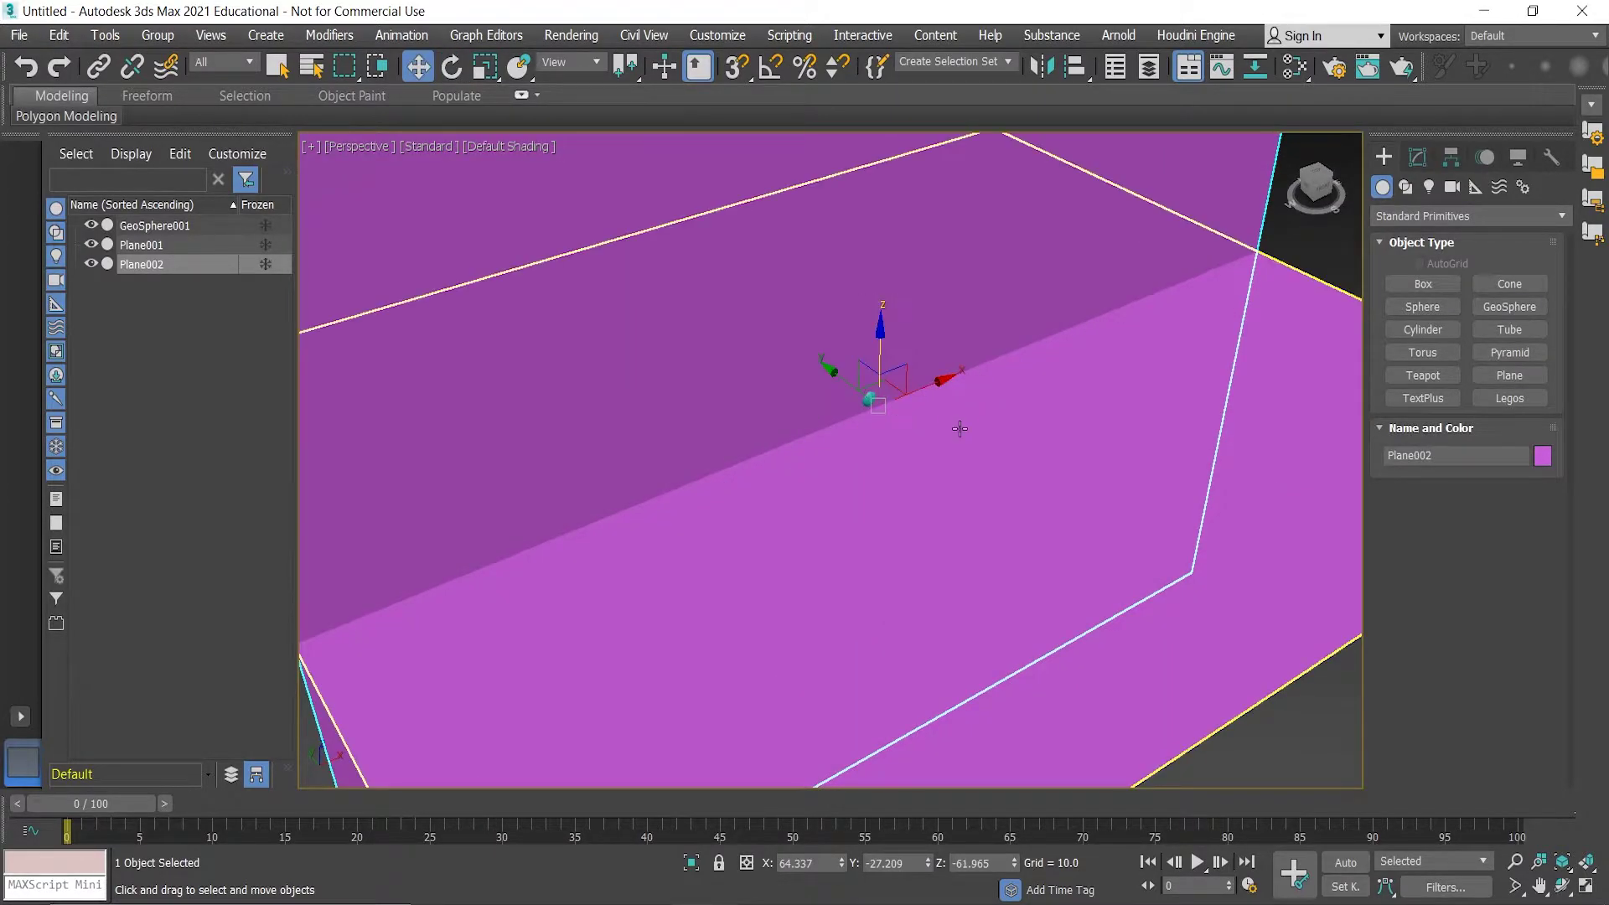
{"action": "left_click_drag", "start_coordinate": [806, 351], "coordinate": [855, 382]}
{"action": "scroll", "coordinate": [887, 429], "scroll_direction": "up", "scroll_amount": 3}
{"action": "scroll", "coordinate": [887, 429], "scroll_direction": "up", "scroll_amount": 1}
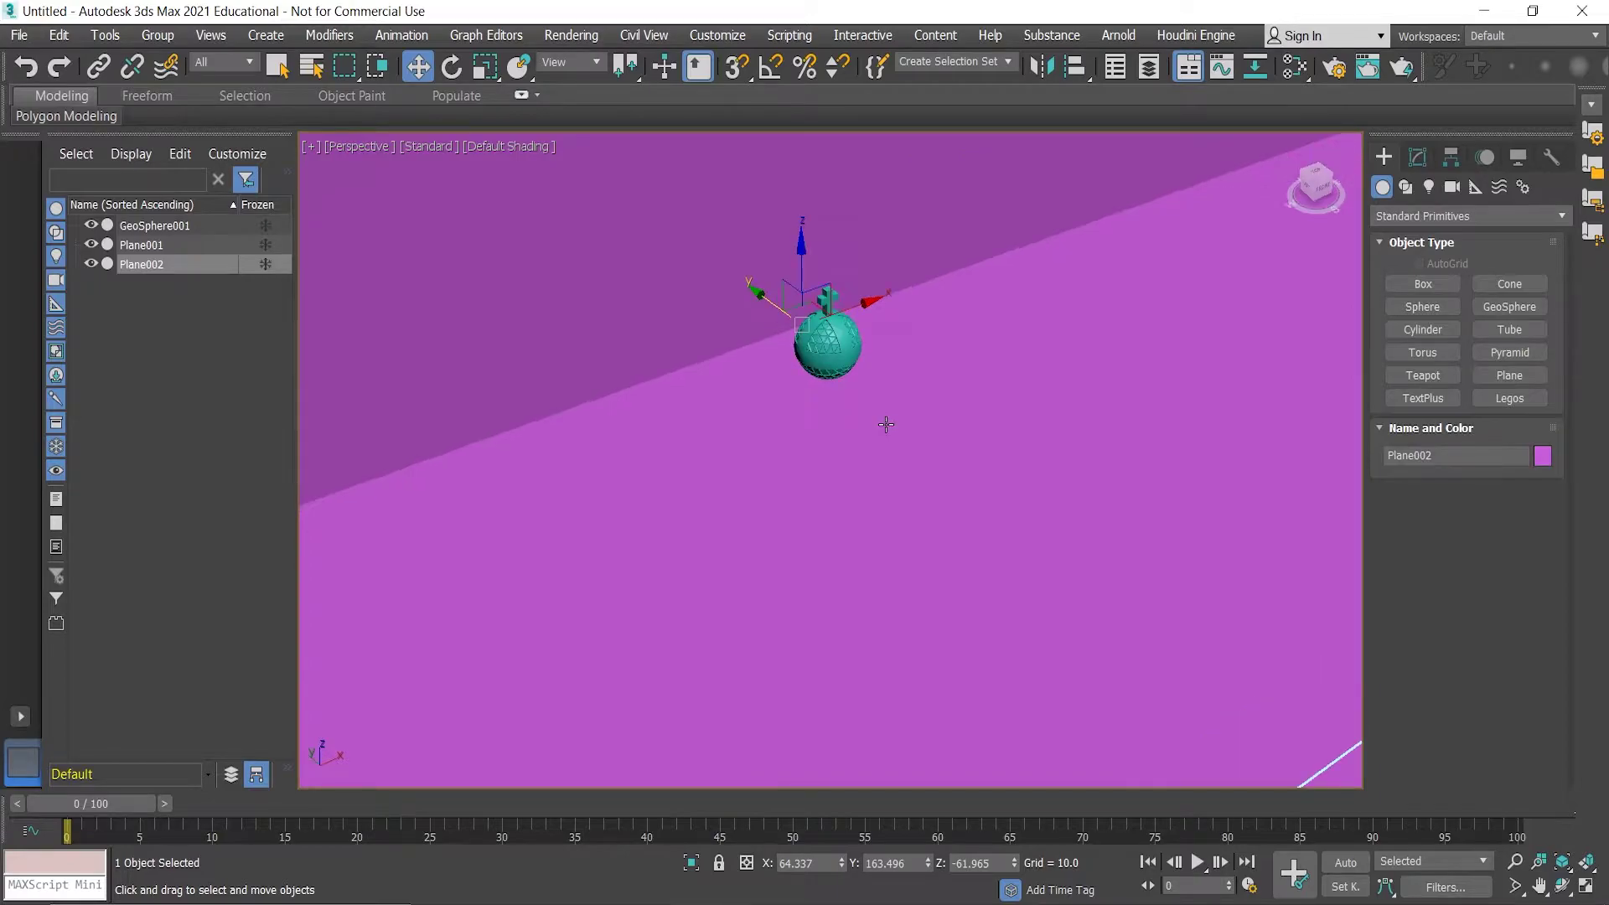
{"action": "scroll", "coordinate": [889, 435], "scroll_direction": "down", "scroll_amount": 1}
{"action": "scroll", "coordinate": [901, 452], "scroll_direction": "up", "scroll_amount": 3}
{"action": "scroll", "coordinate": [964, 461], "scroll_direction": "down", "scroll_amount": 2}
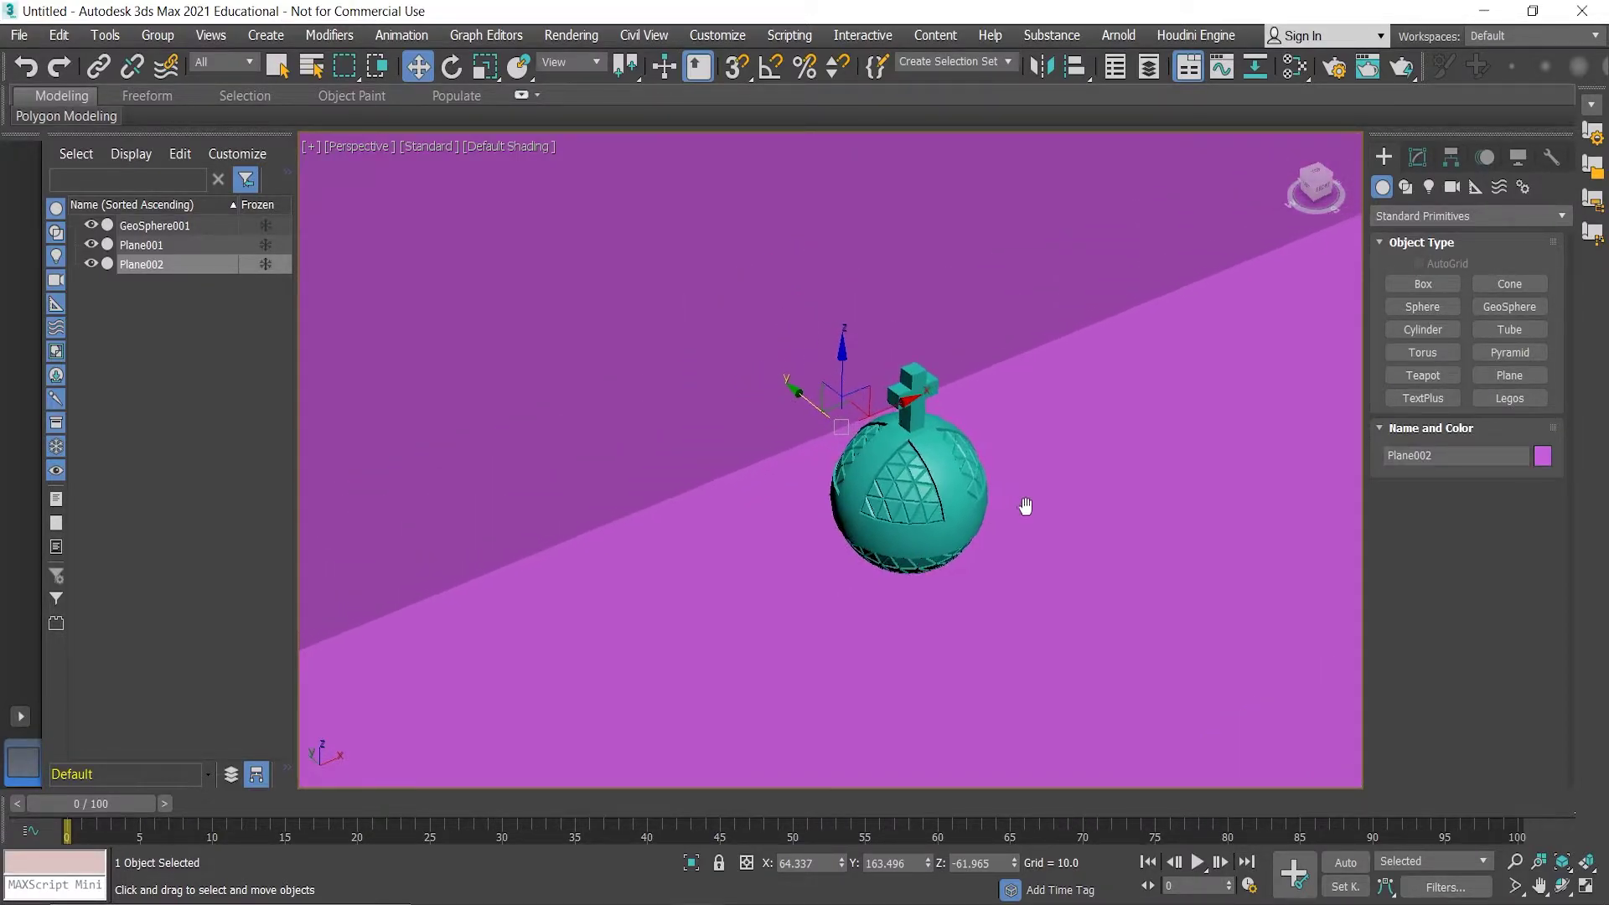
- Render the perspective view of the orb with its floor and backdrop, then frame the orb closer
{"action": "left_click", "coordinate": [1402, 69]}
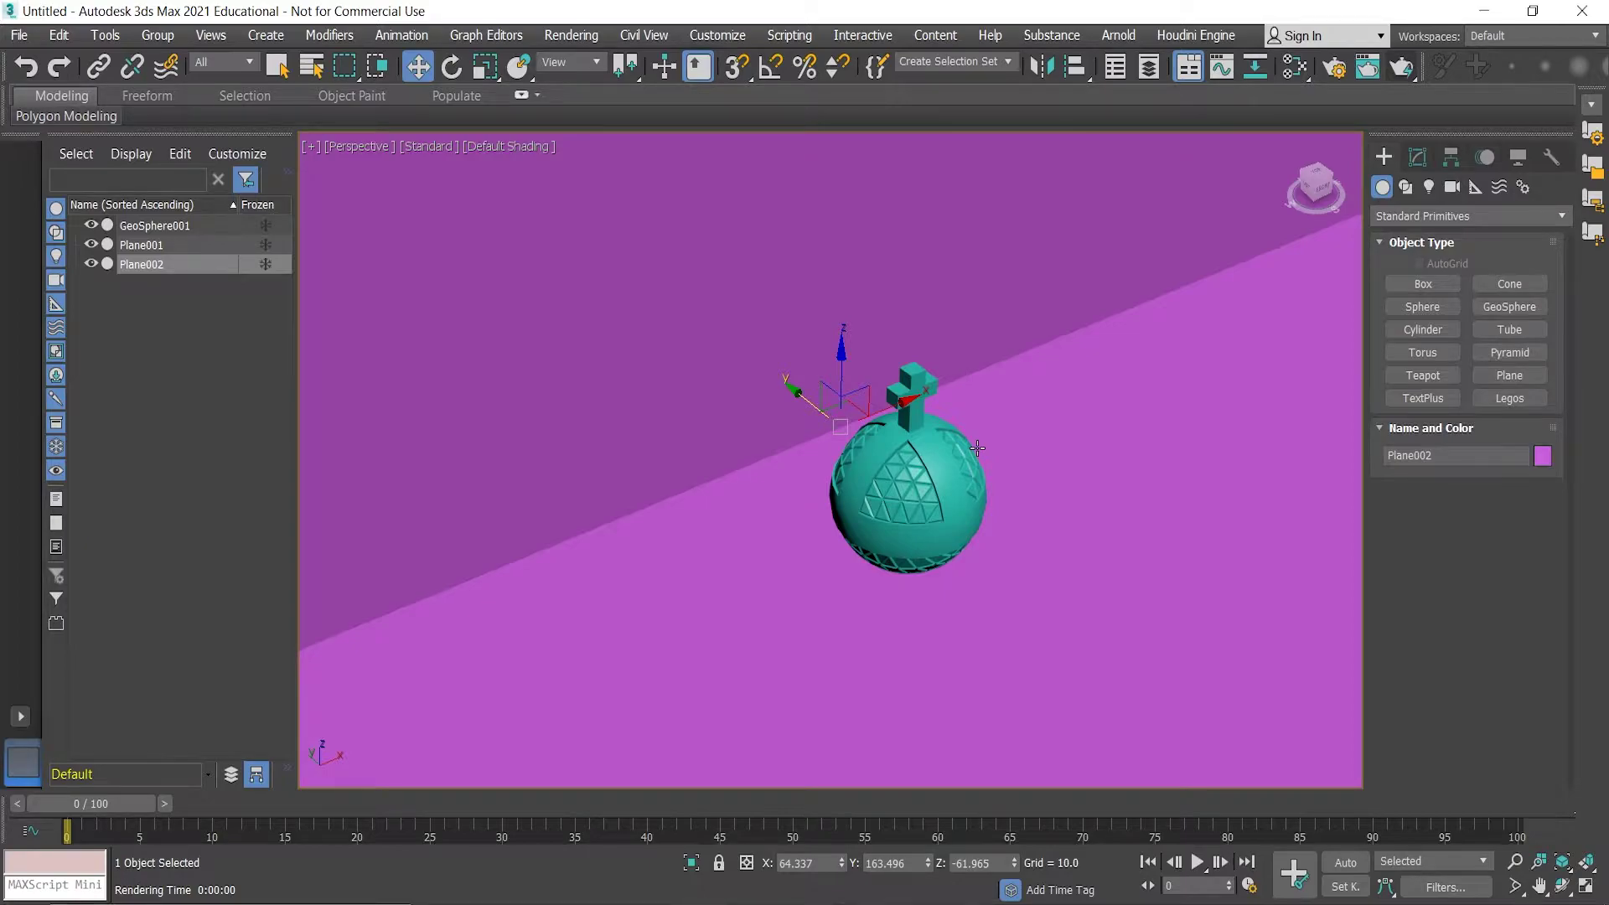
{"action": "middle_click_drag", "start_coordinate": [978, 449], "coordinate": [1020, 442], "text": "alt"}
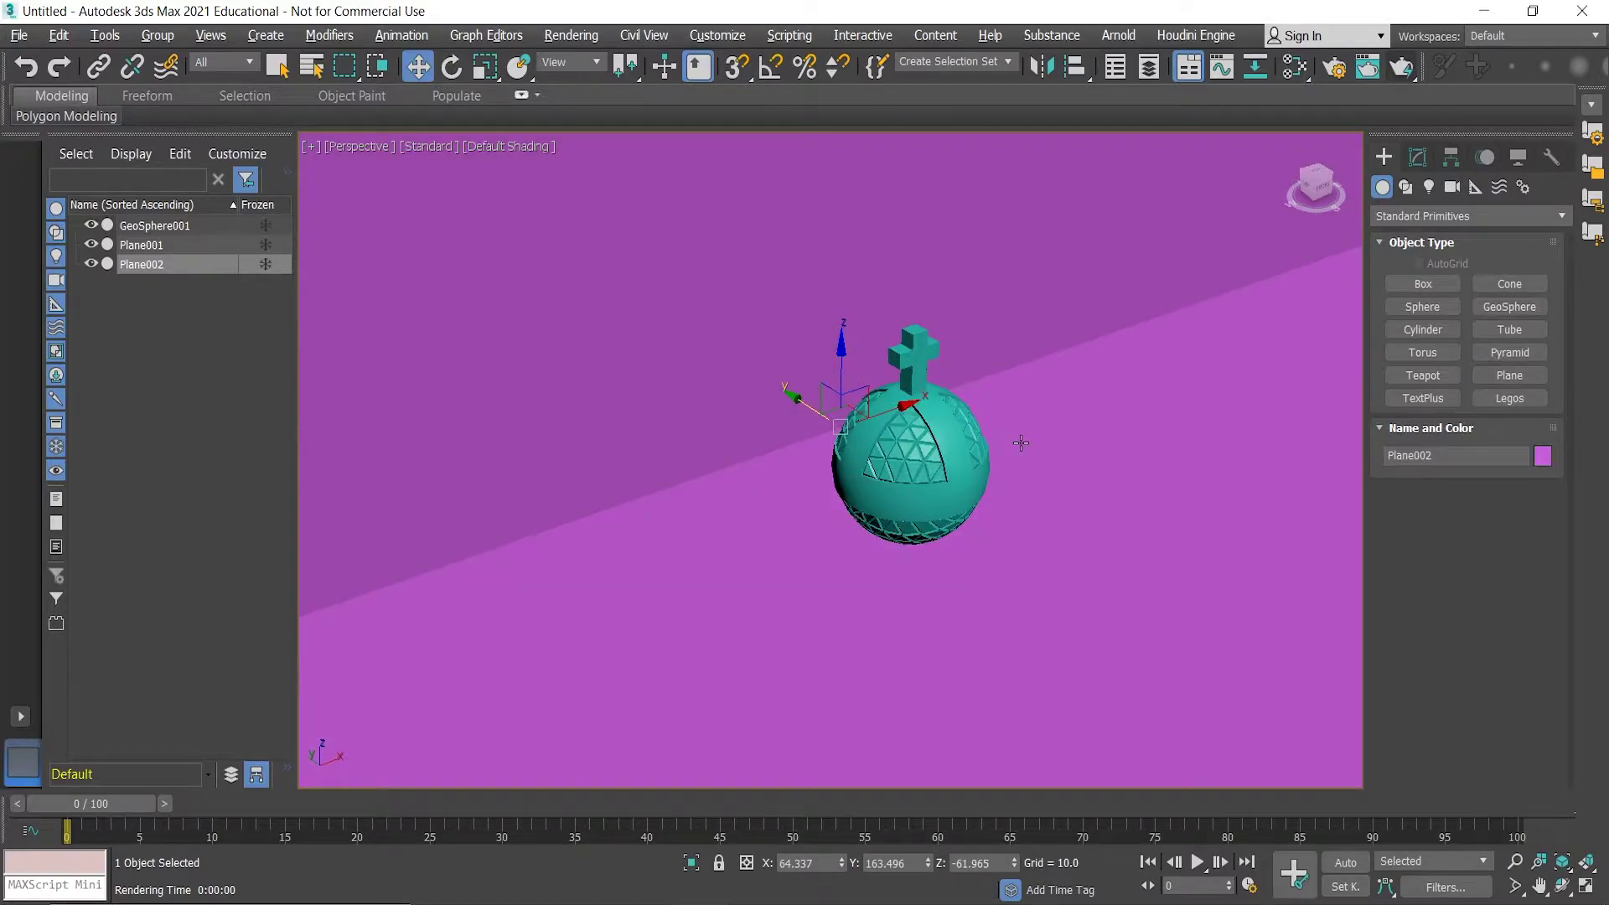
{"action": "scroll", "coordinate": [1021, 444], "scroll_direction": "up", "scroll_amount": 2}
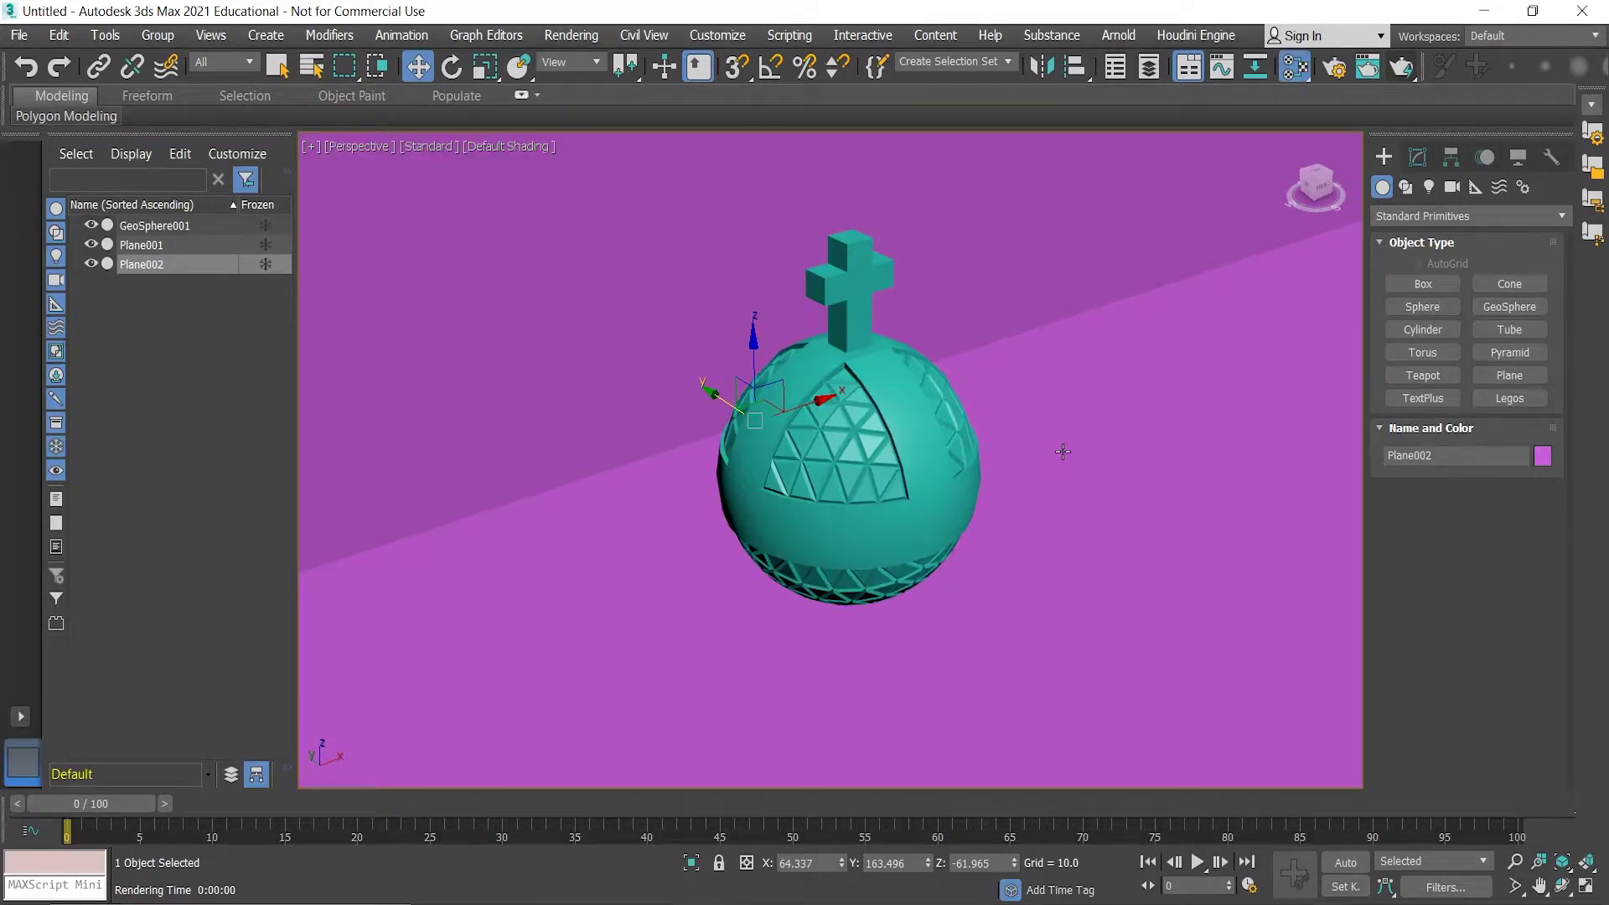
- Open the Material Editor in compact mode and place its window clear of the orb
{"action": "key", "text": "m"}
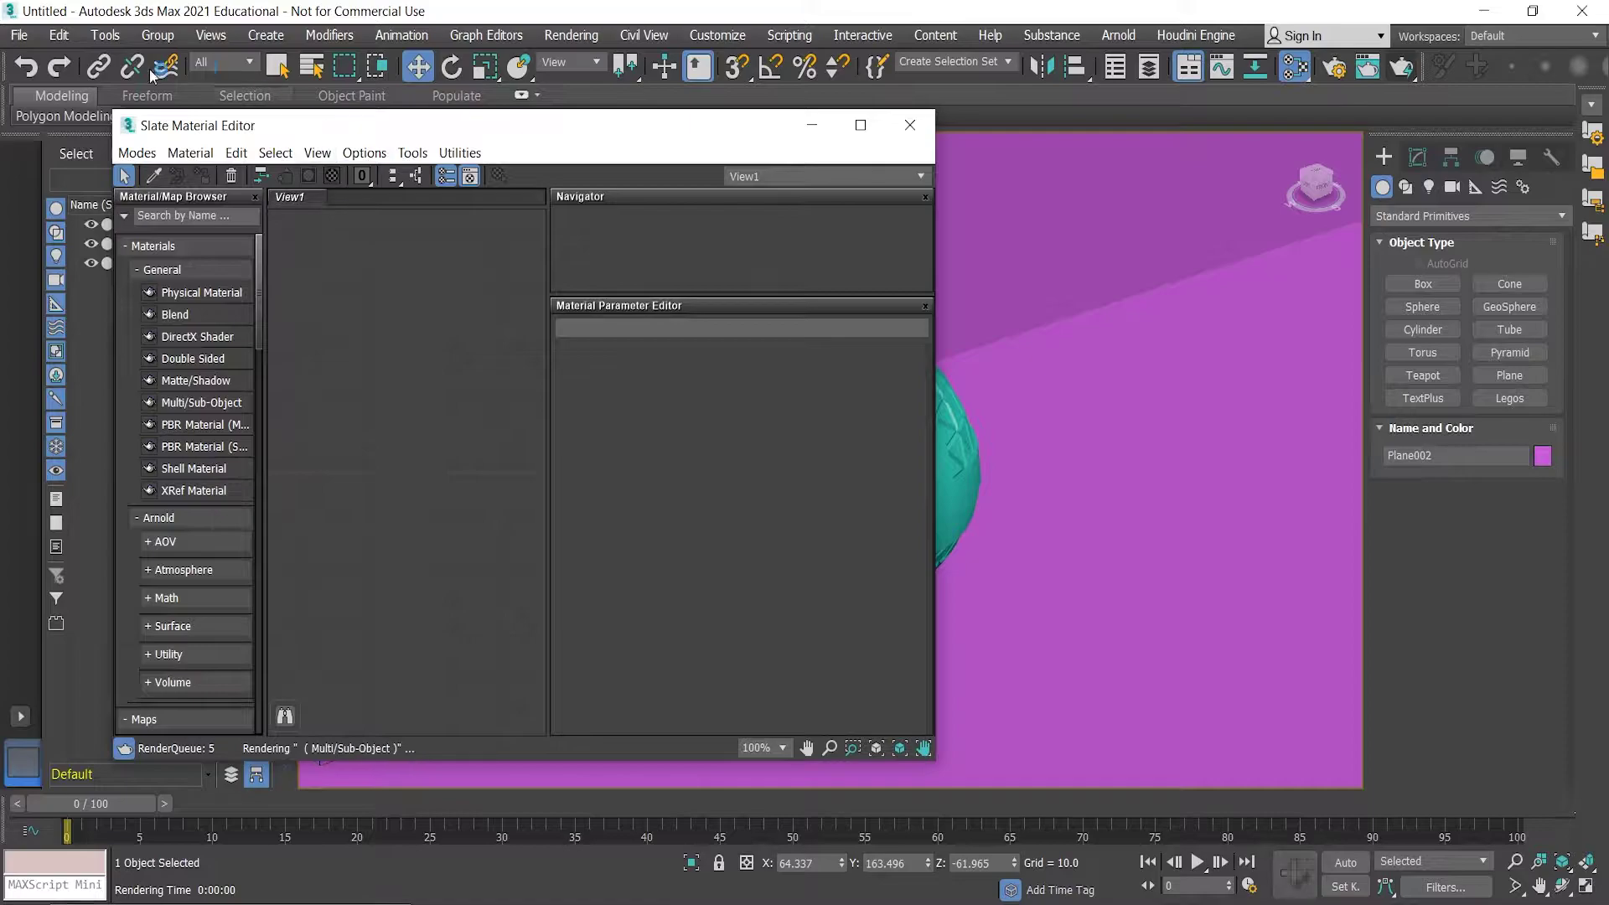
{"action": "left_click", "coordinate": [137, 153]}
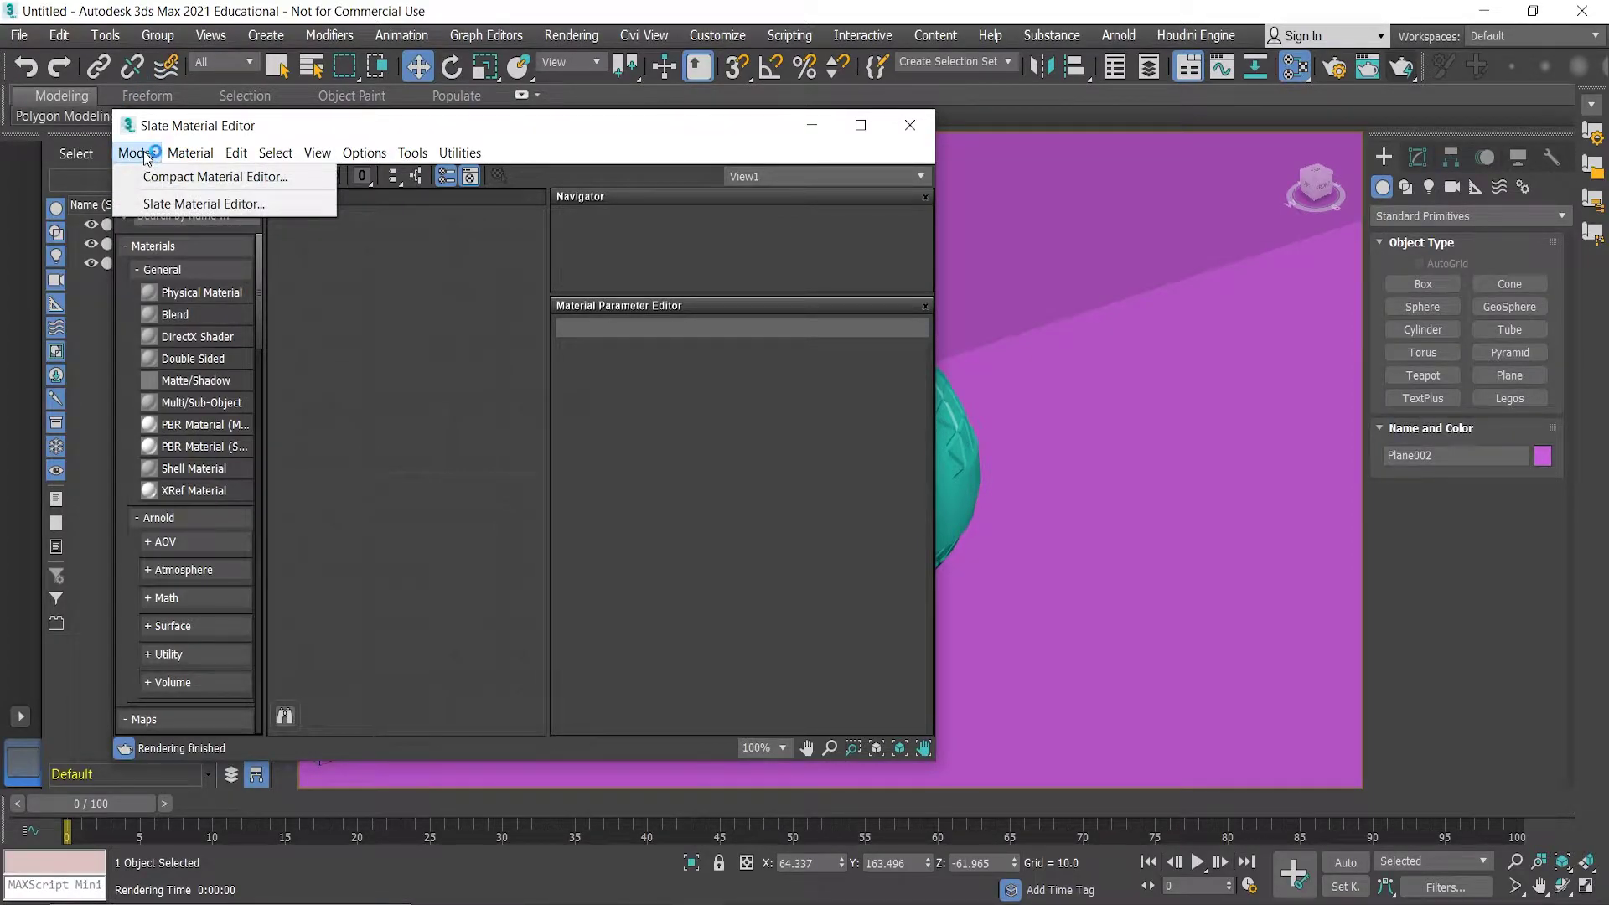
{"action": "left_click", "coordinate": [203, 177]}
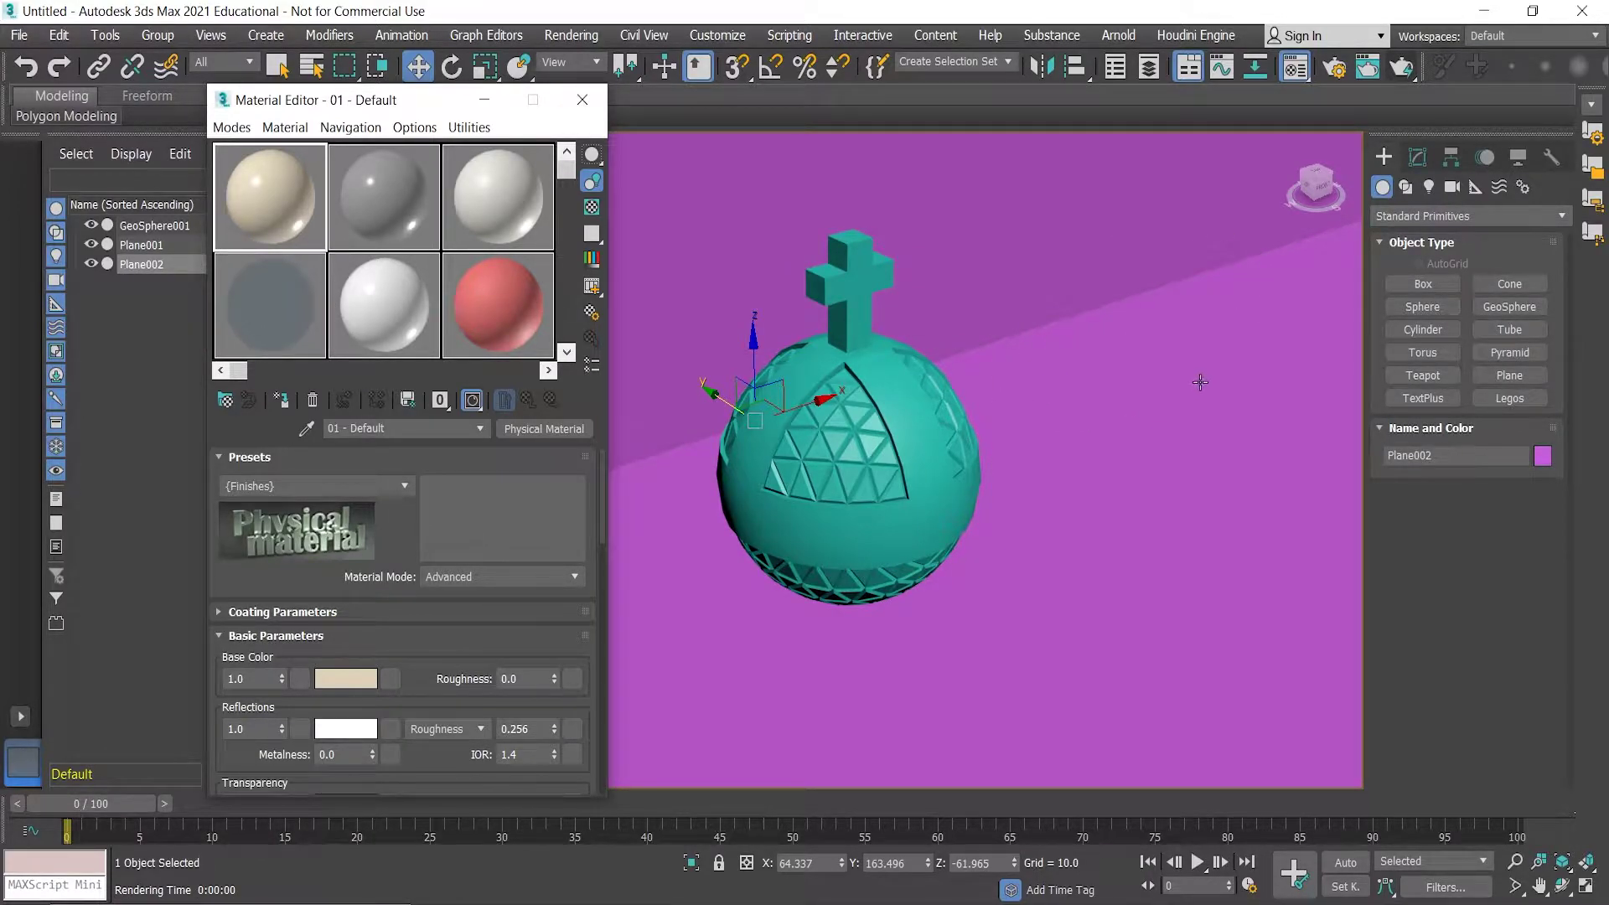
{"action": "left_click_drag", "start_coordinate": [434, 105], "coordinate": [352, 66]}
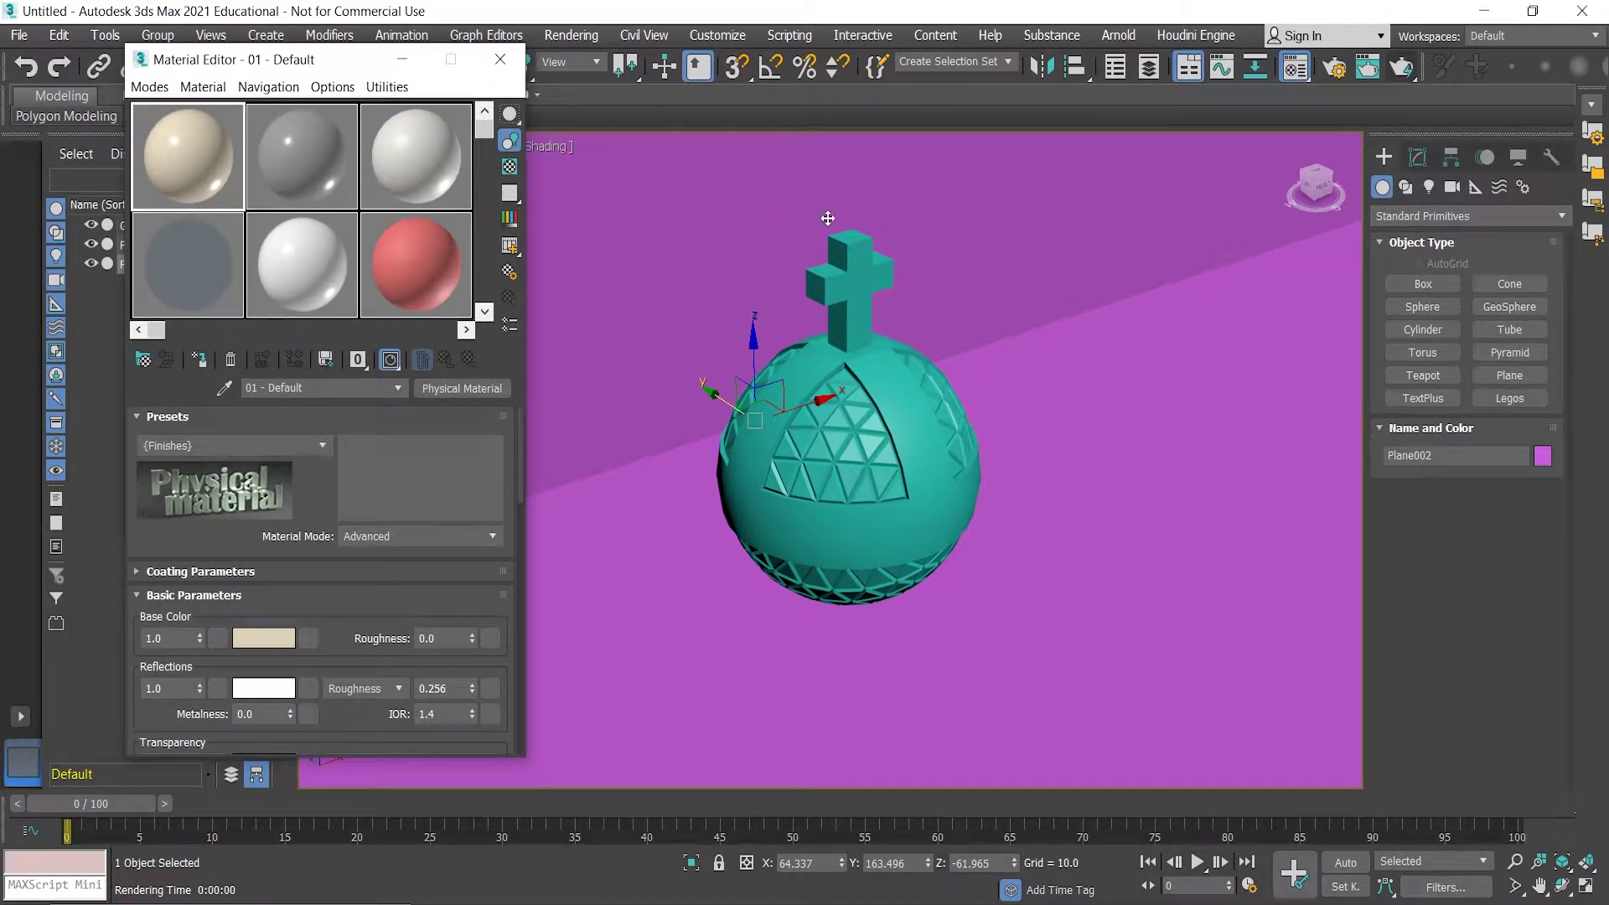
{"action": "mouse_move", "coordinate": [339, 59]}
{"action": "left_mouse_down"}
{"action": "mouse_move", "coordinate": [382, 84]}
{"action": "mouse_move", "coordinate": [322, 71]}
{"action": "left_mouse_up"}
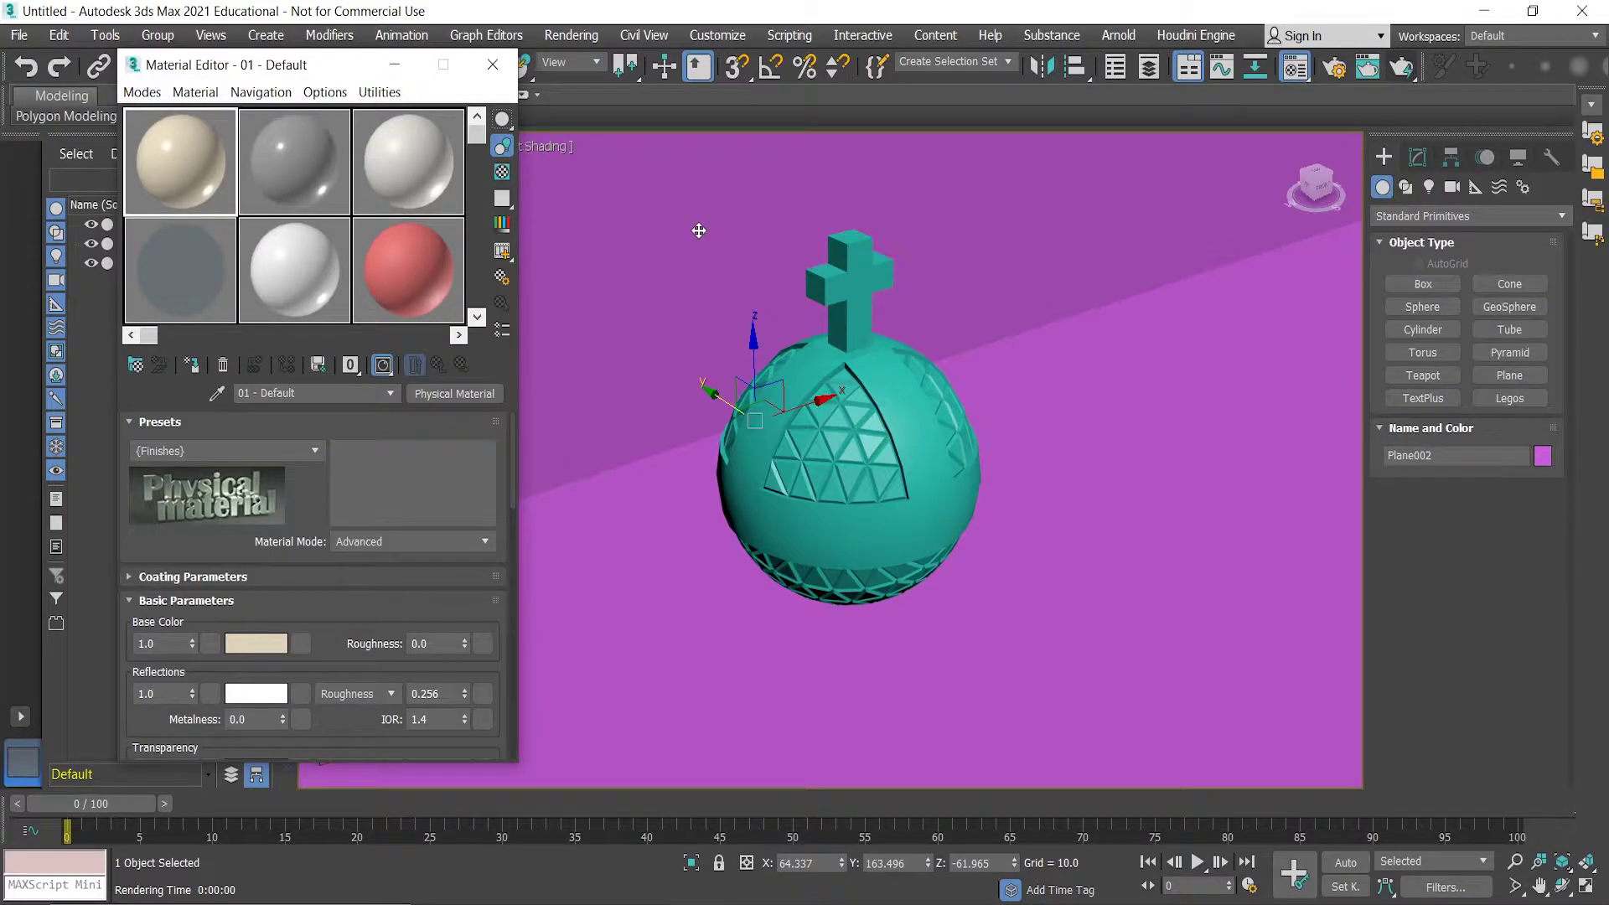
{"action": "left_click", "coordinate": [142, 92]}
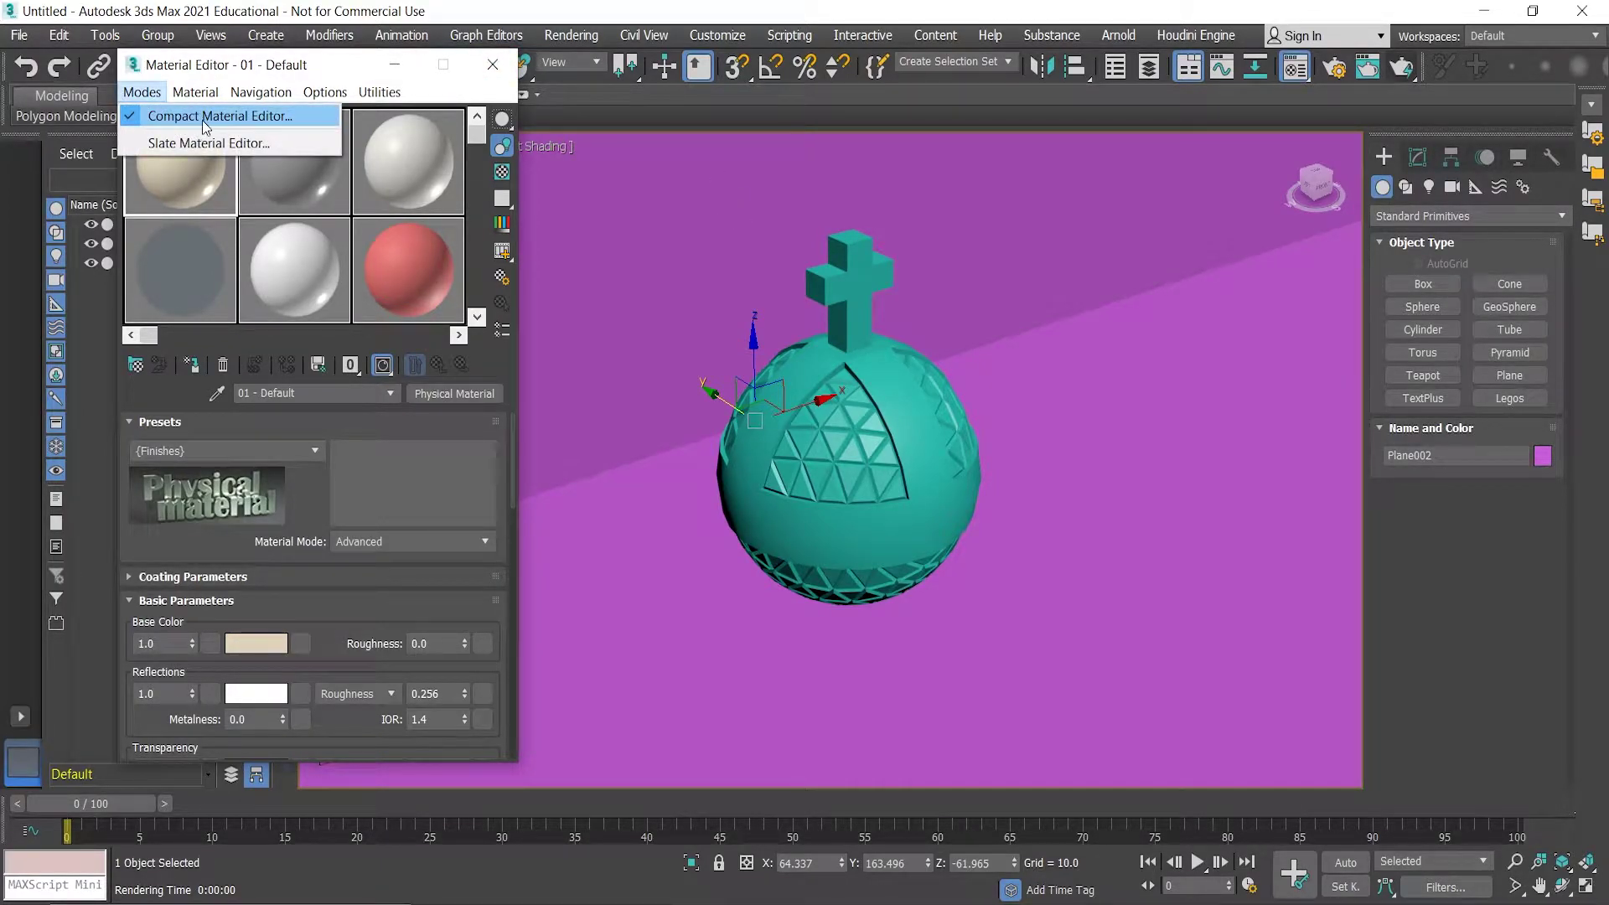
{"action": "left_click", "coordinate": [317, 64]}
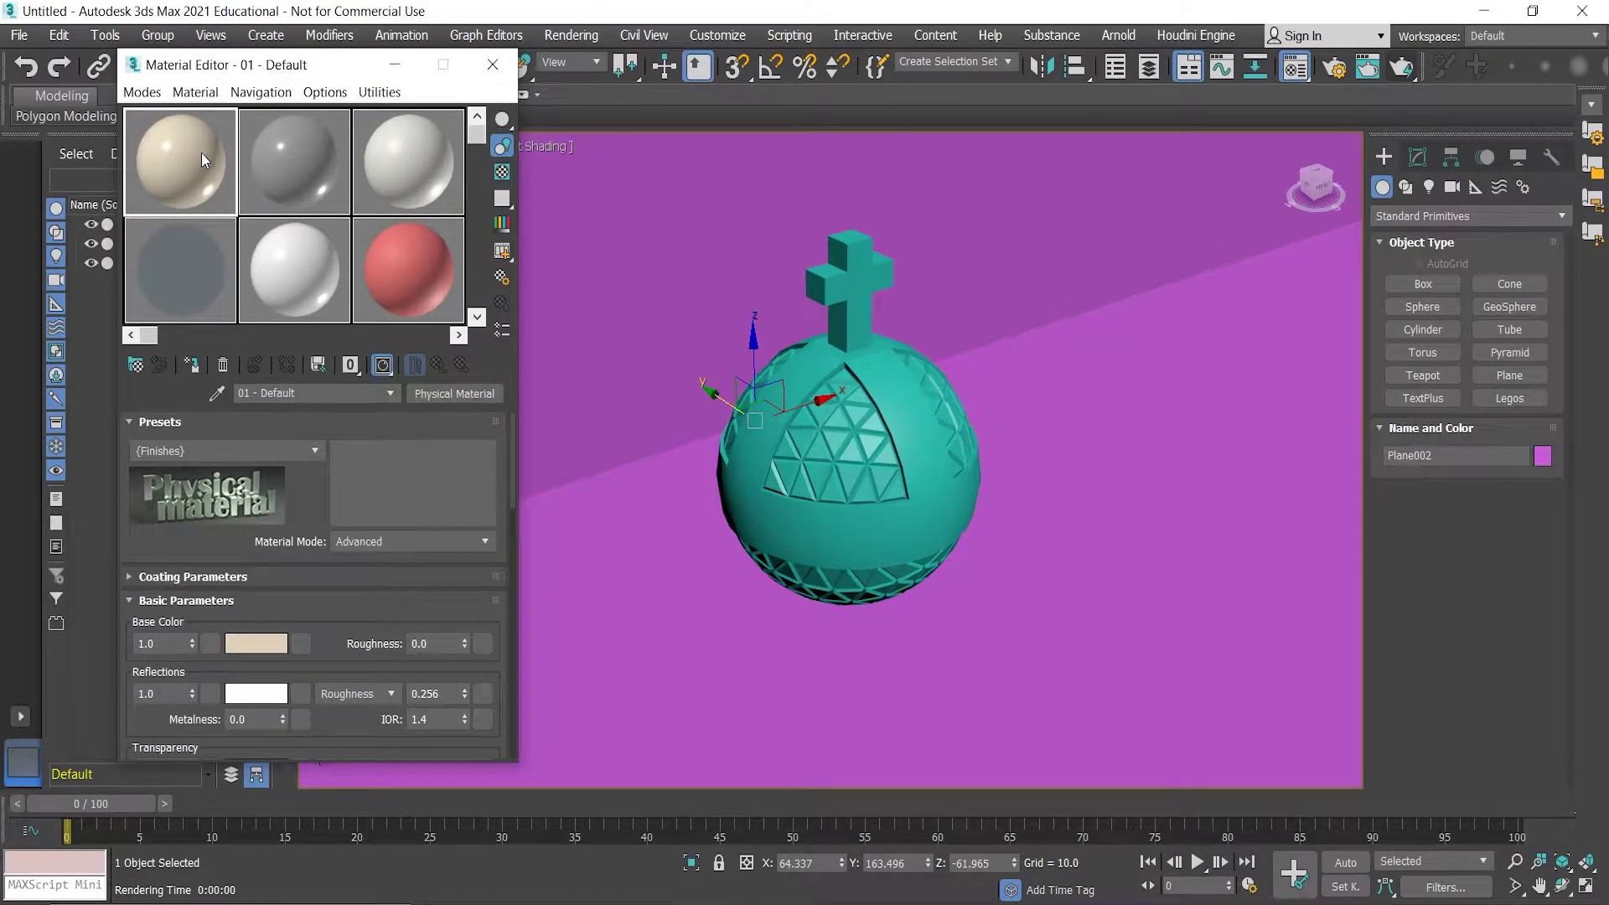
- Change the first sample material to Multi/Sub-Object, discarding the old material, and arrange the editor to show its whole sub-material list
{"action": "left_click", "coordinate": [457, 394]}
{"action": "double_click", "coordinate": [662, 323]}
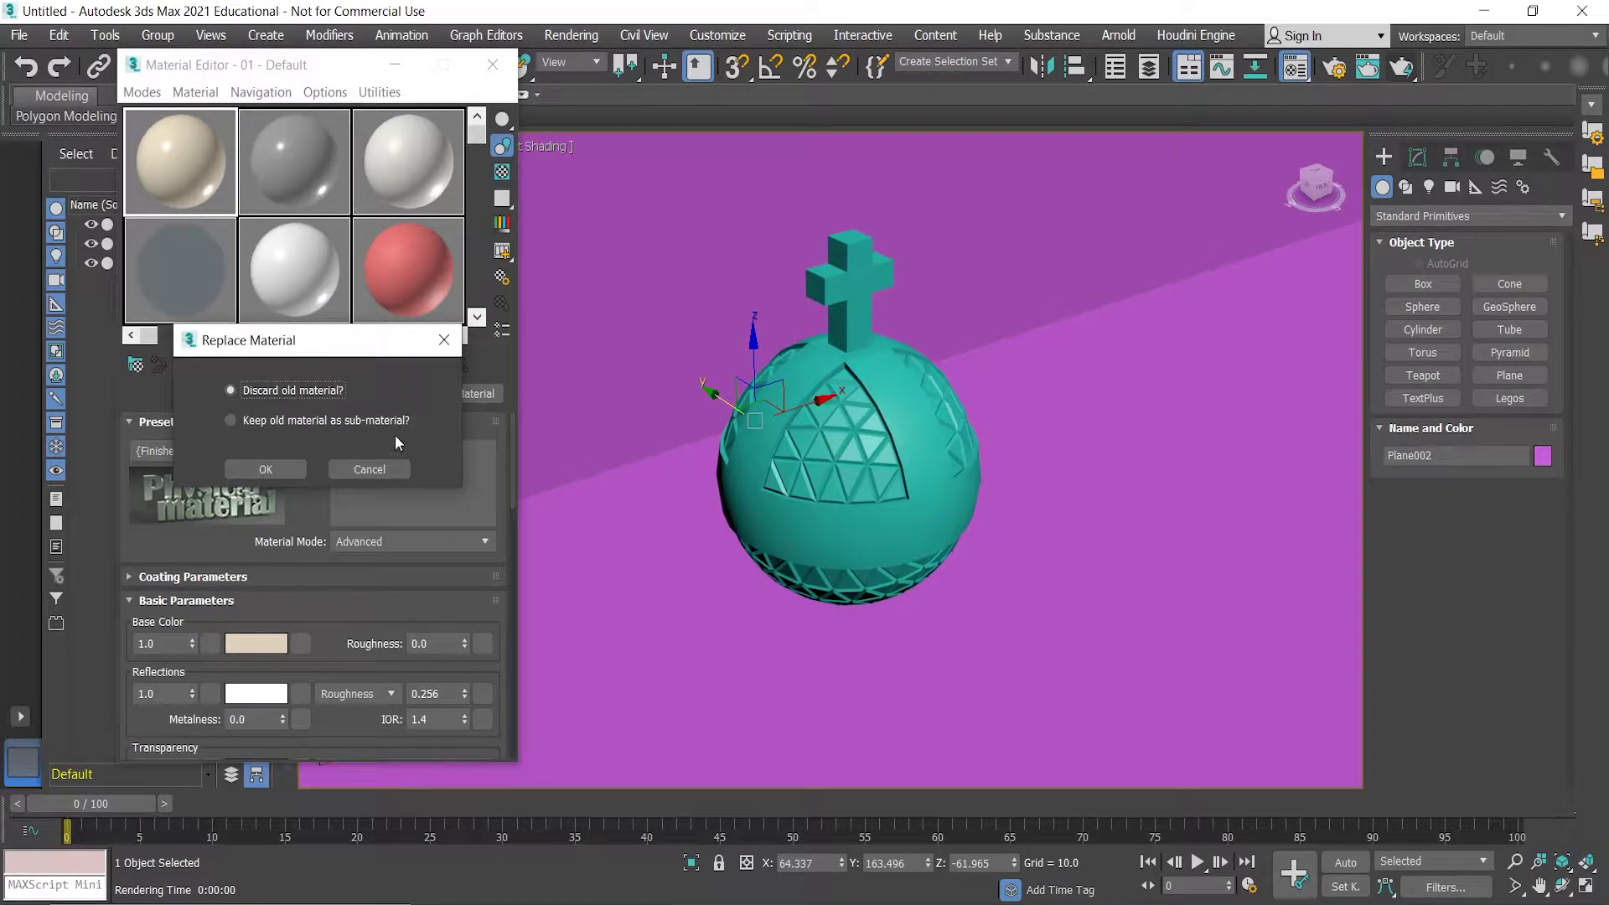
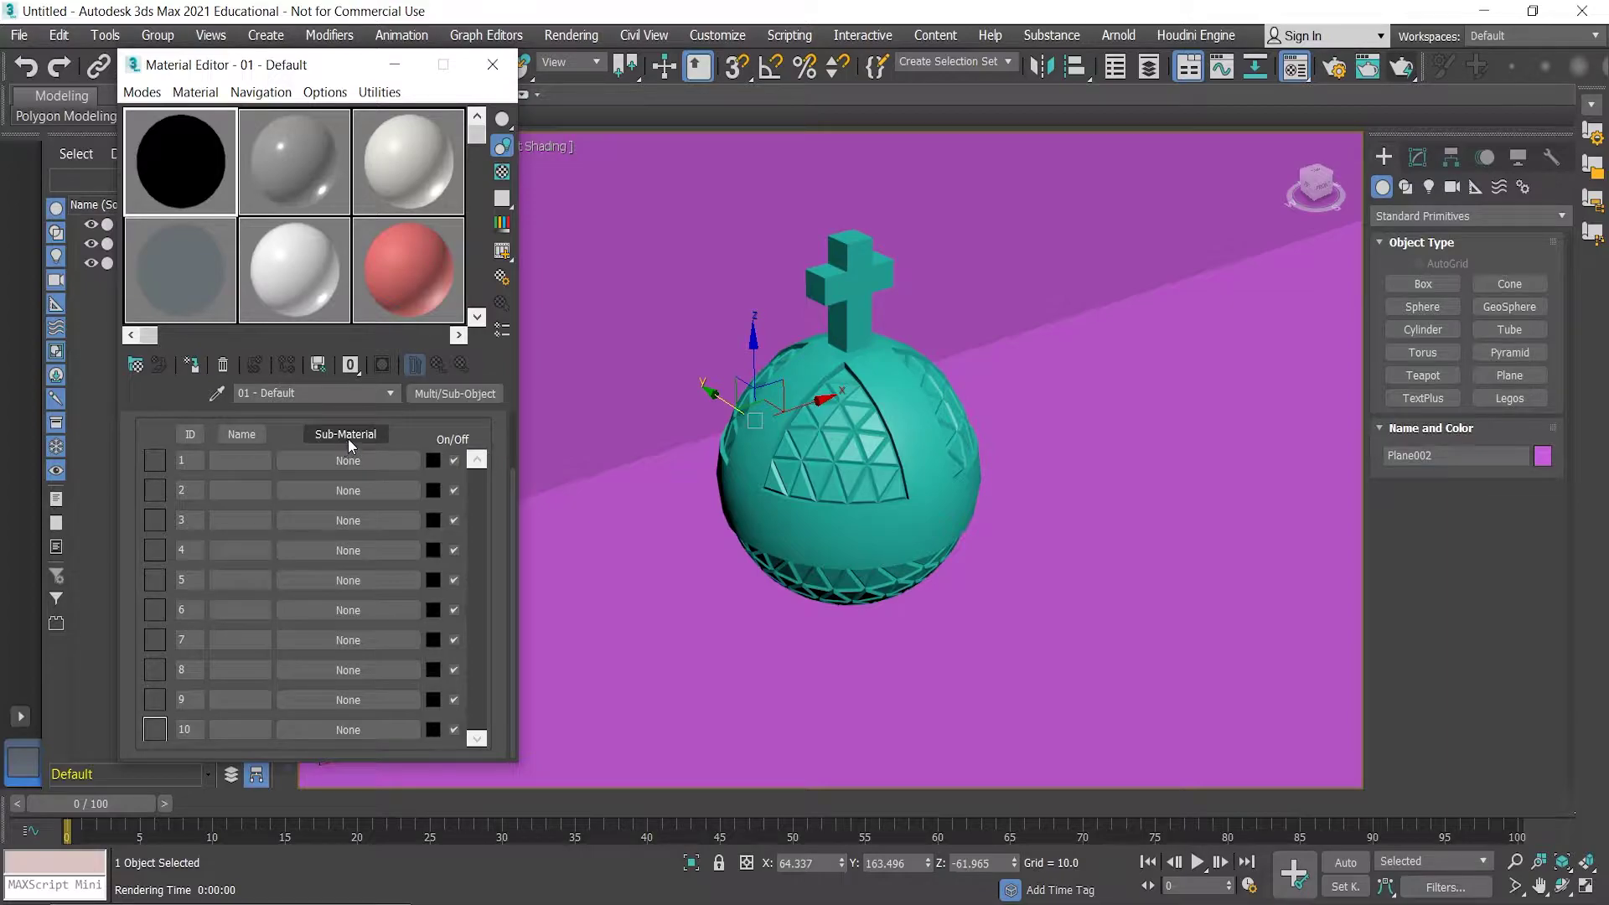
{"action": "left_click_drag", "start_coordinate": [509, 489], "coordinate": [502, 526]}
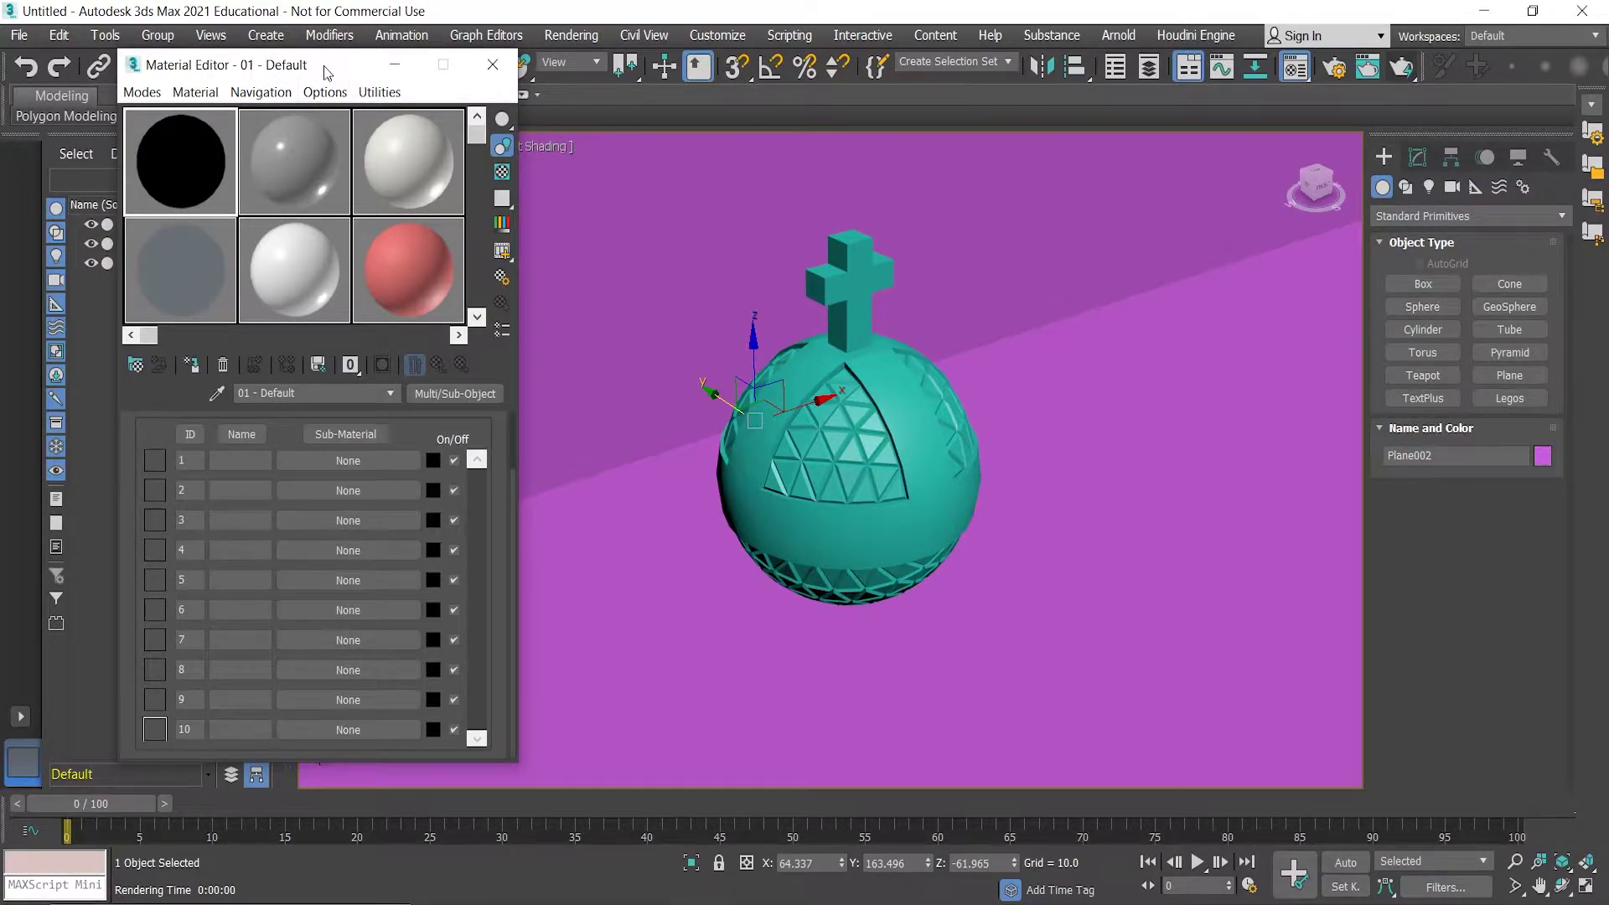
{"action": "left_click_drag", "start_coordinate": [327, 65], "coordinate": [309, 27]}
{"action": "left_click_drag", "start_coordinate": [344, 725], "coordinate": [344, 798]}
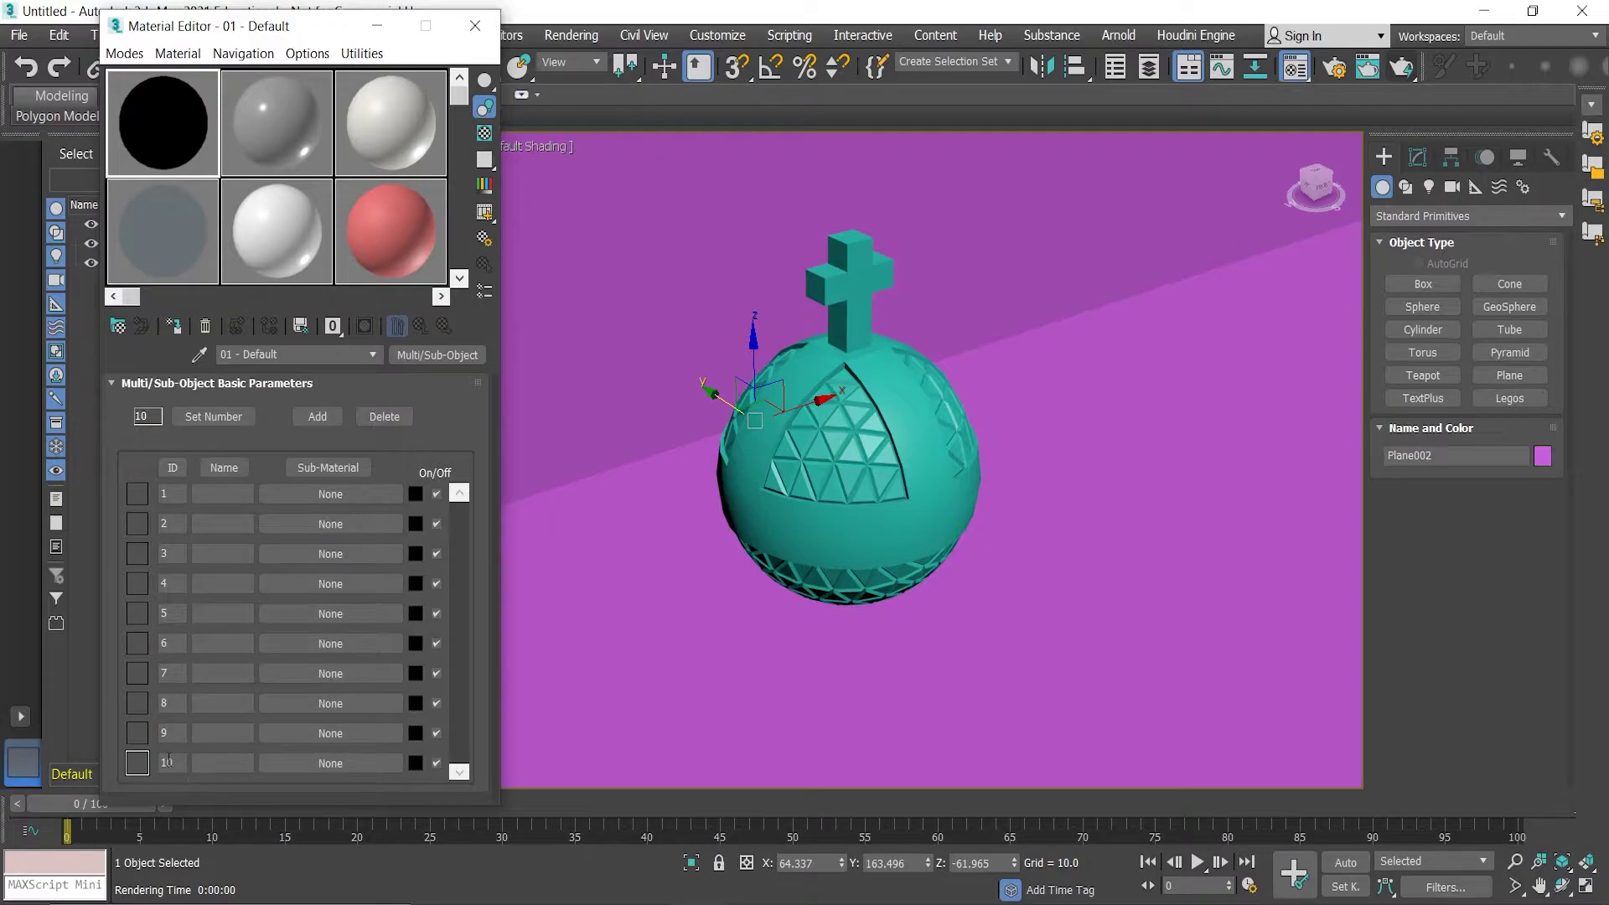
- Delete the surplus sub-material entries so that only IDs 1 to 3 remain
{"action": "left_click", "coordinate": [390, 417]}
{"action": "left_click", "coordinate": [392, 417]}
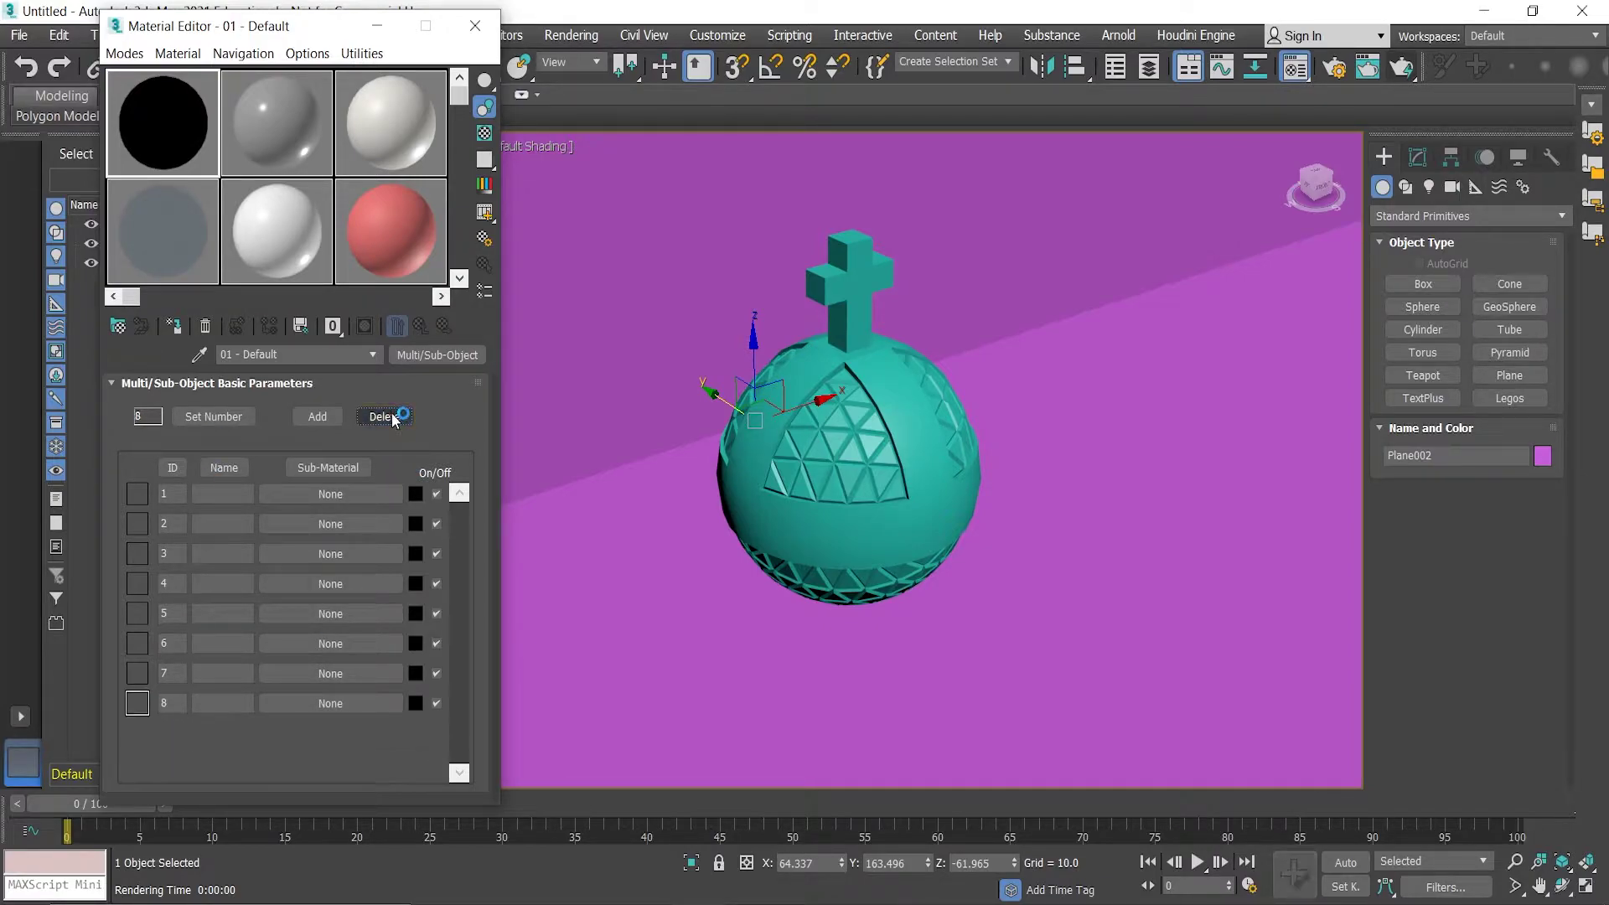
{"action": "left_click", "coordinate": [396, 418]}
{"action": "left_click", "coordinate": [396, 418]}
{"action": "left_click", "coordinate": [395, 418]}
{"action": "left_click", "coordinate": [396, 418]}
{"action": "left_click", "coordinate": [395, 418]}
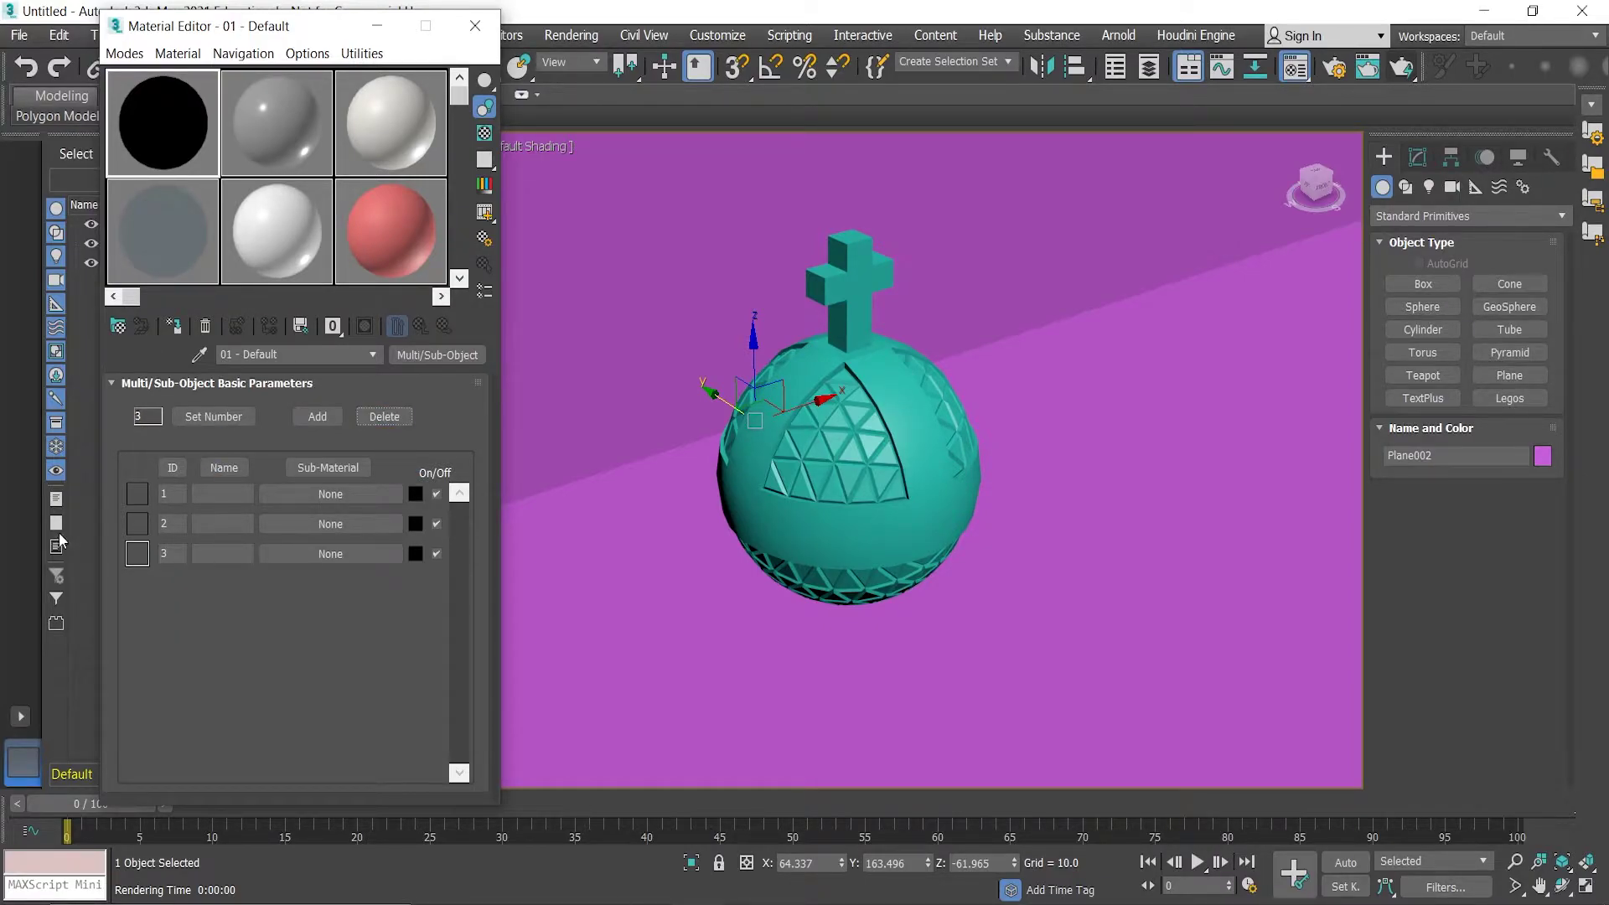
{"action": "left_click", "coordinate": [221, 494]}
{"action": "left_click", "coordinate": [205, 497]}
{"action": "left_click", "coordinate": [327, 495]}
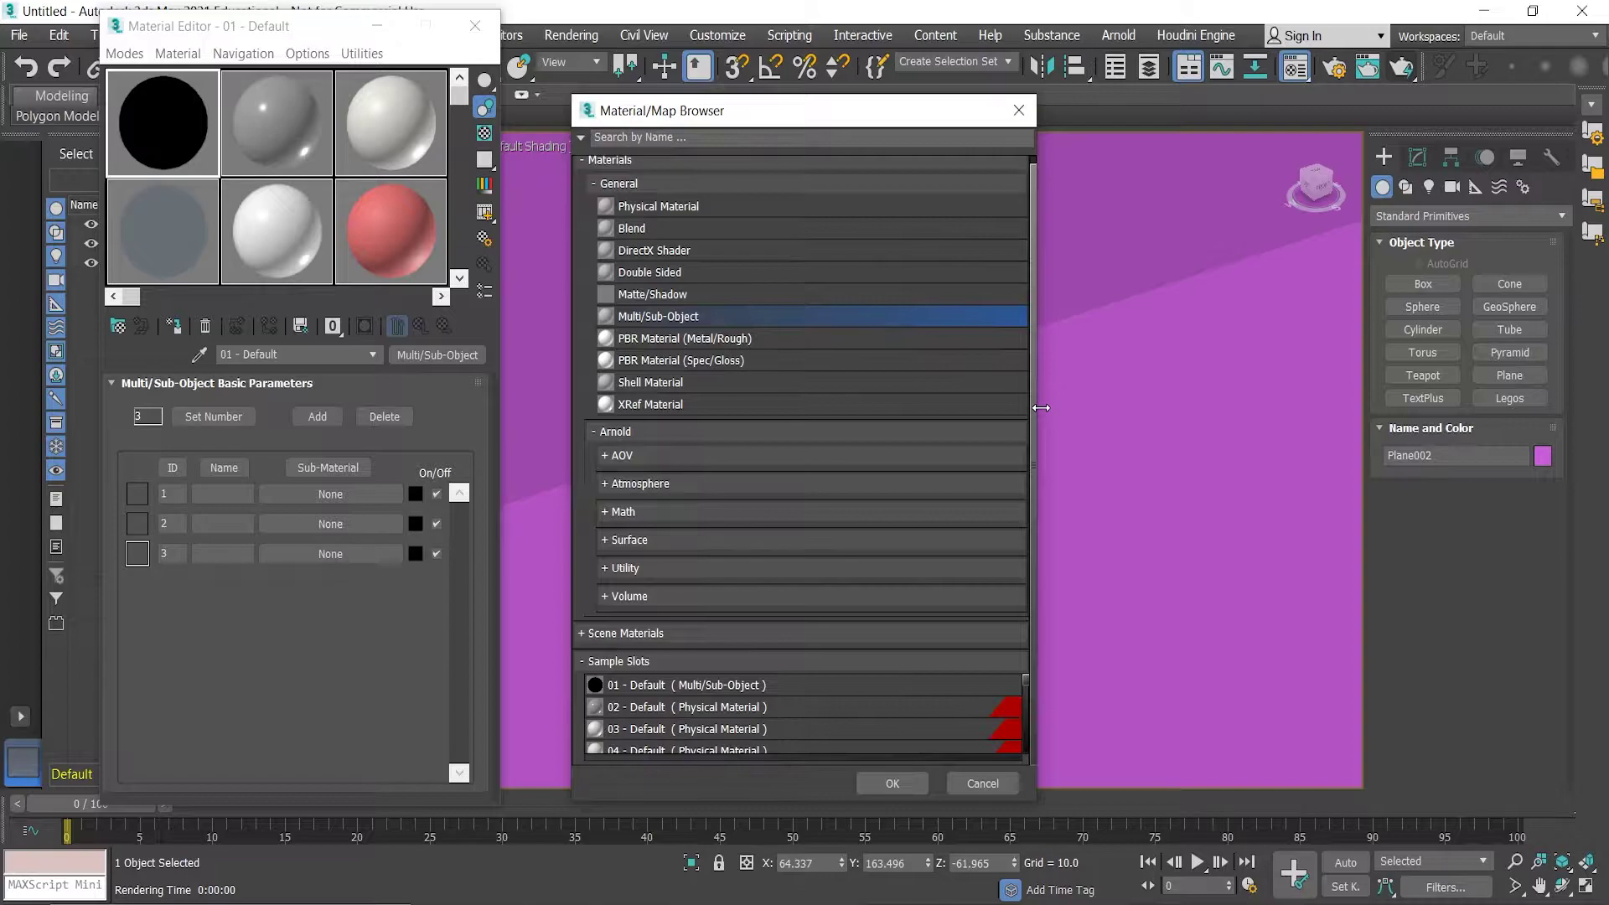
{"action": "left_click", "coordinate": [1016, 112]}
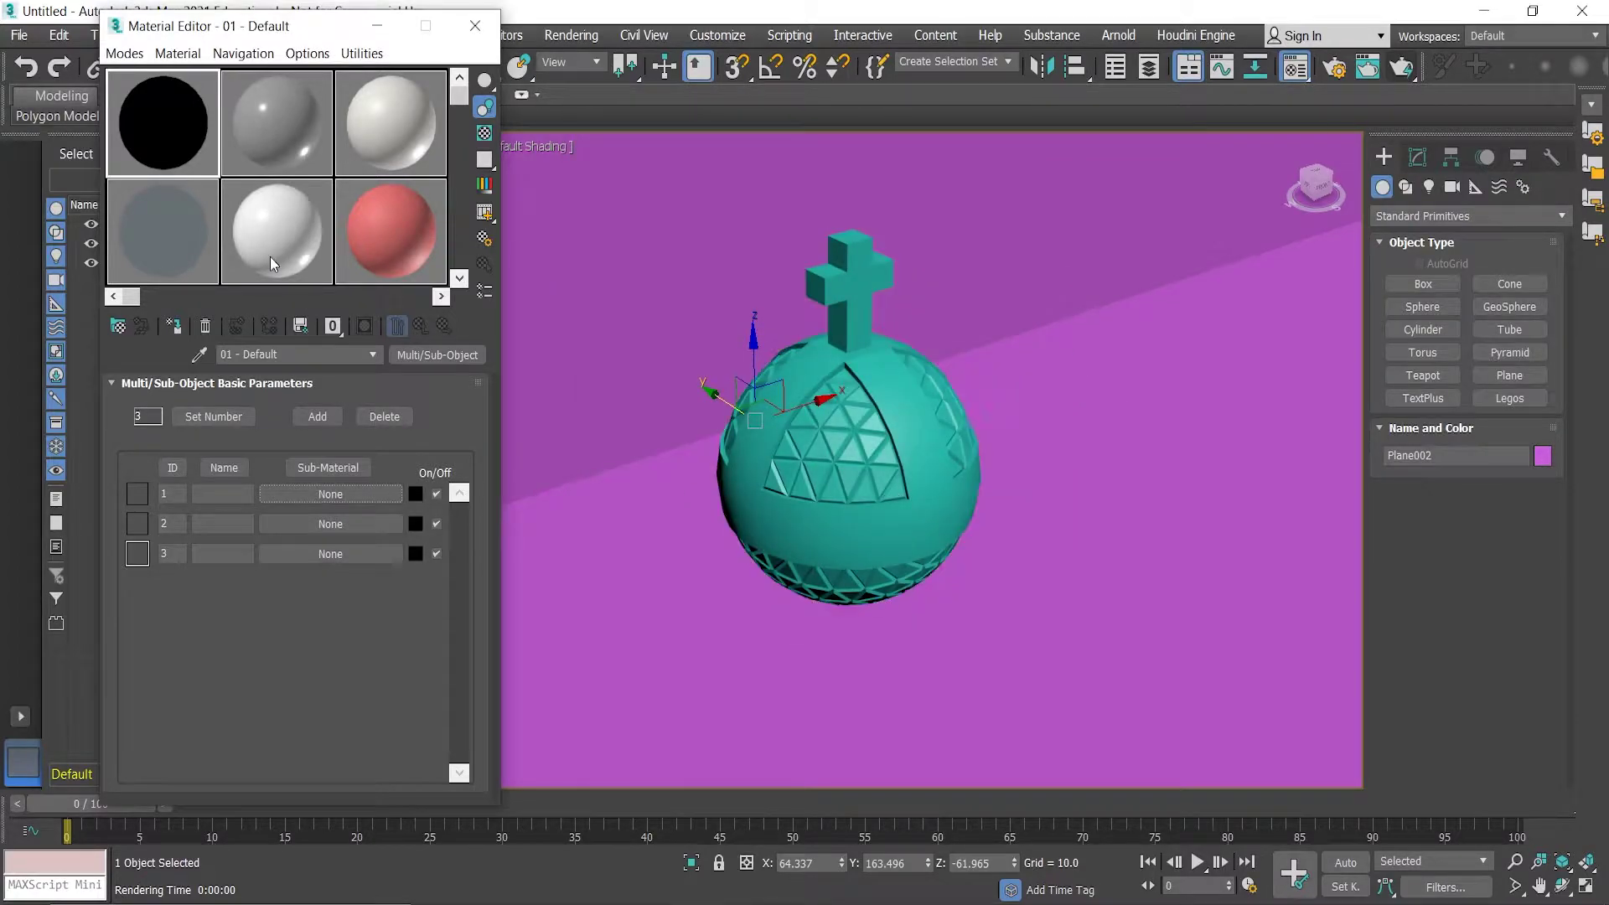
{"action": "left_click", "coordinate": [299, 142]}
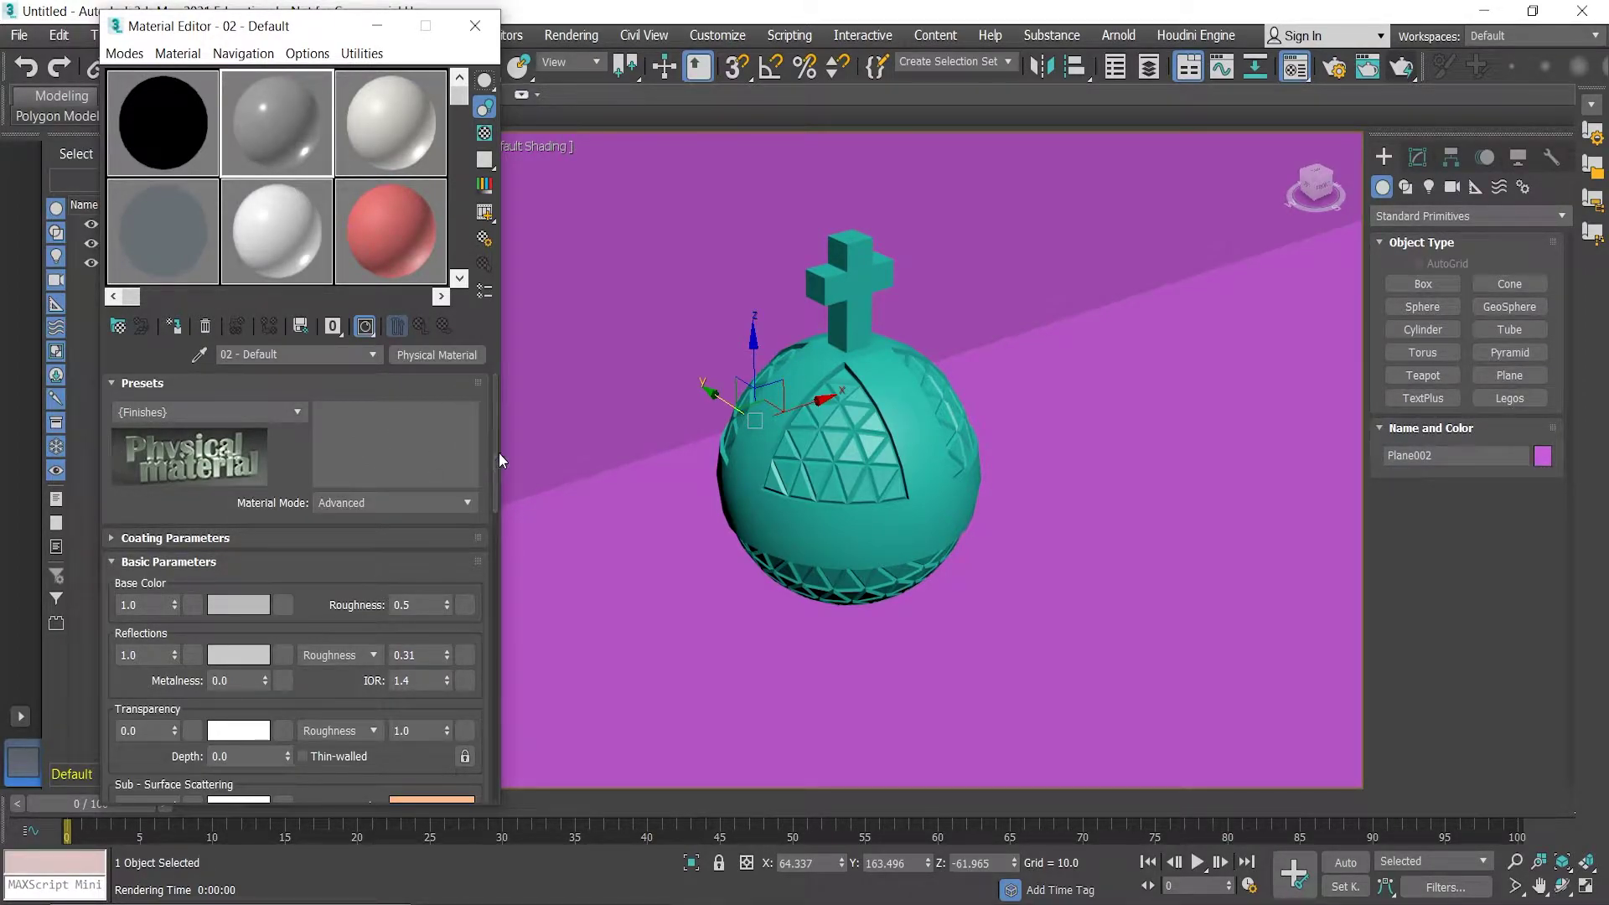
{"action": "mouse_move", "coordinate": [494, 475]}
{"action": "left_mouse_down"}
{"action": "mouse_move", "coordinate": [489, 553]}
{"action": "mouse_move", "coordinate": [502, 459]}
{"action": "mouse_move", "coordinate": [506, 772]}
{"action": "mouse_move", "coordinate": [515, 474]}
{"action": "left_mouse_up"}
{"action": "left_click", "coordinate": [159, 127]}
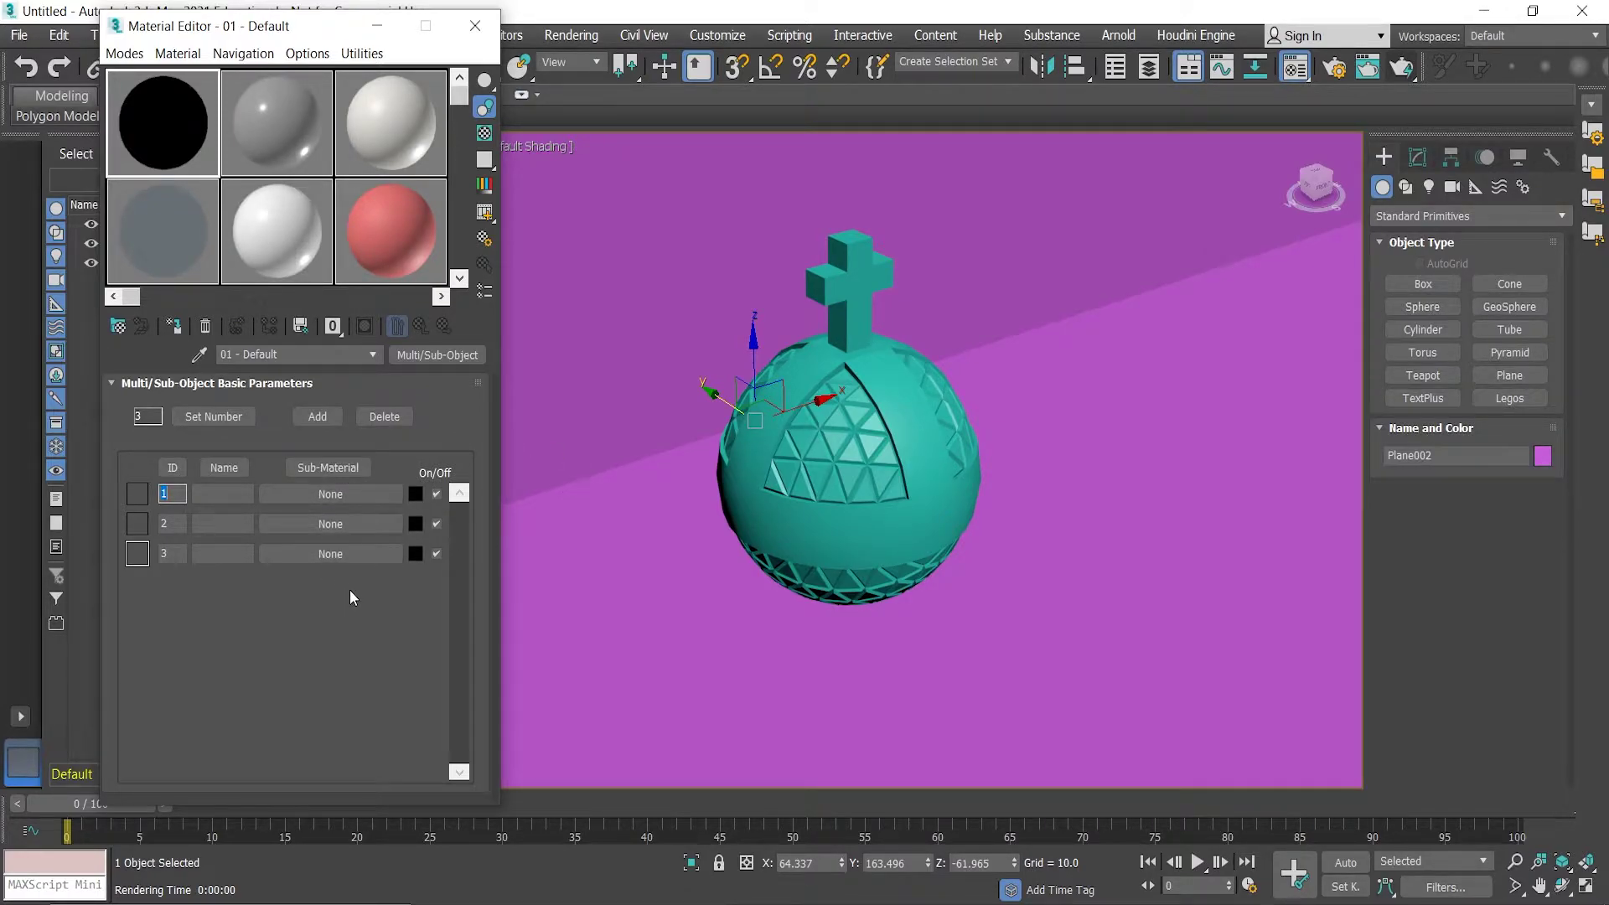
- Assign an Arnold Standard Surface material to the ID 1 sub-material
{"action": "left_click", "coordinate": [330, 495]}
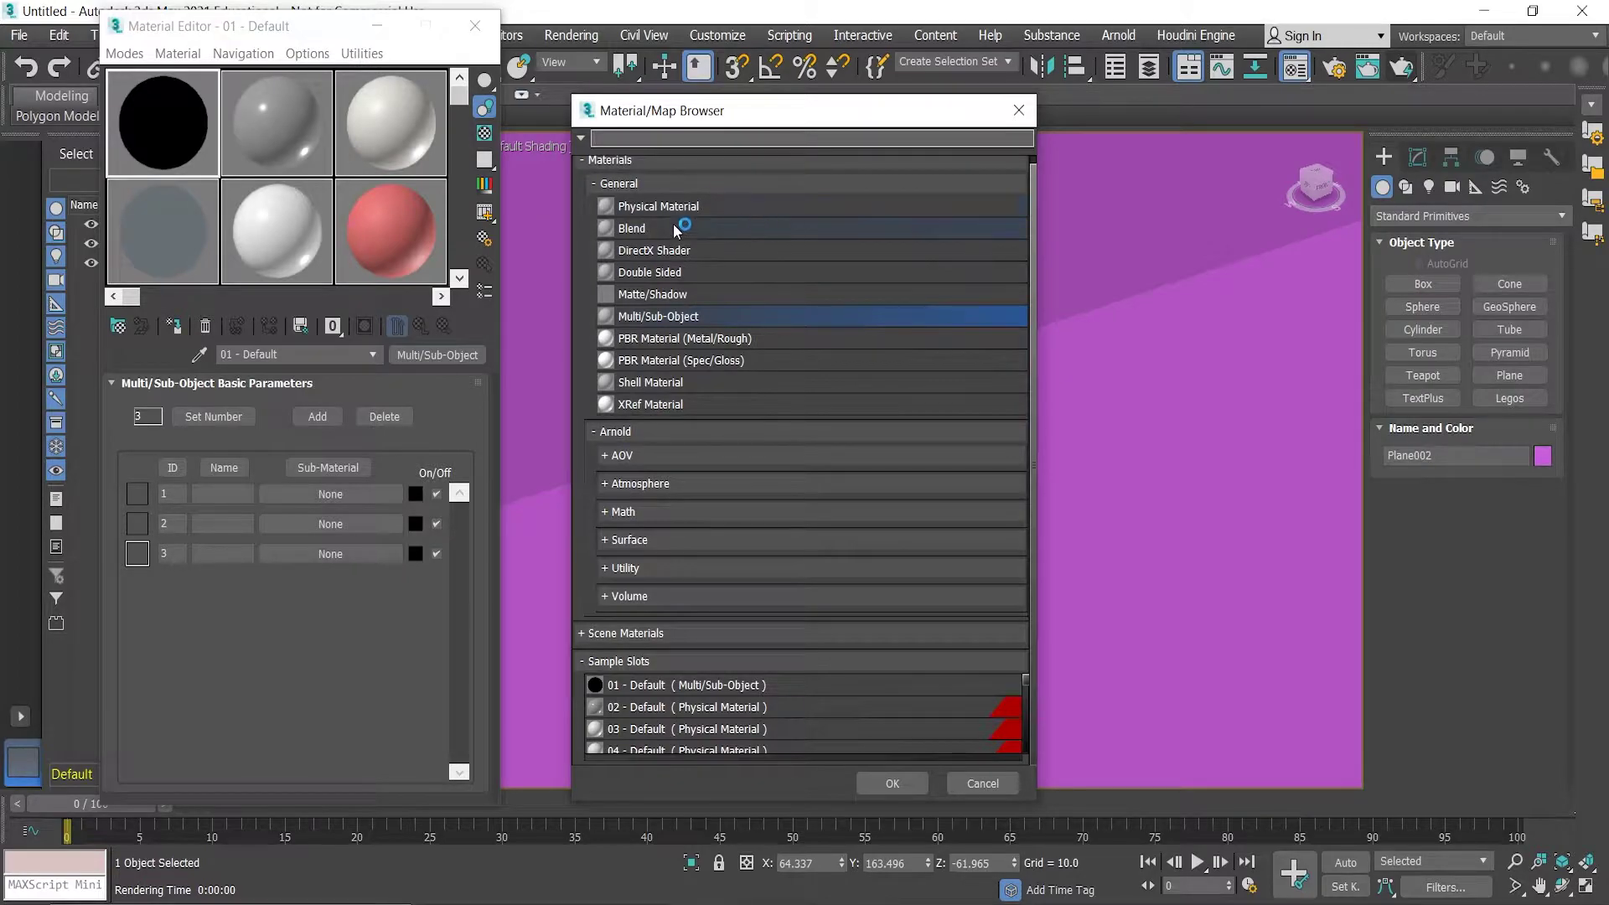
{"action": "left_click", "coordinate": [605, 541]}
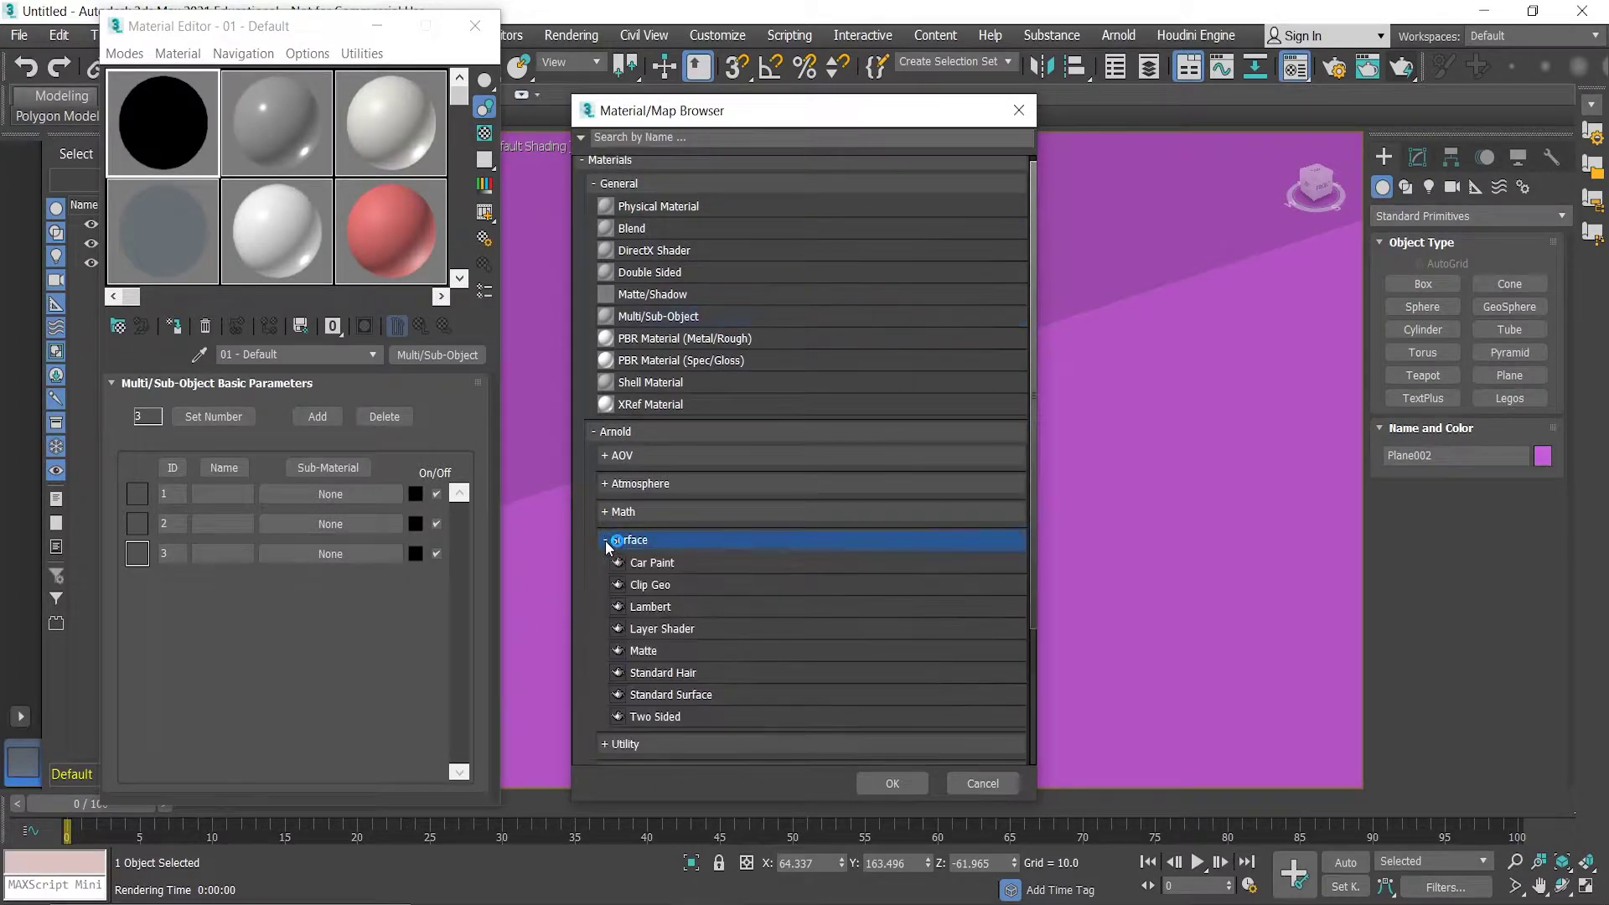
{"action": "scroll", "coordinate": [778, 566], "scroll_direction": "down", "scroll_amount": 1}
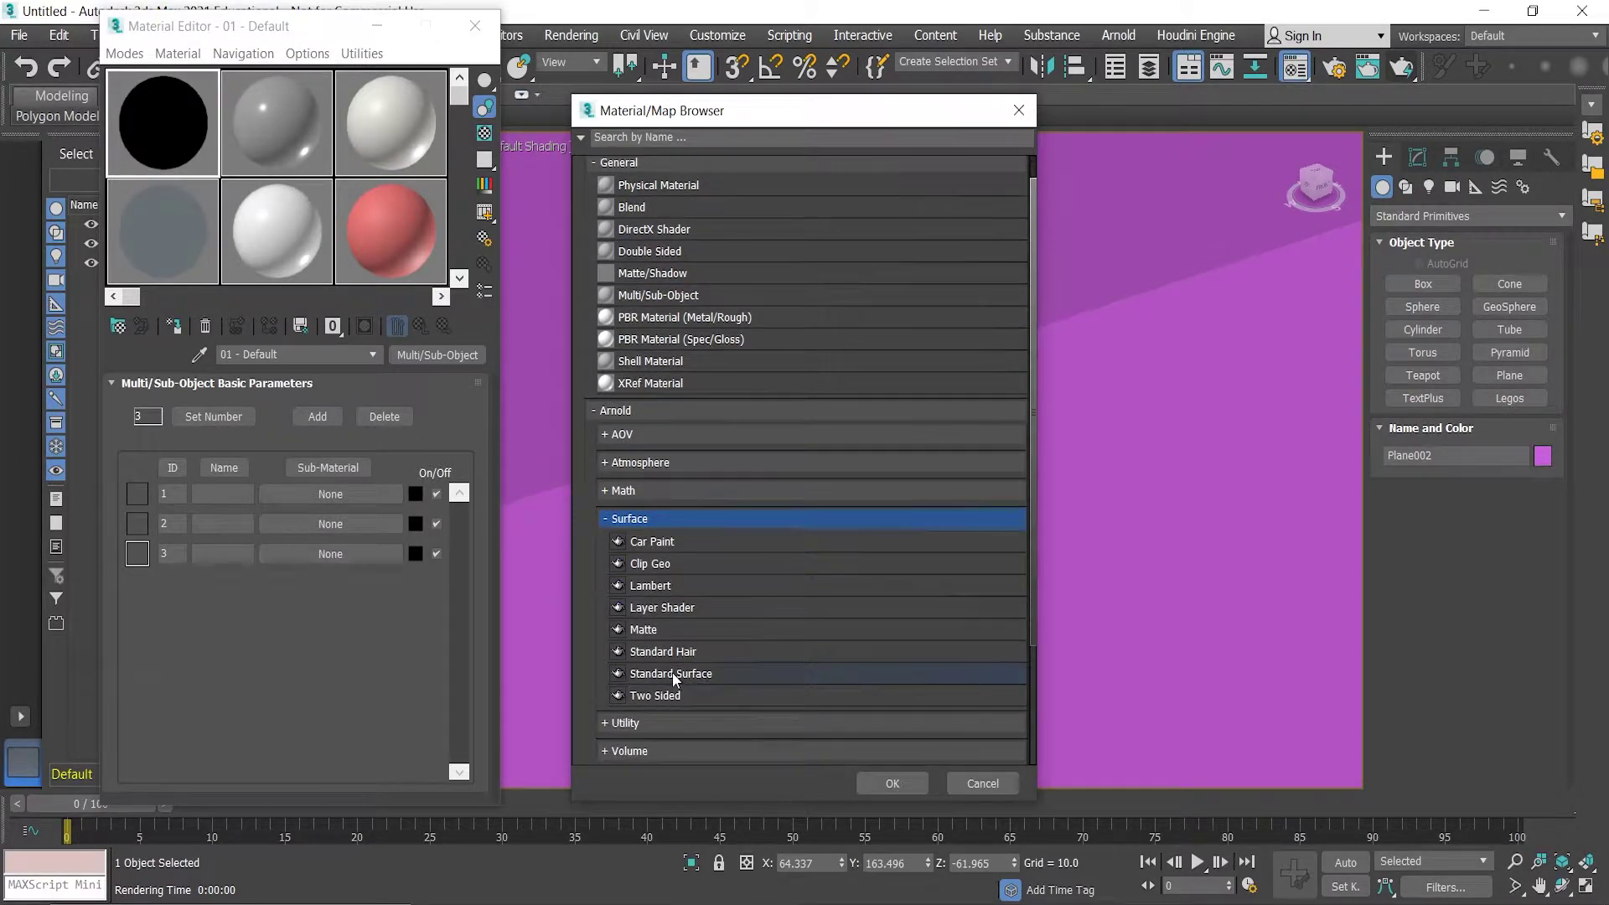
{"action": "left_click", "coordinate": [689, 675]}
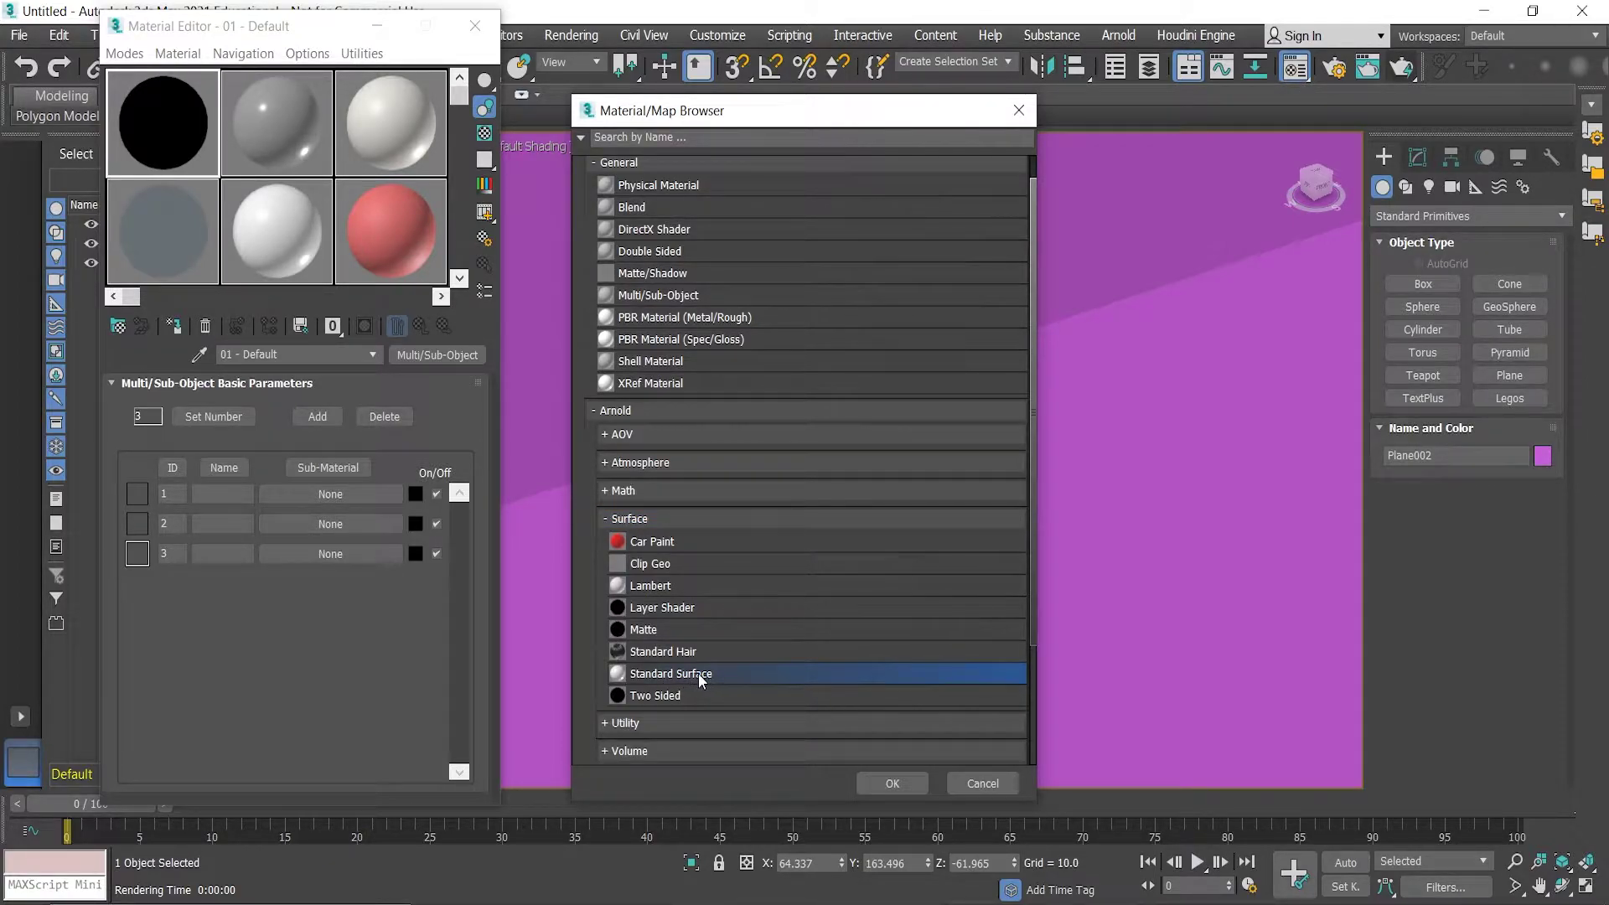
{"action": "double_click", "coordinate": [699, 676]}
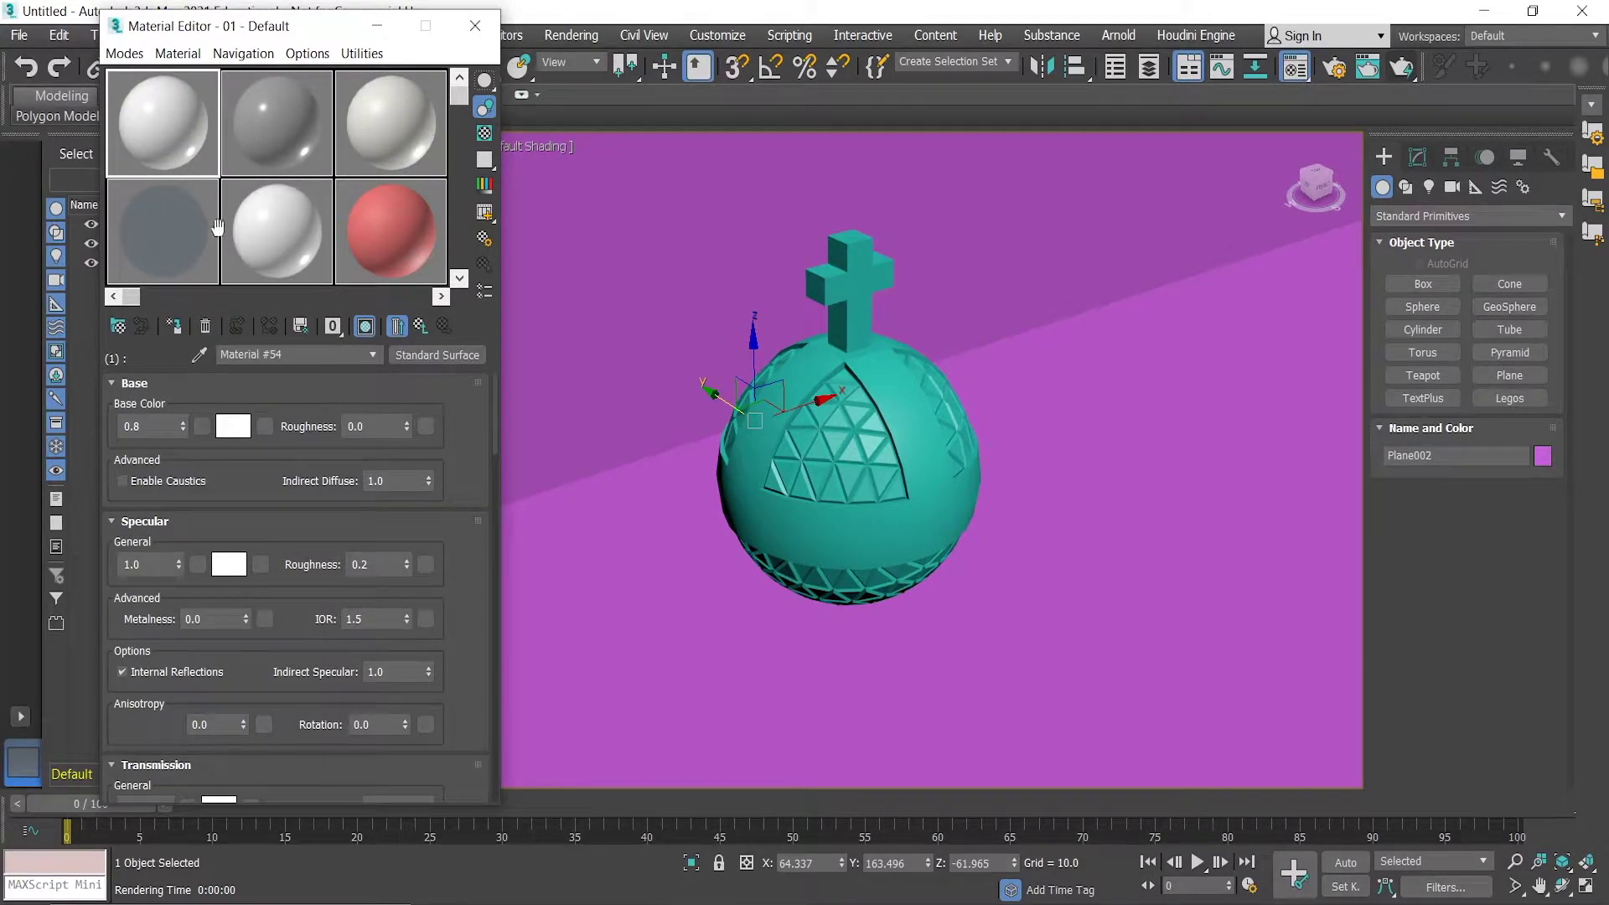
- Make the ID 1 material gold with base weight 1.0, base colour about 0.875 red, 0.486 green, 0.071 blue, and metalness 1.0
{"action": "left_click_drag", "start_coordinate": [183, 422], "coordinate": [184, 391]}
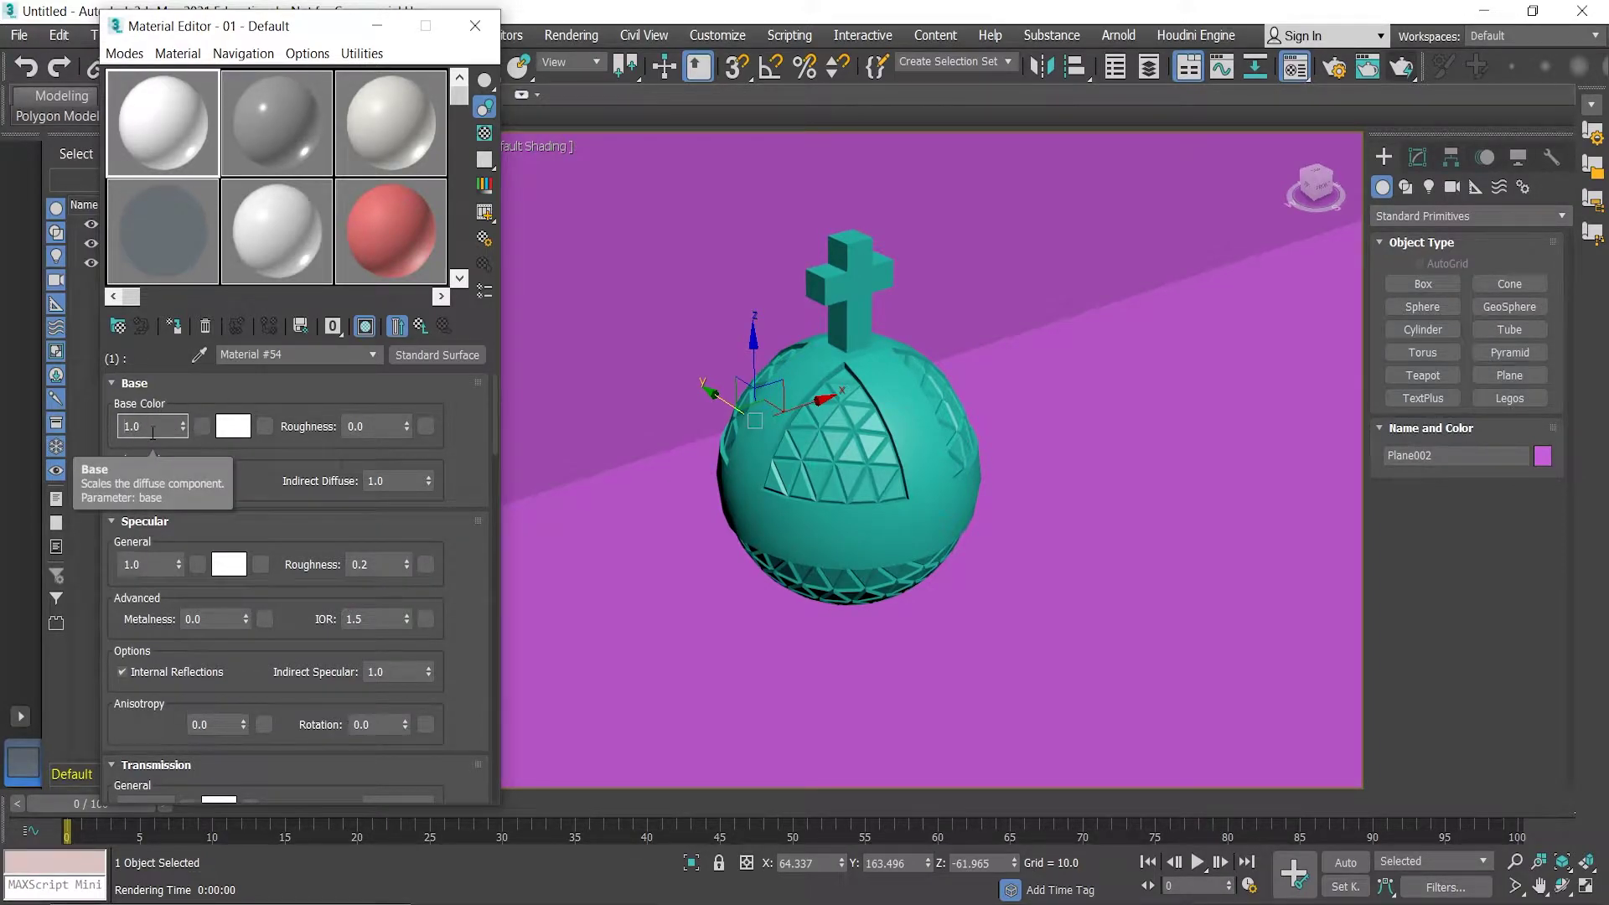
{"action": "left_click", "coordinate": [233, 426]}
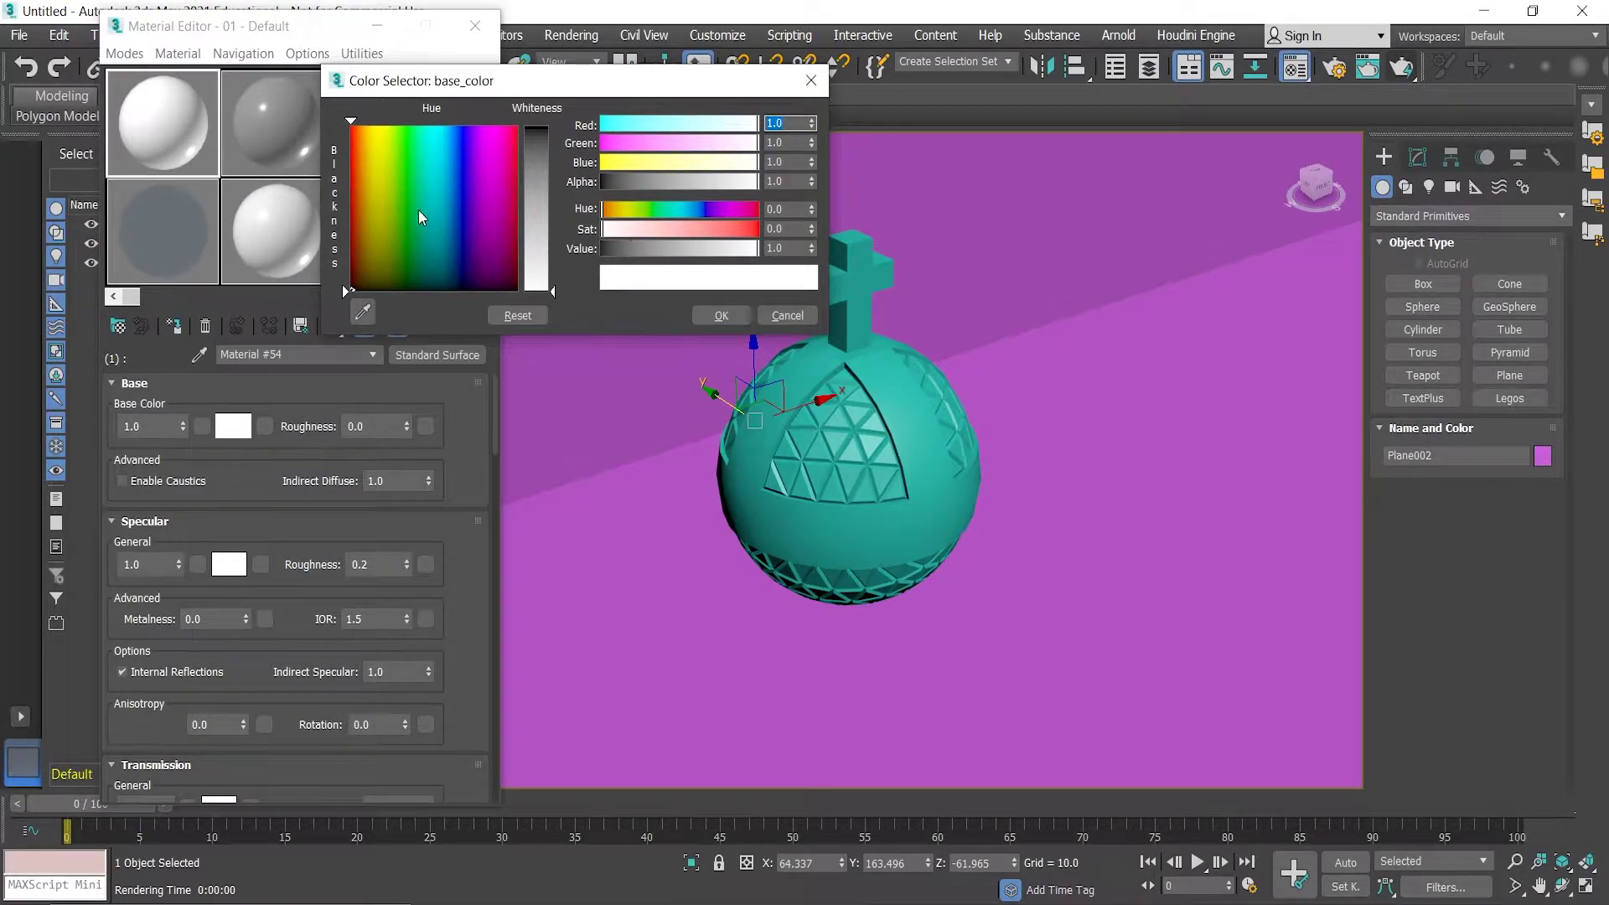
{"action": "left_click", "coordinate": [370, 147]}
{"action": "left_click_drag", "start_coordinate": [536, 289], "coordinate": [537, 138]}
{"action": "left_click", "coordinate": [367, 146]}
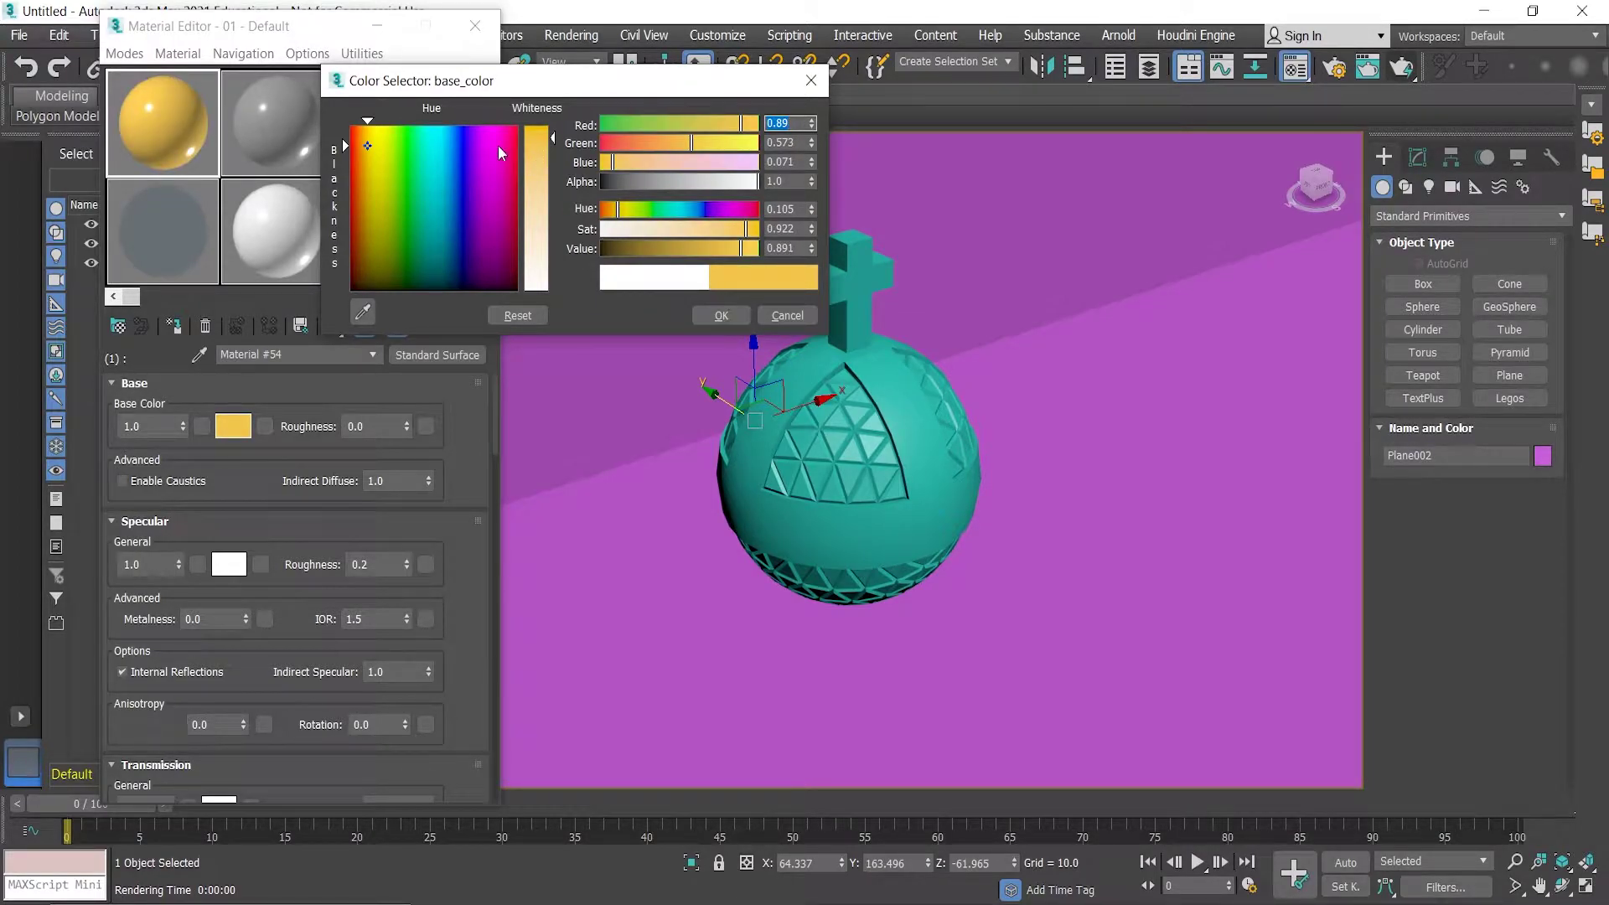
{"action": "left_click", "coordinate": [721, 315]}
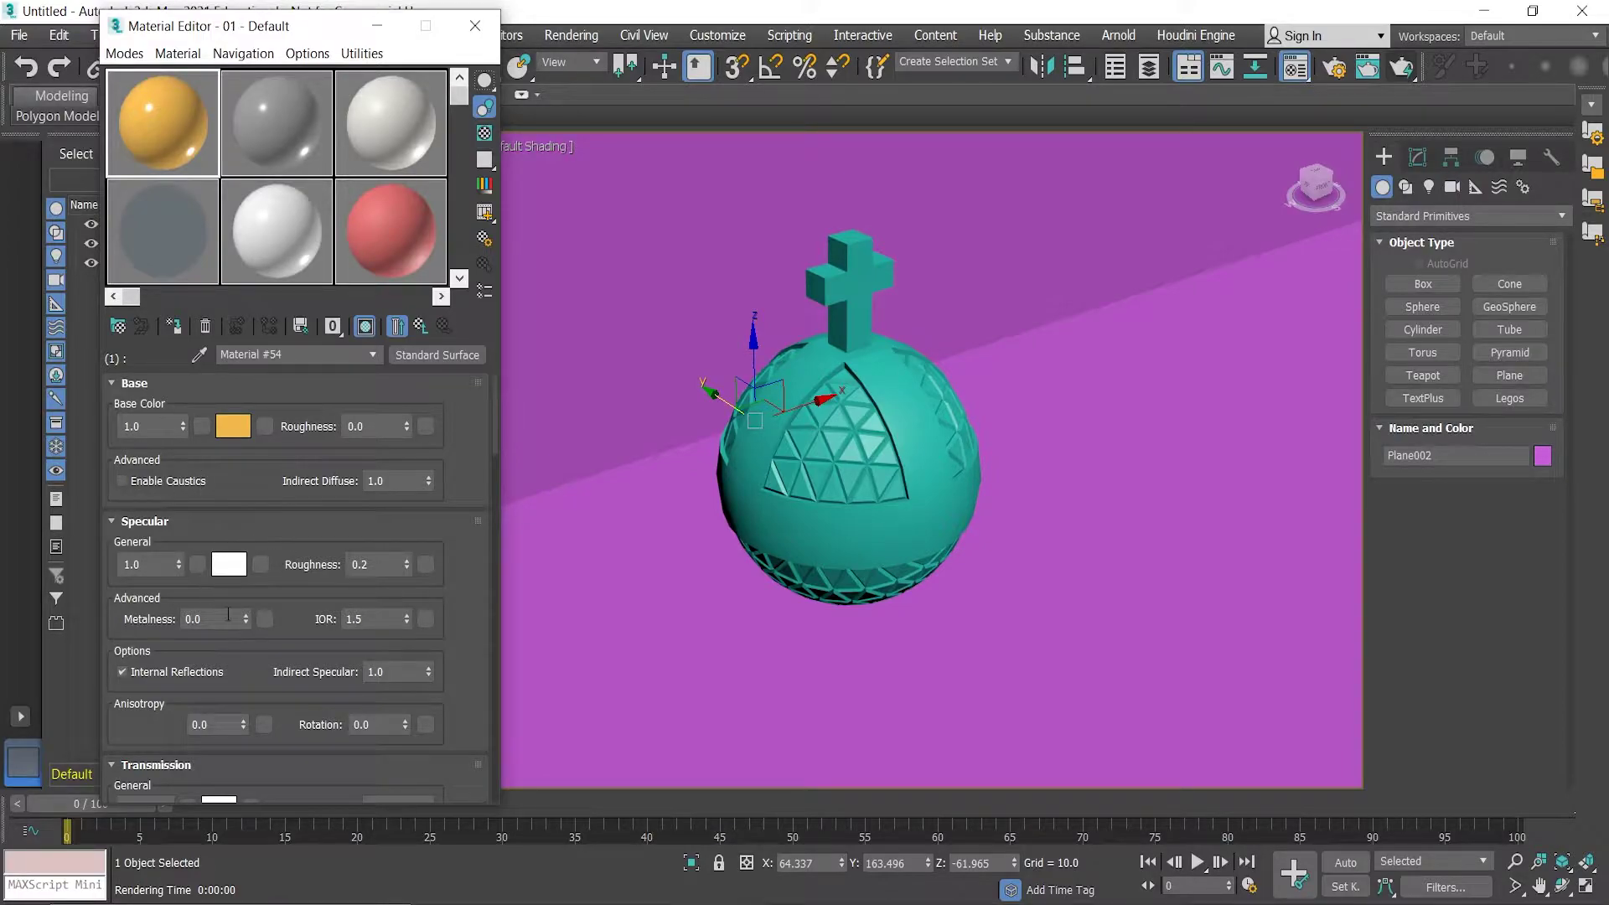
{"action": "left_click_drag", "start_coordinate": [246, 617], "coordinate": [256, 432]}
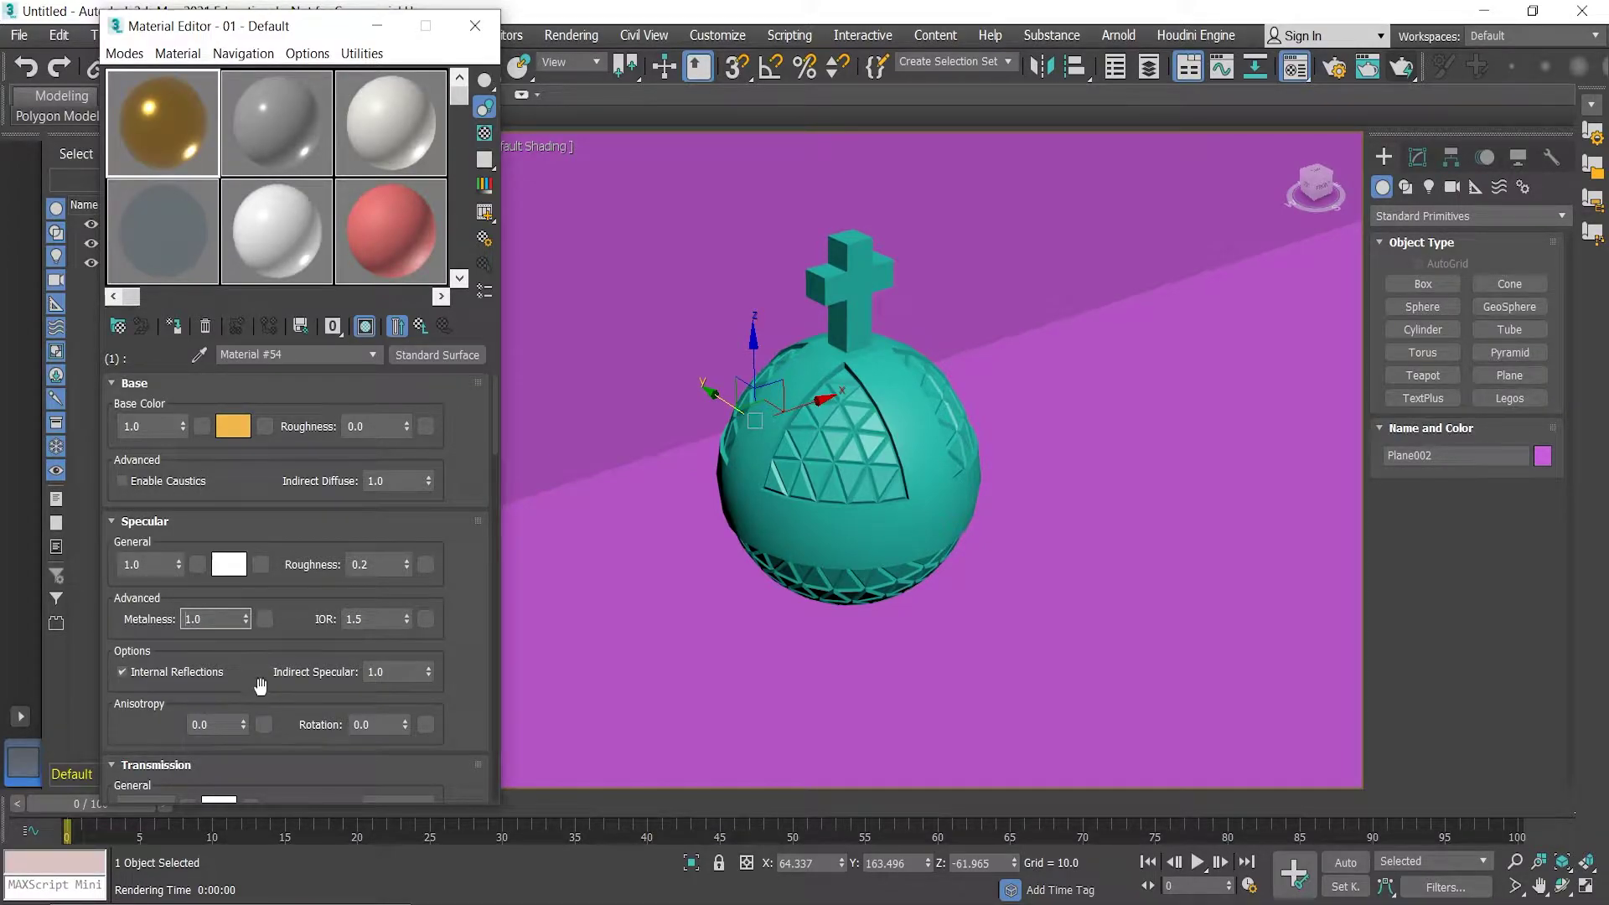
- Apply the Multi/Sub-Object material to the orb and duplicate the ID 1 sub-material into ID 2 with the Copy method
{"action": "left_click", "coordinate": [452, 355]}
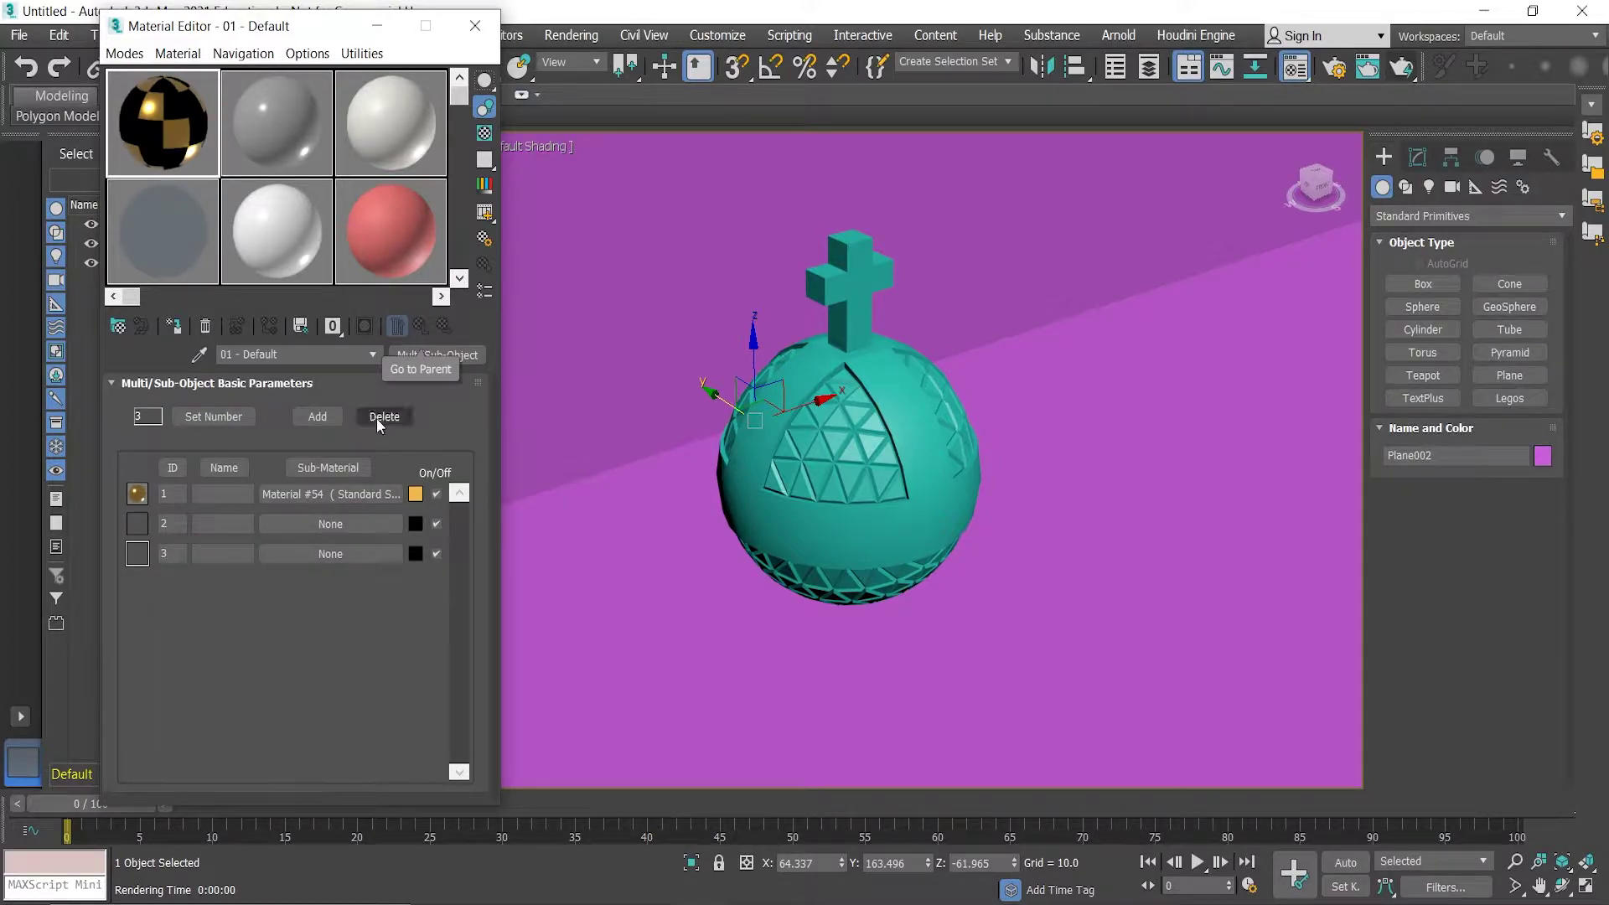
{"action": "left_click_drag", "start_coordinate": [165, 117], "coordinate": [742, 506]}
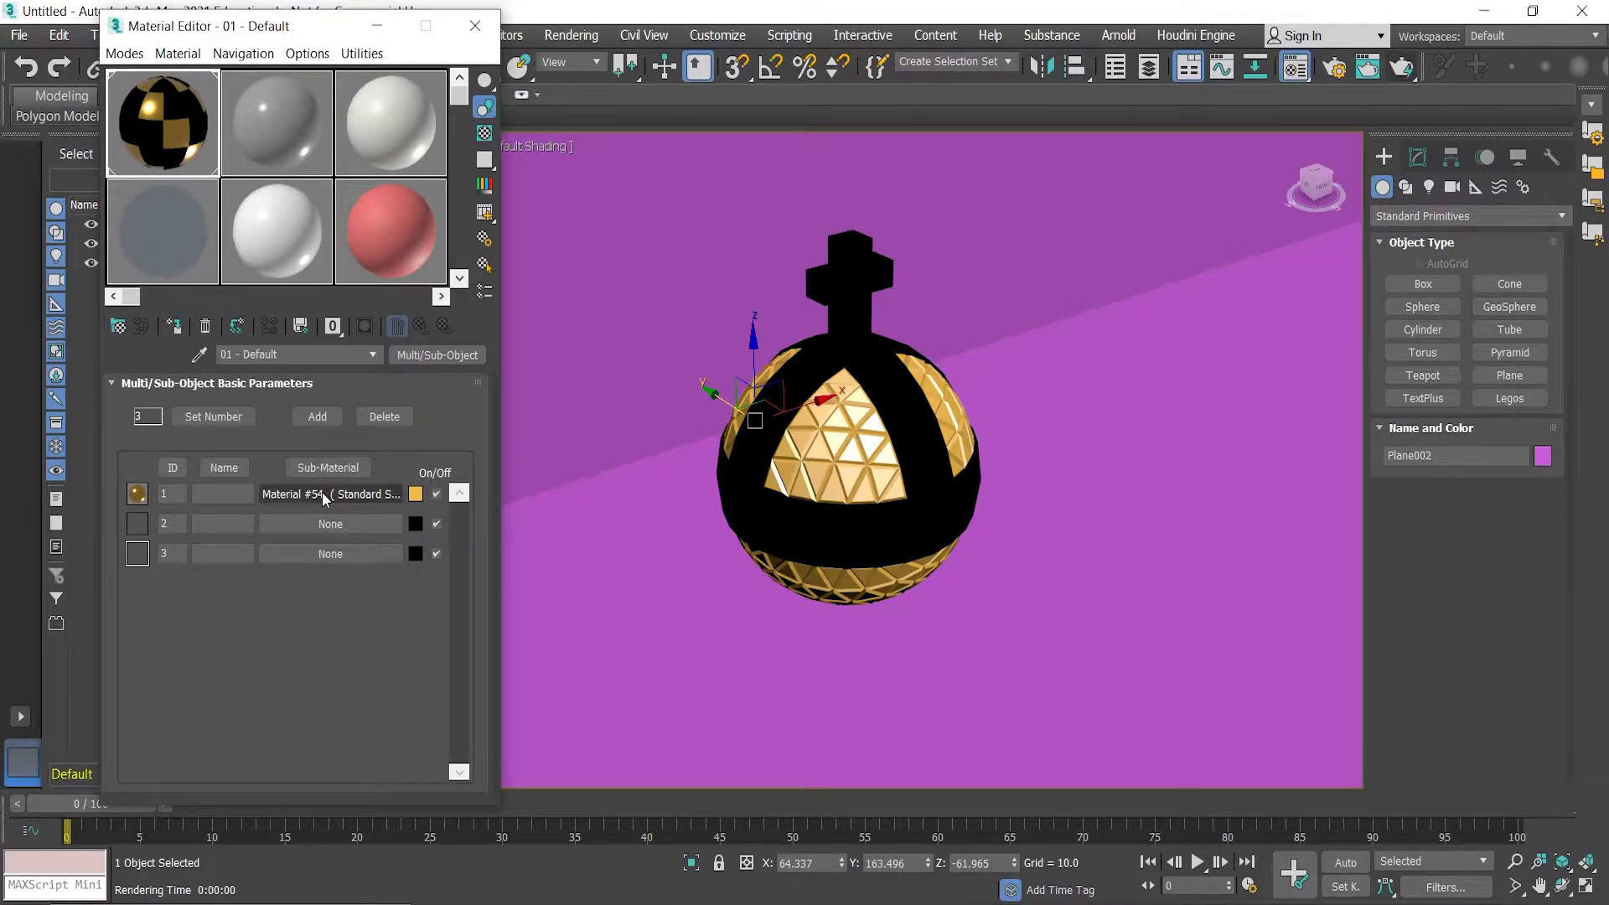
{"action": "left_click_drag", "start_coordinate": [330, 491], "coordinate": [335, 532]}
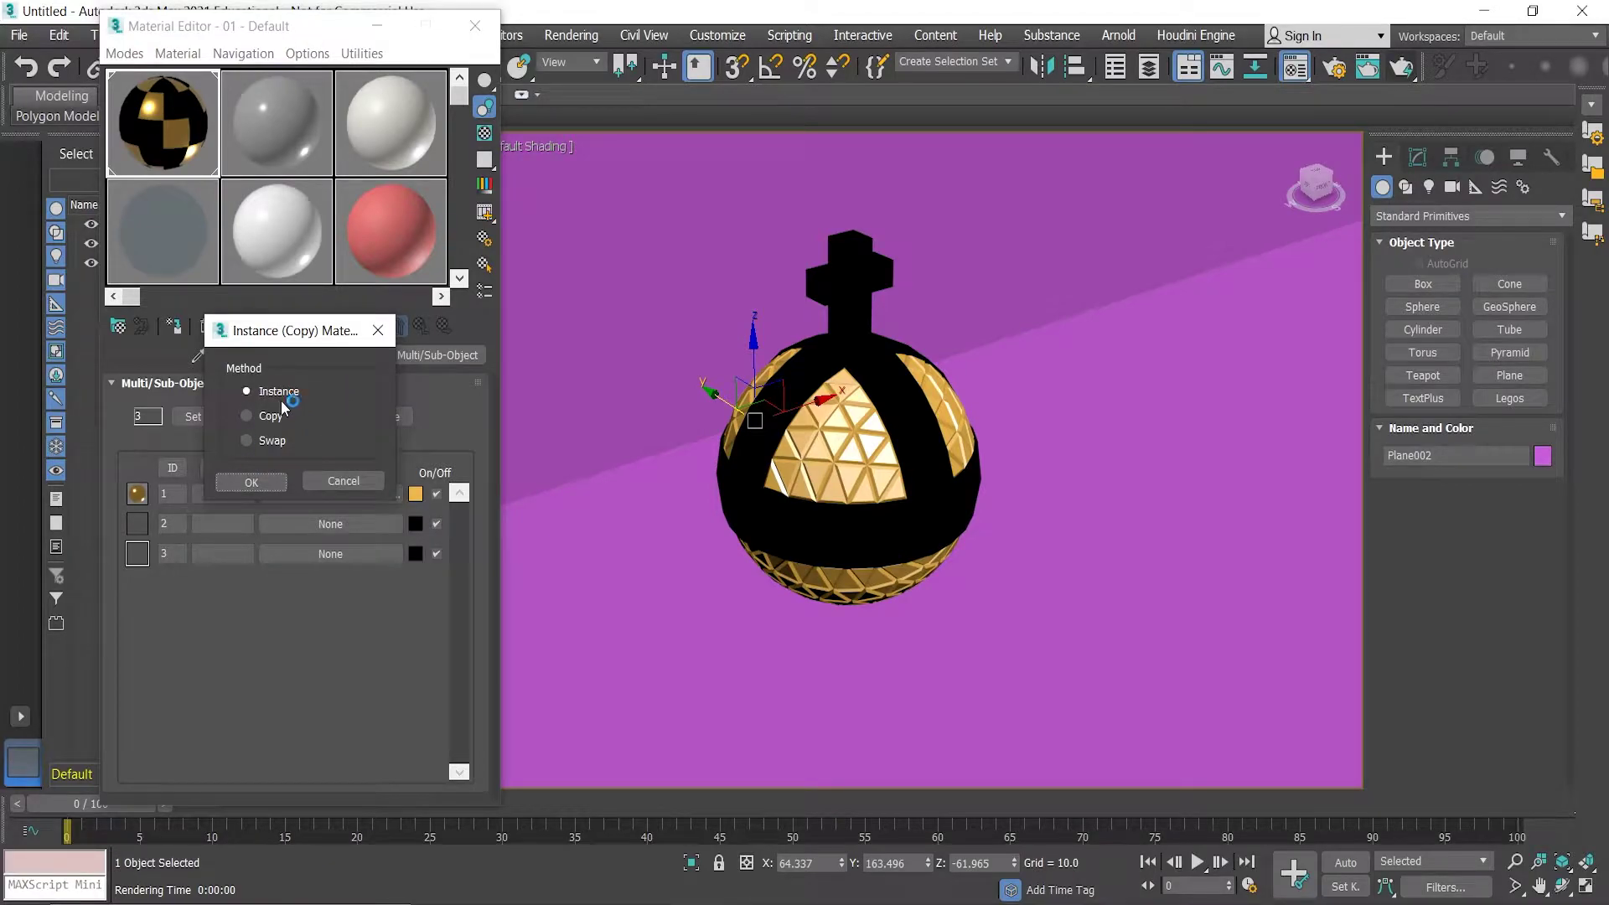
{"action": "left_click", "coordinate": [272, 417]}
{"action": "left_click", "coordinate": [251, 482]}
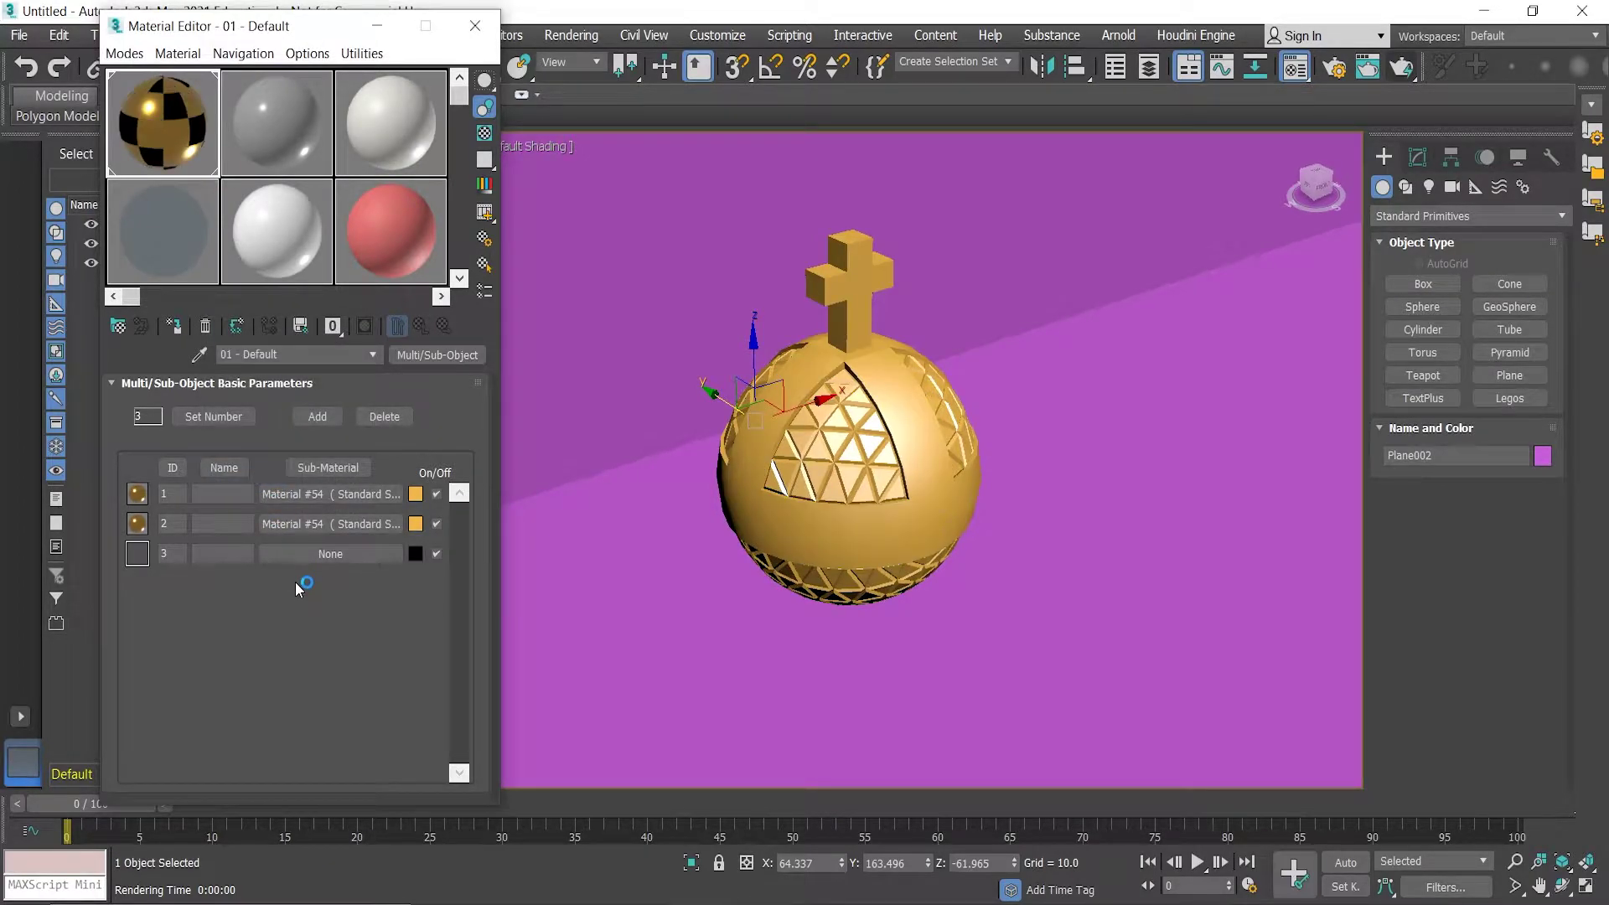
- Recolour the ID 2 sub-material neutral grey, about 0.345 red, green and blue, and toggle its shaded display in the viewport
{"action": "left_click", "coordinate": [328, 523]}
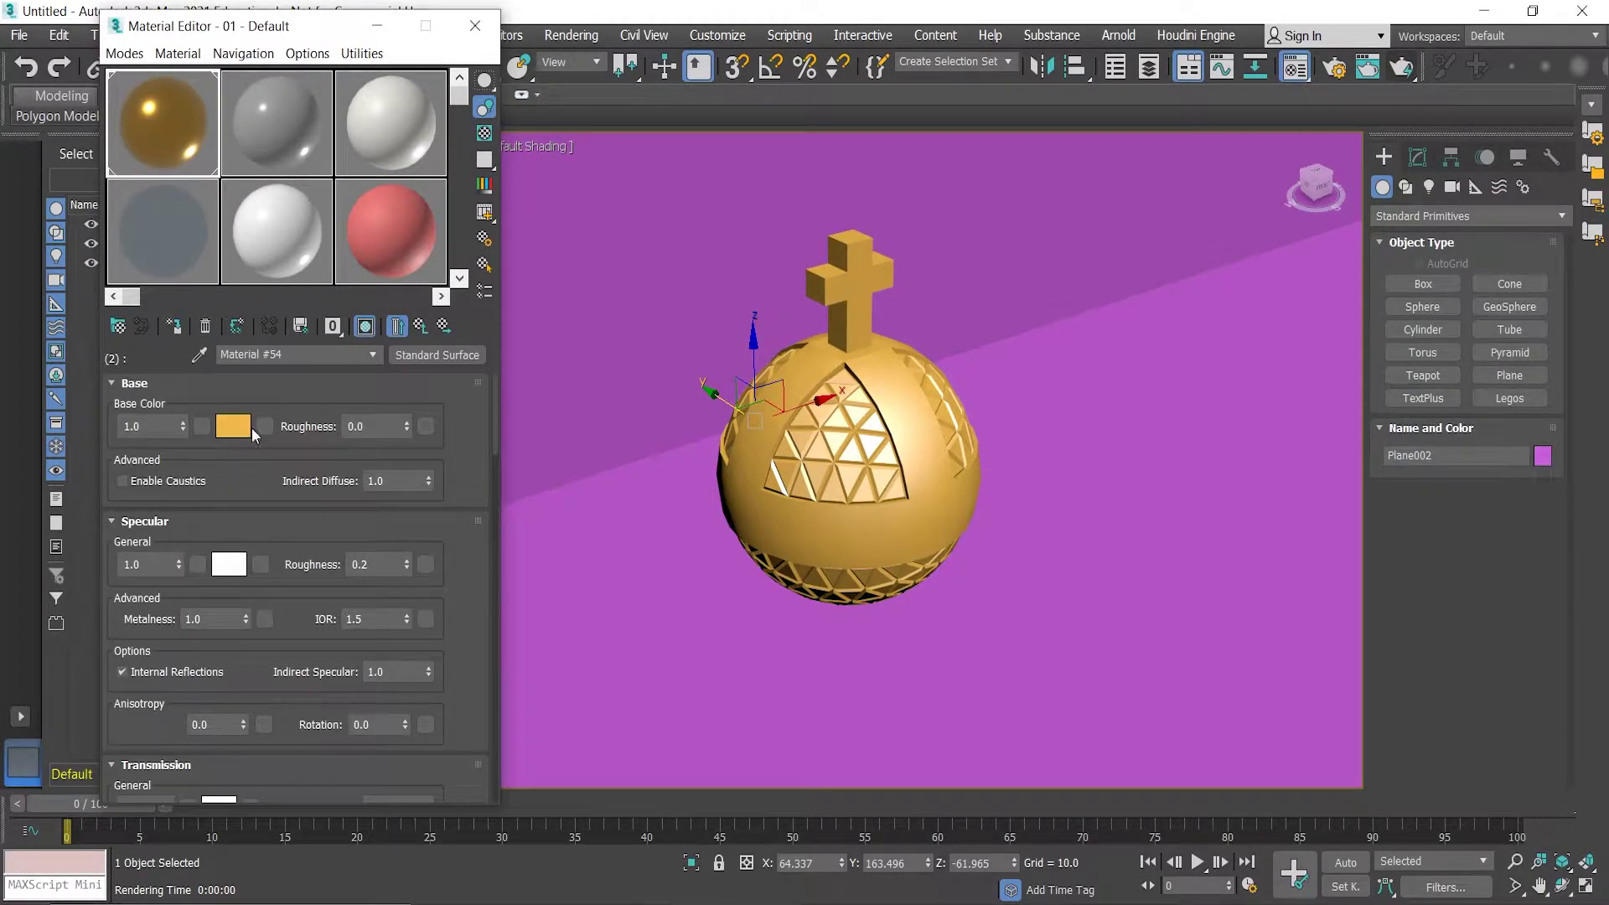
{"action": "left_click", "coordinate": [240, 431]}
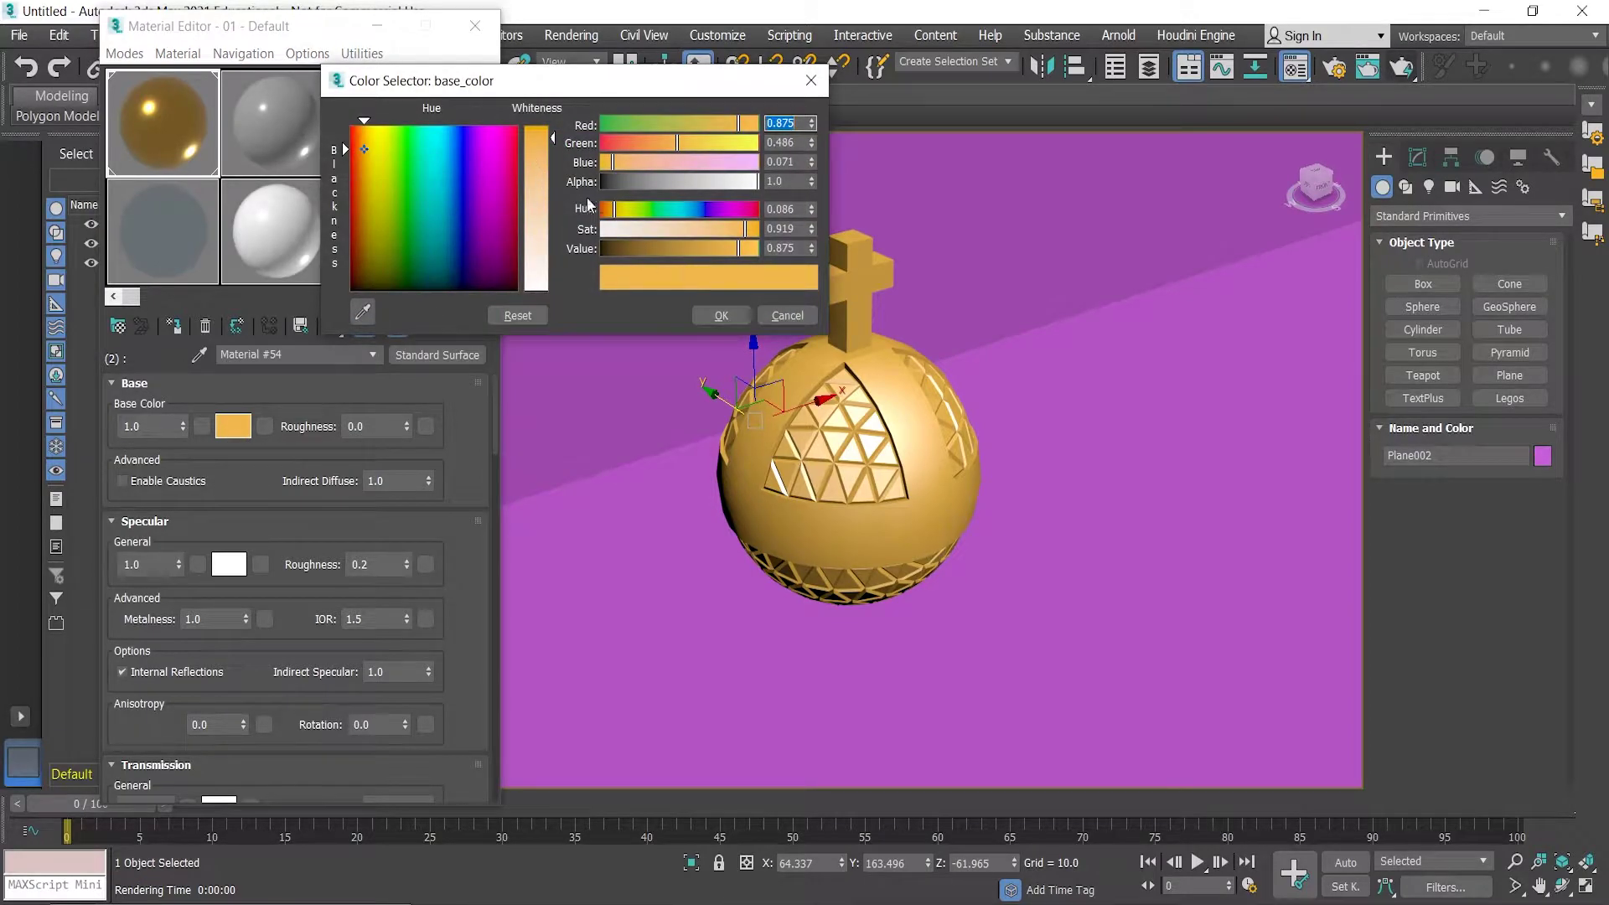
{"action": "left_click_drag", "start_coordinate": [449, 188], "coordinate": [367, 289]}
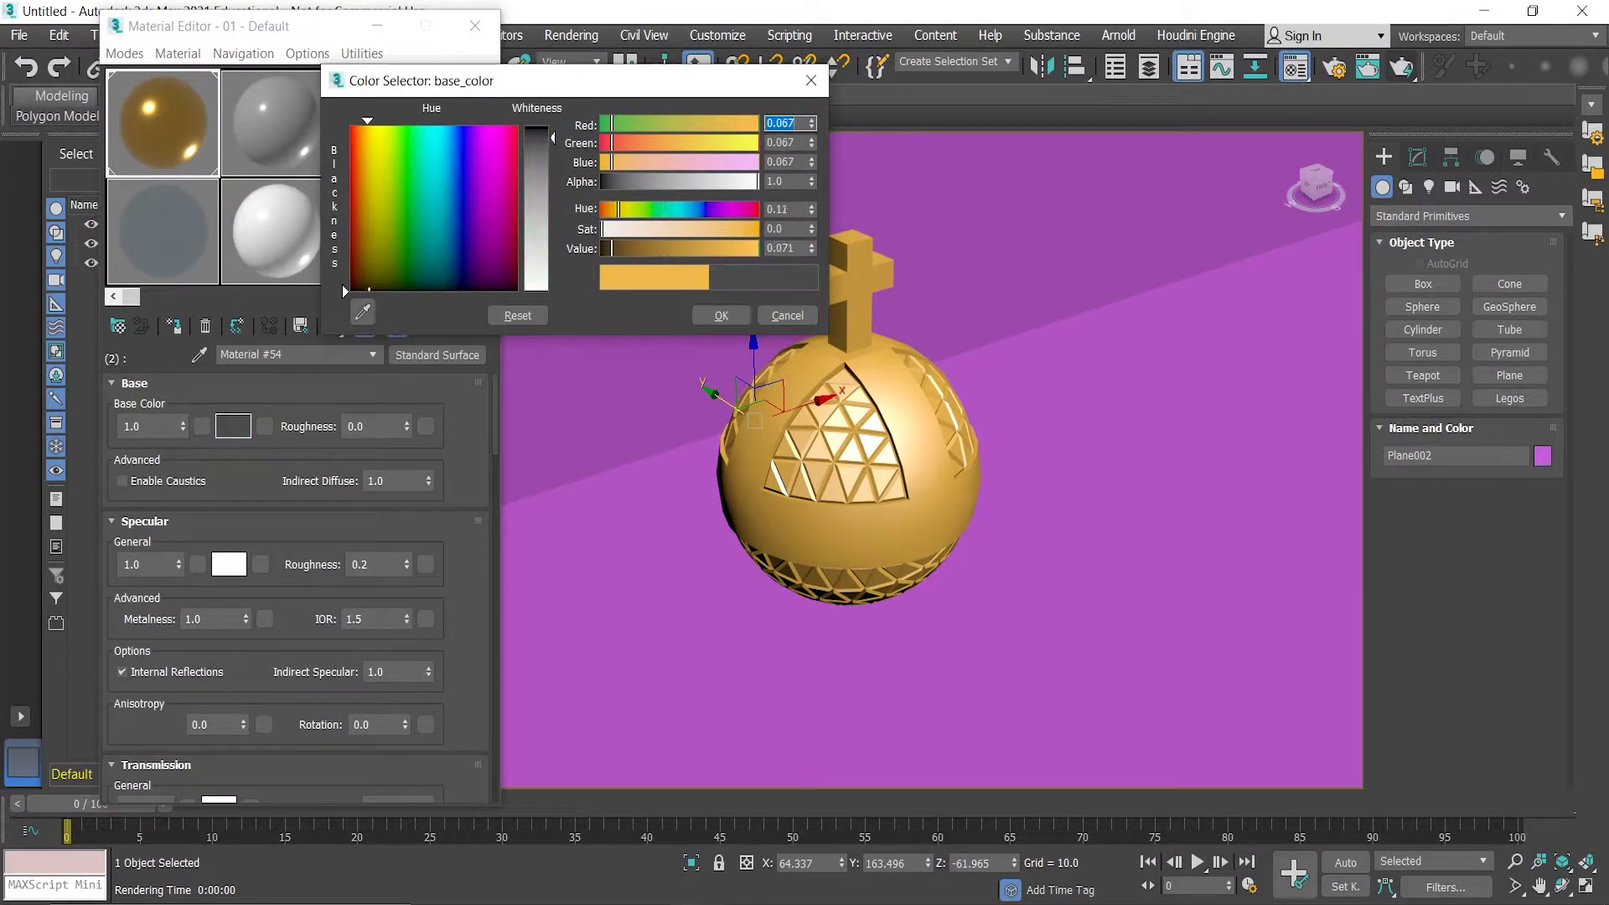
{"action": "left_click_drag", "start_coordinate": [545, 137], "coordinate": [551, 181]}
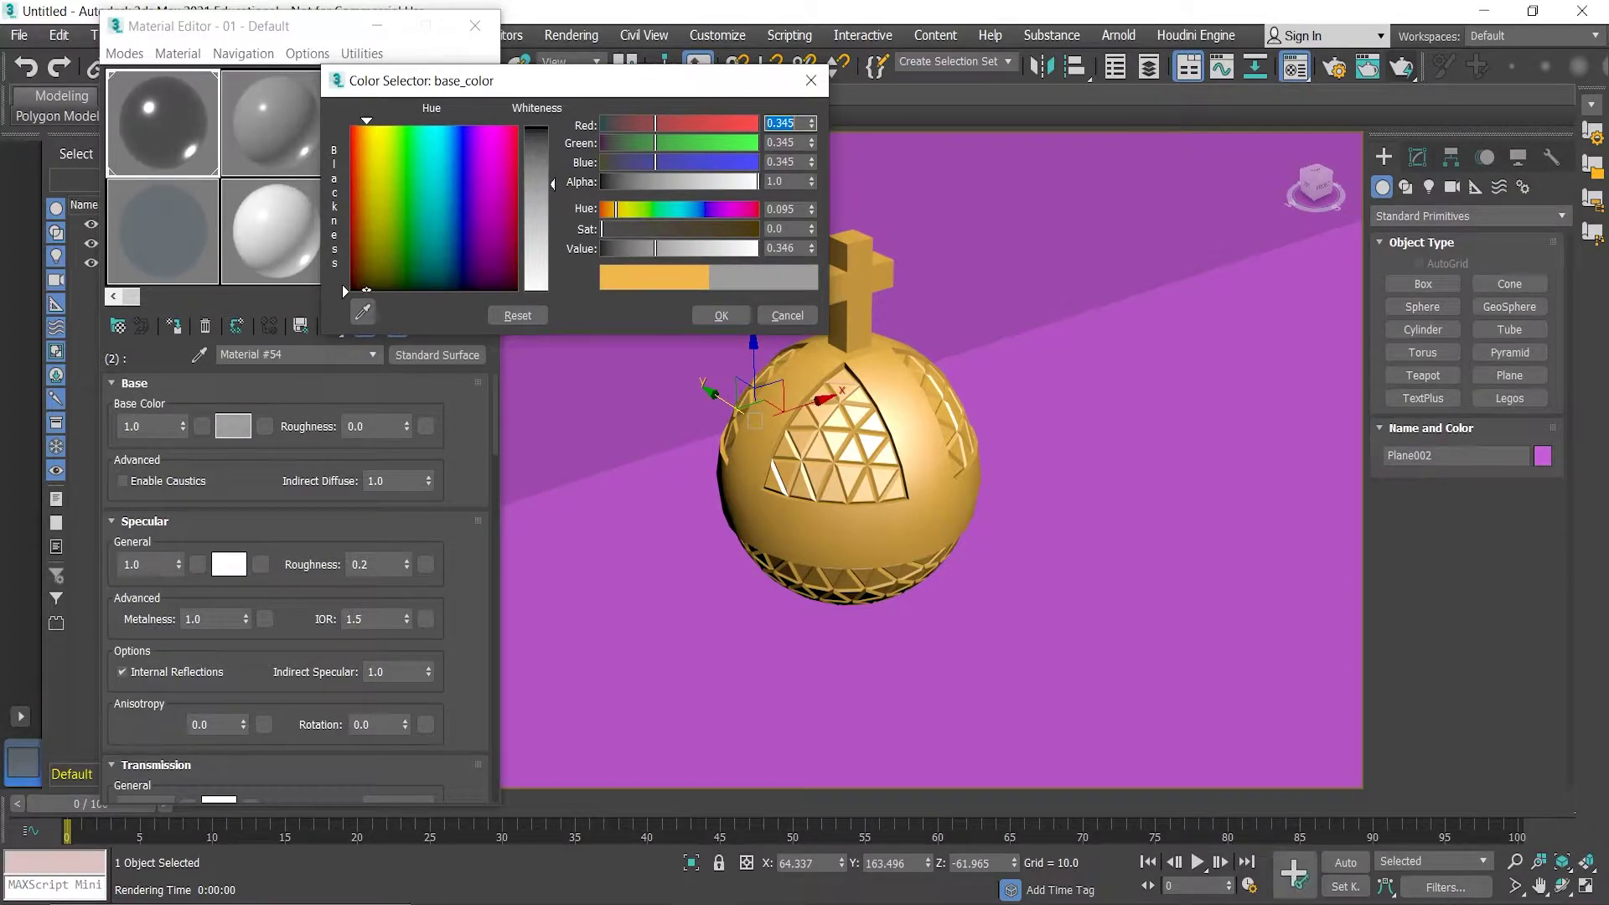
{"action": "left_click", "coordinate": [721, 315]}
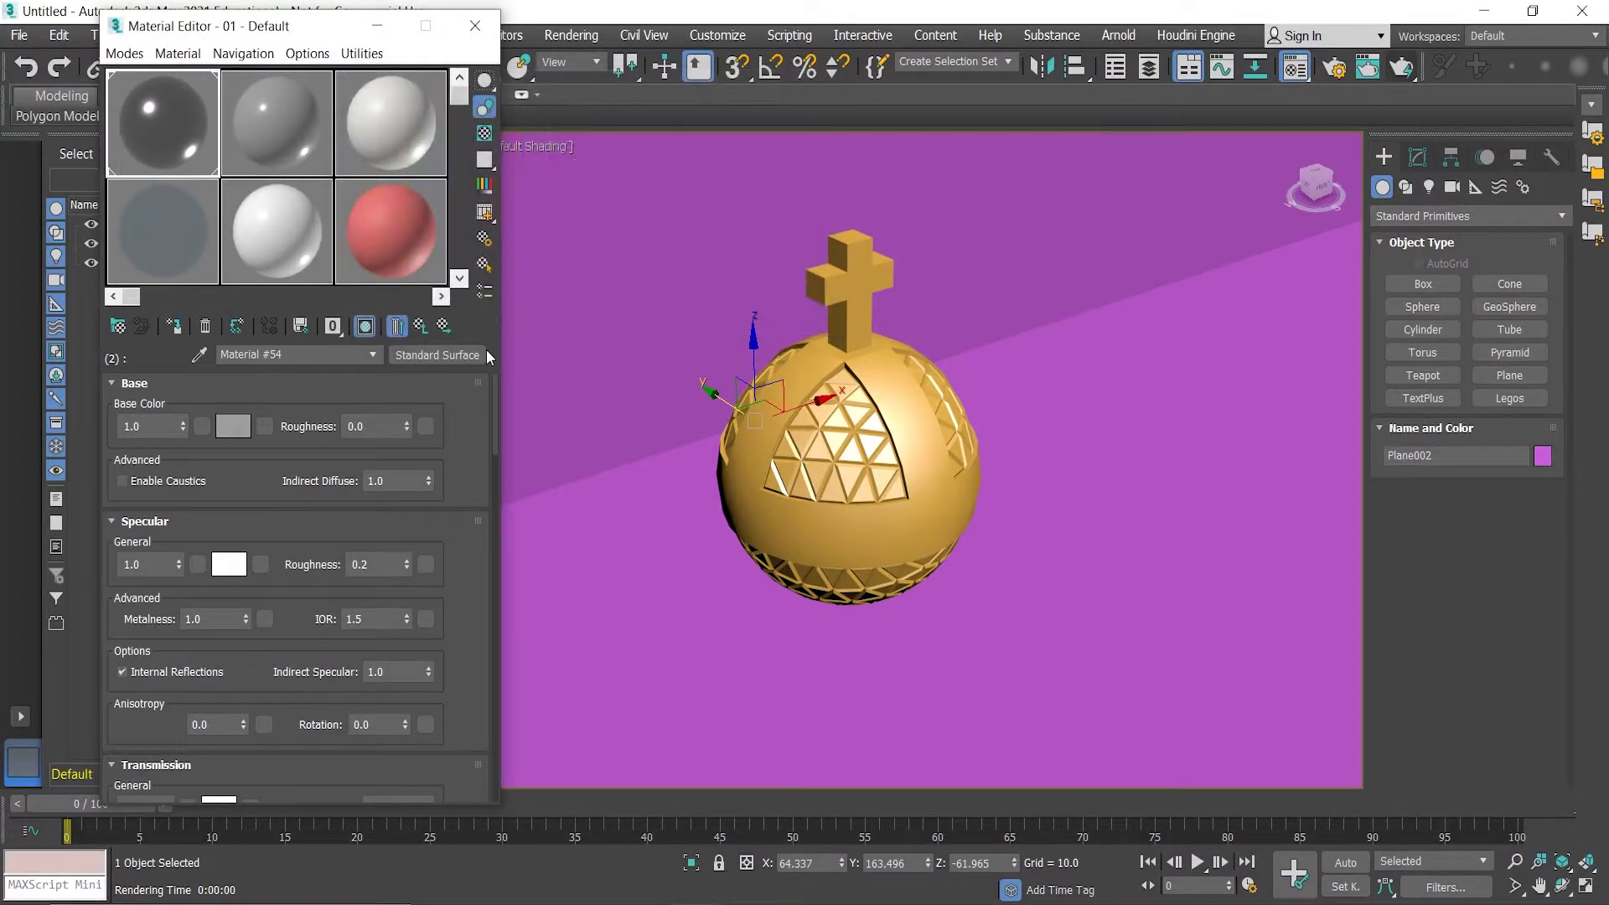
{"action": "left_click", "coordinate": [366, 327]}
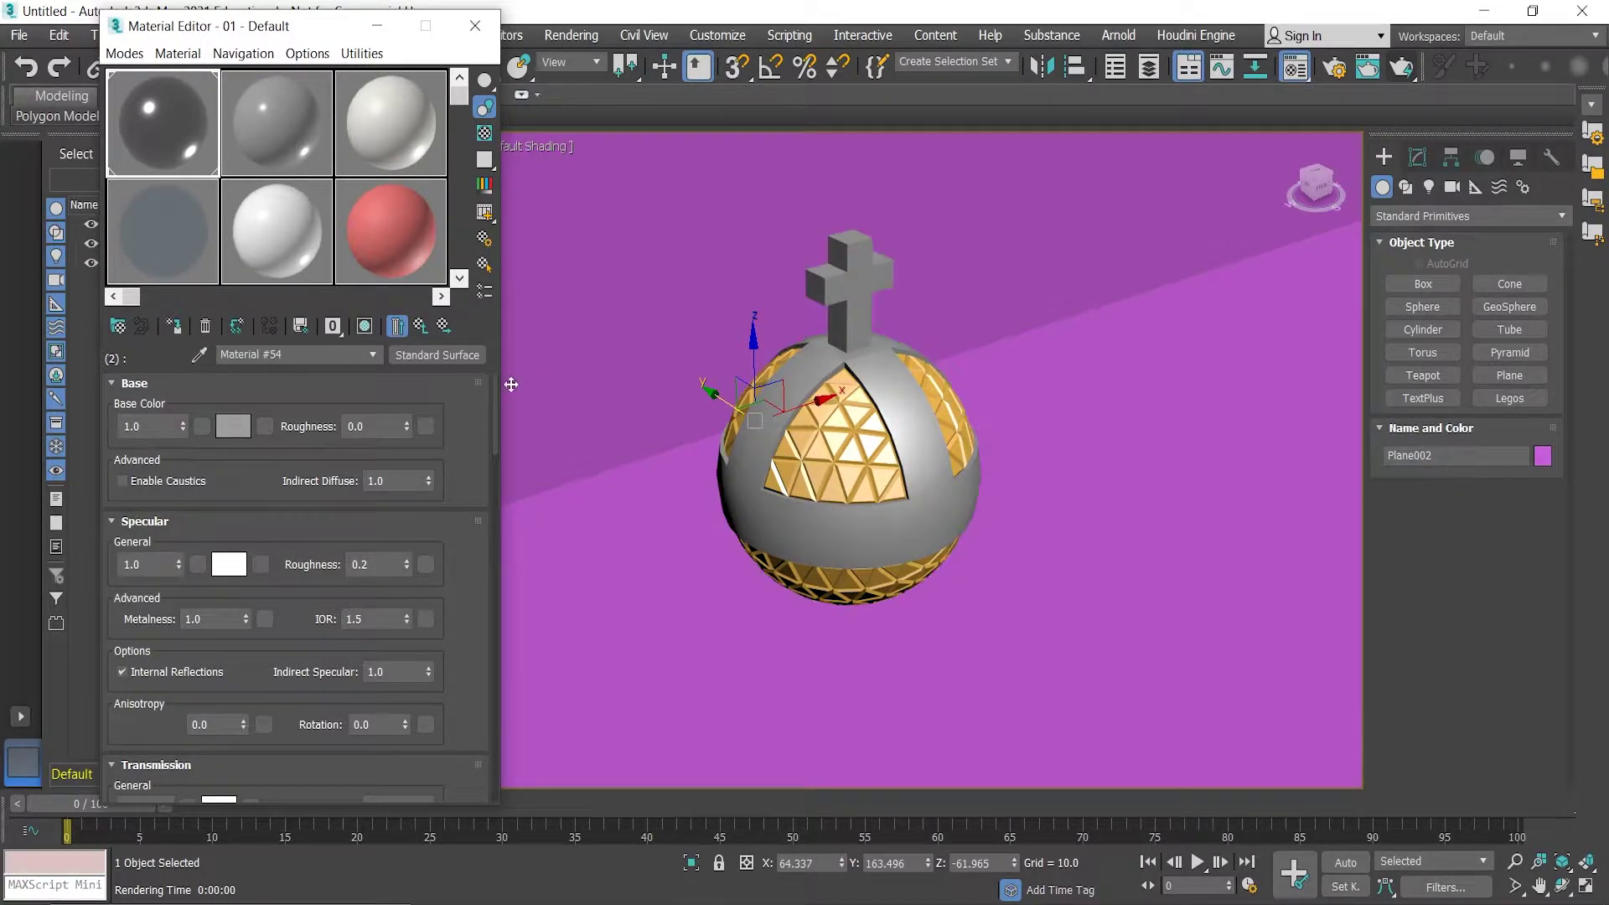
{"action": "left_click", "coordinate": [421, 328]}
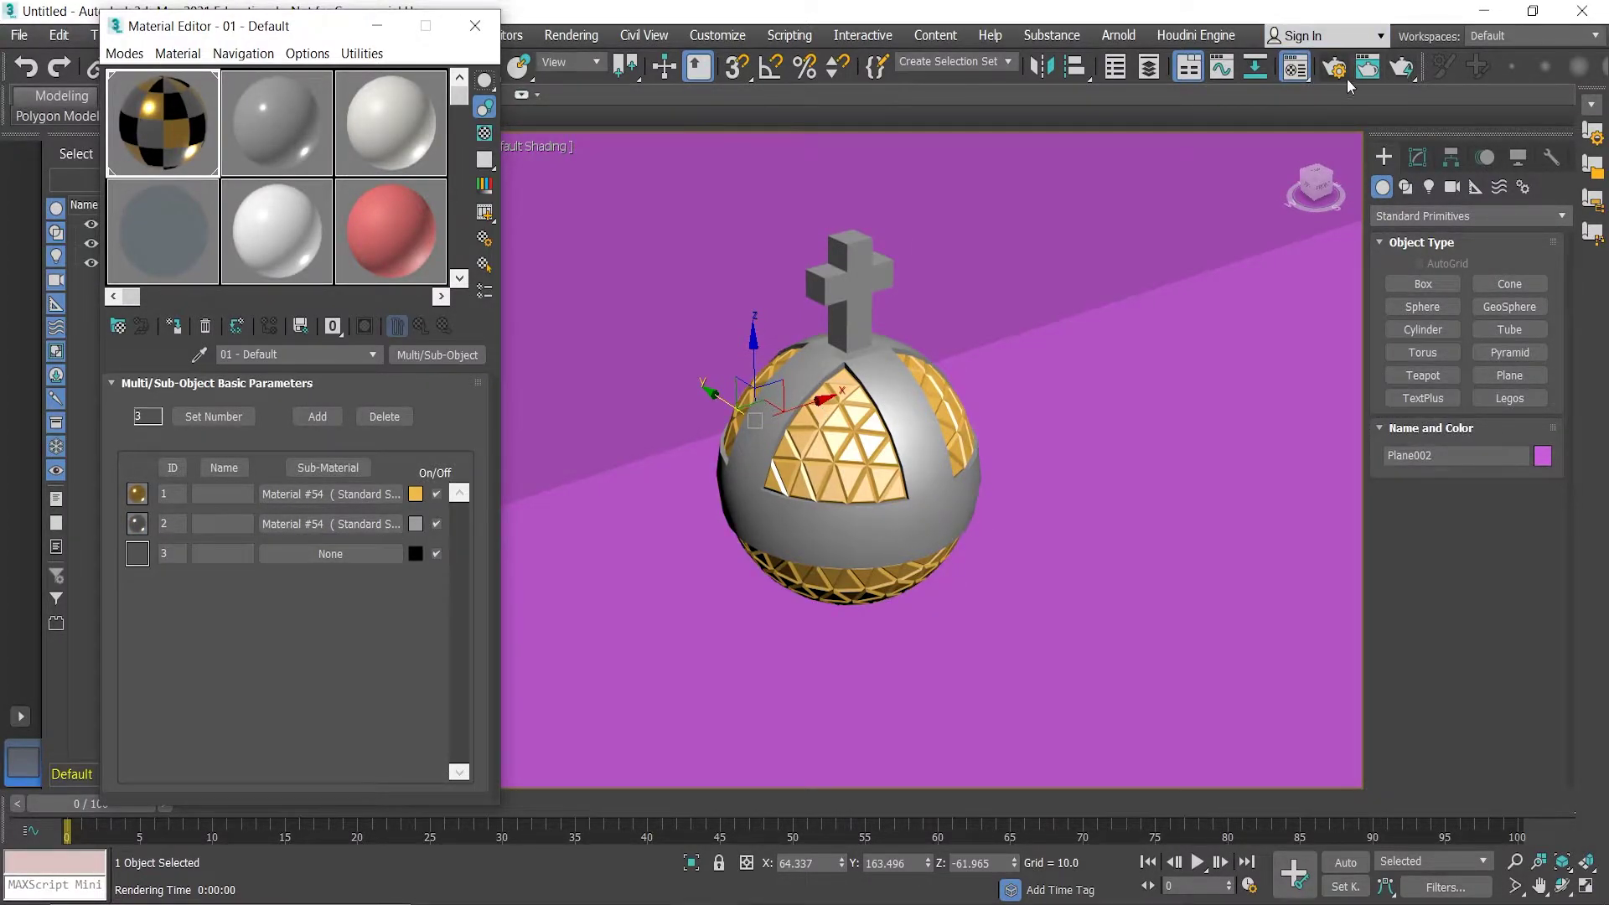
- Swap the ID 1 and ID 2 sub-materials, rendering the perspective view before and after the exchange
{"action": "left_click", "coordinate": [1401, 67]}
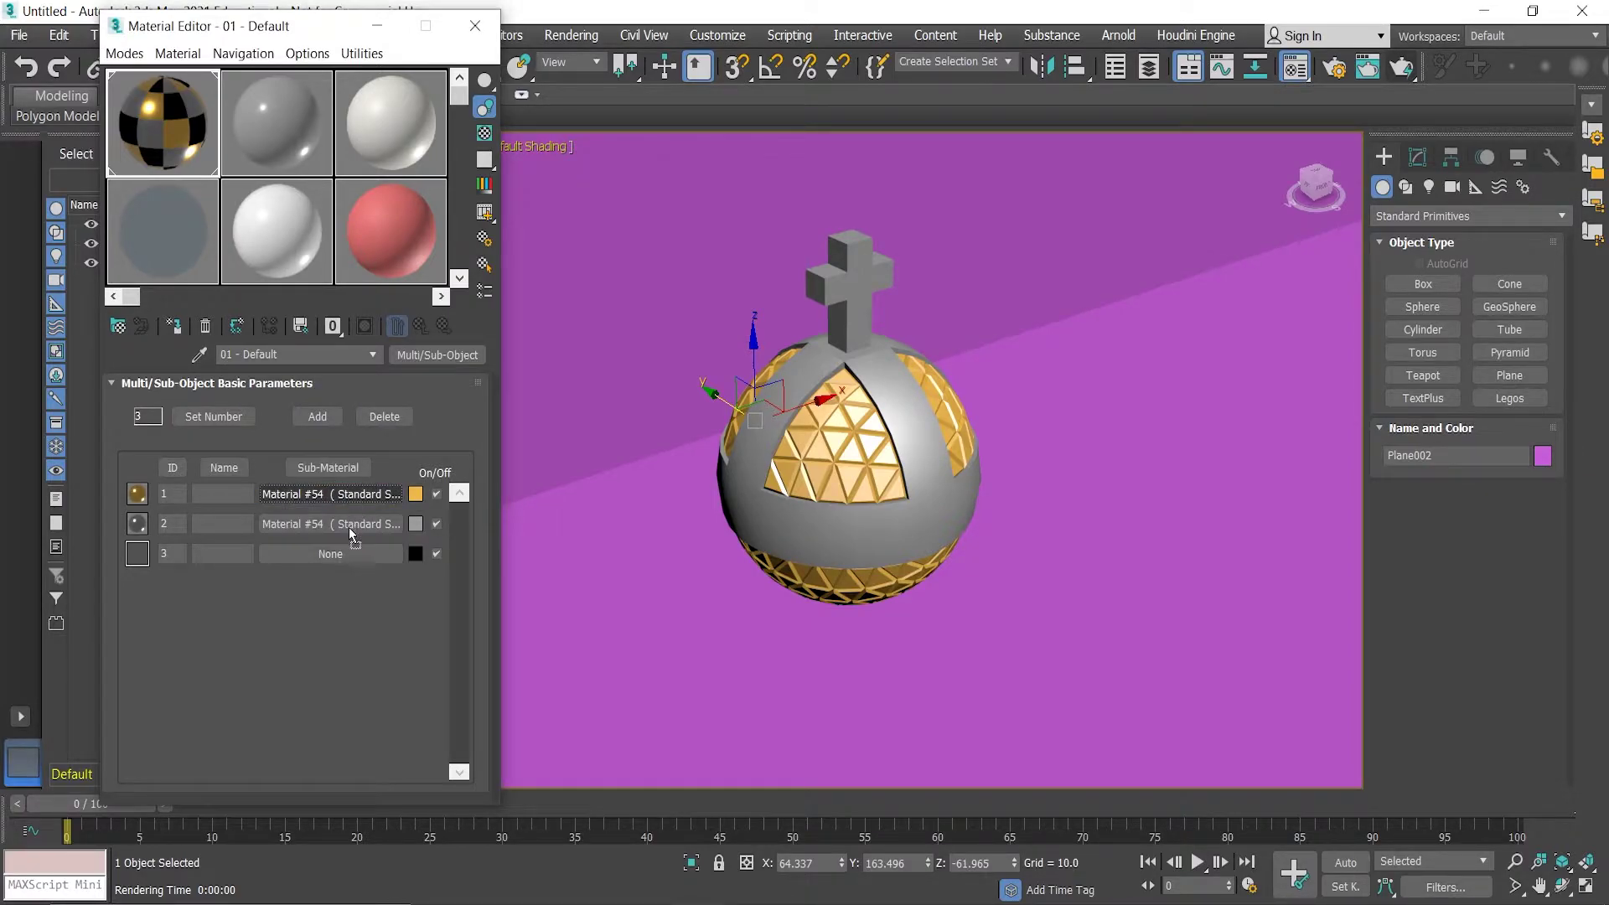
{"action": "left_click_drag", "start_coordinate": [359, 498], "coordinate": [365, 533]}
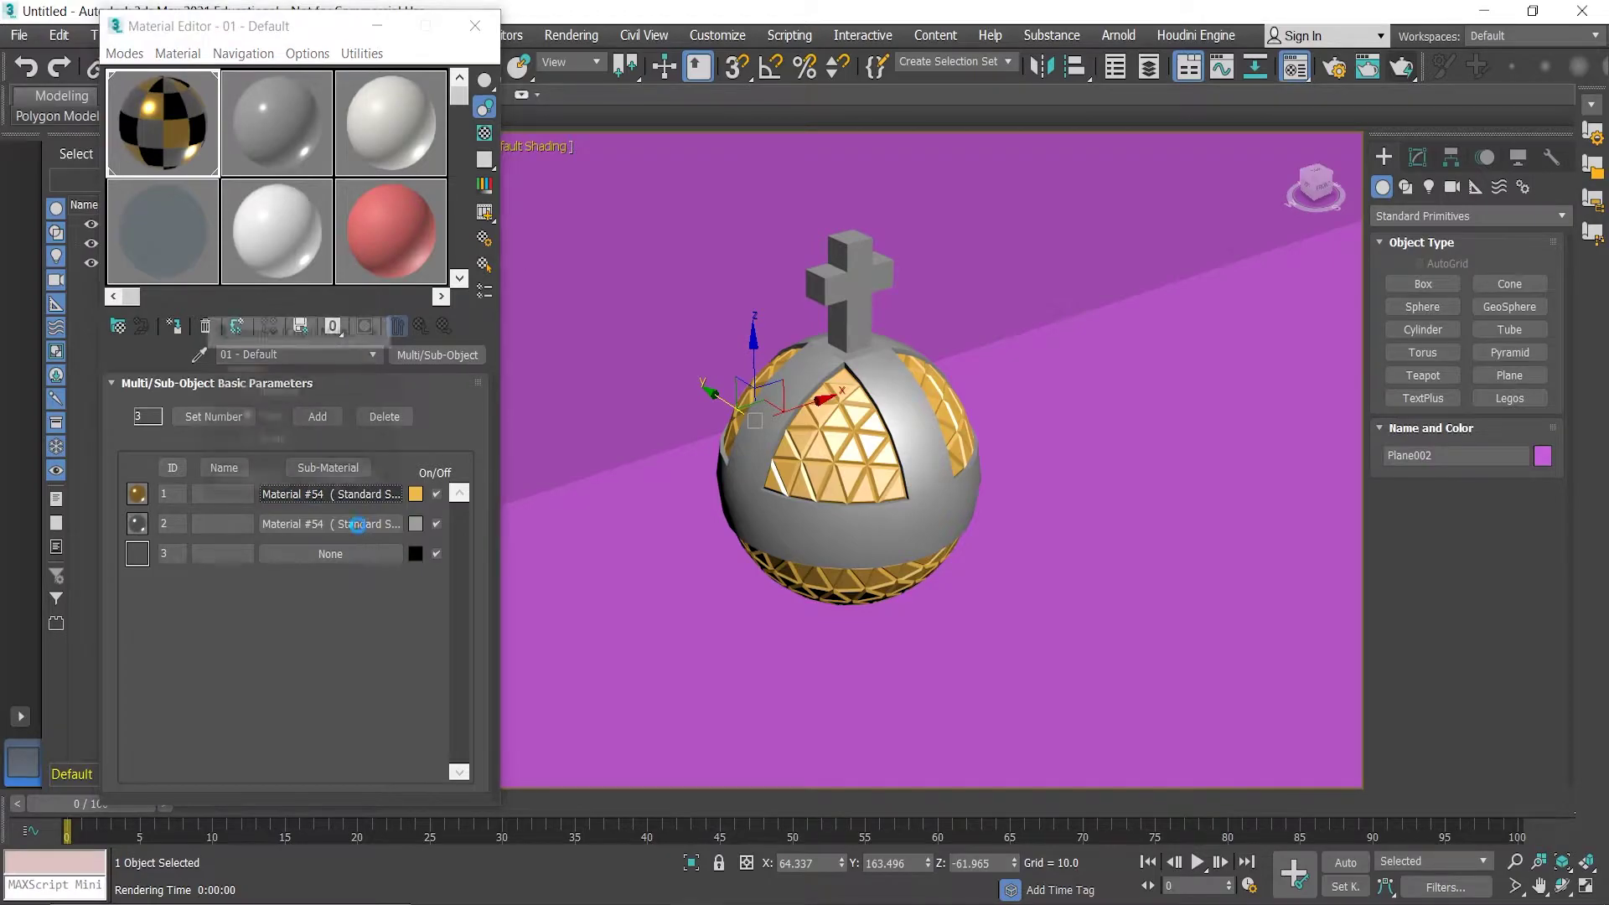
{"action": "left_click", "coordinate": [270, 441]}
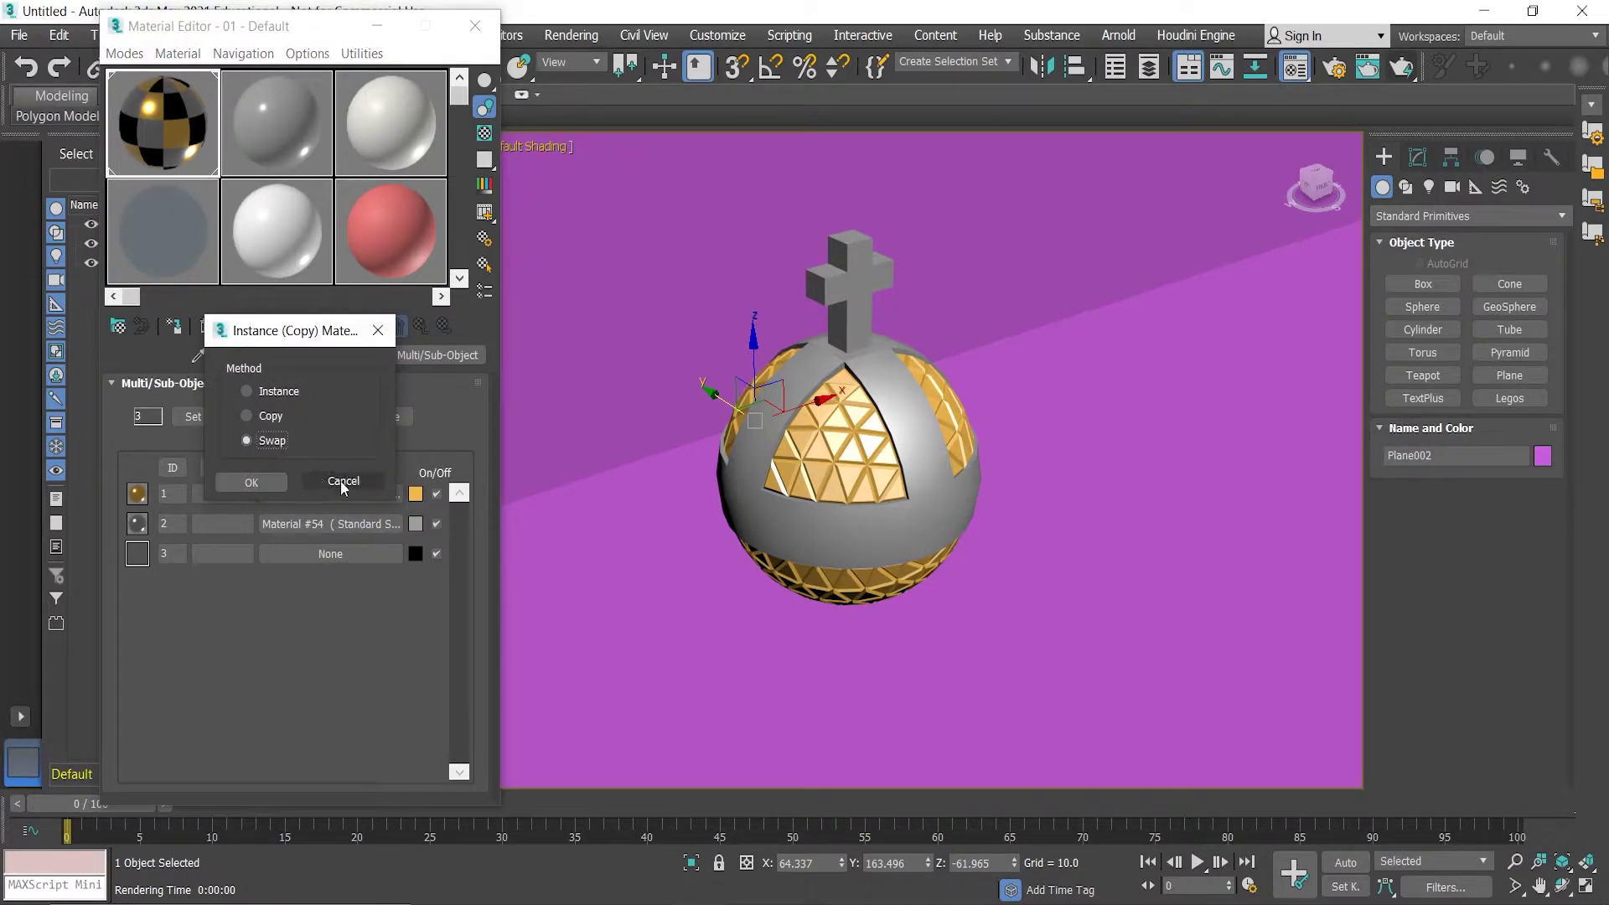
{"action": "left_click", "coordinate": [250, 483]}
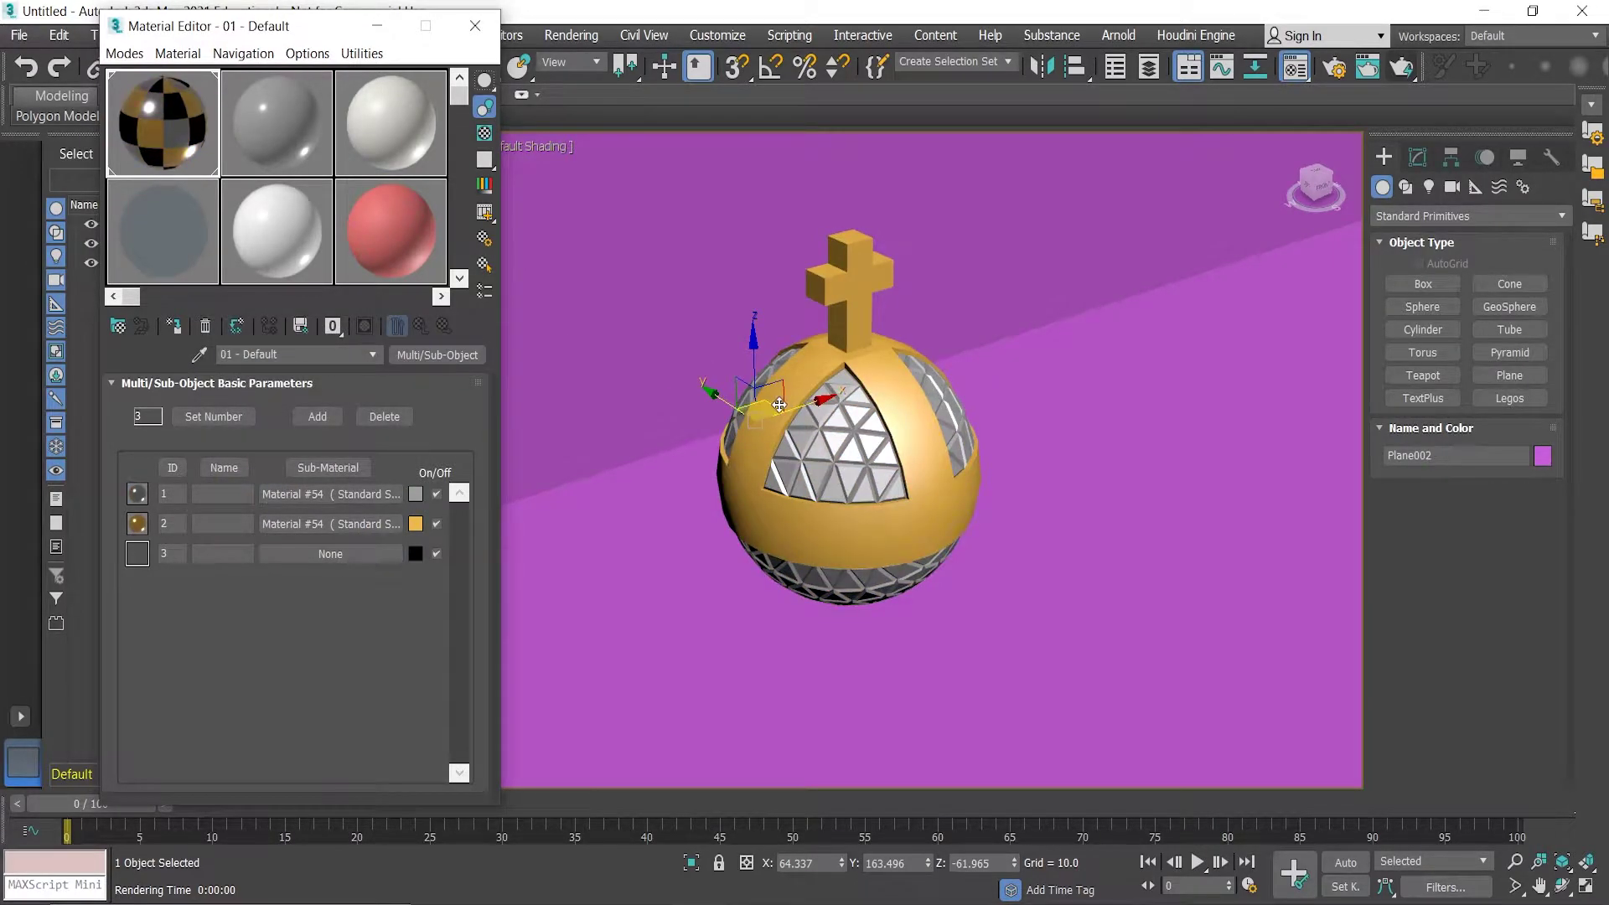
{"action": "left_click", "coordinate": [1368, 67]}
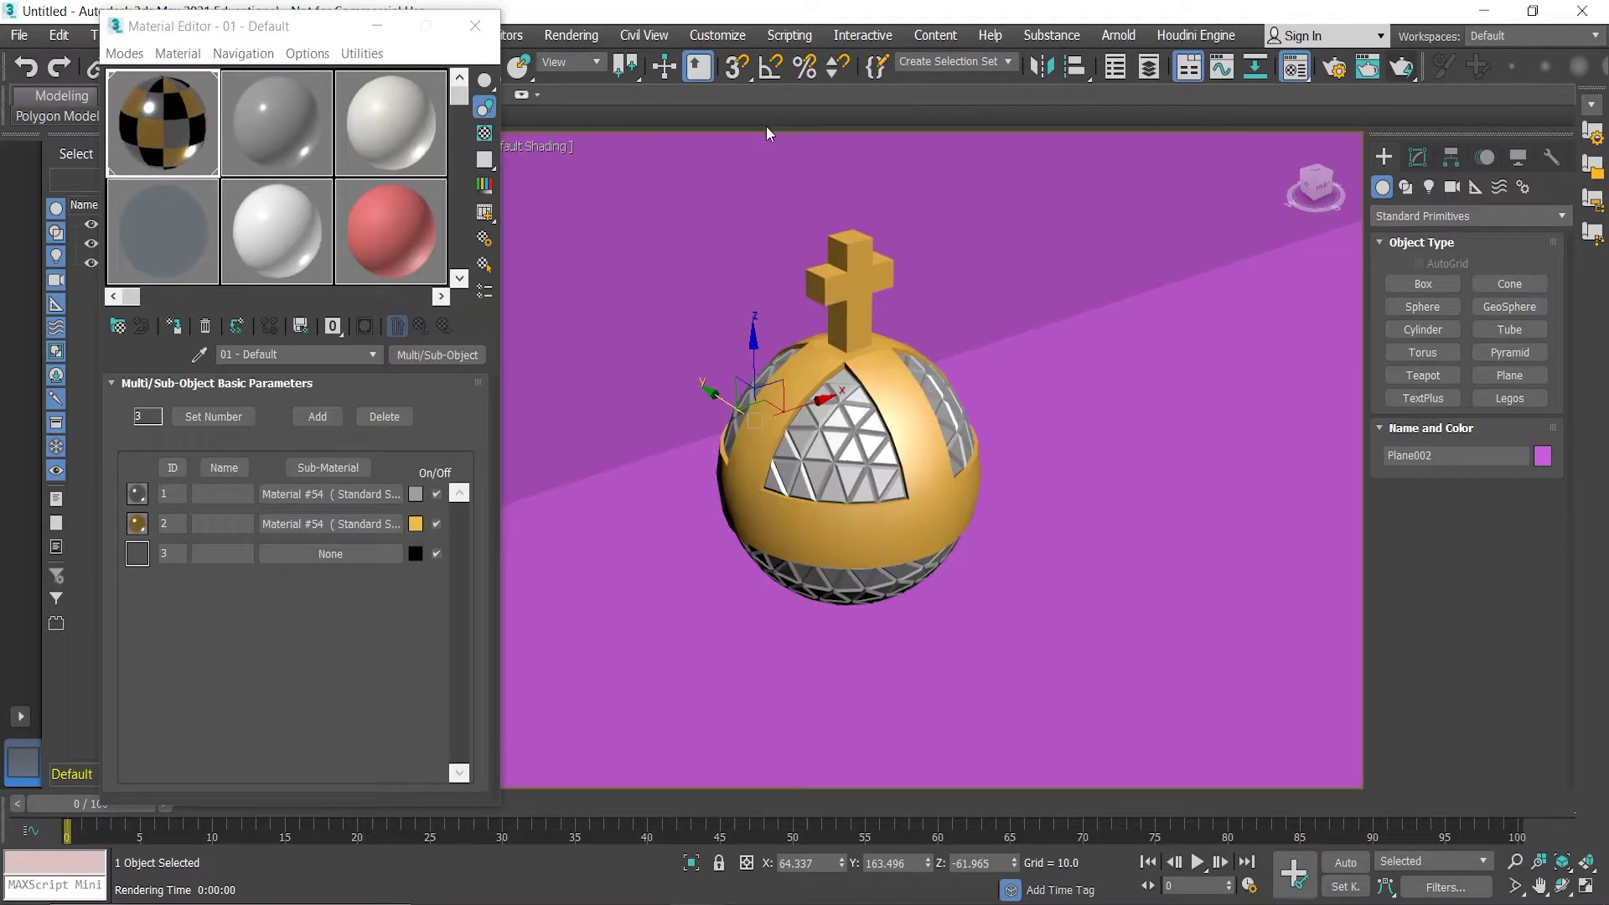
- Apply the Ceramic material to the backdrop and floor planes, render the perspective view, and close the render window
{"action": "left_click", "coordinate": [265, 201]}
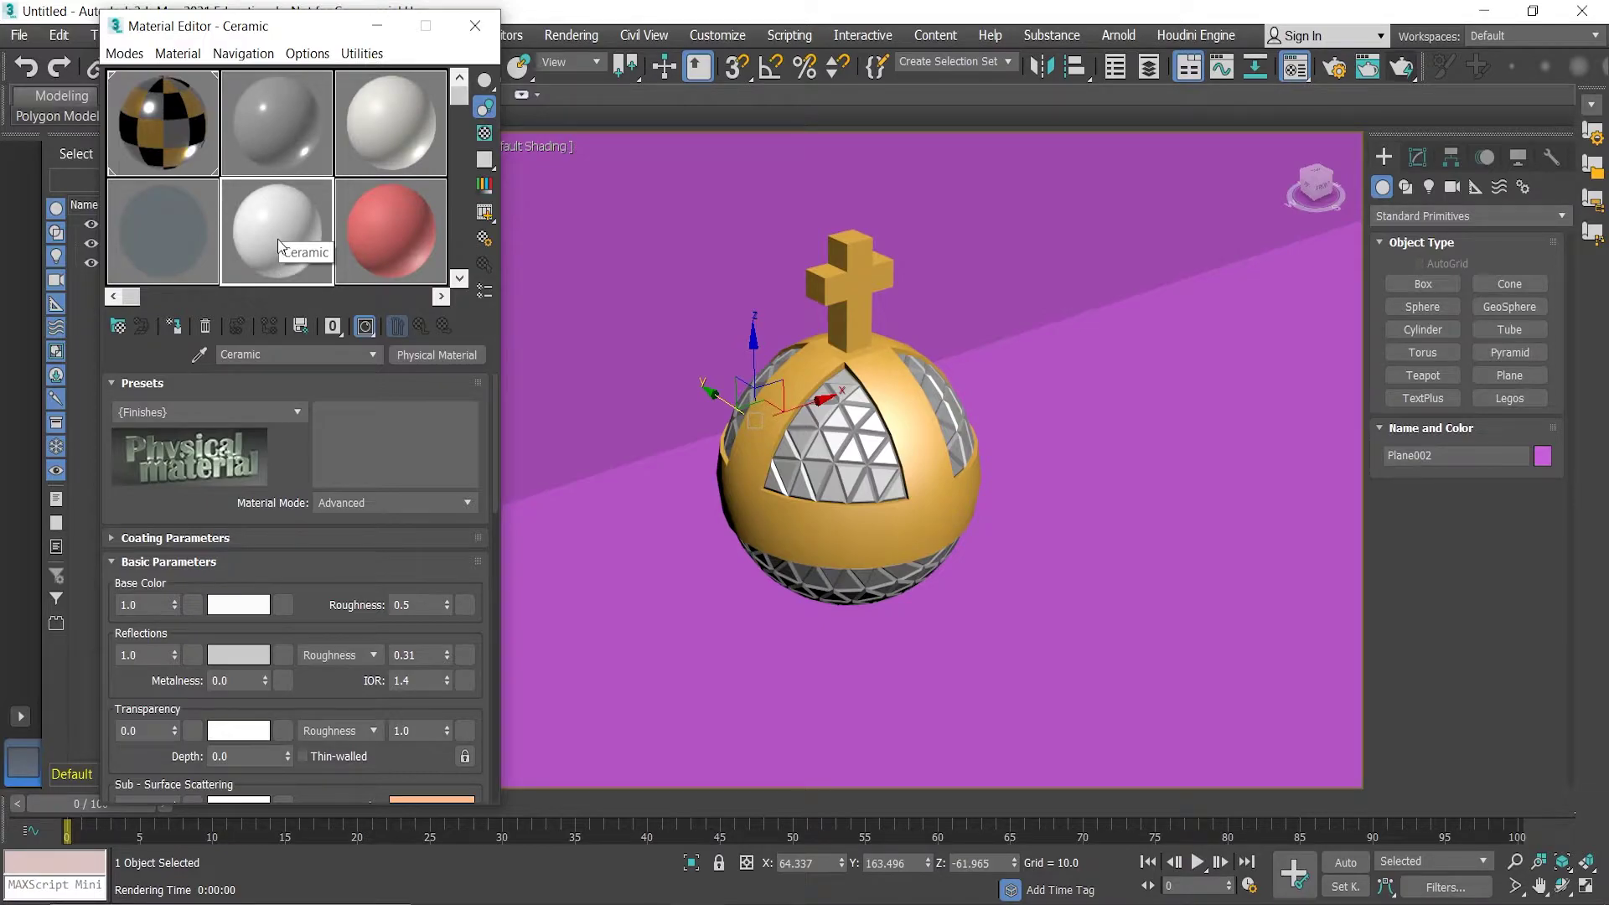
{"action": "left_click_drag", "start_coordinate": [278, 239], "coordinate": [615, 264]}
{"action": "left_click_drag", "start_coordinate": [302, 246], "coordinate": [682, 593]}
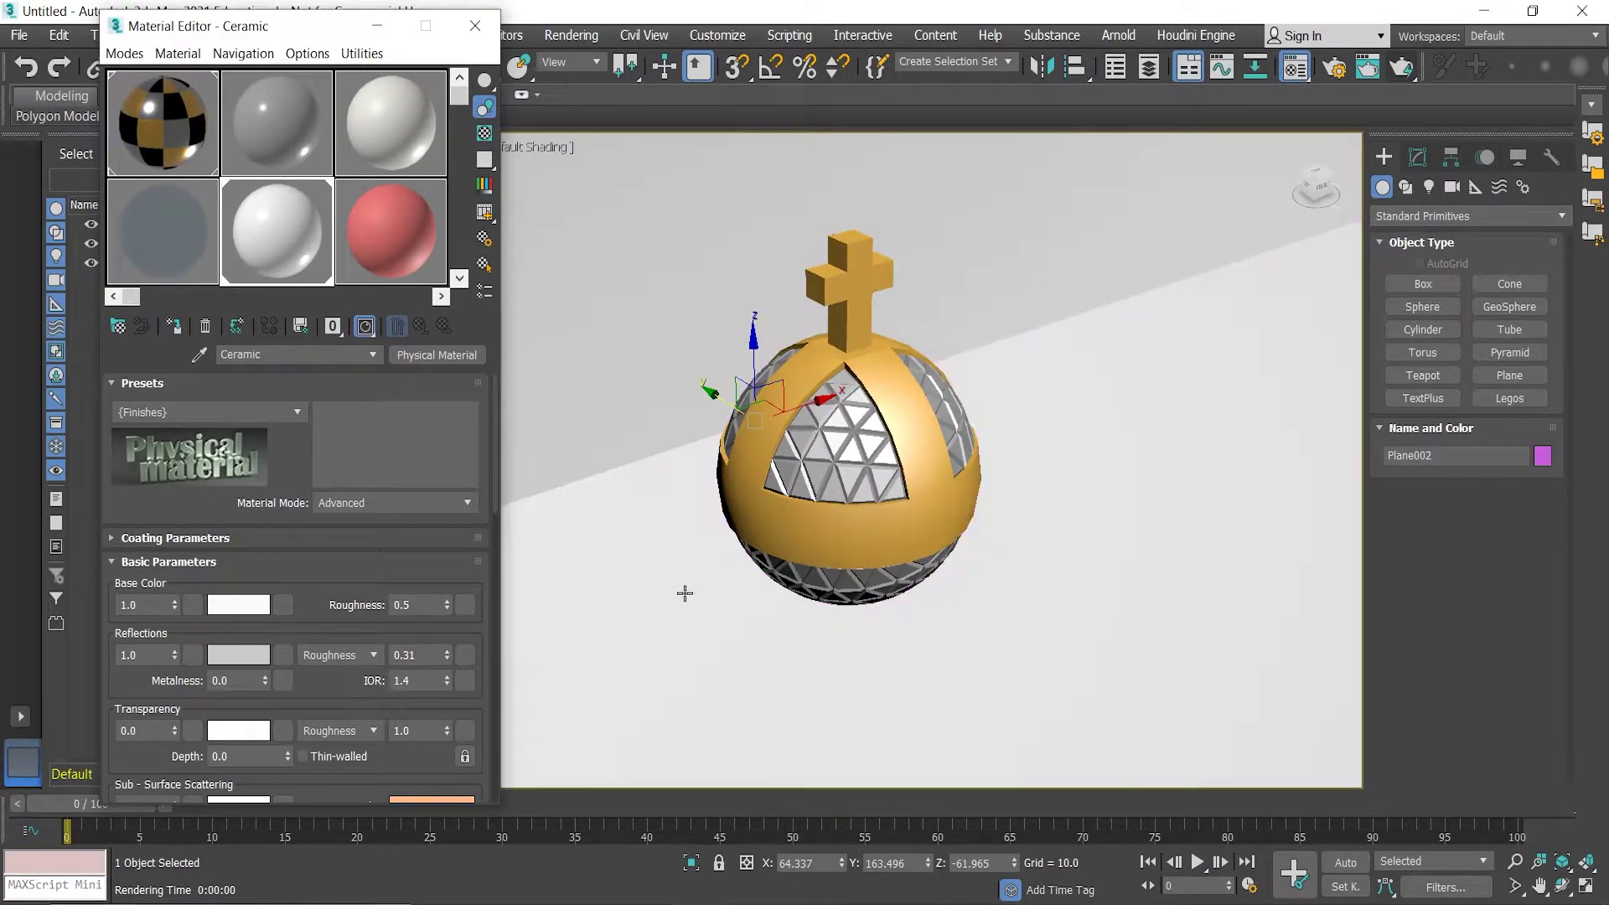
{"action": "left_click", "coordinate": [1367, 68]}
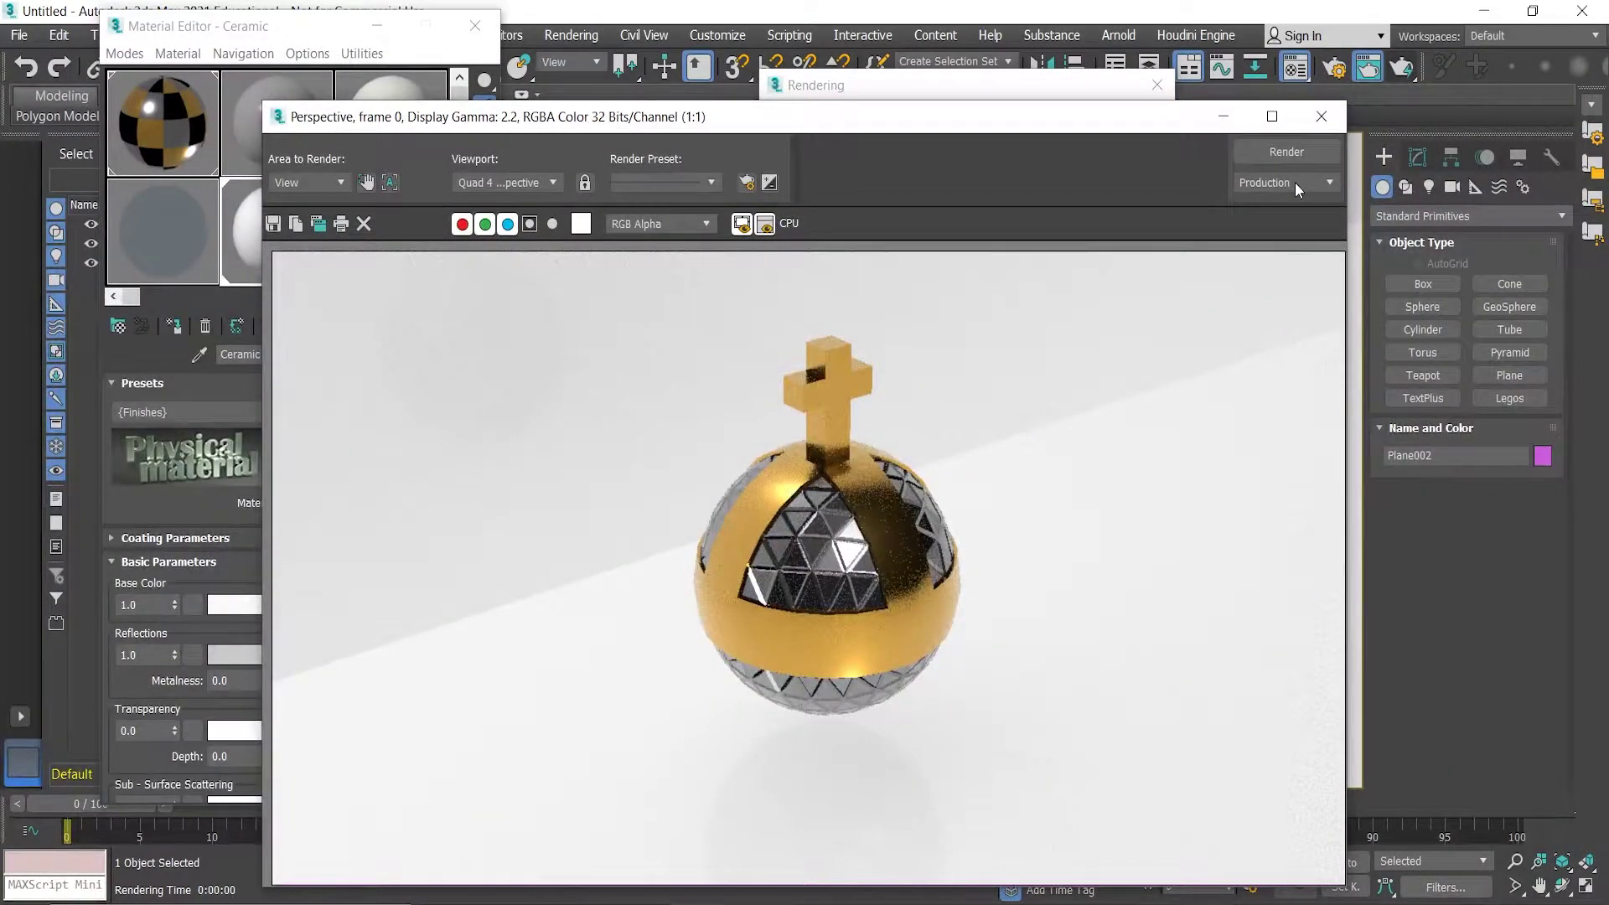
{"action": "left_click", "coordinate": [1321, 116]}
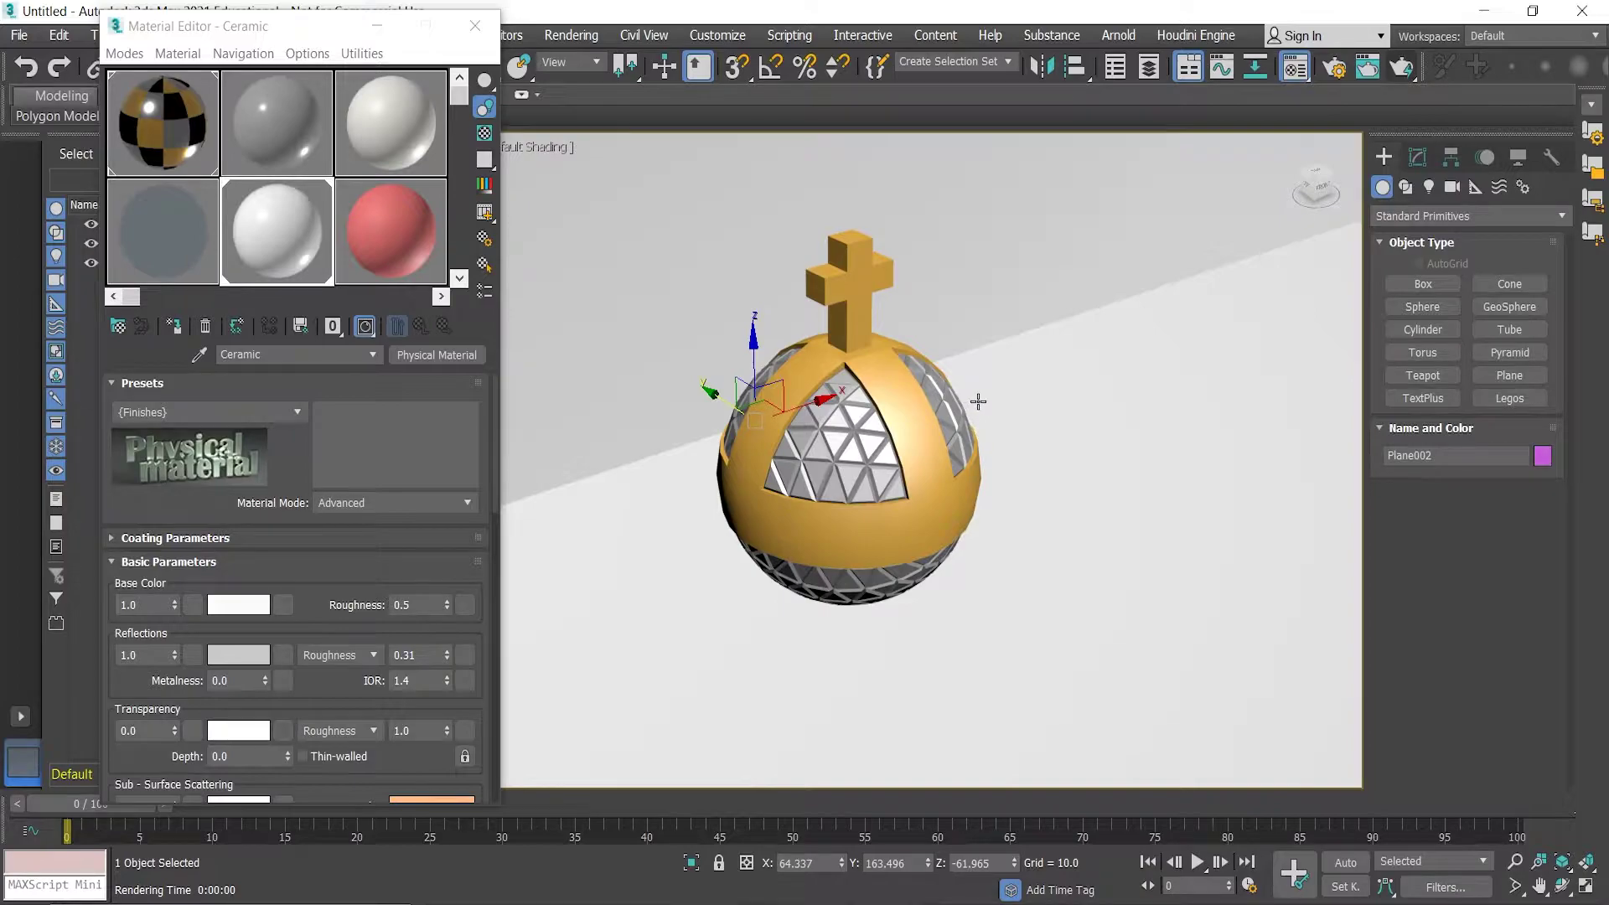
- Examine the cross and the top of the orb at close range in the perspective view
{"action": "mouse_move", "coordinate": [970, 401]}
{"action": "middle_mouse_down", "text": "alt"}
{"action": "mouse_move", "coordinate": [945, 377]}
{"action": "mouse_move", "coordinate": [975, 410]}
{"action": "middle_mouse_up", "text": "alt"}
{"action": "scroll", "coordinate": [918, 373], "scroll_direction": "up", "scroll_amount": 3}
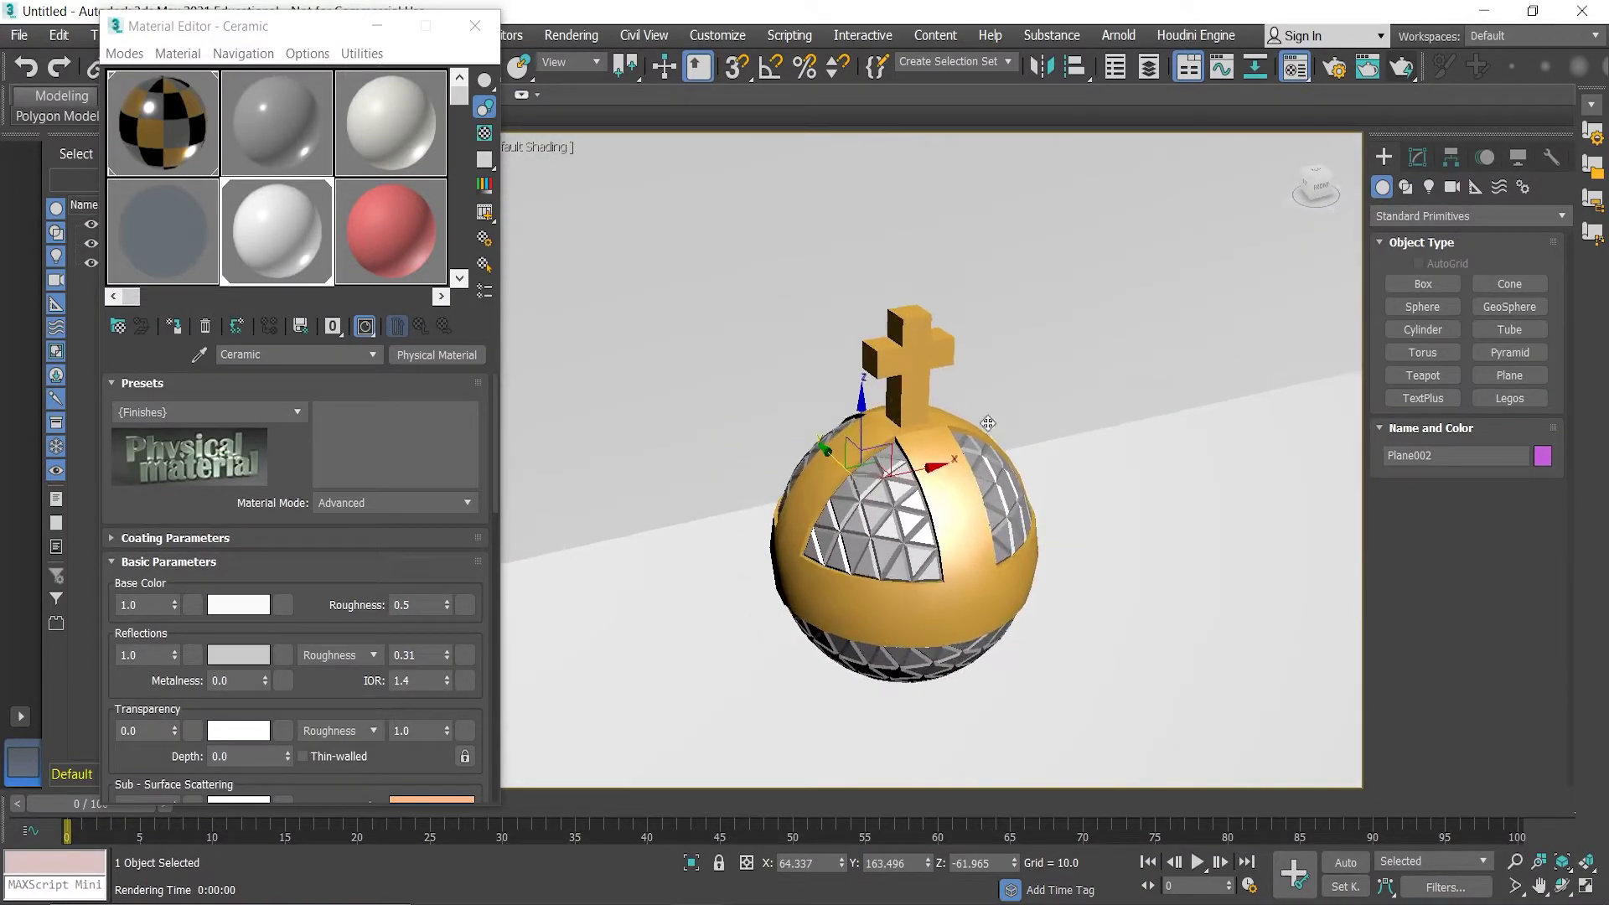
{"action": "scroll", "coordinate": [947, 344], "scroll_direction": "up", "scroll_amount": 4}
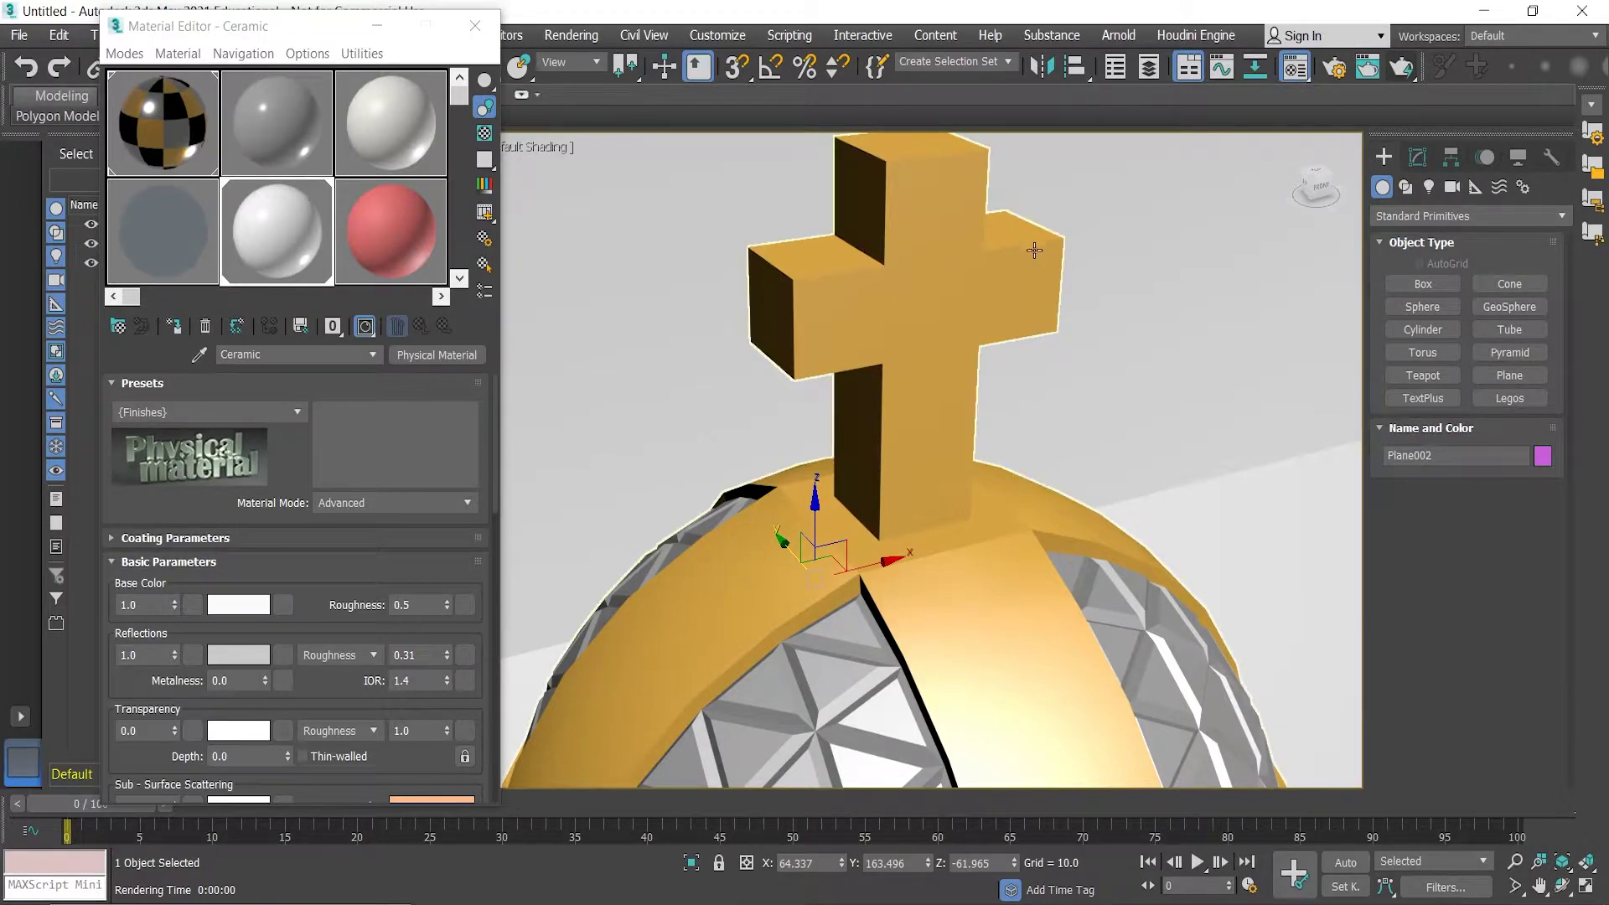
{"action": "scroll", "coordinate": [922, 436], "scroll_direction": "down", "scroll_amount": 3}
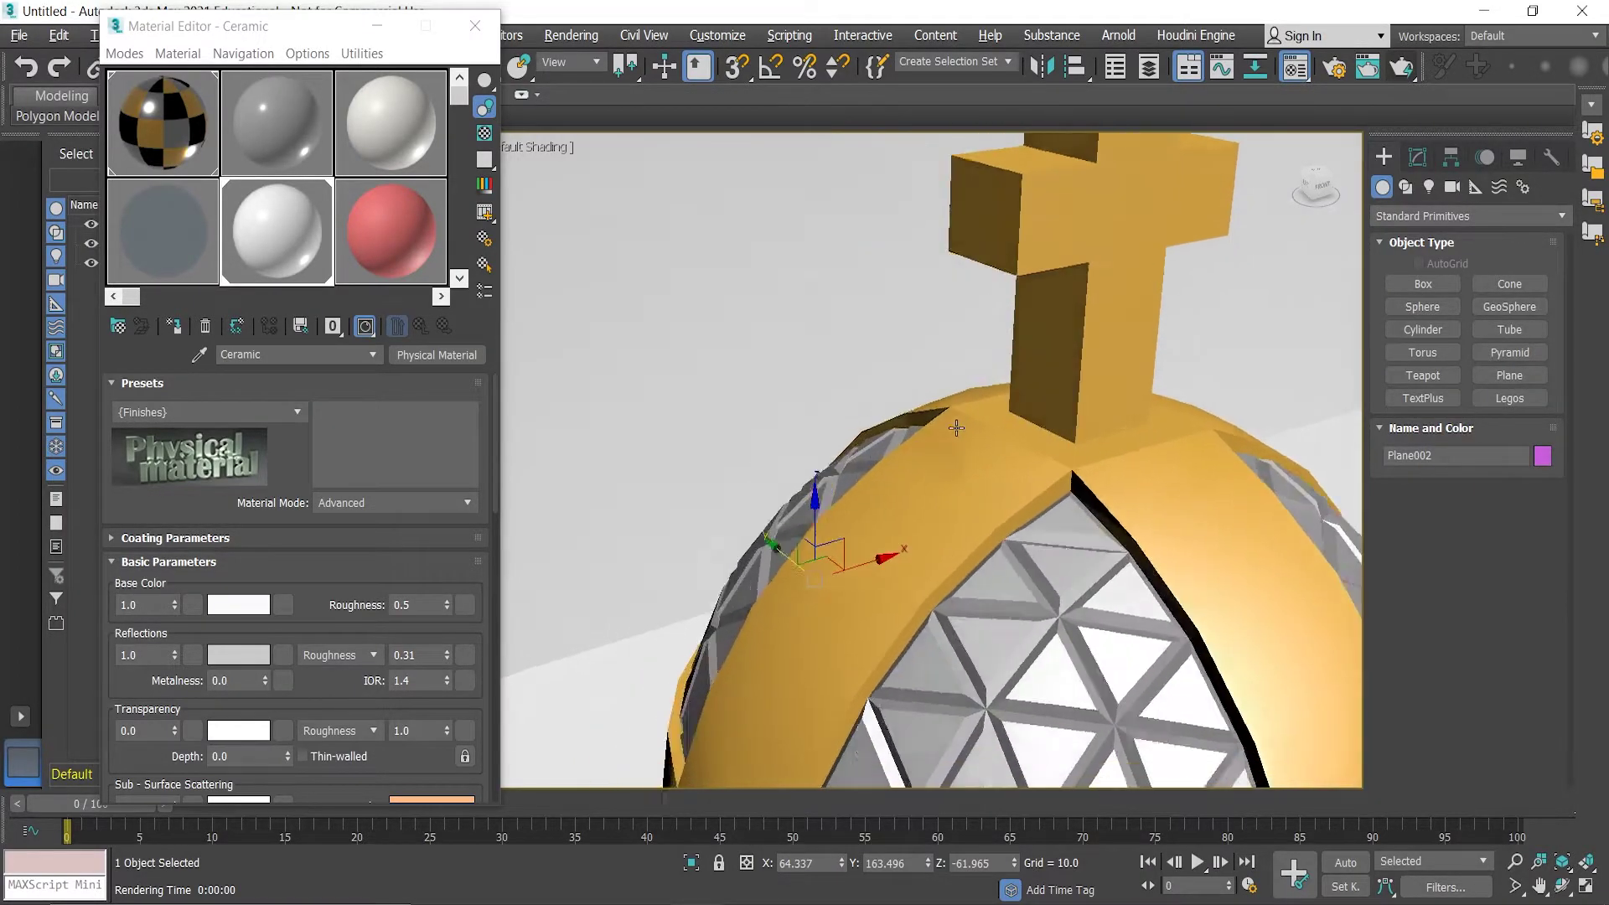
{"action": "middle_click_drag", "start_coordinate": [957, 429], "coordinate": [1273, 249]}
{"action": "middle_click_drag", "start_coordinate": [1208, 333], "coordinate": [1077, 380]}
{"action": "scroll", "coordinate": [1061, 385], "scroll_direction": "up", "scroll_amount": 6}
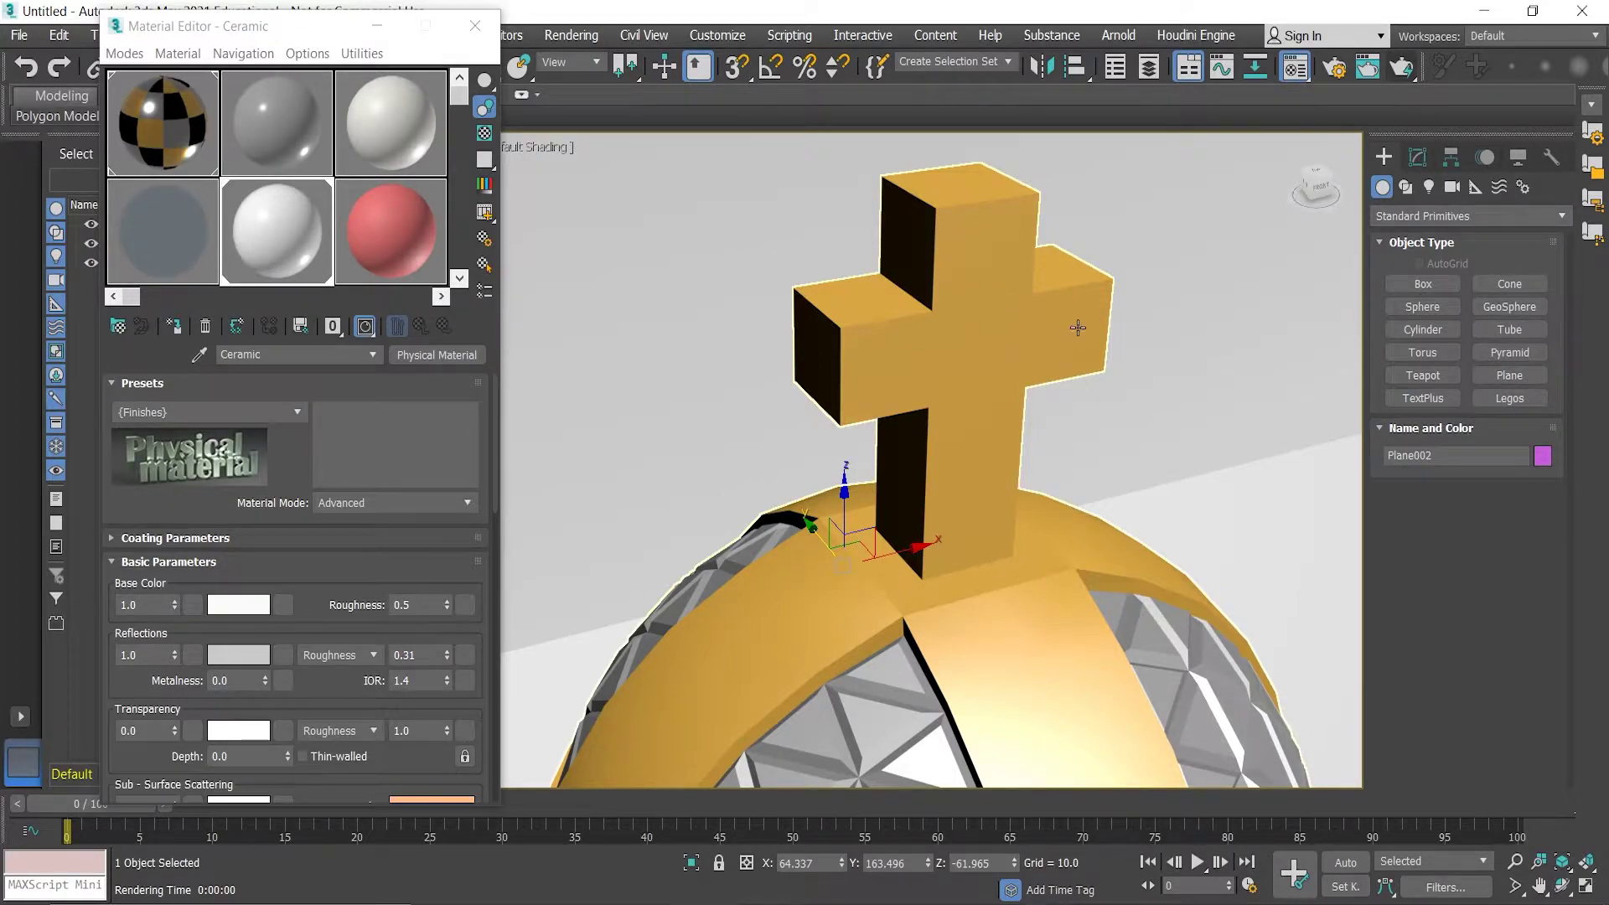
{"action": "middle_click_drag", "start_coordinate": [989, 310], "coordinate": [1056, 397], "text": "alt"}
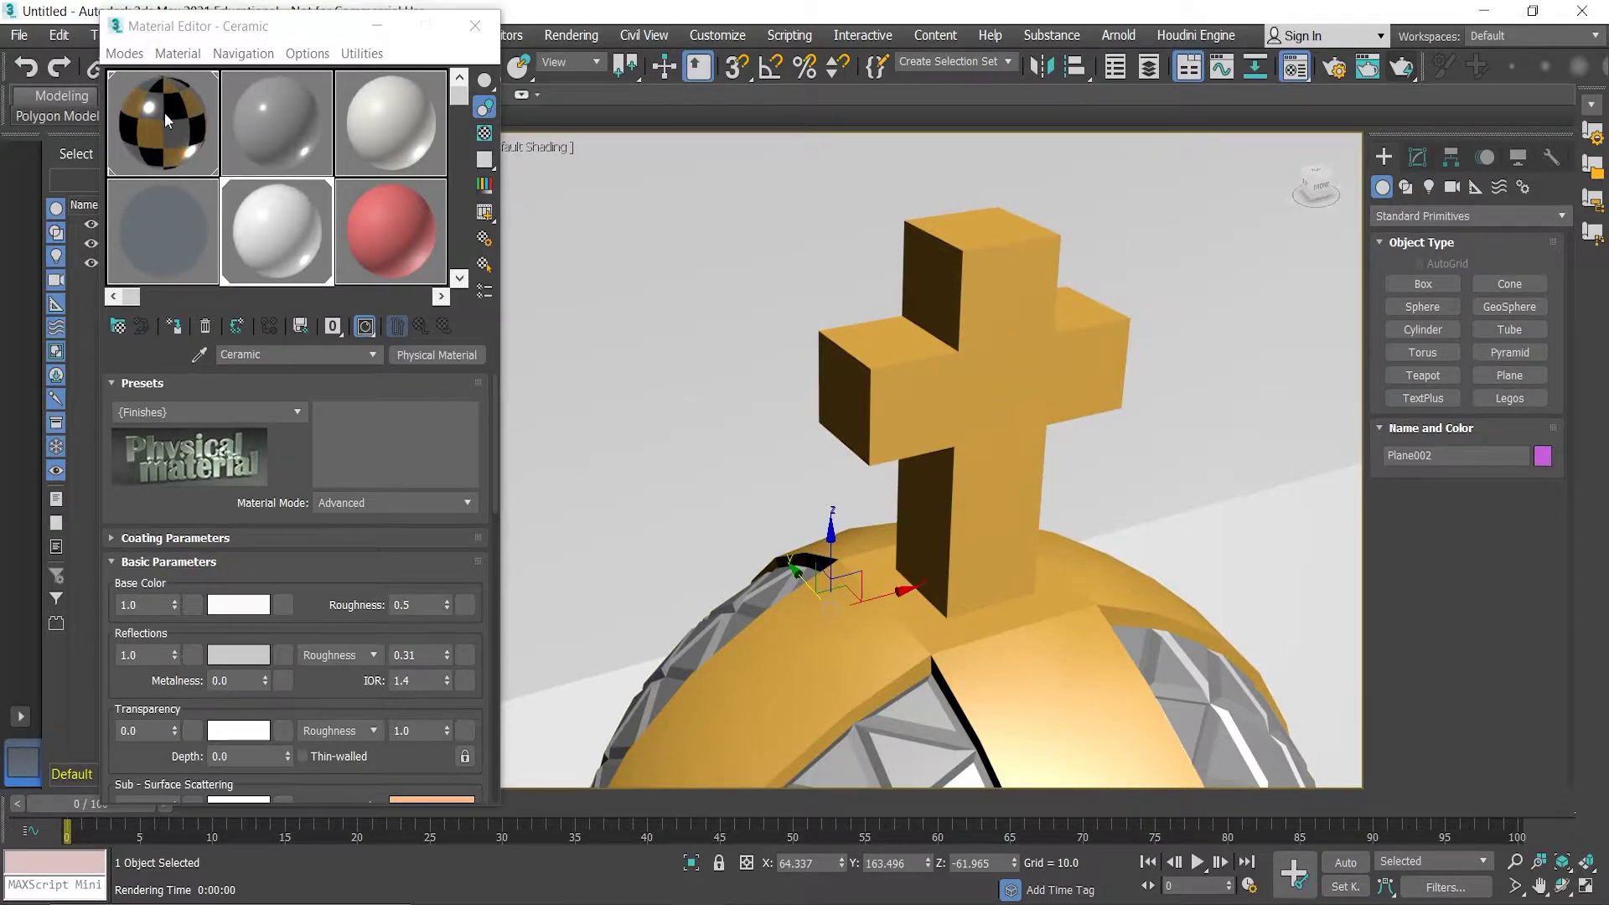
- Open the base colour of the ID 2 sub-material in the orb's Multi/Sub-Object material for viewing
{"action": "left_click", "coordinate": [164, 113]}
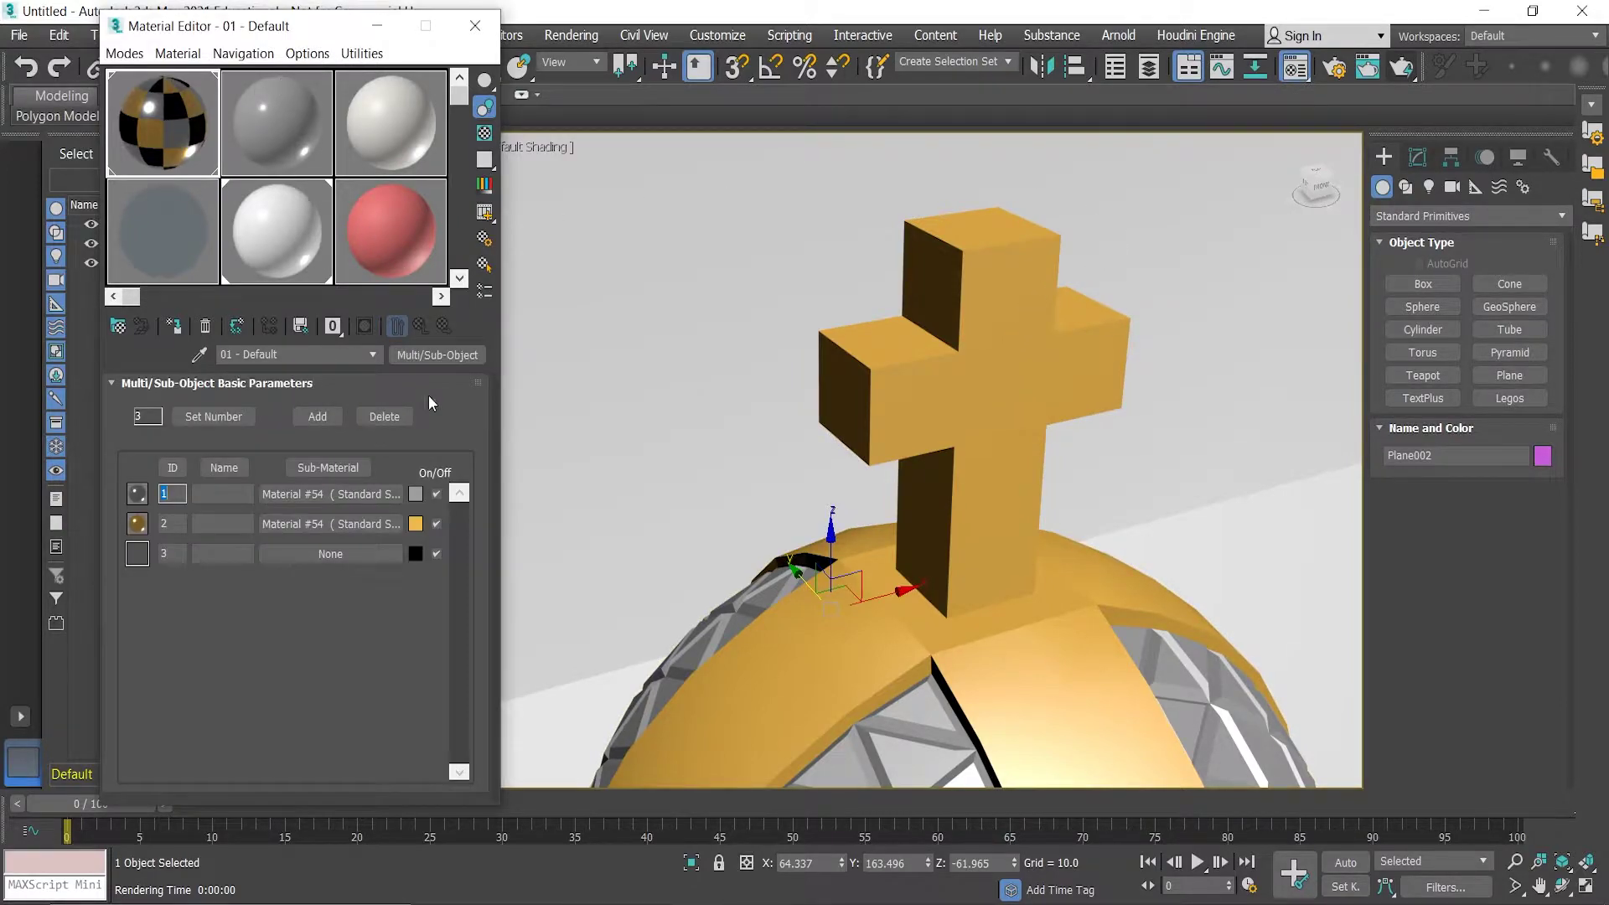
{"action": "left_click", "coordinate": [333, 528]}
{"action": "left_click", "coordinate": [238, 434]}
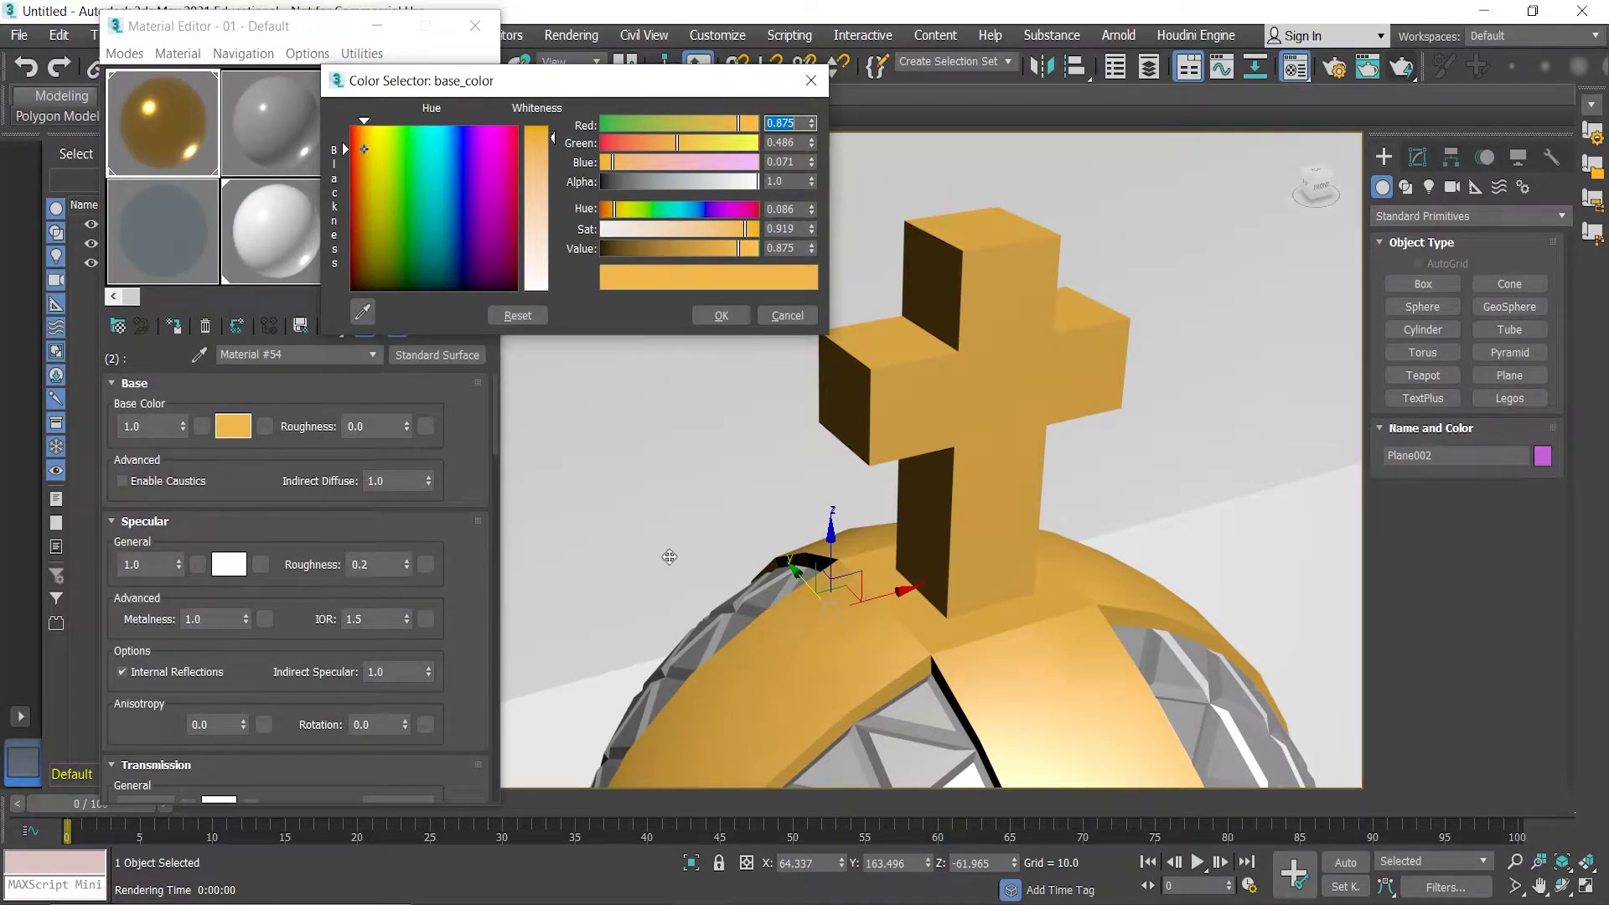
{"action": "left_click_drag", "start_coordinate": [597, 80], "coordinate": [556, 97]}
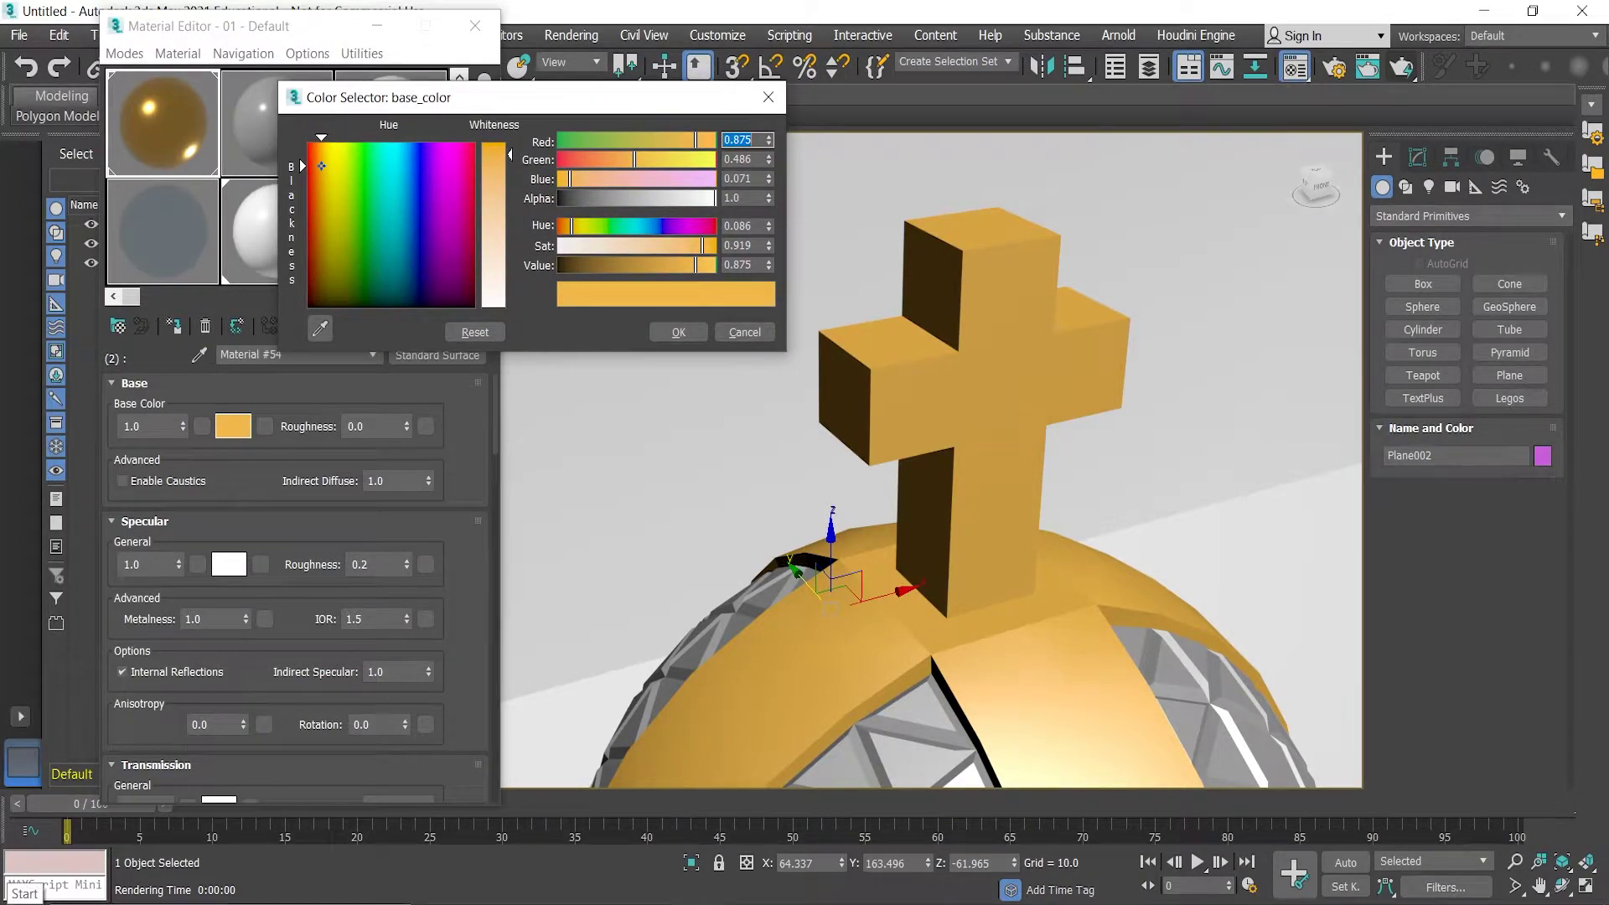
- Capture the base colour selector with the Snipping Tool, and close the selector and the Material Editor
{"action": "left_click", "coordinate": [15, 900]}
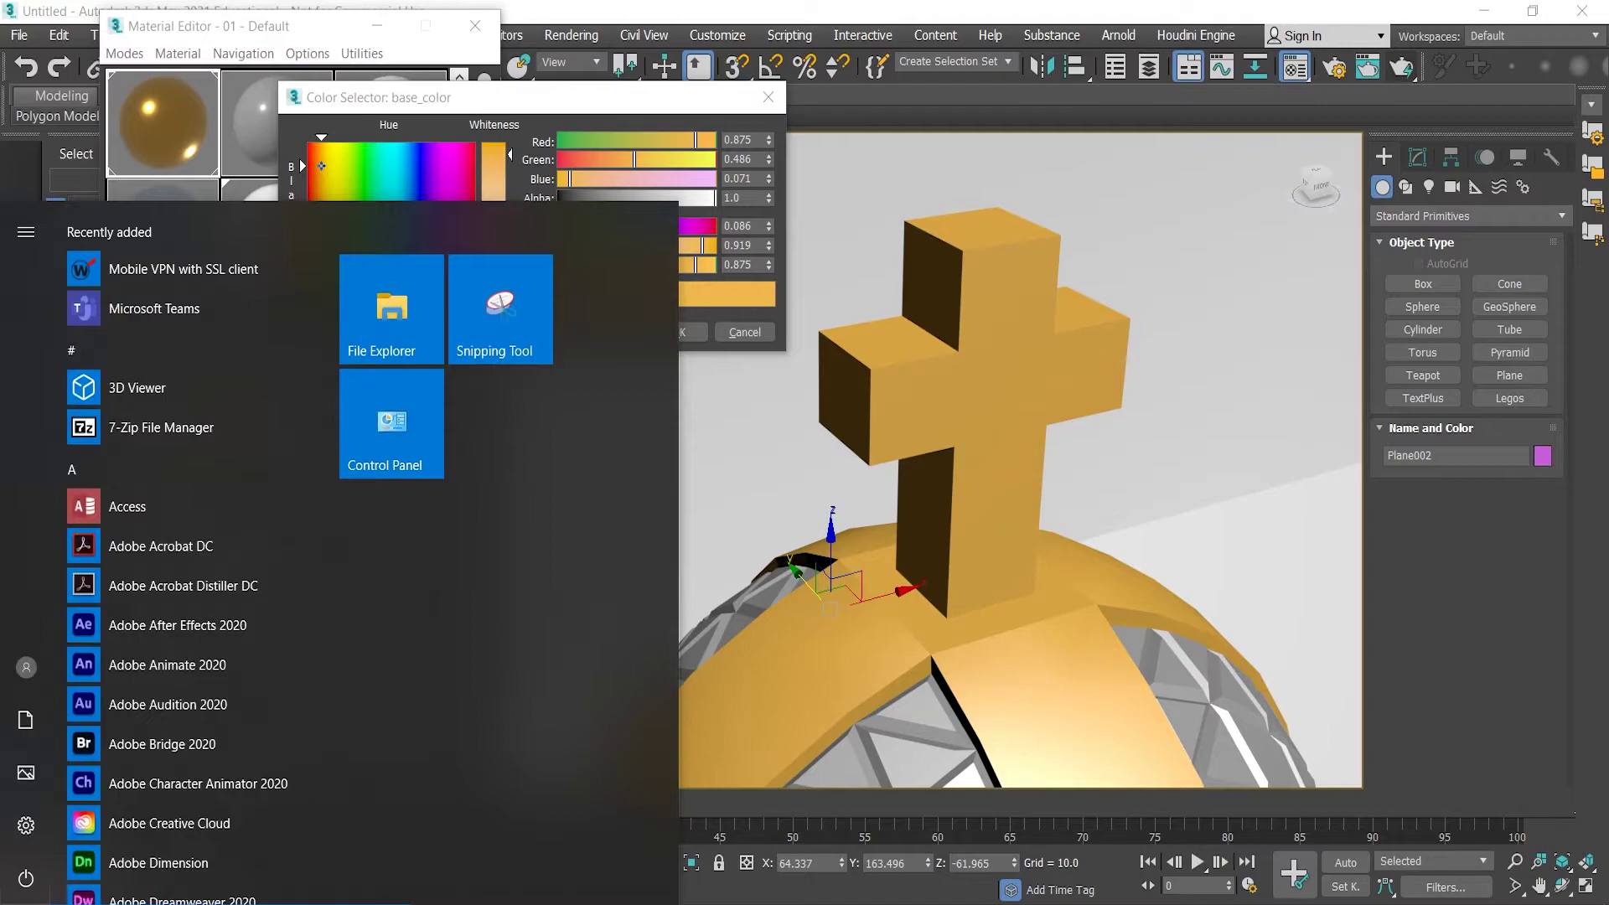
{"action": "left_click", "coordinate": [506, 322]}
{"action": "left_click", "coordinate": [728, 267]}
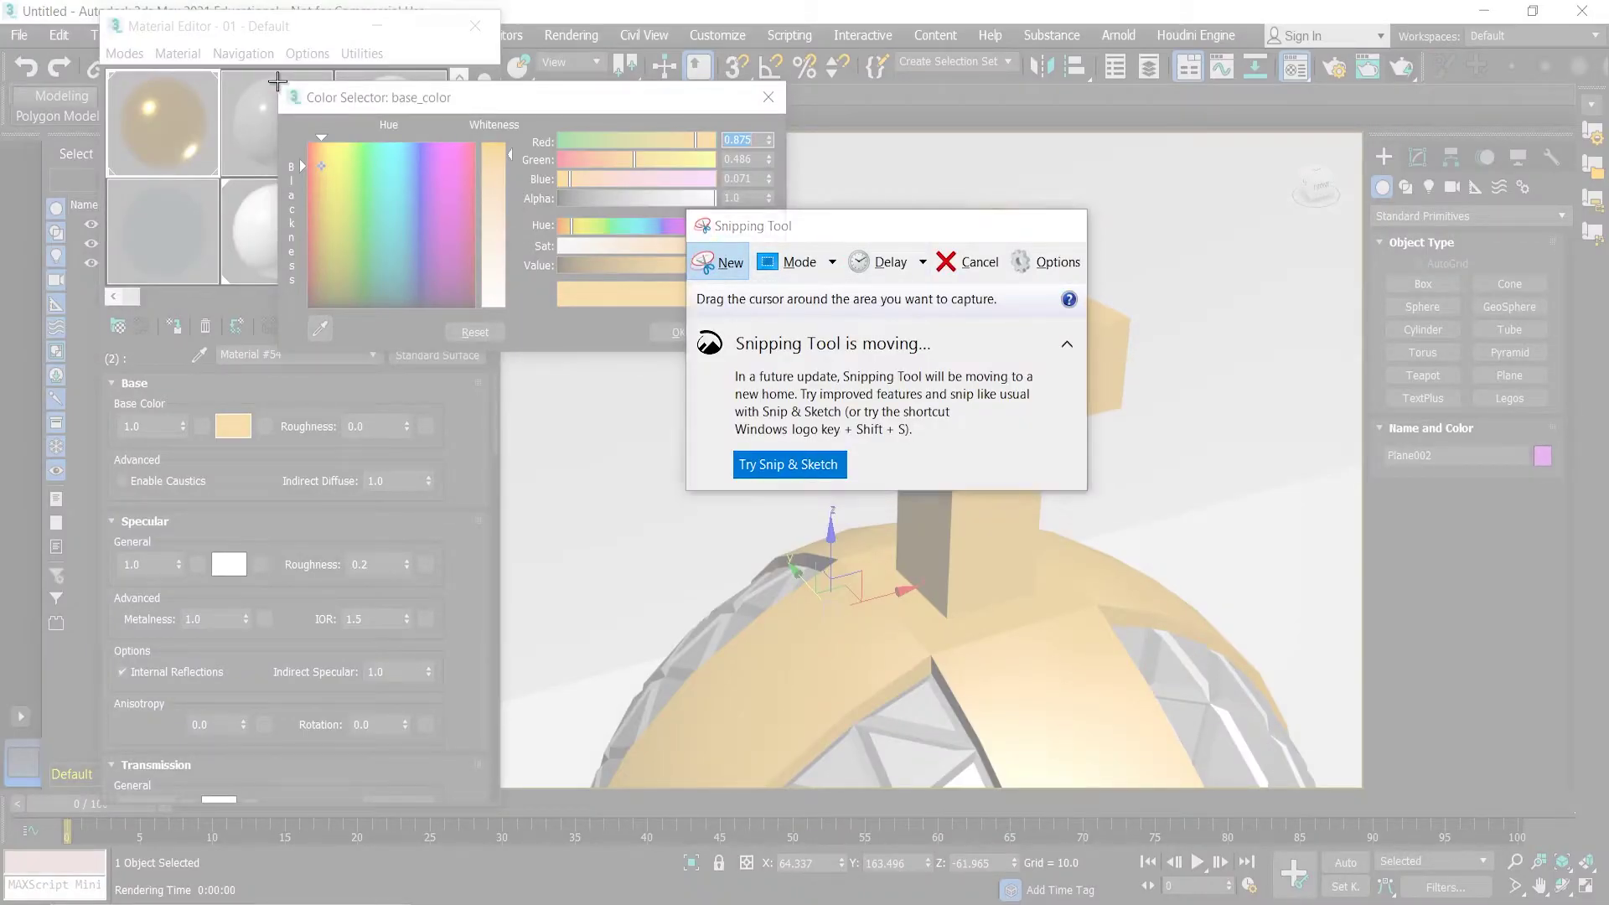
{"action": "left_click_drag", "start_coordinate": [277, 82], "coordinate": [792, 353]}
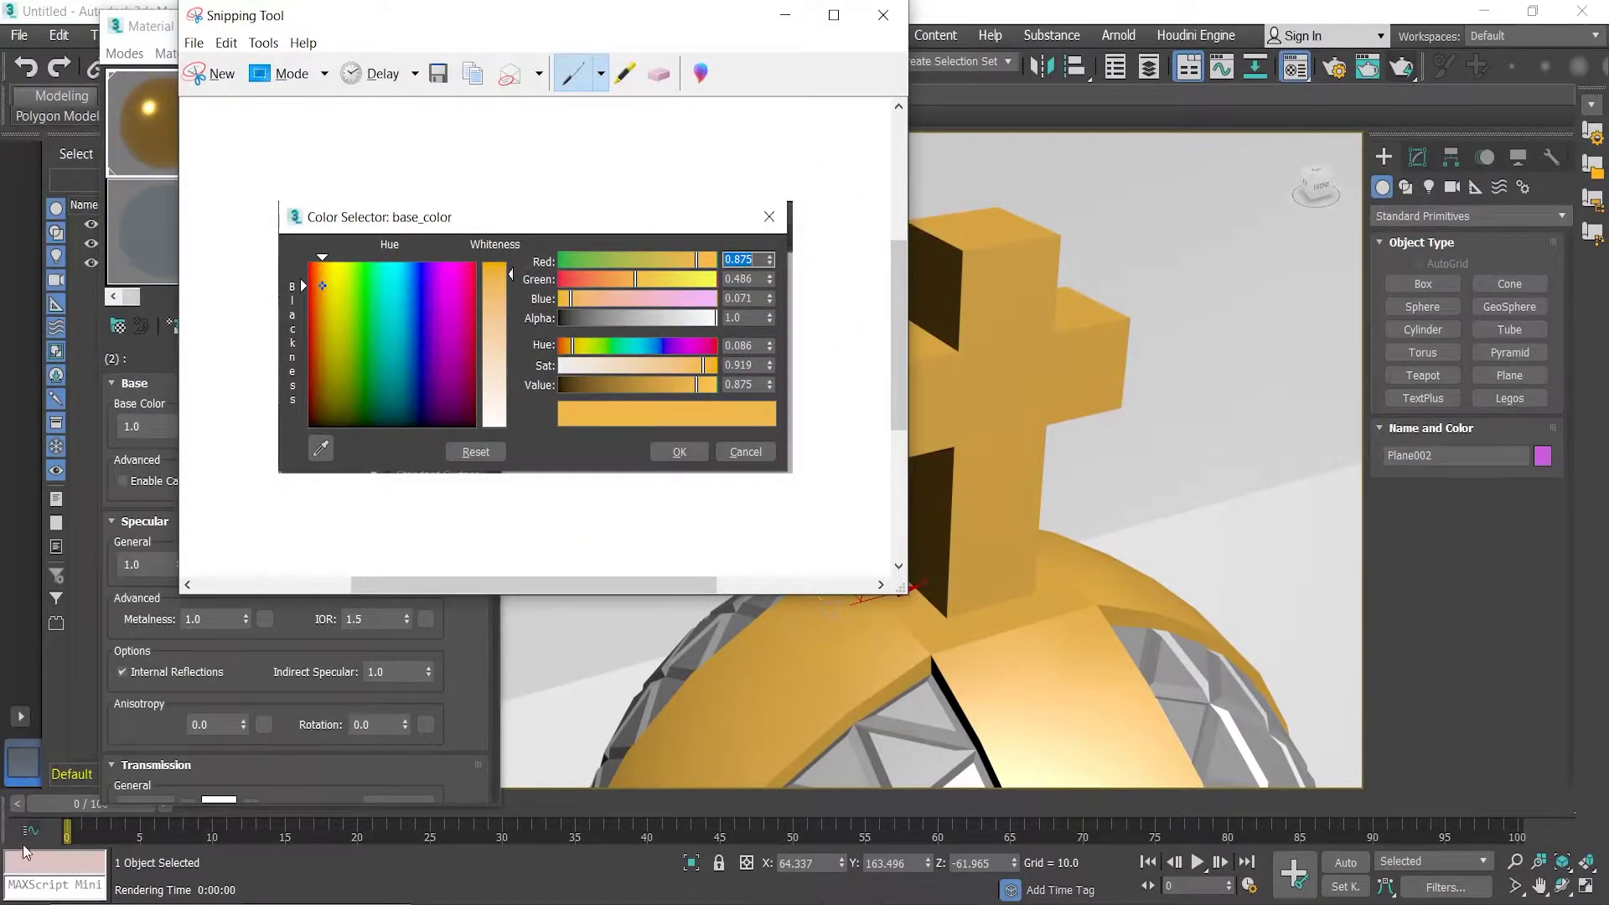
{"action": "left_click_drag", "start_coordinate": [669, 17], "coordinate": [1270, 181]}
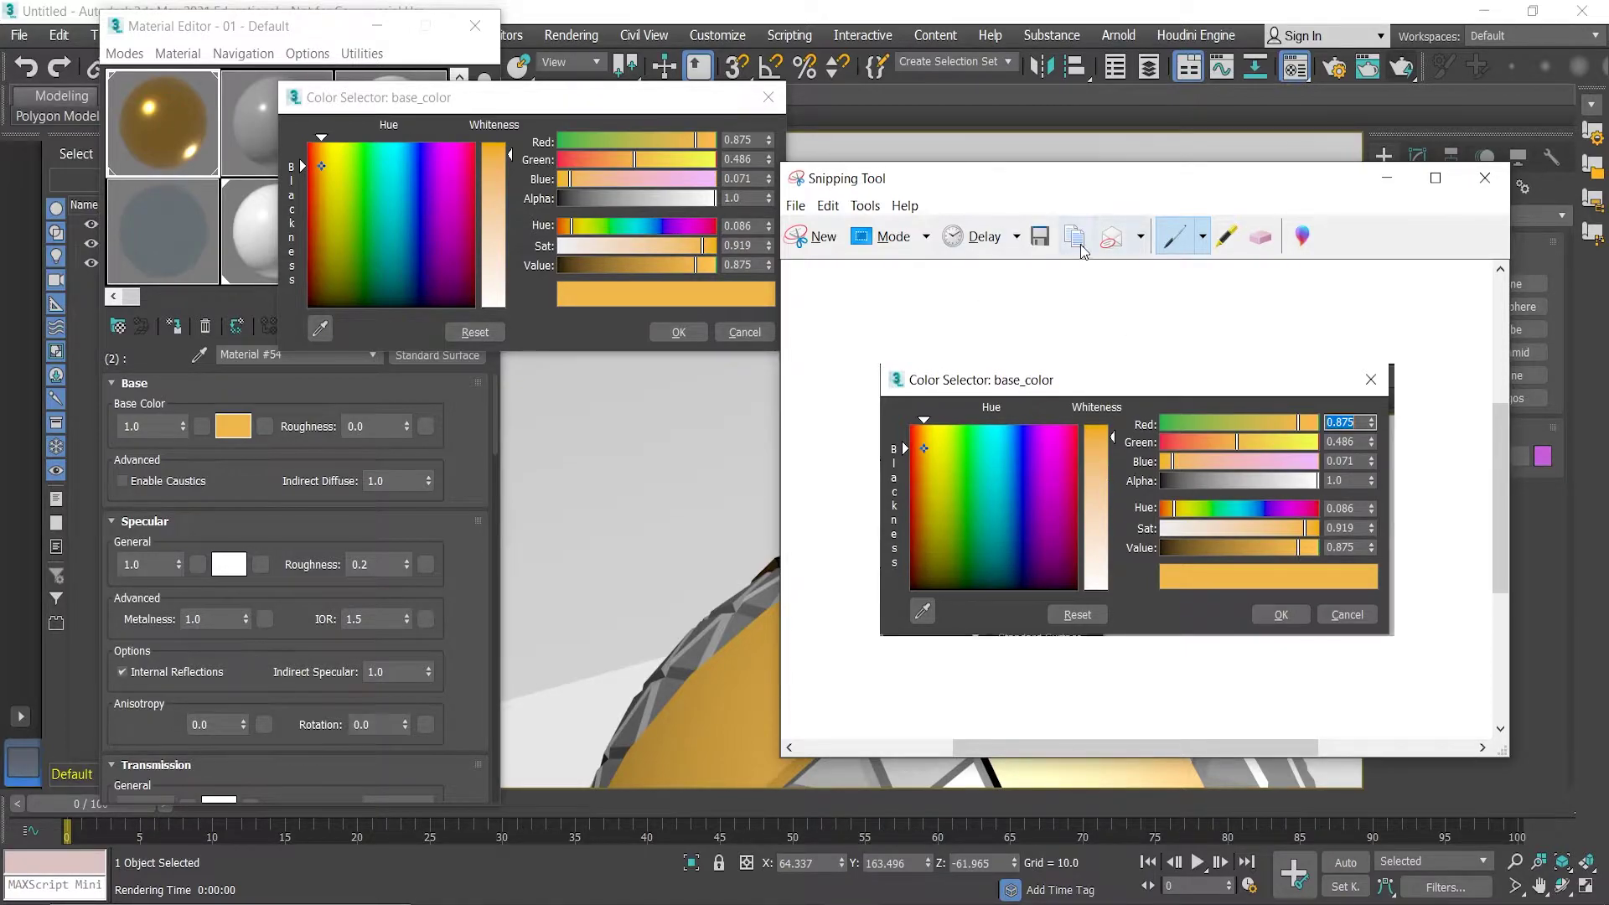
{"action": "left_click", "coordinate": [1387, 177]}
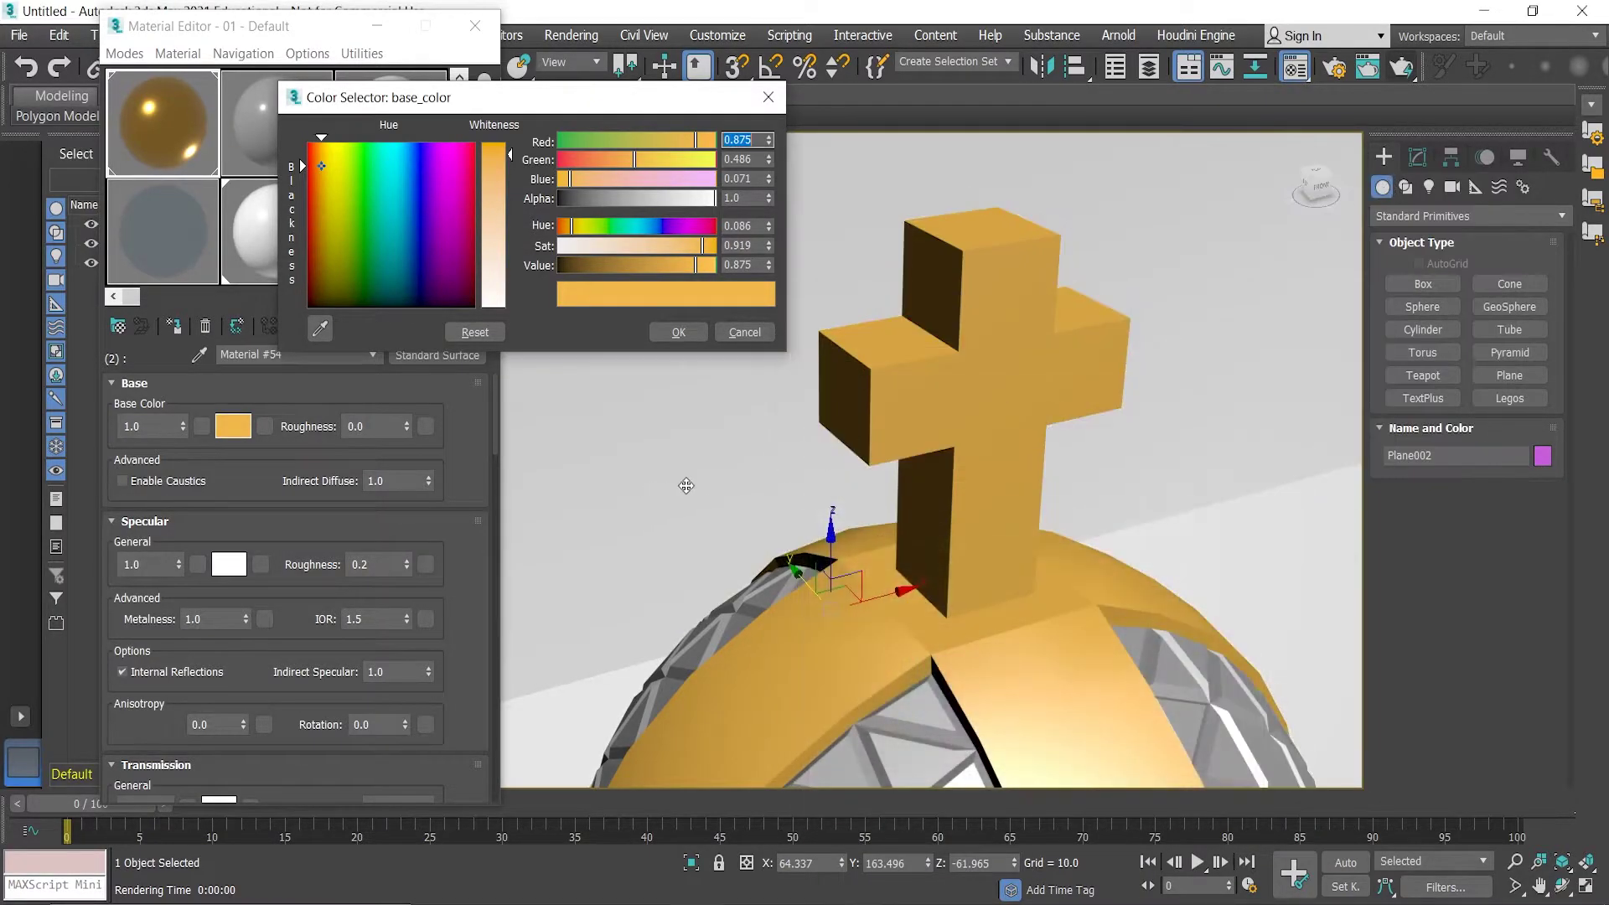
{"action": "left_click", "coordinate": [768, 97]}
{"action": "left_click", "coordinate": [475, 26]}
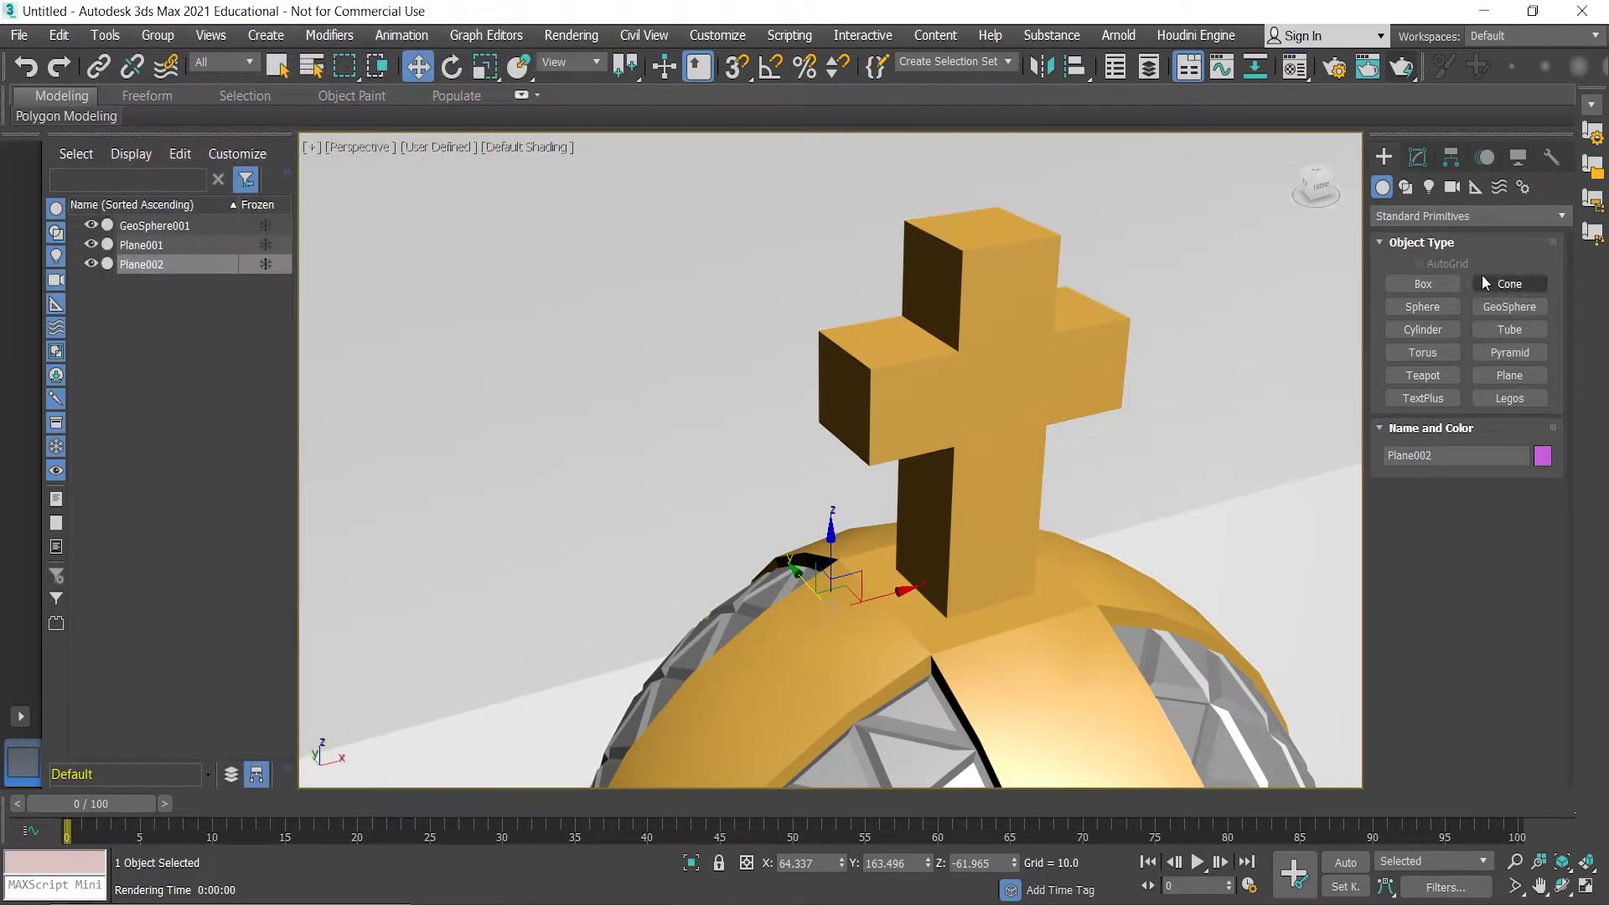
- Rename the orb object GeoSphere001 as HolyHandGrenade
{"action": "left_click", "coordinate": [1418, 159]}
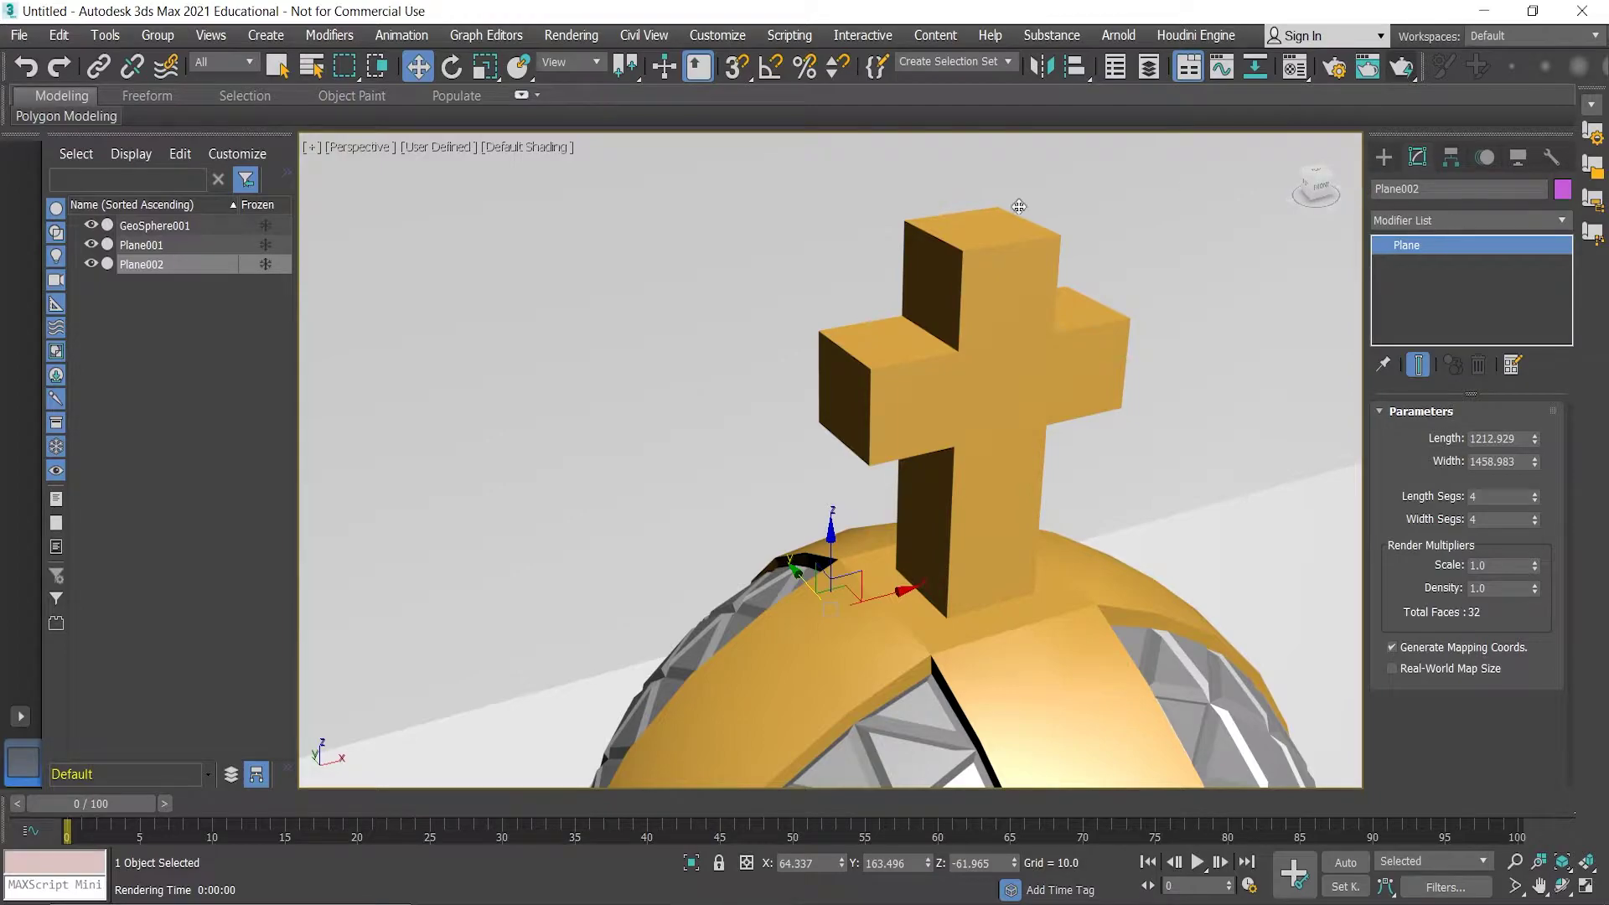
{"action": "left_click", "coordinate": [177, 224]}
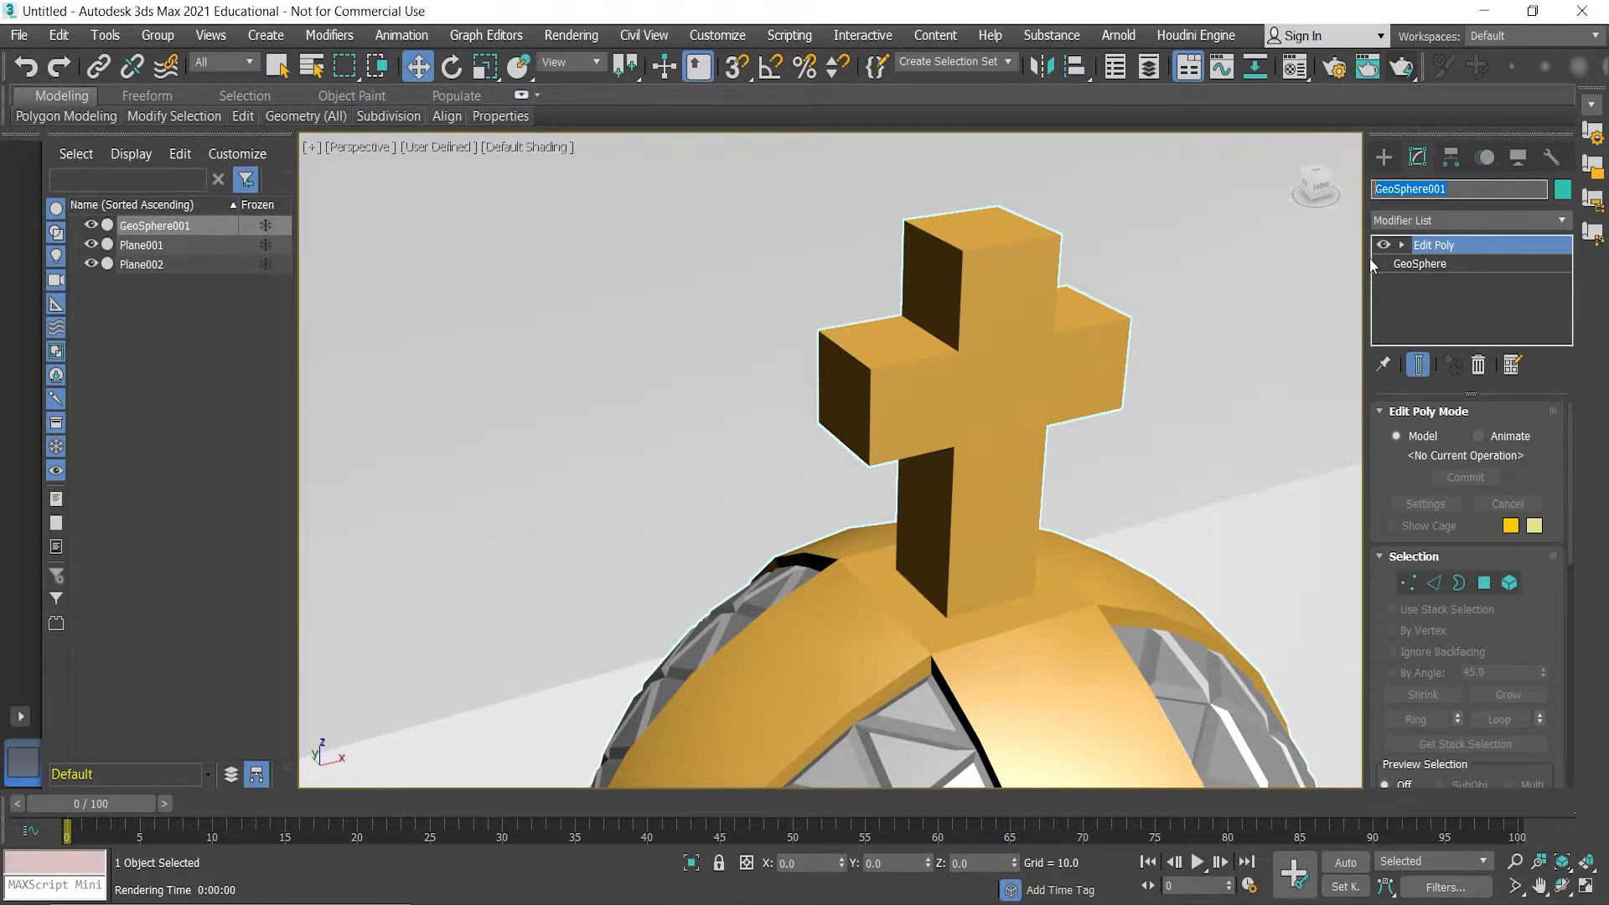
{"action": "type", "text": "HolyHandGrenade"}
{"action": "key", "text": "Return"}
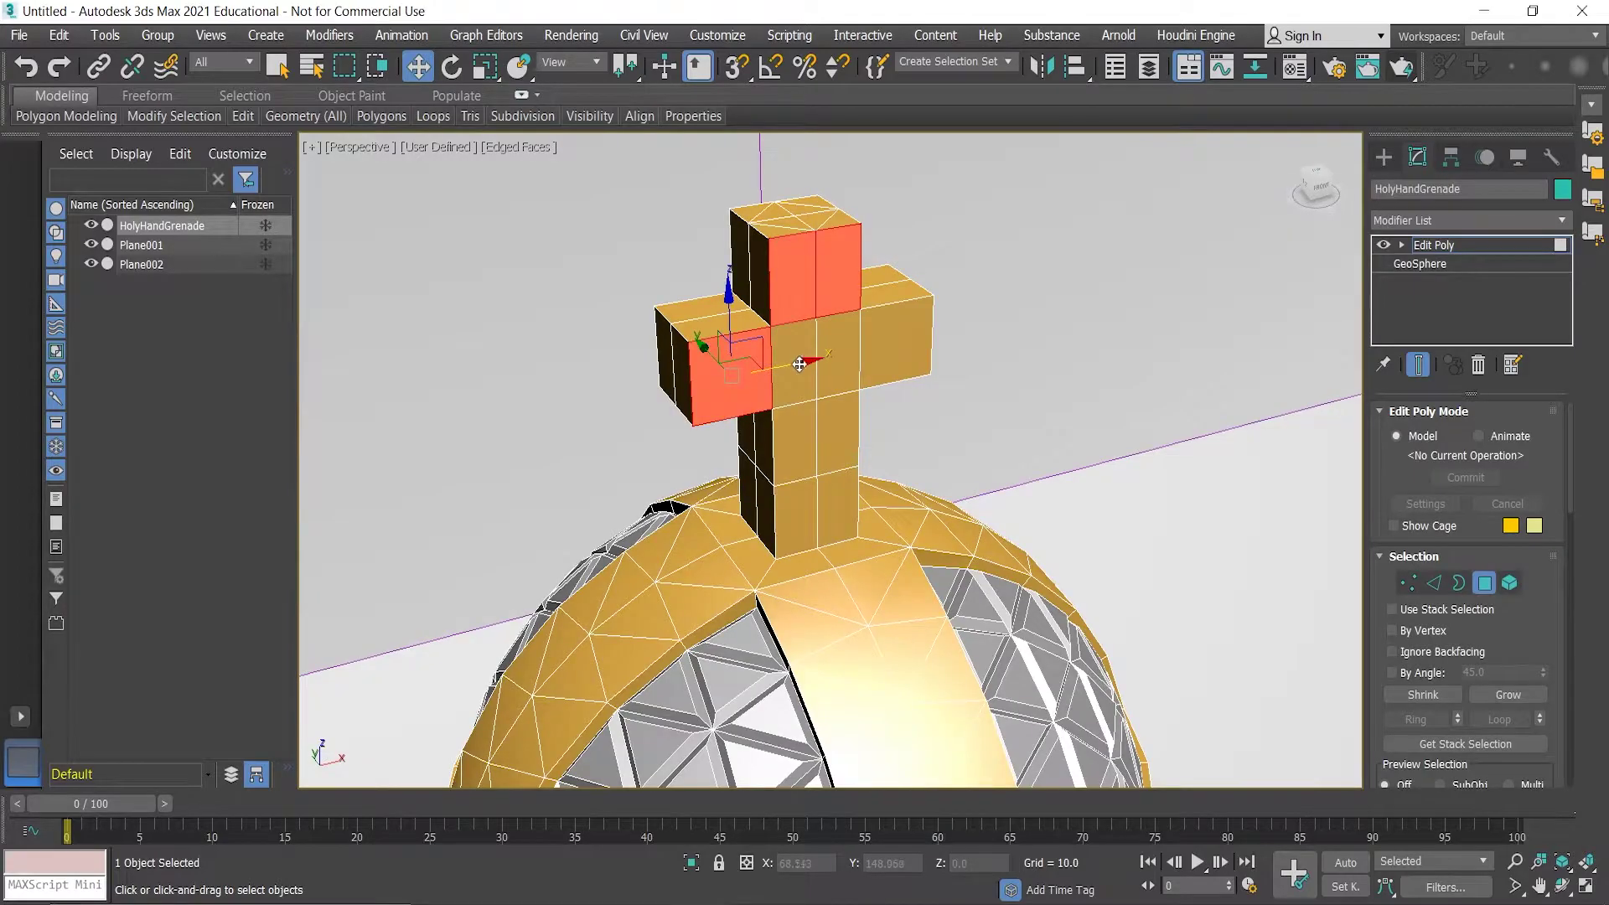
- Add the remaining front polygons of the cross's centre, side arm and stem to the selection
{"action": "left_click", "coordinate": [800, 364], "text": "ctrl"}
{"action": "left_click", "coordinate": [838, 361], "text": "ctrl"}
{"action": "left_click", "coordinate": [893, 343], "text": "ctrl"}
{"action": "left_click", "coordinate": [796, 440], "text": "ctrl"}
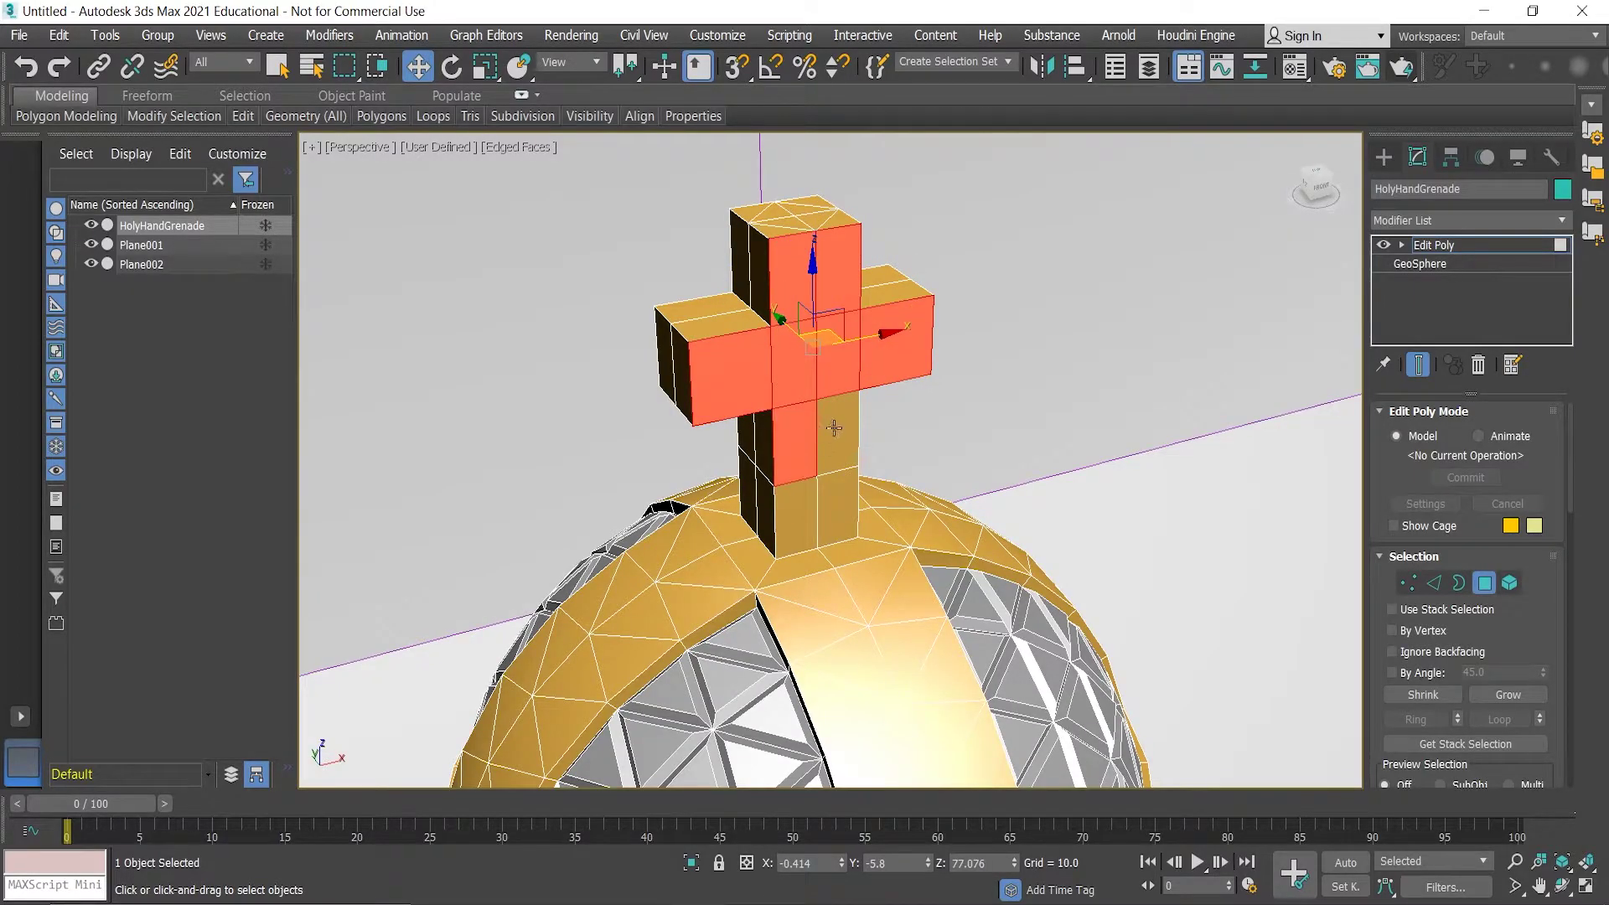
{"action": "left_click", "coordinate": [838, 436], "text": "ctrl"}
{"action": "left_click", "coordinate": [801, 510], "text": "ctrl"}
{"action": "left_click", "coordinate": [837, 505], "text": "ctrl"}
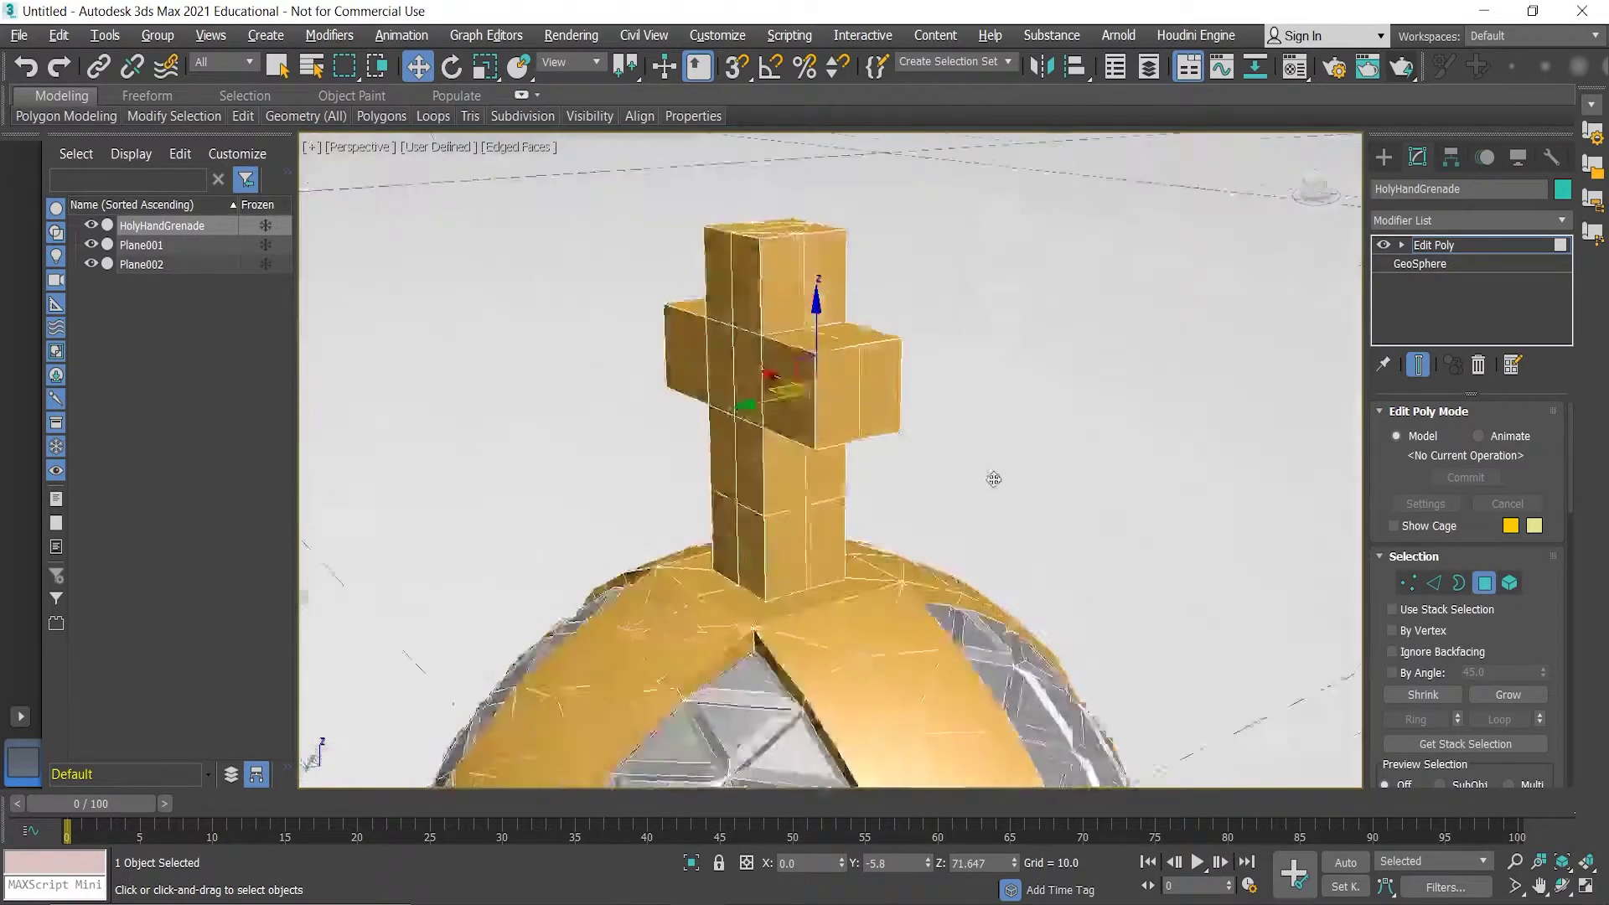
- Add all polygons on the opposite broad side of the cross, including both arms and the stem, to the selection
{"action": "left_click", "coordinate": [755, 294]}
{"action": "left_click", "coordinate": [688, 381], "text": "ctrl"}
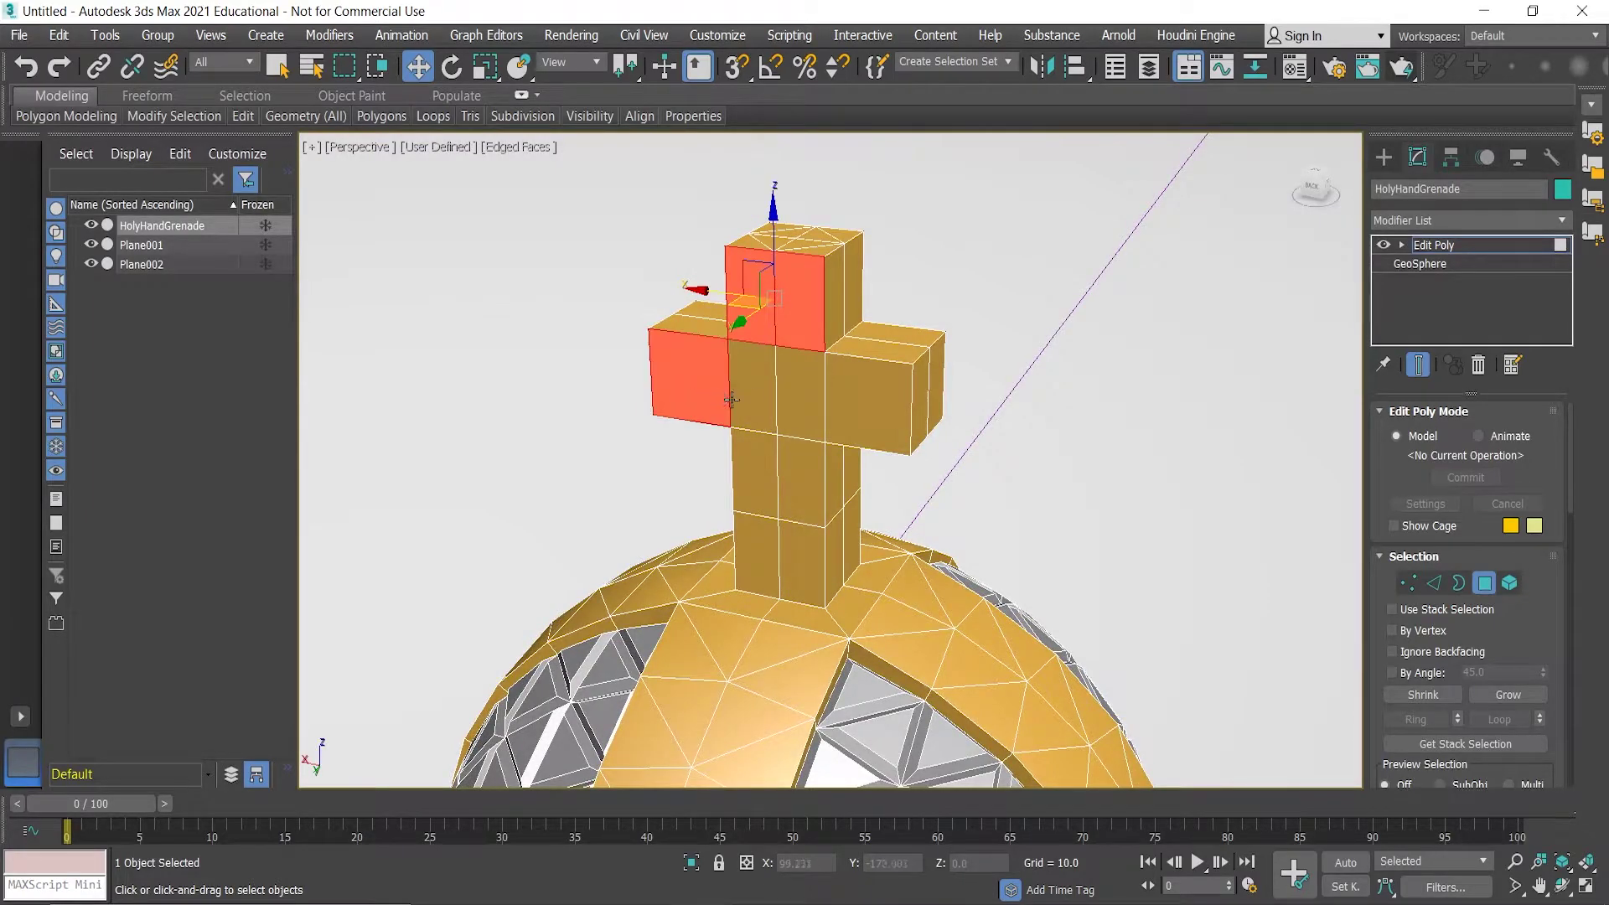
{"action": "left_click", "coordinate": [754, 390], "text": "ctrl"}
{"action": "left_click", "coordinate": [794, 398], "text": "ctrl"}
{"action": "left_click", "coordinate": [868, 403], "text": "ctrl"}
{"action": "left_click", "coordinate": [746, 483], "text": "ctrl"}
{"action": "left_click", "coordinate": [800, 482], "text": "ctrl"}
{"action": "left_click", "coordinate": [767, 543], "text": "ctrl"}
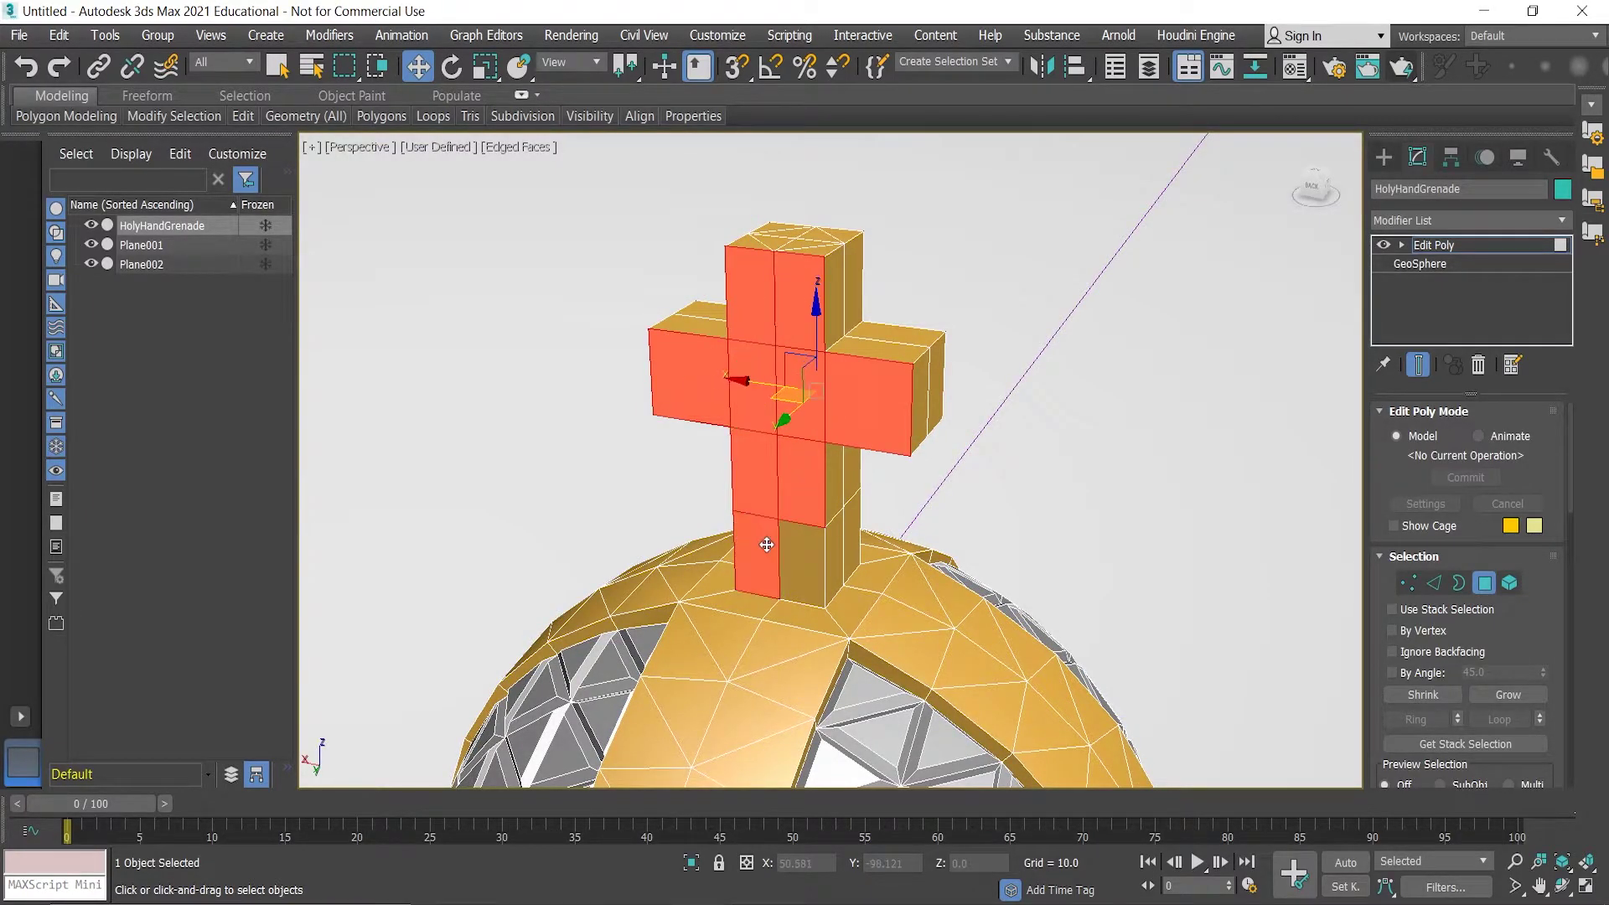
{"action": "left_click", "coordinate": [804, 553], "text": "ctrl"}
- Examine the selected cross polygons and the orb's panelled surface from several angles and distances
{"action": "middle_click_drag", "start_coordinate": [860, 506], "coordinate": [873, 476], "text": "alt"}
{"action": "scroll", "coordinate": [813, 533], "scroll_direction": "up", "scroll_amount": 3}
{"action": "scroll", "coordinate": [813, 533], "scroll_direction": "down", "scroll_amount": 3}
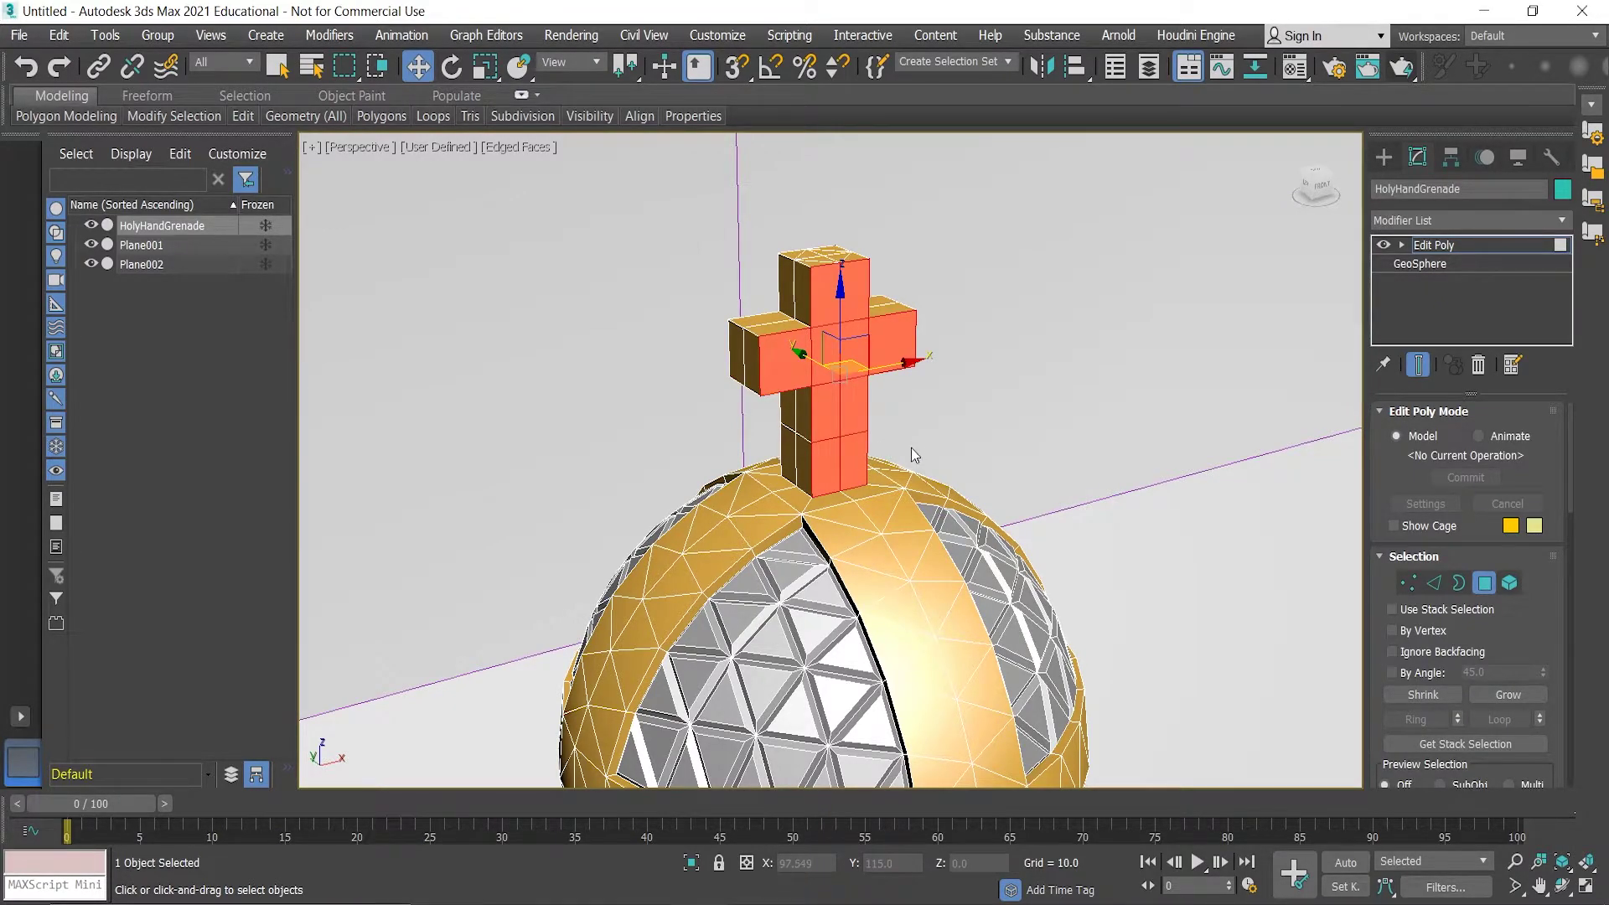
{"action": "scroll", "coordinate": [912, 448], "scroll_direction": "down", "scroll_amount": 5}
{"action": "scroll", "coordinate": [889, 471], "scroll_direction": "up", "scroll_amount": 4}
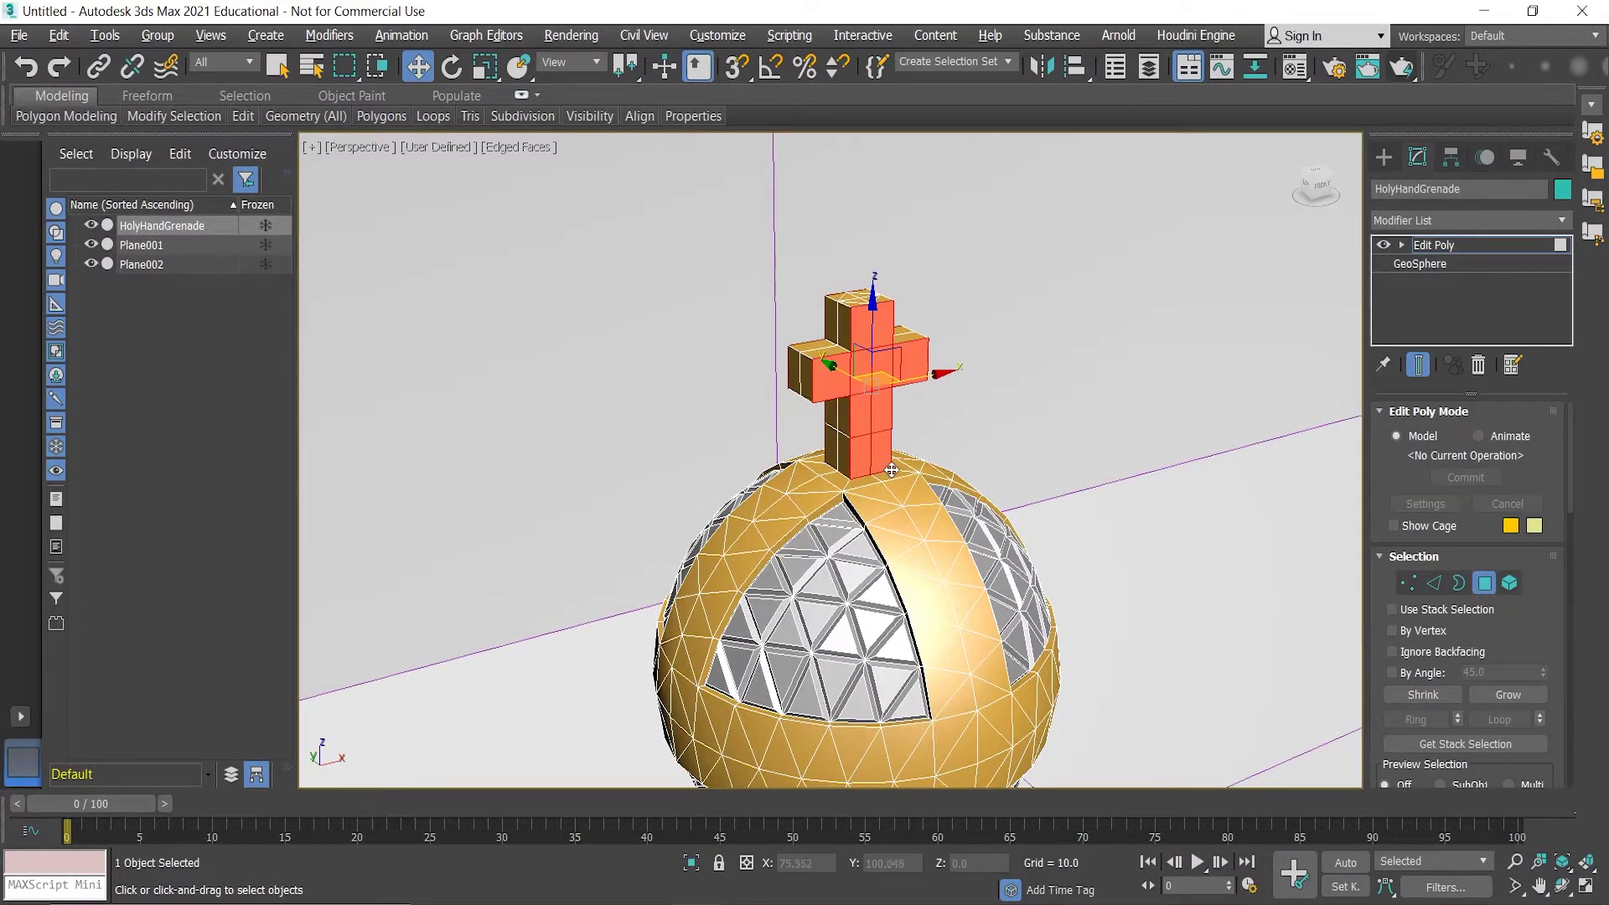
{"action": "mouse_move", "coordinate": [891, 471]}
{"action": "middle_mouse_down", "text": "alt"}
{"action": "mouse_move", "coordinate": [1048, 465]}
{"action": "mouse_move", "coordinate": [887, 465]}
{"action": "mouse_move", "coordinate": [913, 490]}
{"action": "mouse_move", "coordinate": [893, 482]}
{"action": "mouse_move", "coordinate": [975, 466]}
{"action": "mouse_move", "coordinate": [861, 452]}
{"action": "mouse_move", "coordinate": [871, 478]}
{"action": "mouse_move", "coordinate": [886, 468]}
{"action": "middle_mouse_up", "text": "alt"}
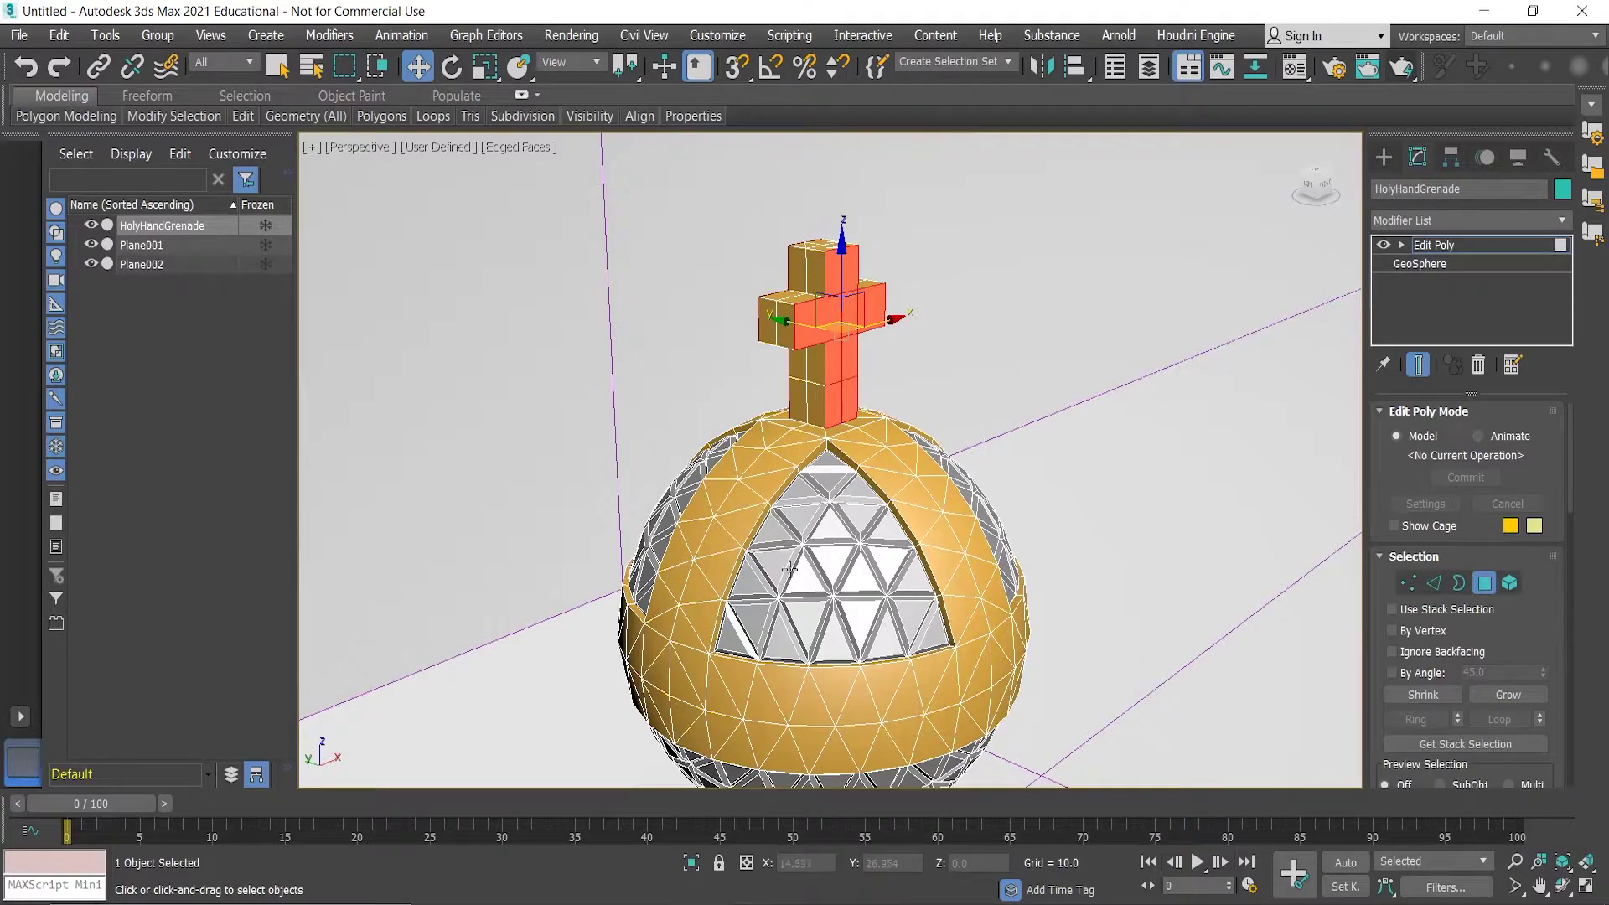
{"action": "mouse_move", "coordinate": [841, 531]}
{"action": "middle_mouse_down", "text": "alt"}
{"action": "mouse_move", "coordinate": [792, 551]}
{"action": "mouse_move", "coordinate": [815, 545]}
{"action": "middle_mouse_up", "text": "alt"}
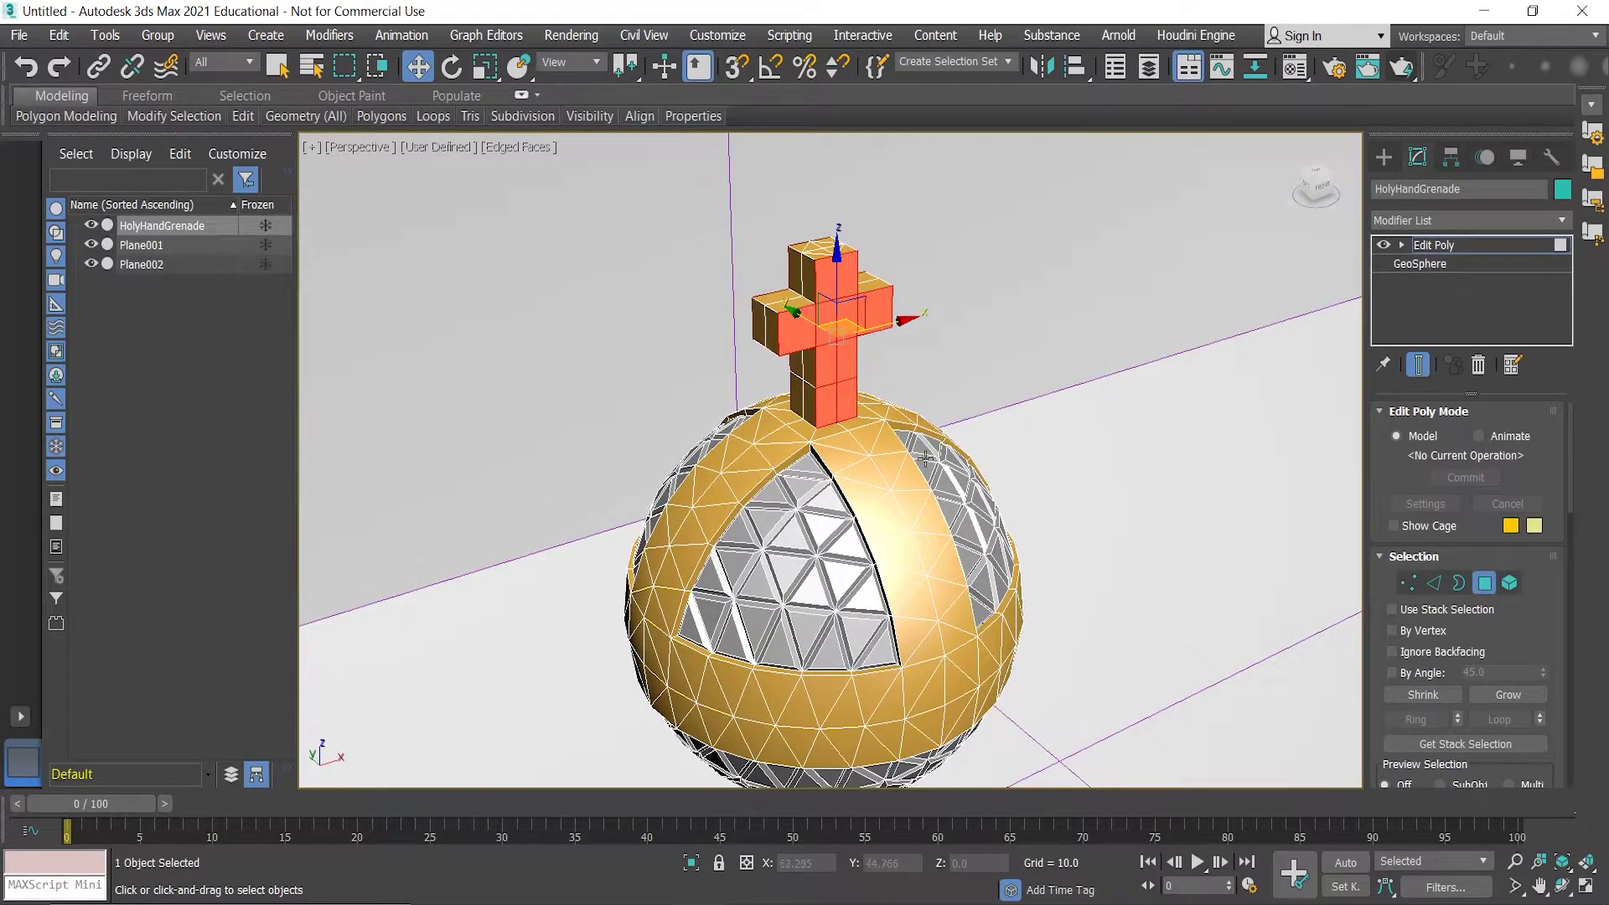
{"action": "scroll", "coordinate": [862, 506], "scroll_direction": "up", "scroll_amount": 2}
{"action": "scroll", "coordinate": [851, 461], "scroll_direction": "down", "scroll_amount": 1}
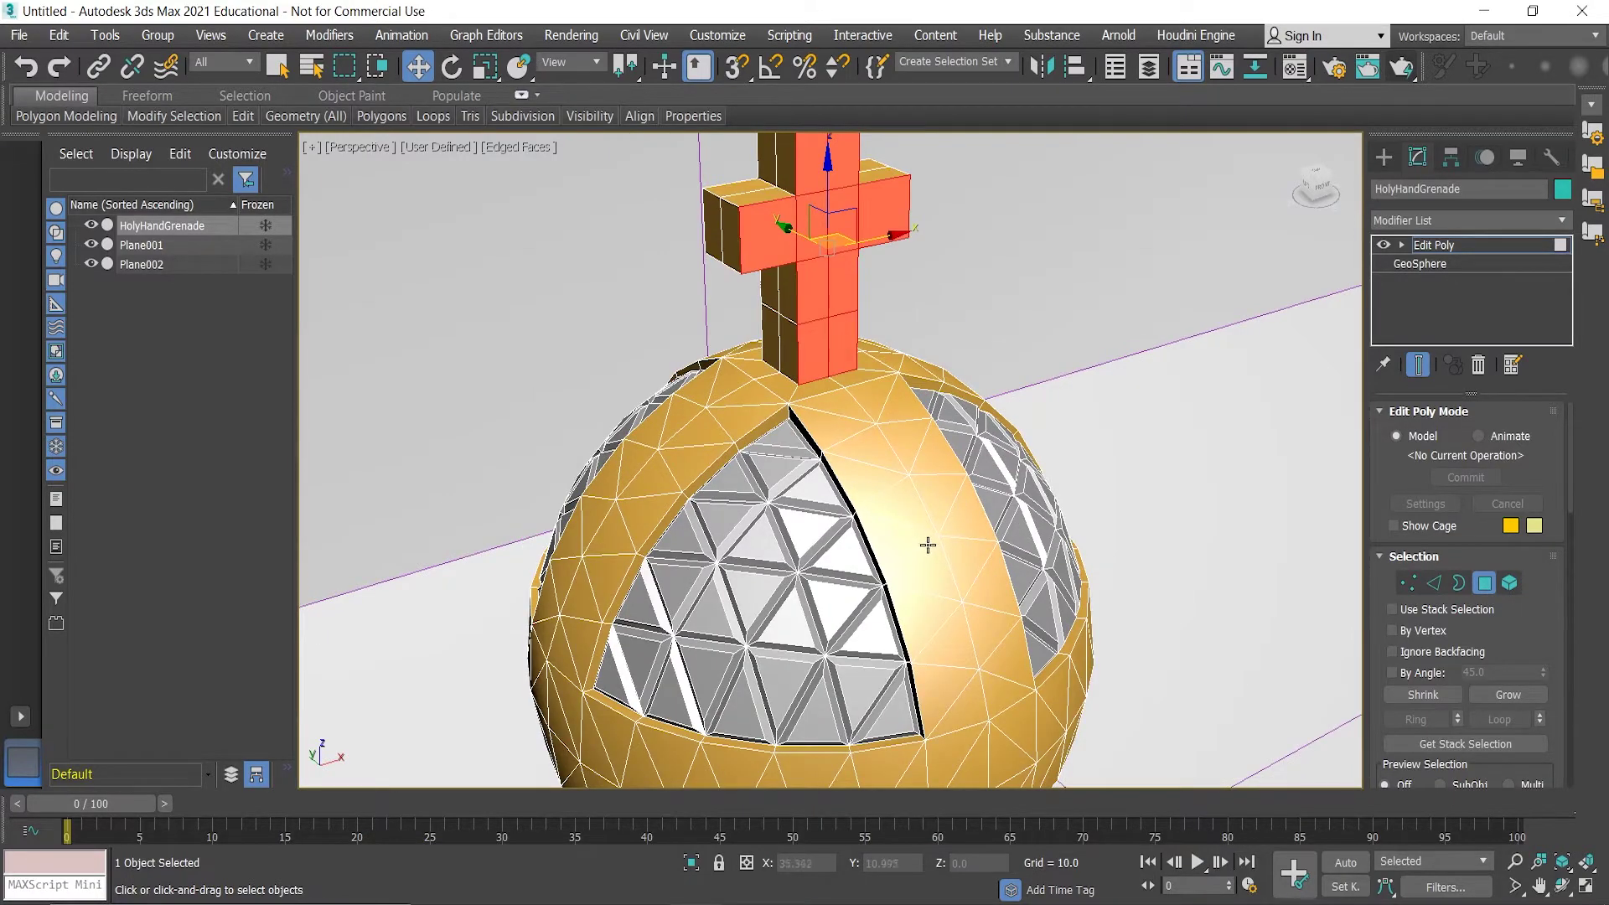
{"action": "middle_click_drag", "start_coordinate": [927, 546], "coordinate": [947, 463]}
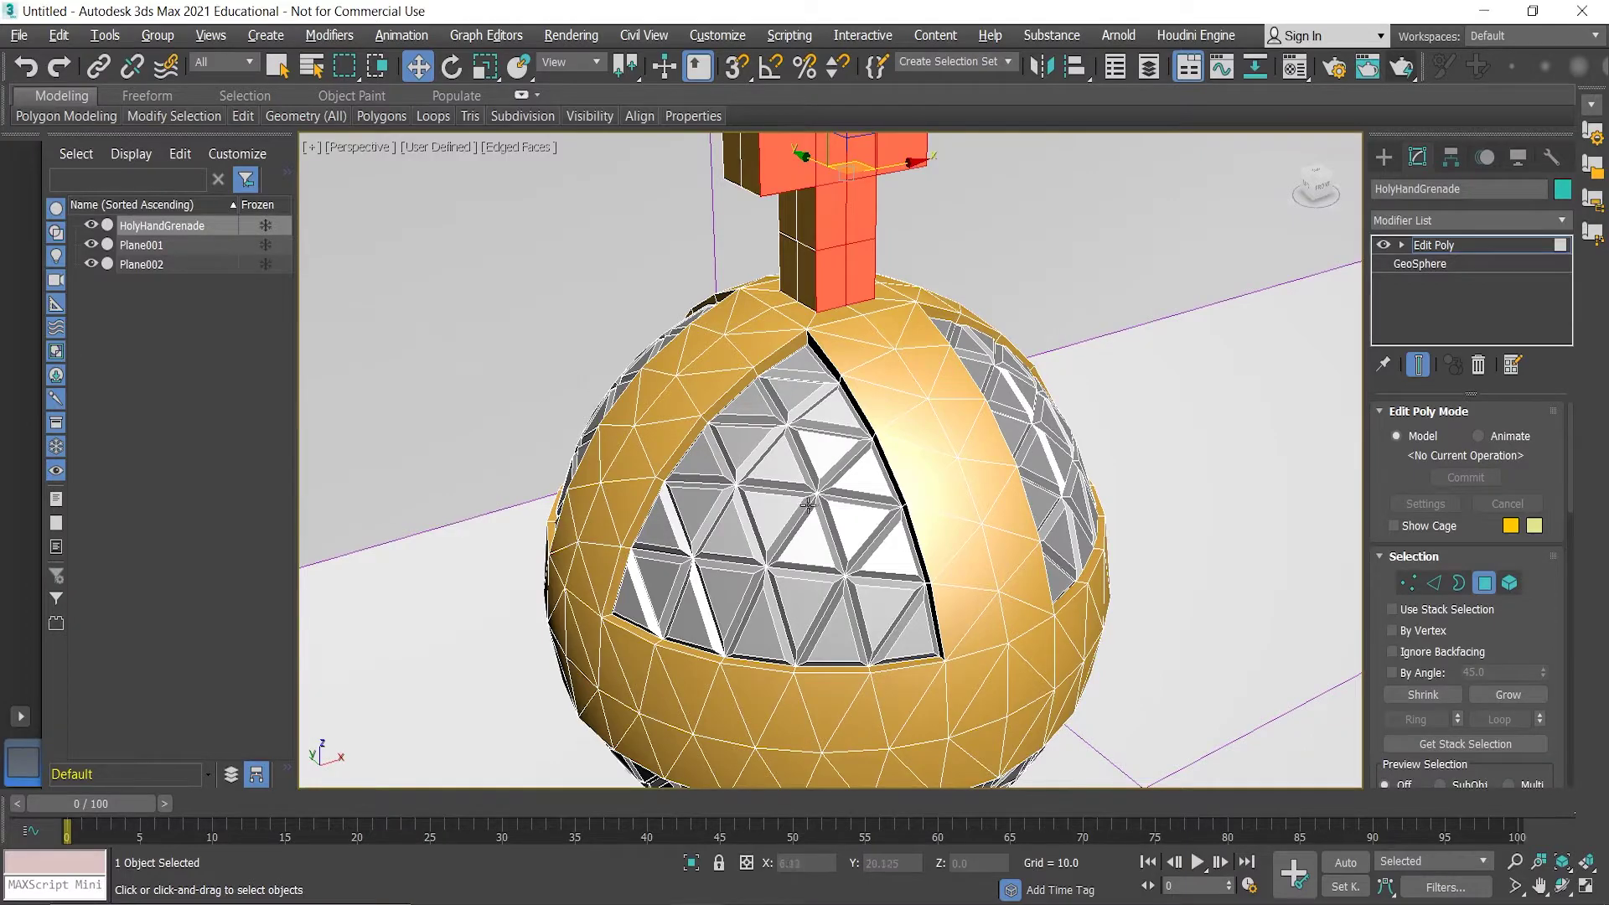
{"action": "middle_click_drag", "start_coordinate": [804, 507], "coordinate": [859, 482], "text": "alt"}
{"action": "scroll", "coordinate": [912, 480], "scroll_direction": "down", "scroll_amount": 3}
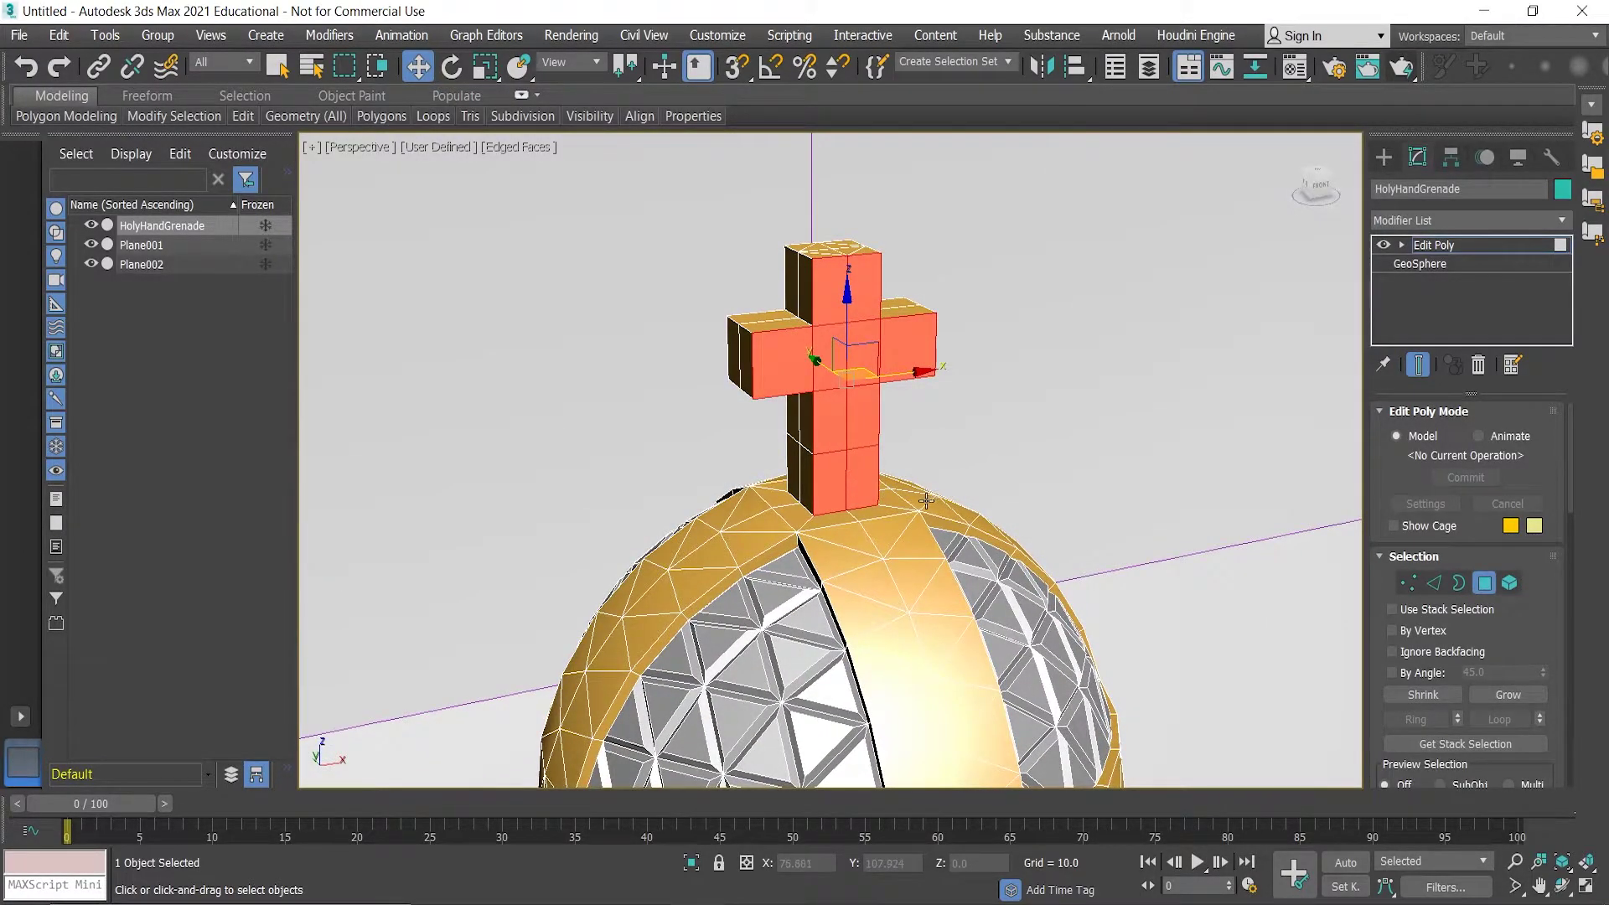
{"action": "middle_click_drag", "start_coordinate": [895, 473], "coordinate": [960, 494], "text": "alt"}
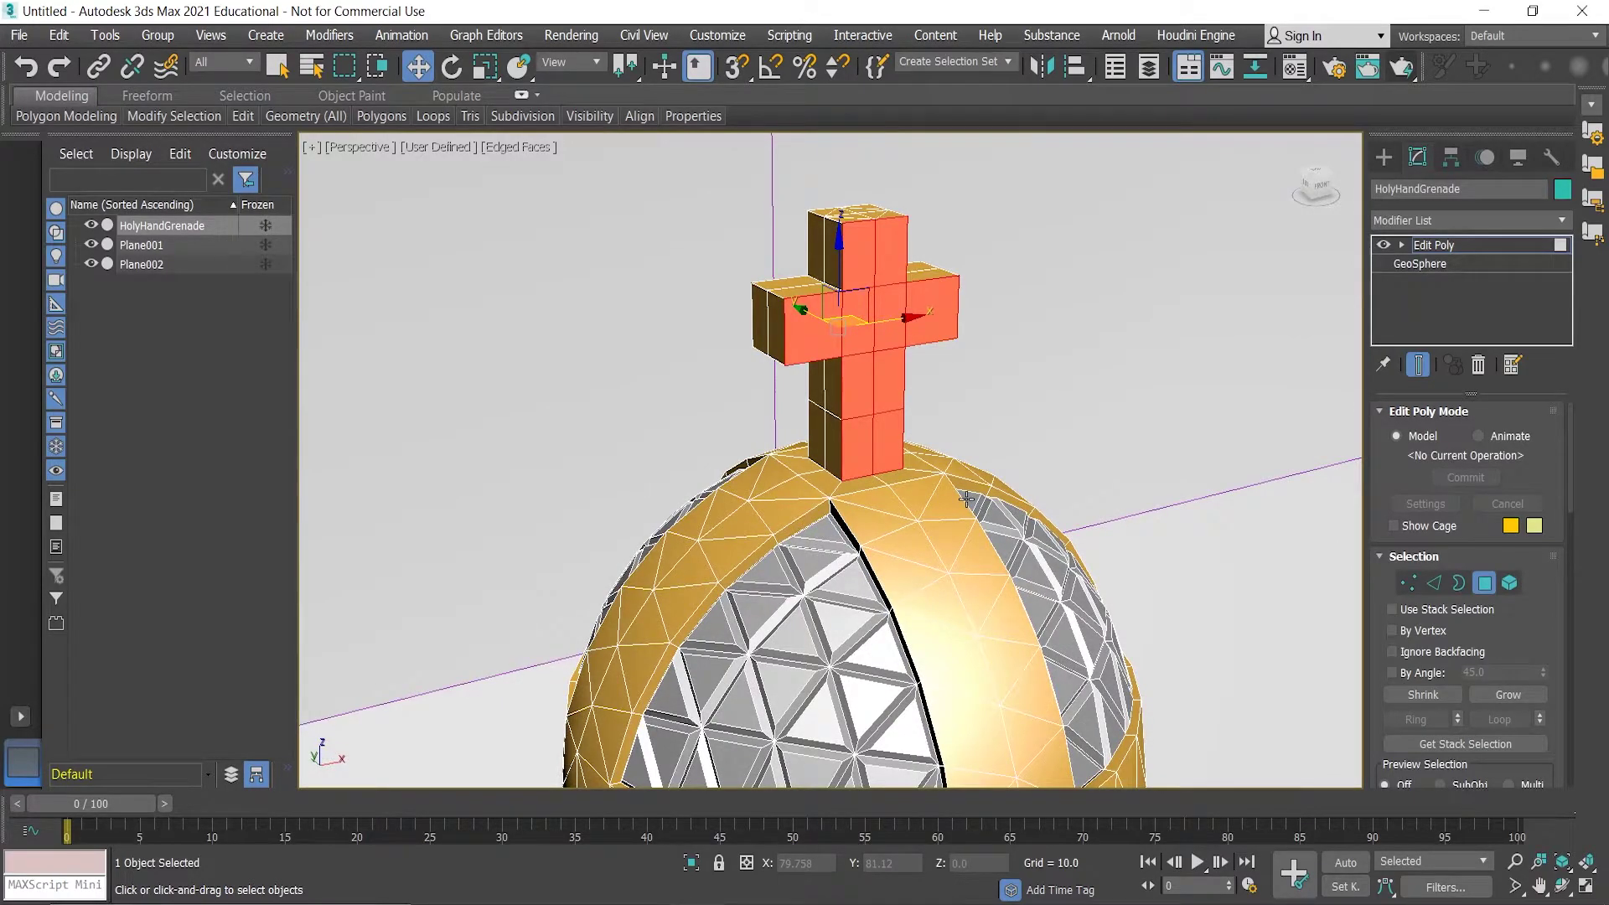
{"action": "scroll", "coordinate": [980, 503], "scroll_direction": "down", "scroll_amount": 4}
{"action": "scroll", "coordinate": [980, 509], "scroll_direction": "up", "scroll_amount": 2}
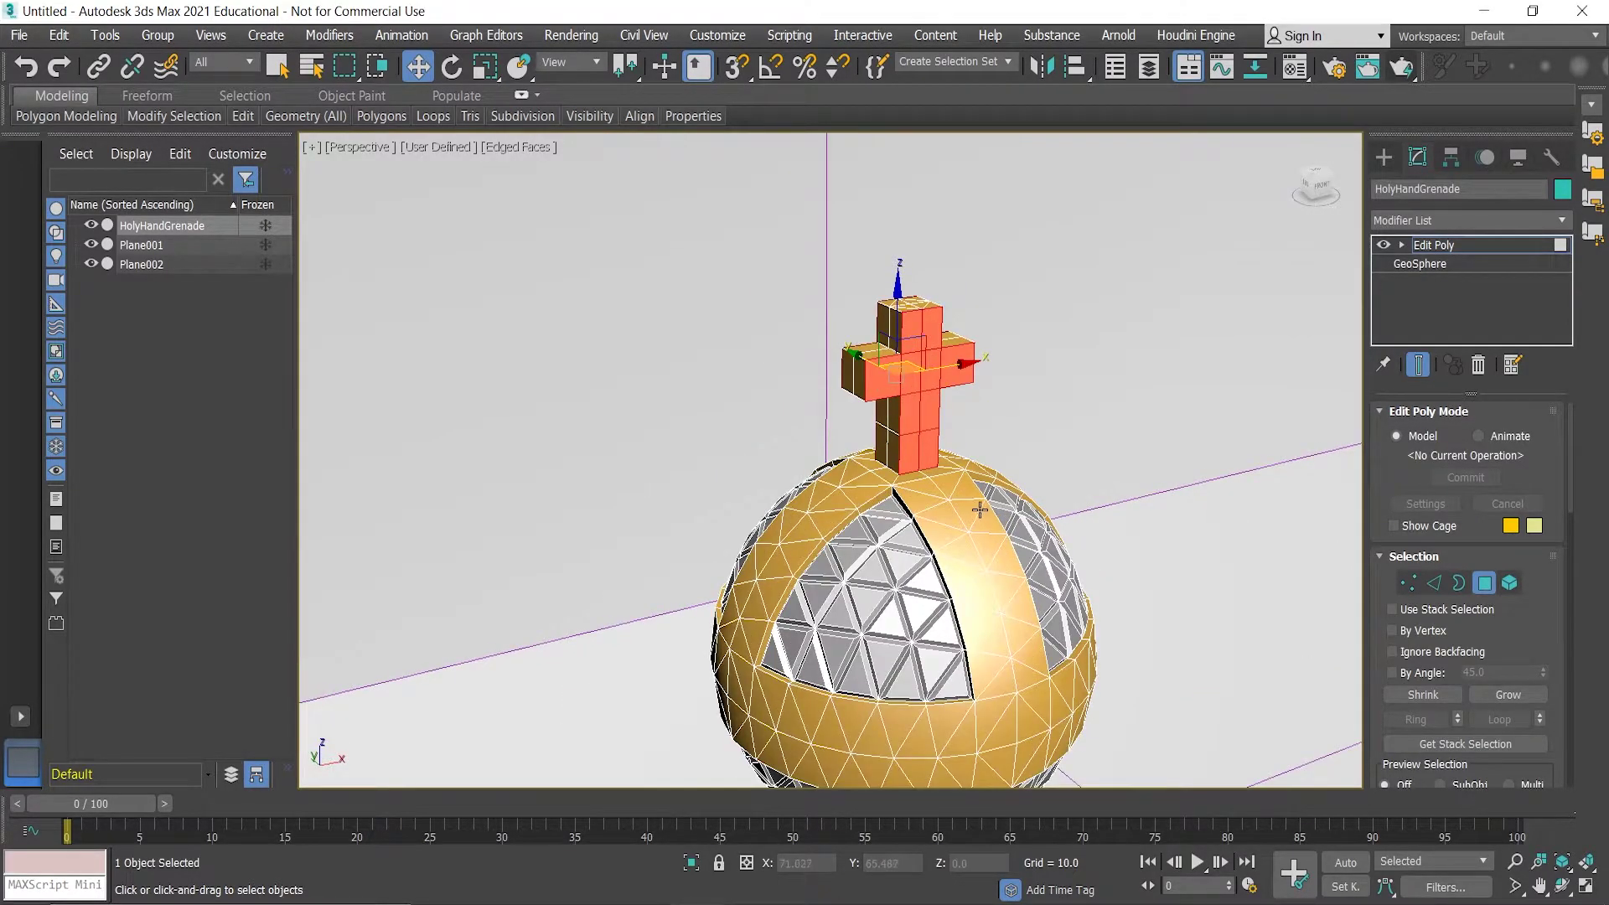
{"action": "scroll", "coordinate": [979, 510], "scroll_direction": "up", "scroll_amount": 2}
{"action": "middle_click_drag", "start_coordinate": [959, 491], "coordinate": [958, 370], "text": "alt"}
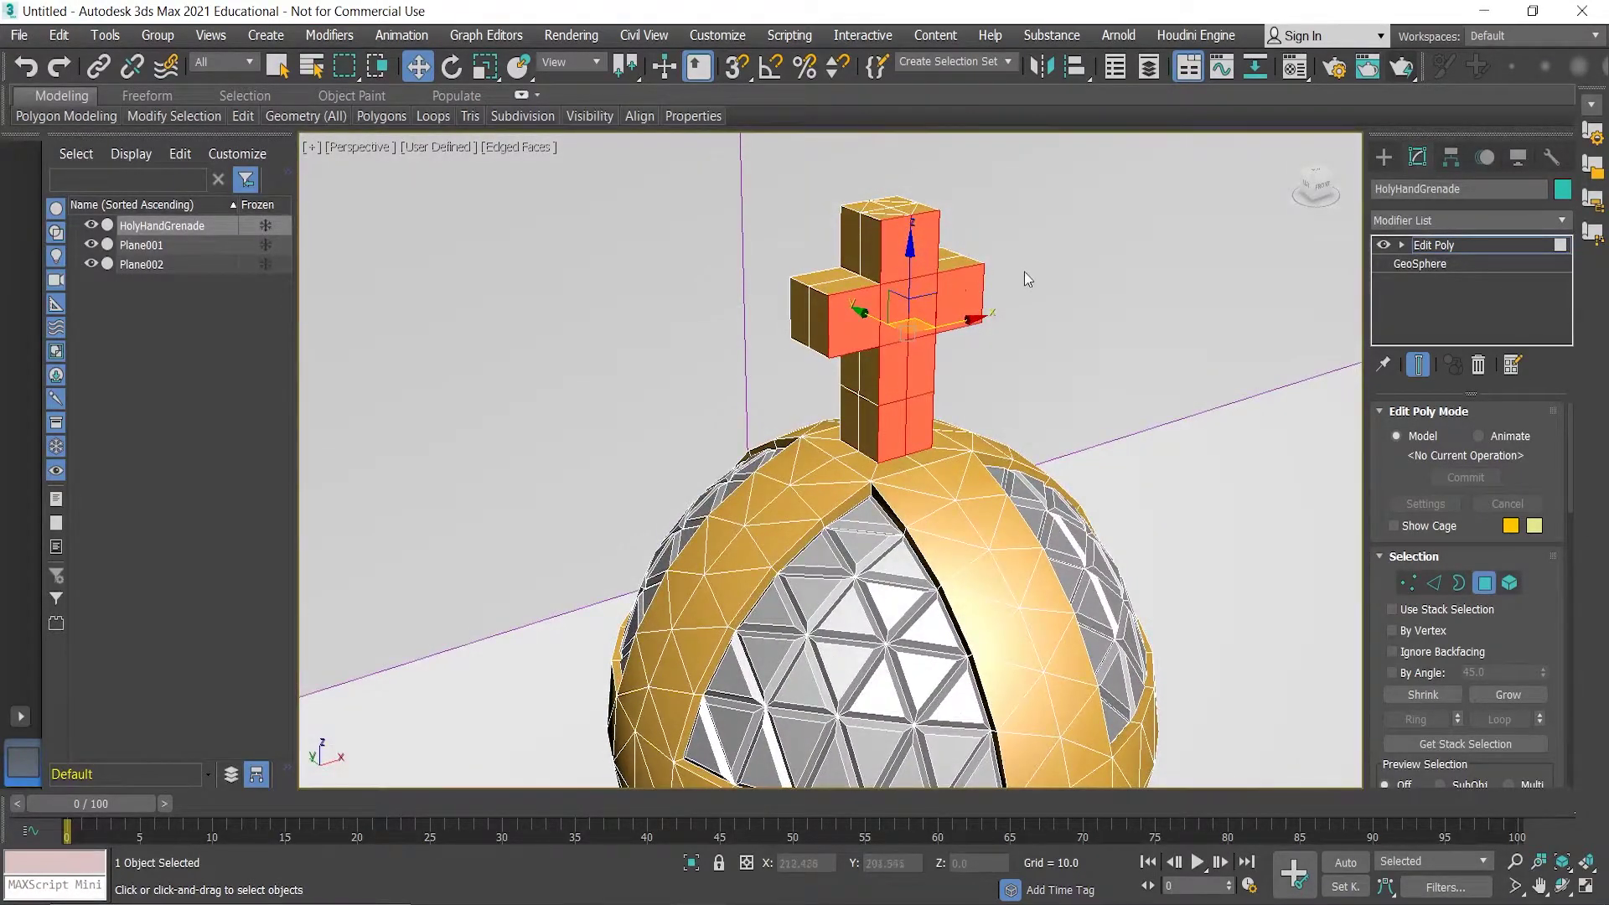
- Add an Unwrap UVW modifier to the selected cross polygons and bring up its UV editing options
{"action": "left_click", "coordinate": [1460, 218]}
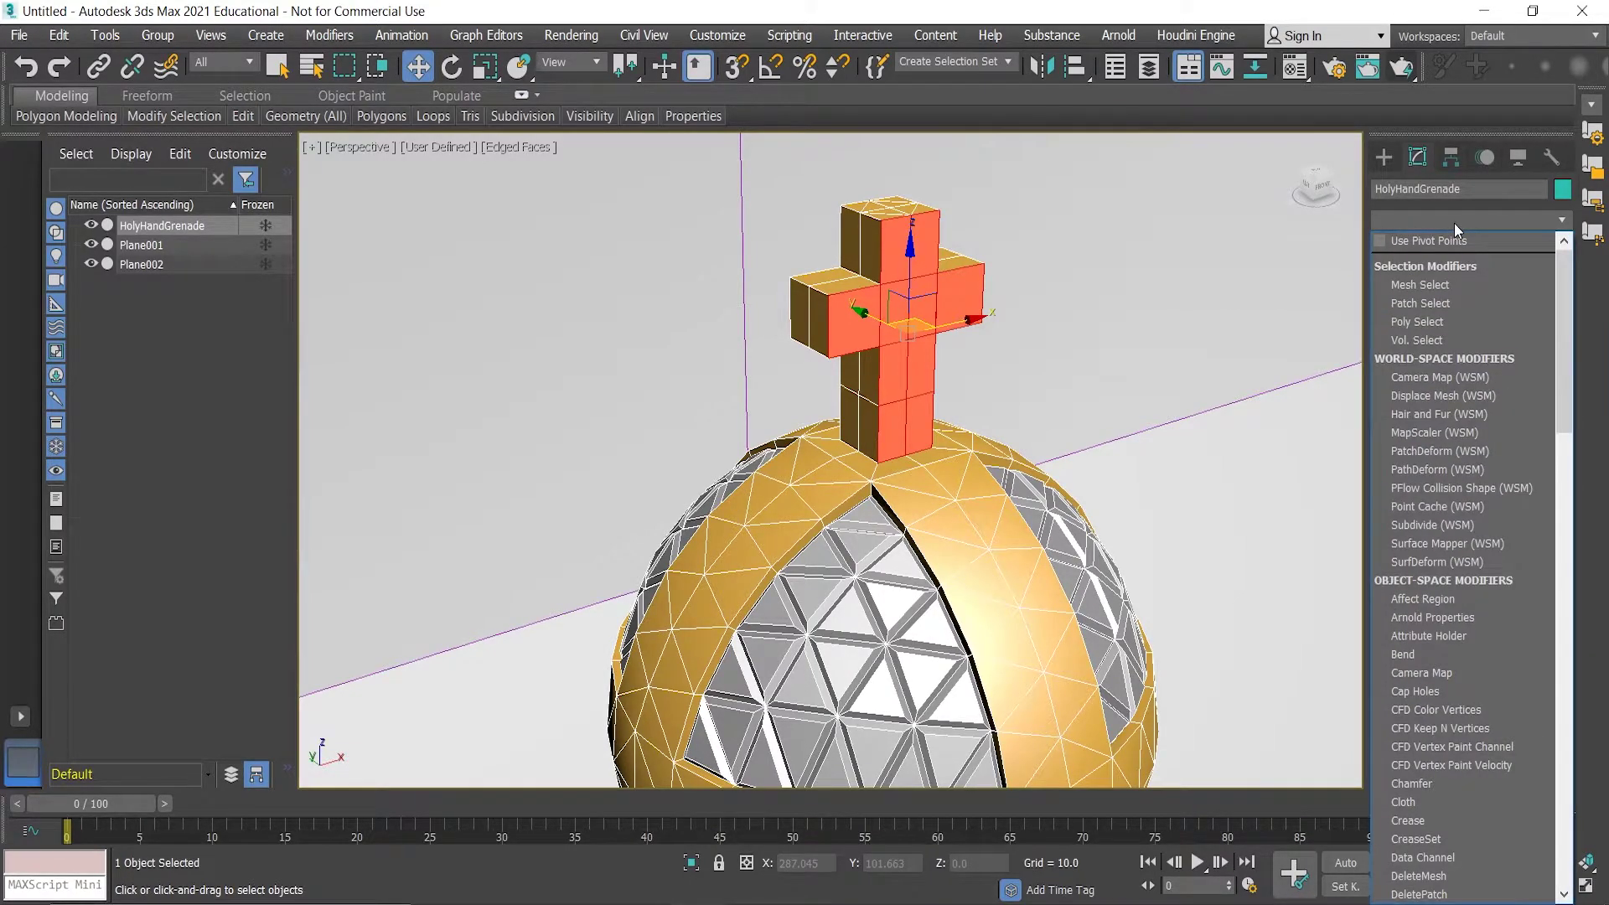
{"action": "key", "text": "u"}
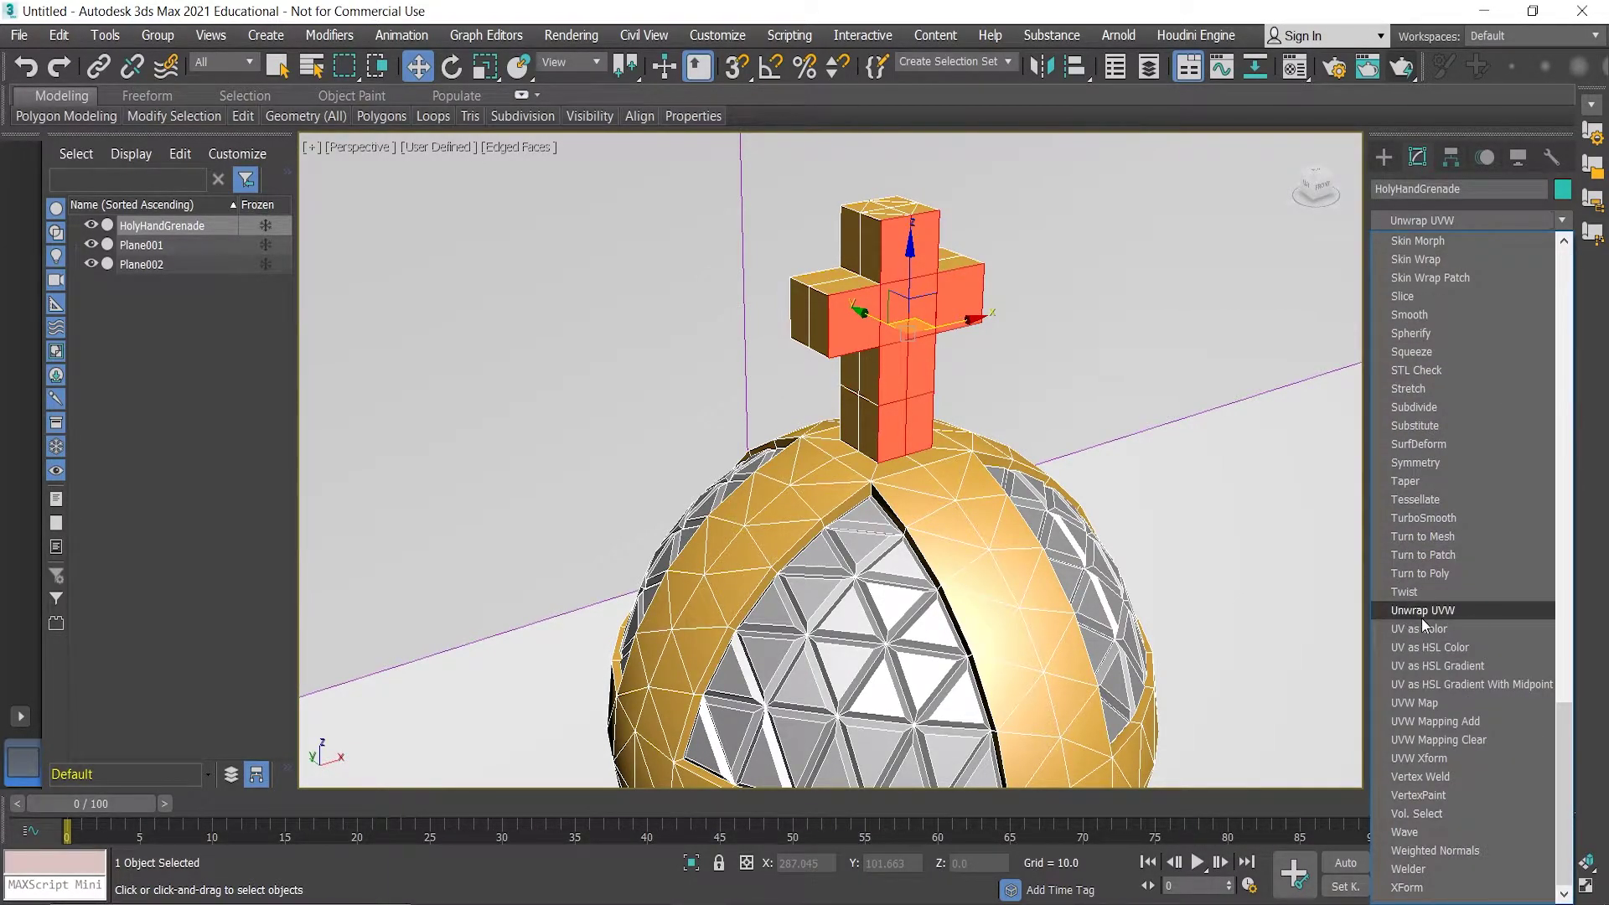
{"action": "left_click", "coordinate": [1453, 615]}
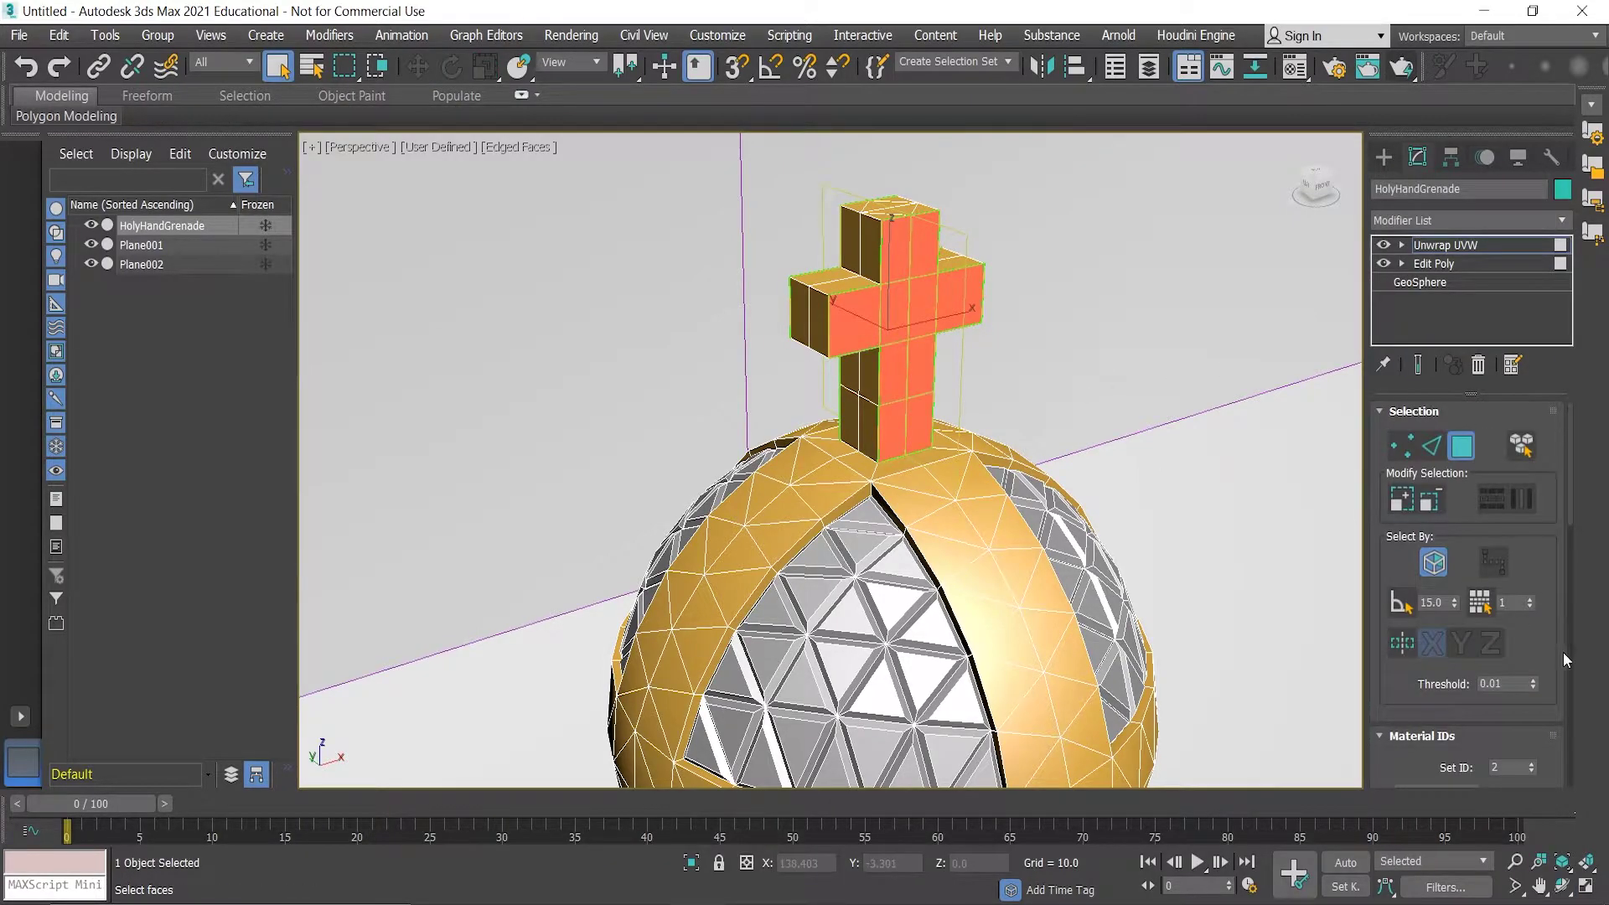
{"action": "scroll", "coordinate": [1551, 587], "scroll_direction": "down", "scroll_amount": 5}
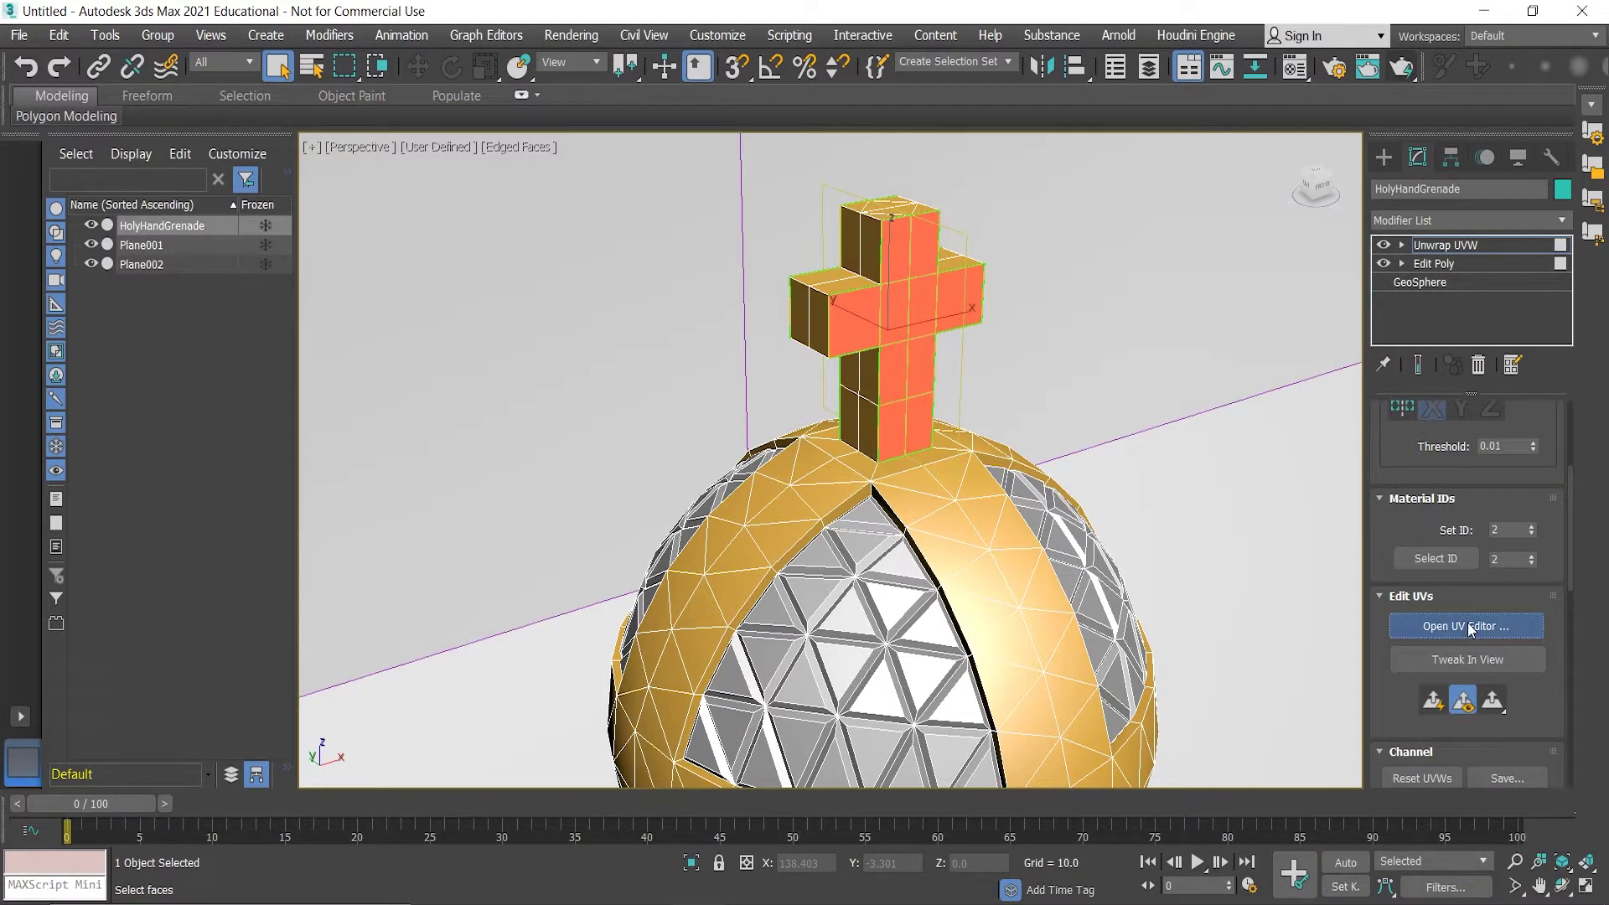
- Open the UV Editor for the selected cross polygons and enlarge it to full screen
{"action": "left_click", "coordinate": [1471, 628]}
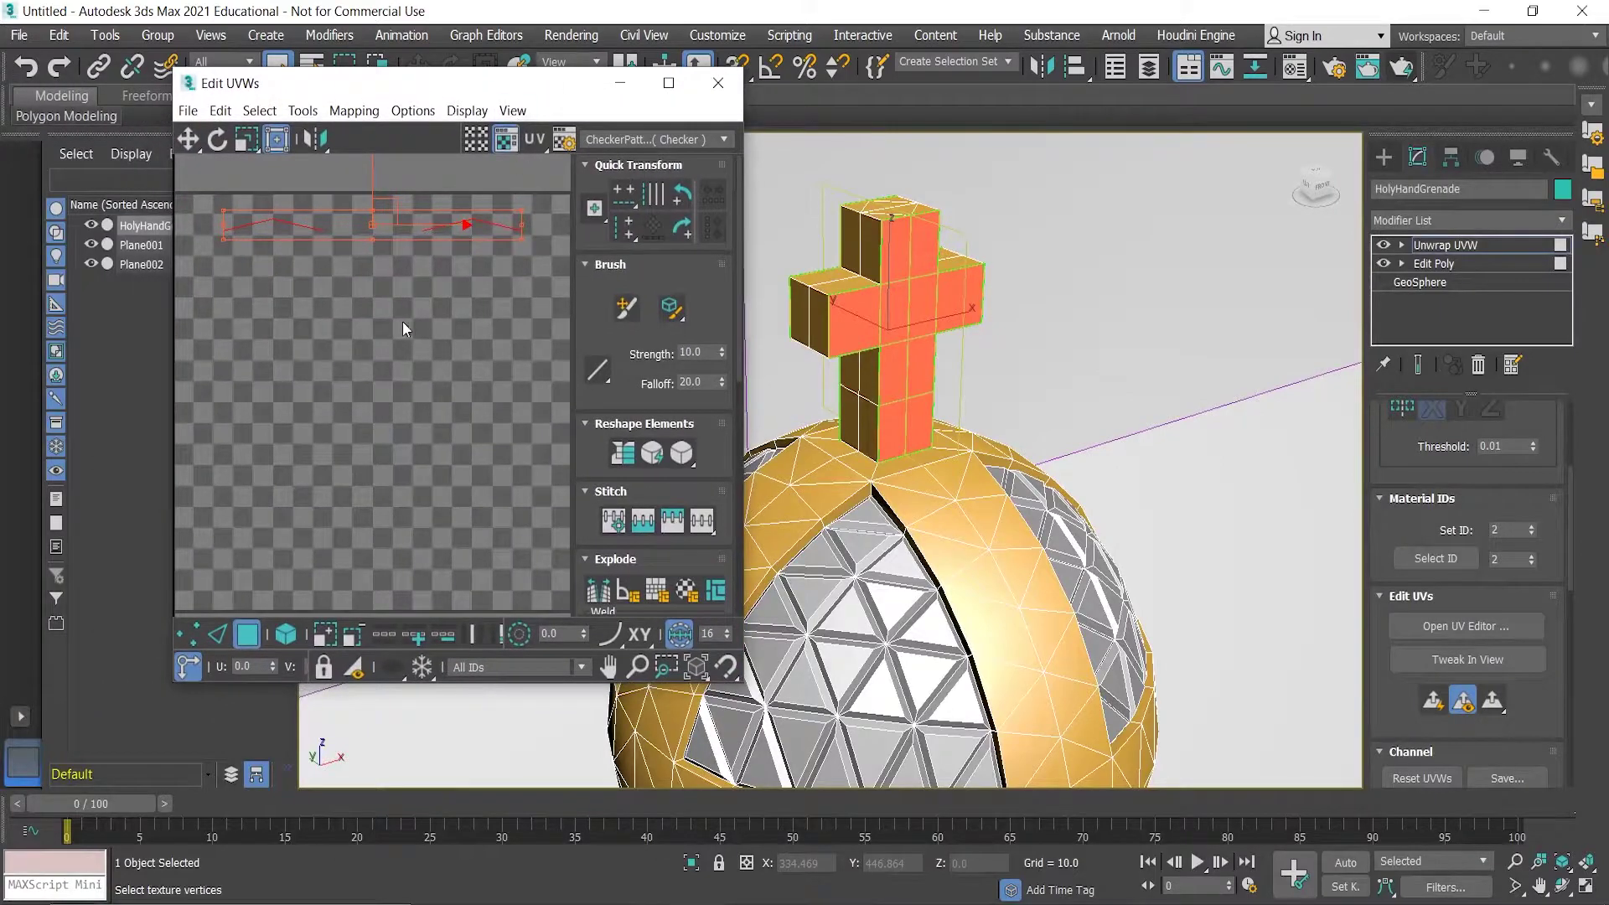
{"action": "scroll", "coordinate": [413, 265], "scroll_direction": "down", "scroll_amount": 1}
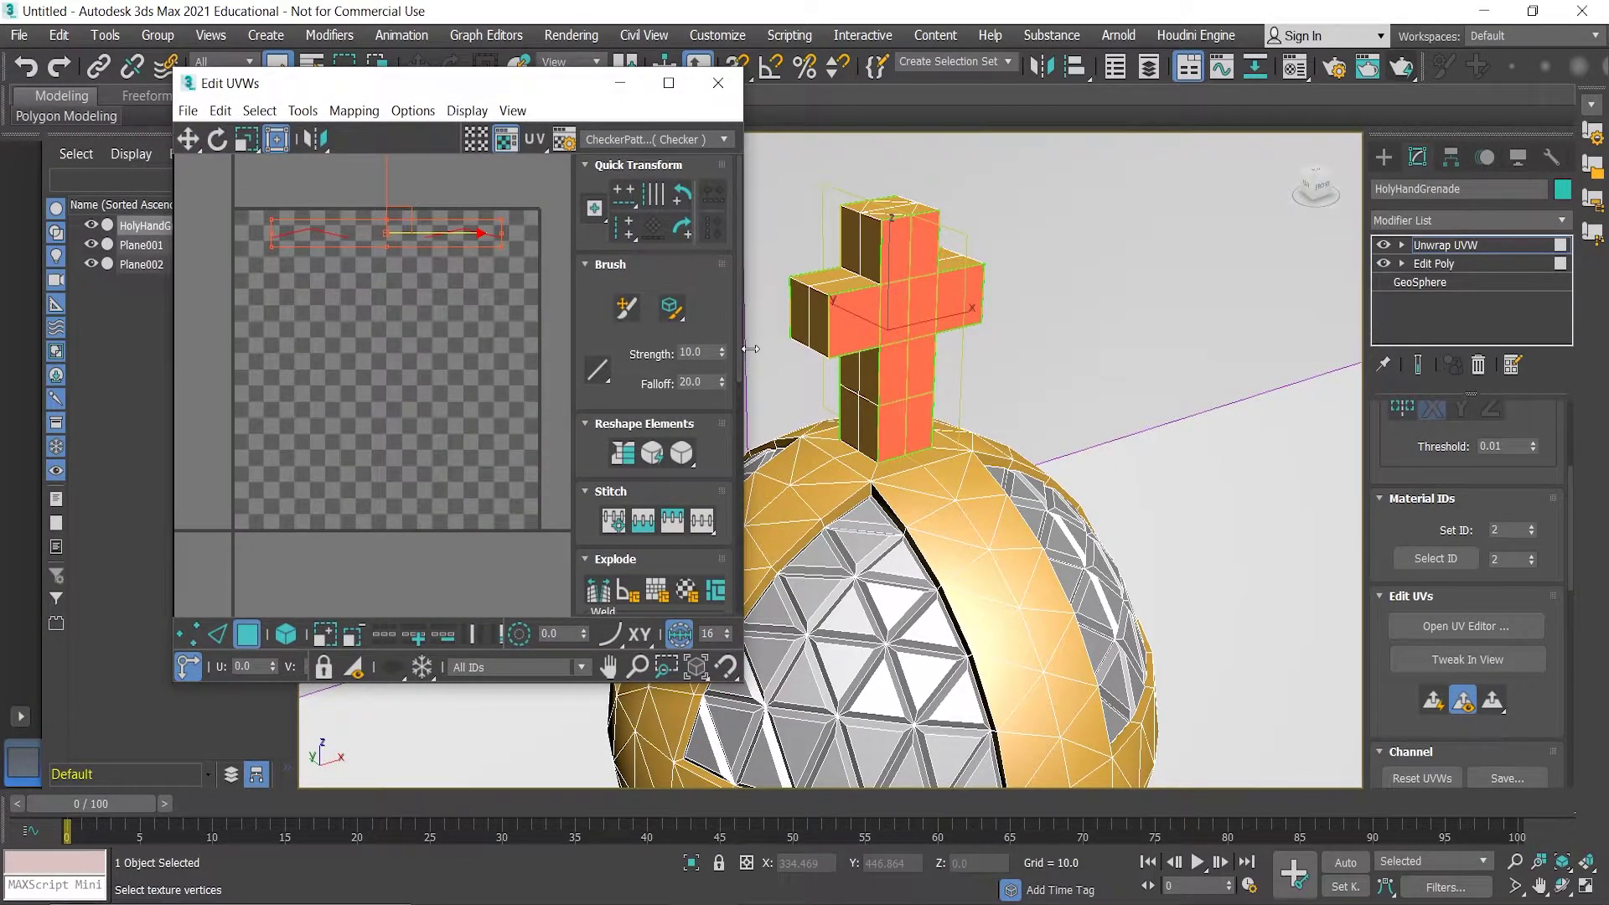
{"action": "left_click", "coordinate": [671, 83]}
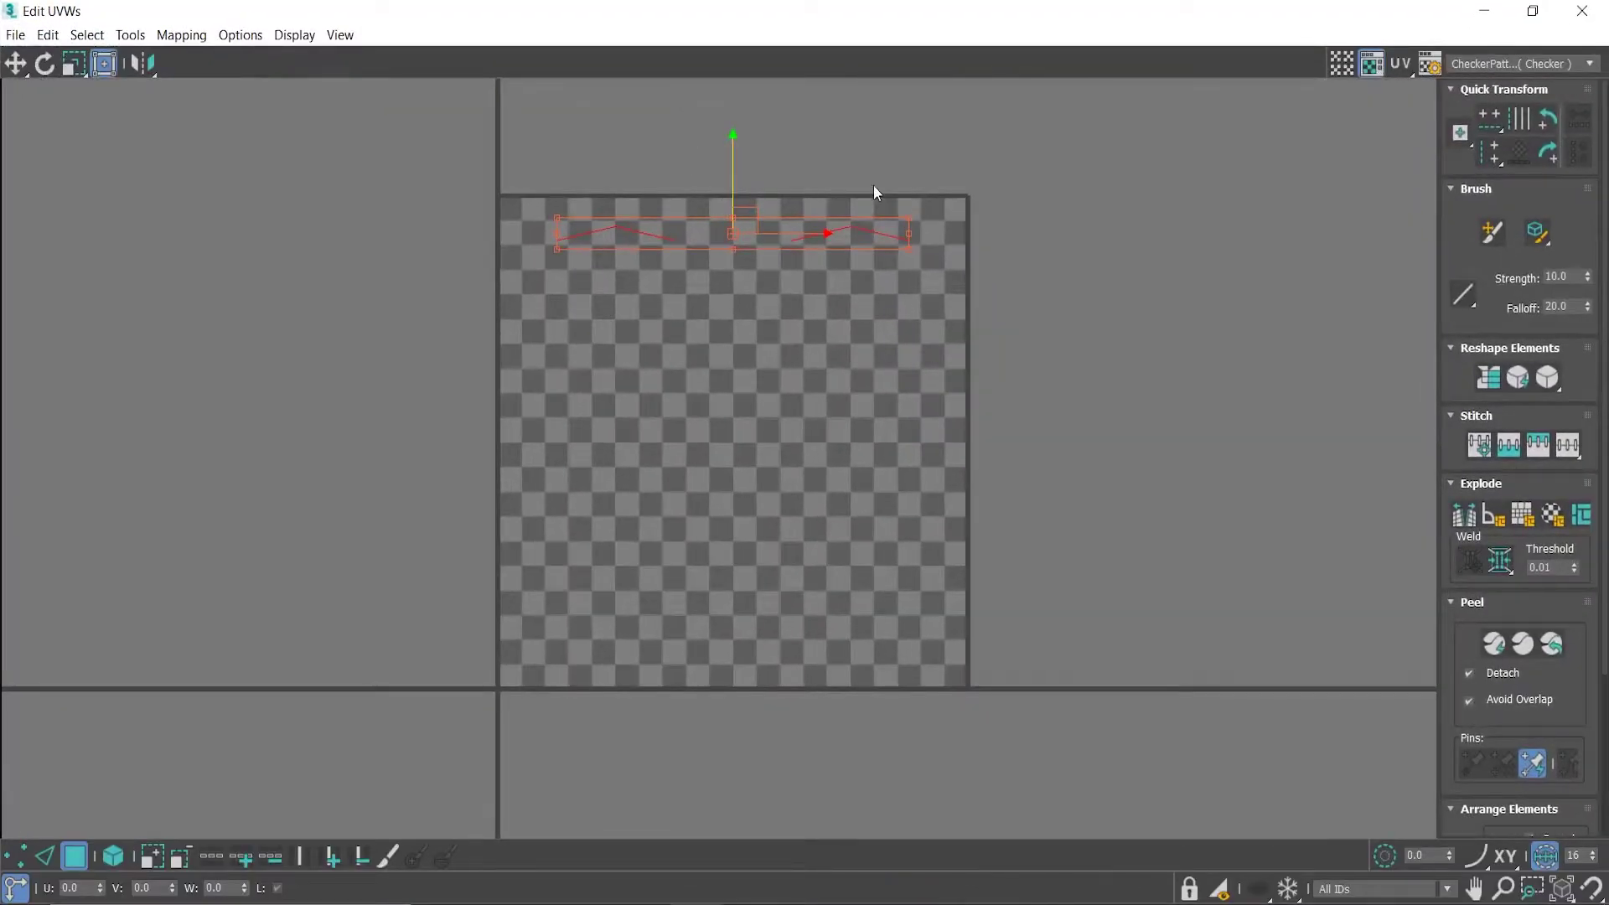
{"action": "scroll", "coordinate": [738, 236], "scroll_direction": "up", "scroll_amount": 2}
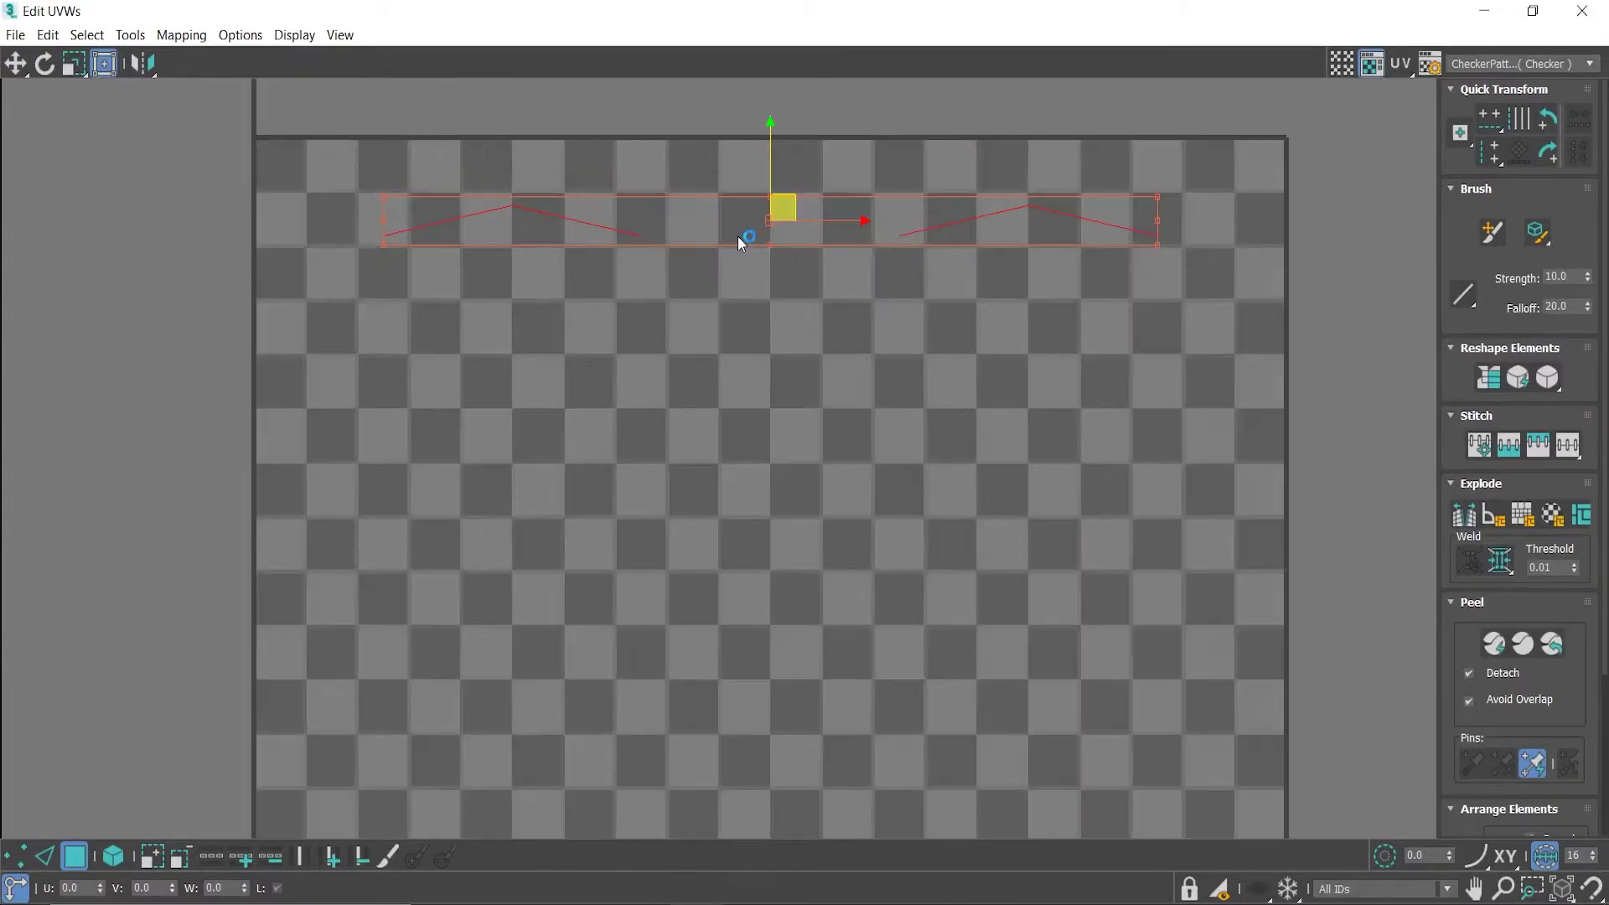
{"action": "scroll", "coordinate": [721, 239], "scroll_direction": "down", "scroll_amount": 2}
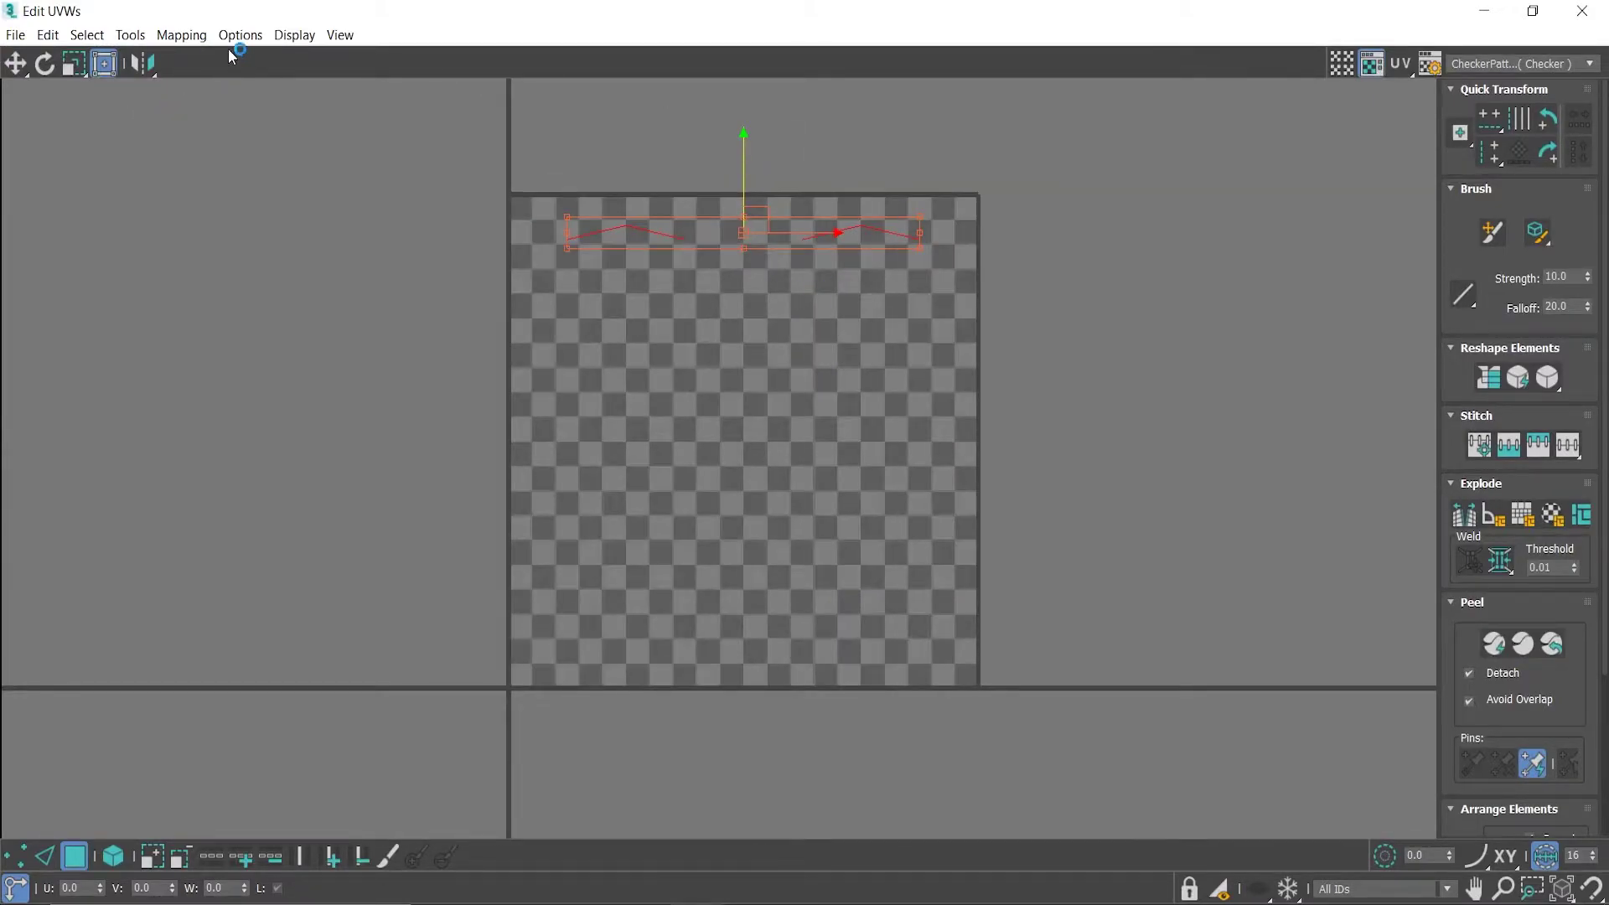
{"action": "left_click", "coordinate": [182, 36]}
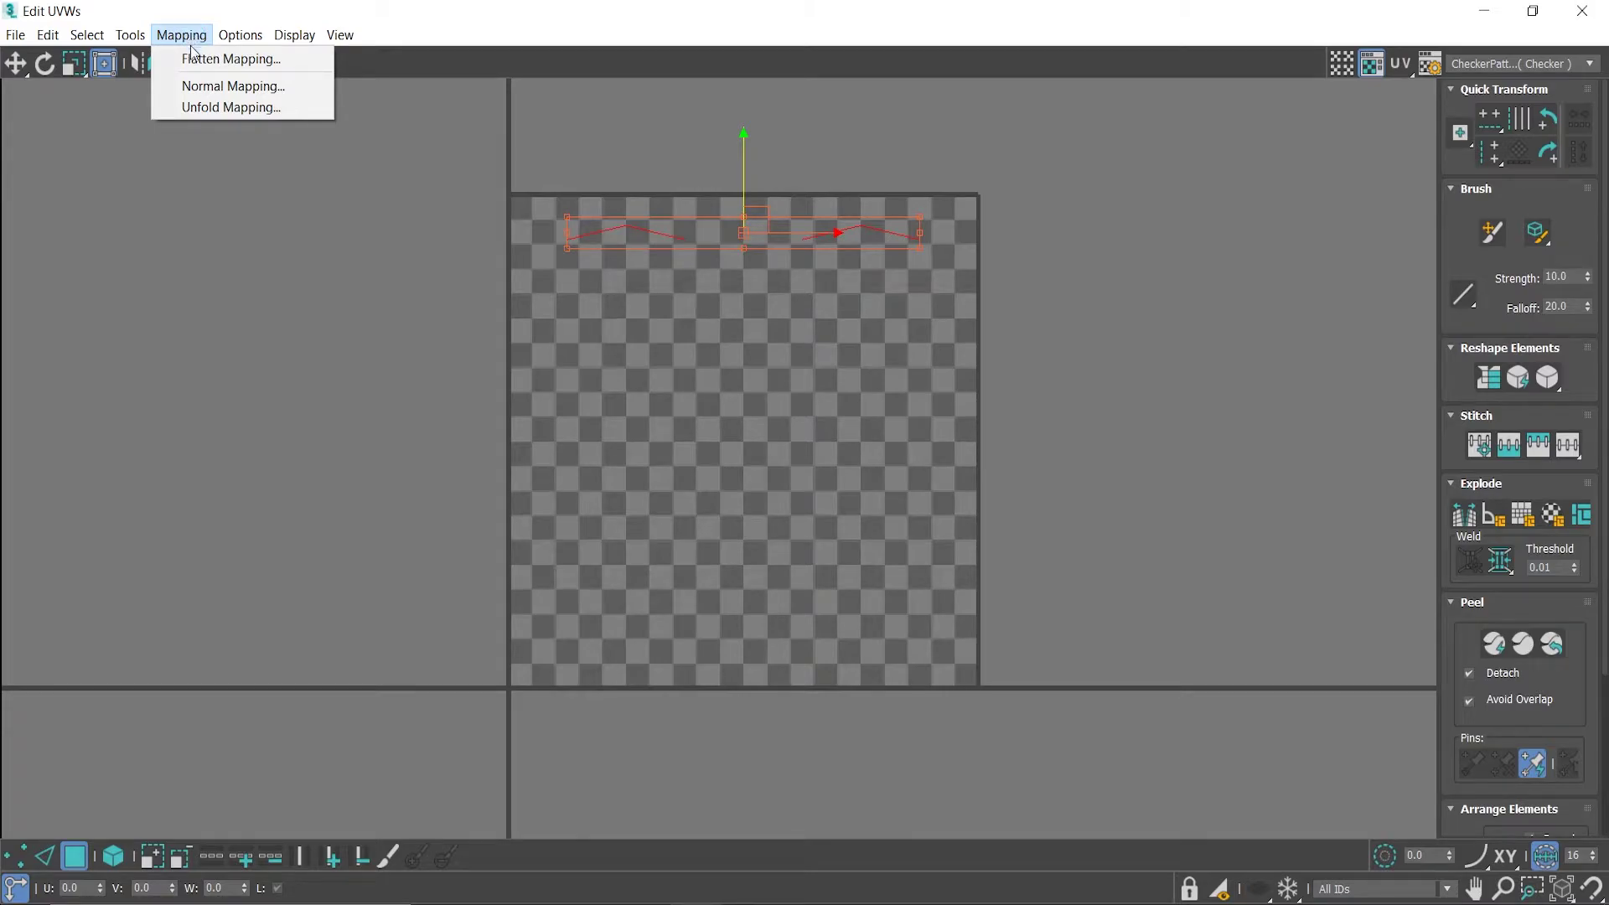
{"action": "left_click", "coordinate": [229, 61]}
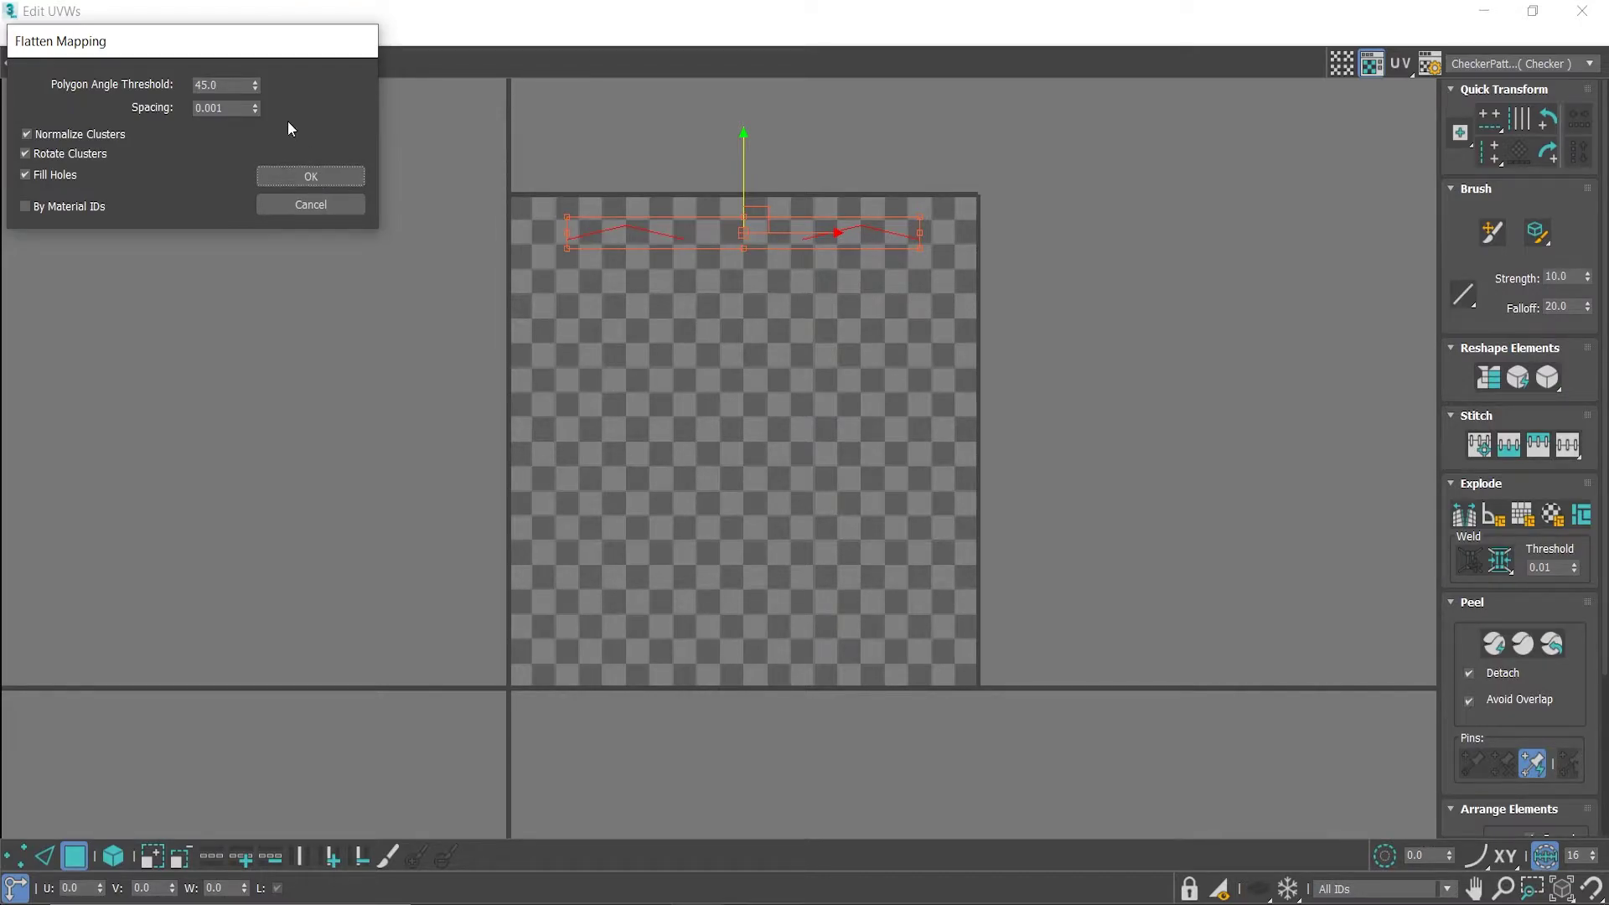
{"action": "left_click", "coordinate": [328, 205]}
- Apply Flatten Mapping to the cross polygons with a 45.0 angle threshold and 0.001 spacing, then clear the UV selection
{"action": "left_click", "coordinate": [189, 37]}
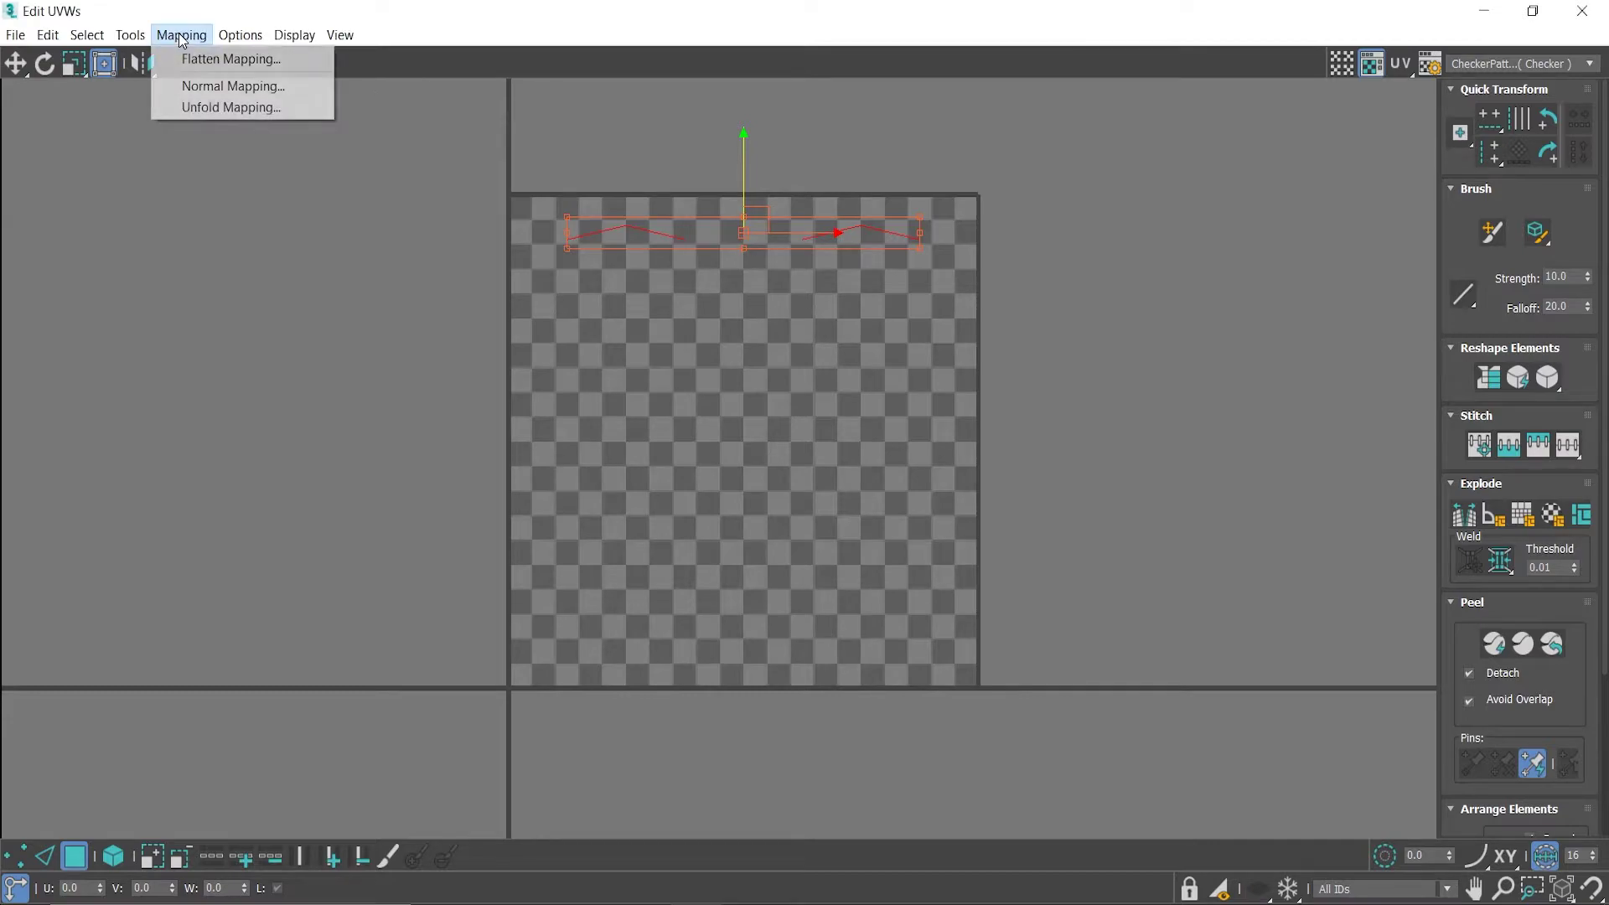
{"action": "left_click", "coordinate": [231, 57]}
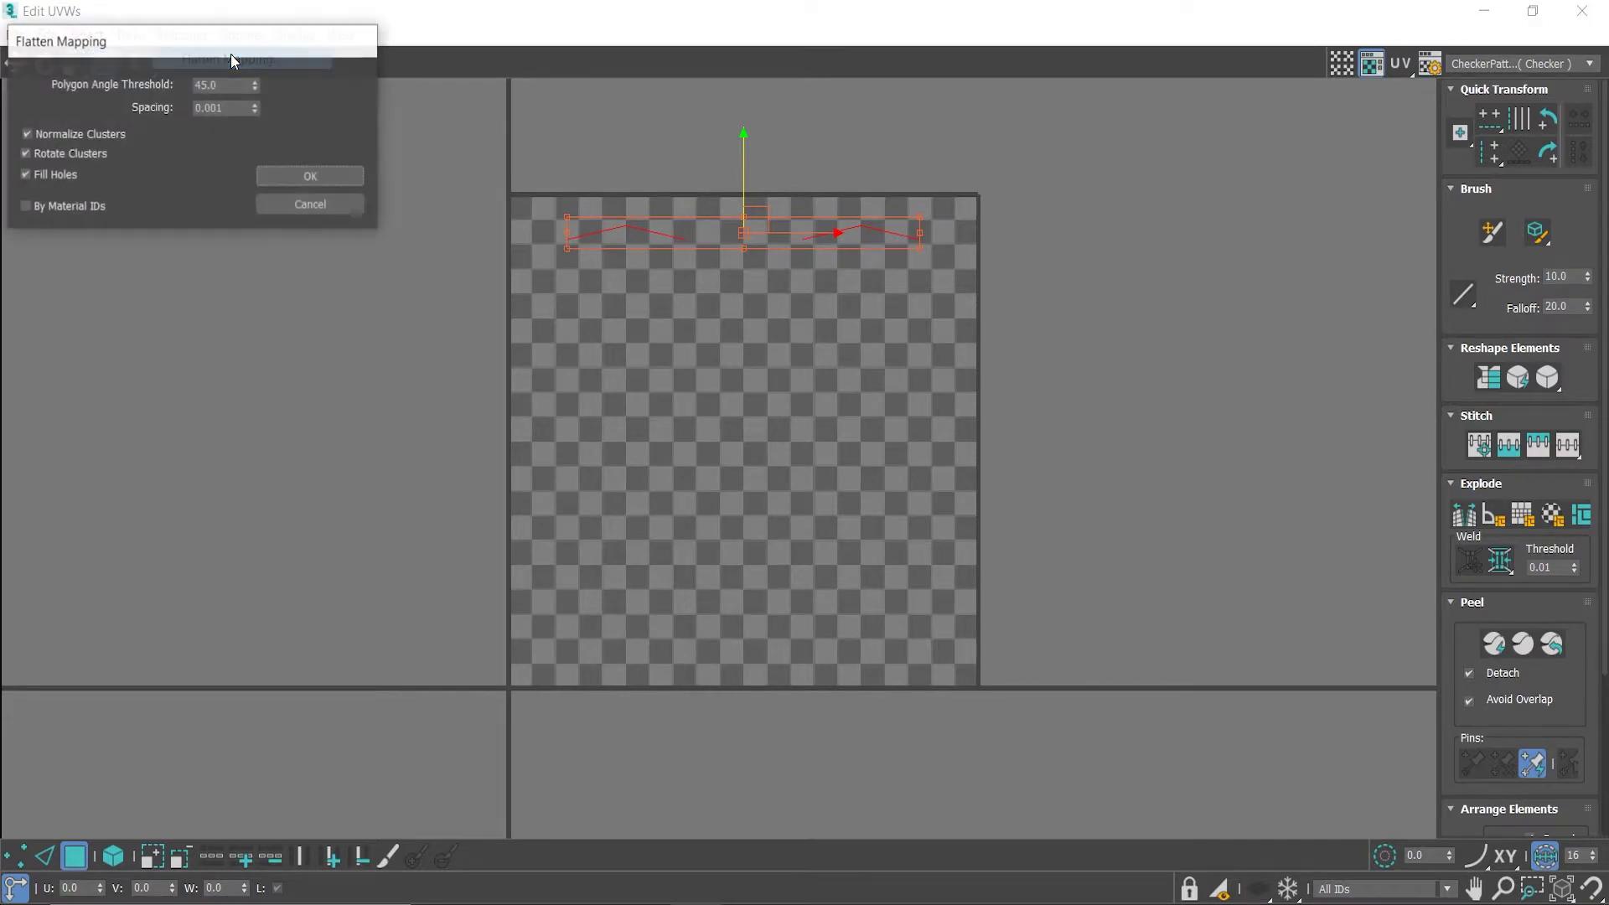
{"action": "left_click", "coordinate": [325, 175]}
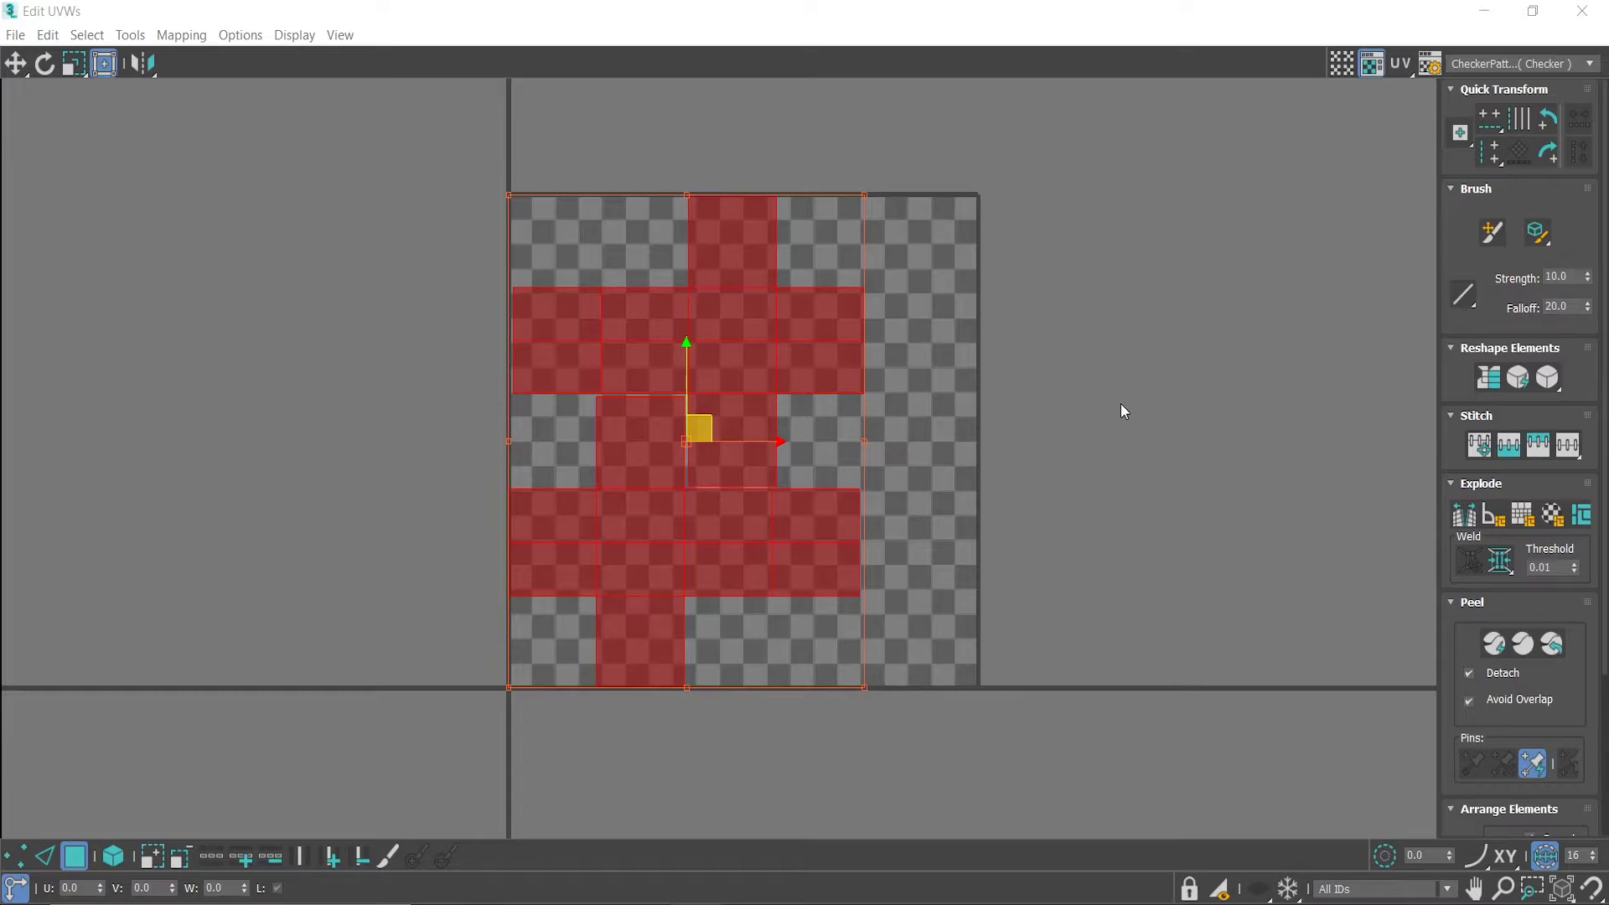
{"action": "left_click", "coordinate": [1172, 352]}
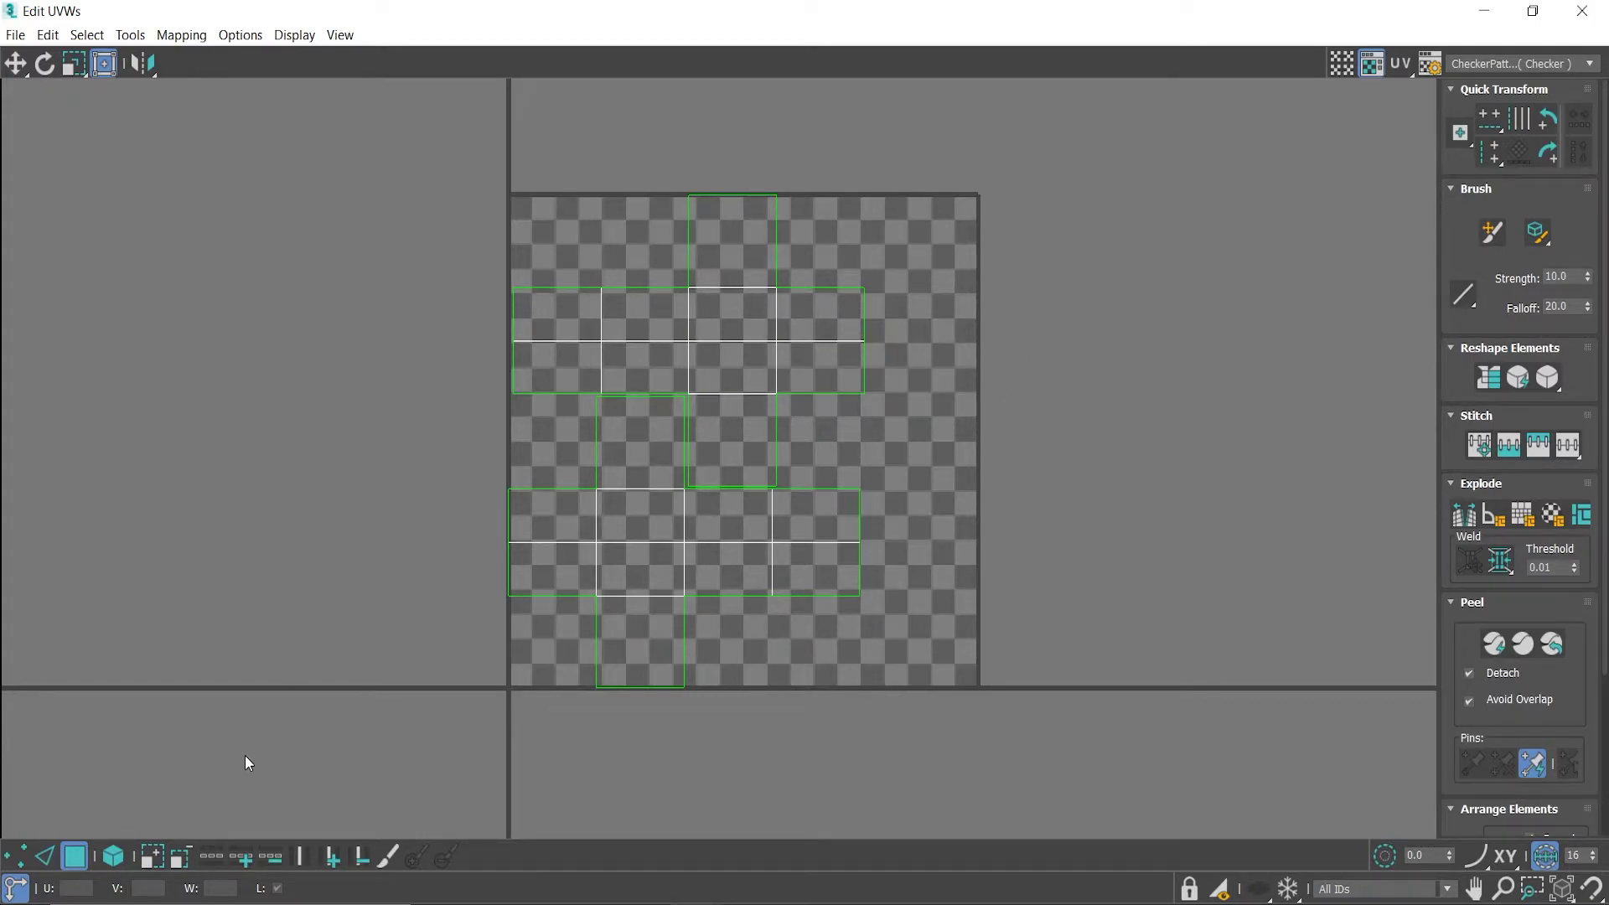
- Turn on whole-element UV selection and flatten the upper cross-shaped cluster by itself with a 45.0 angle threshold and 0.001 spacing
{"action": "left_click", "coordinate": [118, 858]}
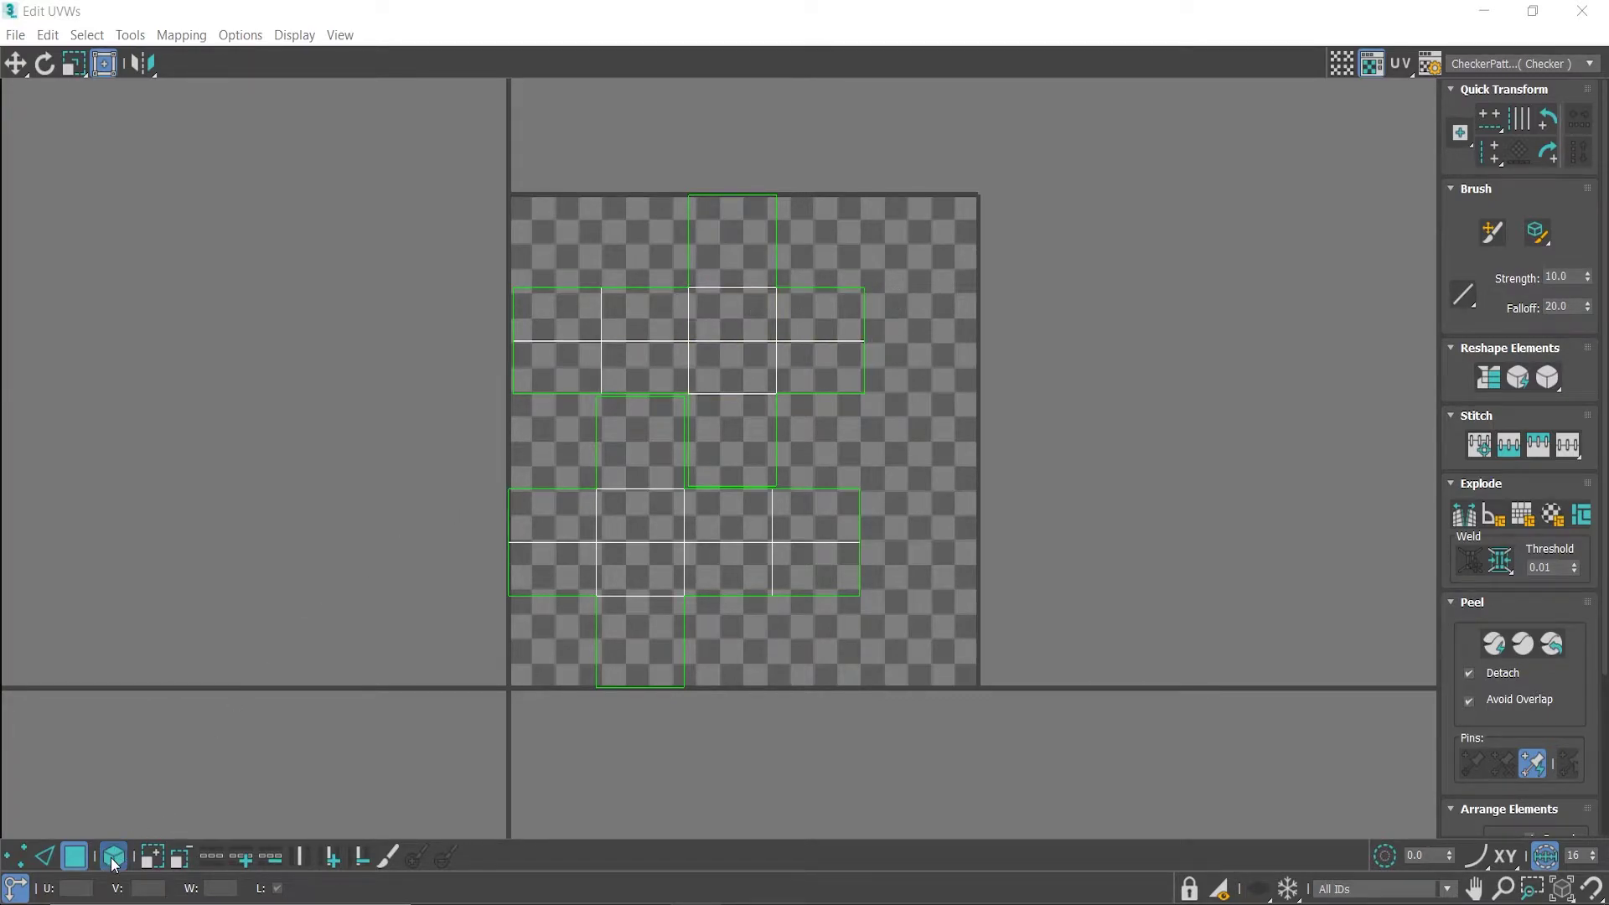
{"action": "left_click", "coordinate": [826, 308]}
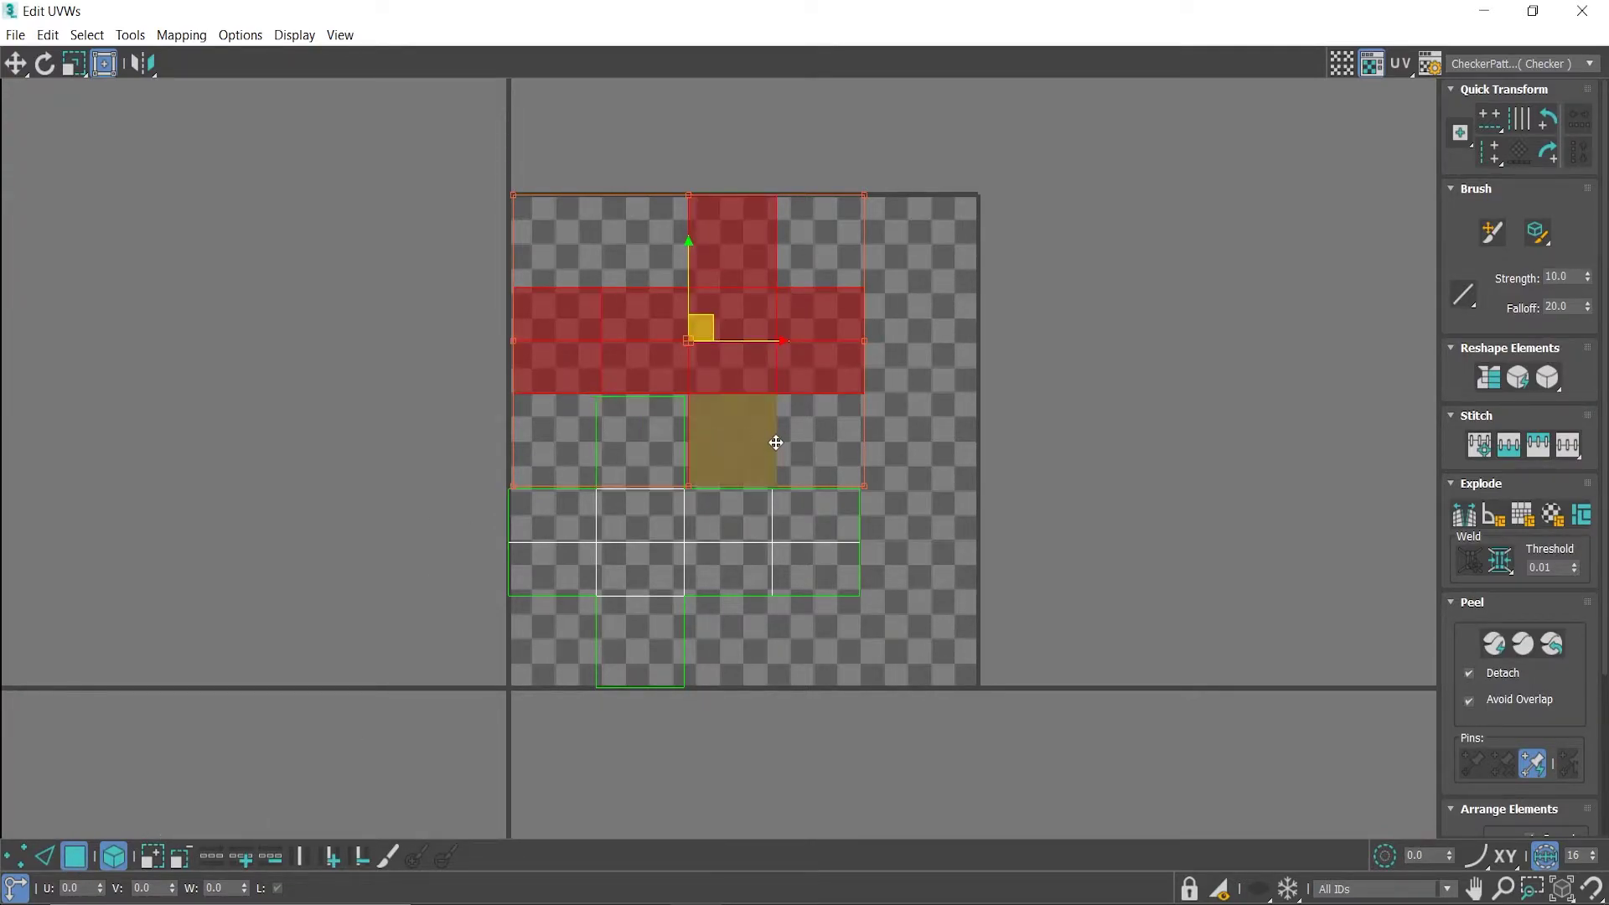
{"action": "left_click", "coordinate": [181, 34]}
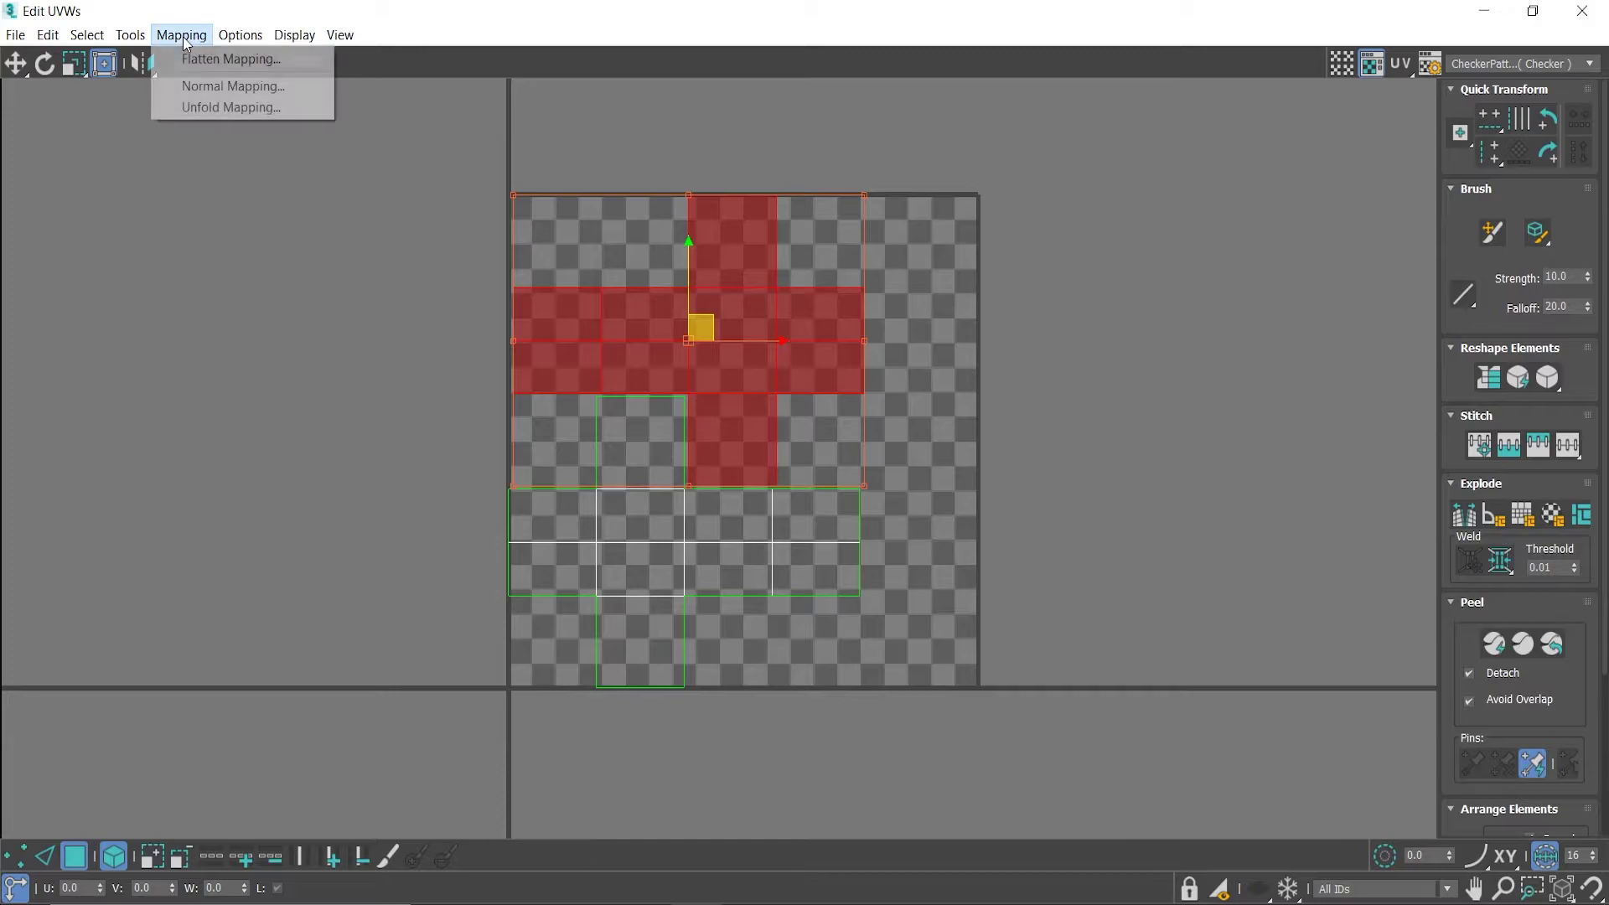
{"action": "left_click", "coordinate": [222, 54]}
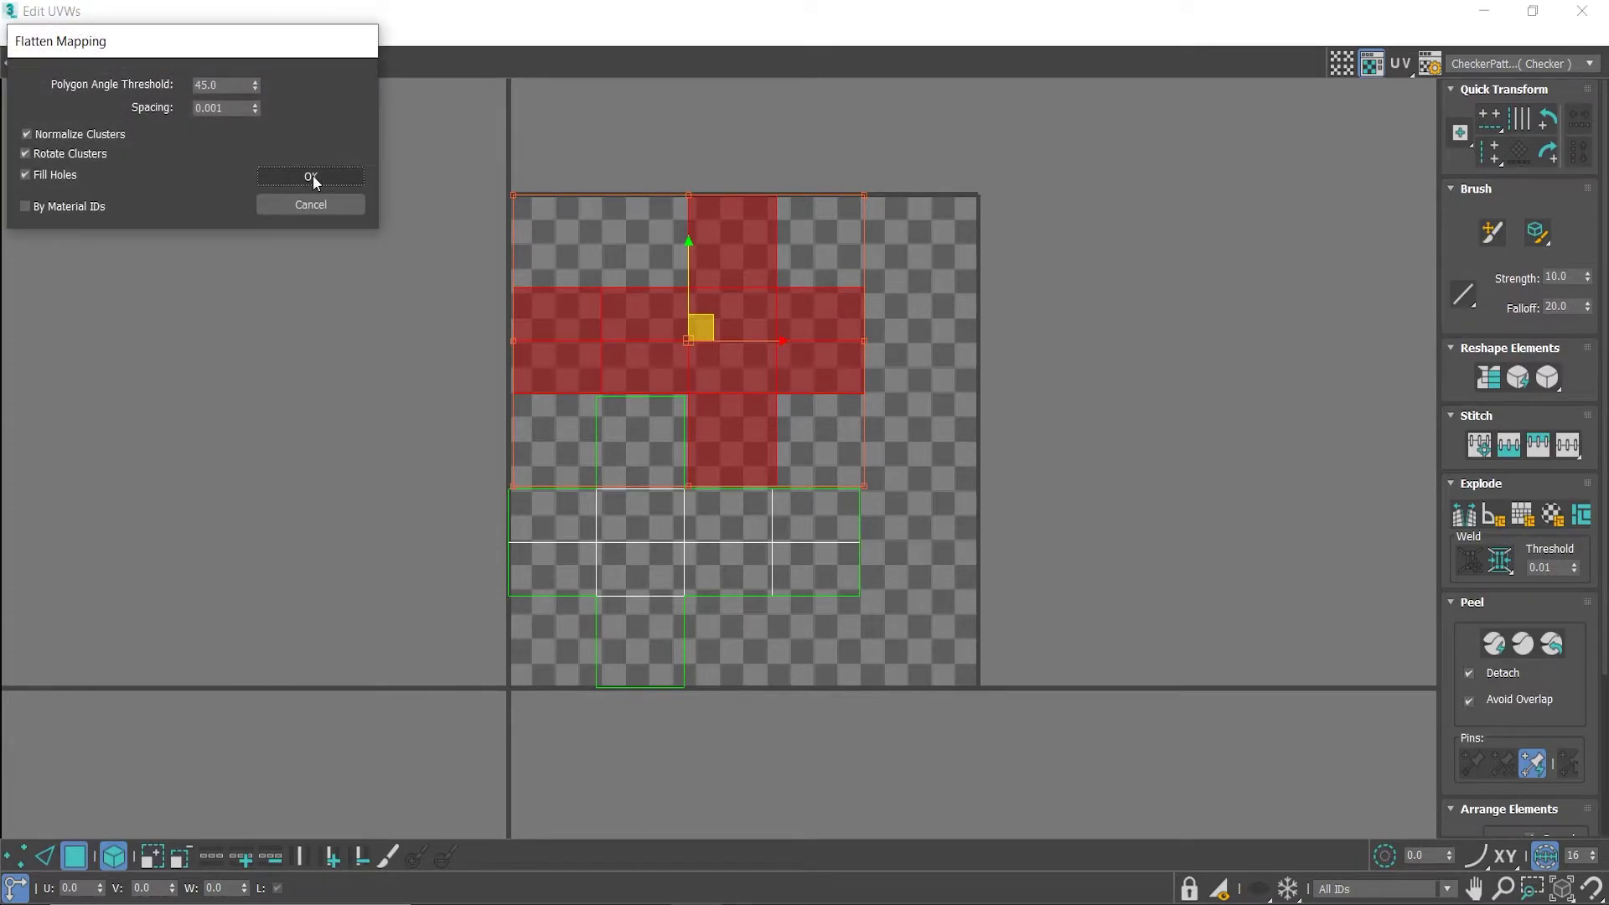
{"action": "left_click", "coordinate": [312, 177]}
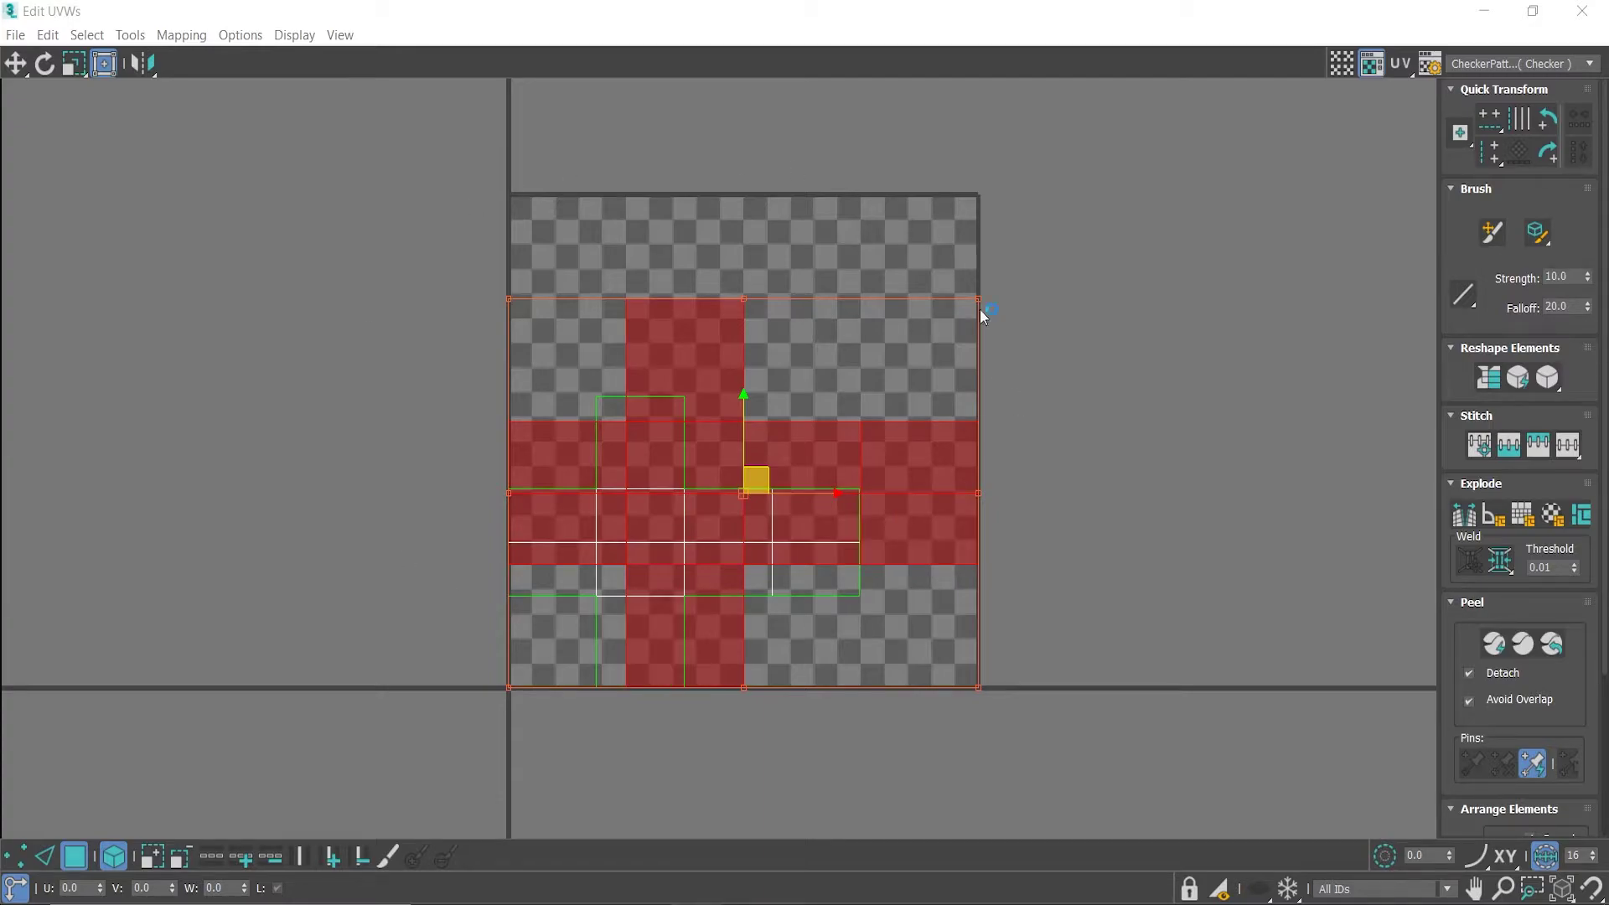
- Flatten the remaining smaller cross-shaped cluster by itself so that it overlaps the first one in the UV tile
{"action": "left_click", "coordinate": [819, 580]}
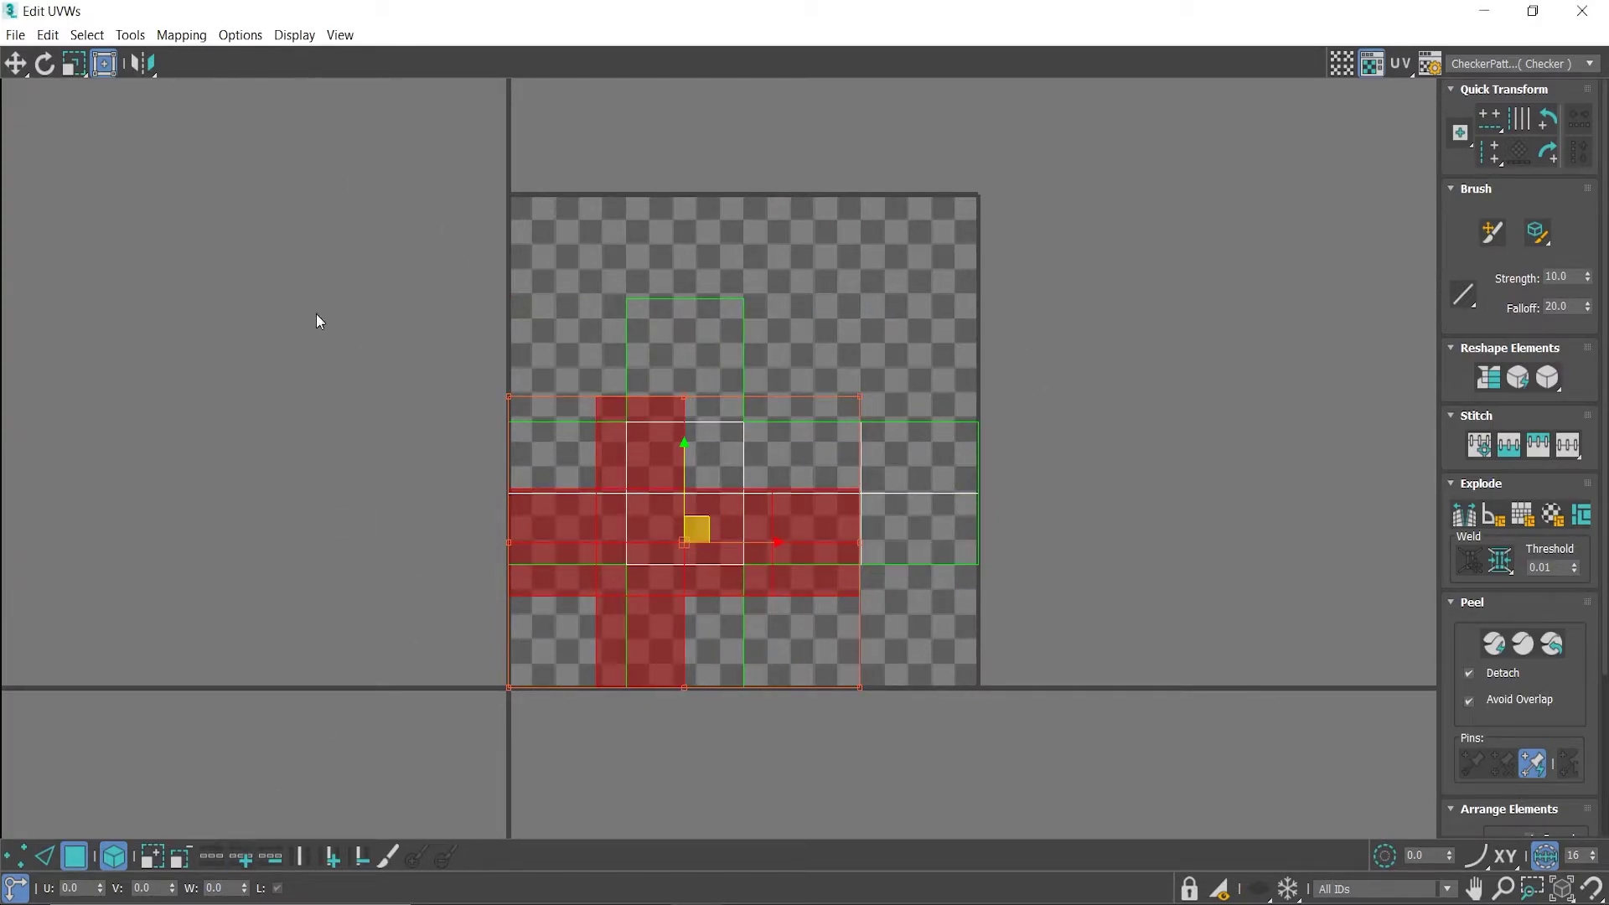
{"action": "left_click", "coordinate": [181, 35]}
{"action": "left_click", "coordinate": [235, 59]}
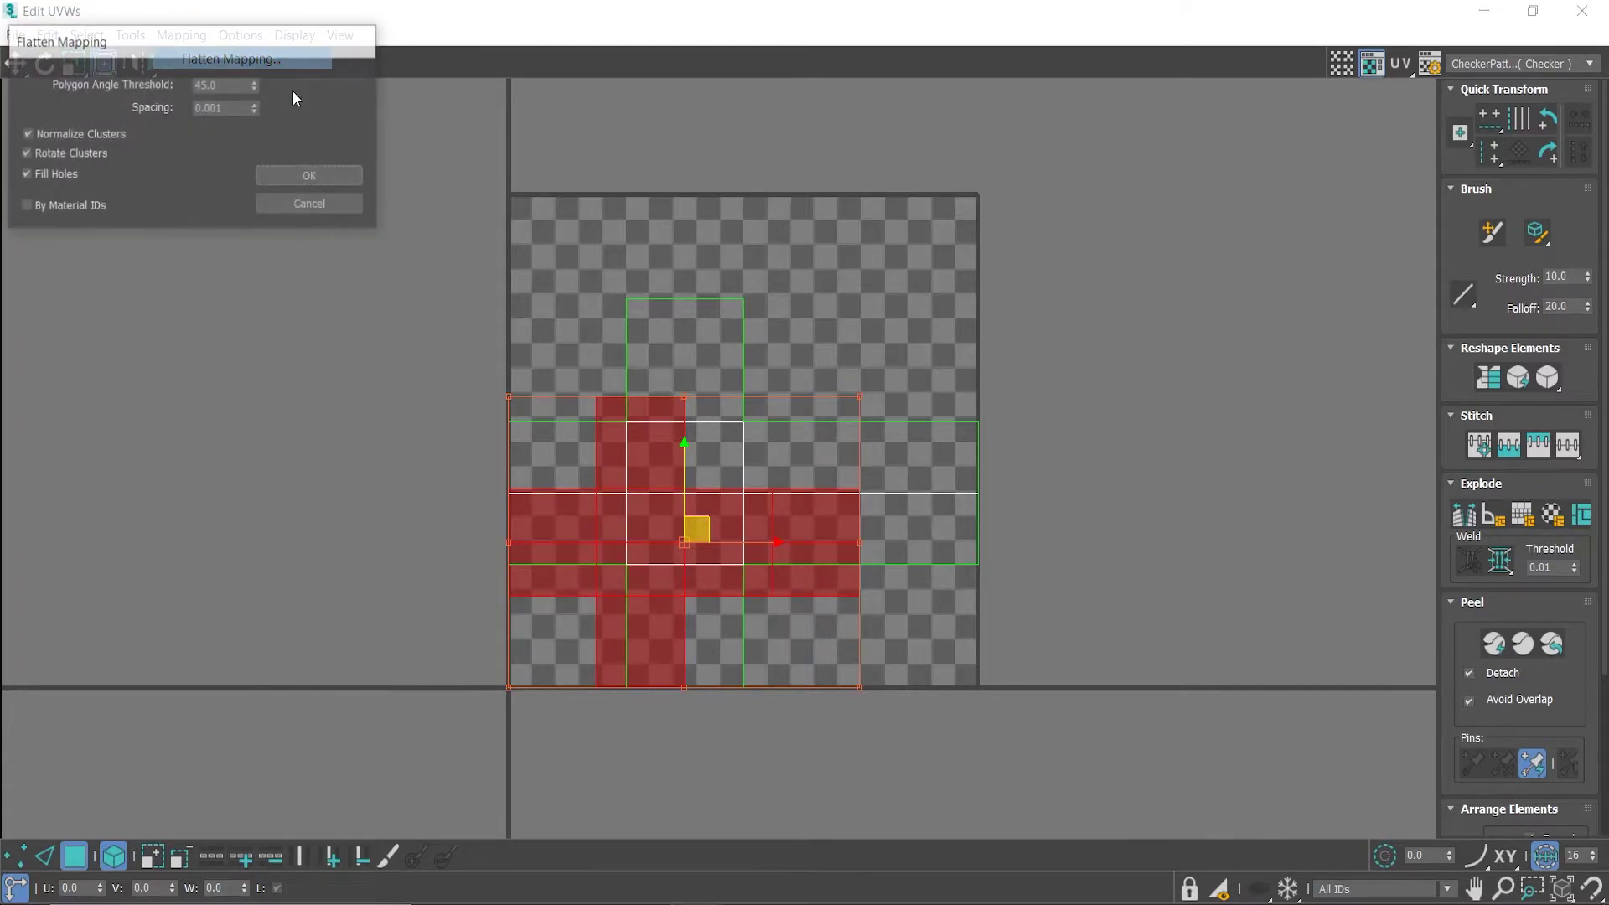
{"action": "left_click", "coordinate": [318, 175]}
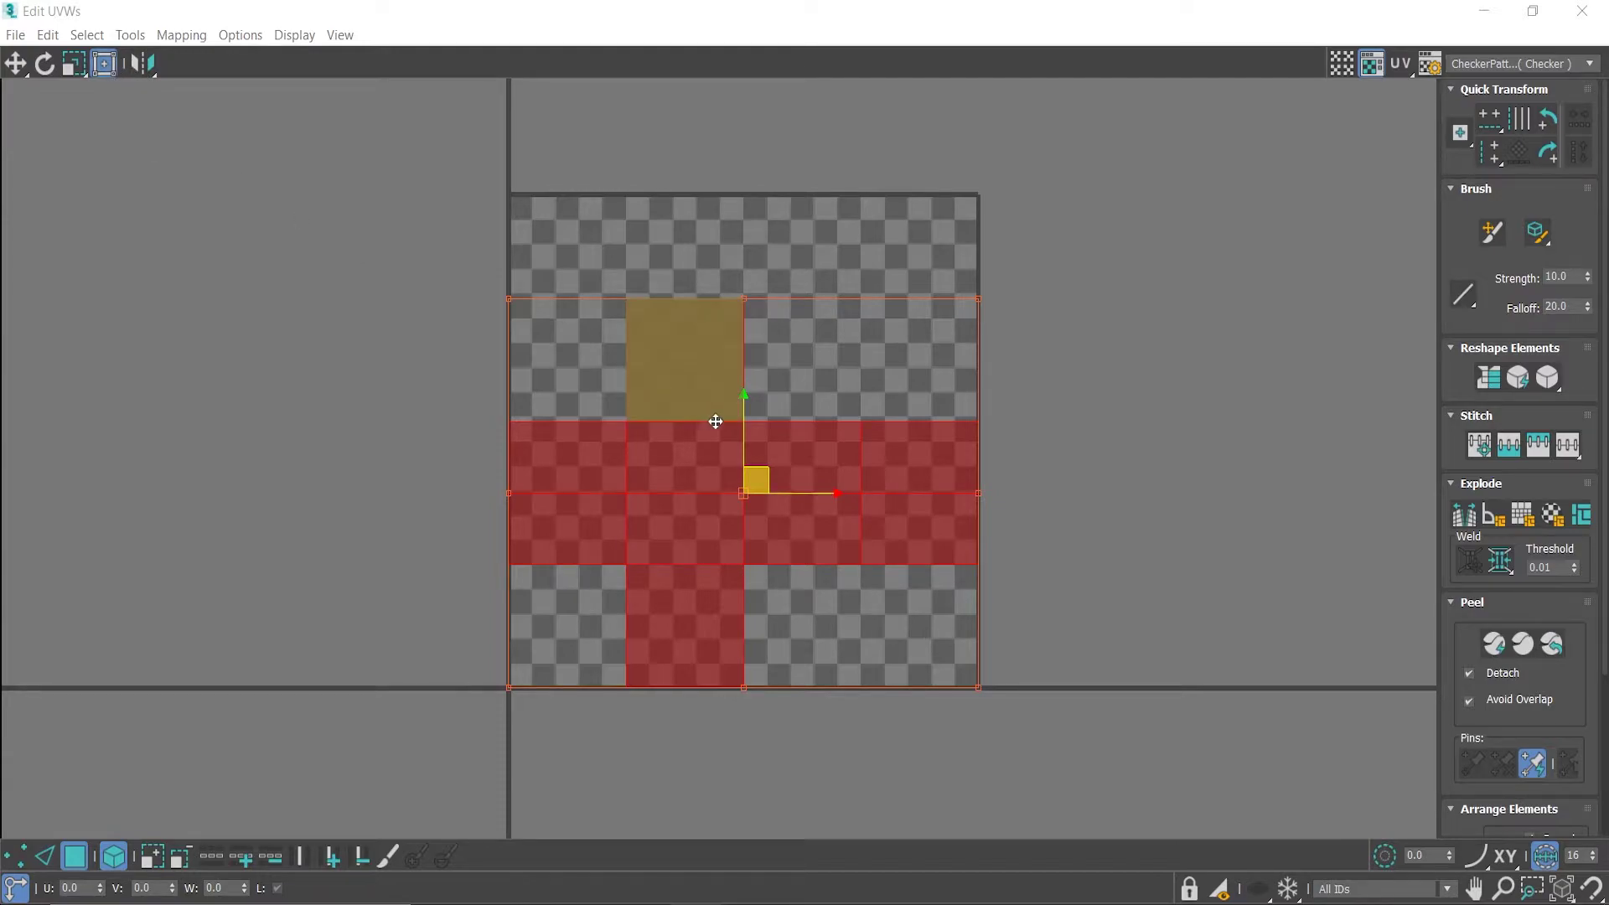
- Try rotating one cross cluster about 90 degrees to stand upright and moving it up inside the UV tile
{"action": "left_click_drag", "start_coordinate": [739, 299], "coordinate": [961, 491]}
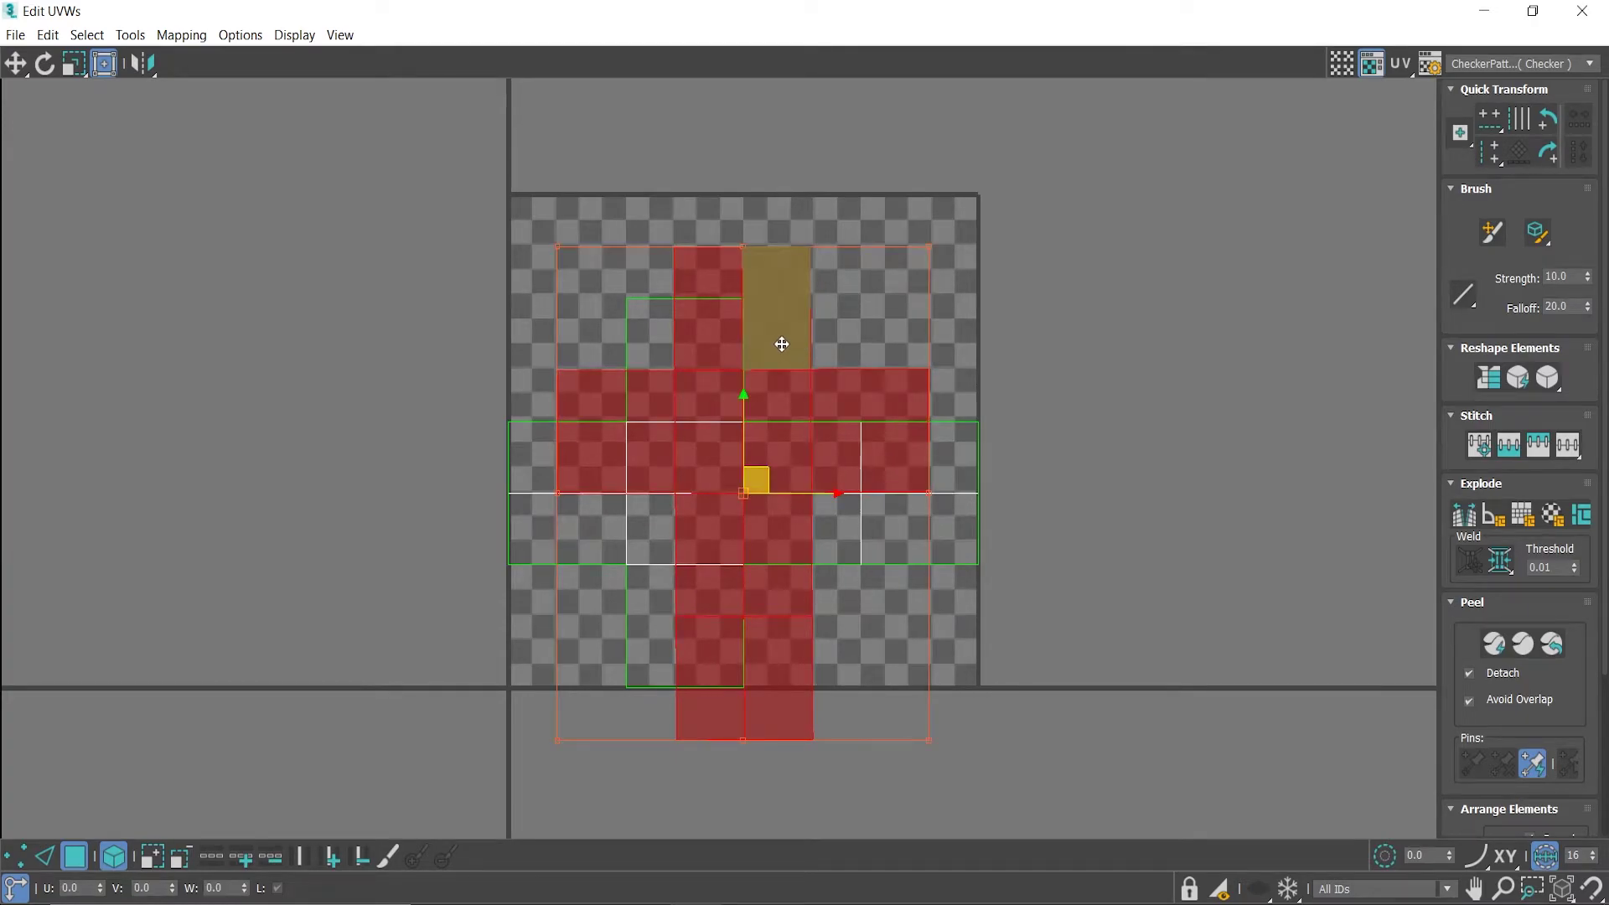
{"action": "left_click_drag", "start_coordinate": [779, 341], "coordinate": [784, 285]}
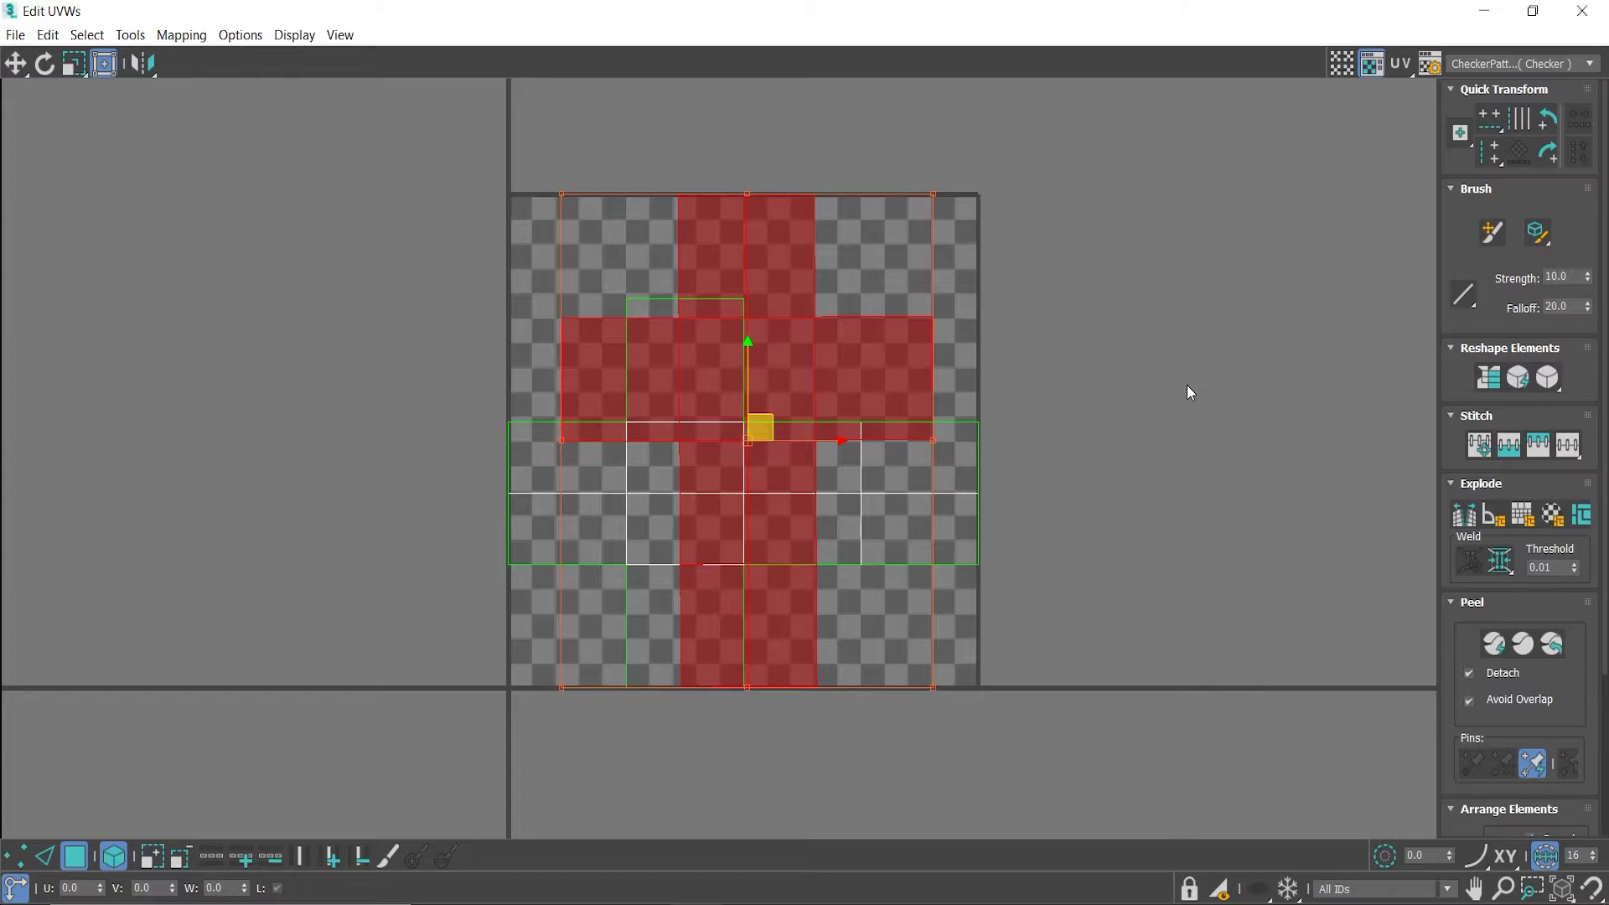
{"action": "left_click", "coordinate": [1127, 394]}
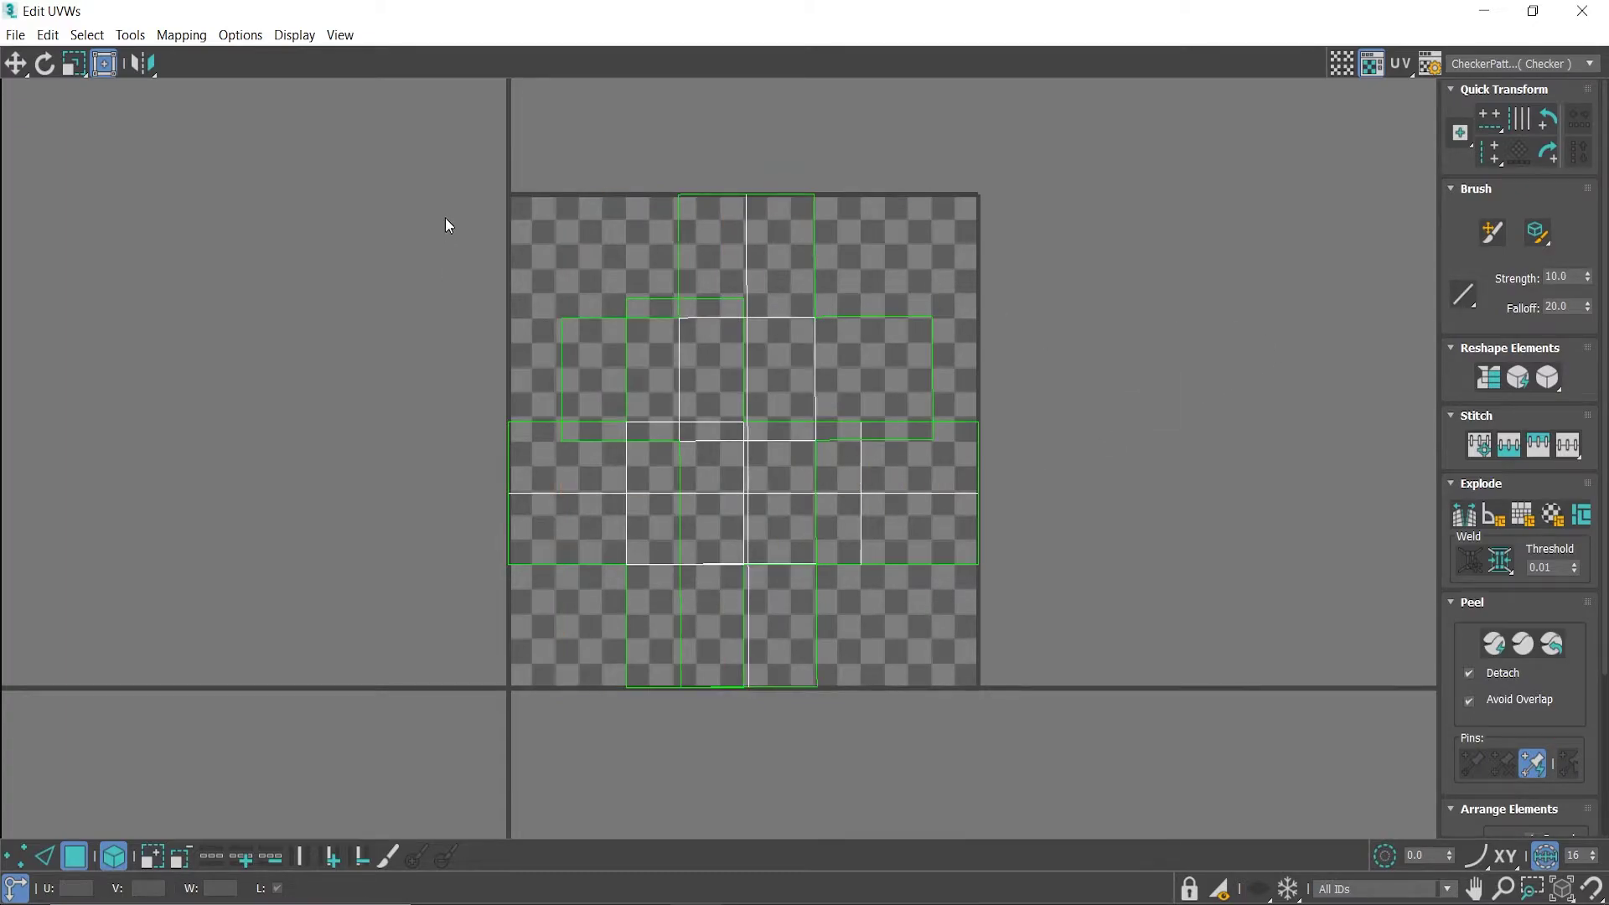
- Try selecting both overlapping cross clusters and applying Flatten Mapping to them together
{"action": "left_click_drag", "start_coordinate": [417, 148], "coordinate": [1264, 802]}
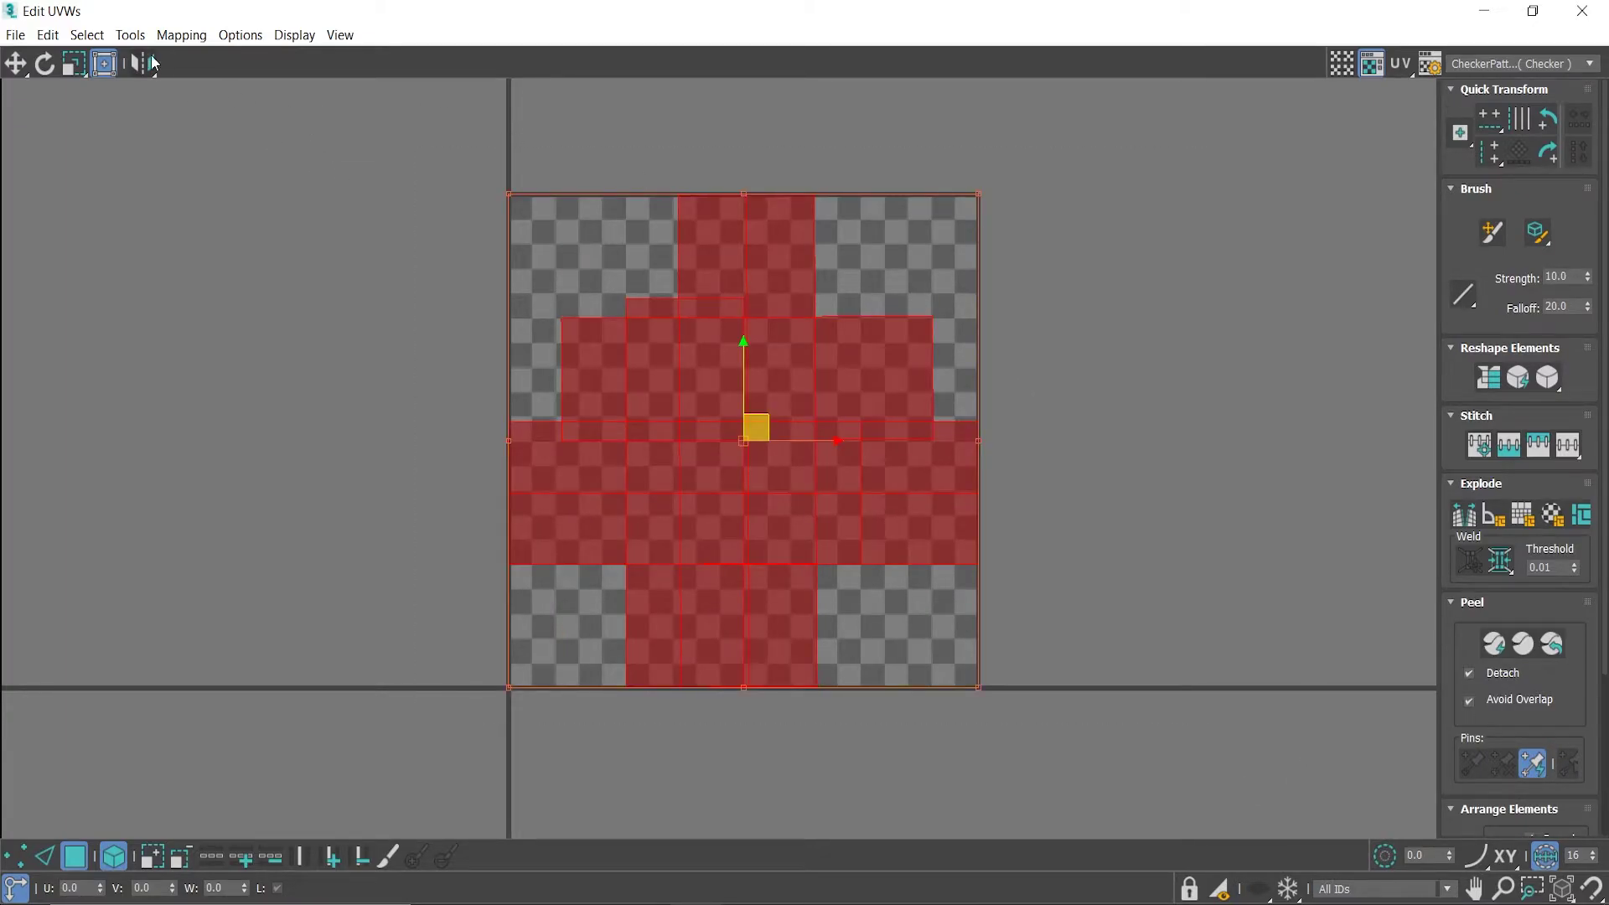
{"action": "left_click", "coordinate": [179, 35]}
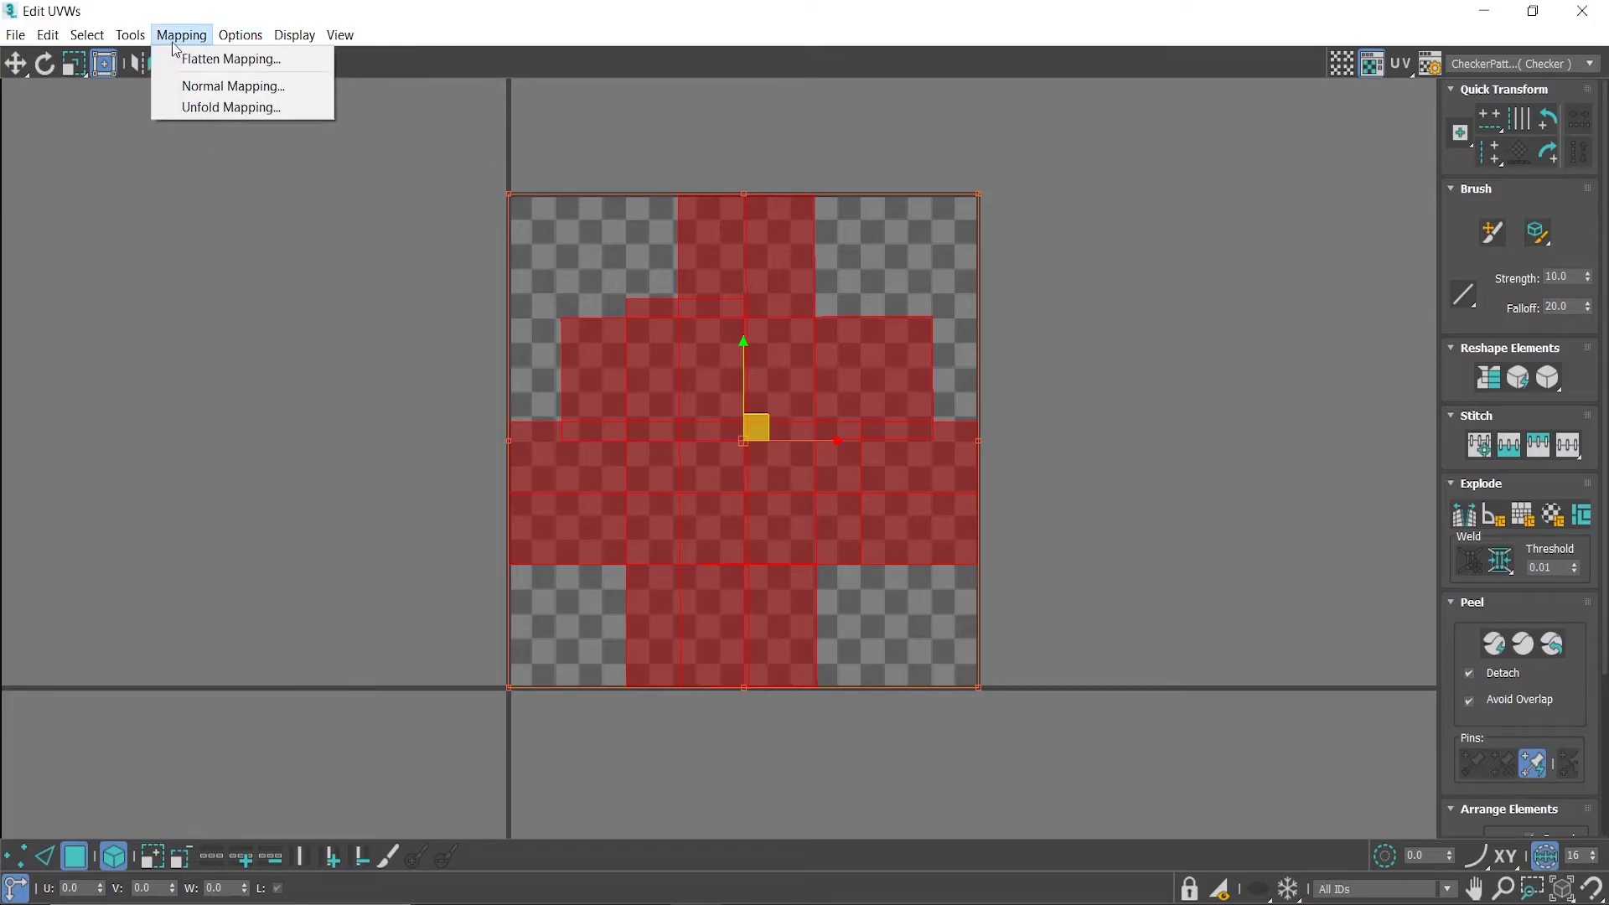
{"action": "left_click", "coordinate": [230, 59]}
{"action": "left_click", "coordinate": [300, 178]}
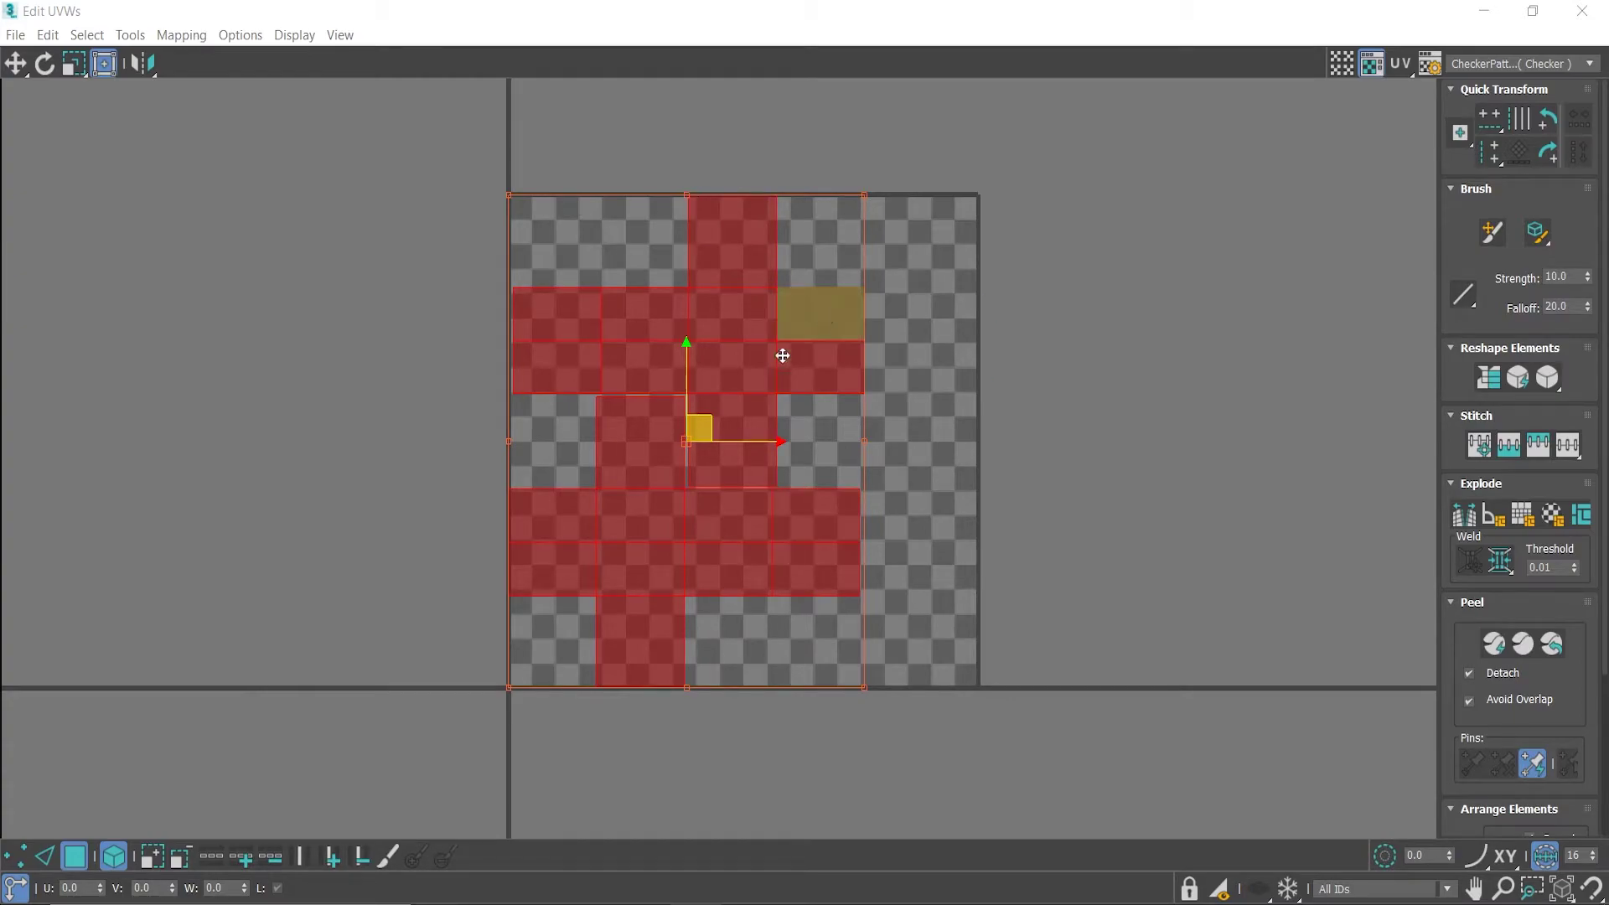
- Undo the combined flattening, the cluster move and the rotation, then clear the UV selection
{"action": "key", "text": "ctrl+z"}
{"action": "key", "text": "ctrl+z"}
{"action": "key", "text": "ctrl+z"}
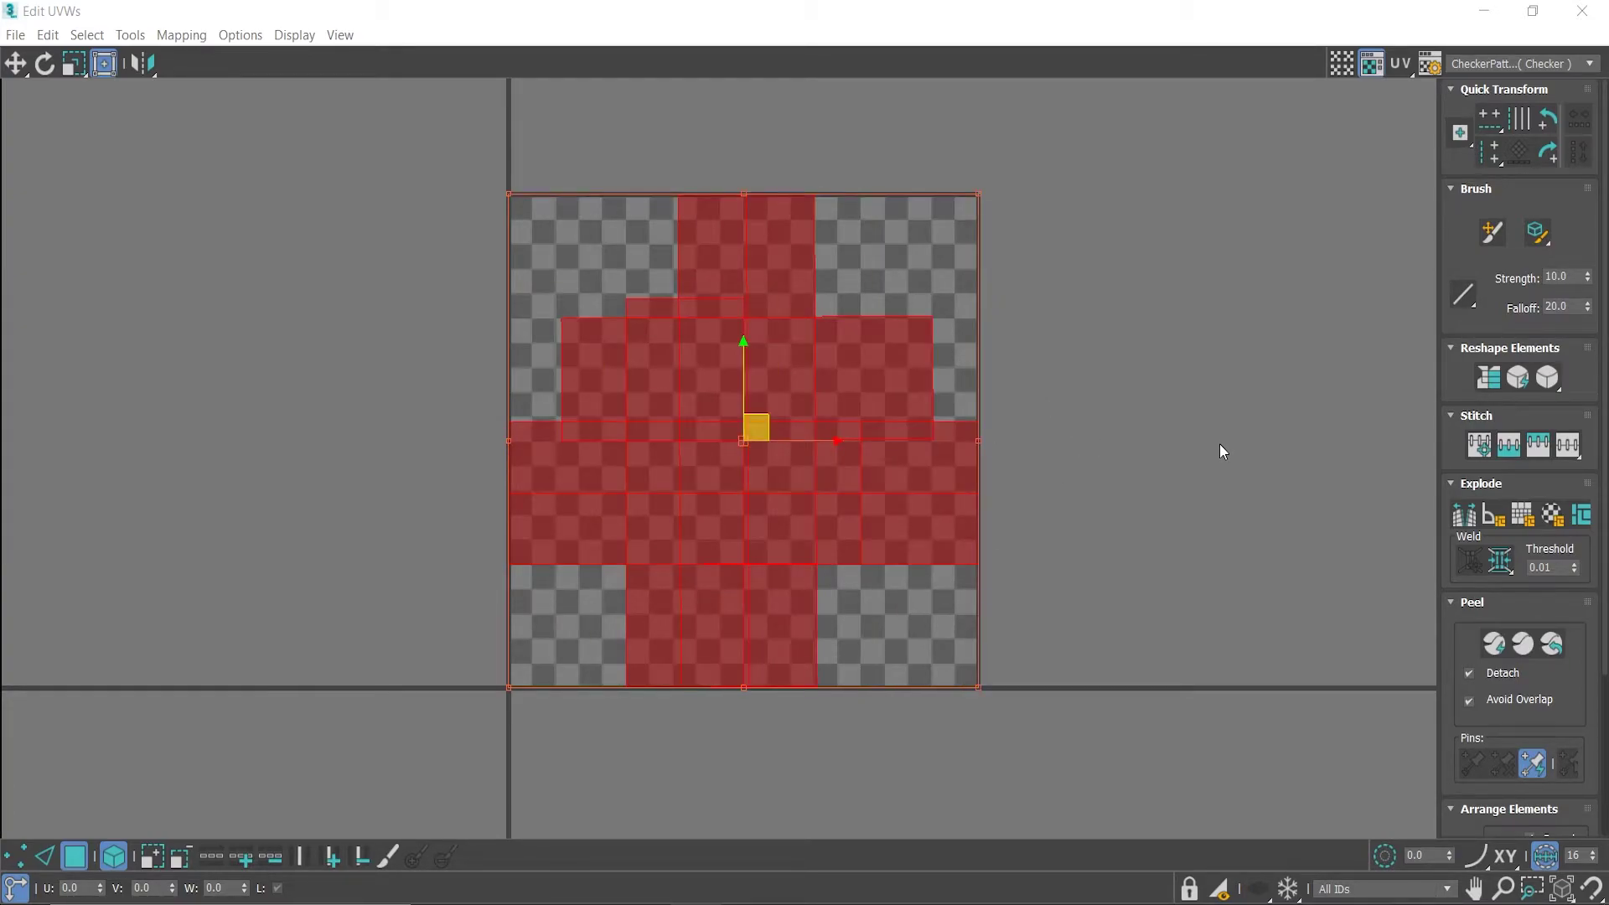
{"action": "key", "text": "ctrl+z"}
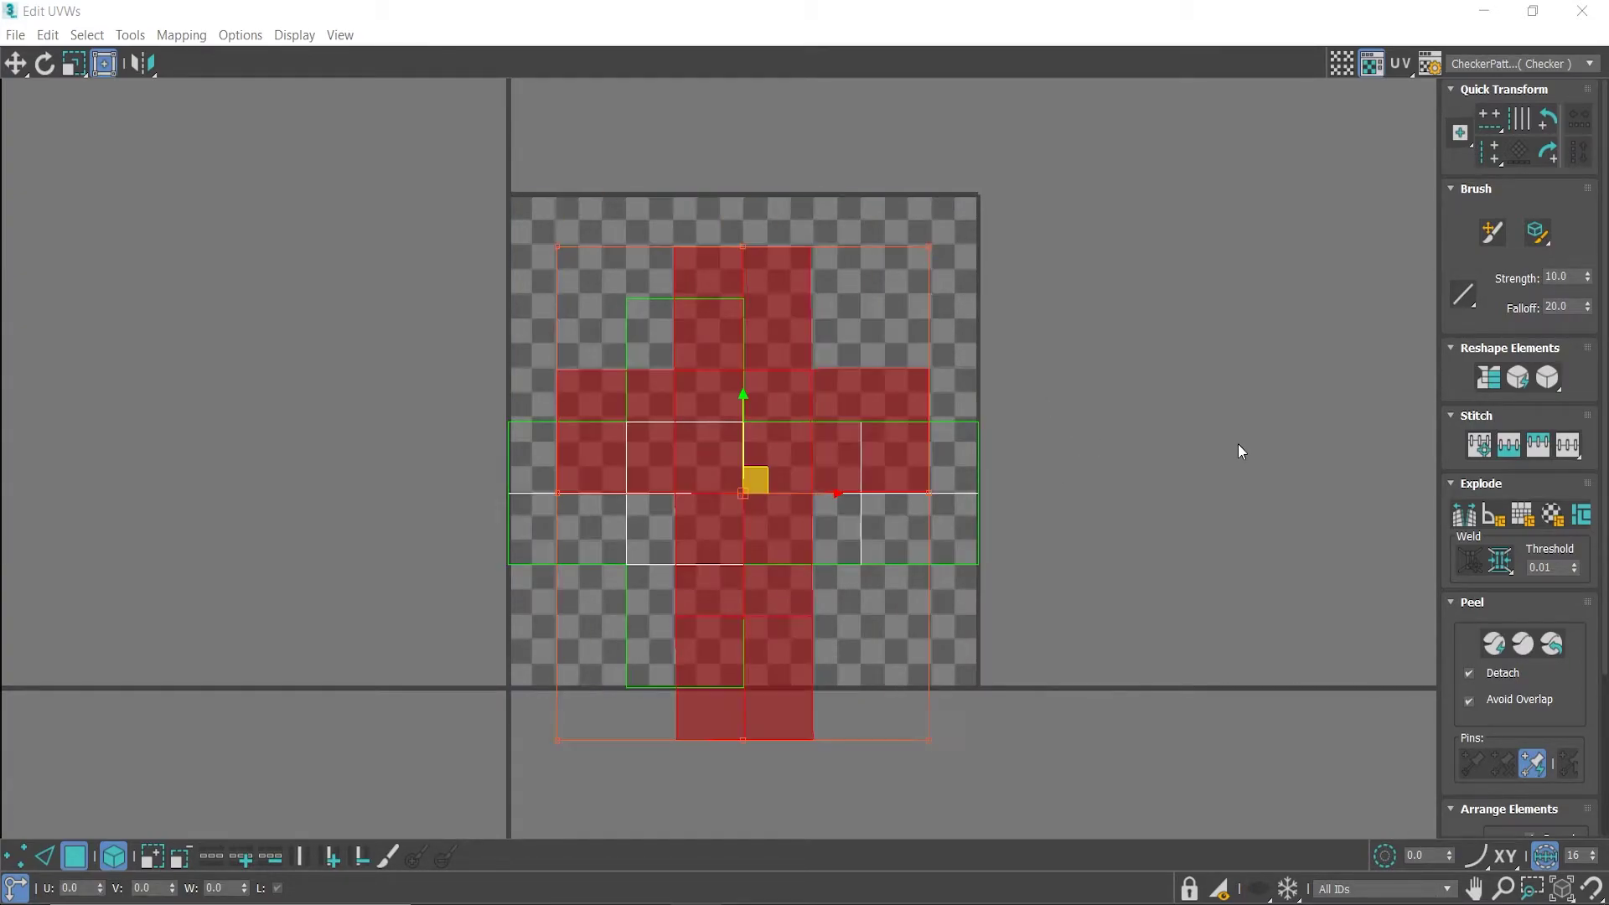
{"action": "key", "text": "ctrl+z"}
{"action": "left_click", "coordinate": [424, 358]}
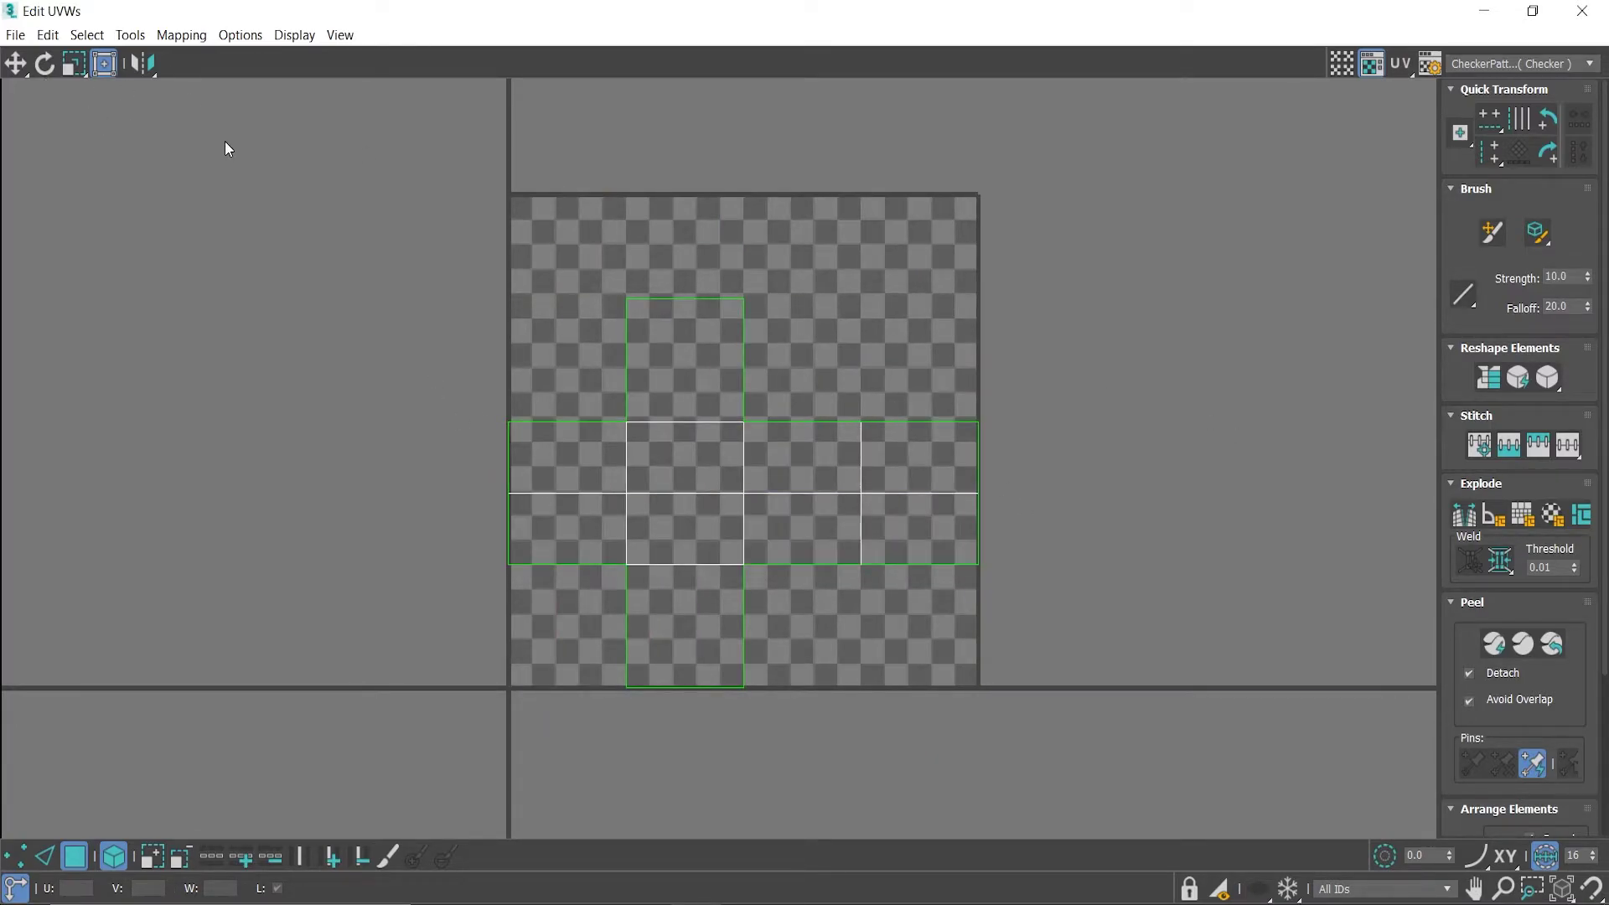
- Set up a UVW template render with Solid fill mode and overlap display turned off
{"action": "left_click", "coordinate": [130, 34]}
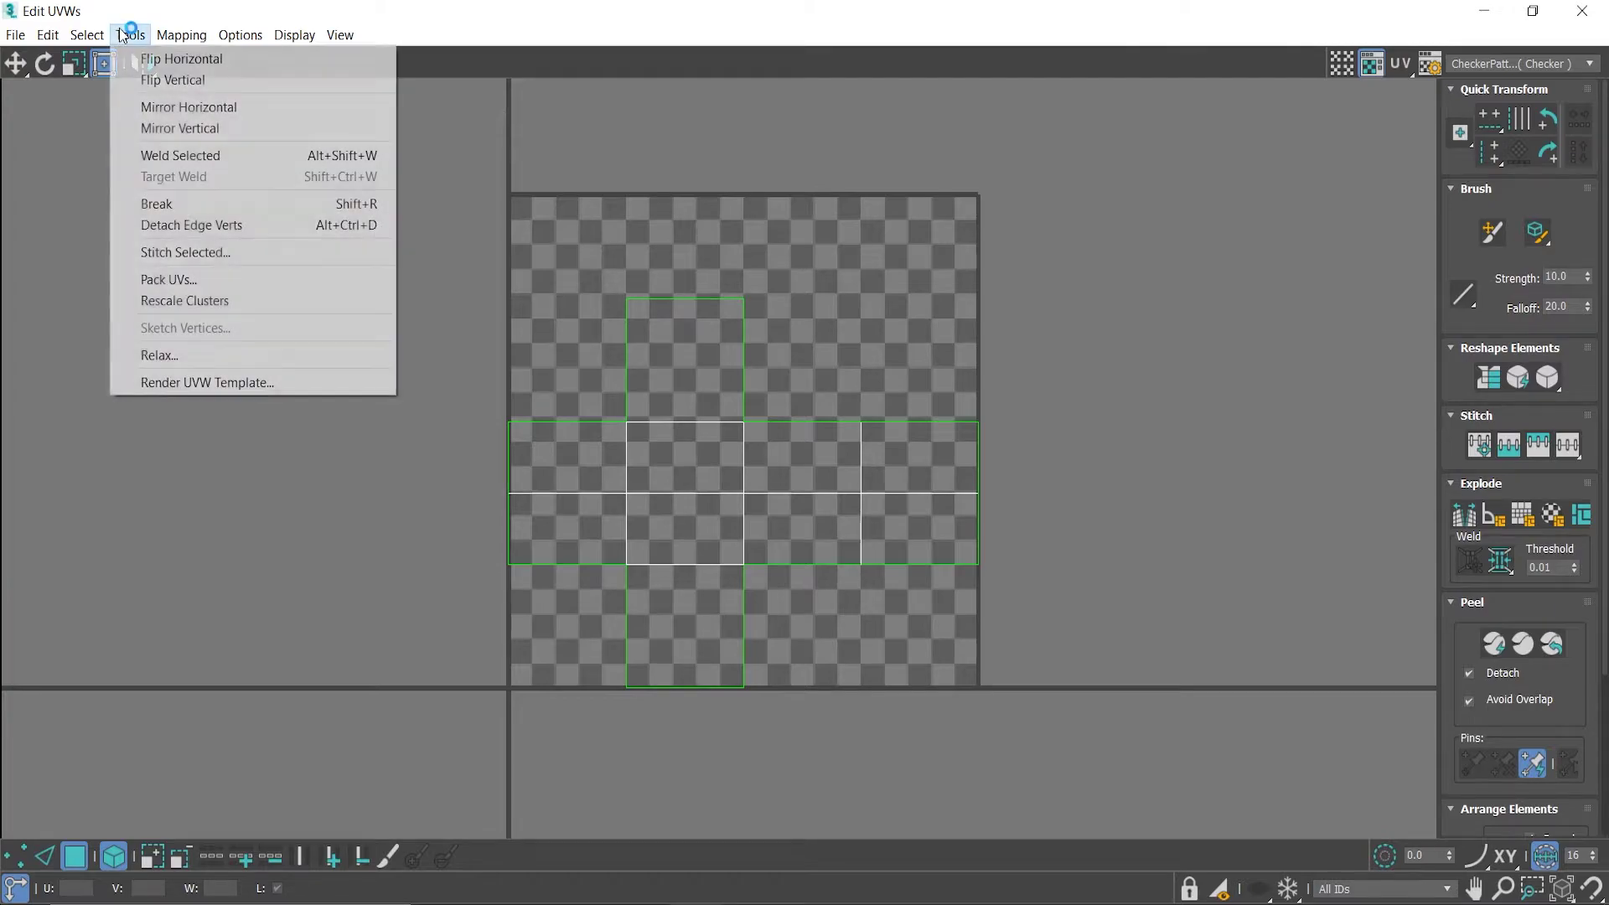
{"action": "left_click", "coordinate": [183, 381]}
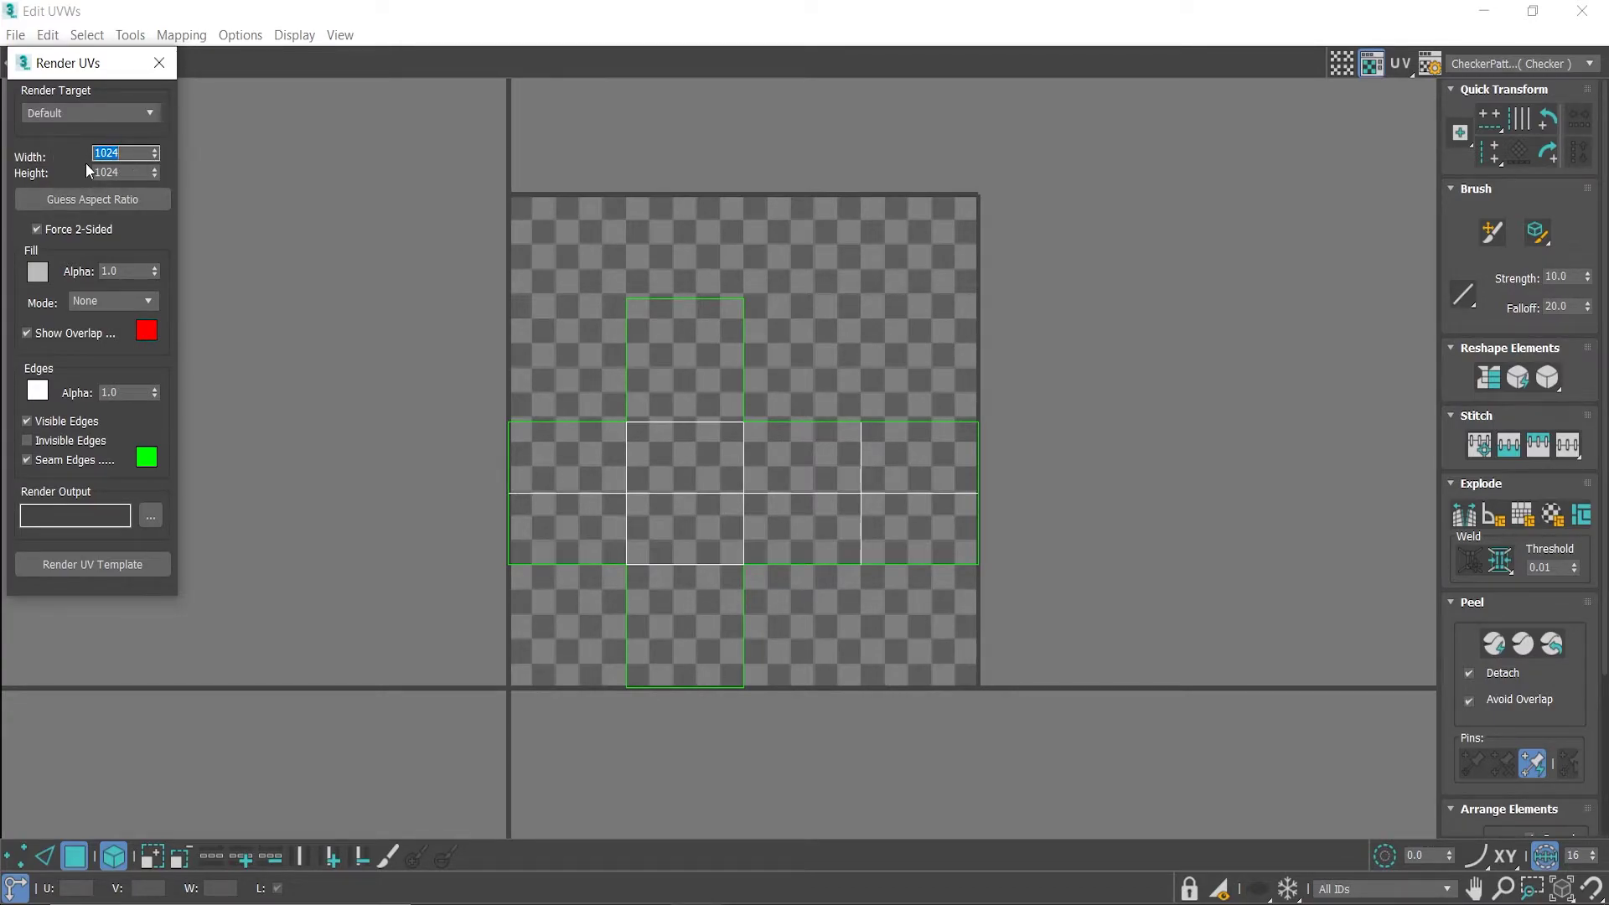
{"action": "left_click", "coordinate": [150, 301]}
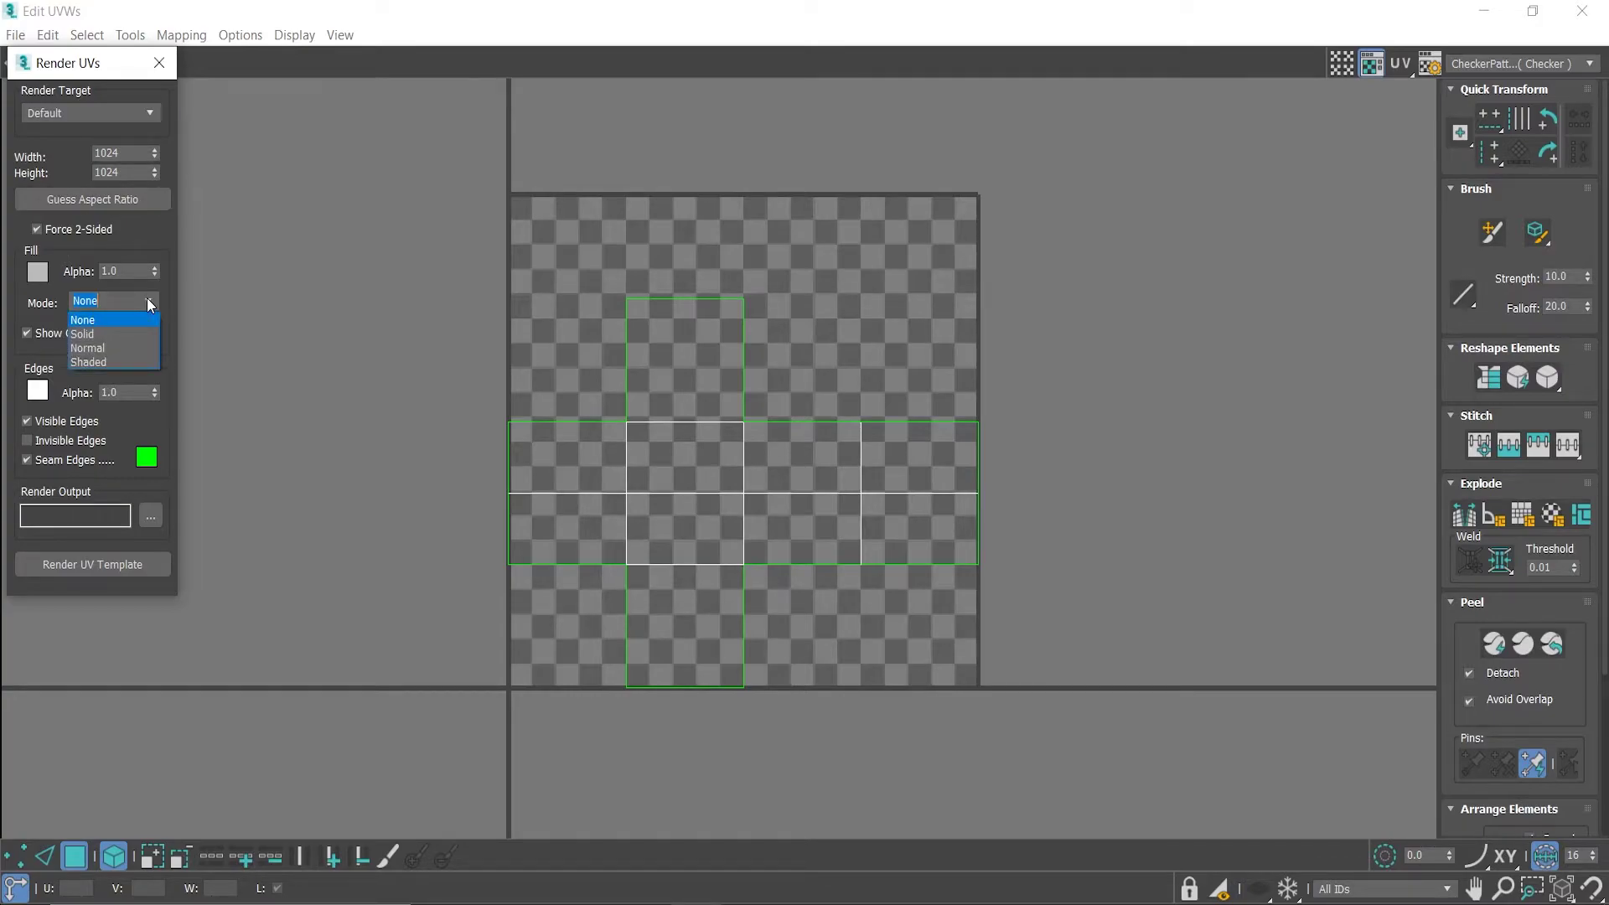
{"action": "left_click", "coordinate": [101, 333]}
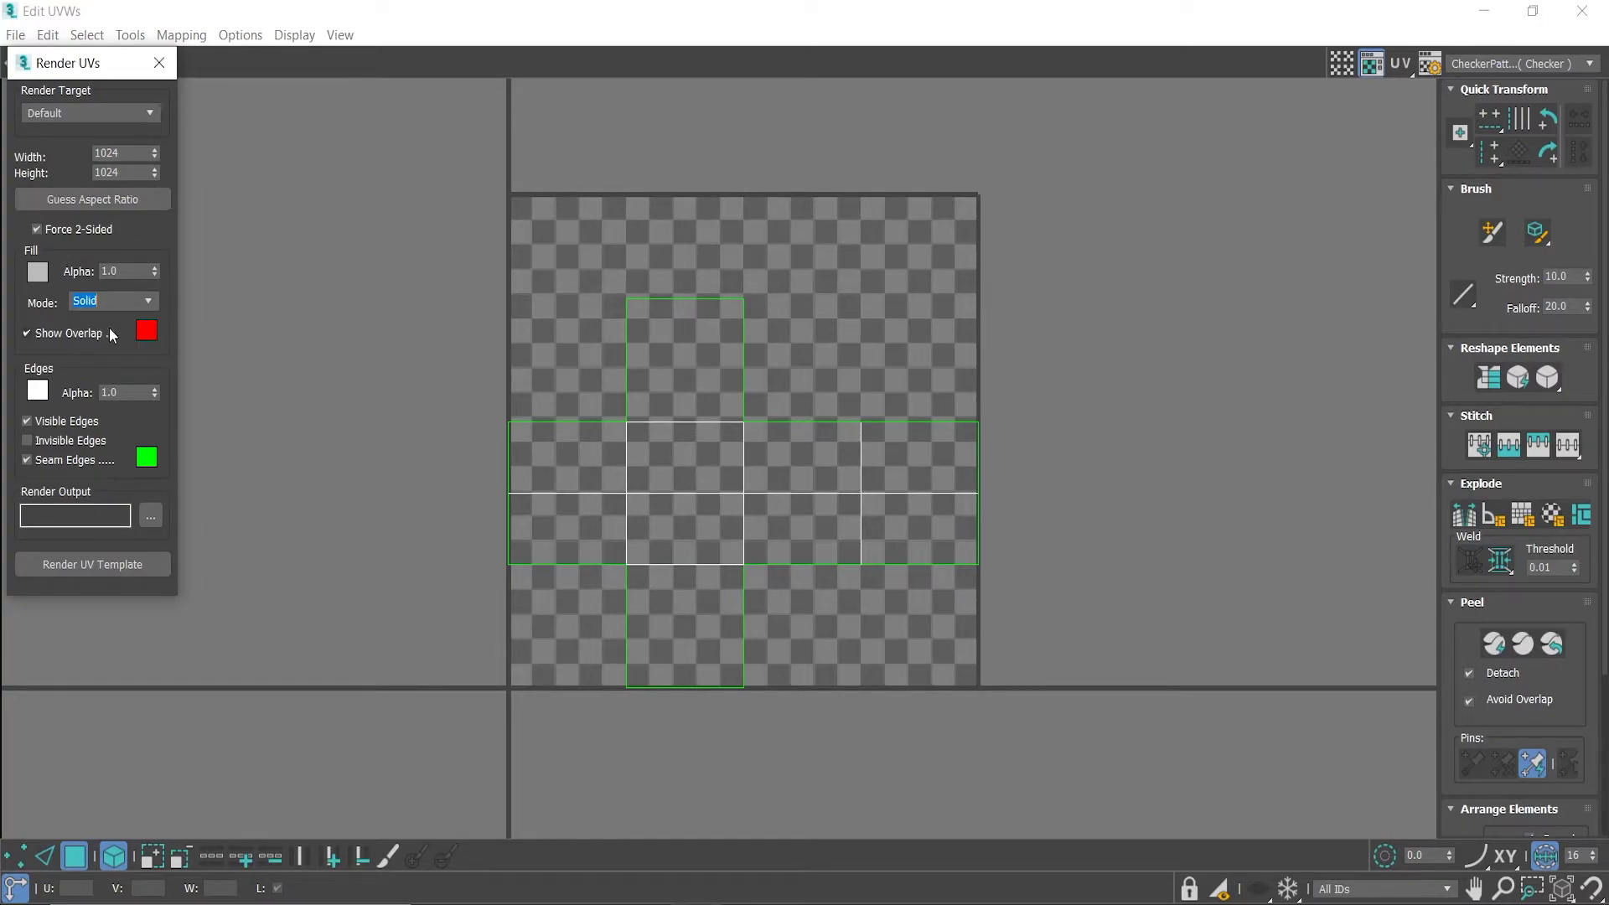
{"action": "left_click", "coordinate": [26, 333]}
- Render the UV template of the cross, call up saving for the image, and close the rendered map
{"action": "left_click", "coordinate": [91, 565]}
{"action": "left_click_drag", "start_coordinate": [811, 235], "coordinate": [664, 169]}
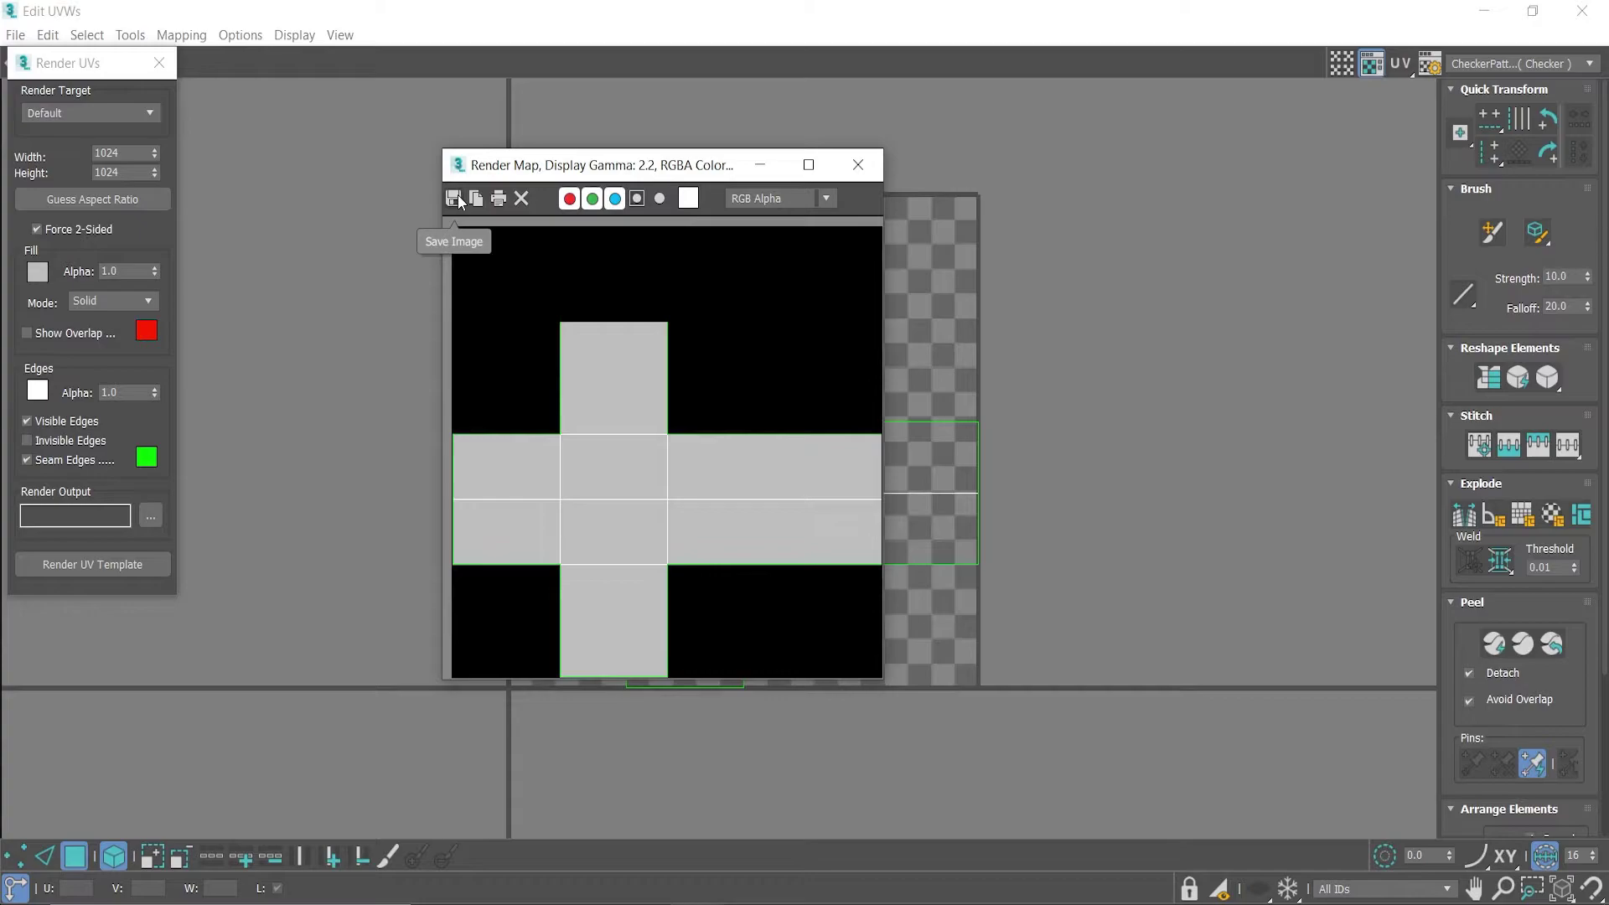
{"action": "left_click", "coordinate": [454, 198]}
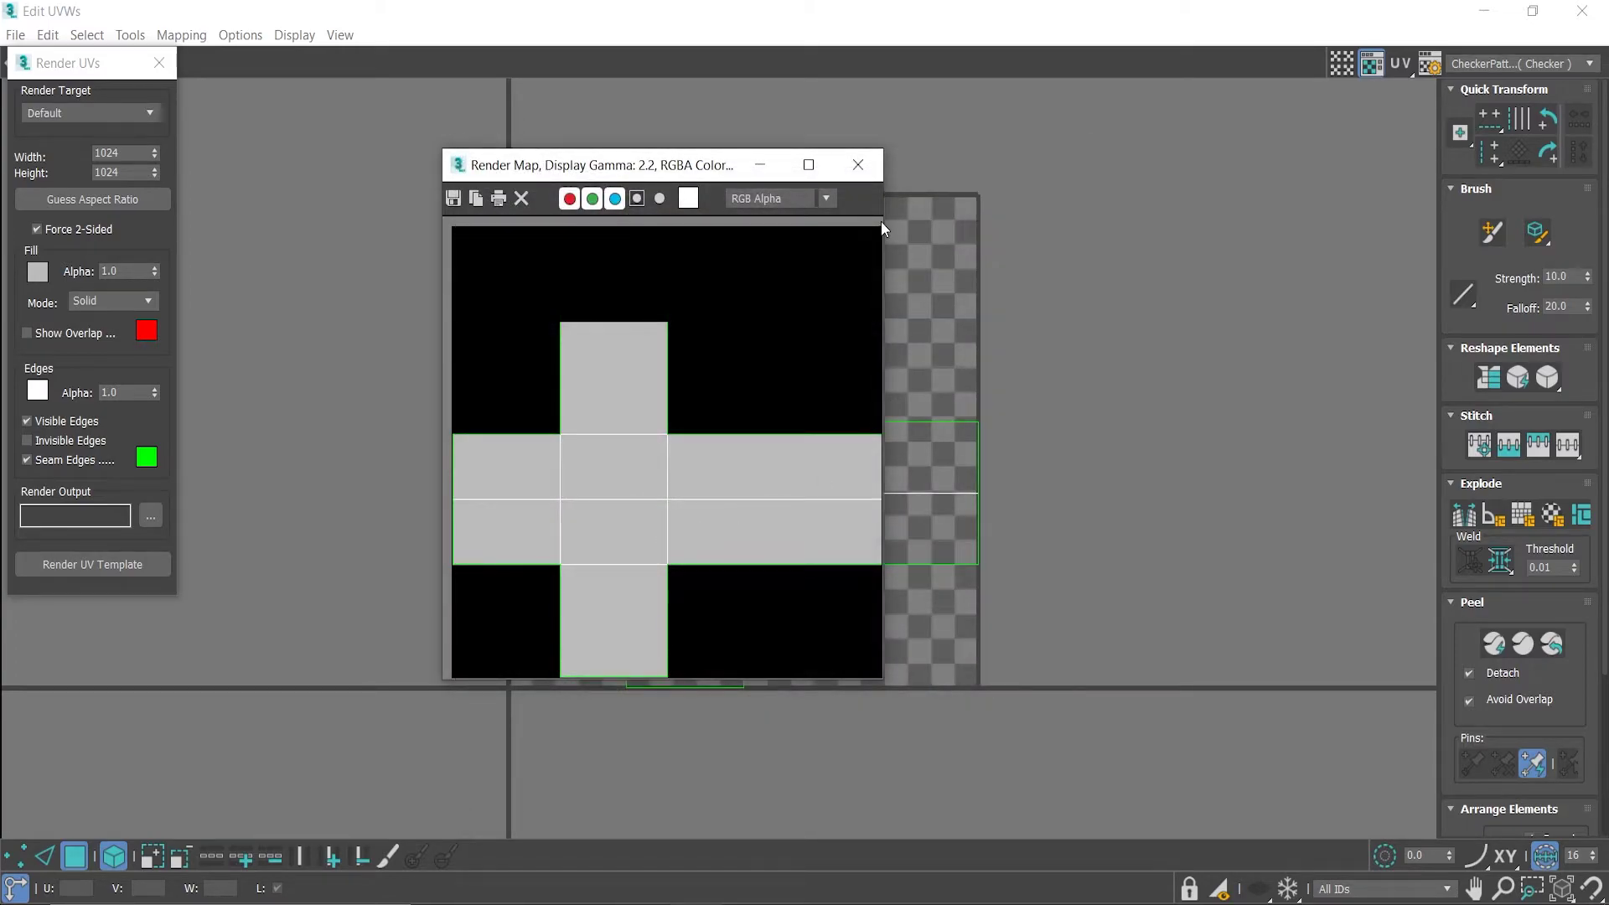
{"action": "left_click", "coordinate": [858, 164]}
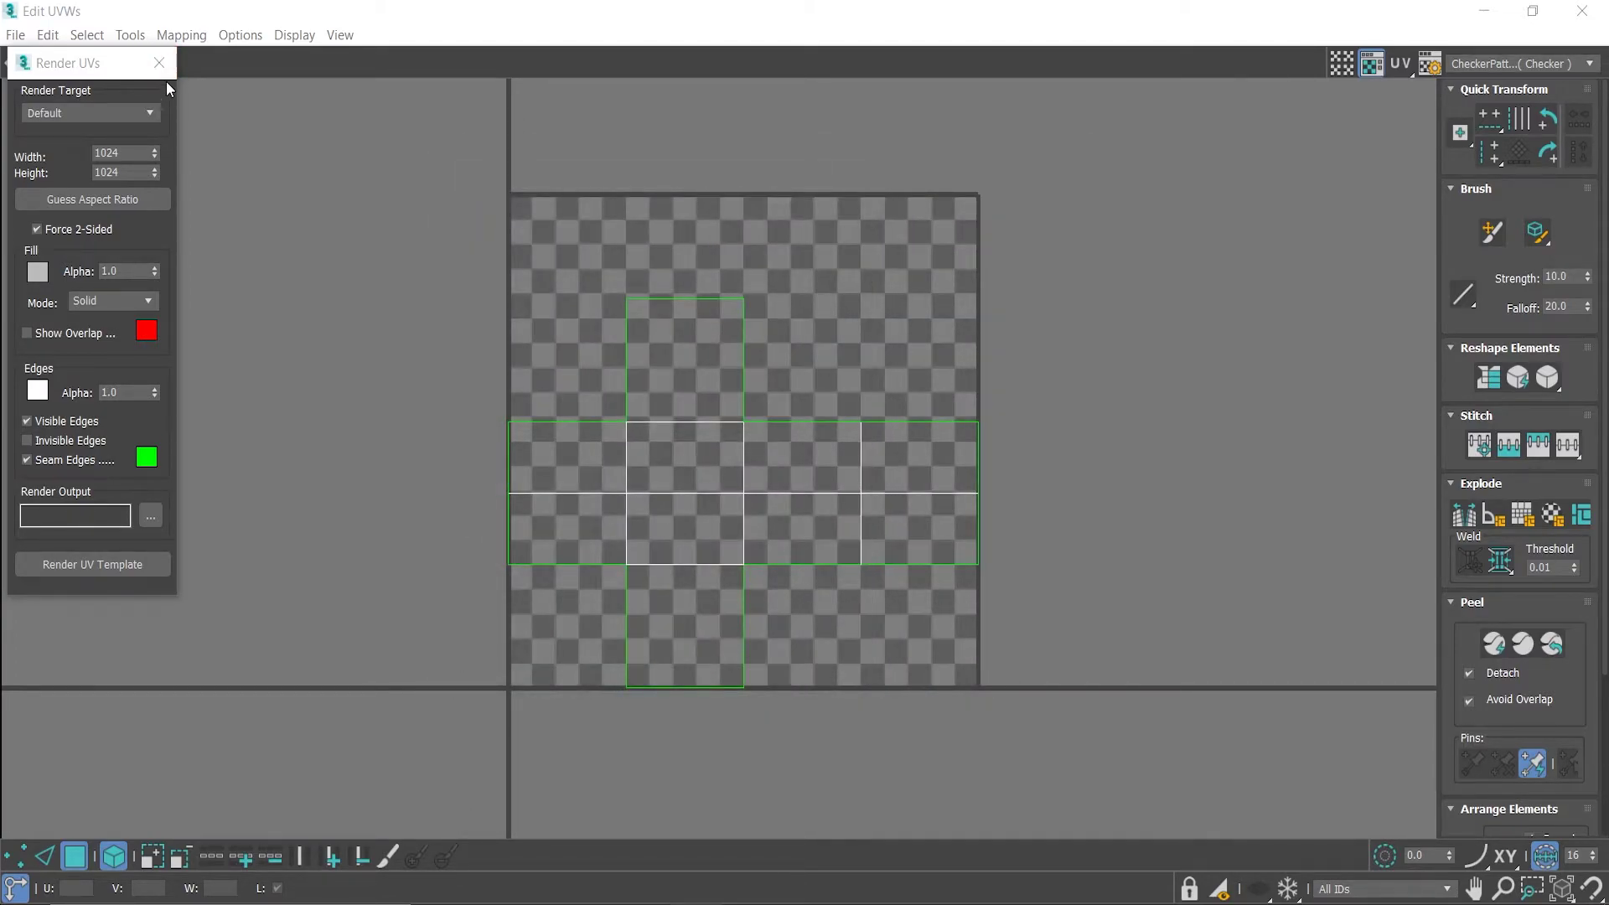
- Close the UV template settings and the UV editor, and collapse HolyHandGrenade's entire modifier stack
{"action": "left_click", "coordinate": [159, 63]}
{"action": "left_click", "coordinate": [1581, 11]}
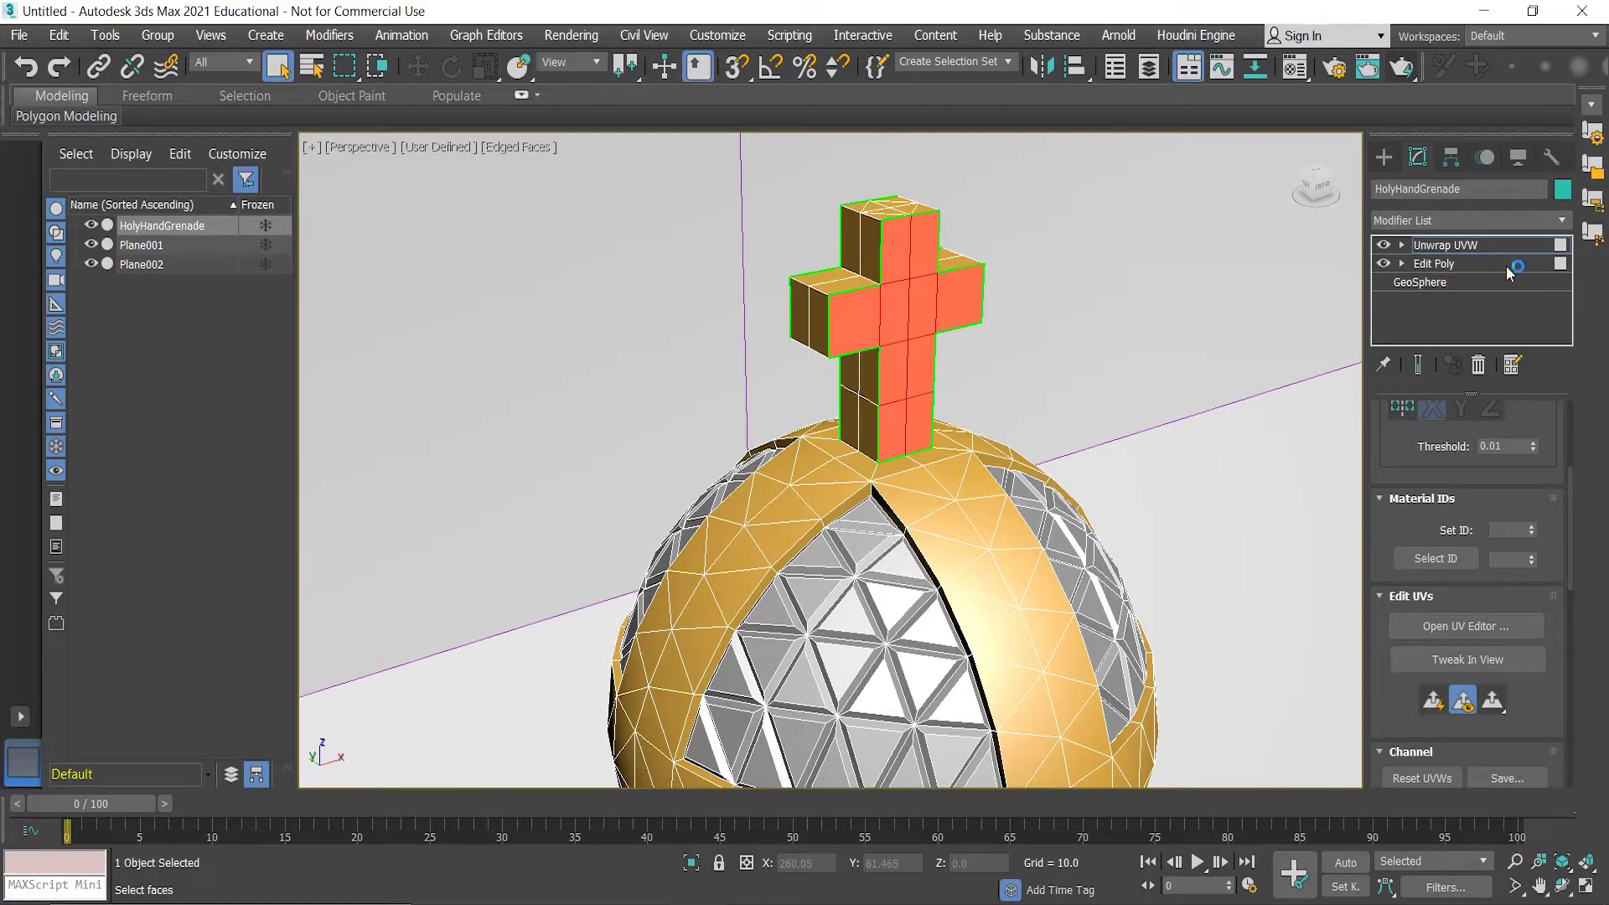
{"action": "left_click", "coordinate": [1460, 265]}
{"action": "left_click", "coordinate": [1456, 246]}
{"action": "right_click", "coordinate": [1449, 246]}
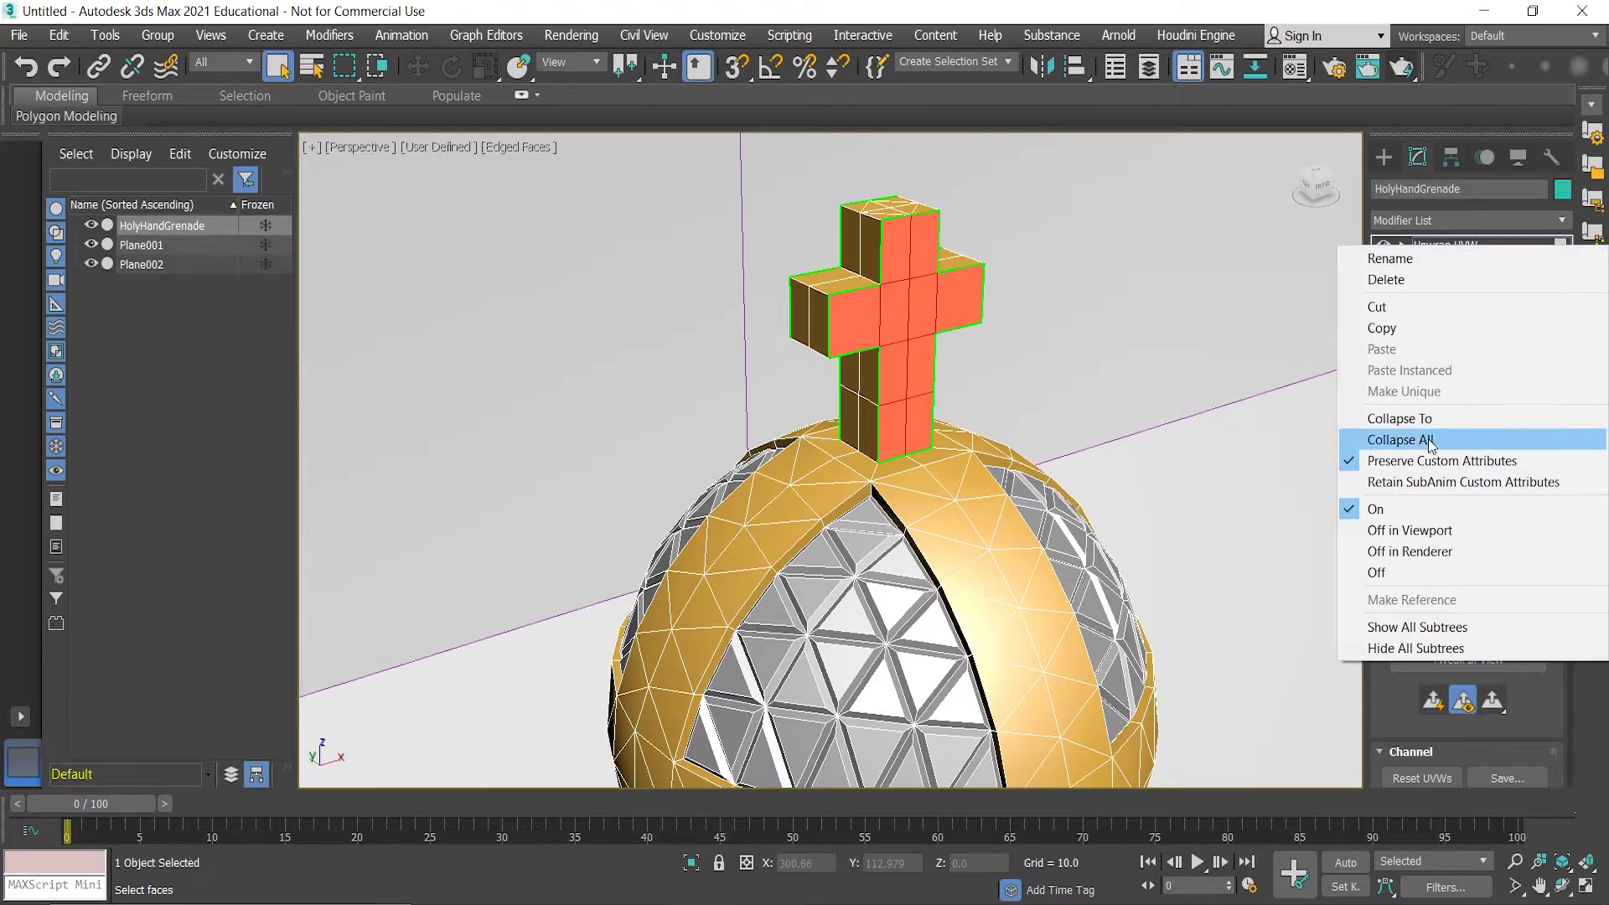
{"action": "right_click", "coordinate": [1456, 244]}
{"action": "right_click", "coordinate": [1457, 244]}
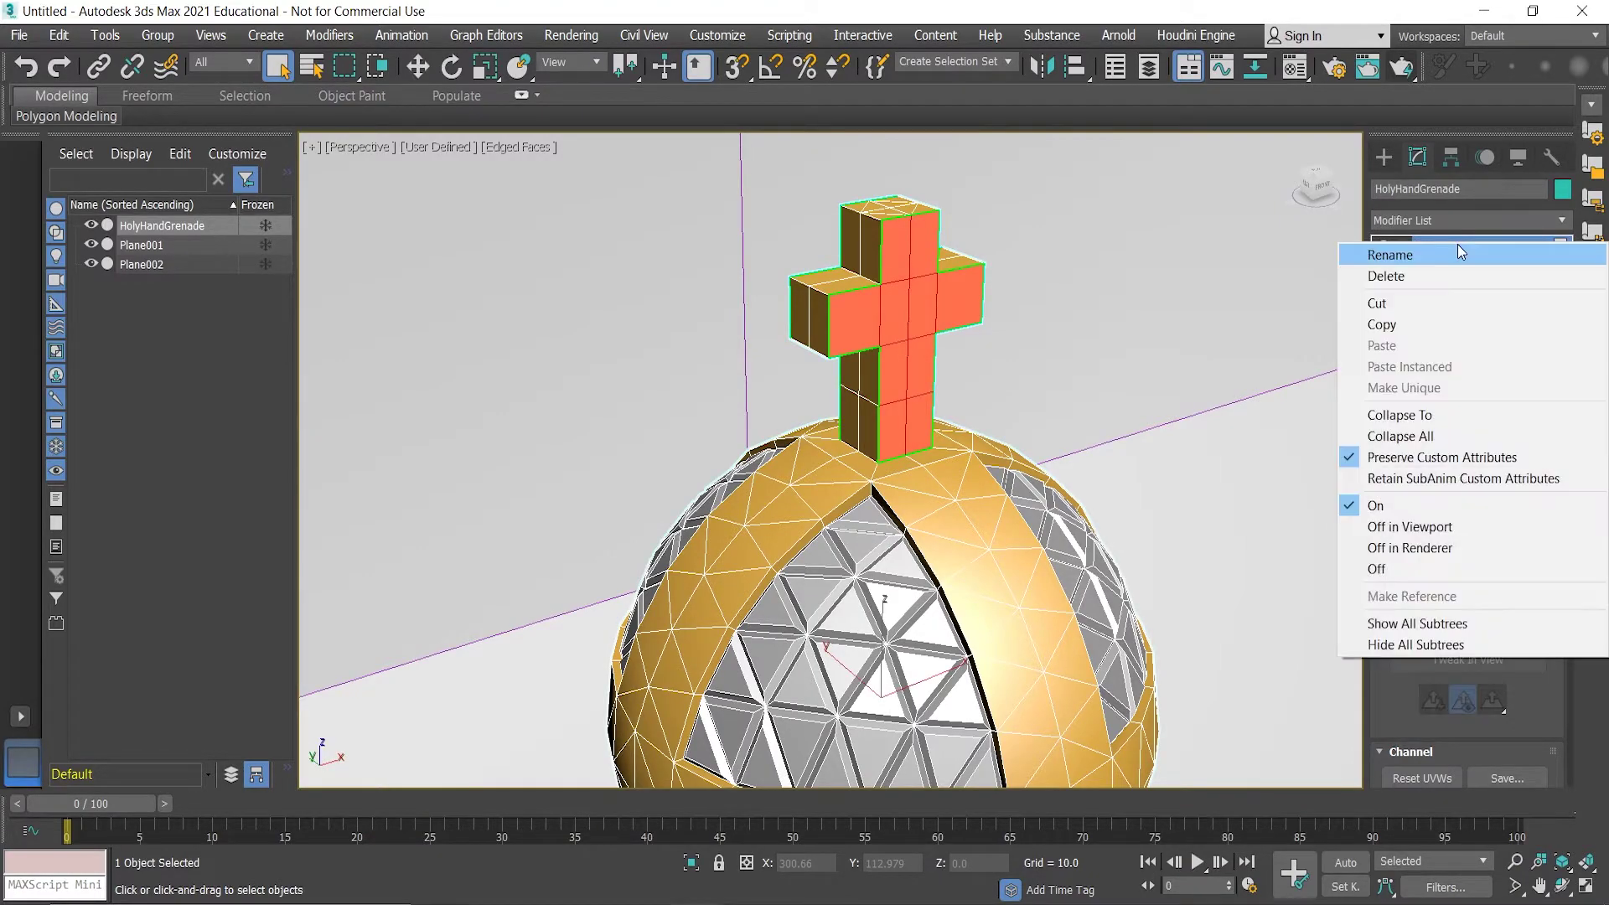
{"action": "left_click", "coordinate": [1433, 436]}
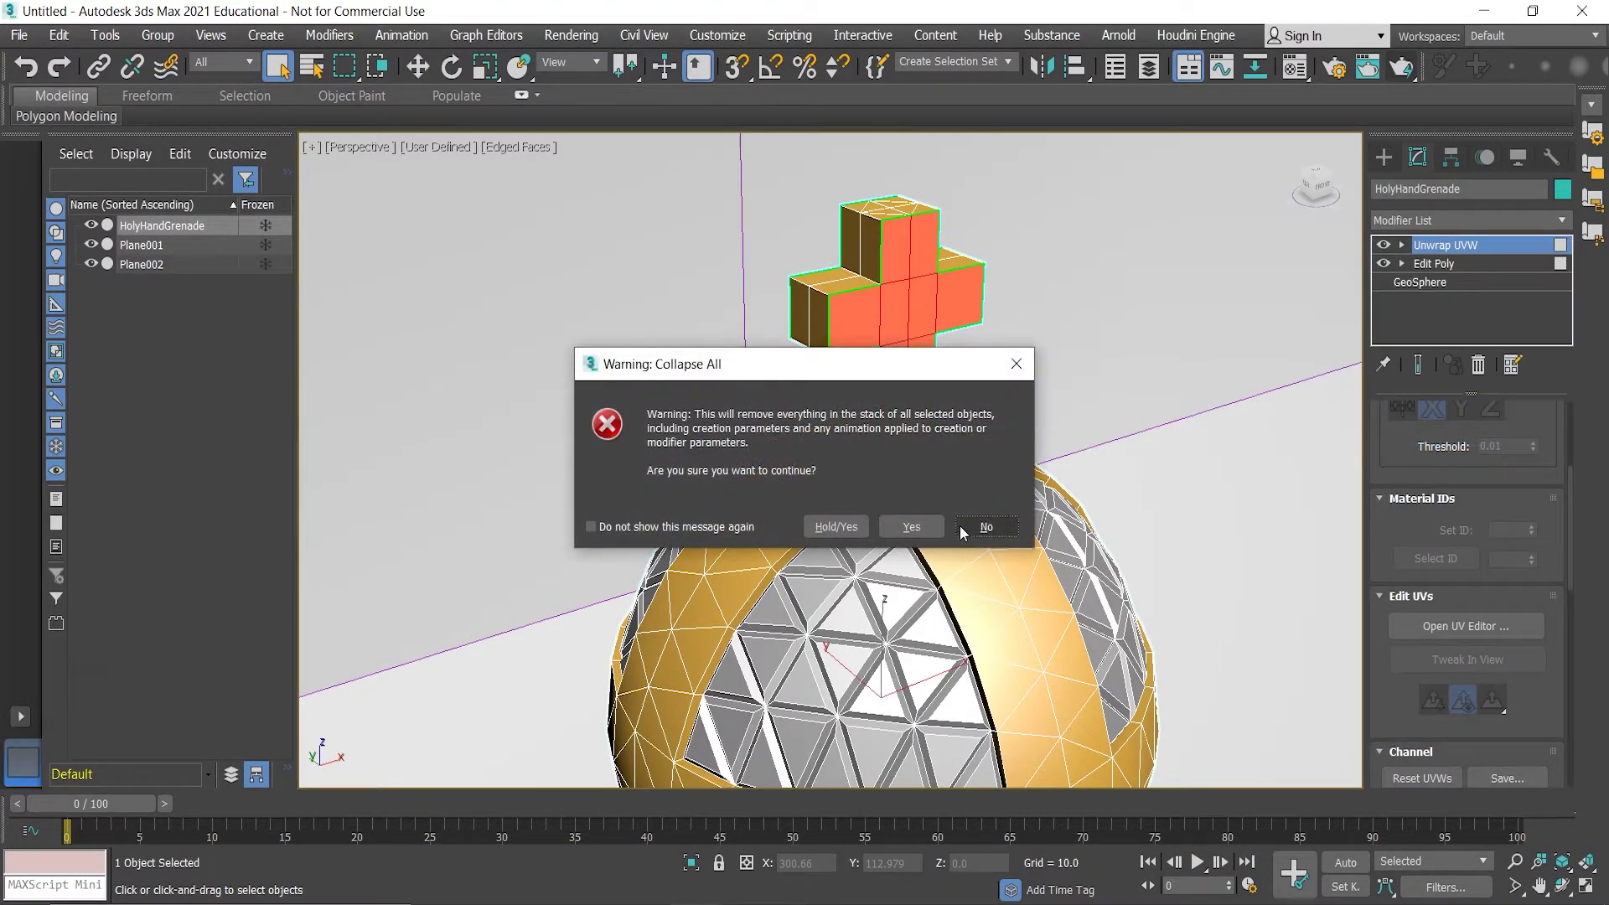
{"action": "left_click", "coordinate": [936, 521]}
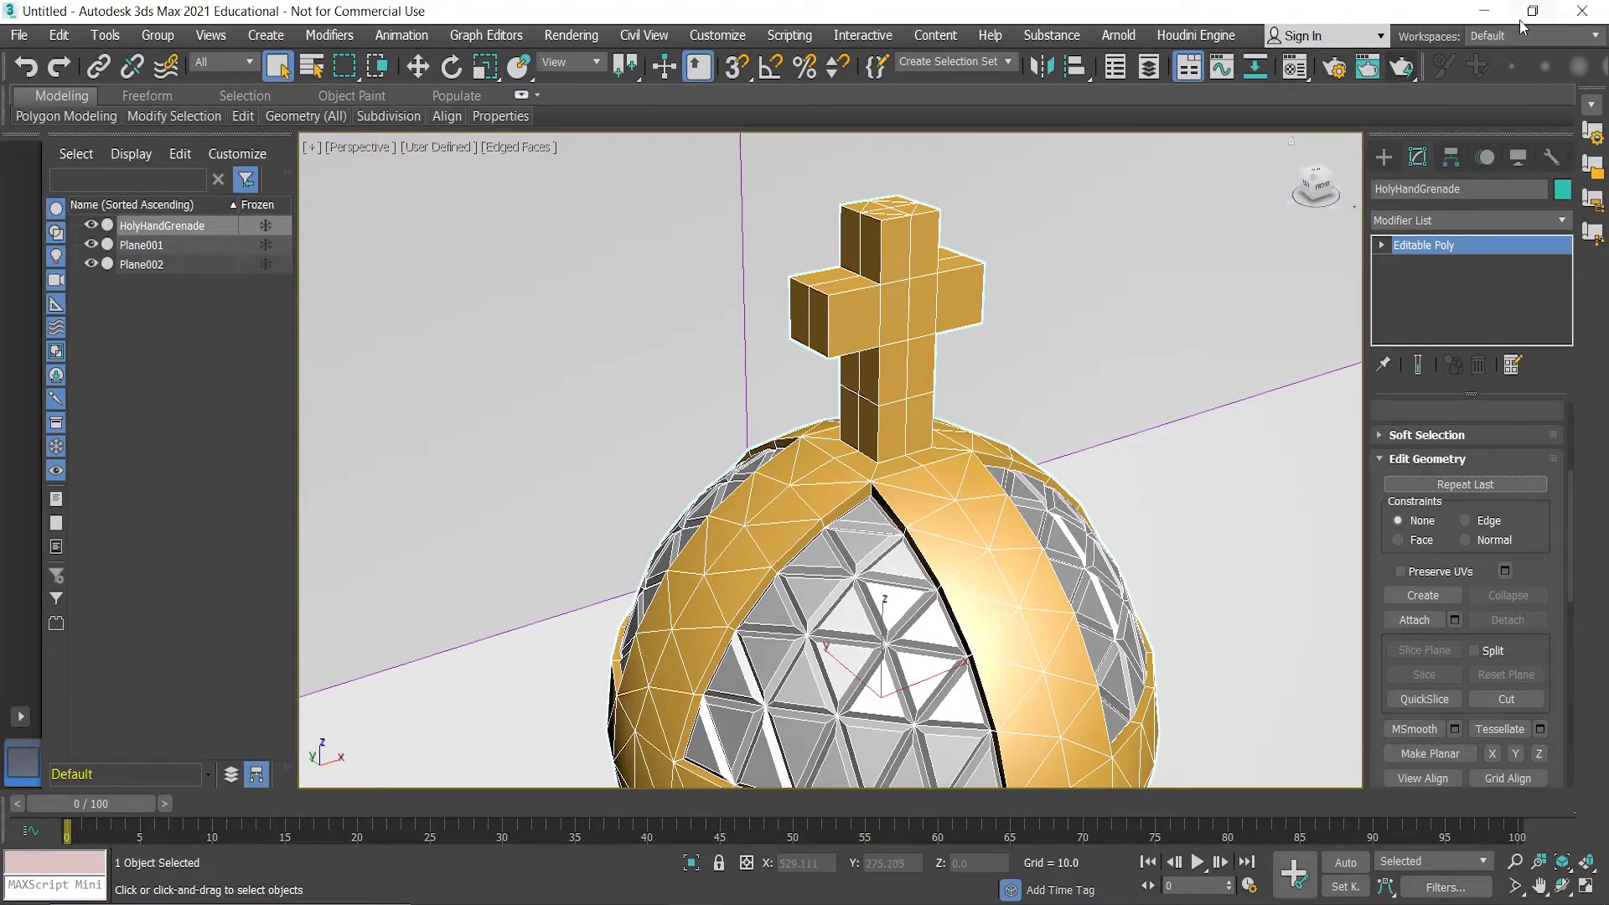
- Switch to Adobe Photoshop 2020 and open cross_UVW.png from the computer
{"action": "key", "text": "super"}
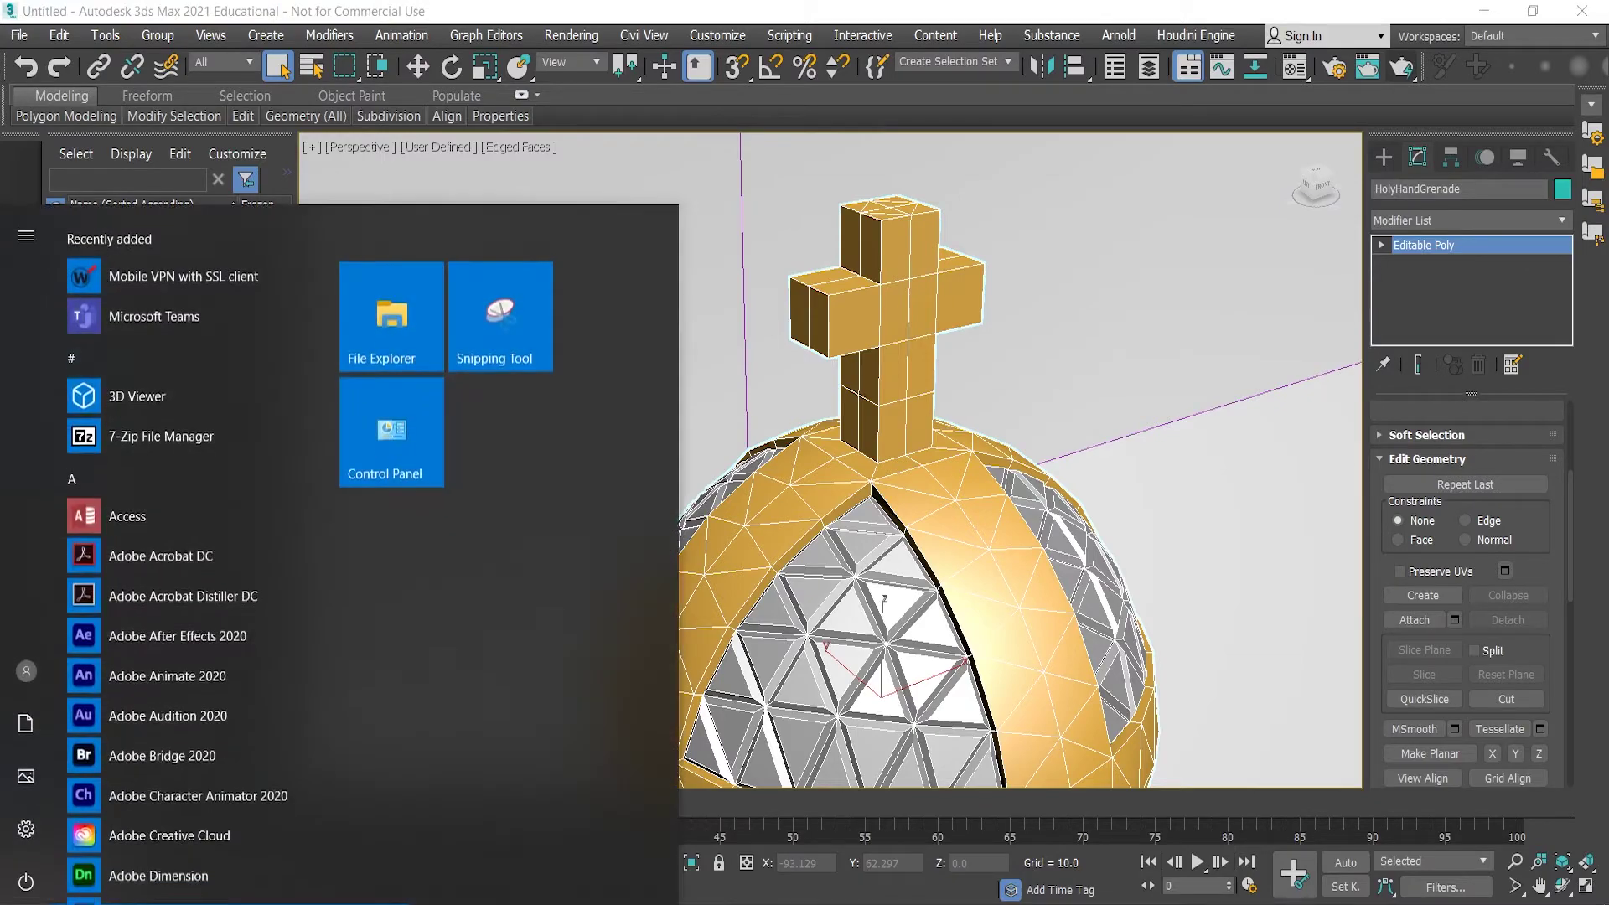
{"action": "type", "text": "phot"}
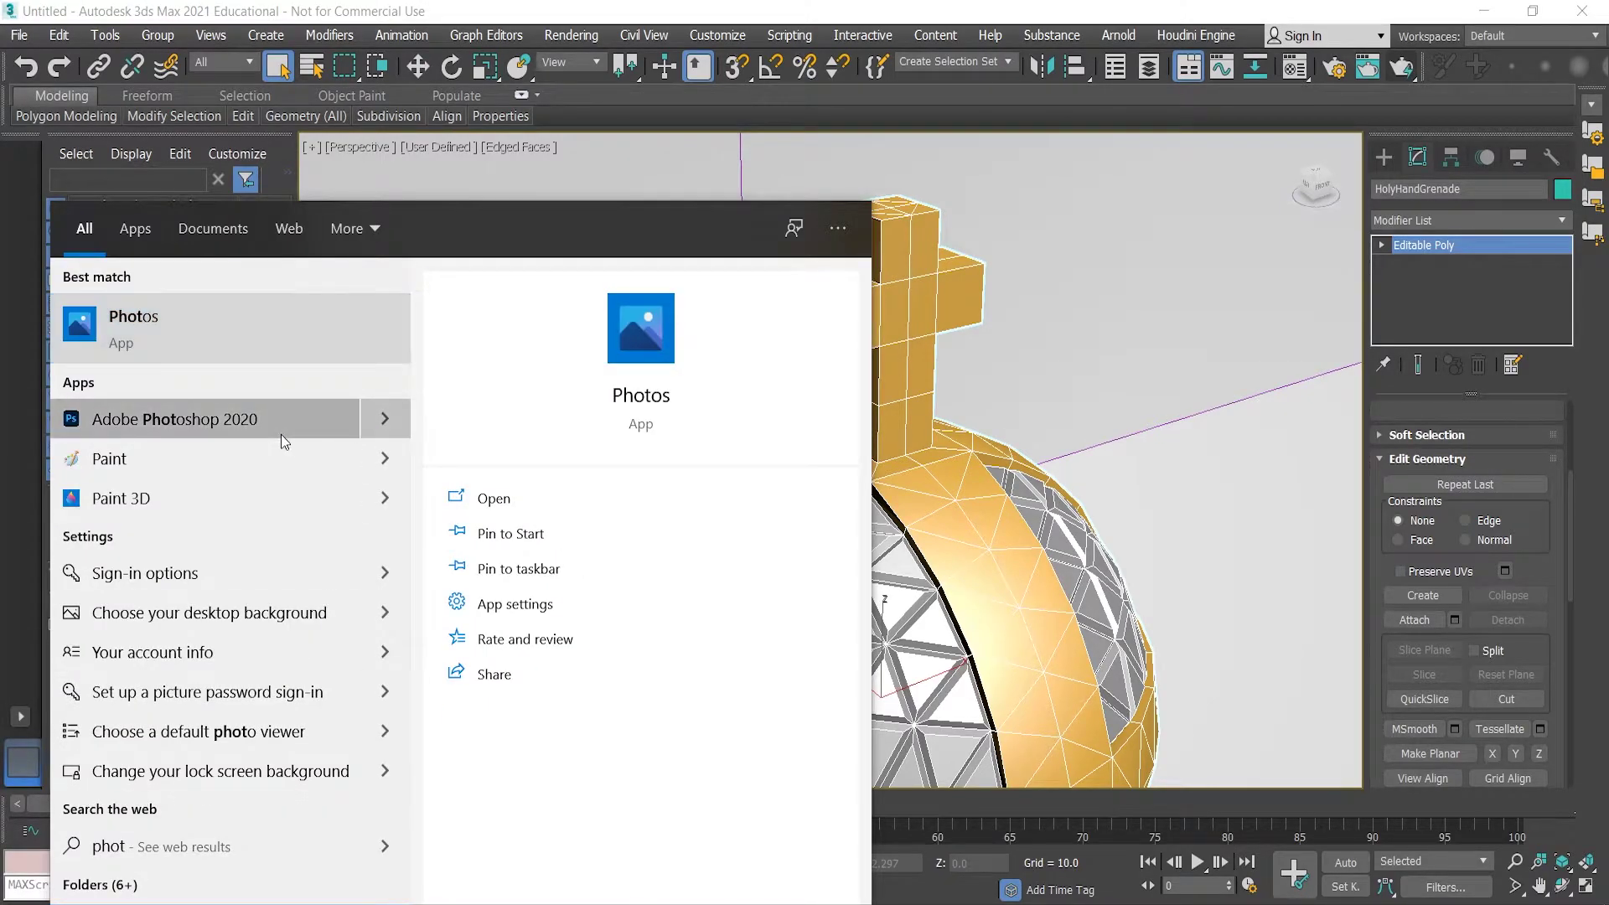
{"action": "key", "text": "Escape"}
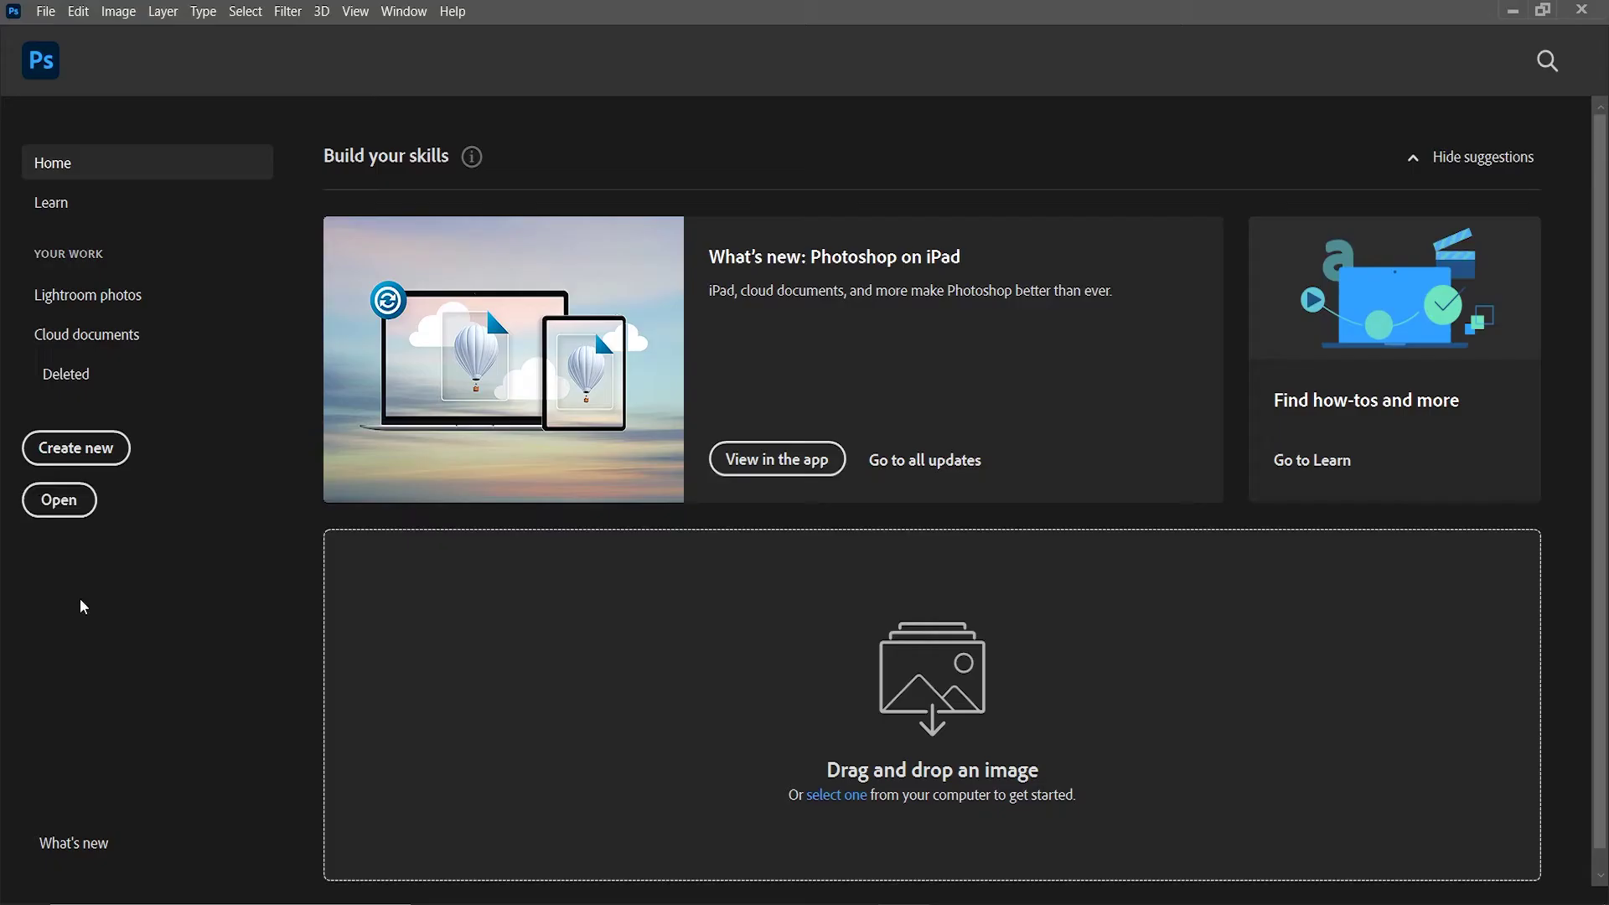
{"action": "left_click", "coordinate": [59, 500]}
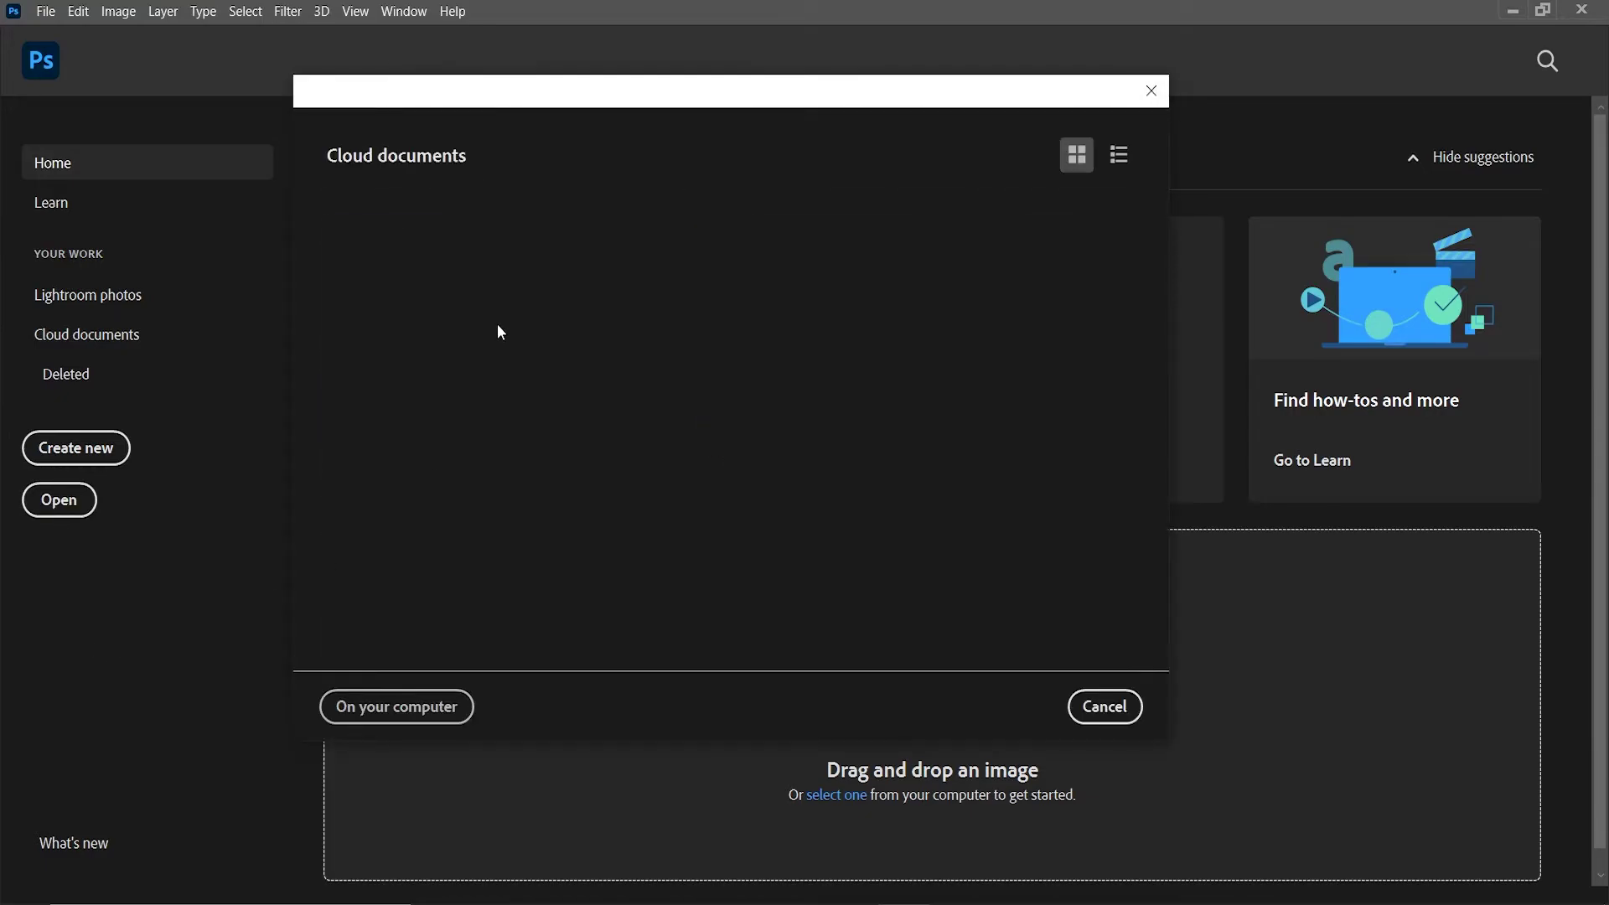
{"action": "left_click", "coordinate": [431, 716]}
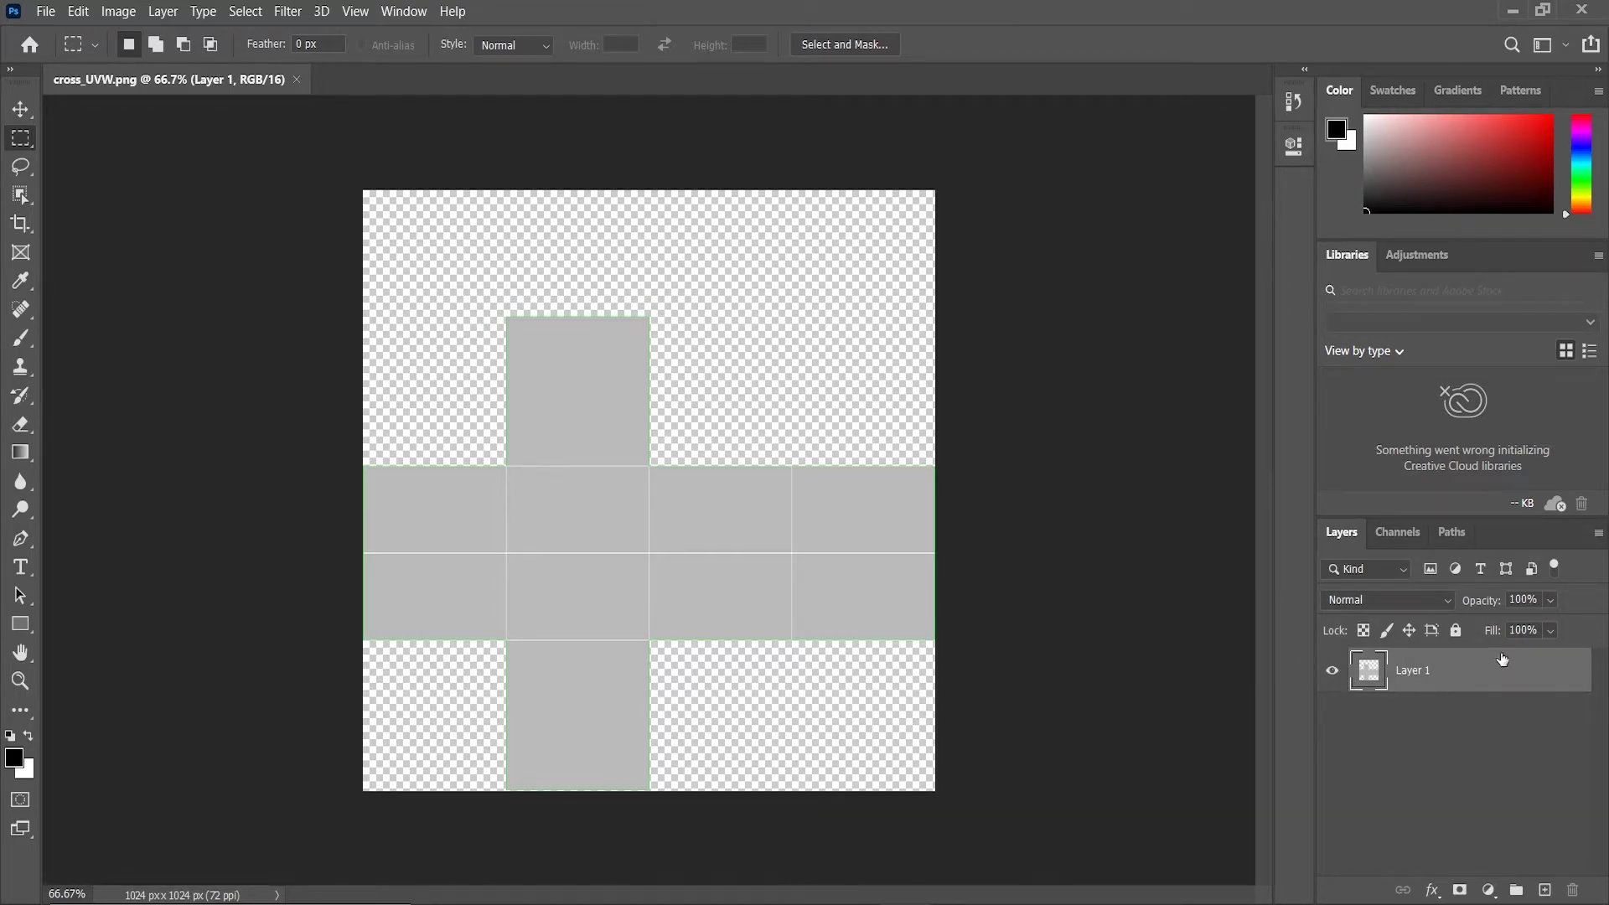
- Set up the Brush tool with a dark yellow foreground colour and a size of 250 px
{"action": "left_click", "coordinate": [21, 338]}
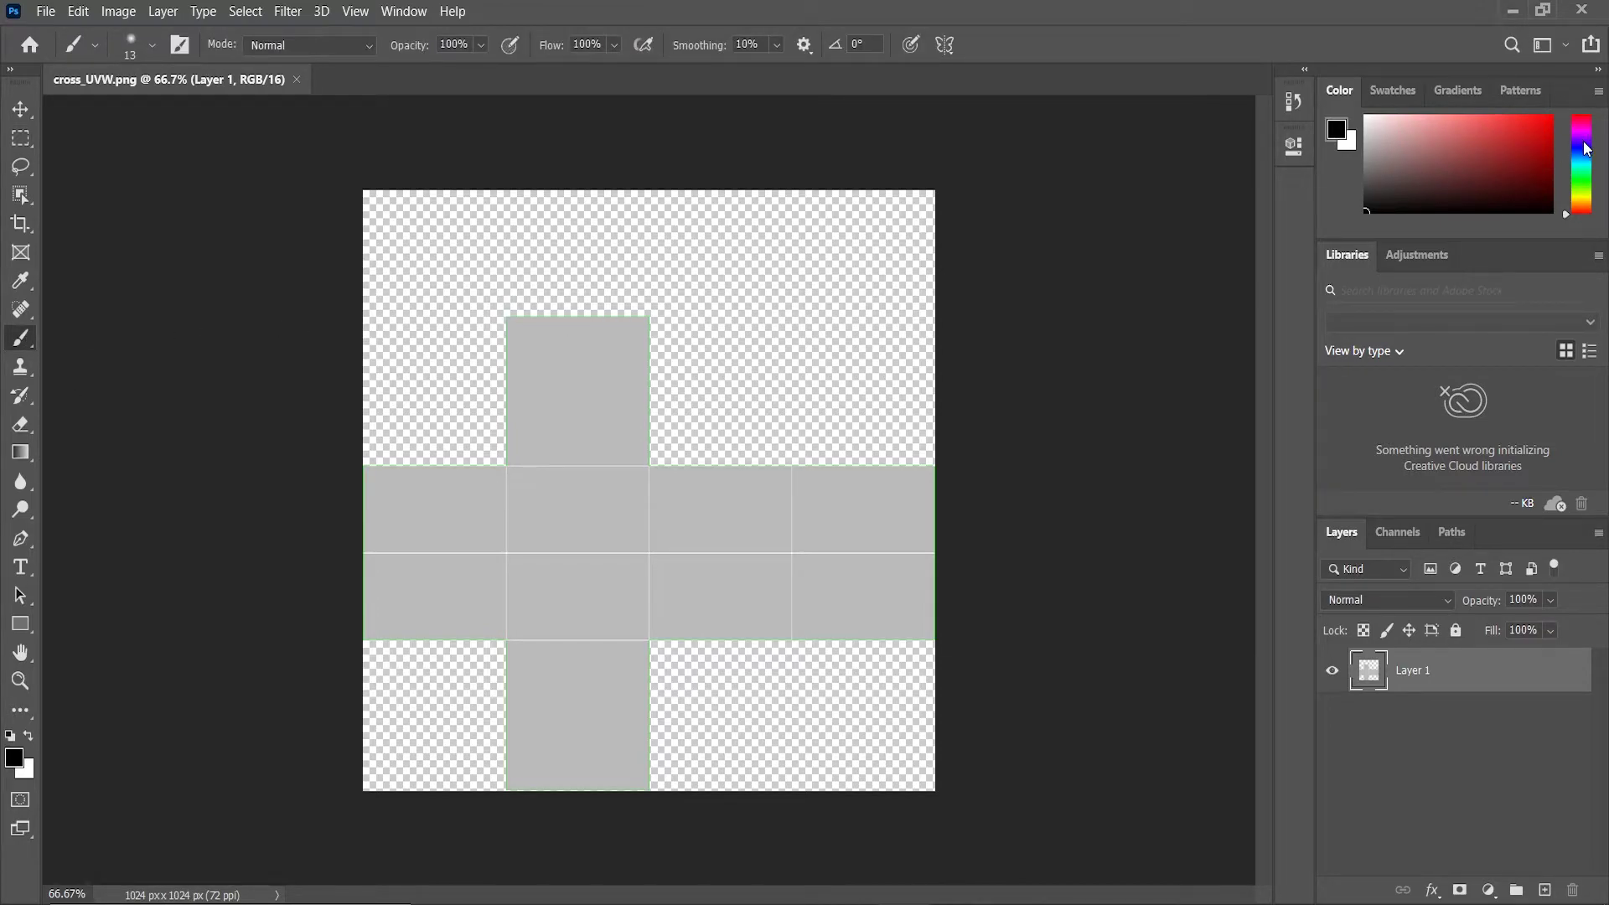
{"action": "left_click", "coordinate": [1585, 203]}
{"action": "left_click", "coordinate": [1585, 199]}
{"action": "left_click", "coordinate": [1521, 136]}
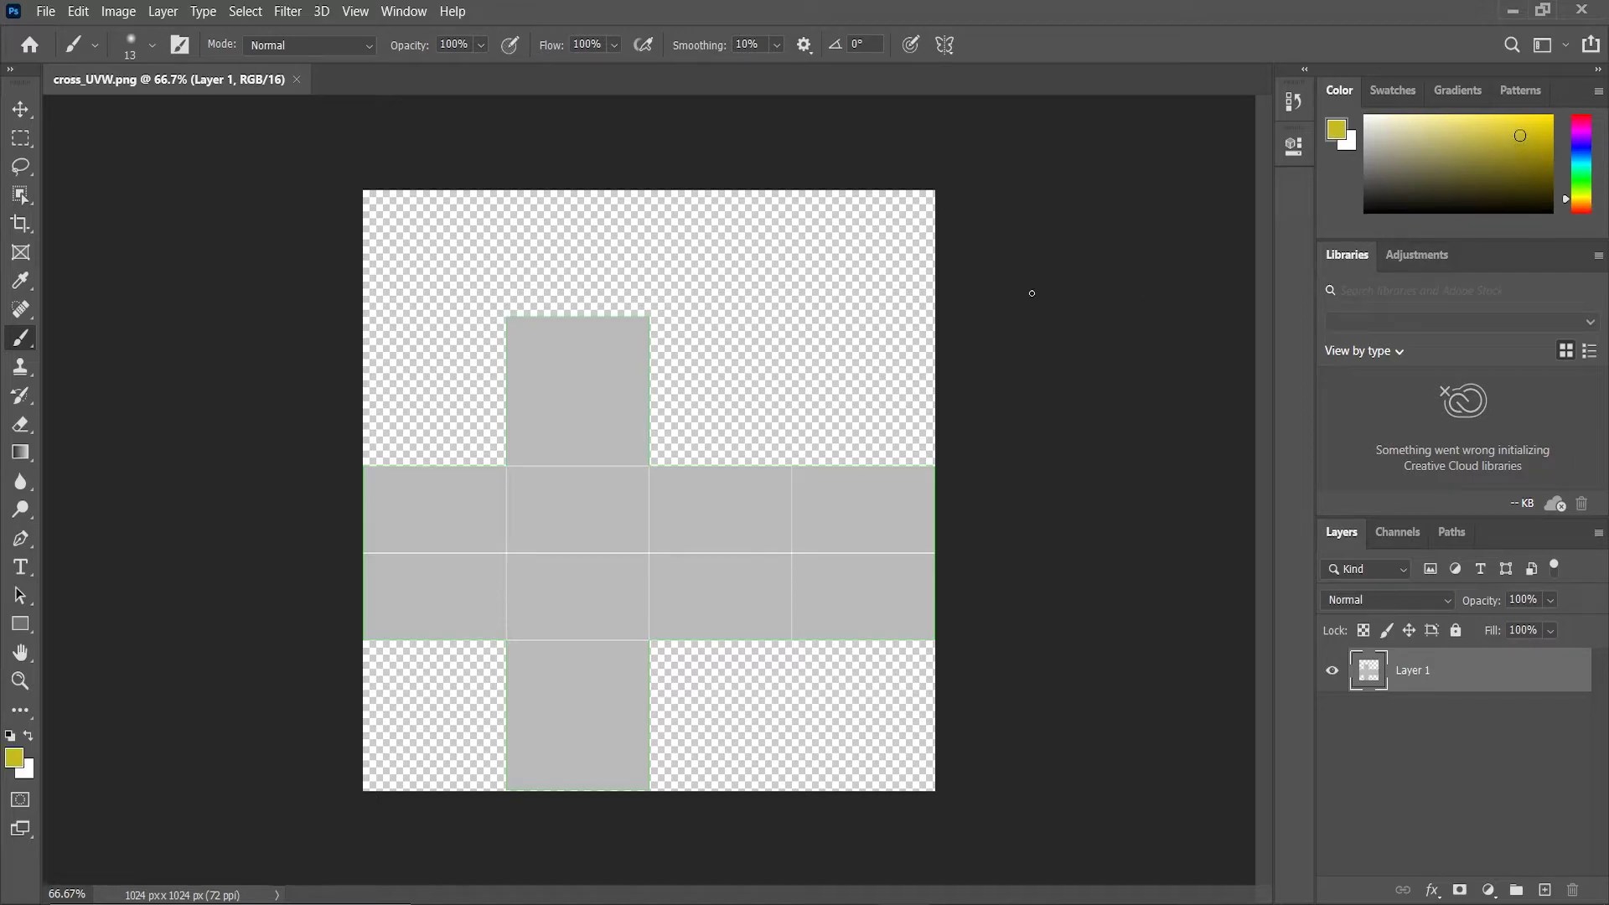
{"action": "key", "text": "bracketright"}
{"action": "key", "text": "bracketright"}
{"action": "key", "text": "bracketright"}
{"action": "key", "text": "bracketright"}
{"action": "key", "text": "bracketright"}
{"action": "key", "text": "bracketright"}
{"action": "key", "text": "bracketright"}
{"action": "key", "text": "bracketright"}
{"action": "key", "text": "bracketright"}
{"action": "key", "text": "bracketright"}
{"action": "key", "text": "bracketright"}
{"action": "key", "text": "bracketright"}
{"action": "key", "text": "bracketright"}
{"action": "key", "text": "bracketright"}
- Try painting yellow over the whole cross template directly on Layer 1, and undo the stroke
{"action": "mouse_move", "coordinate": [501, 323]}
{"action": "left_mouse_down"}
{"action": "mouse_move", "coordinate": [625, 332]}
{"action": "mouse_move", "coordinate": [555, 348]}
{"action": "mouse_move", "coordinate": [650, 409]}
{"action": "mouse_move", "coordinate": [620, 443]}
{"action": "mouse_move", "coordinate": [344, 516]}
{"action": "mouse_move", "coordinate": [281, 486]}
{"action": "mouse_move", "coordinate": [937, 473]}
{"action": "mouse_move", "coordinate": [805, 544]}
{"action": "mouse_move", "coordinate": [845, 613]}
{"action": "mouse_move", "coordinate": [880, 554]}
{"action": "mouse_move", "coordinate": [257, 568]}
{"action": "mouse_move", "coordinate": [605, 590]}
{"action": "mouse_move", "coordinate": [469, 600]}
{"action": "mouse_move", "coordinate": [595, 613]}
{"action": "mouse_move", "coordinate": [434, 693]}
{"action": "mouse_move", "coordinate": [718, 757]}
{"action": "mouse_move", "coordinate": [572, 767]}
{"action": "mouse_move", "coordinate": [759, 727]}
{"action": "mouse_move", "coordinate": [519, 777]}
{"action": "mouse_move", "coordinate": [630, 802]}
{"action": "mouse_move", "coordinate": [704, 781]}
{"action": "mouse_move", "coordinate": [733, 710]}
{"action": "mouse_move", "coordinate": [672, 678]}
{"action": "mouse_move", "coordinate": [708, 656]}
{"action": "mouse_move", "coordinate": [772, 657]}
{"action": "mouse_move", "coordinate": [830, 588]}
{"action": "left_mouse_up"}
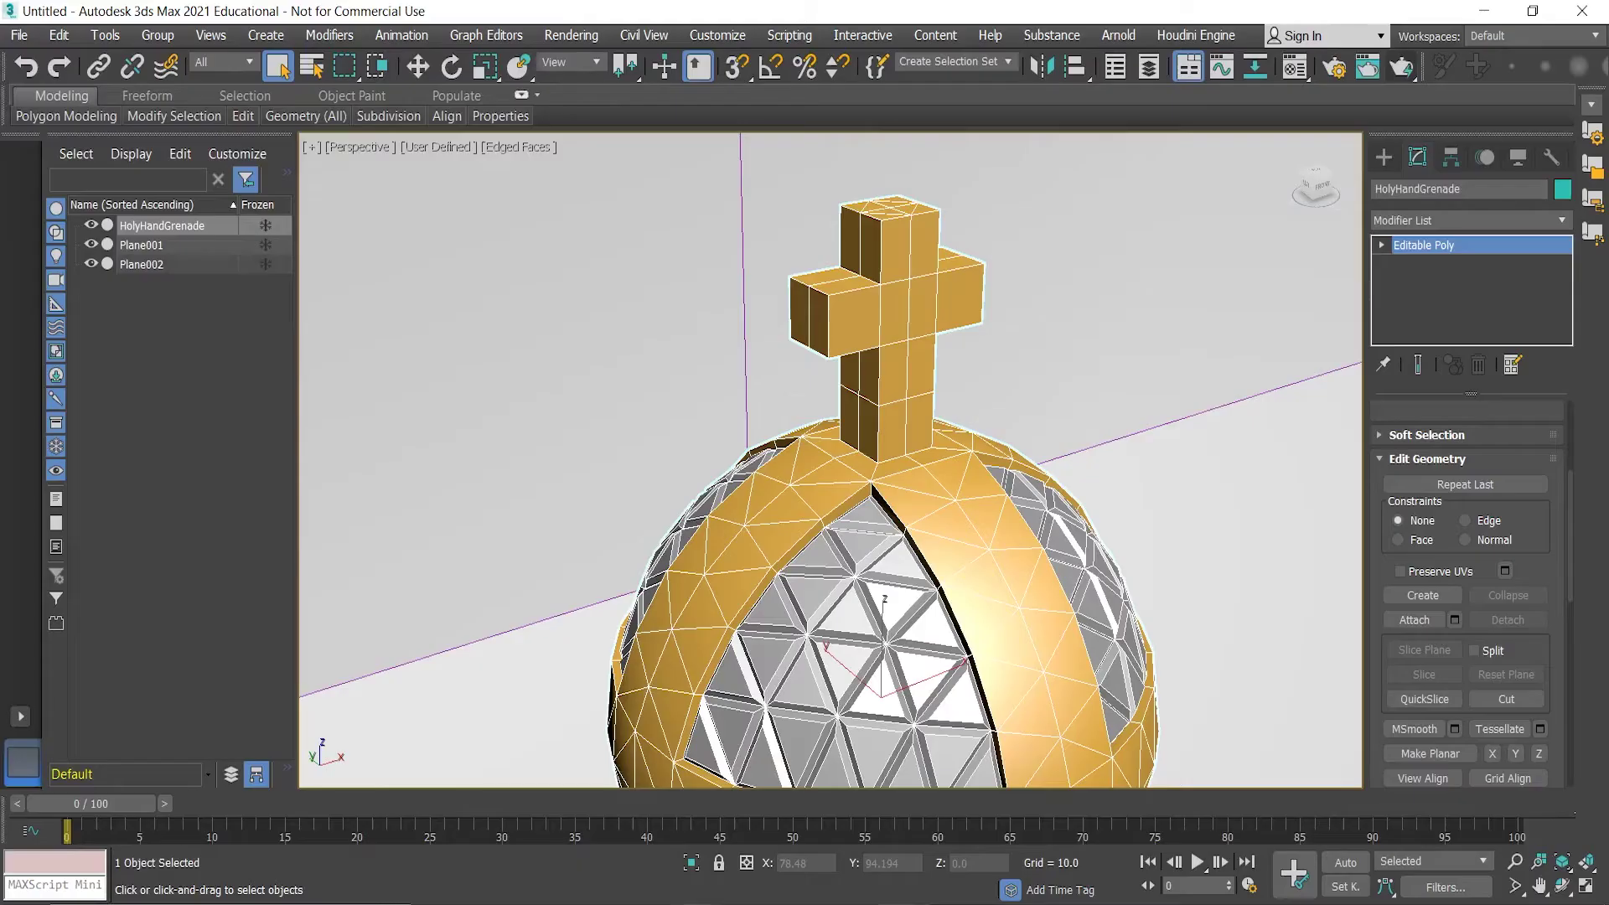
{"action": "key", "text": "alt+Tab"}
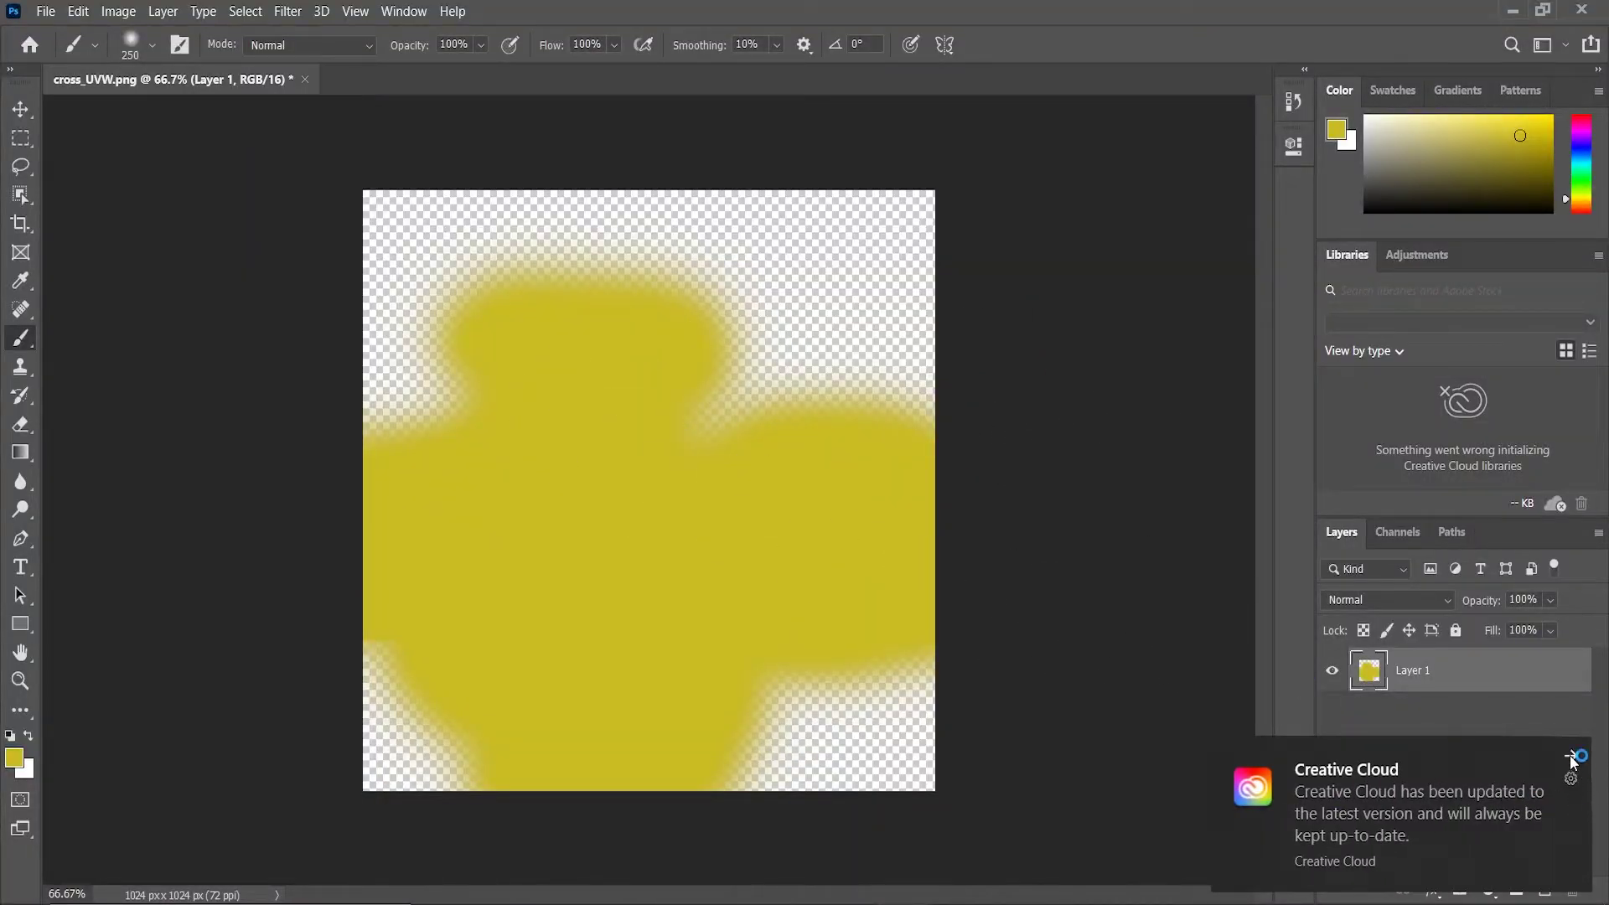
{"action": "left_click", "coordinate": [1572, 757]}
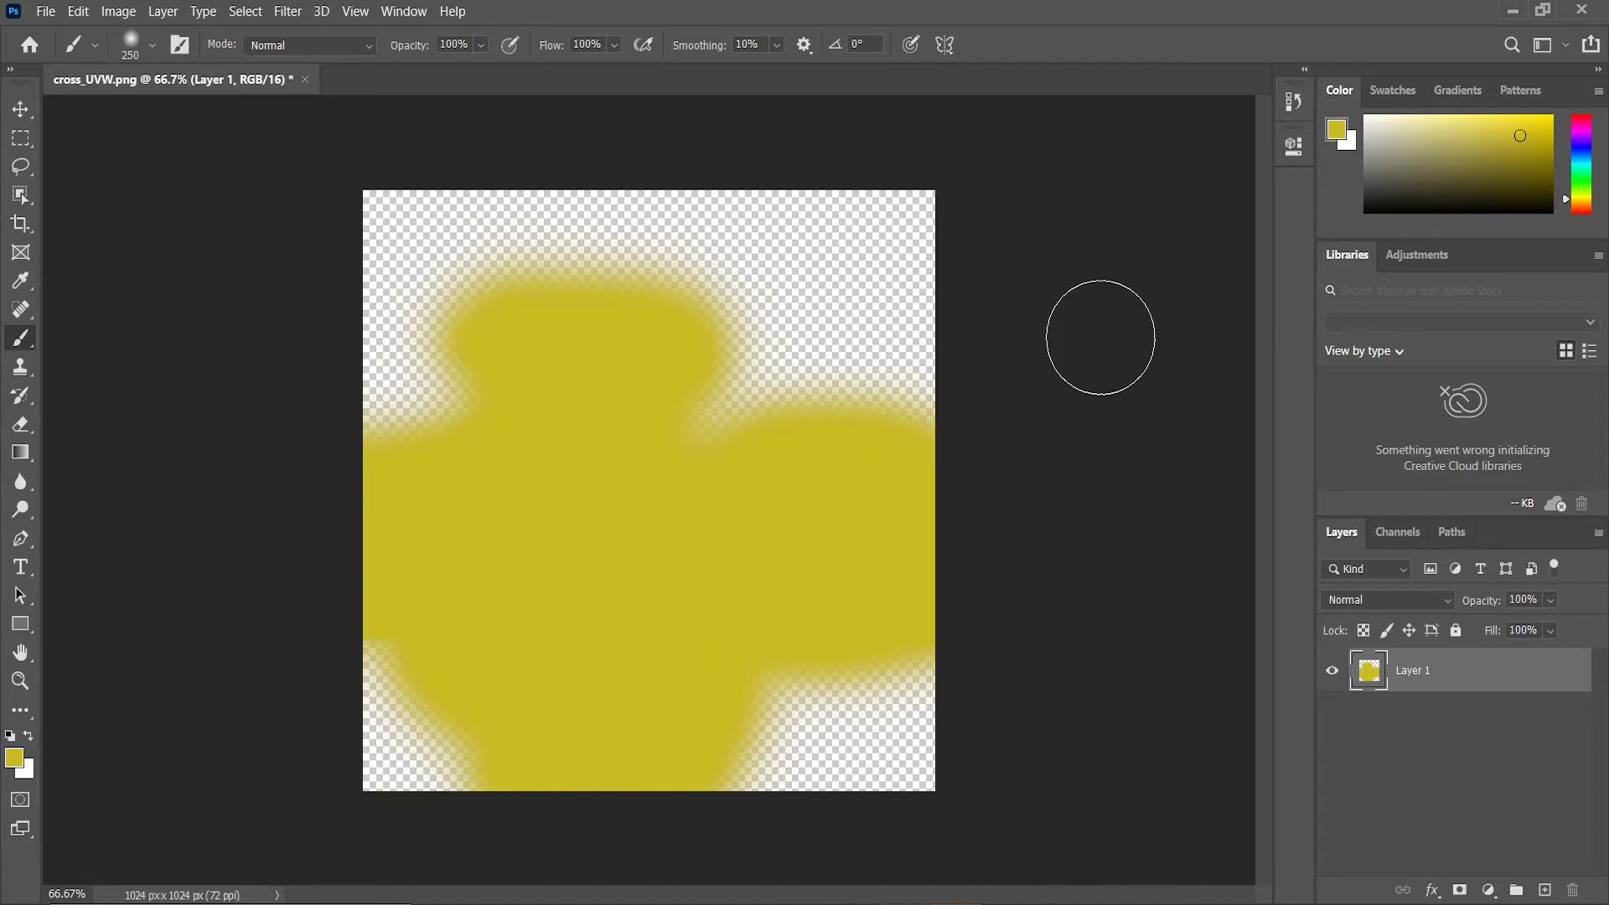
{"action": "key", "text": "ctrl+z"}
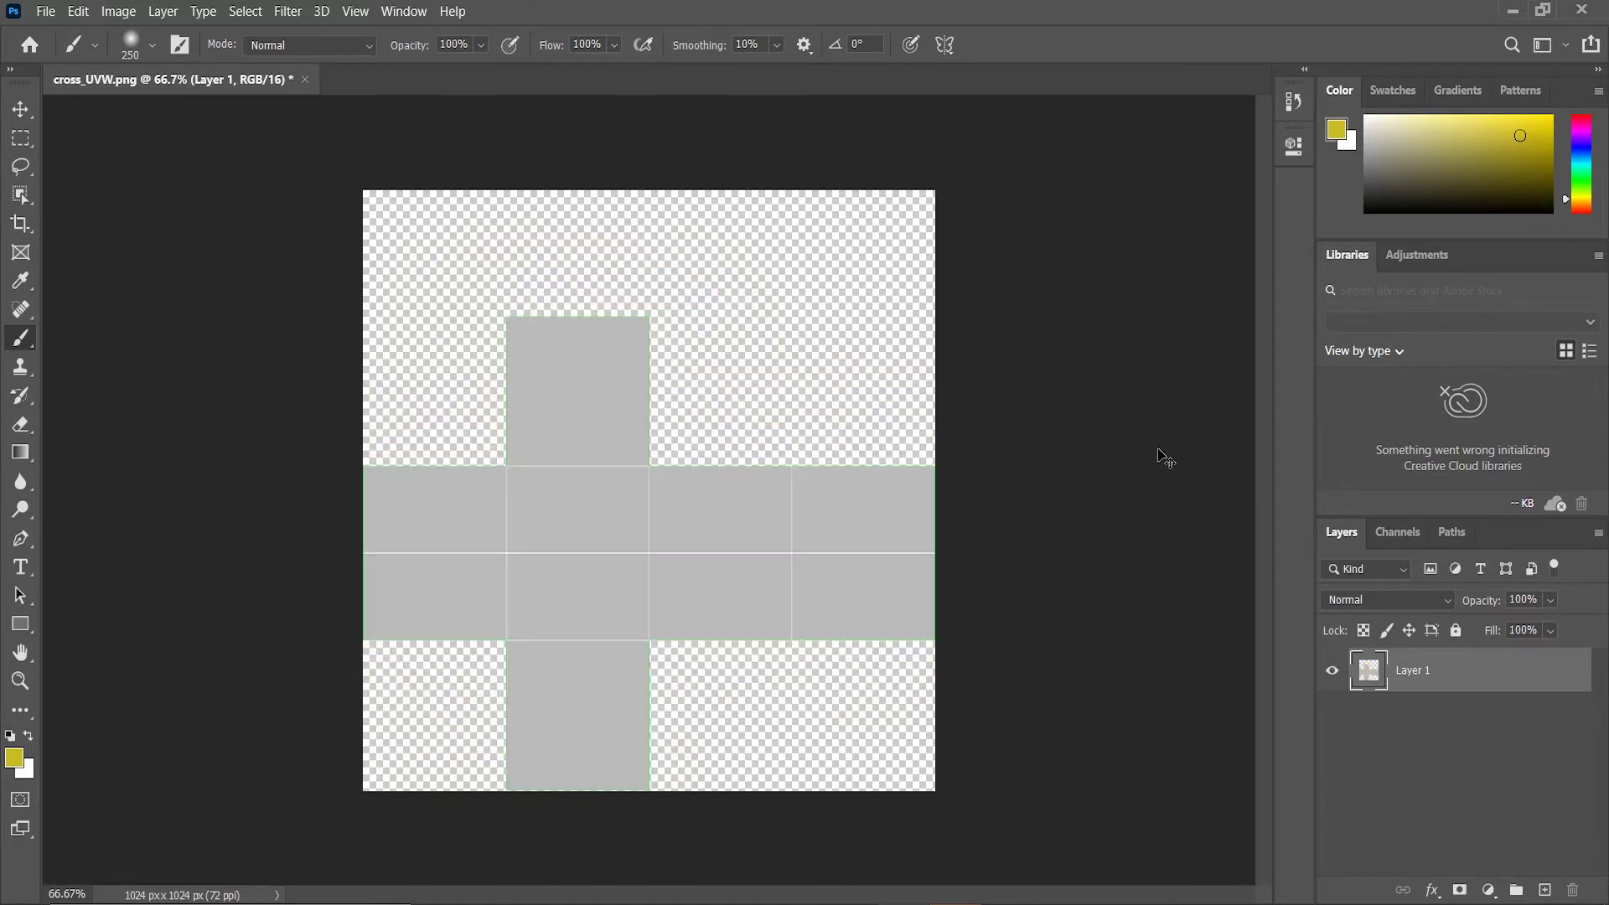
- Add a new layer and paste the base_color selector capture from Snipping Tool onto it
{"action": "left_click", "coordinate": [1546, 892]}
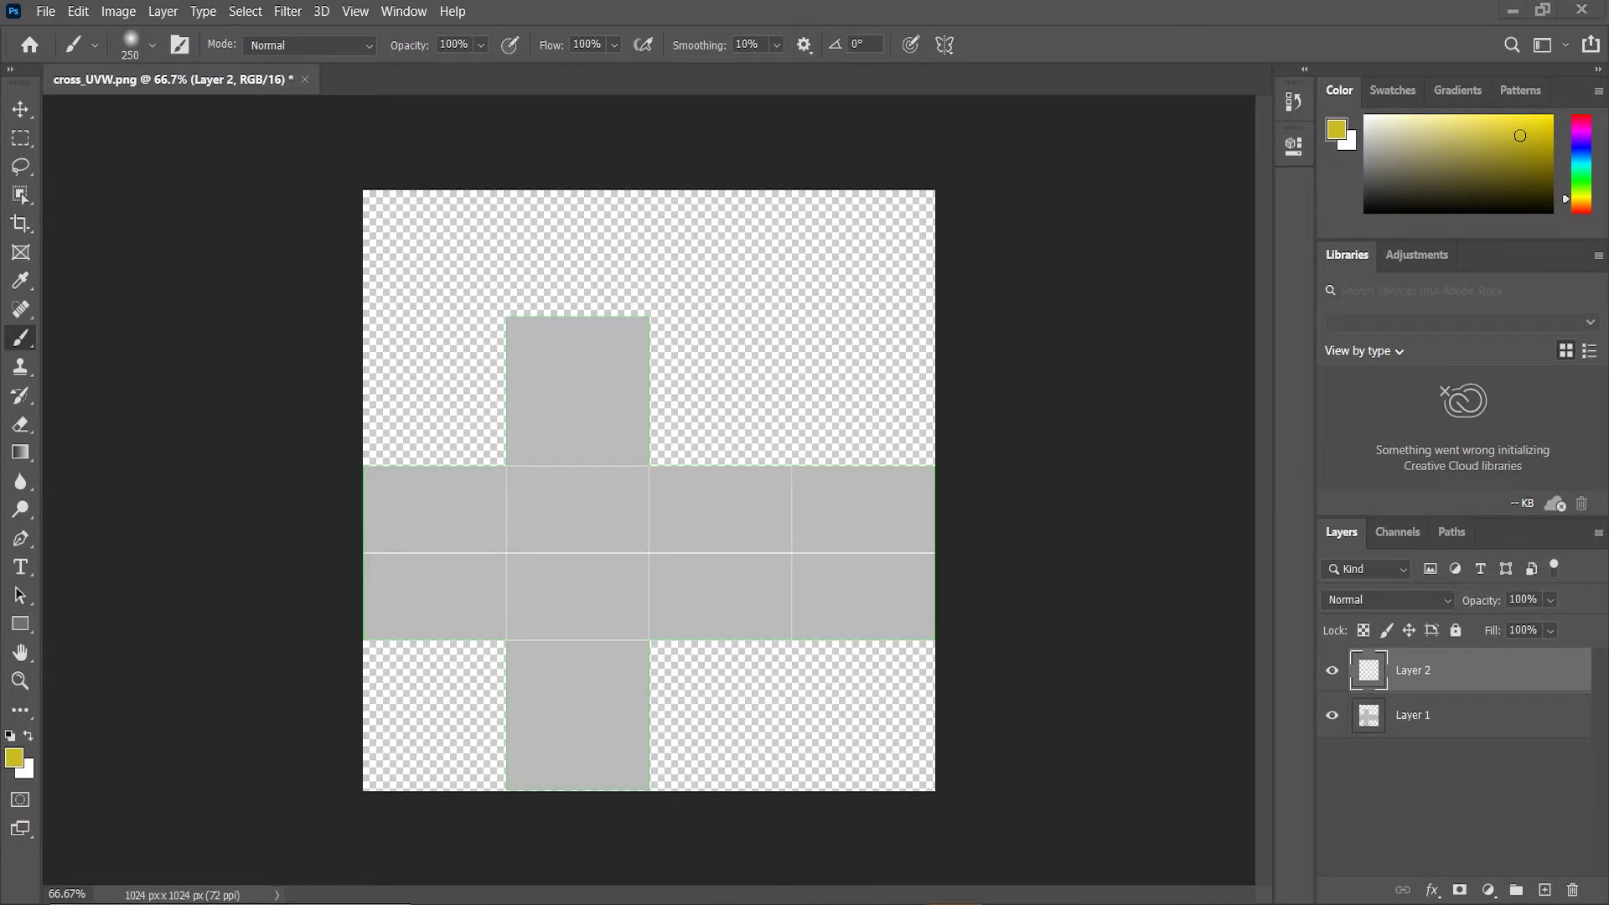
{"action": "key", "text": "alt+Tab"}
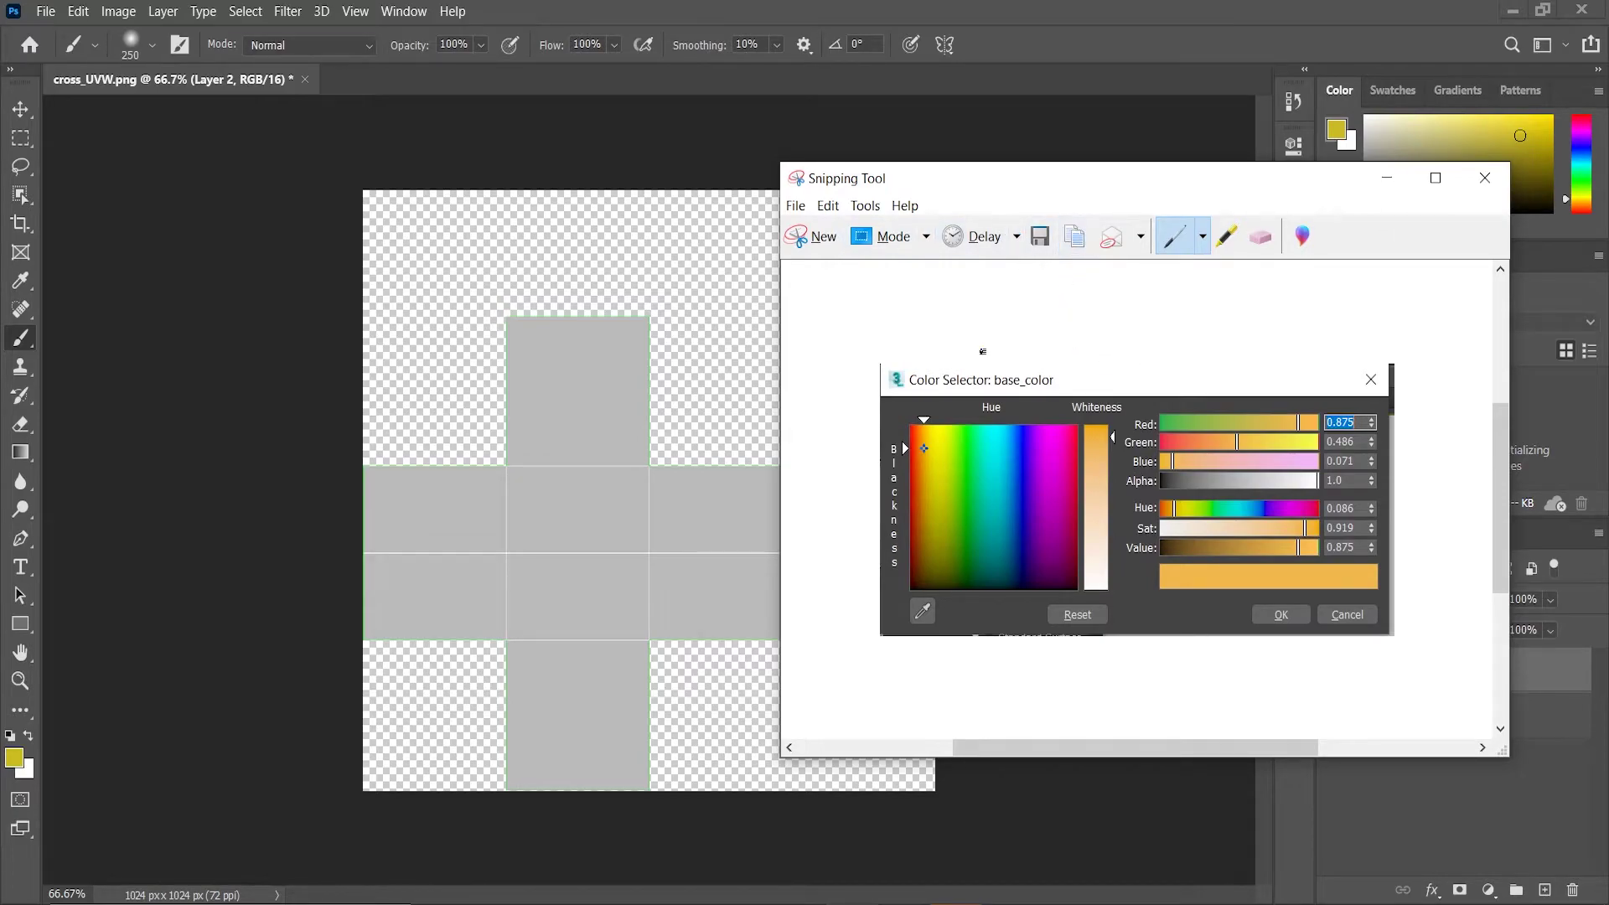
{"action": "left_click", "coordinate": [1387, 177]}
{"action": "key", "text": "ctrl+v"}
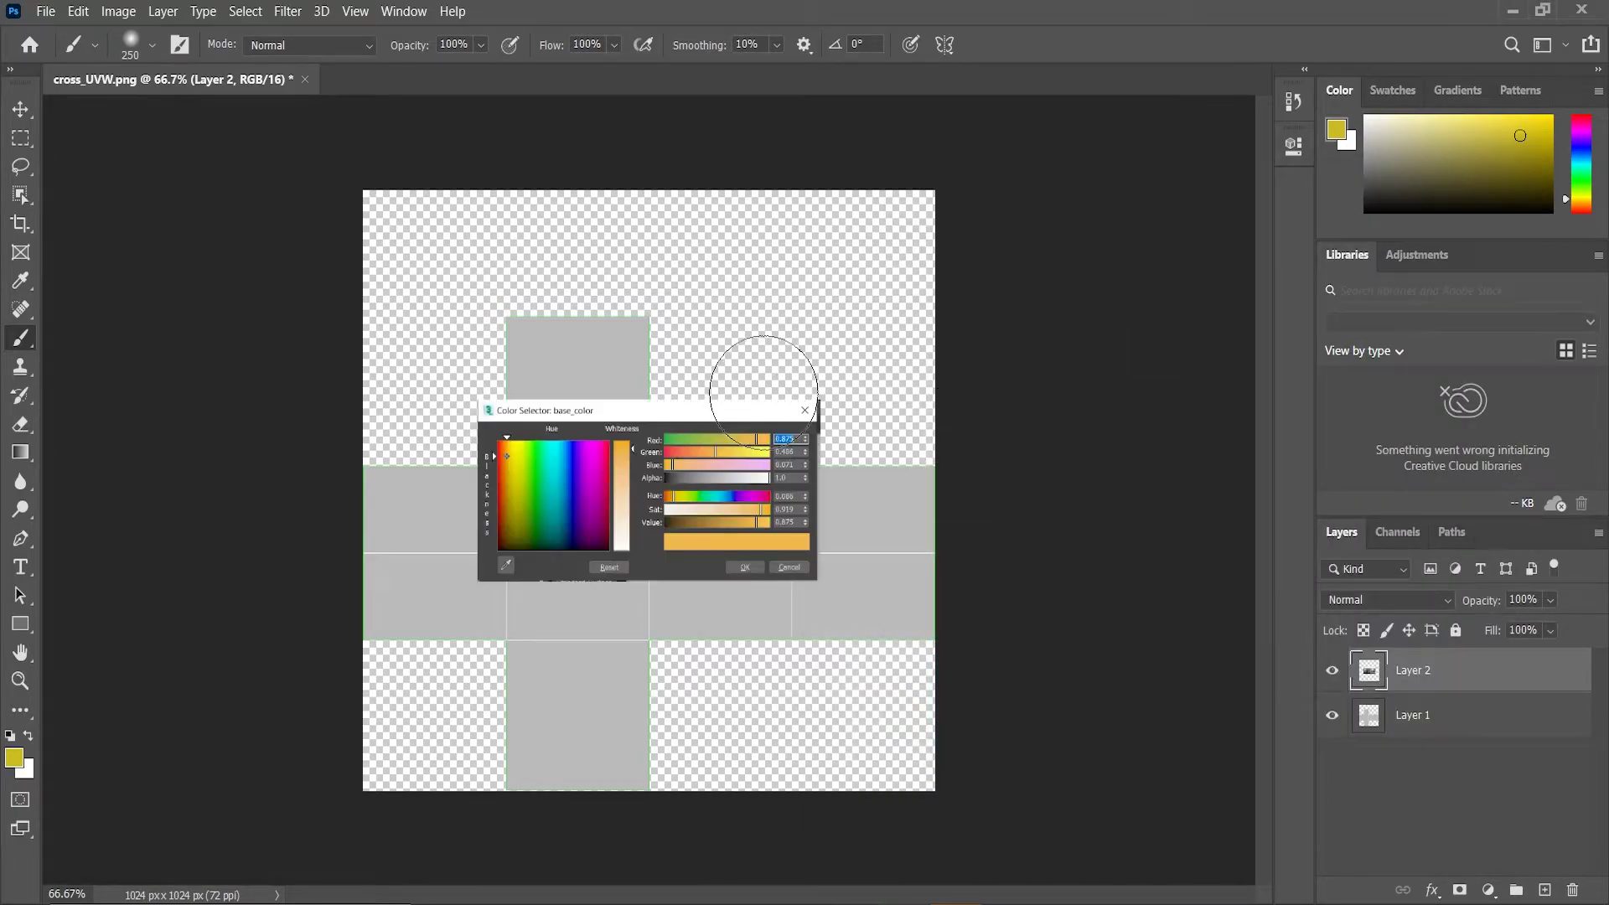
- Sample the gold swatch in the pasted capture as the foreground colour and delete the capture's layer
{"action": "left_click", "coordinate": [20, 285]}
{"action": "left_click", "coordinate": [724, 541]}
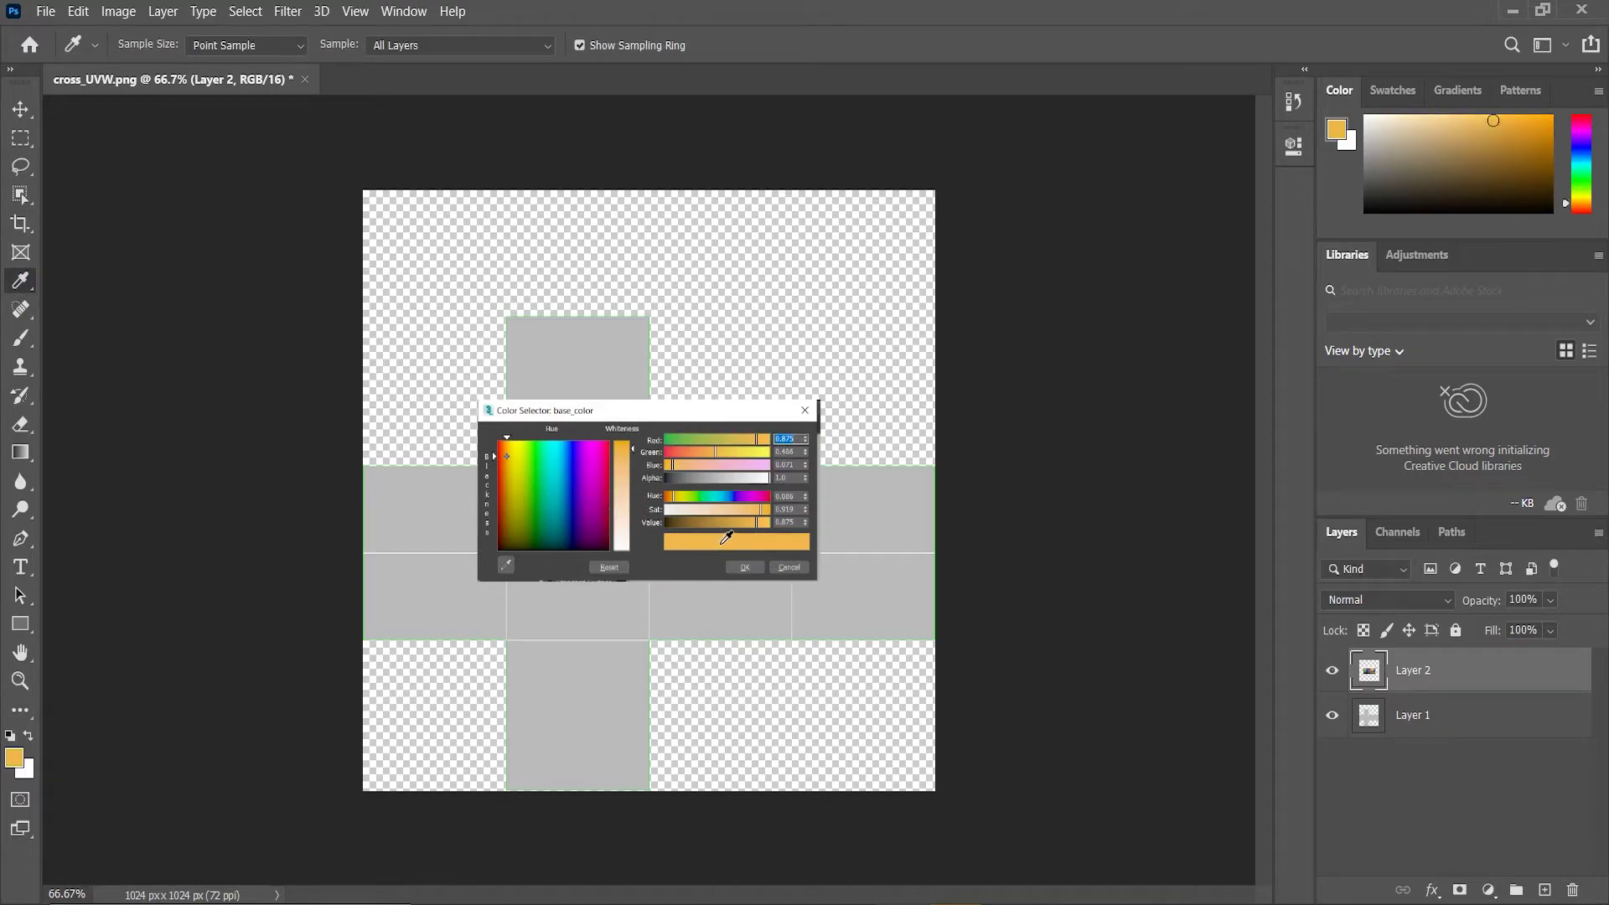
{"action": "left_click_drag", "start_coordinate": [1542, 687], "coordinate": [1575, 891]}
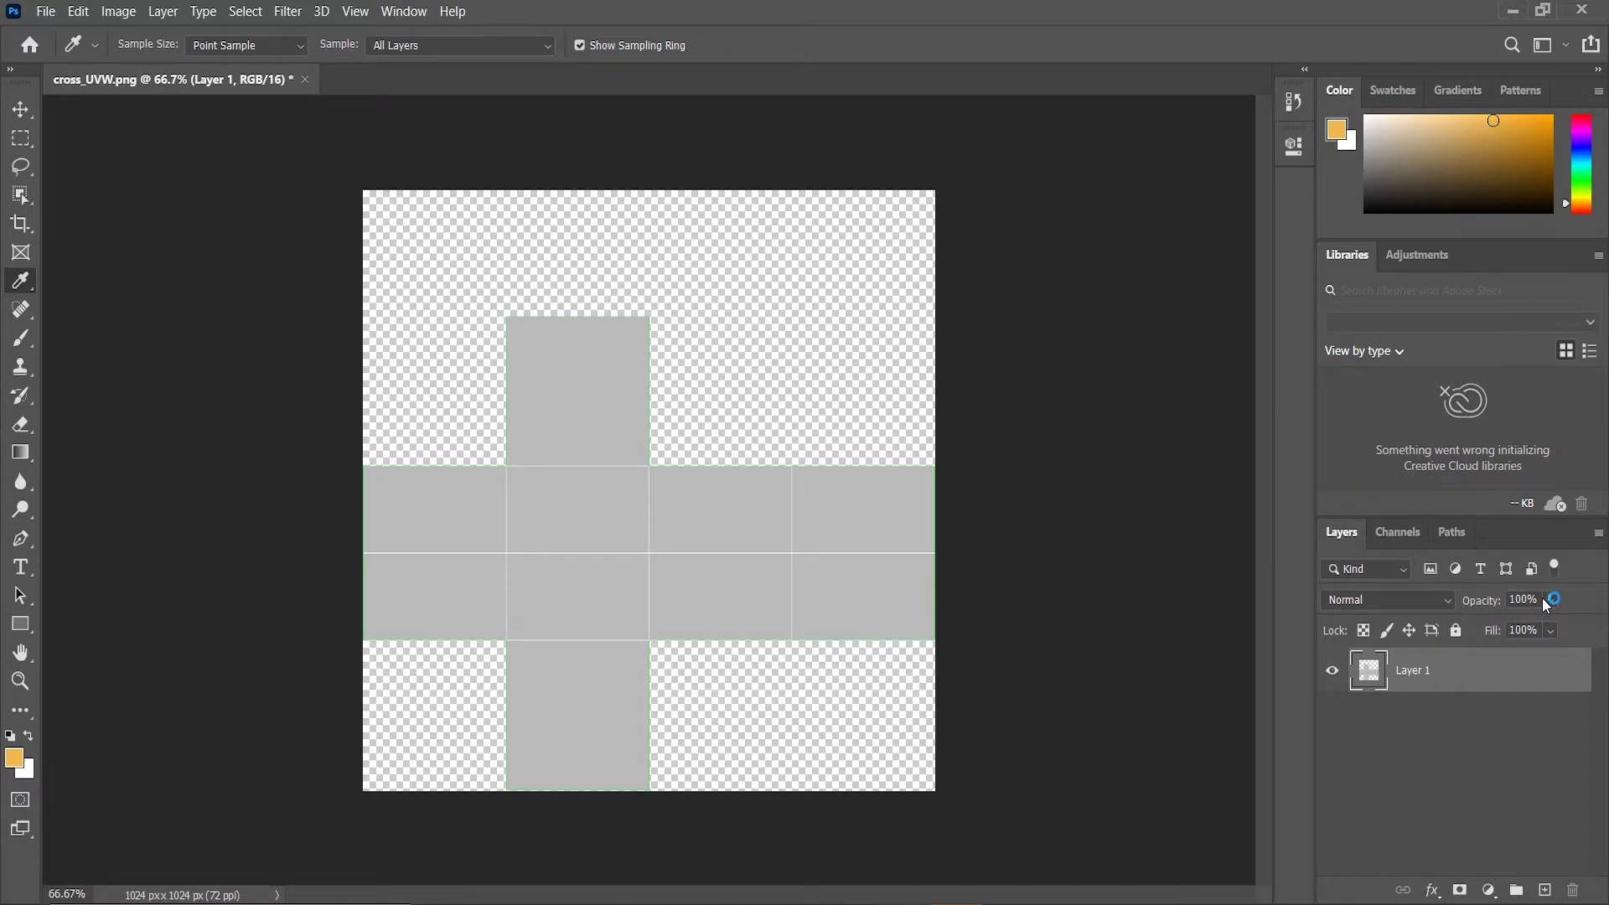
- Add a new layer above the template, select the cross shape, and expand the selection by 5 pixels
{"action": "left_click", "coordinate": [1545, 890]}
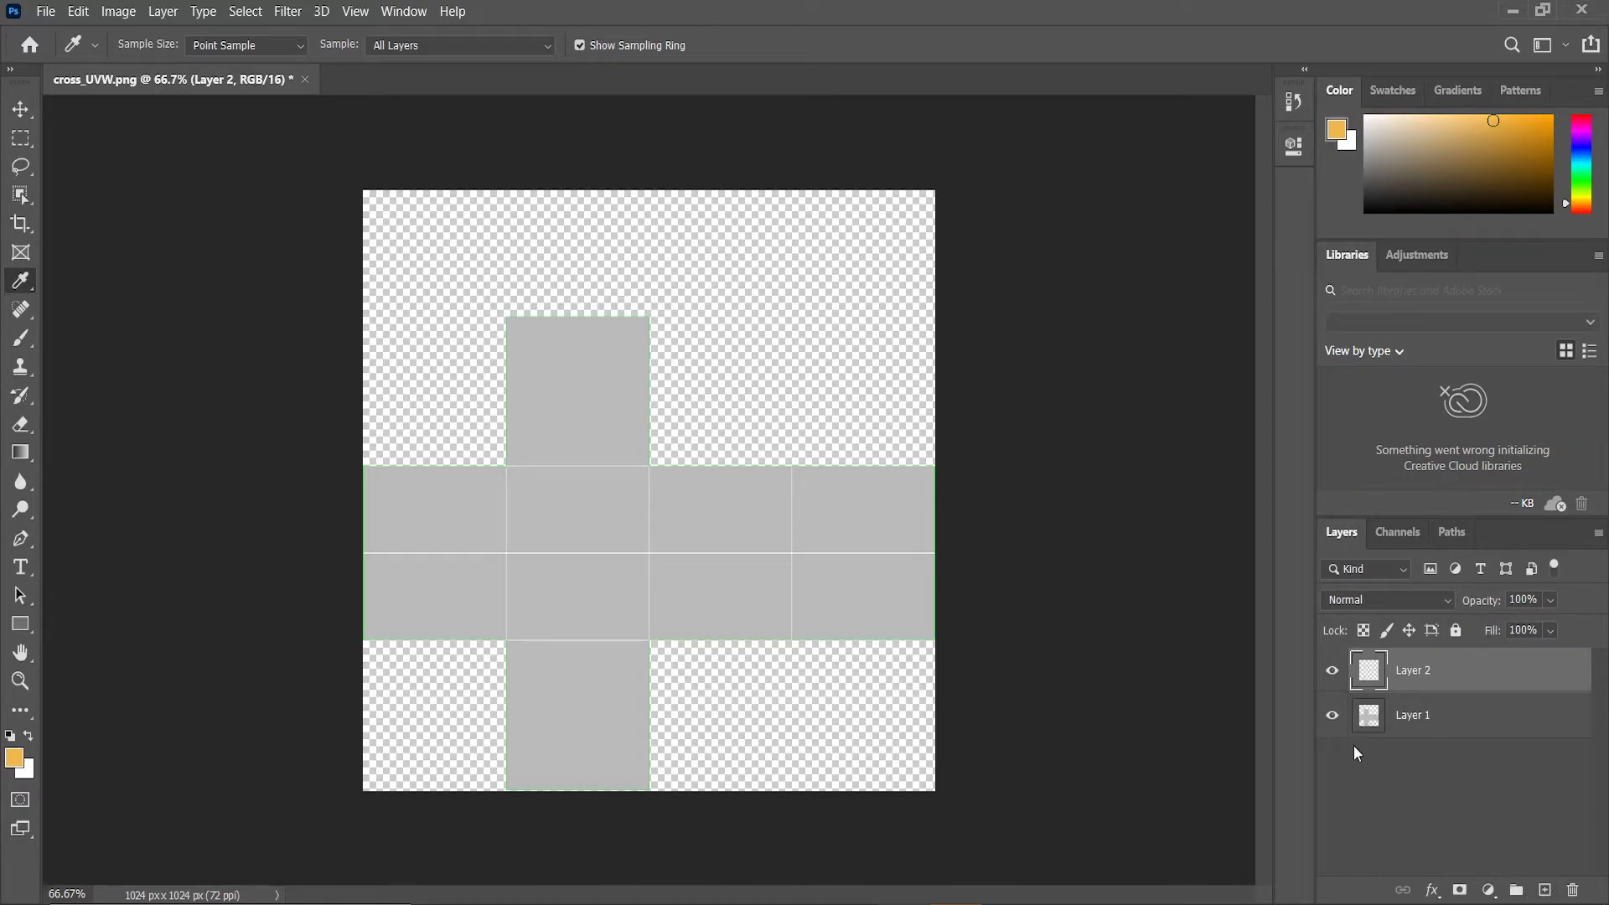
{"action": "left_click", "coordinate": [21, 338]}
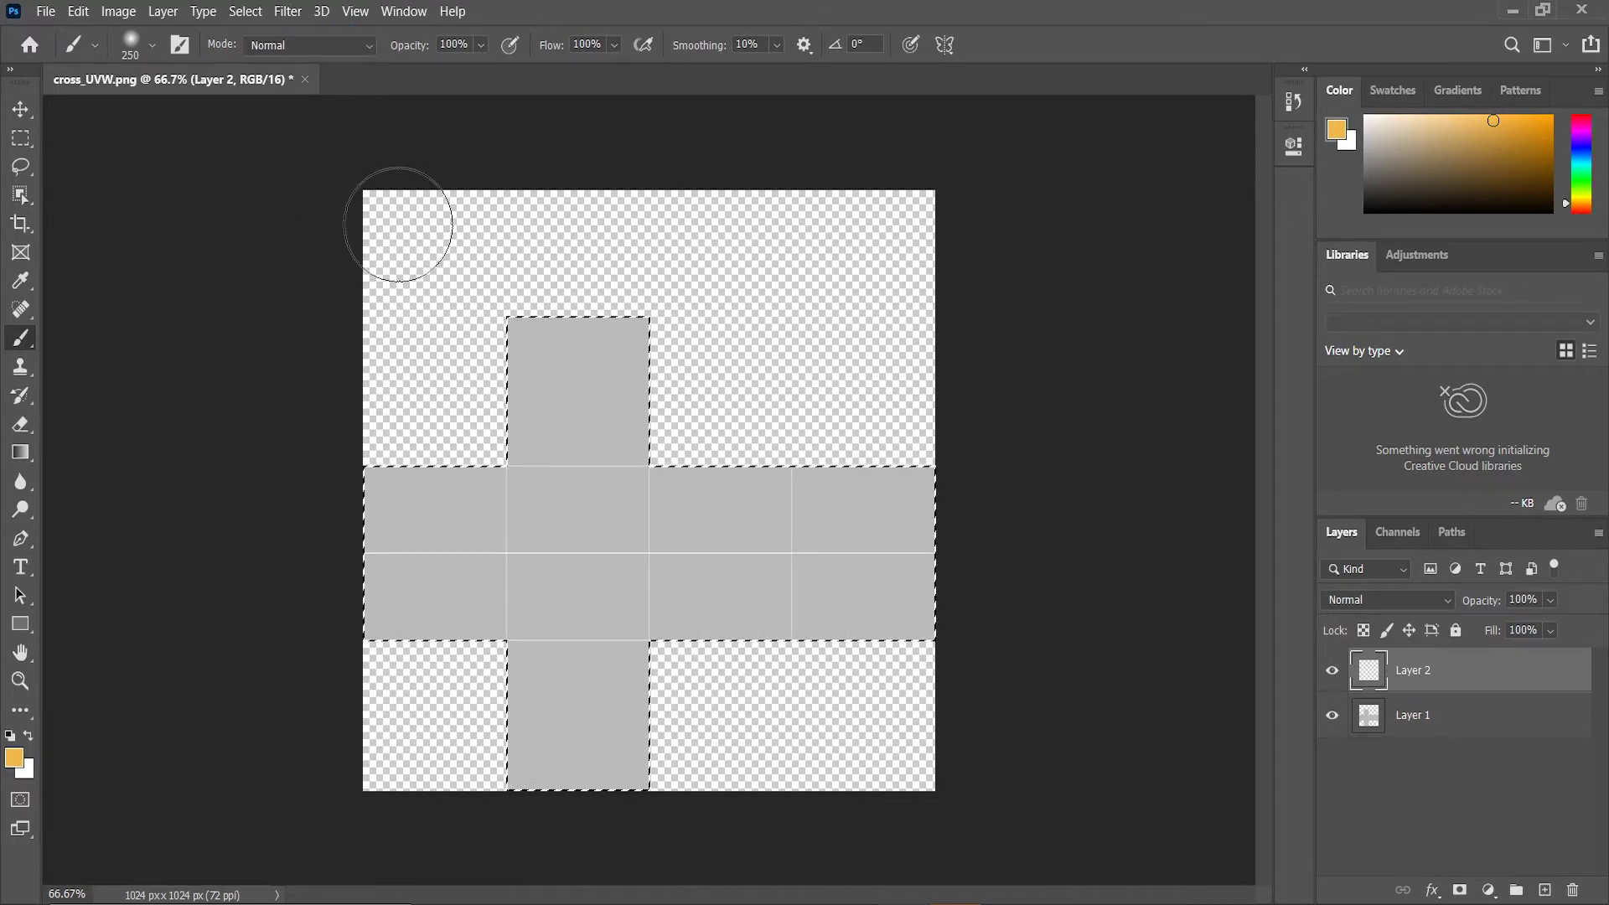
{"action": "left_click", "coordinate": [246, 13]}
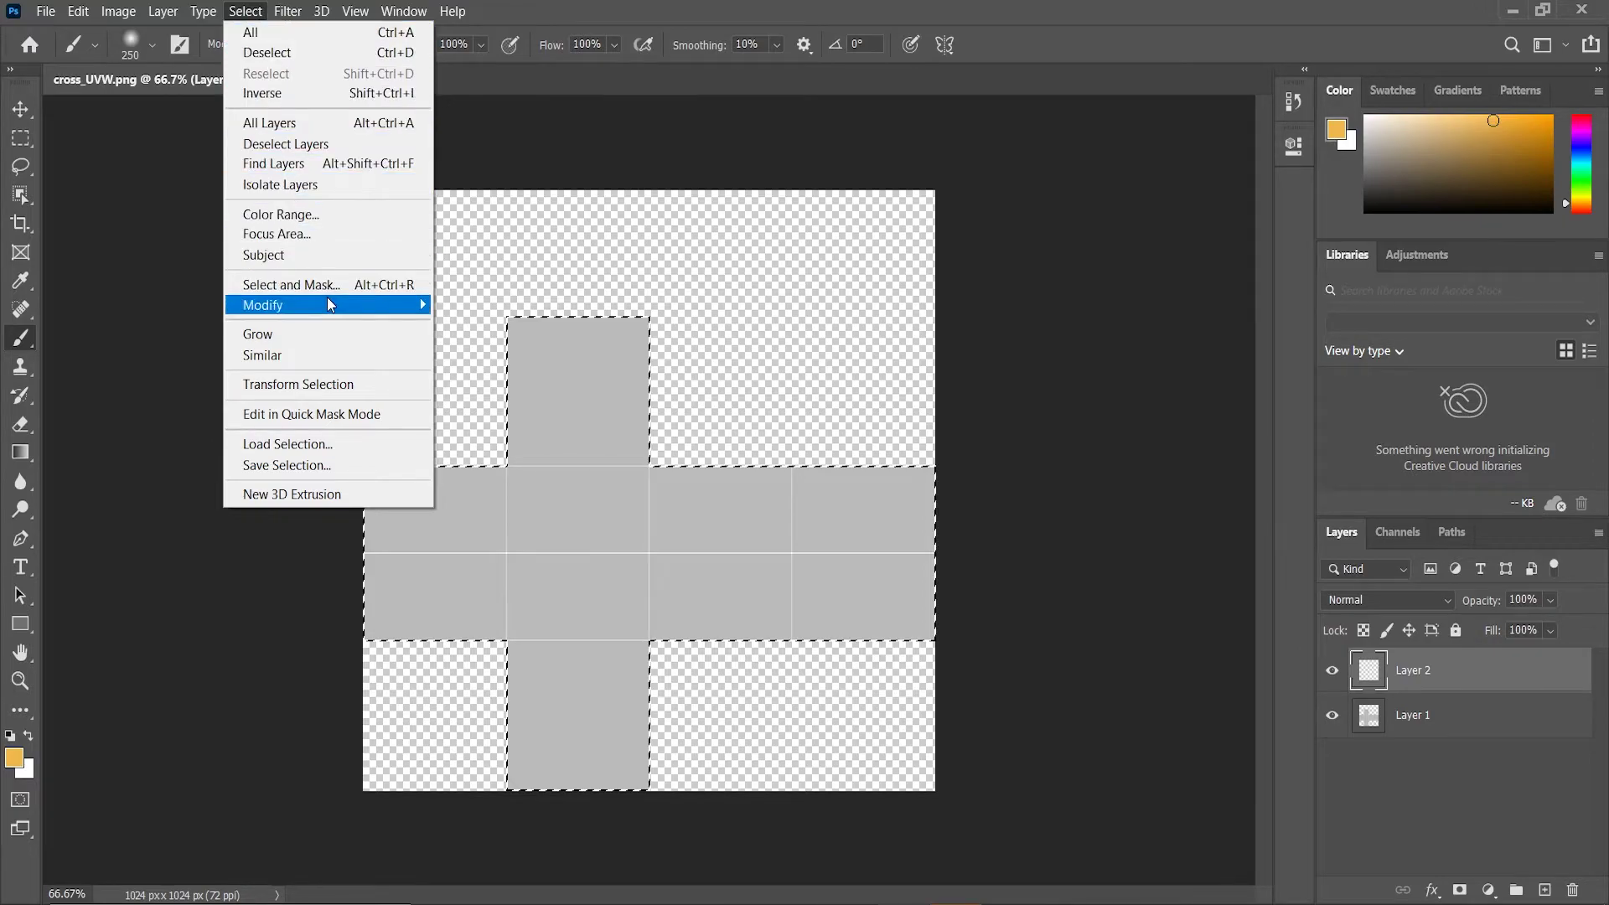
{"action": "mouse_move", "coordinate": [327, 300]}
{"action": "left_click", "coordinate": [506, 345]}
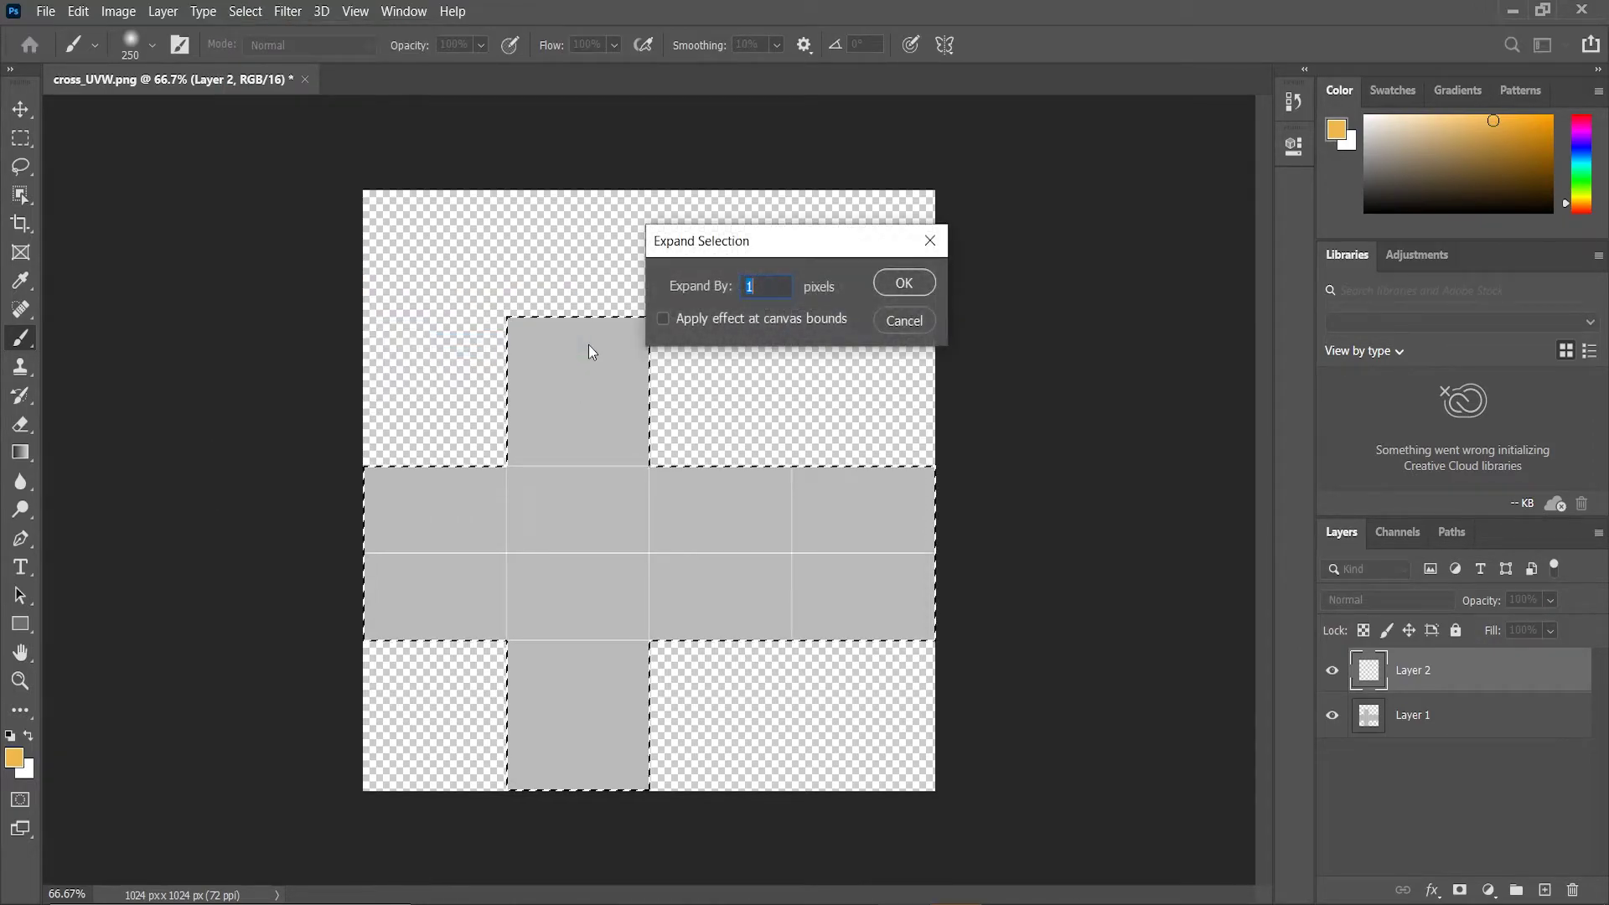
{"action": "type", "text": "5"}
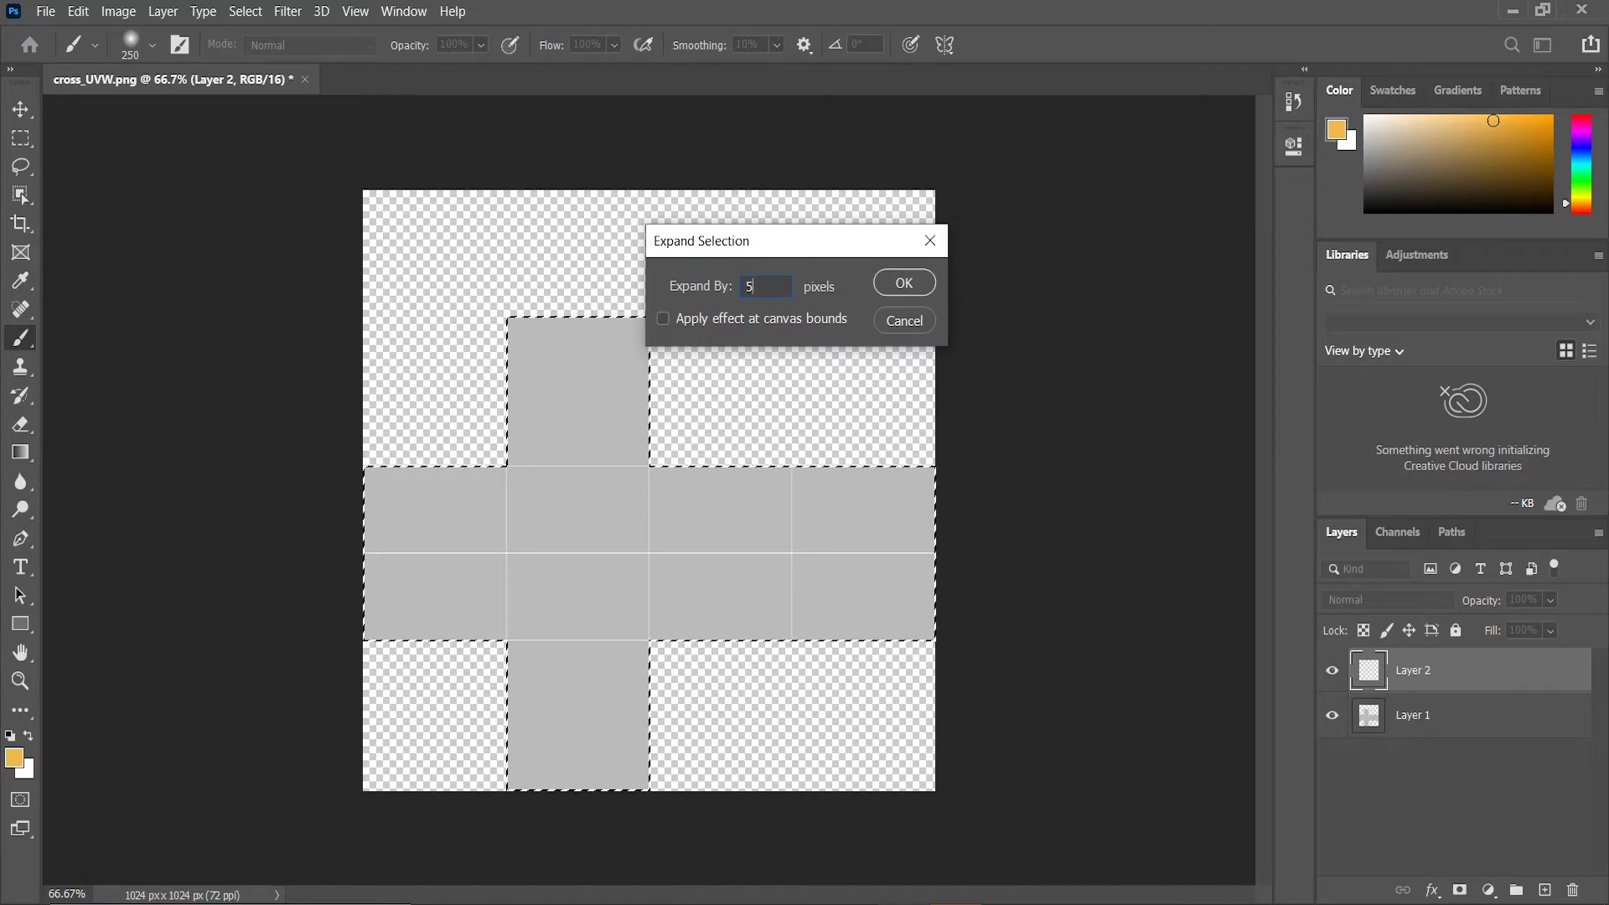
{"action": "left_click", "coordinate": [904, 283]}
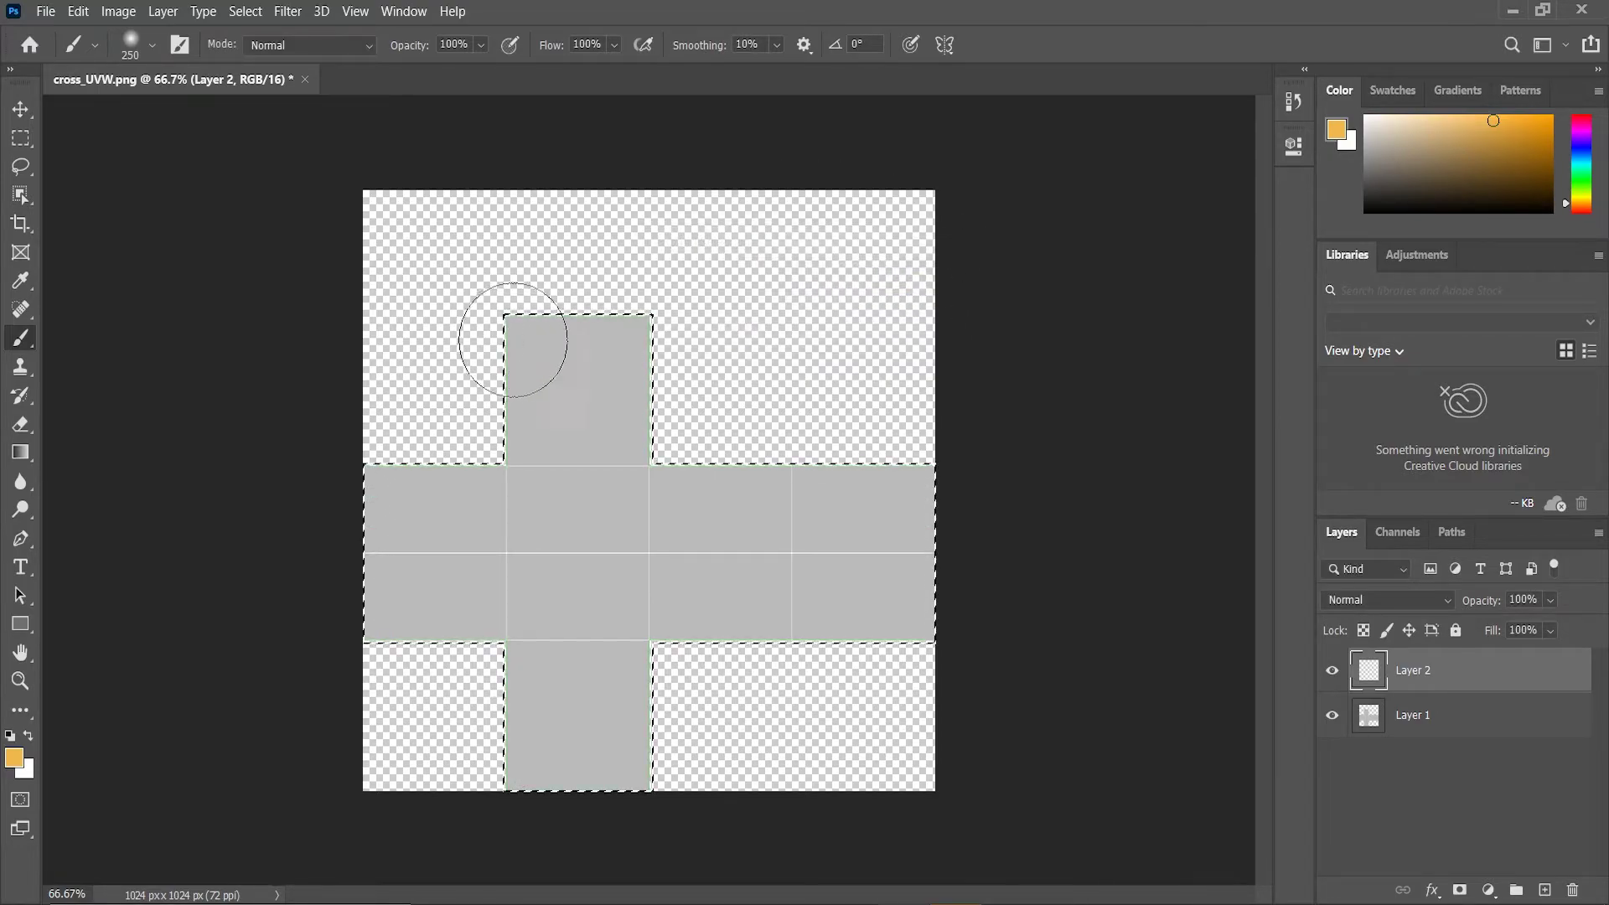
- Paint the whole cross selection with the sampled gold on Layer 2, and clear the selection
{"action": "mouse_move", "coordinate": [510, 349]}
{"action": "left_mouse_down"}
{"action": "mouse_move", "coordinate": [471, 356]}
{"action": "mouse_move", "coordinate": [408, 447]}
{"action": "mouse_move", "coordinate": [320, 460]}
{"action": "mouse_move", "coordinate": [373, 514]}
{"action": "mouse_move", "coordinate": [695, 526]}
{"action": "left_mouse_up"}
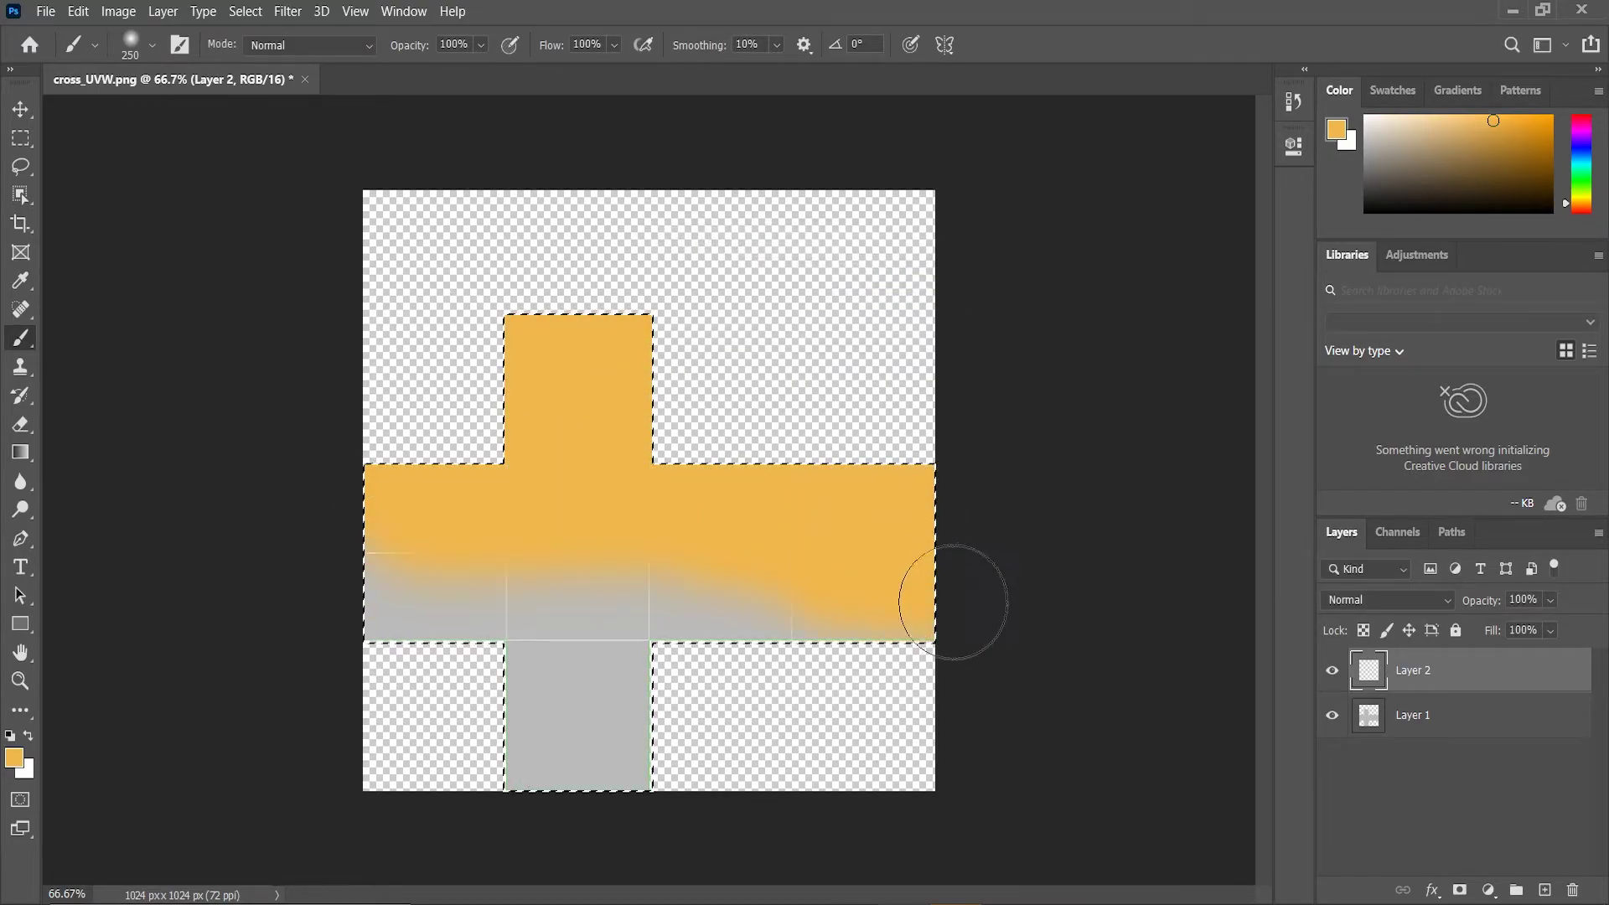
{"action": "mouse_move", "coordinate": [953, 602]}
{"action": "left_mouse_down"}
{"action": "mouse_move", "coordinate": [253, 628]}
{"action": "mouse_move", "coordinate": [557, 614]}
{"action": "mouse_move", "coordinate": [514, 703]}
{"action": "left_mouse_up"}
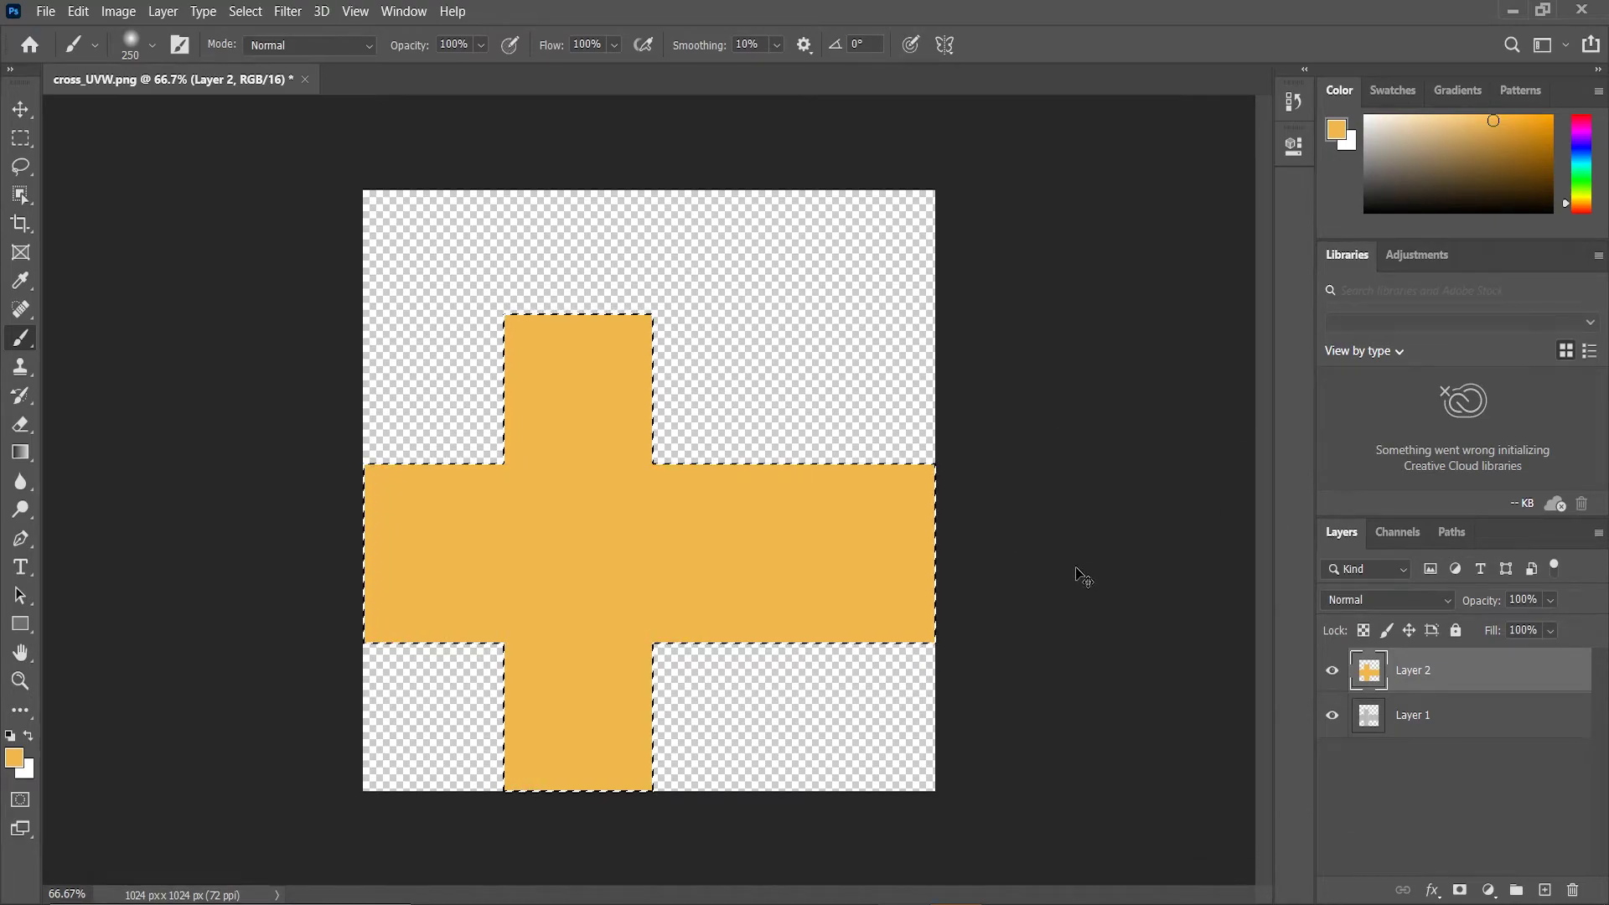
{"action": "key", "text": "ctrl+d"}
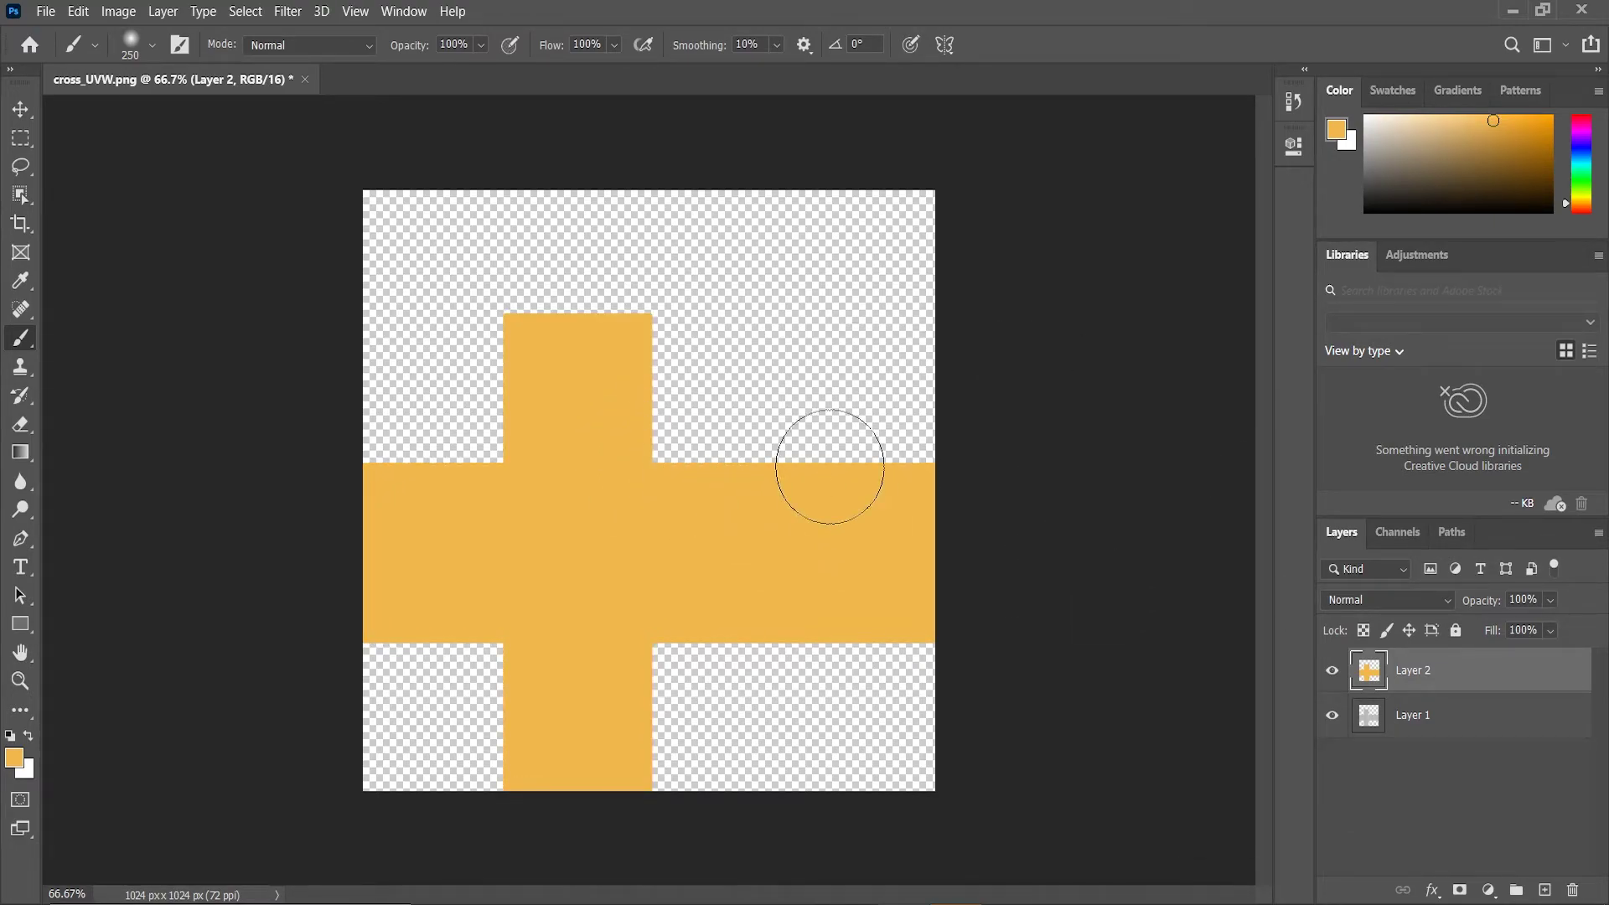
- Place the polished-ruby image from the Desktop as an embedded layer
{"action": "left_click", "coordinate": [47, 12]}
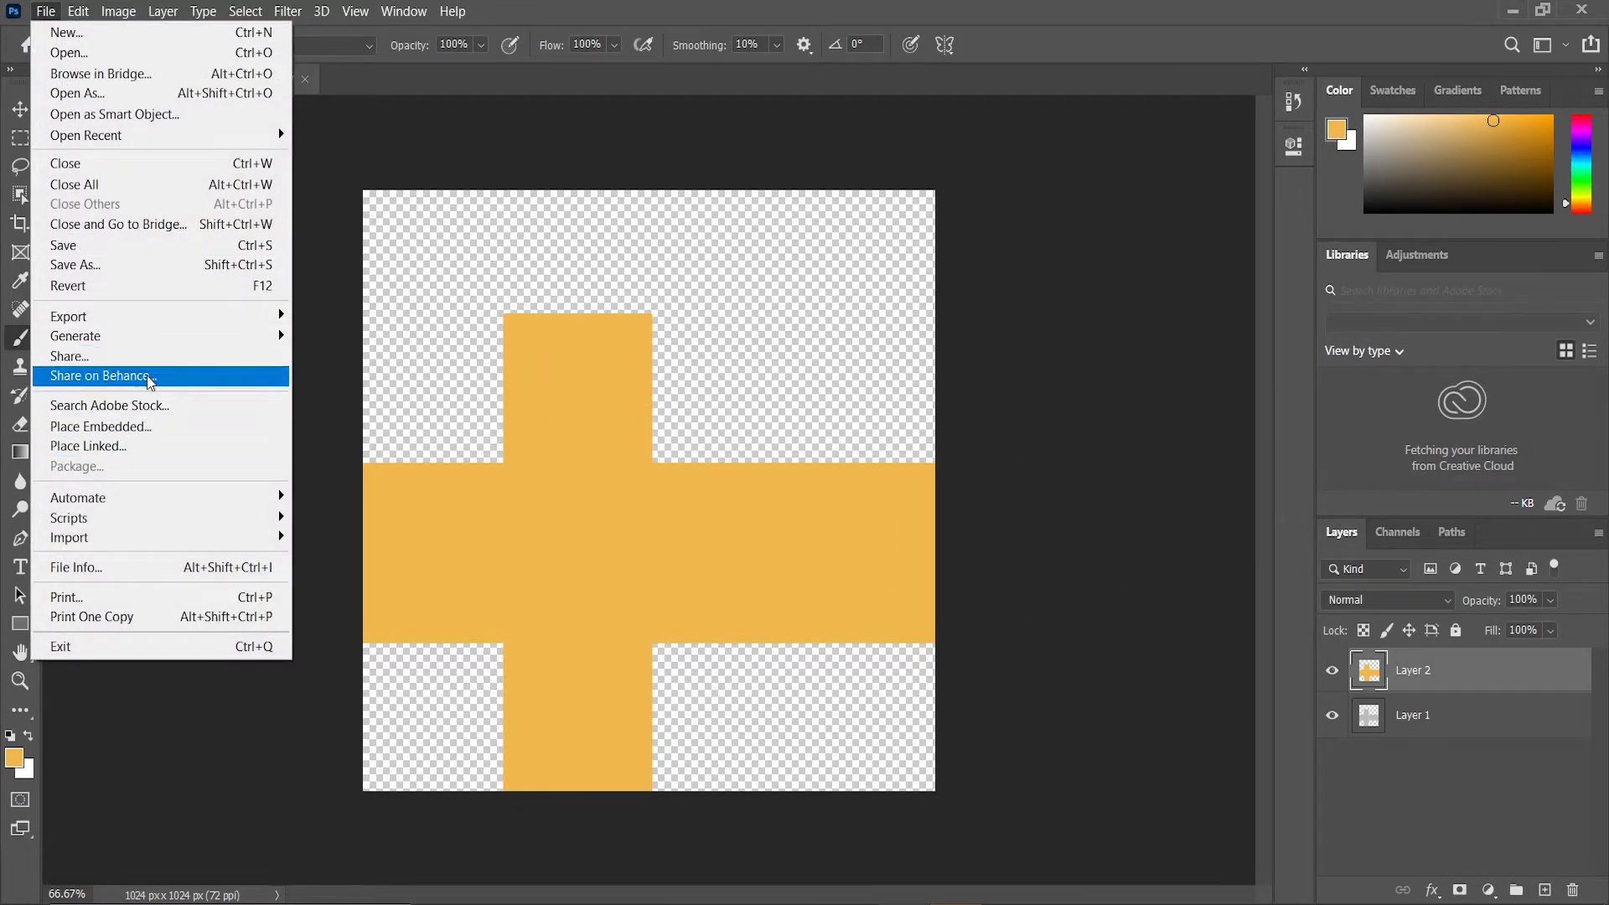
{"action": "left_click", "coordinate": [117, 426]}
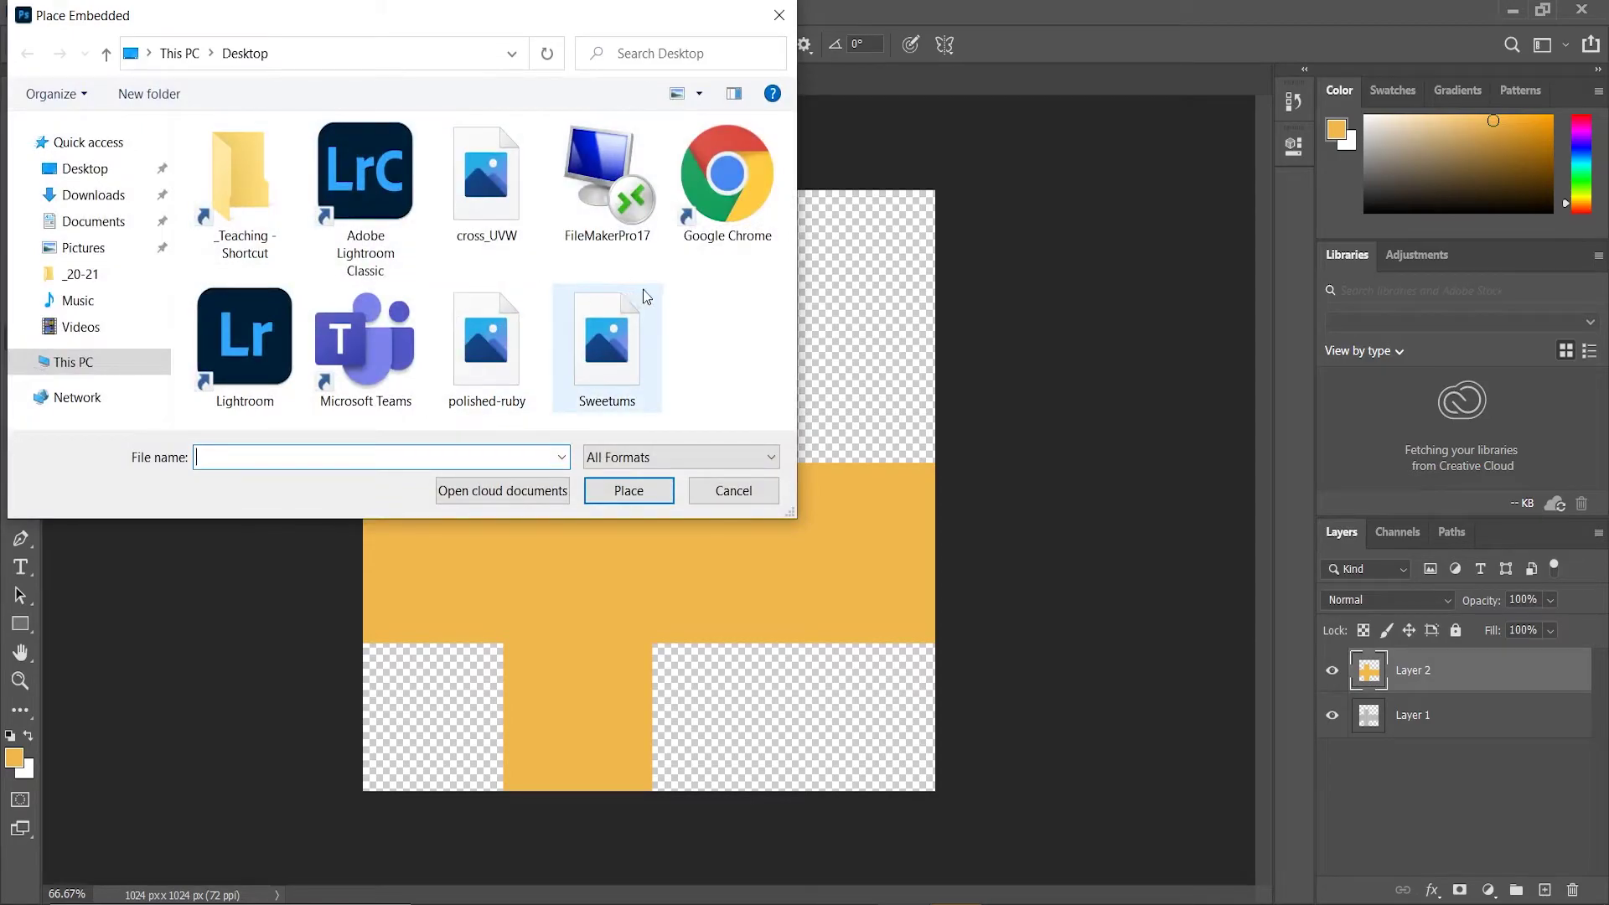
{"action": "left_click", "coordinate": [513, 369]}
{"action": "left_click", "coordinate": [638, 492]}
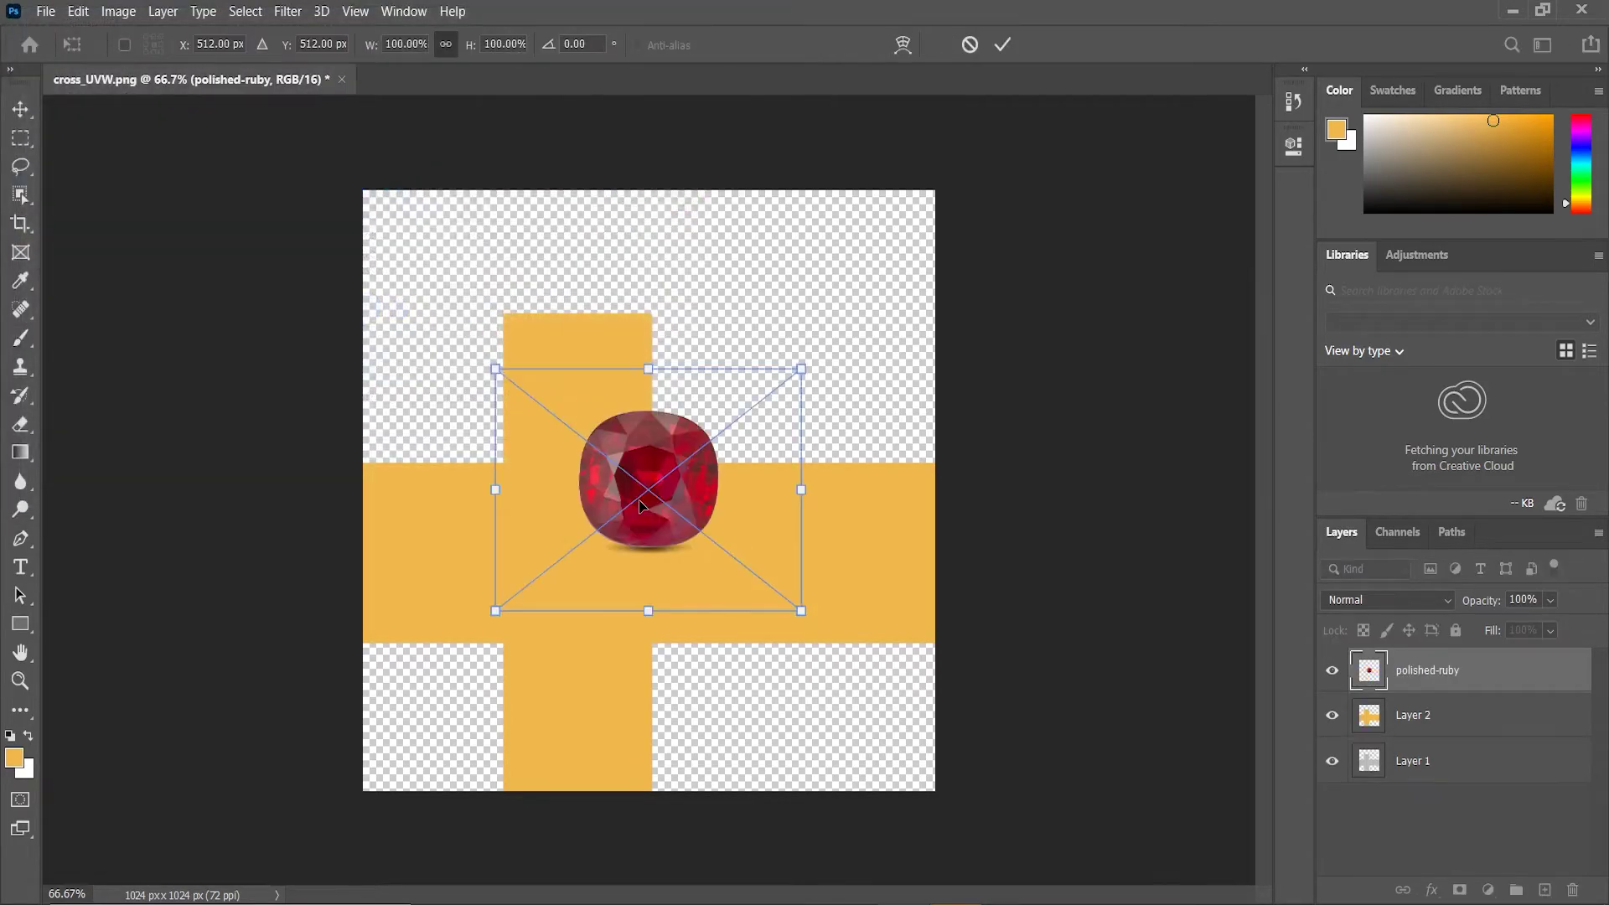
- Move the placed ruby onto the cross's left arm at about X 182 px, Y 619 px, and rotate it 90 degrees
{"action": "left_click_drag", "start_coordinate": [675, 466], "coordinate": [490, 529]}
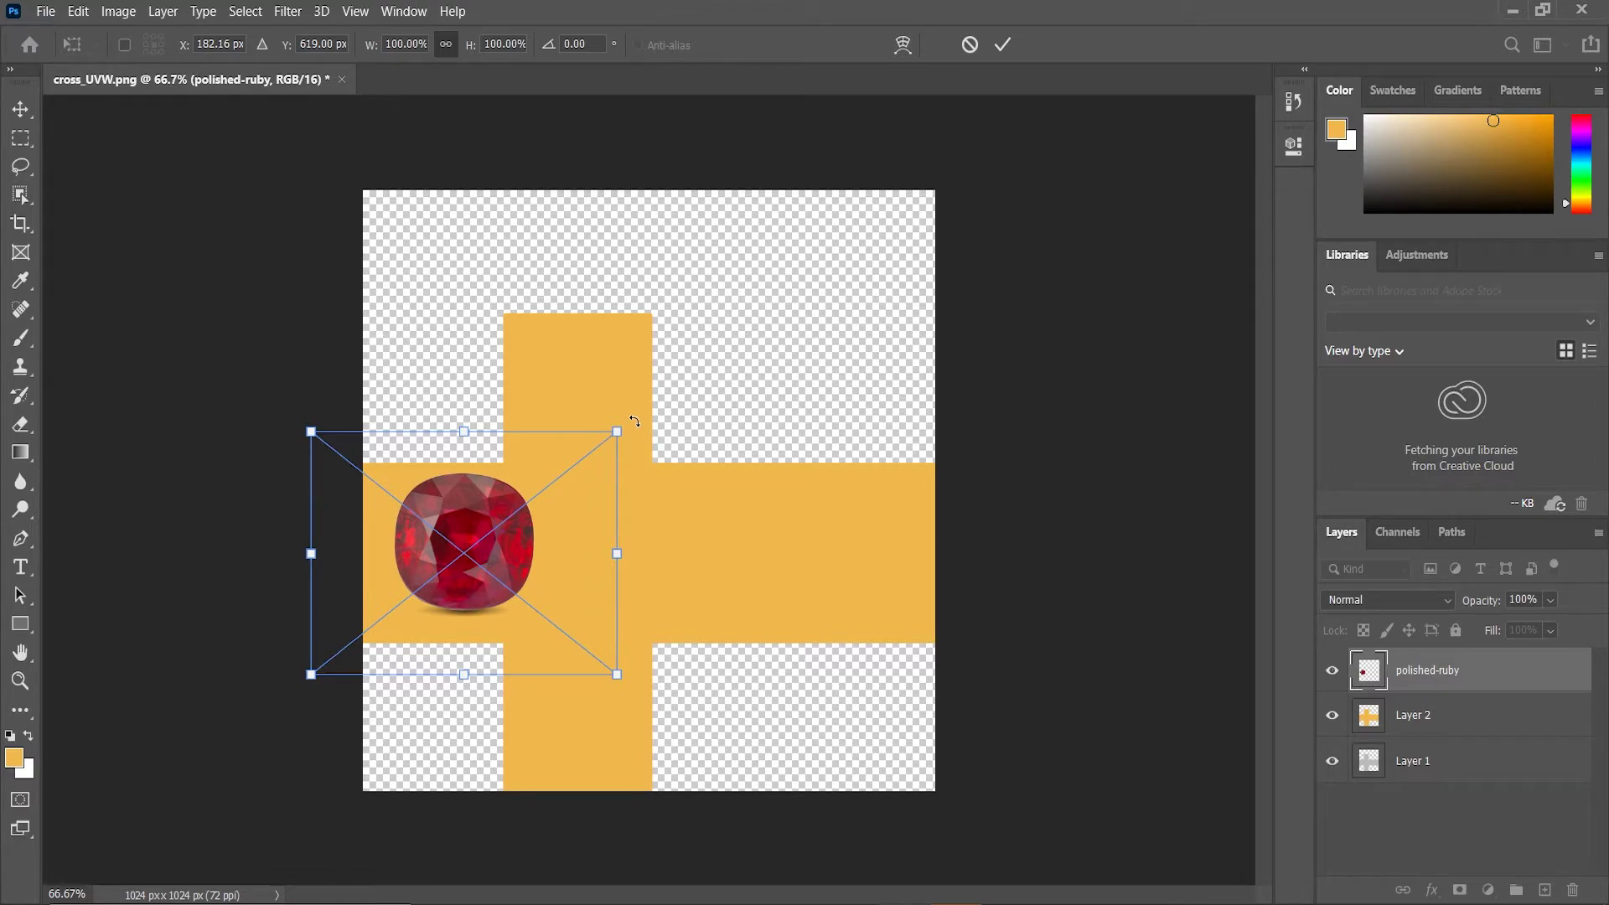
{"action": "left_click_drag", "start_coordinate": [634, 421], "coordinate": [546, 665]}
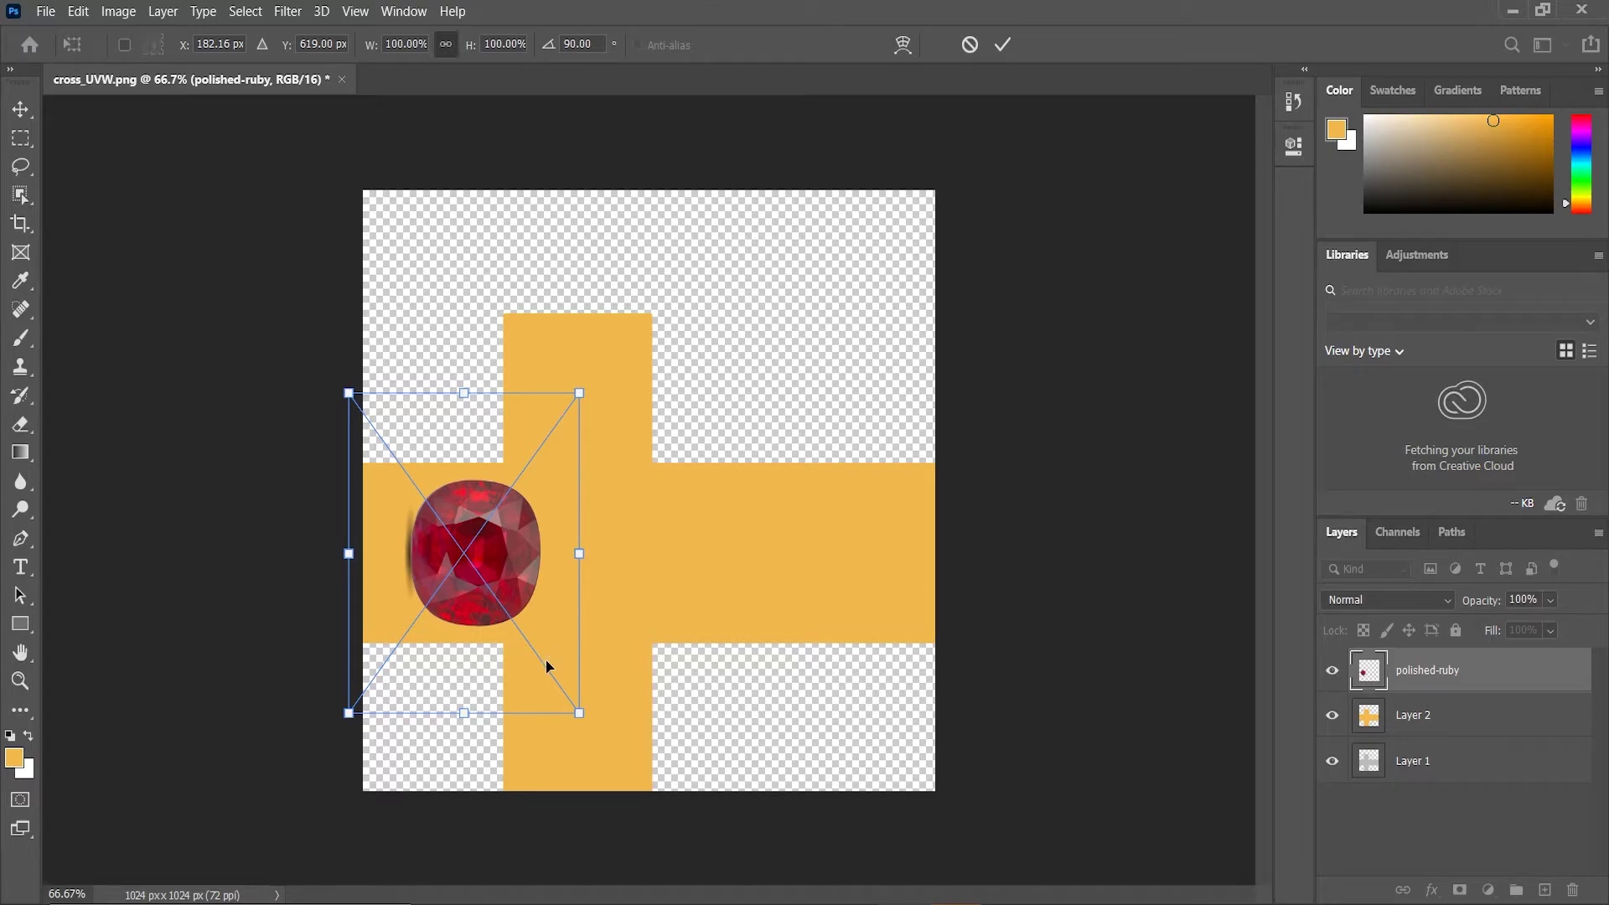
{"action": "left_click", "coordinate": [1009, 51]}
{"action": "key", "text": "b"}
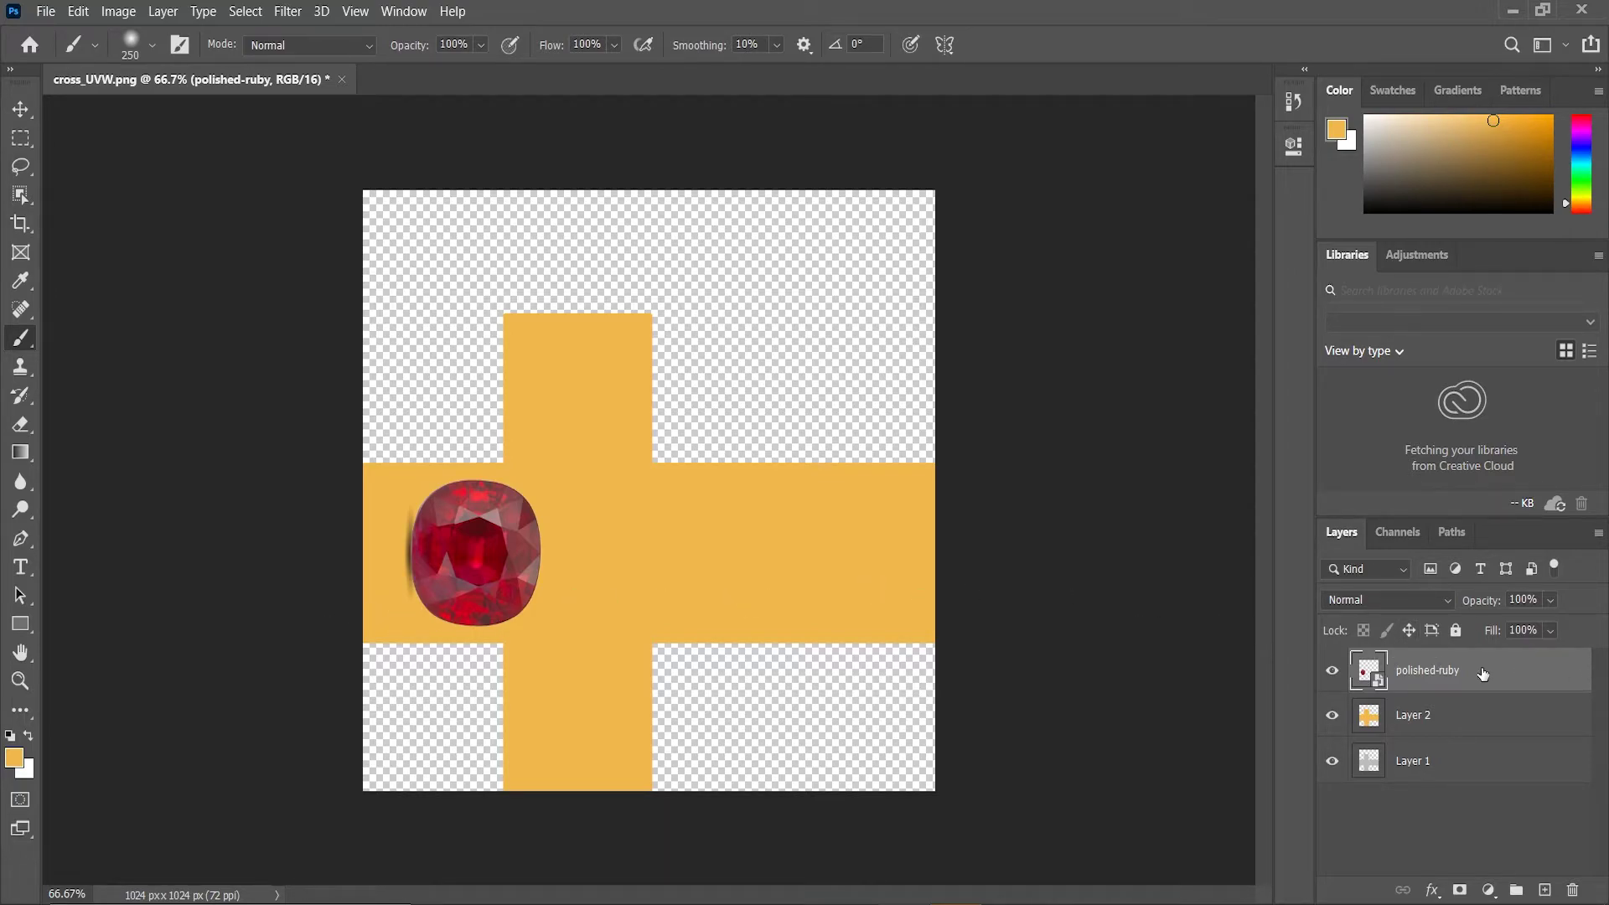
- Rasterize the polished-ruby layer and hide Layer 2 and Layer 1
{"action": "right_click", "coordinate": [1448, 675]}
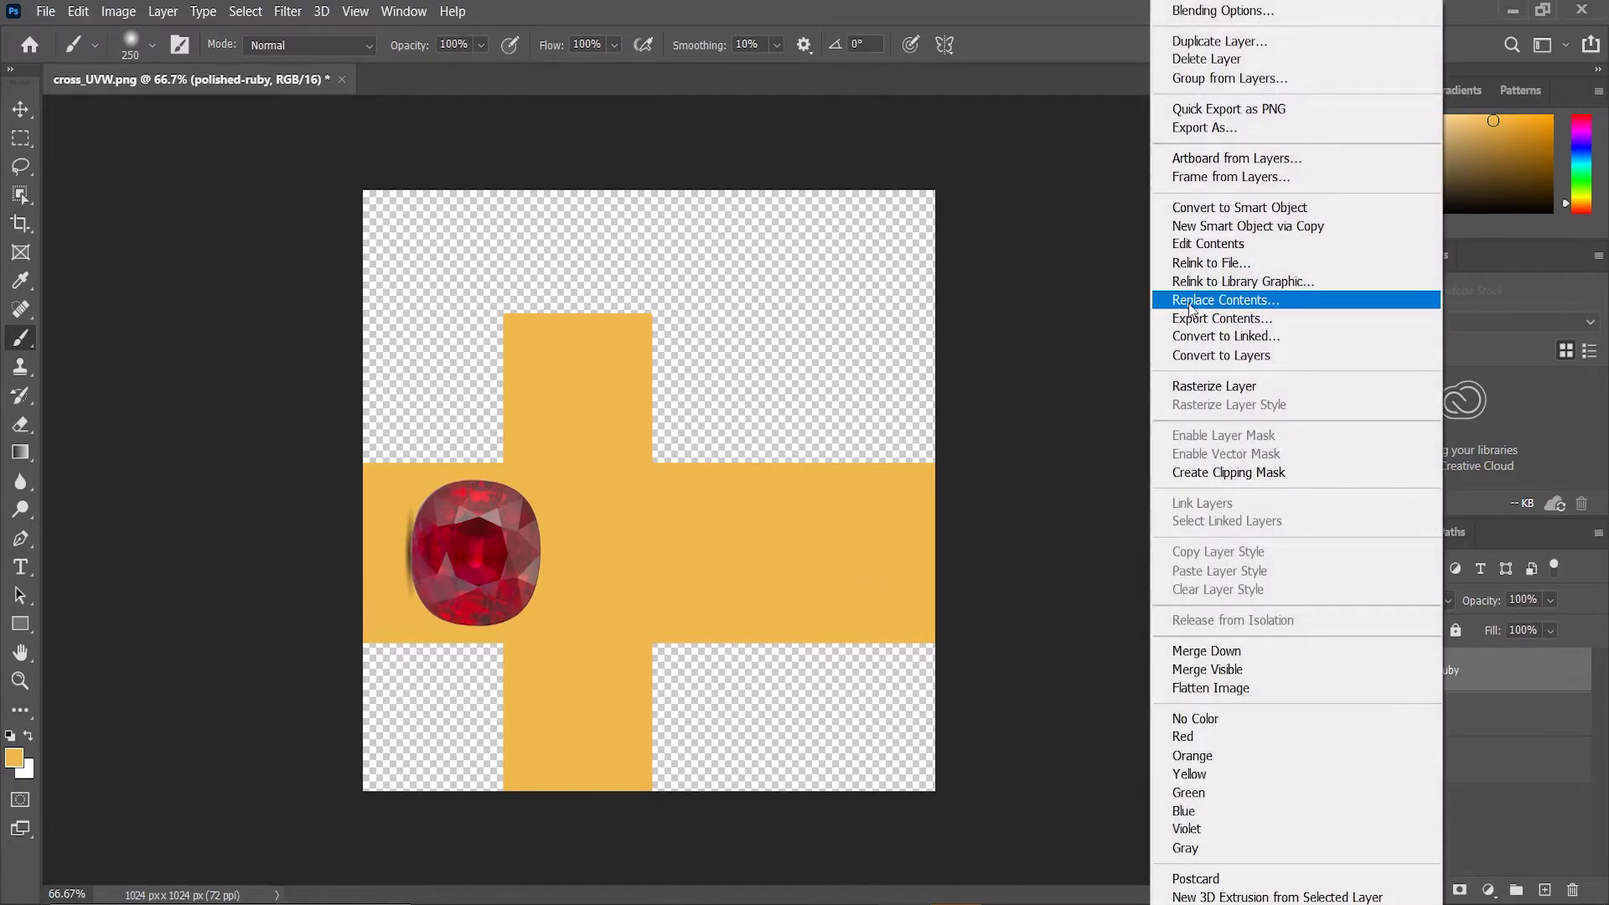
{"action": "left_click", "coordinate": [1239, 387]}
{"action": "scroll", "coordinate": [444, 555], "scroll_direction": "up", "scroll_amount": 5, "text": "alt"}
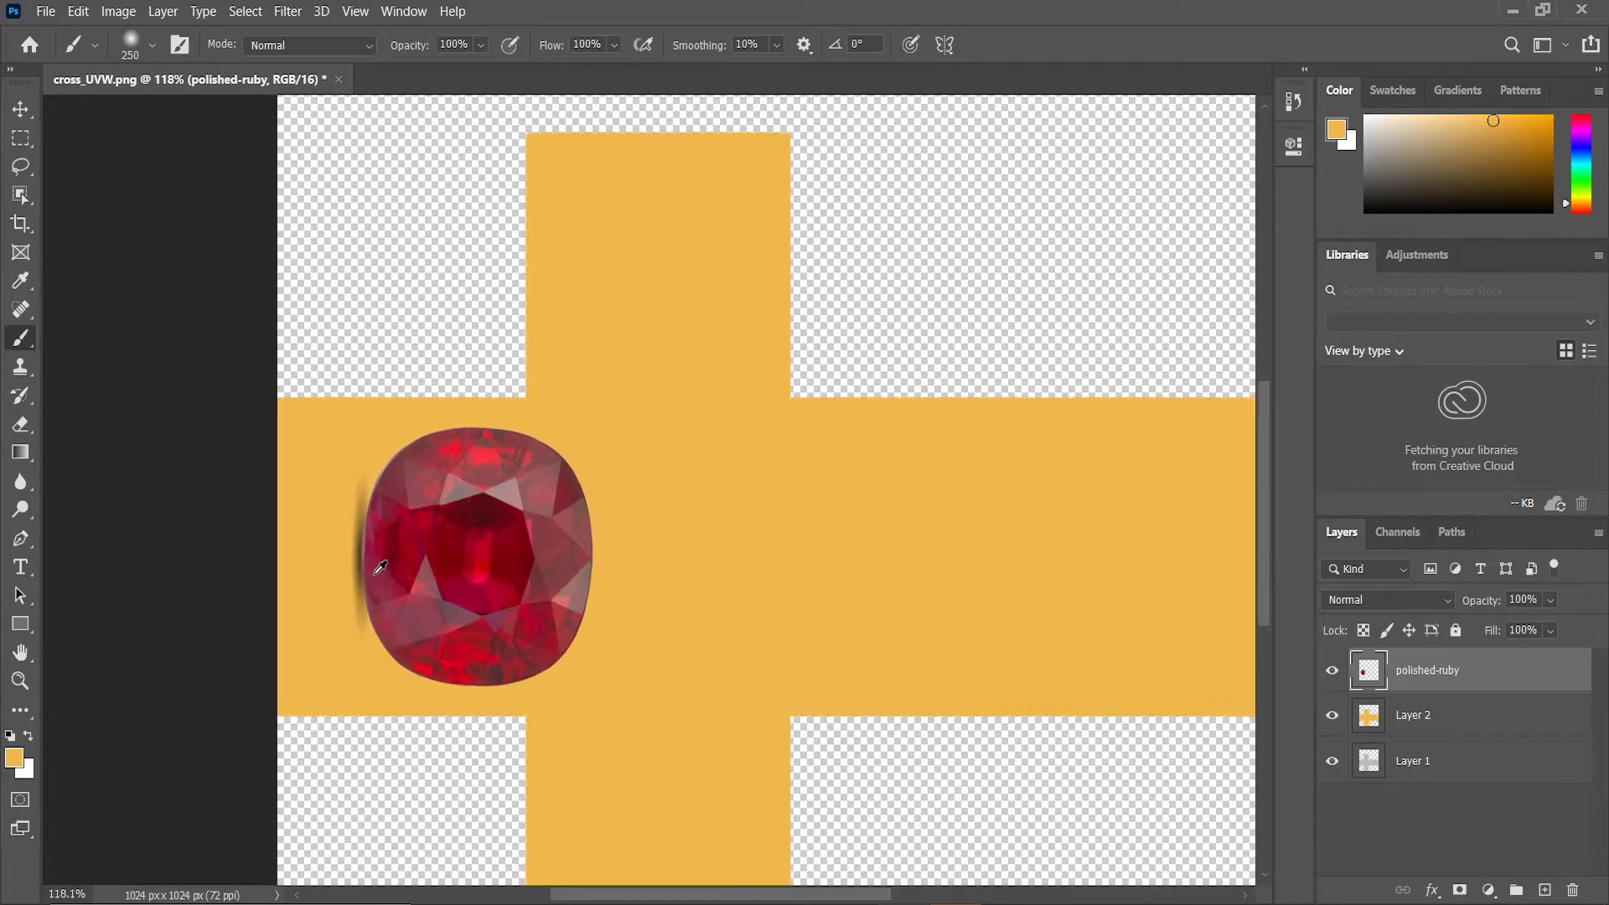
{"action": "left_click", "coordinate": [1331, 715]}
{"action": "left_click", "coordinate": [1331, 761]}
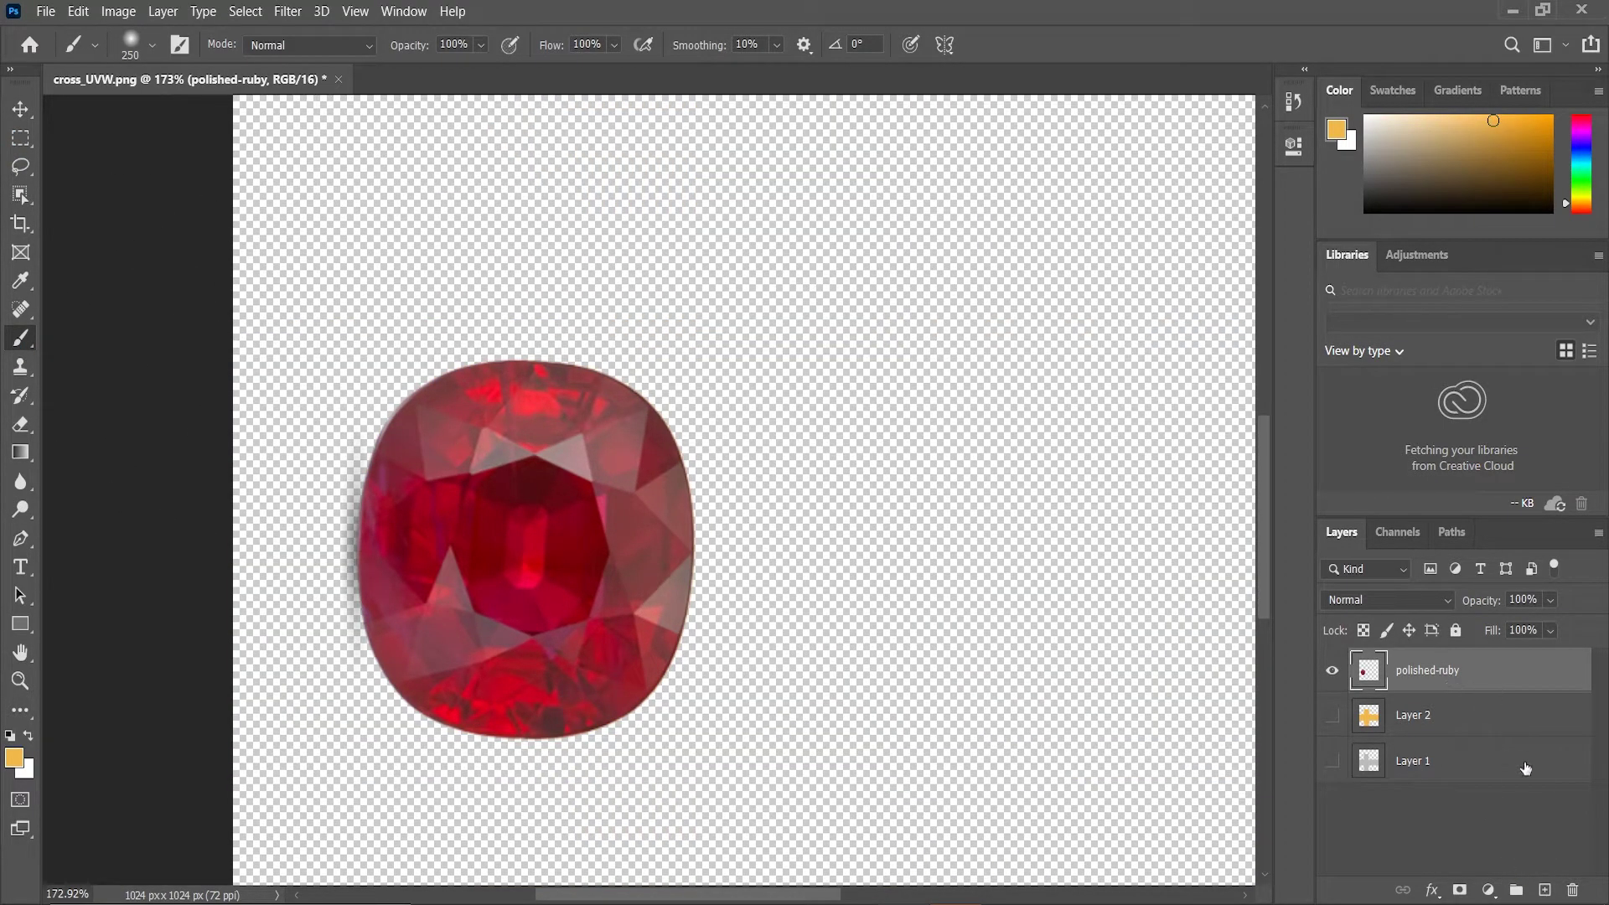
- Add a new layer beneath the polished-ruby layer and fill it with white using the Paint Bucket
{"action": "left_click", "coordinate": [1544, 890]}
{"action": "left_click_drag", "start_coordinate": [1492, 671], "coordinate": [1500, 737]}
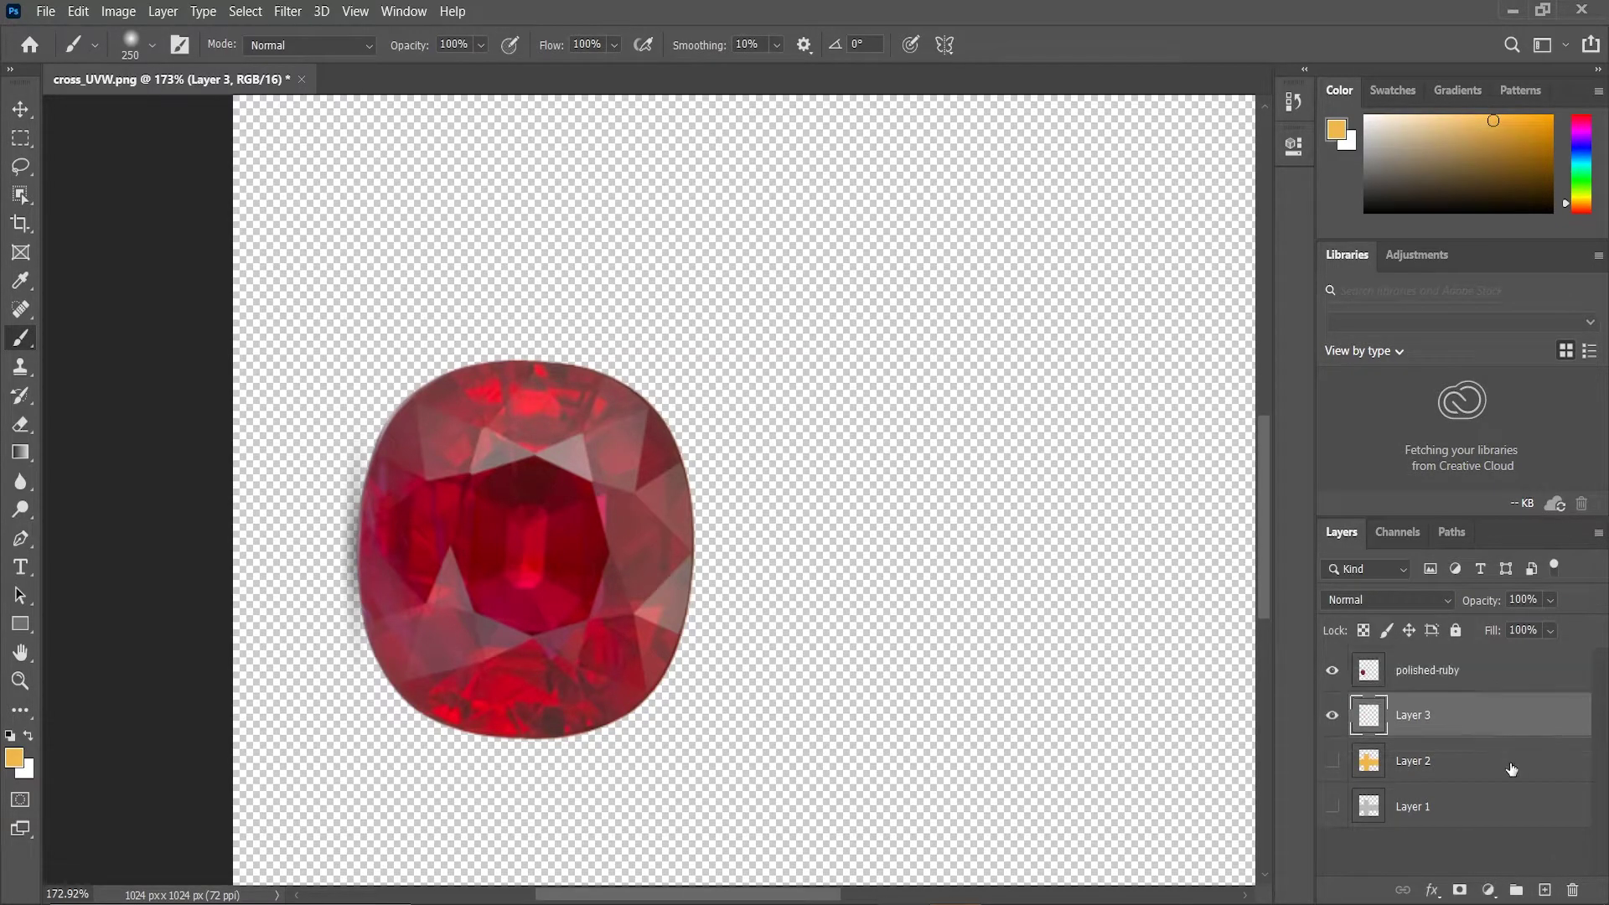
{"action": "left_click", "coordinate": [21, 452]}
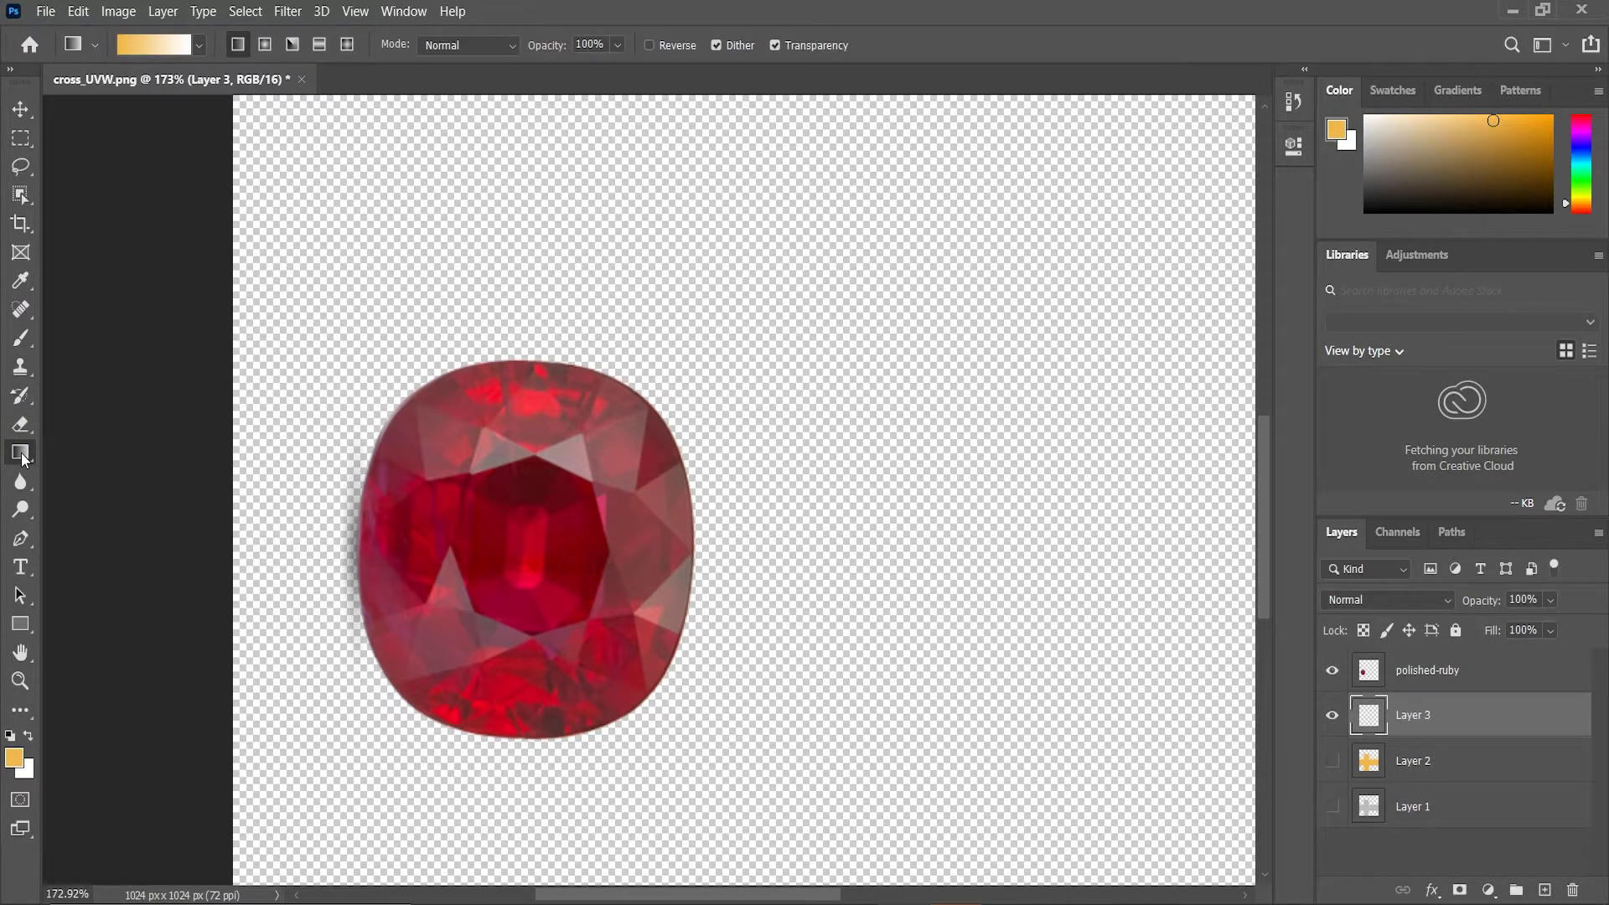
{"action": "right_click", "coordinate": [21, 452]}
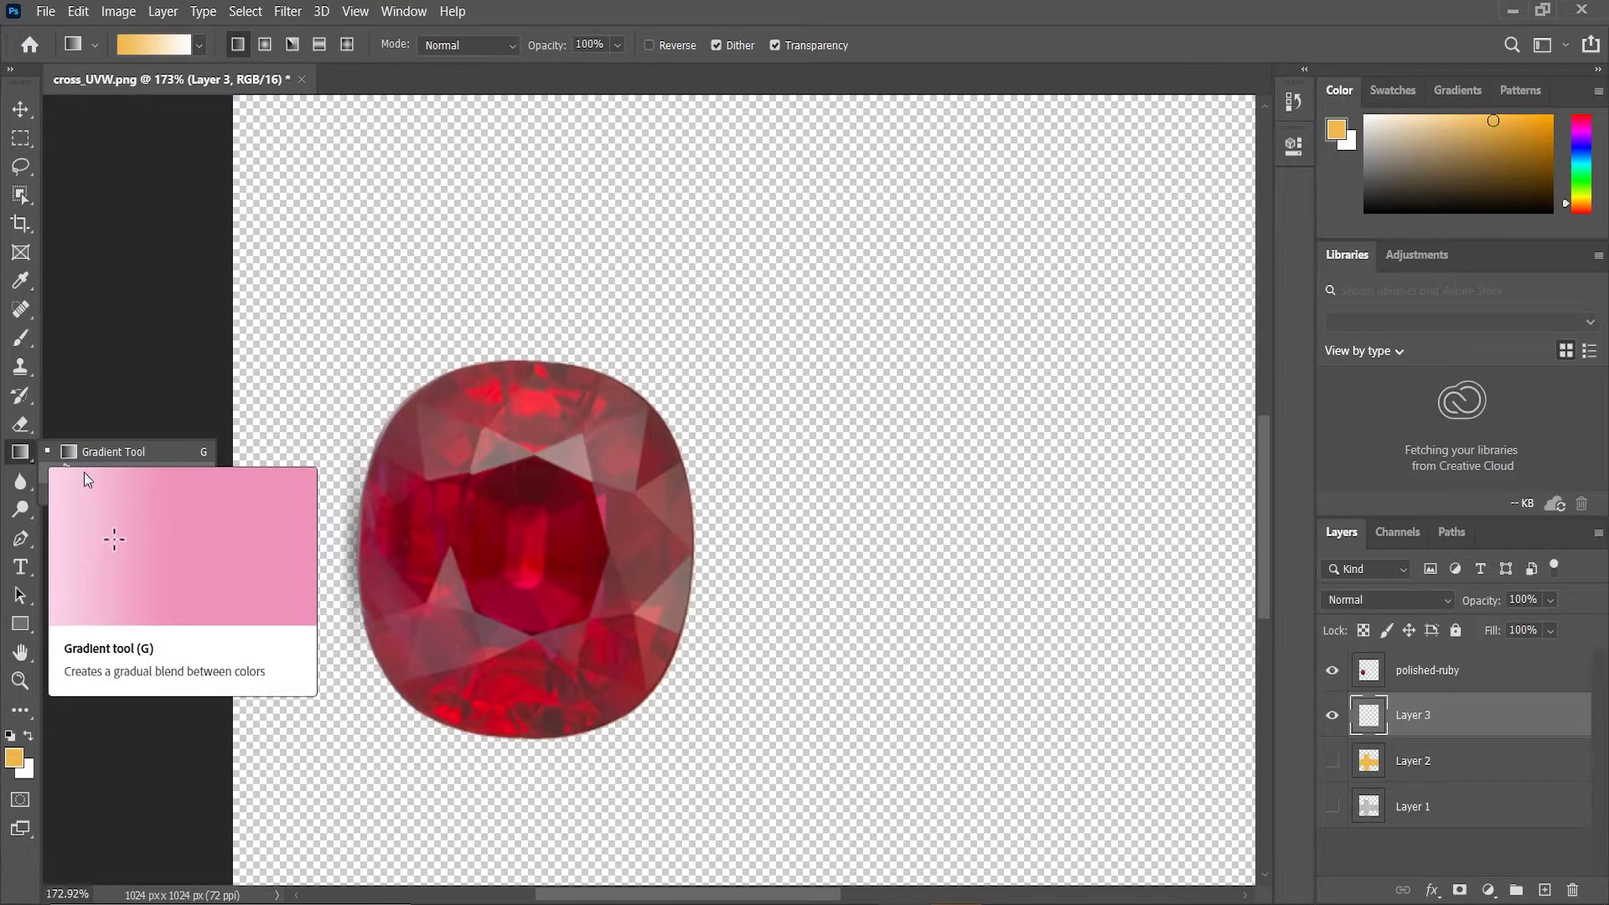
{"action": "left_click", "coordinate": [98, 474]}
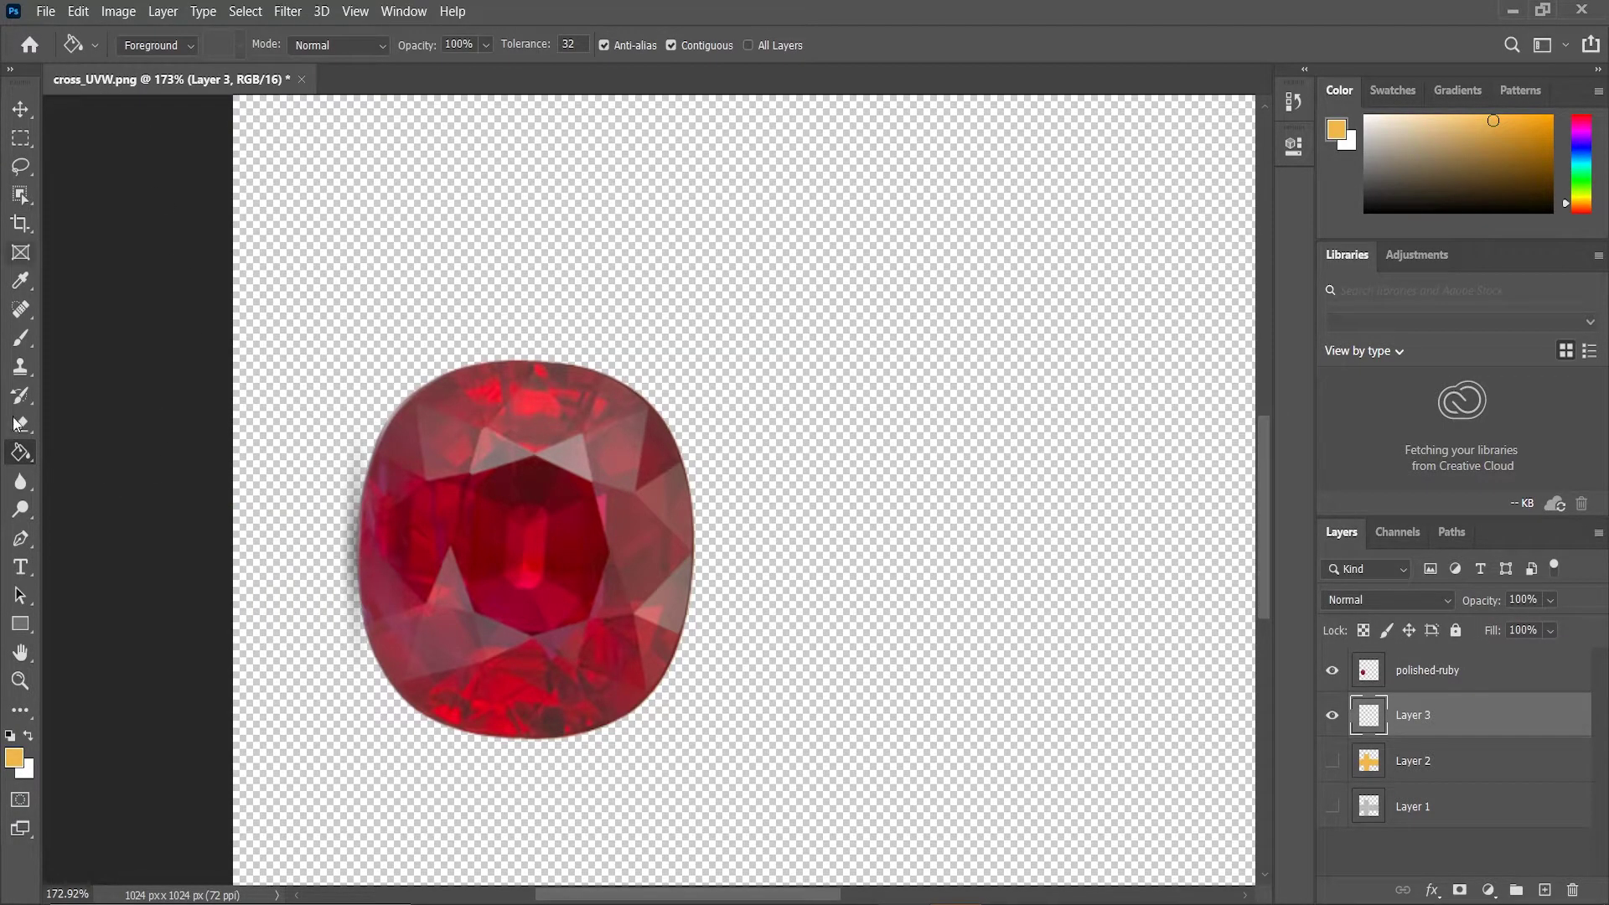
{"action": "left_click", "coordinate": [29, 735]}
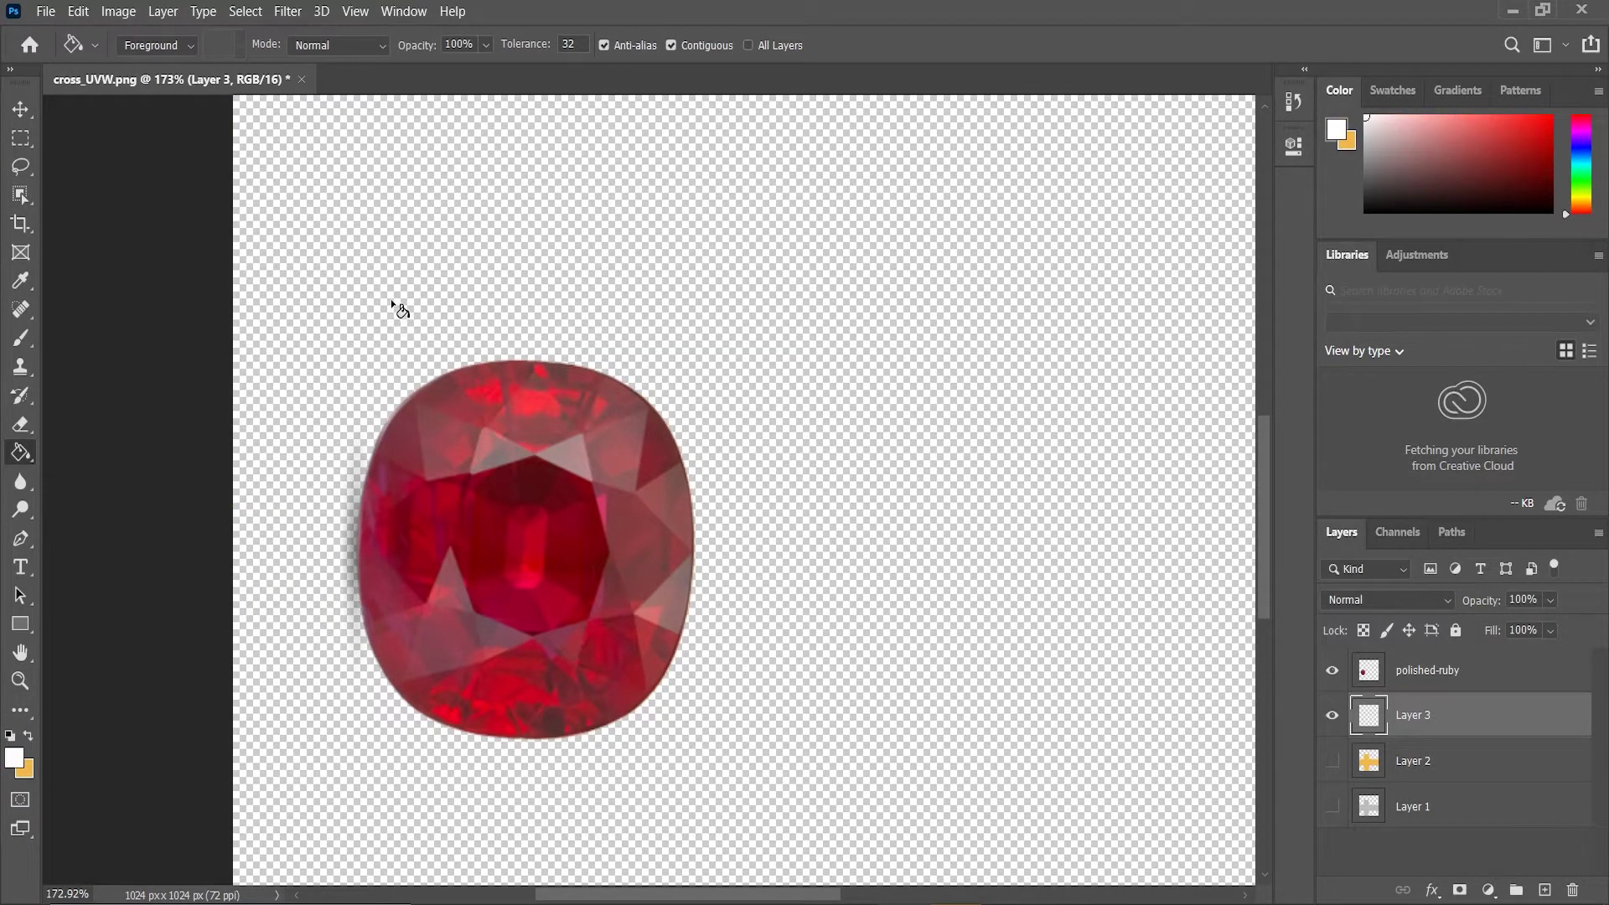
{"action": "left_click", "coordinate": [699, 452]}
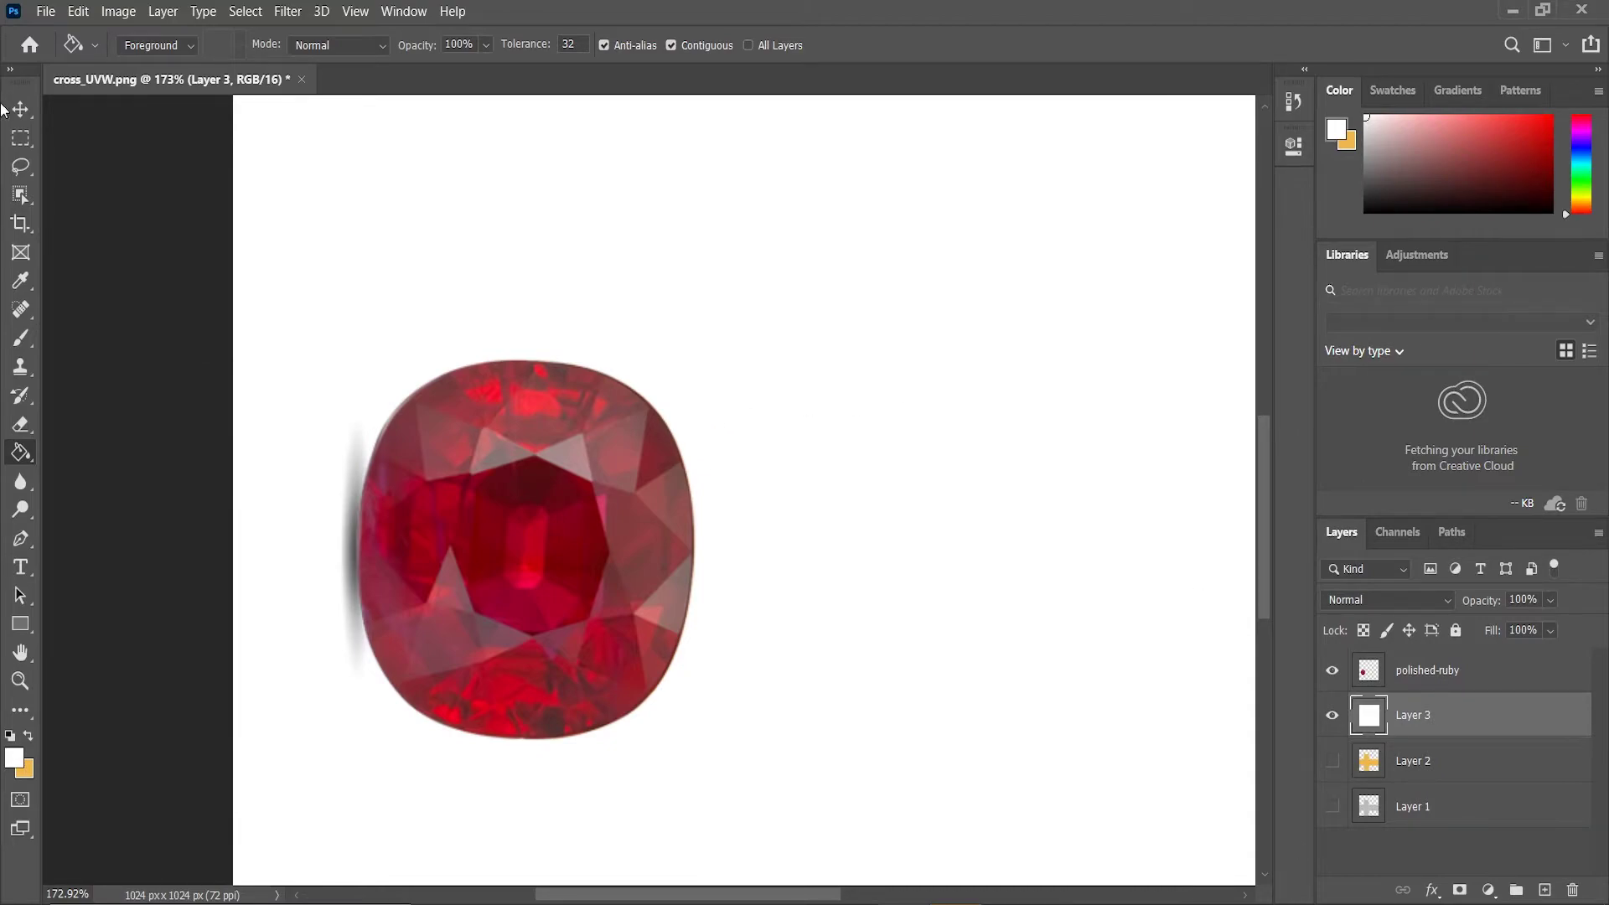
- Erase the dark shadow along the ruby's left edge on the polished-ruby layer with the 13 px Eraser
{"action": "left_click", "coordinate": [1514, 684]}
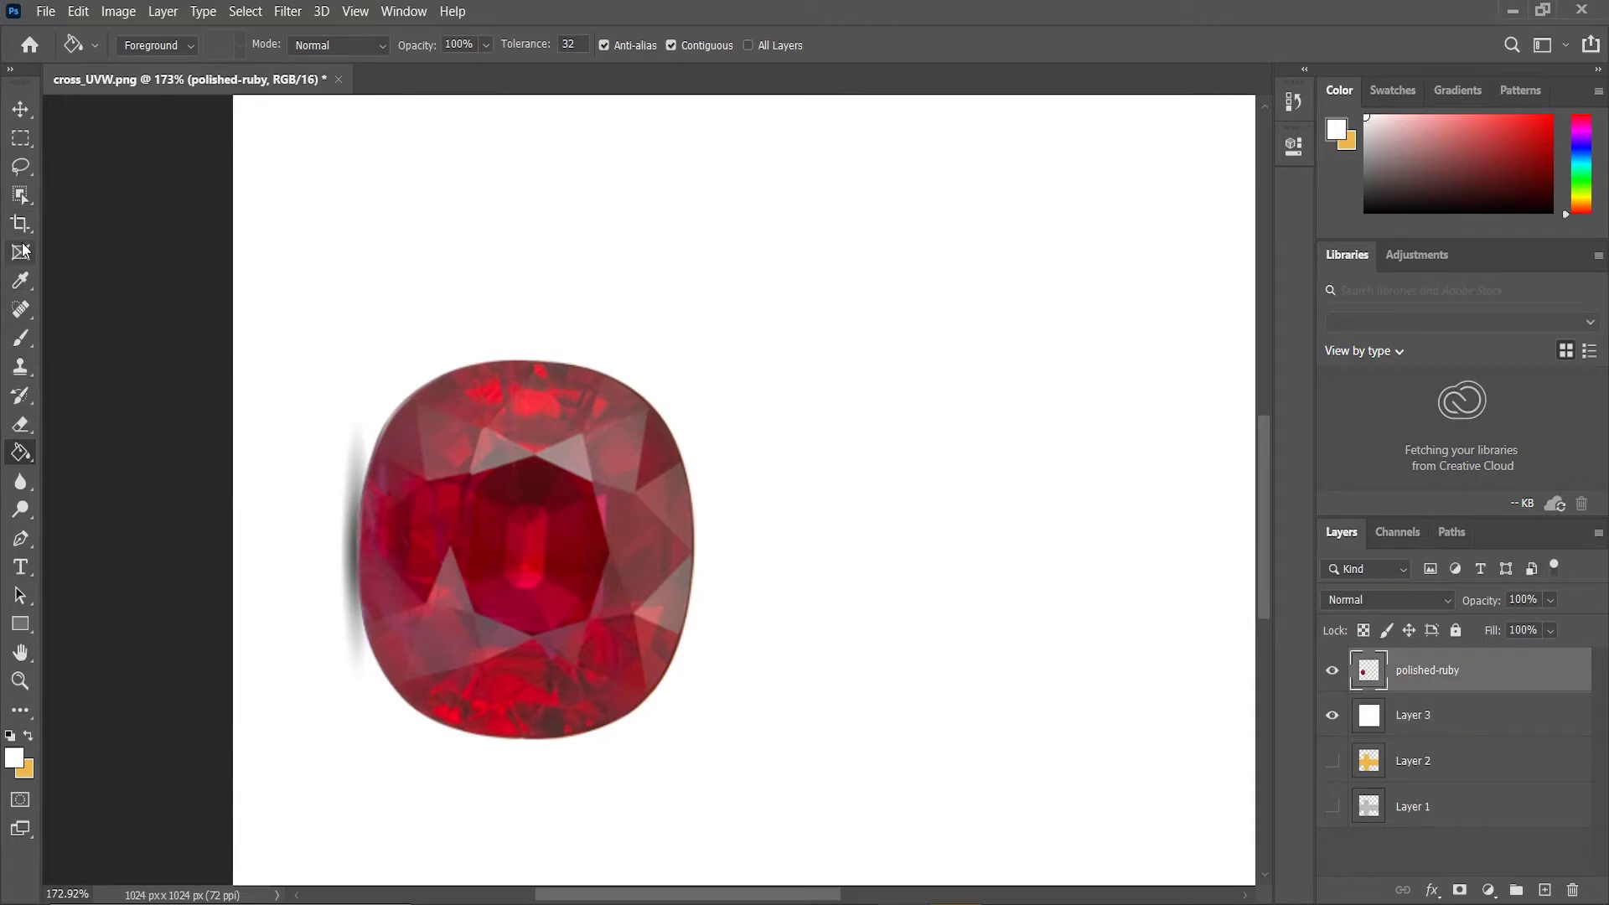
{"action": "left_click", "coordinate": [21, 424]}
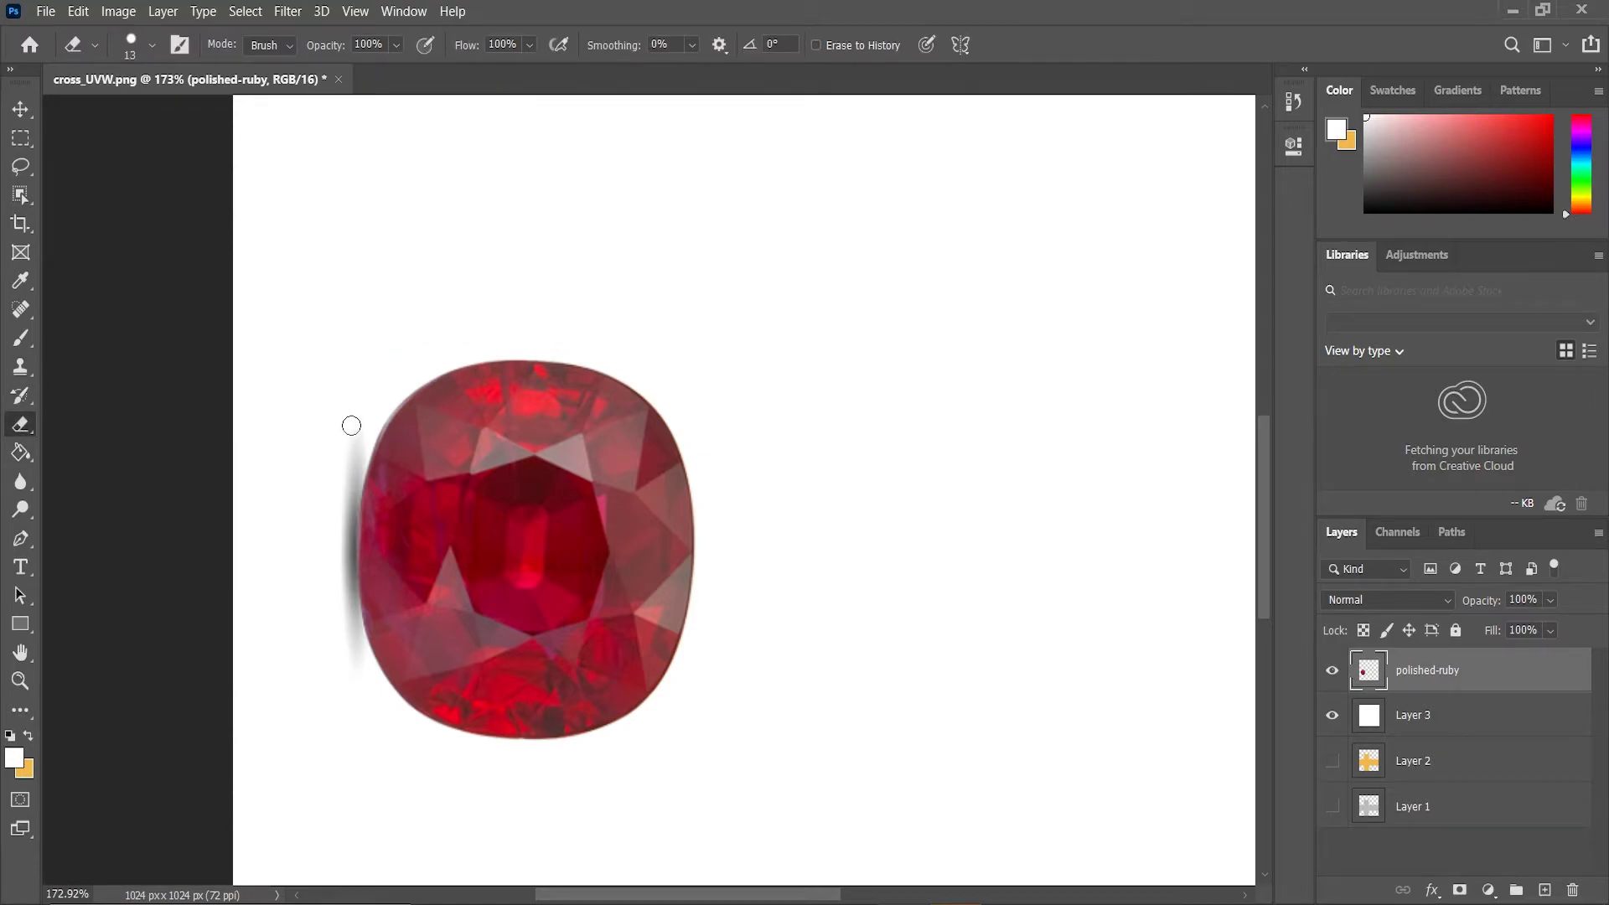
{"action": "left_click_drag", "start_coordinate": [351, 425], "coordinate": [346, 545]}
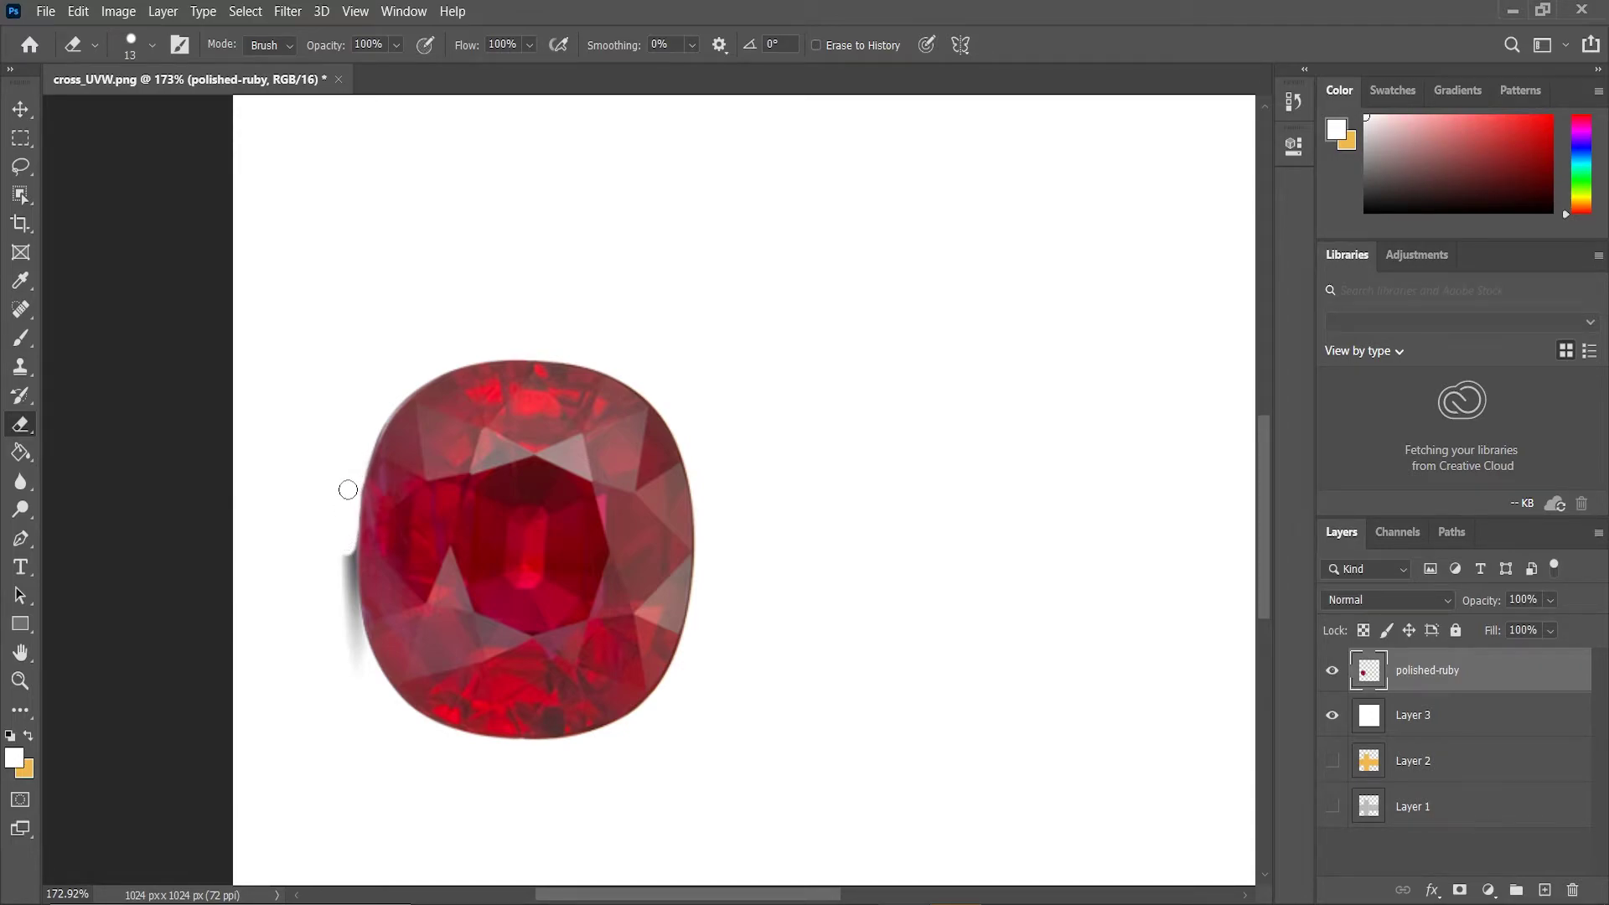
{"action": "mouse_move", "coordinate": [353, 483]}
{"action": "left_mouse_down"}
{"action": "mouse_move", "coordinate": [352, 675]}
{"action": "mouse_move", "coordinate": [379, 697]}
{"action": "left_mouse_up"}
{"action": "key", "text": "ctrl+z"}
{"action": "left_click_drag", "start_coordinate": [343, 551], "coordinate": [348, 579]}
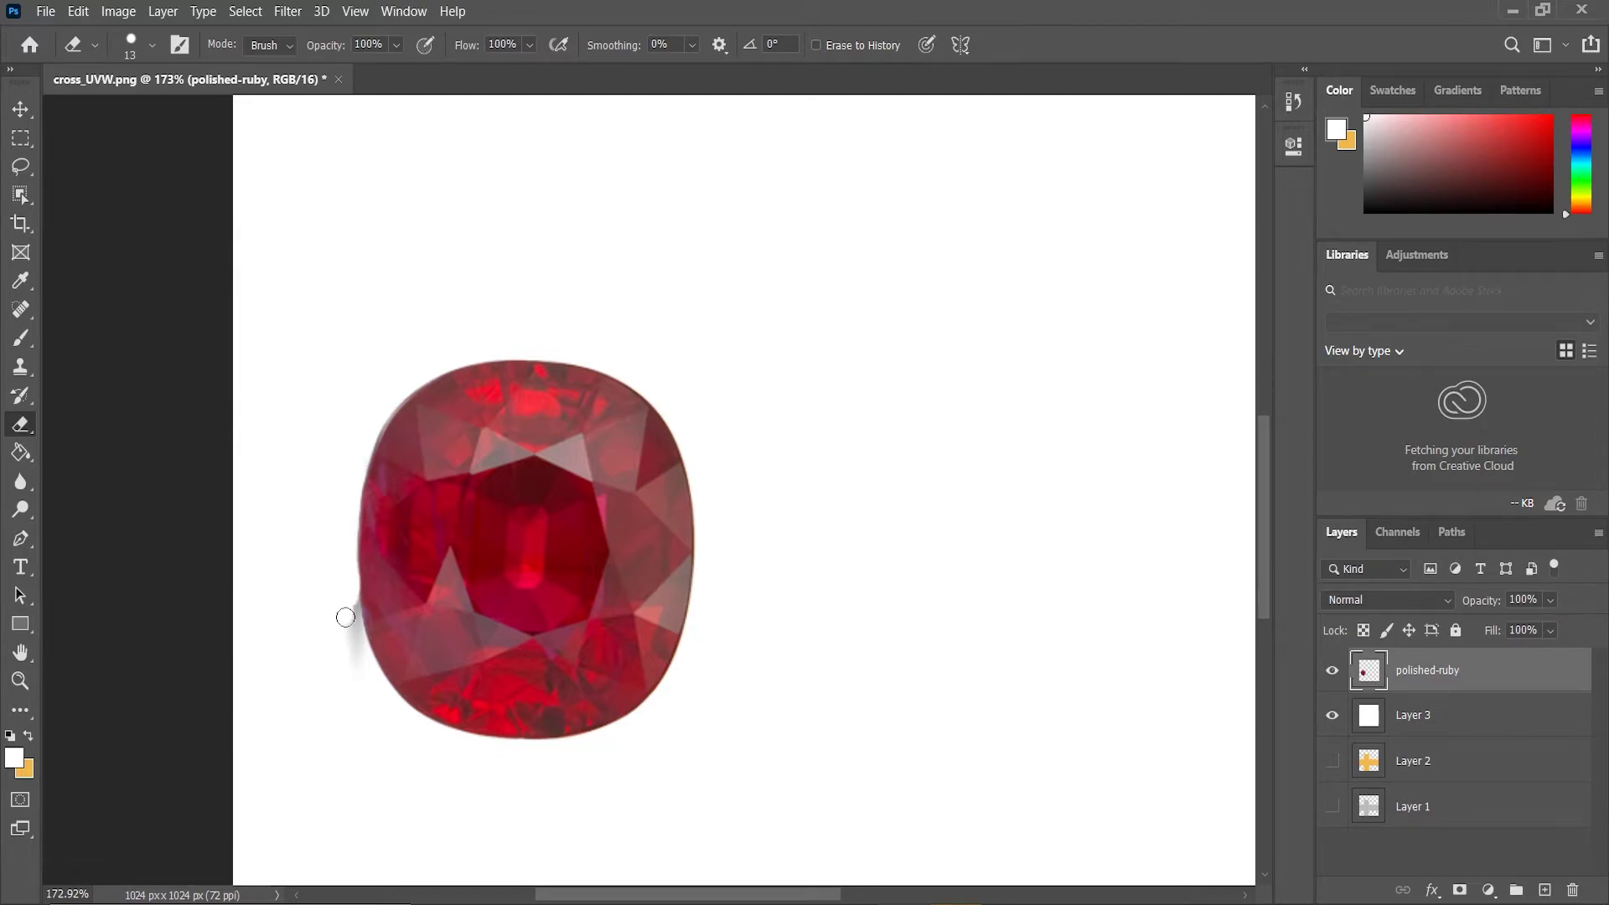
{"action": "key", "text": "ctrl+z"}
{"action": "left_click_drag", "start_coordinate": [339, 562], "coordinate": [347, 589]}
{"action": "key", "text": "ctrl+z"}
{"action": "left_click_drag", "start_coordinate": [357, 671], "coordinate": [355, 639]}
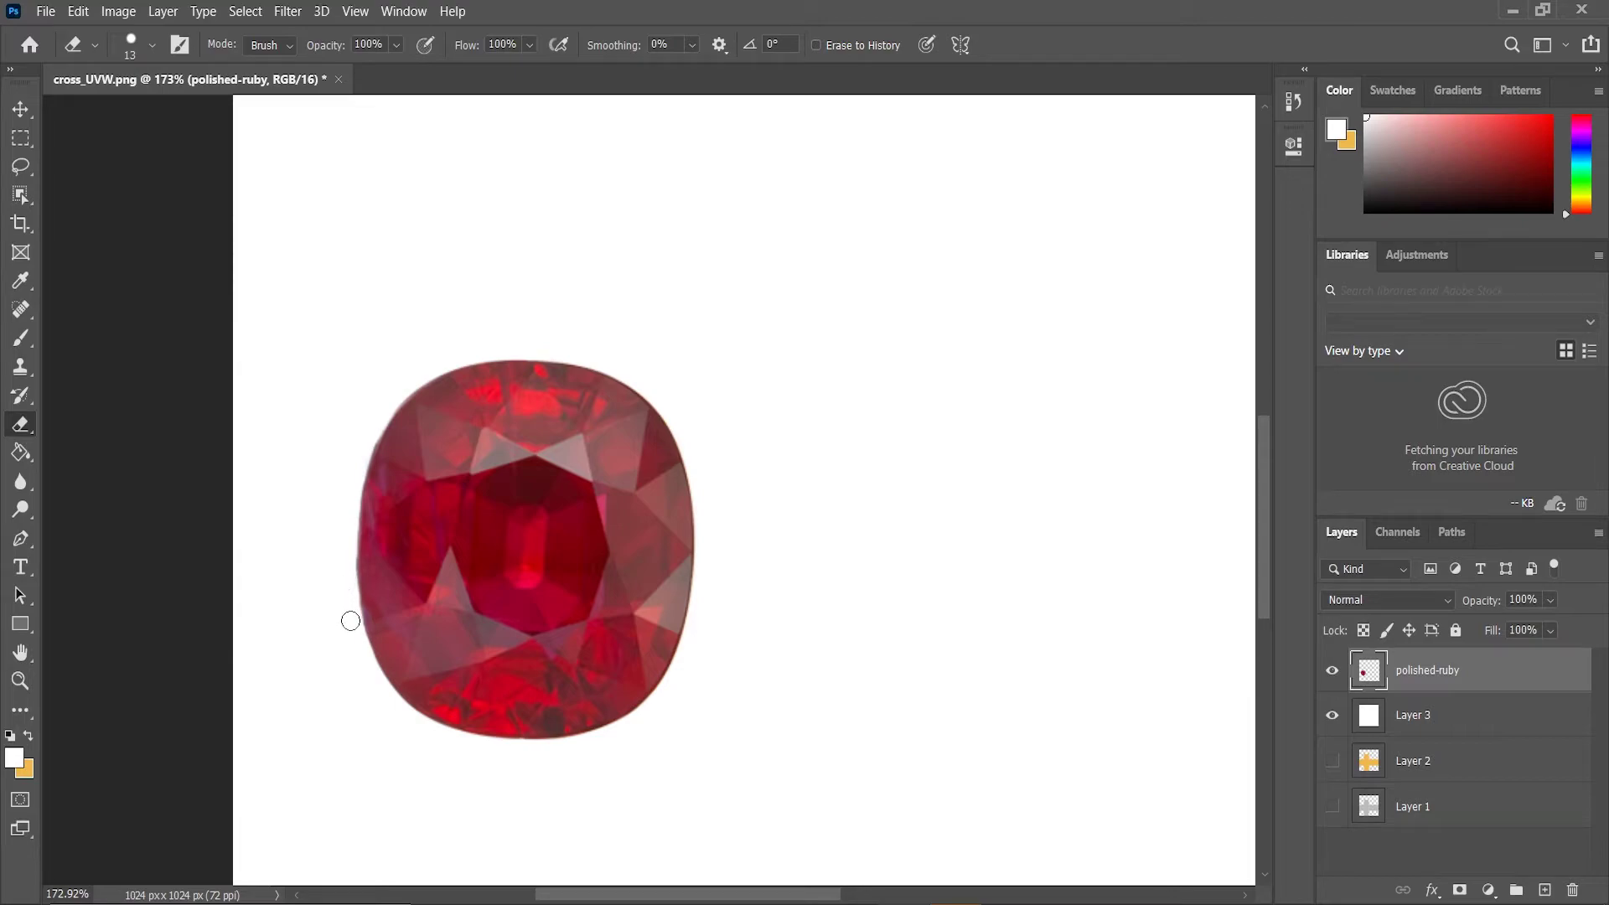
- Delete the white backing layer and show Layer 2 and Layer 1 again
{"action": "scroll", "coordinate": [621, 651], "scroll_direction": "down", "scroll_amount": 5, "text": "alt"}
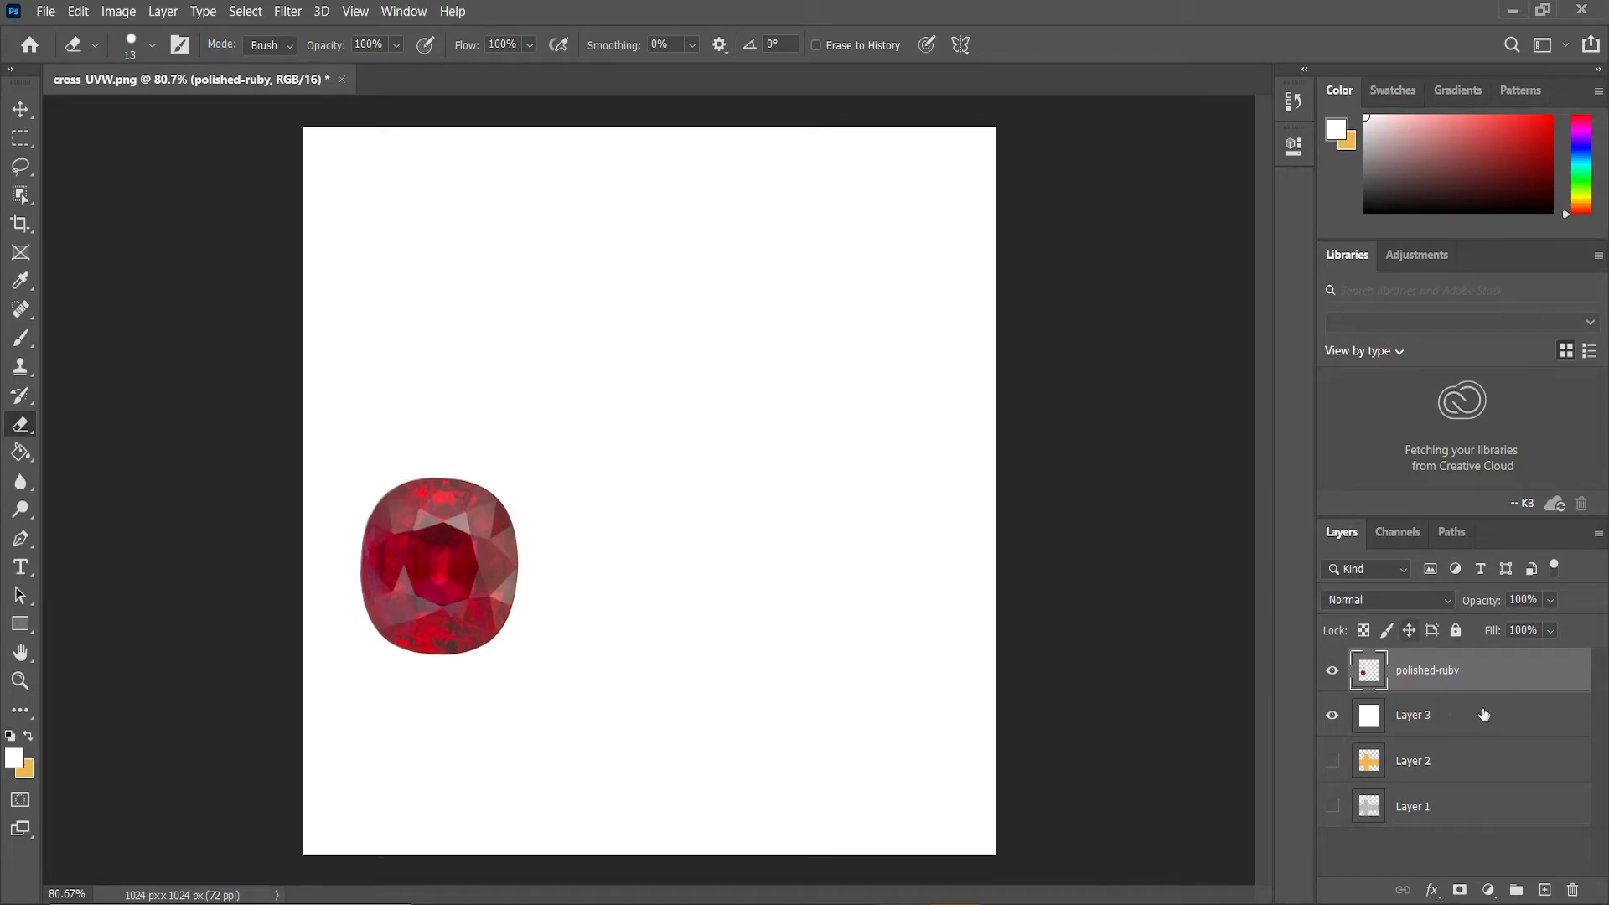
{"action": "left_click_drag", "start_coordinate": [1351, 724], "coordinate": [1574, 890]}
{"action": "left_click", "coordinate": [1334, 760]}
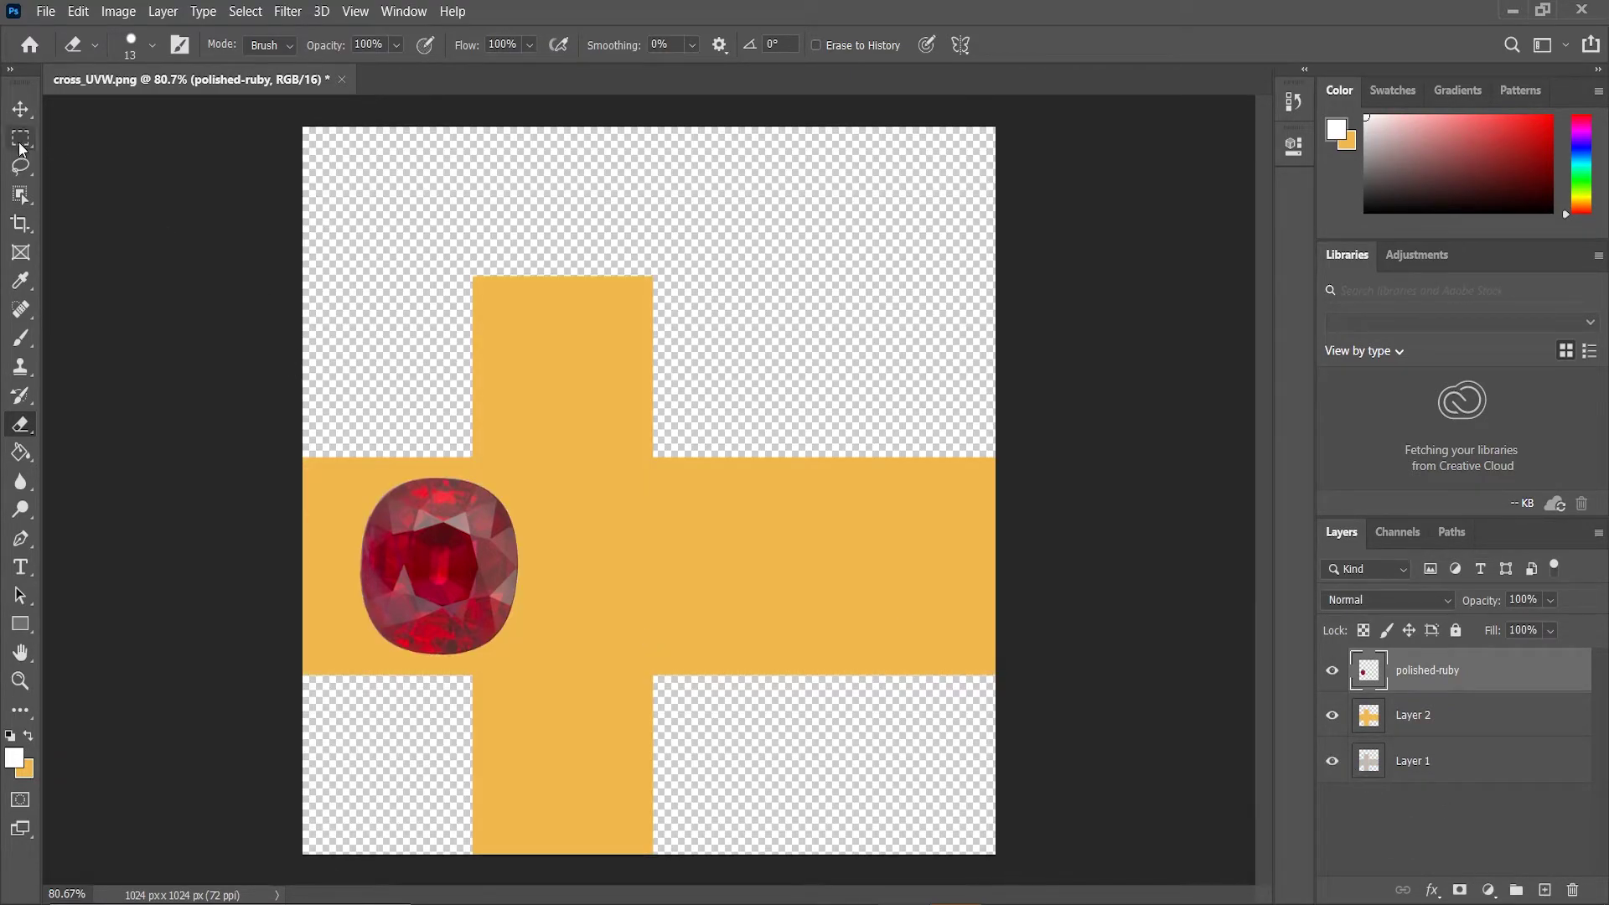
- Scale the ruby to about 61% with the transform controls, placing it within the cross's left arm
{"action": "left_click", "coordinate": [20, 109]}
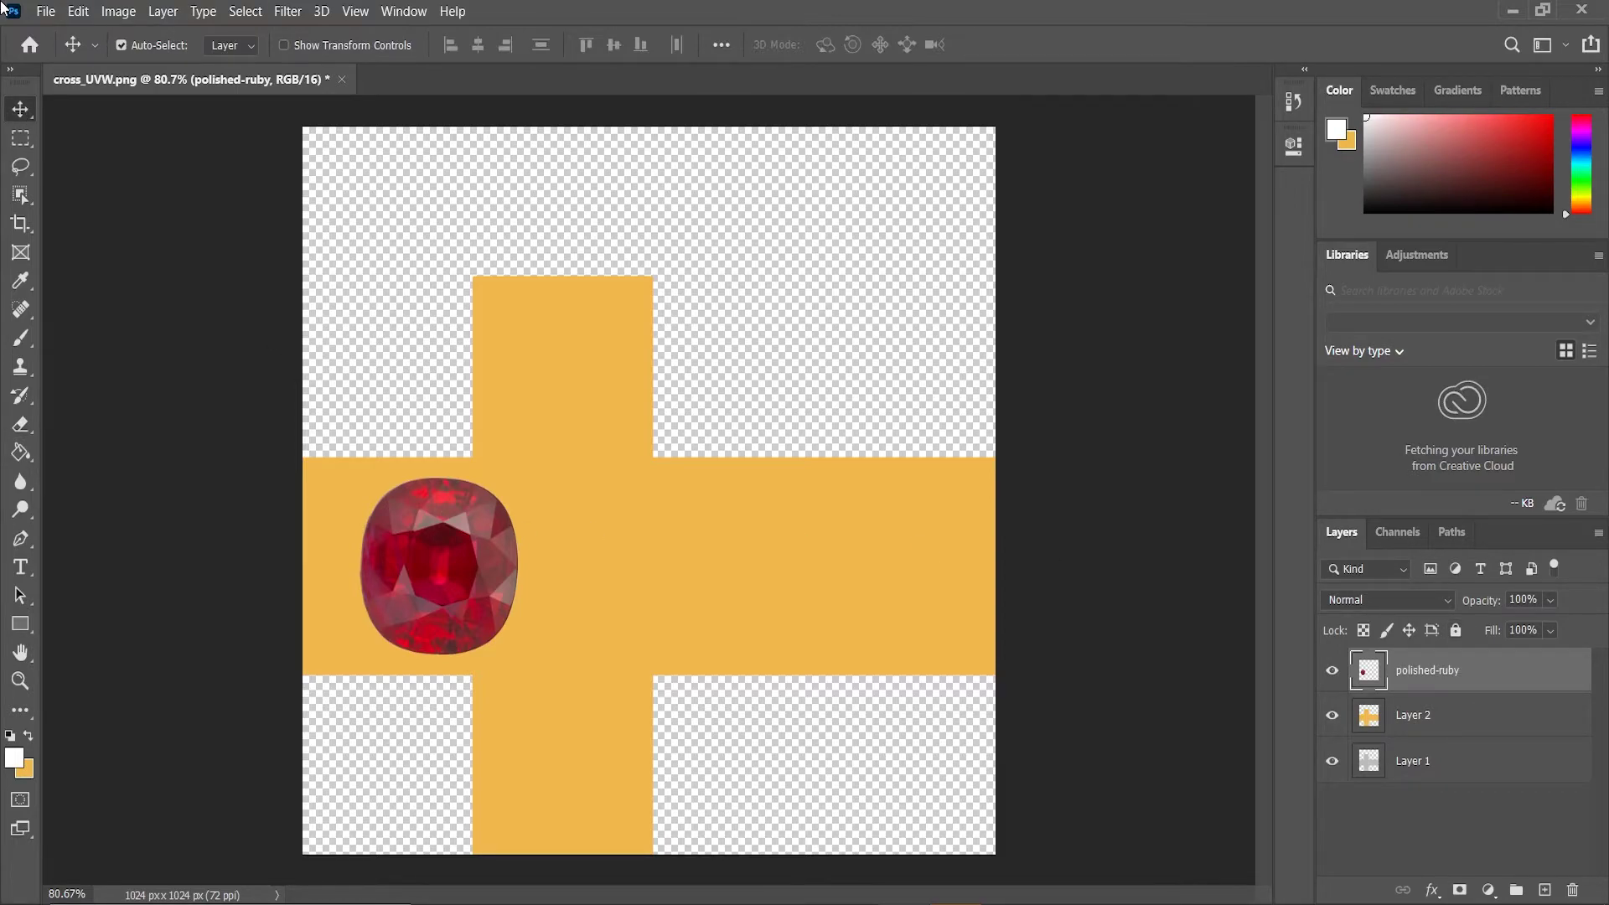
{"action": "left_click", "coordinate": [283, 45]}
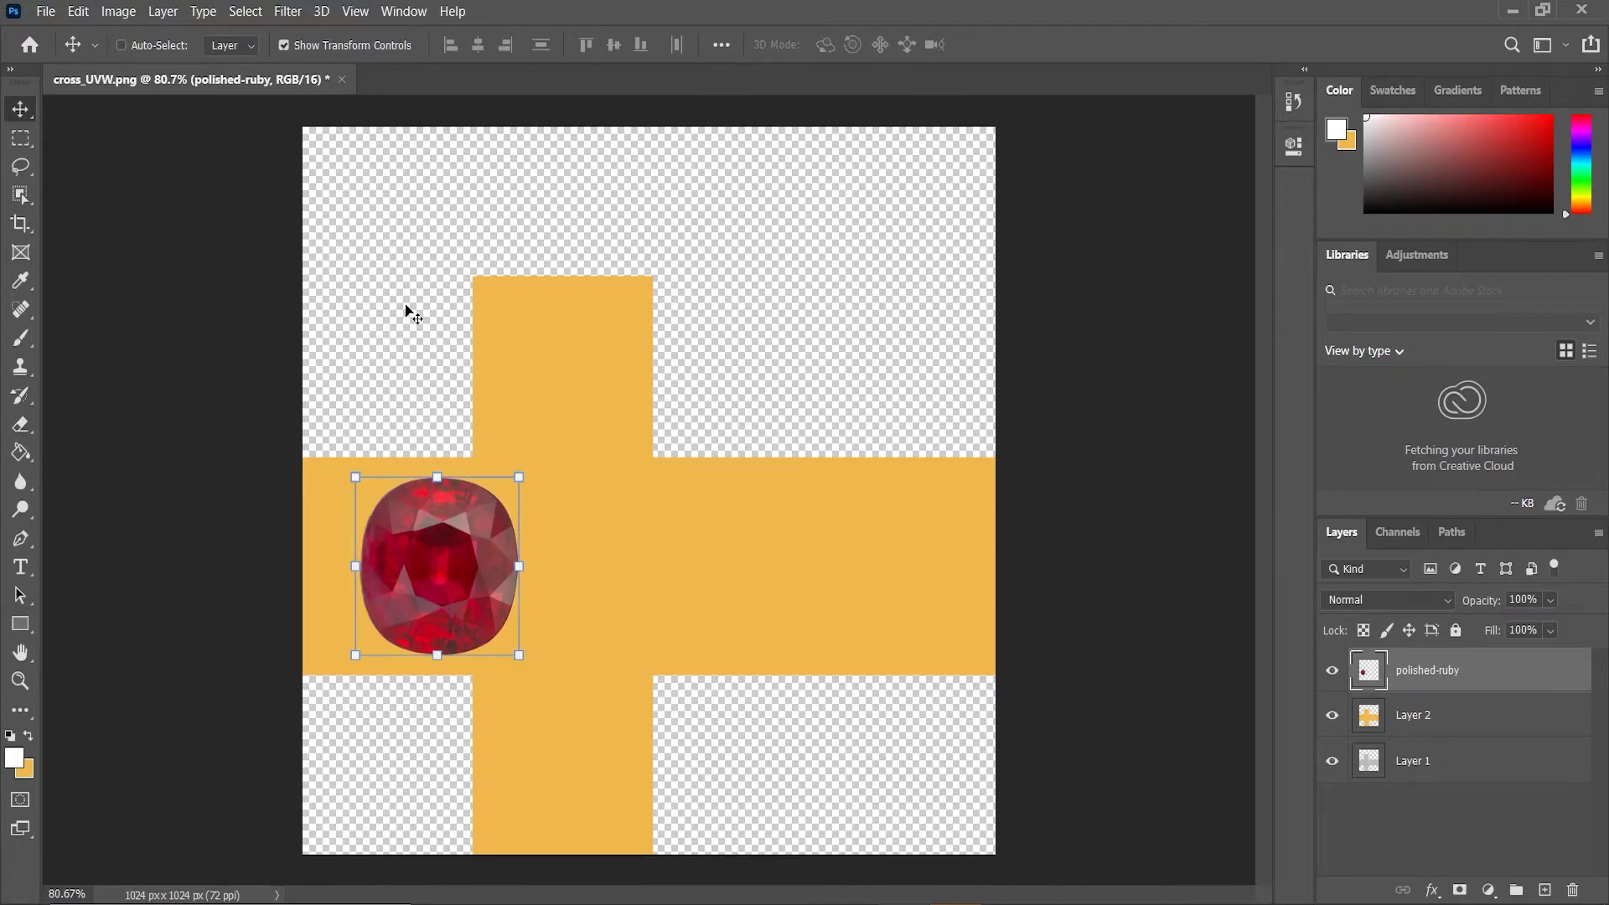
{"action": "left_click_drag", "start_coordinate": [519, 477], "coordinate": [456, 546]}
{"action": "left_click_drag", "start_coordinate": [415, 590], "coordinate": [558, 529]}
{"action": "key", "text": "ctrl+z"}
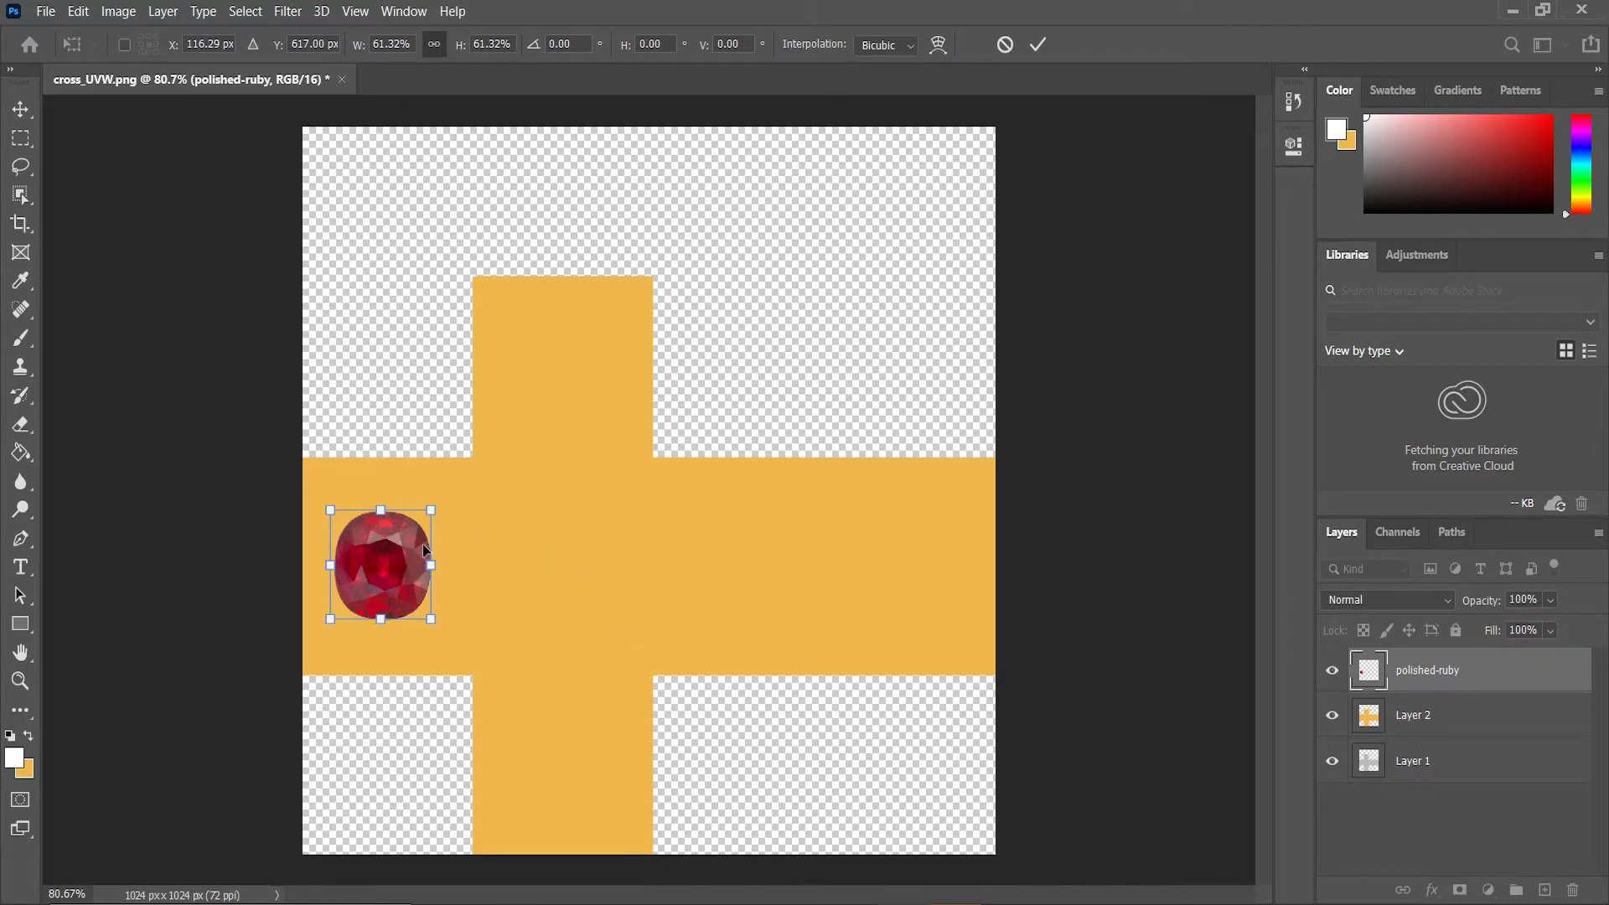
{"action": "left_click", "coordinate": [1039, 44]}
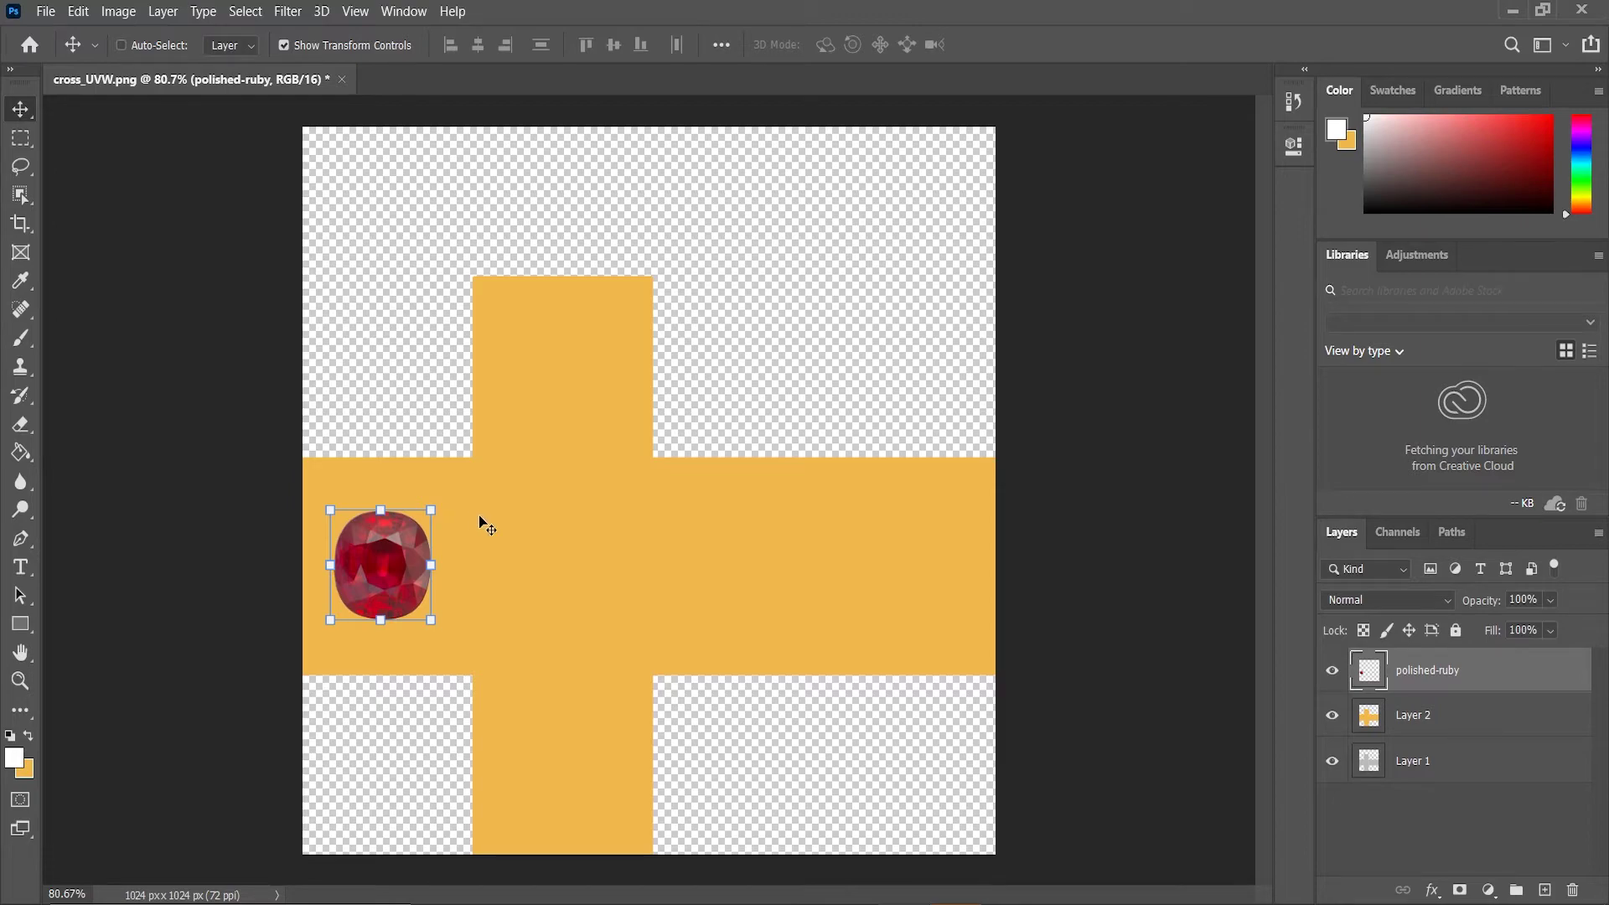
- Duplicate the ruby five times, placing copies on the cross's upper, centre and lower squares and two along the right arm
{"action": "left_click_drag", "start_coordinate": [390, 547], "coordinate": [938, 546], "text": "alt"}
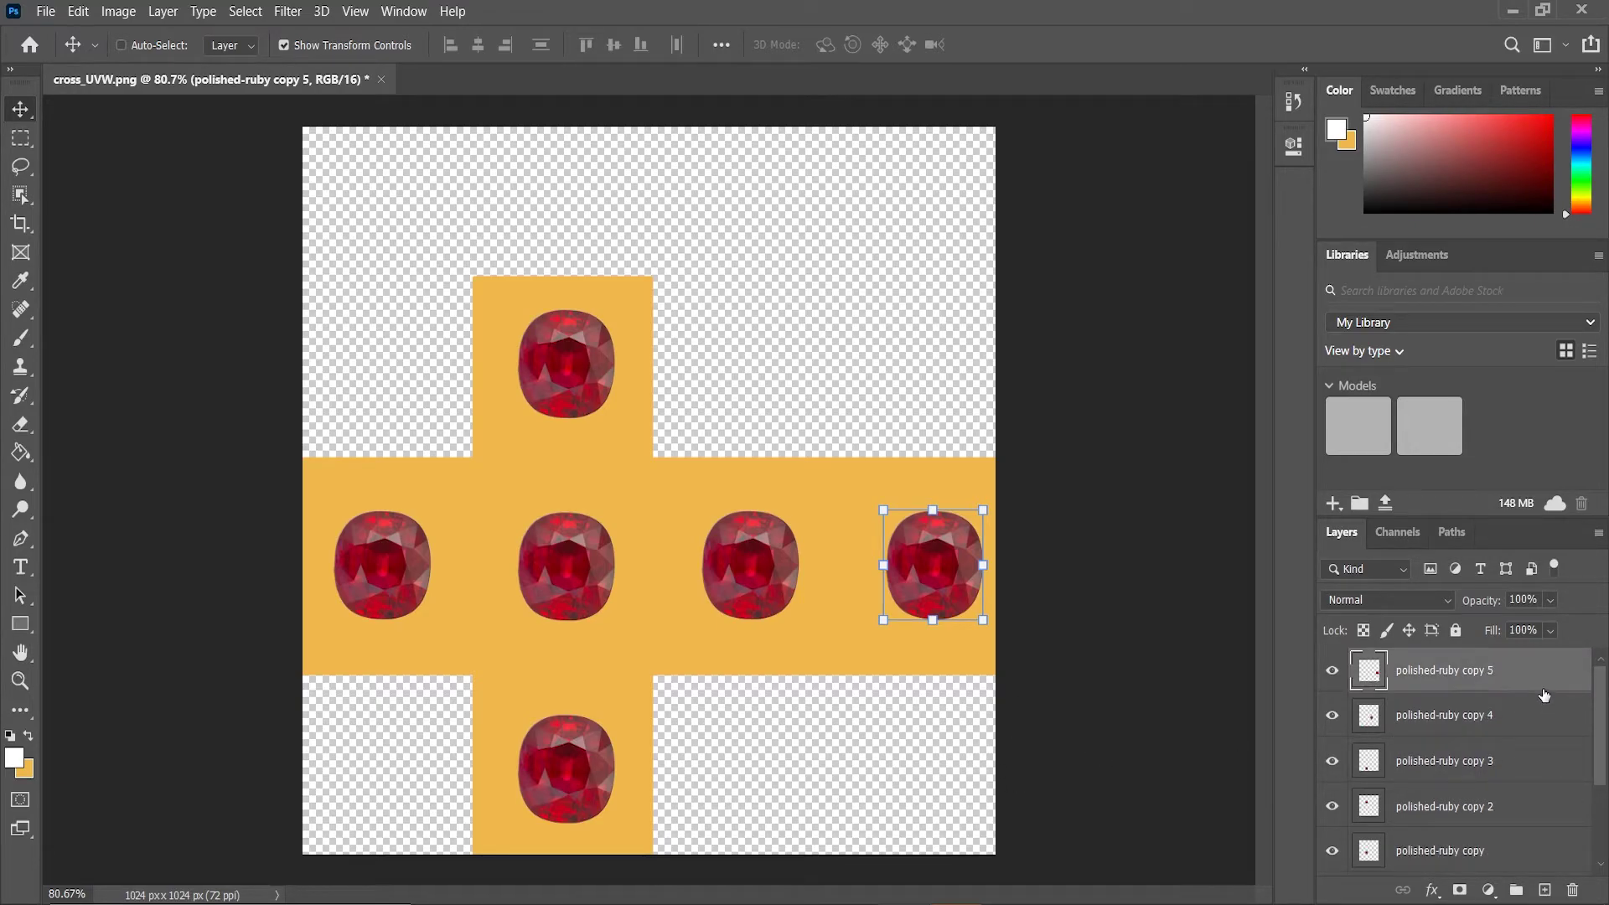
- Merge all six ruby layers into a single layer, and toggle its visibility to check it
{"action": "scroll", "coordinate": [1544, 696], "scroll_direction": "down", "scroll_amount": 2}
{"action": "left_click", "coordinate": [1498, 805], "text": "shift"}
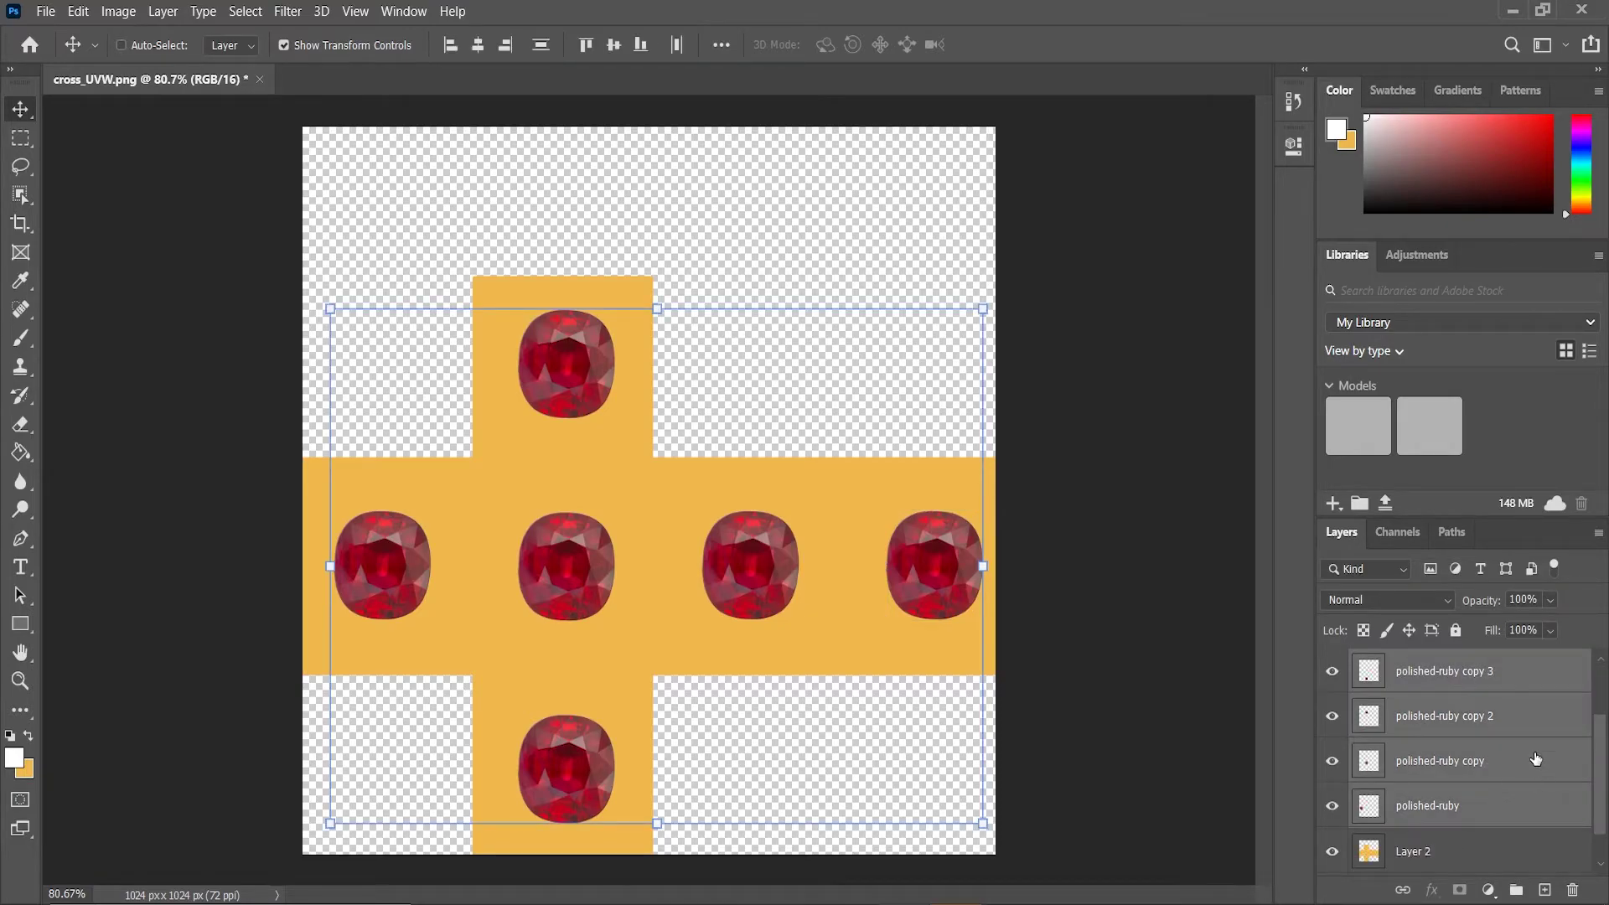
{"action": "key", "text": "ctrl+z"}
{"action": "scroll", "coordinate": [1524, 698], "scroll_direction": "down", "scroll_amount": 1}
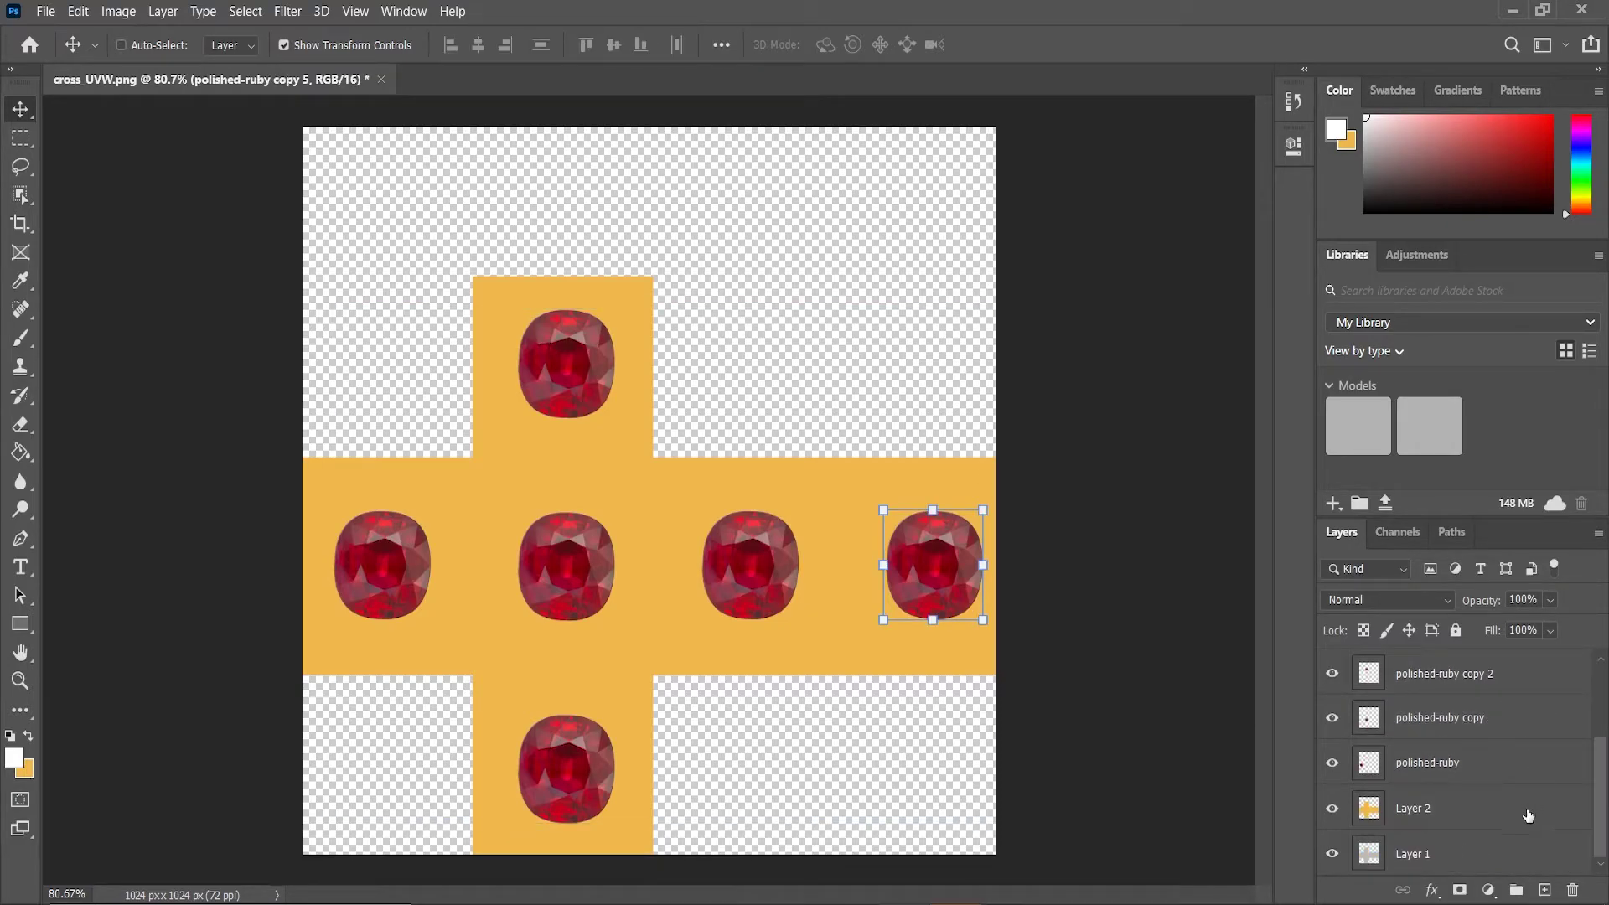
{"action": "left_click", "coordinate": [1514, 772], "text": "shift"}
{"action": "right_click", "coordinate": [1505, 768]}
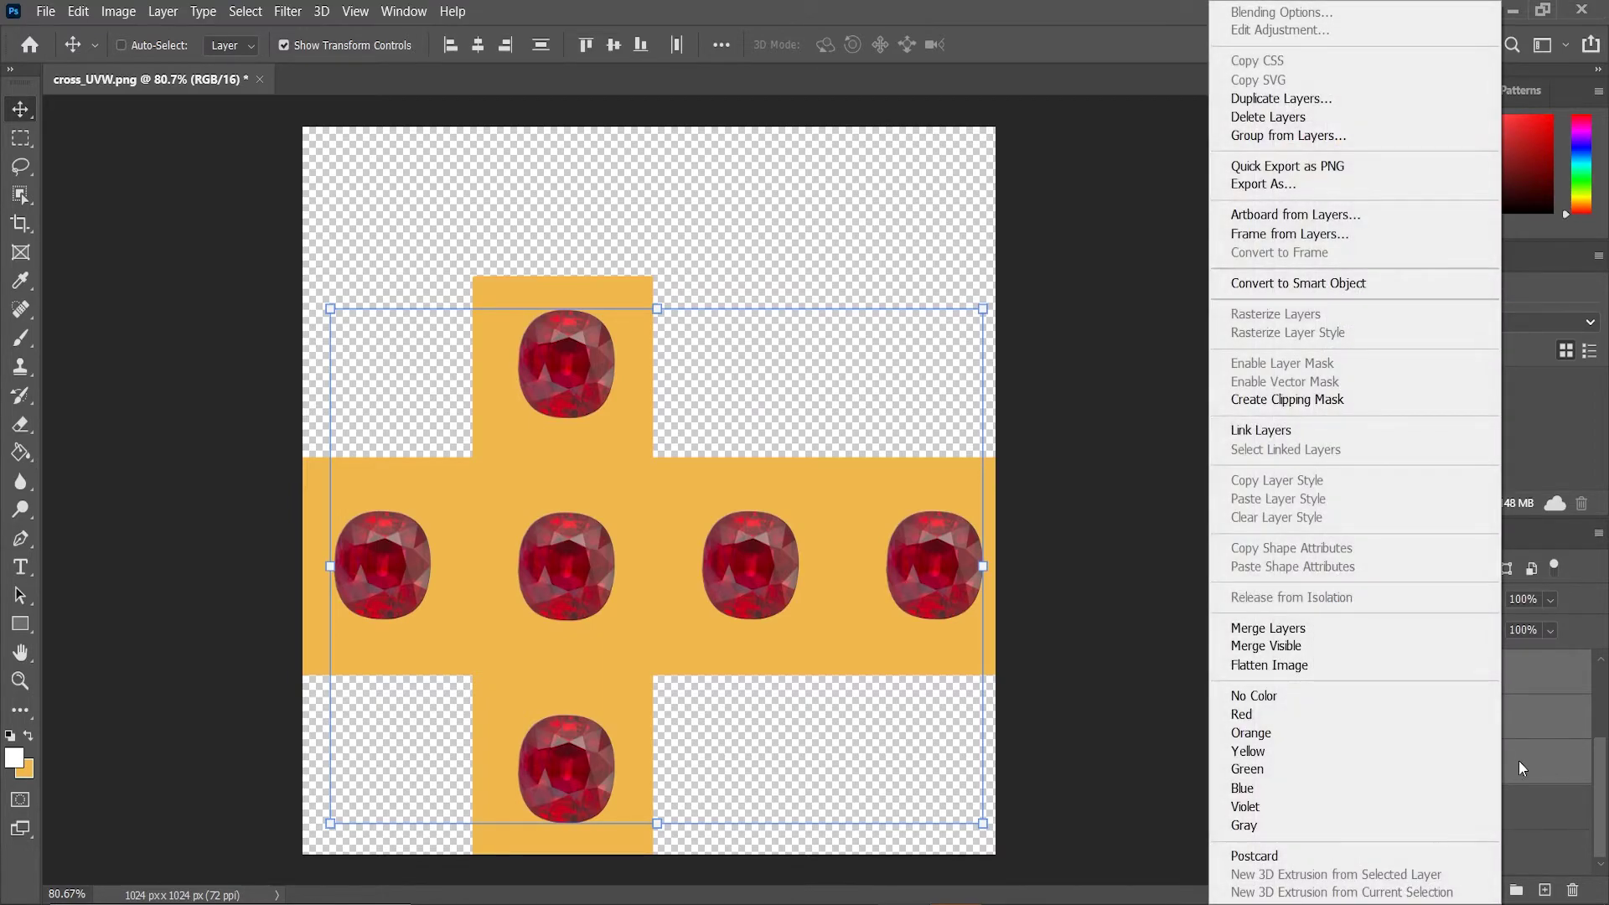
{"action": "left_click", "coordinate": [1306, 630]}
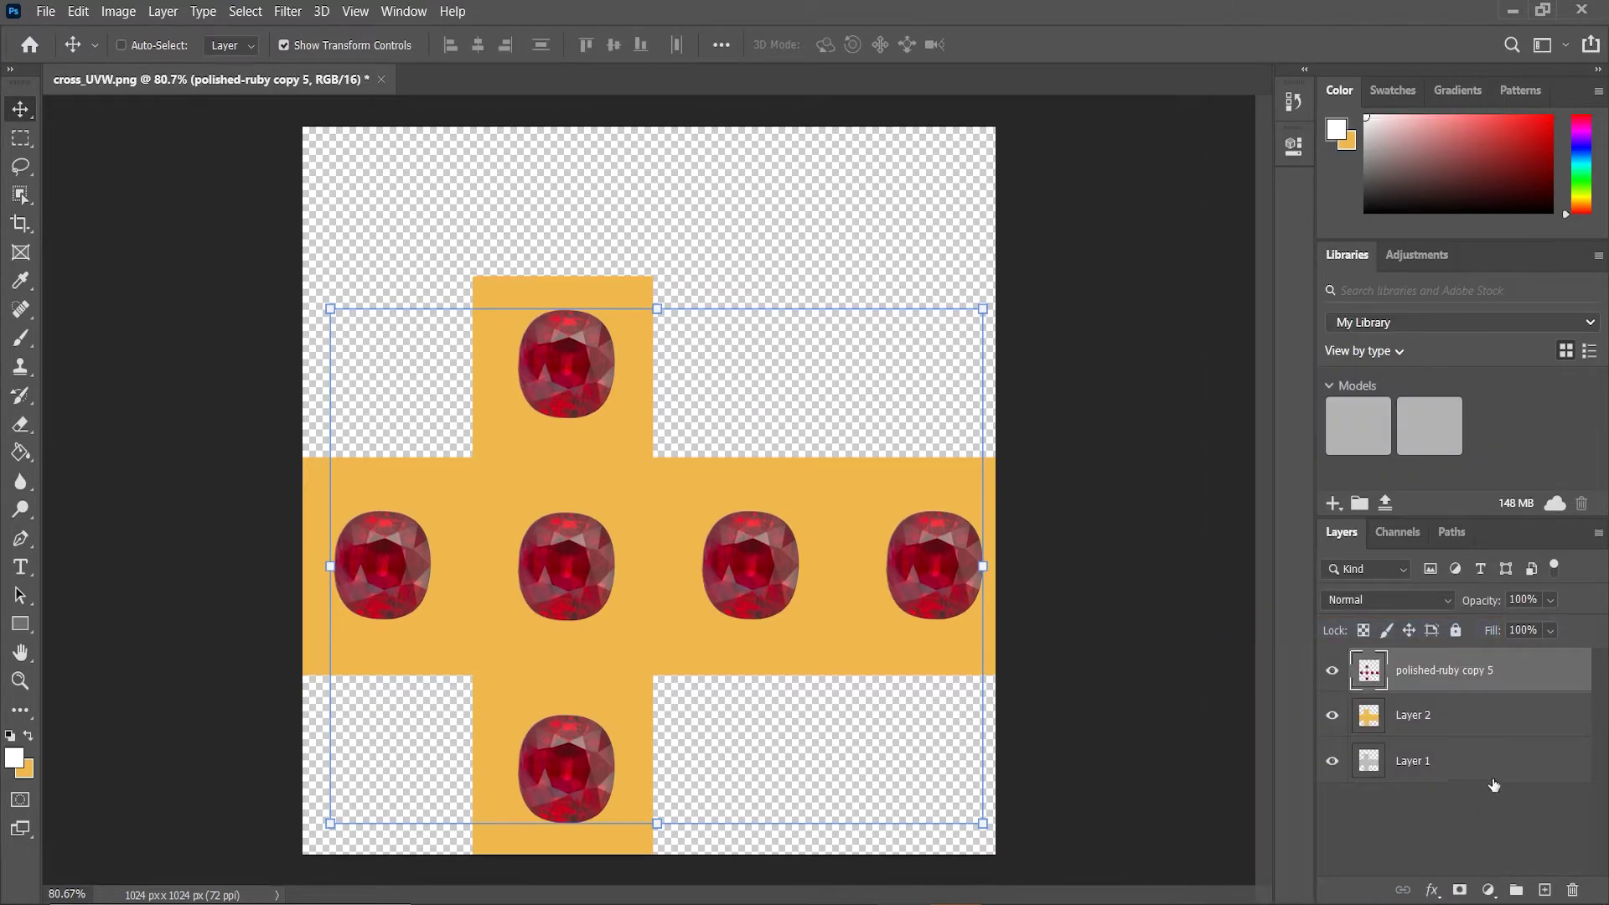
{"action": "left_click", "coordinate": [1334, 673]}
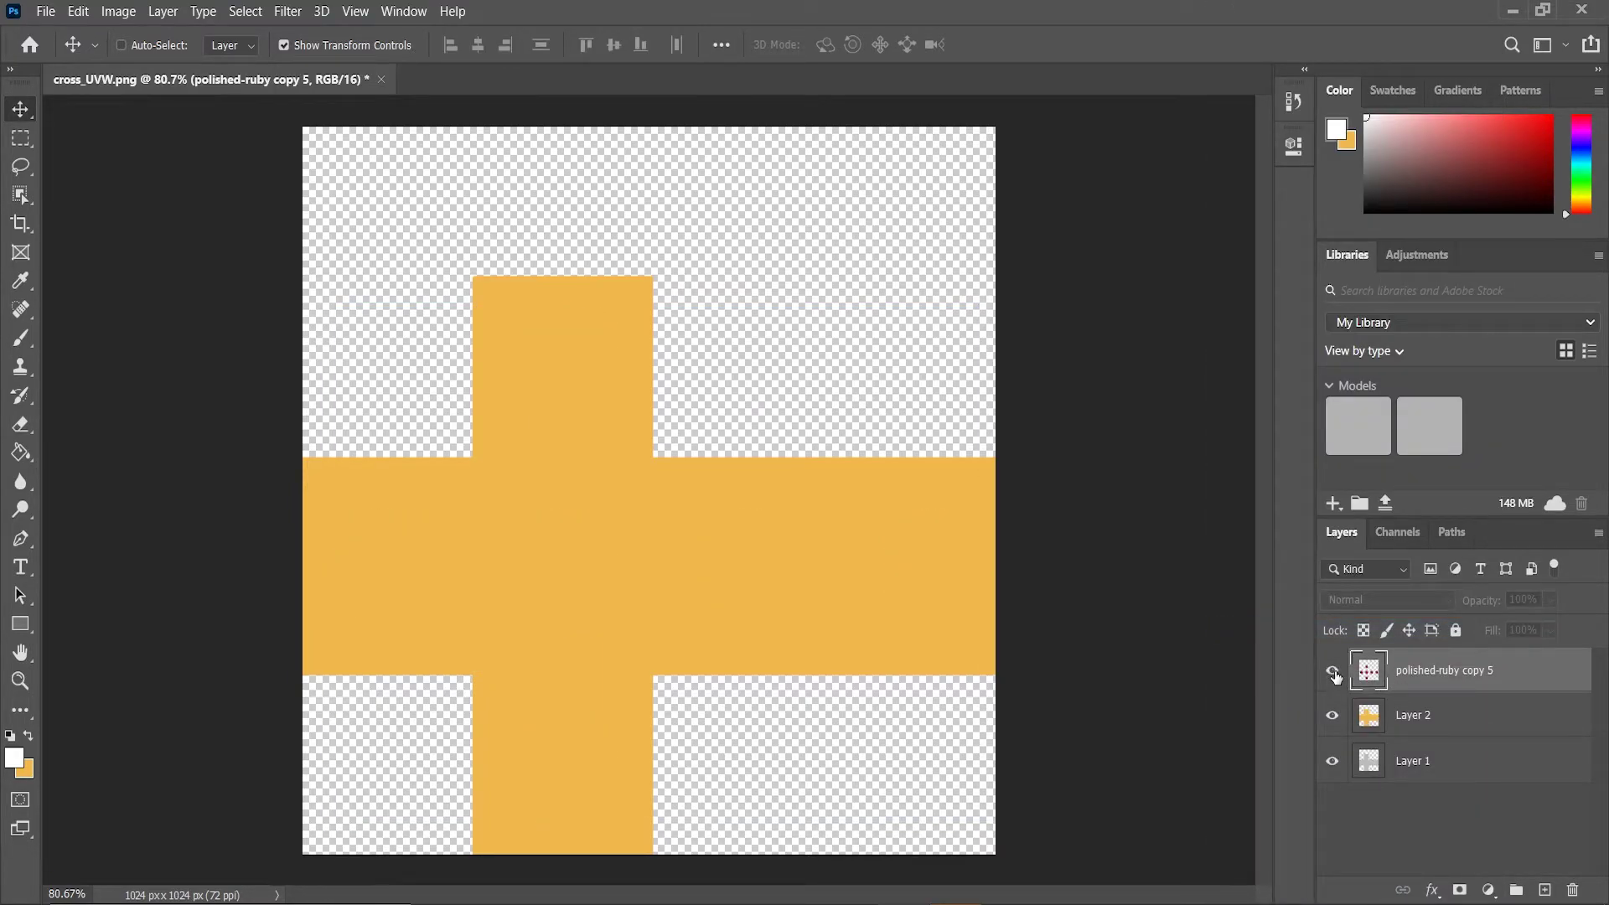
{"action": "left_click", "coordinate": [1334, 673]}
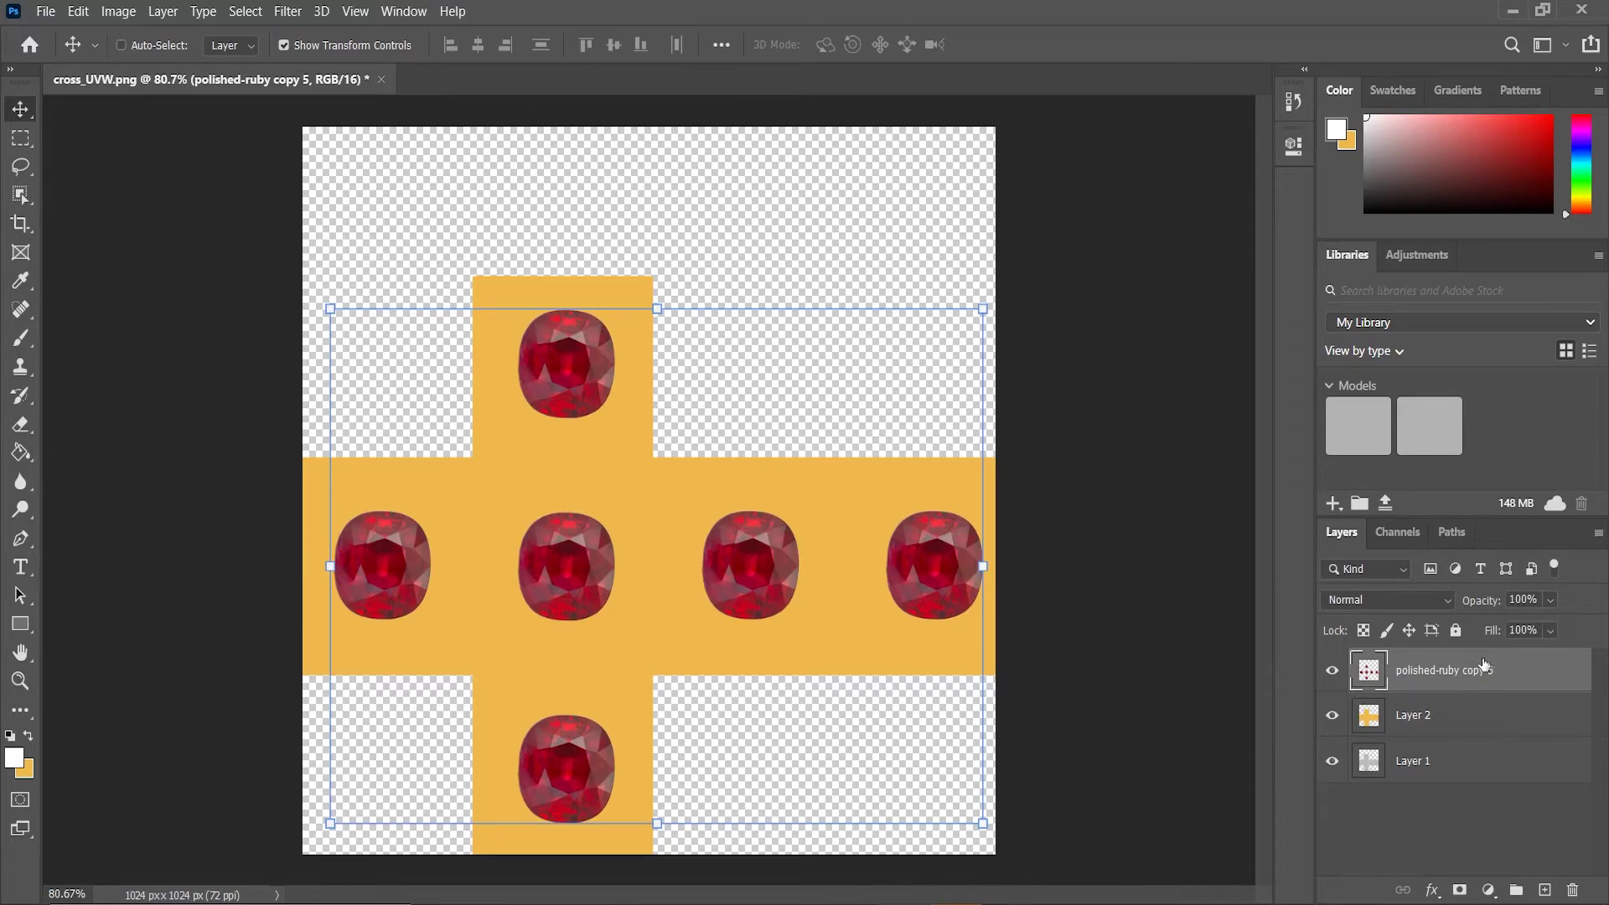
- Try dabbing white over the topmost ruby with the soft 250 px Brush, and undo the dab
{"action": "left_click", "coordinate": [21, 338]}
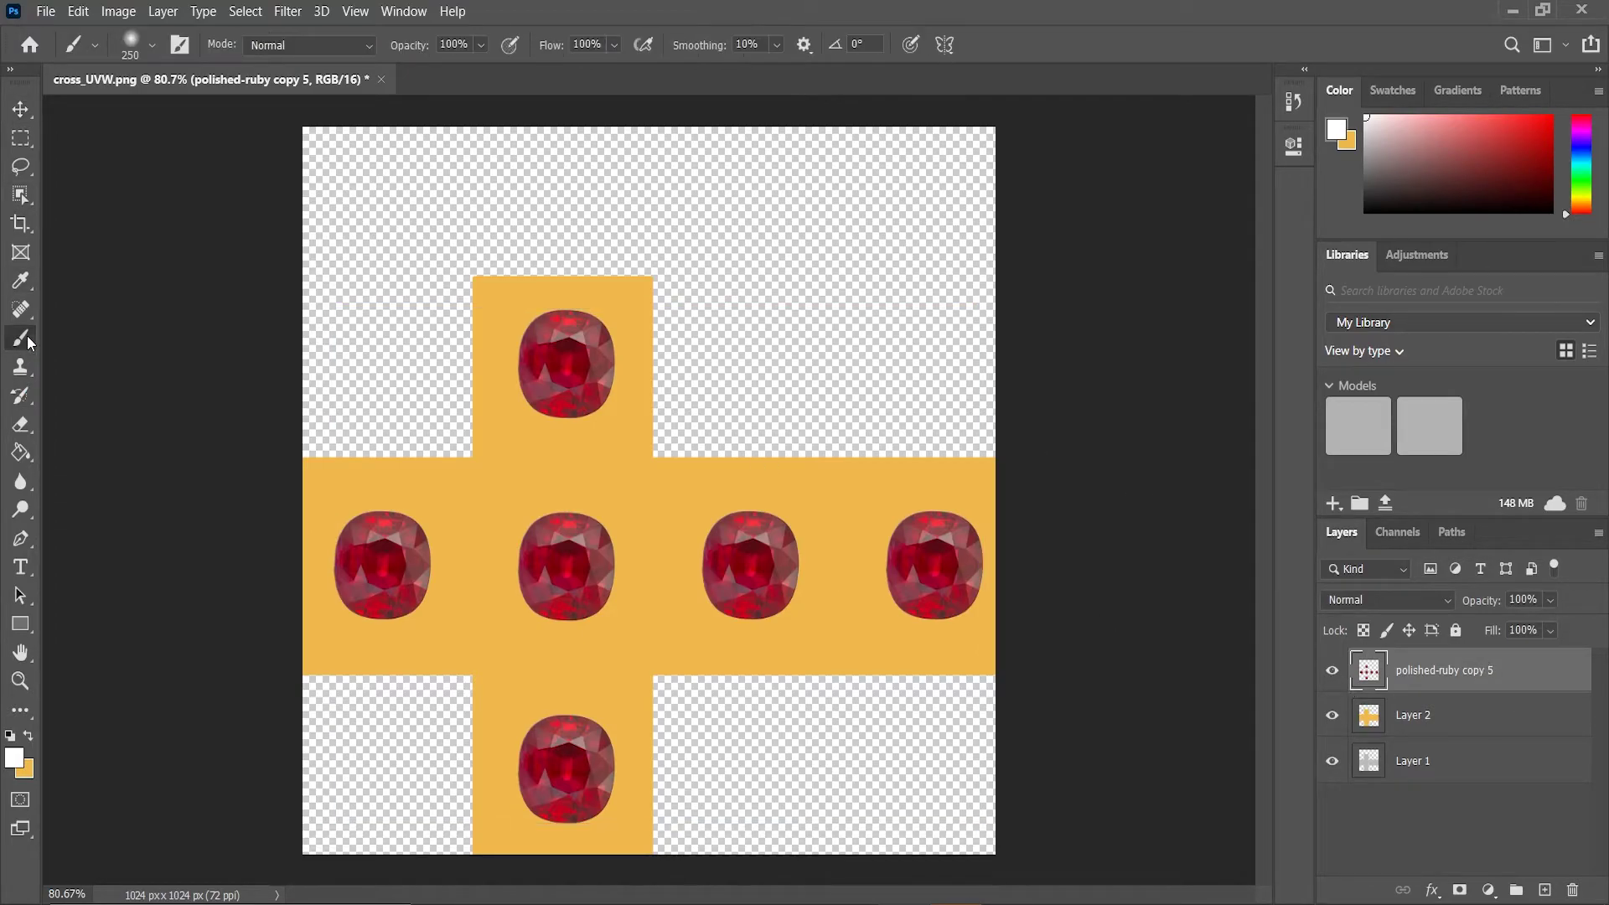
{"action": "left_click", "coordinate": [152, 47]}
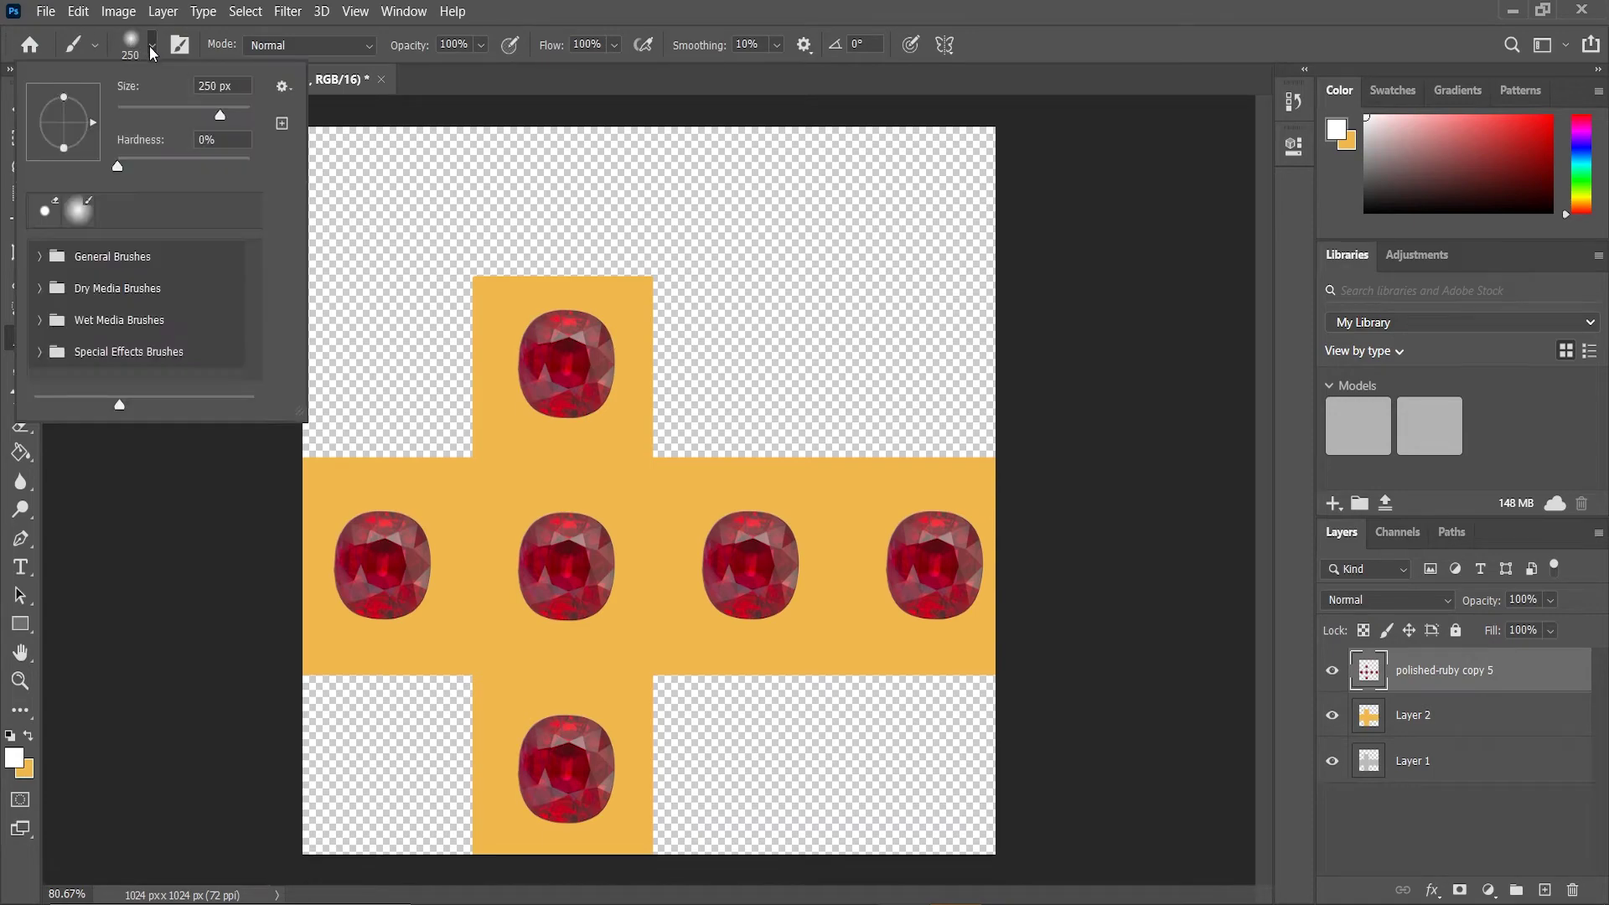
{"action": "key", "text": "Tab"}
{"action": "left_click", "coordinate": [352, 176]}
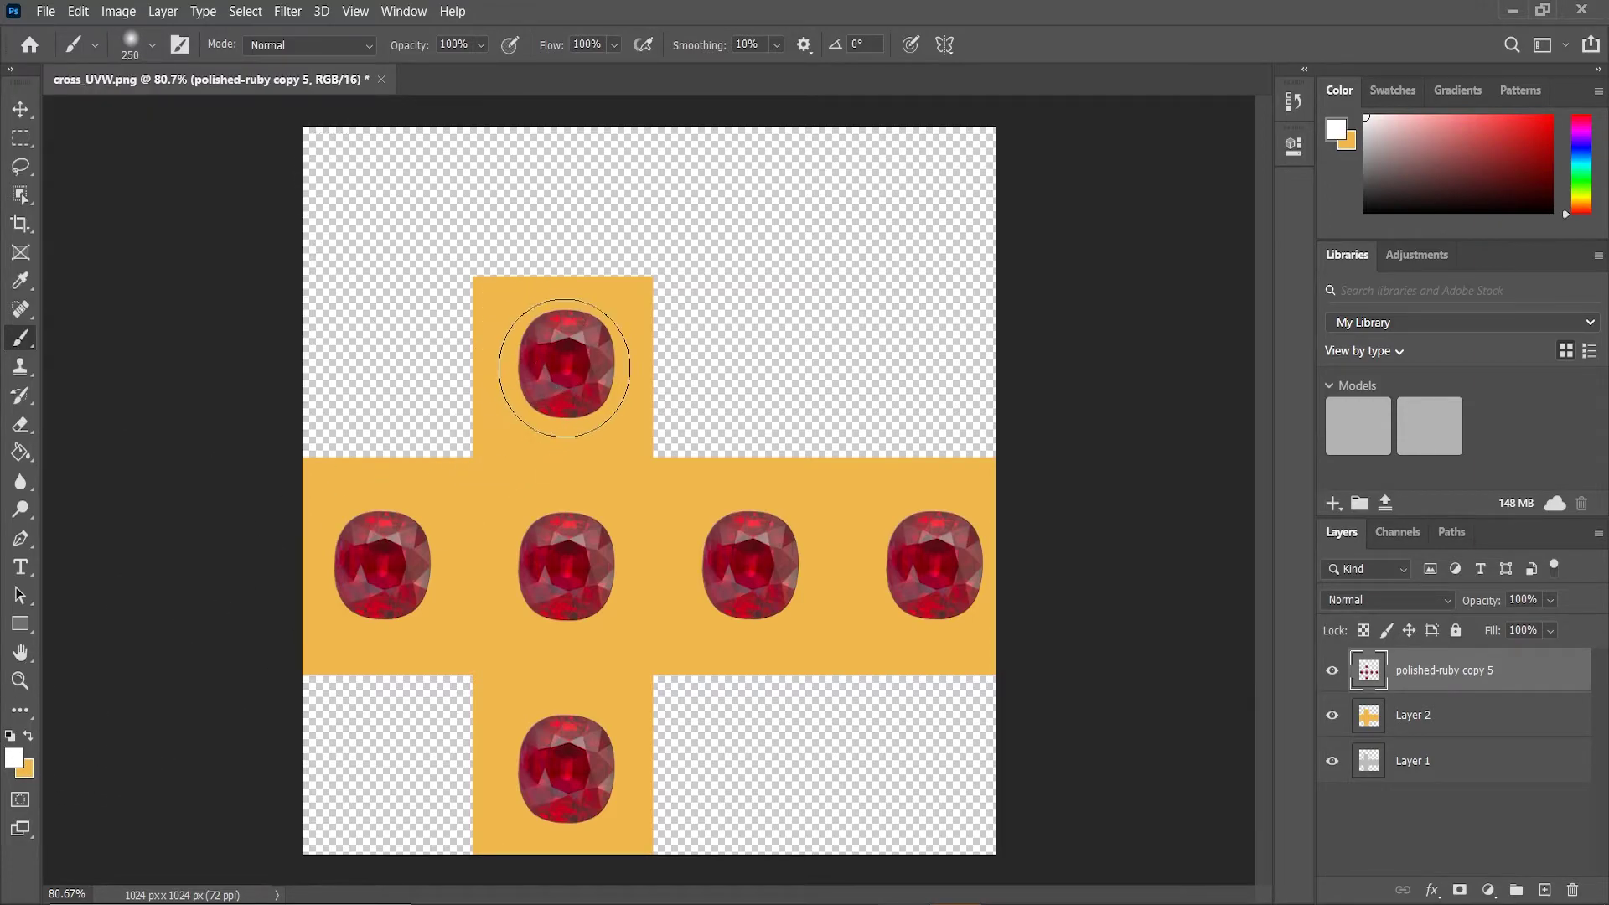
{"action": "left_click", "coordinate": [562, 362]}
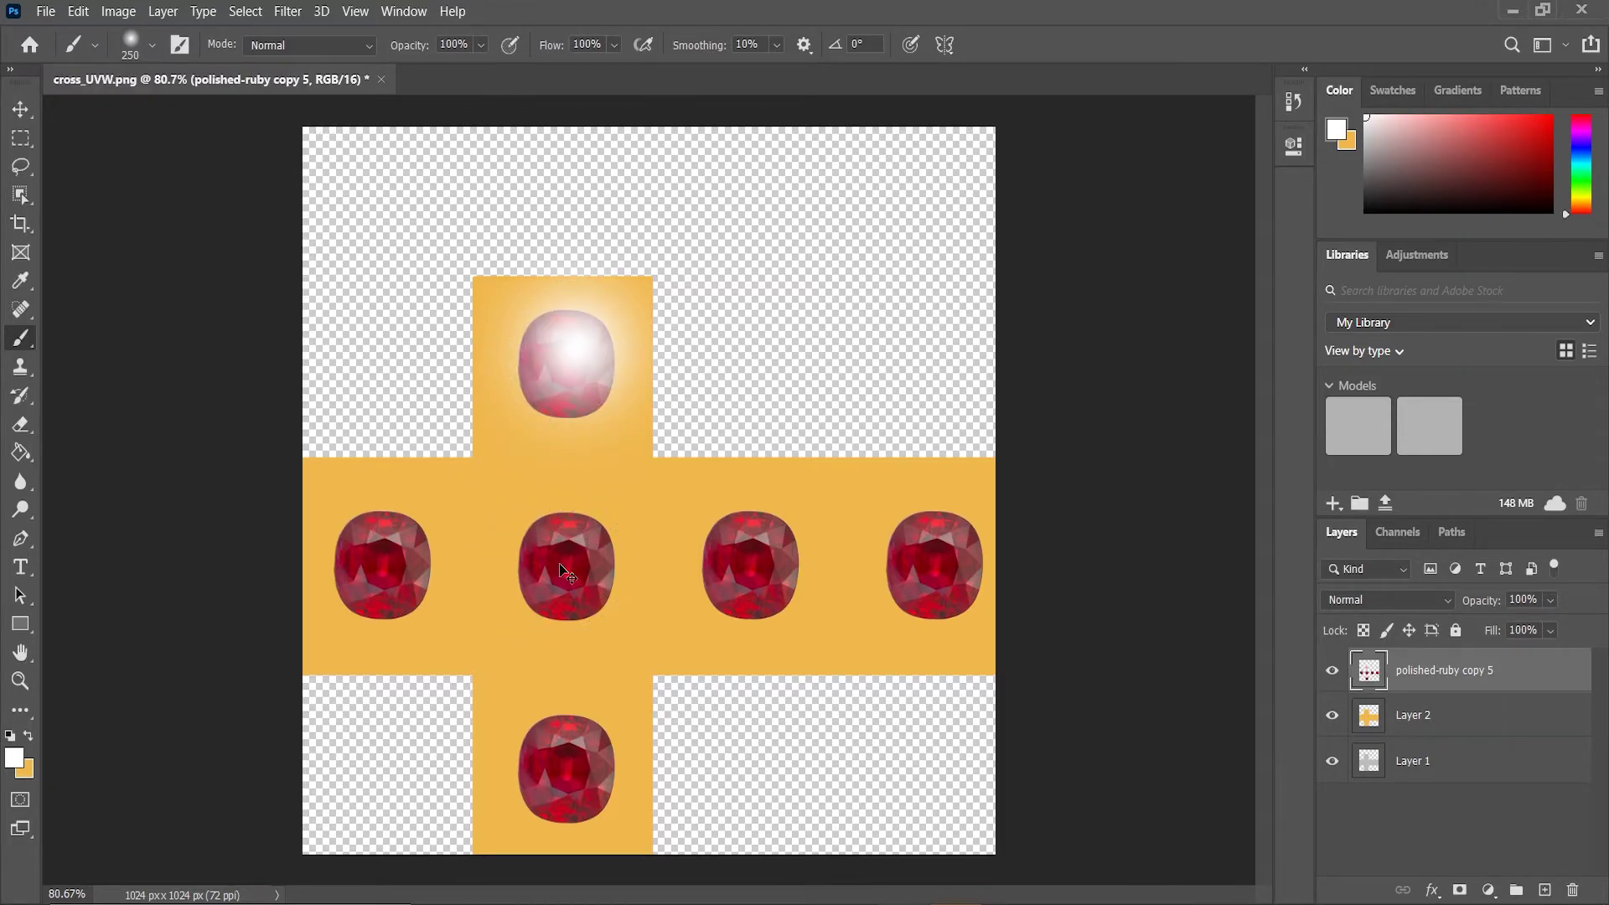
{"action": "key", "text": "ctrl+z"}
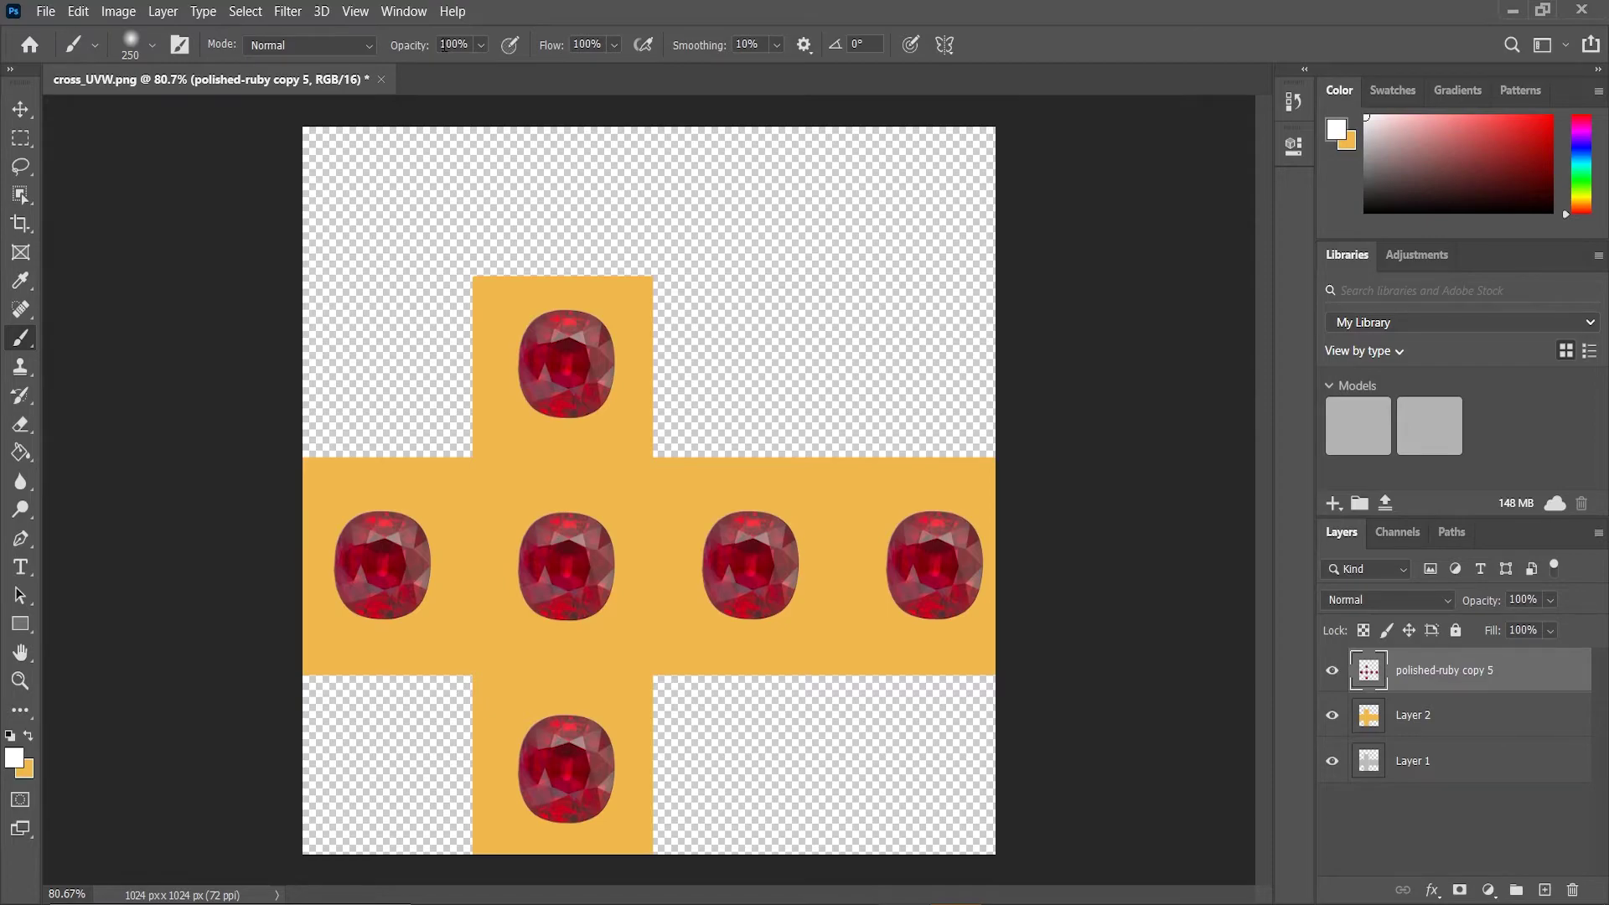
- Try dabbing white highlights over all six rubies with the soft 250 px Brush, and undo the dabs
{"action": "left_click", "coordinate": [577, 359]}
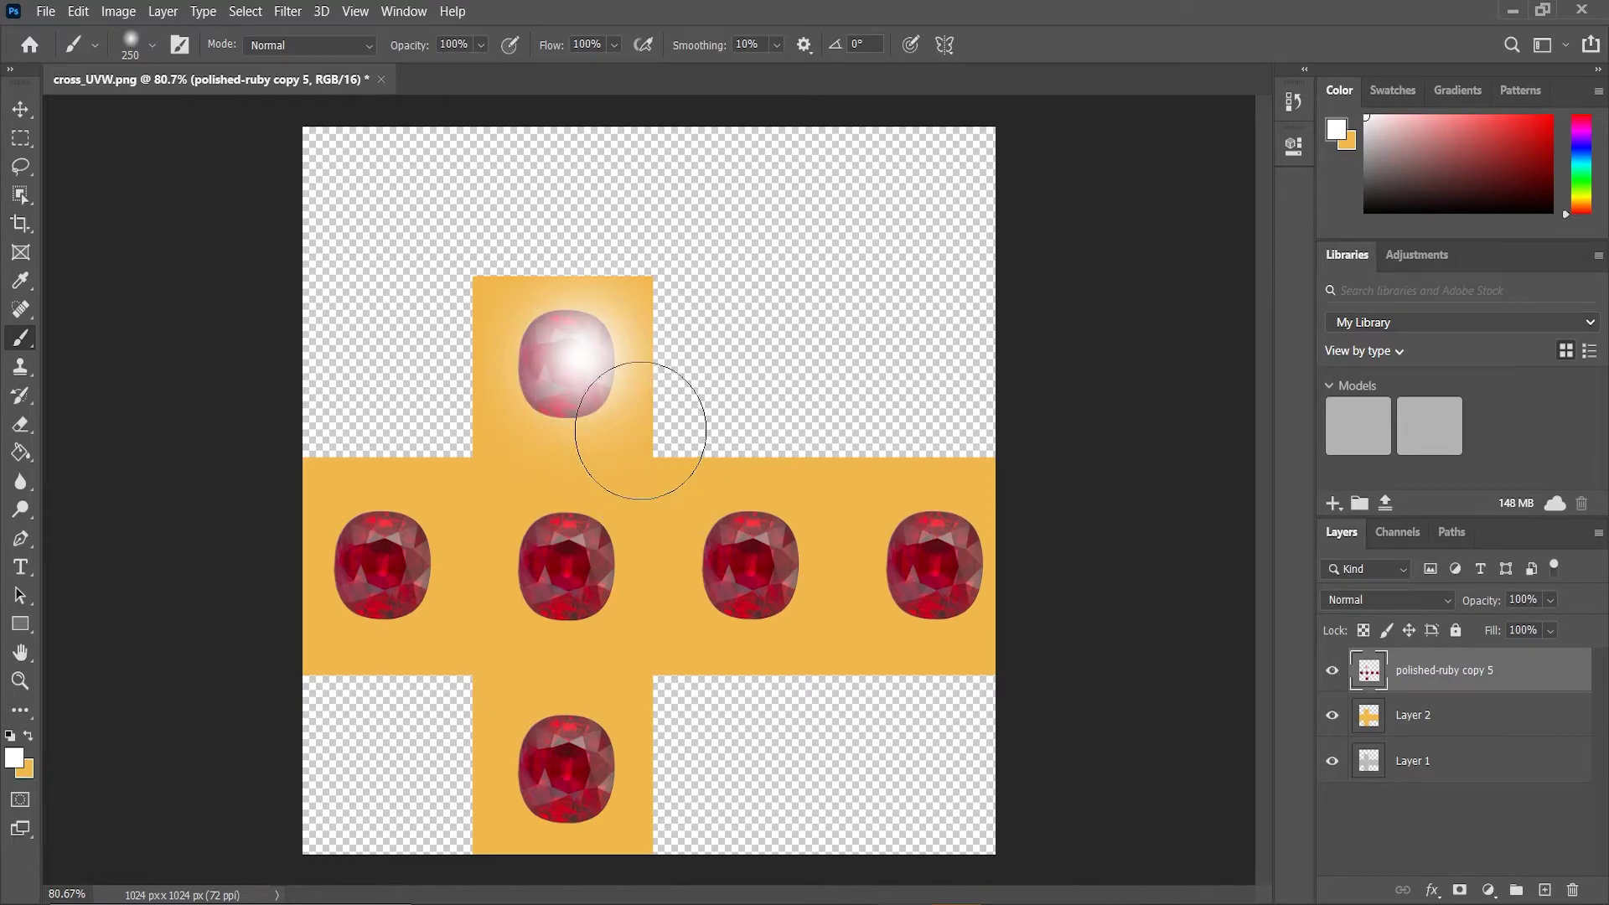
{"action": "left_click", "coordinate": [384, 561]}
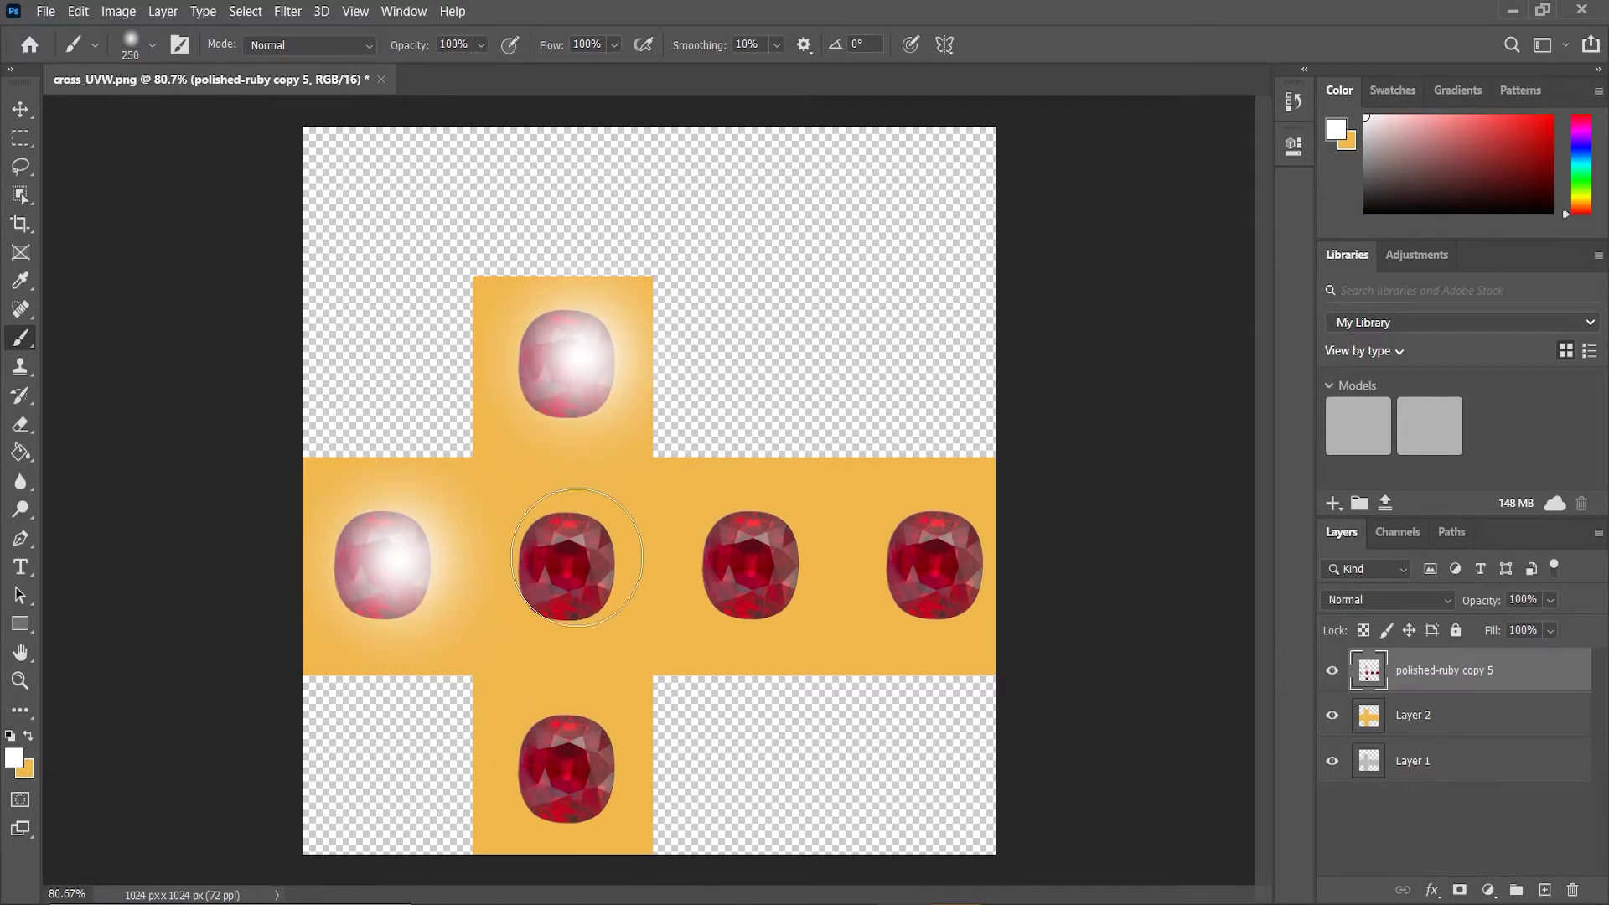
{"action": "left_click", "coordinate": [577, 559]}
{"action": "left_click", "coordinate": [754, 559]}
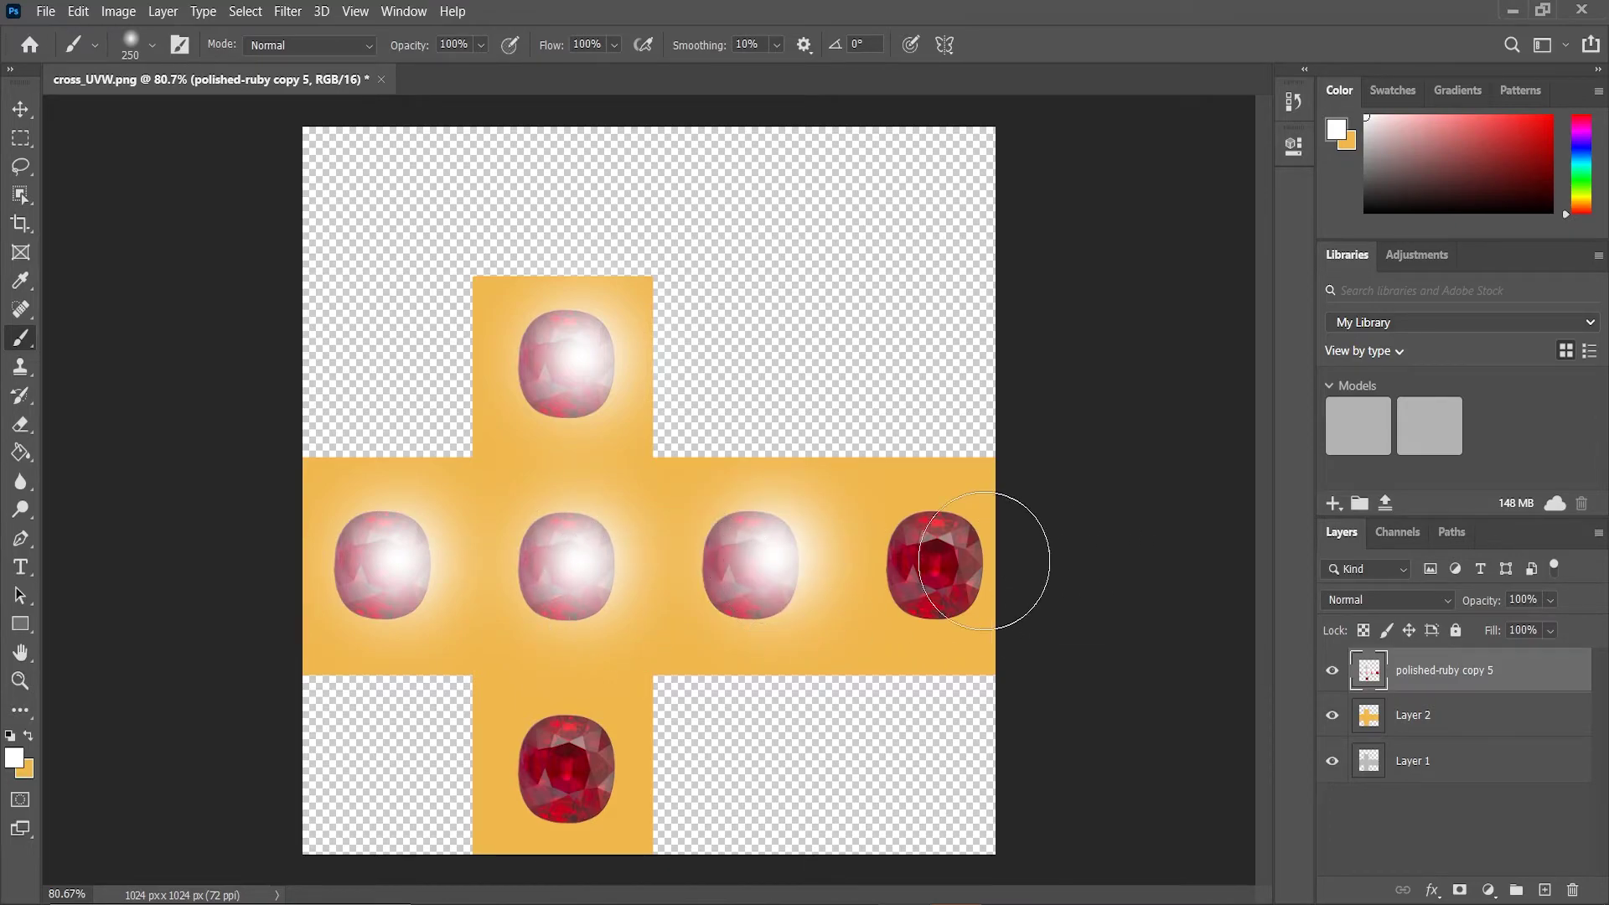
{"action": "left_click", "coordinate": [938, 553]}
{"action": "left_click", "coordinate": [579, 763]}
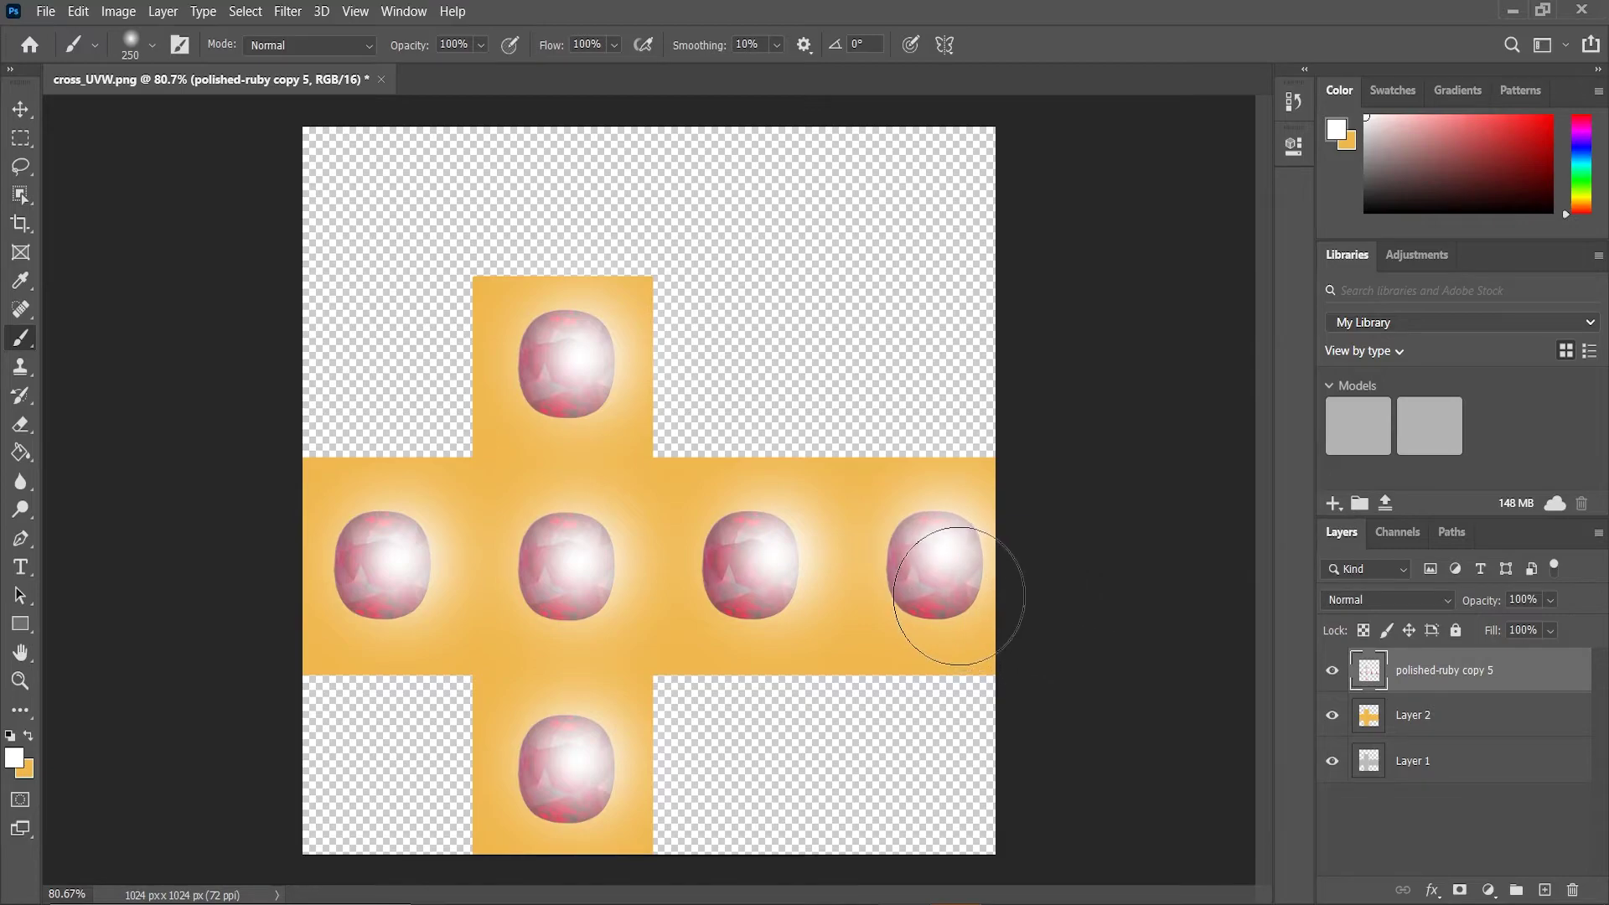
{"action": "key", "text": "ctrl+z"}
{"action": "key", "text": "ctrl+z"}
{"action": "key", "text": "ctrl+z"}
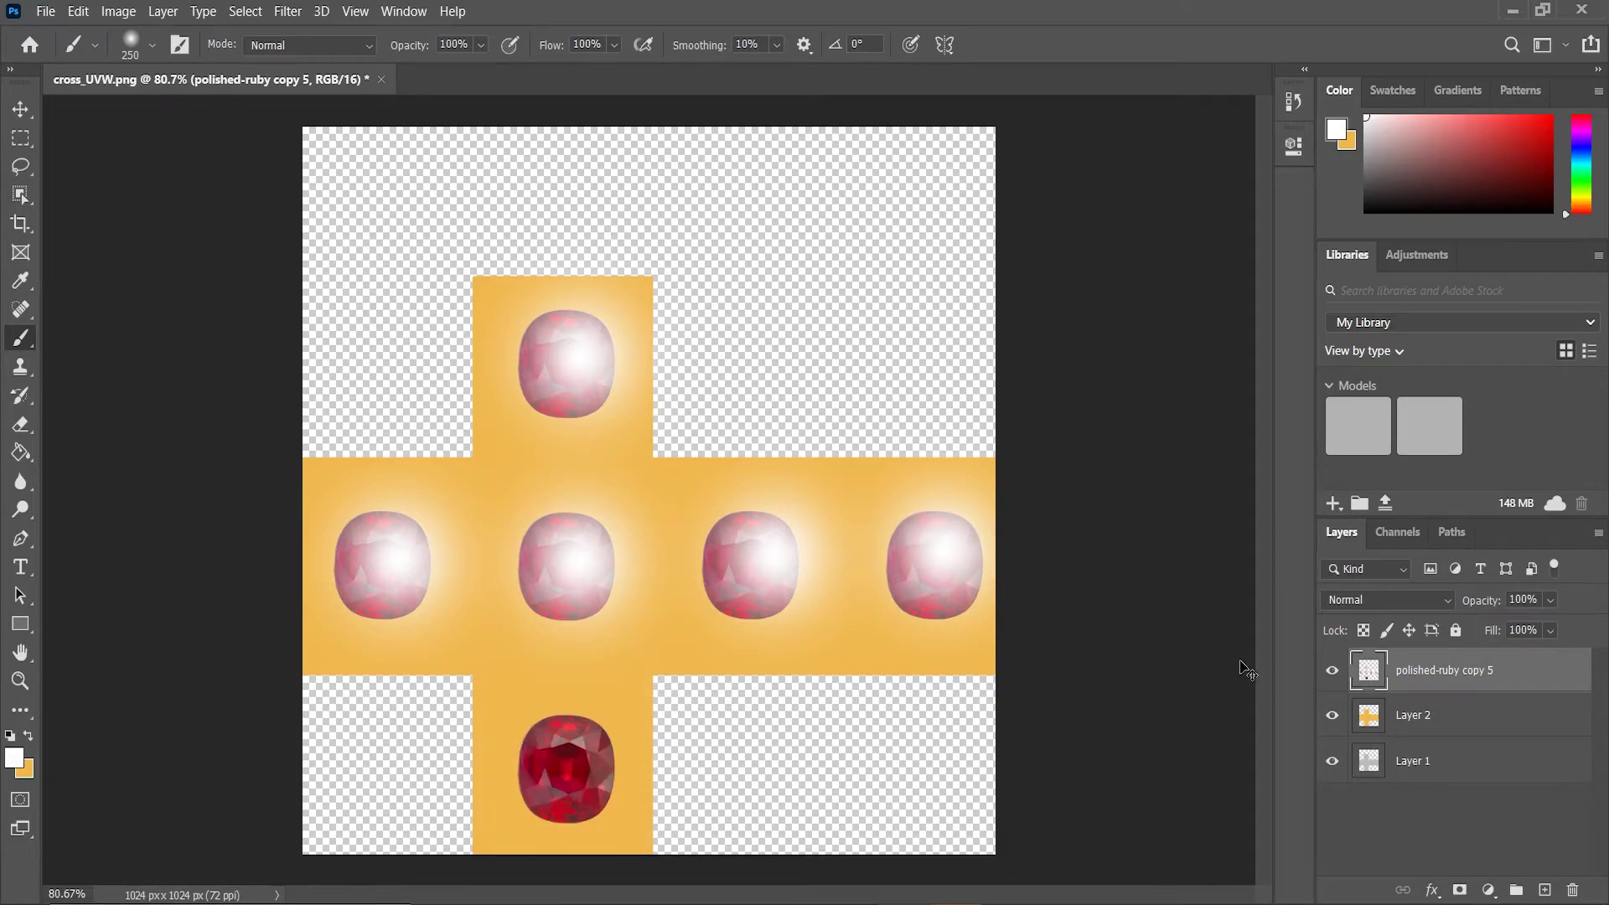
{"action": "key", "text": "ctrl+z"}
{"action": "key", "text": "ctrl+z"}
{"action": "key", "text": "ctrl+z"}
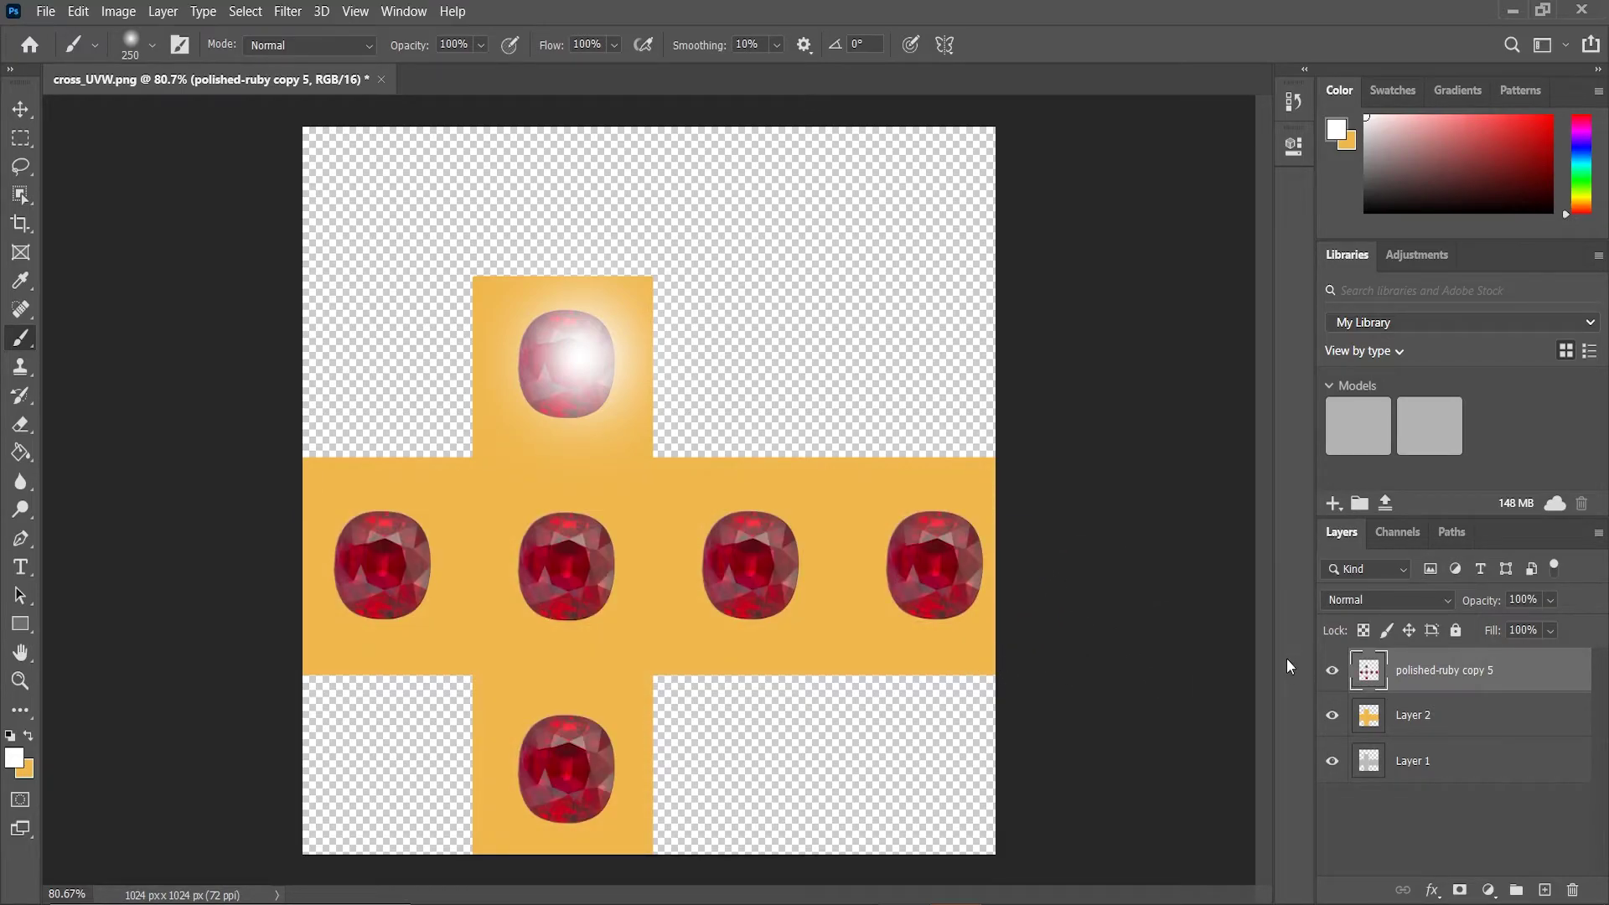
- Reduce the soft Brush to 150 px and dab a white highlight on the upper part of each of the six rubies
{"action": "key", "text": "bracketleft"}
{"action": "key", "text": "bracketleft"}
{"action": "key", "text": "bracketleft"}
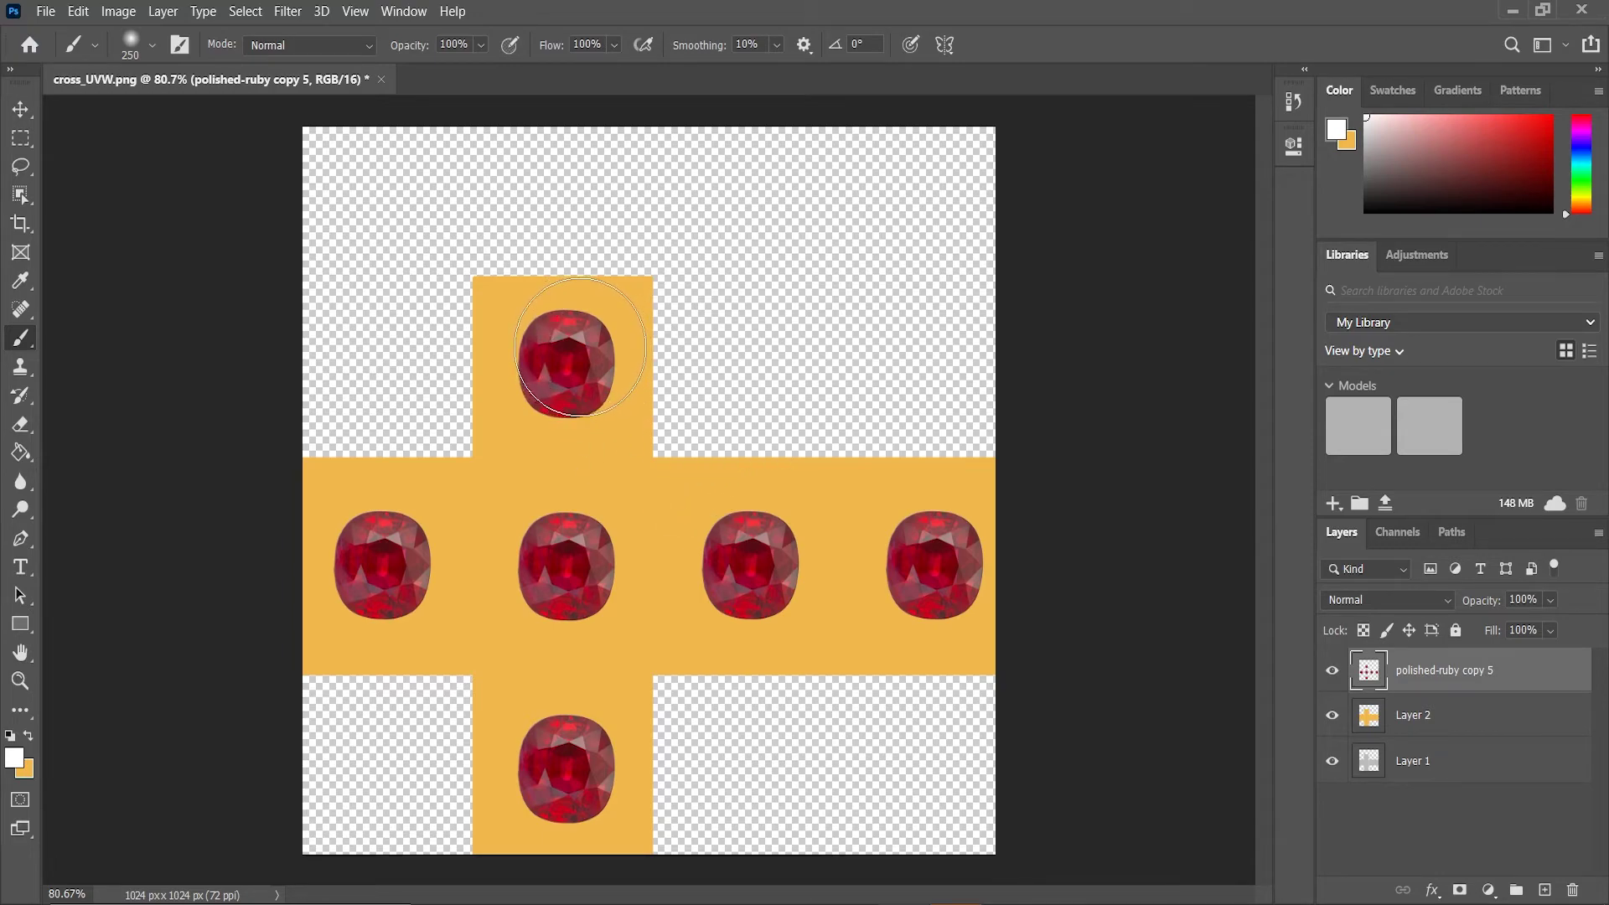
{"action": "left_click", "coordinate": [573, 345]}
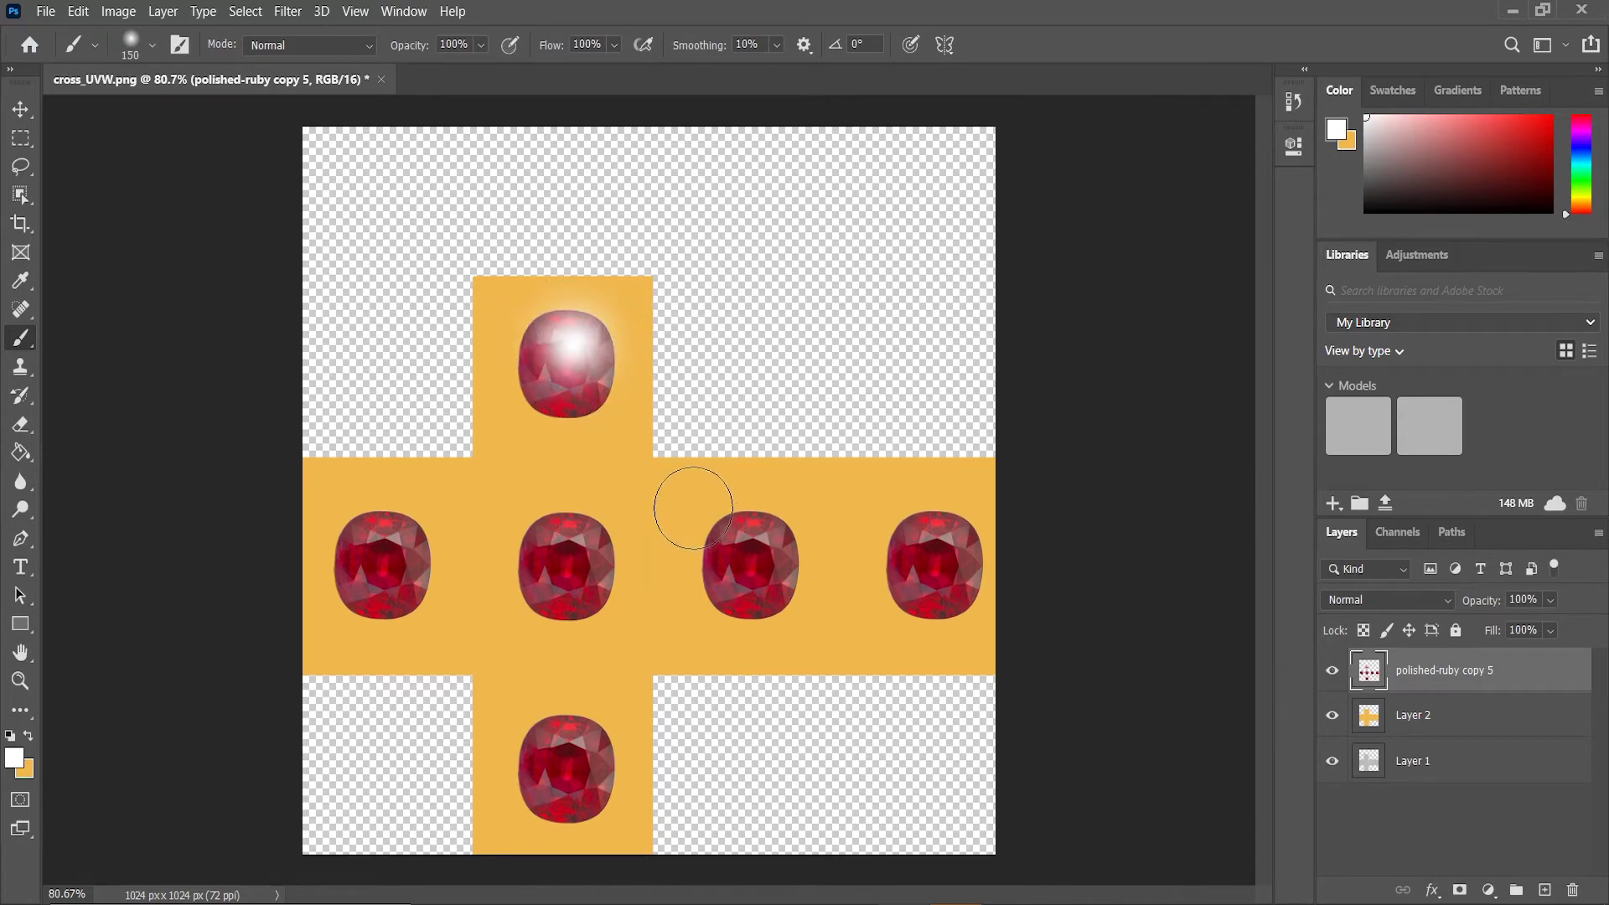
{"action": "left_click", "coordinate": [384, 543]}
{"action": "left_click", "coordinate": [573, 543]}
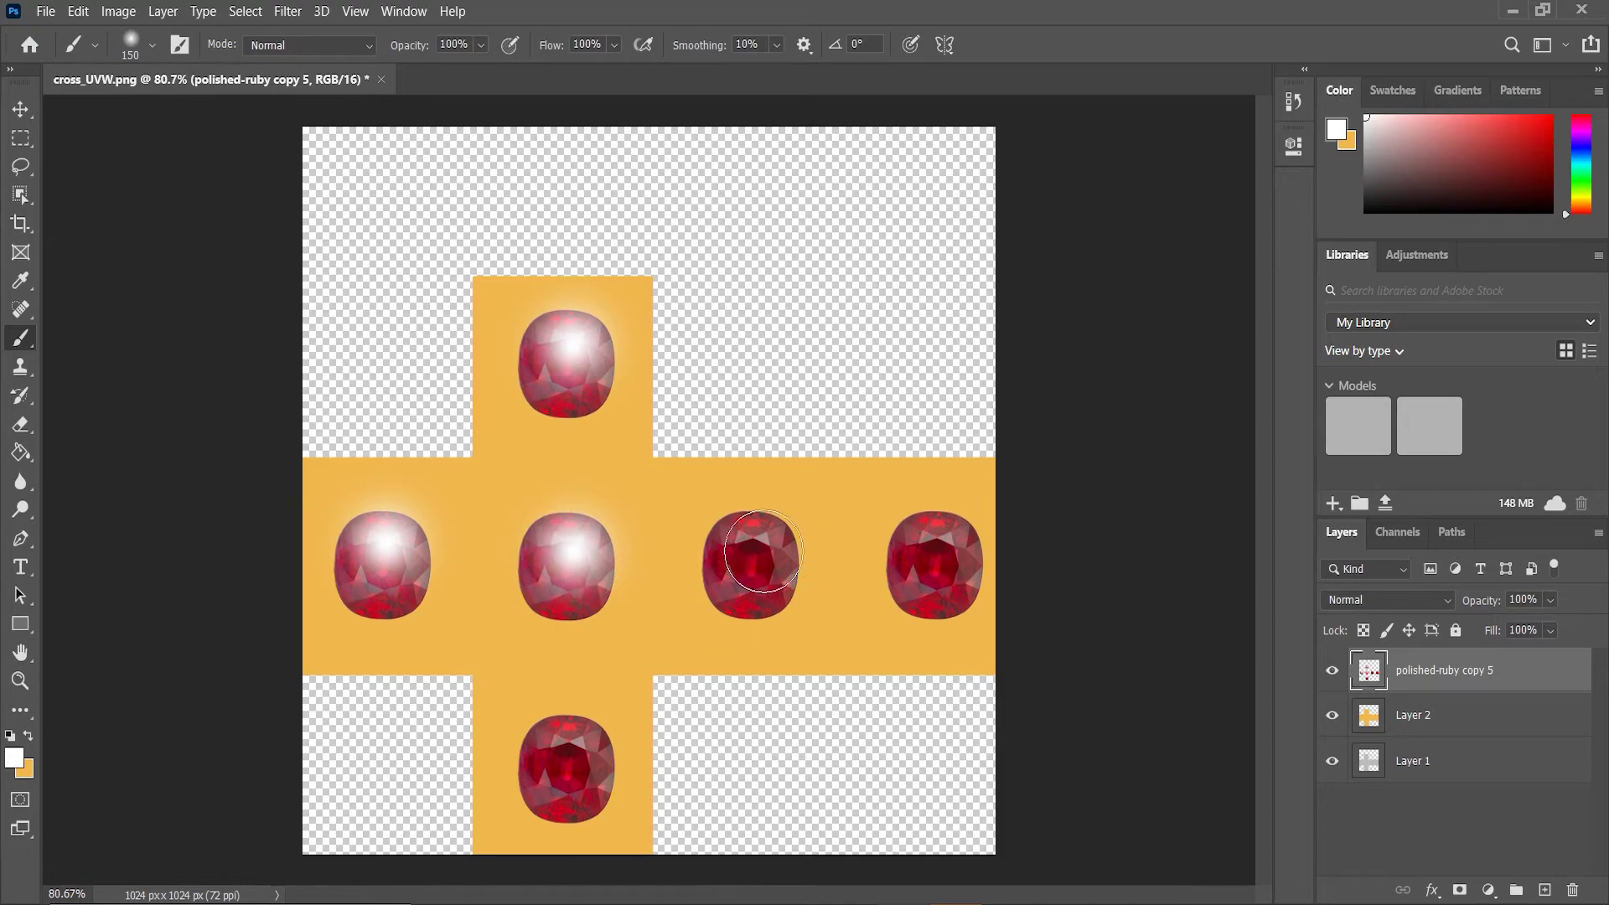
{"action": "left_click", "coordinate": [756, 543]}
{"action": "left_click", "coordinate": [940, 547]}
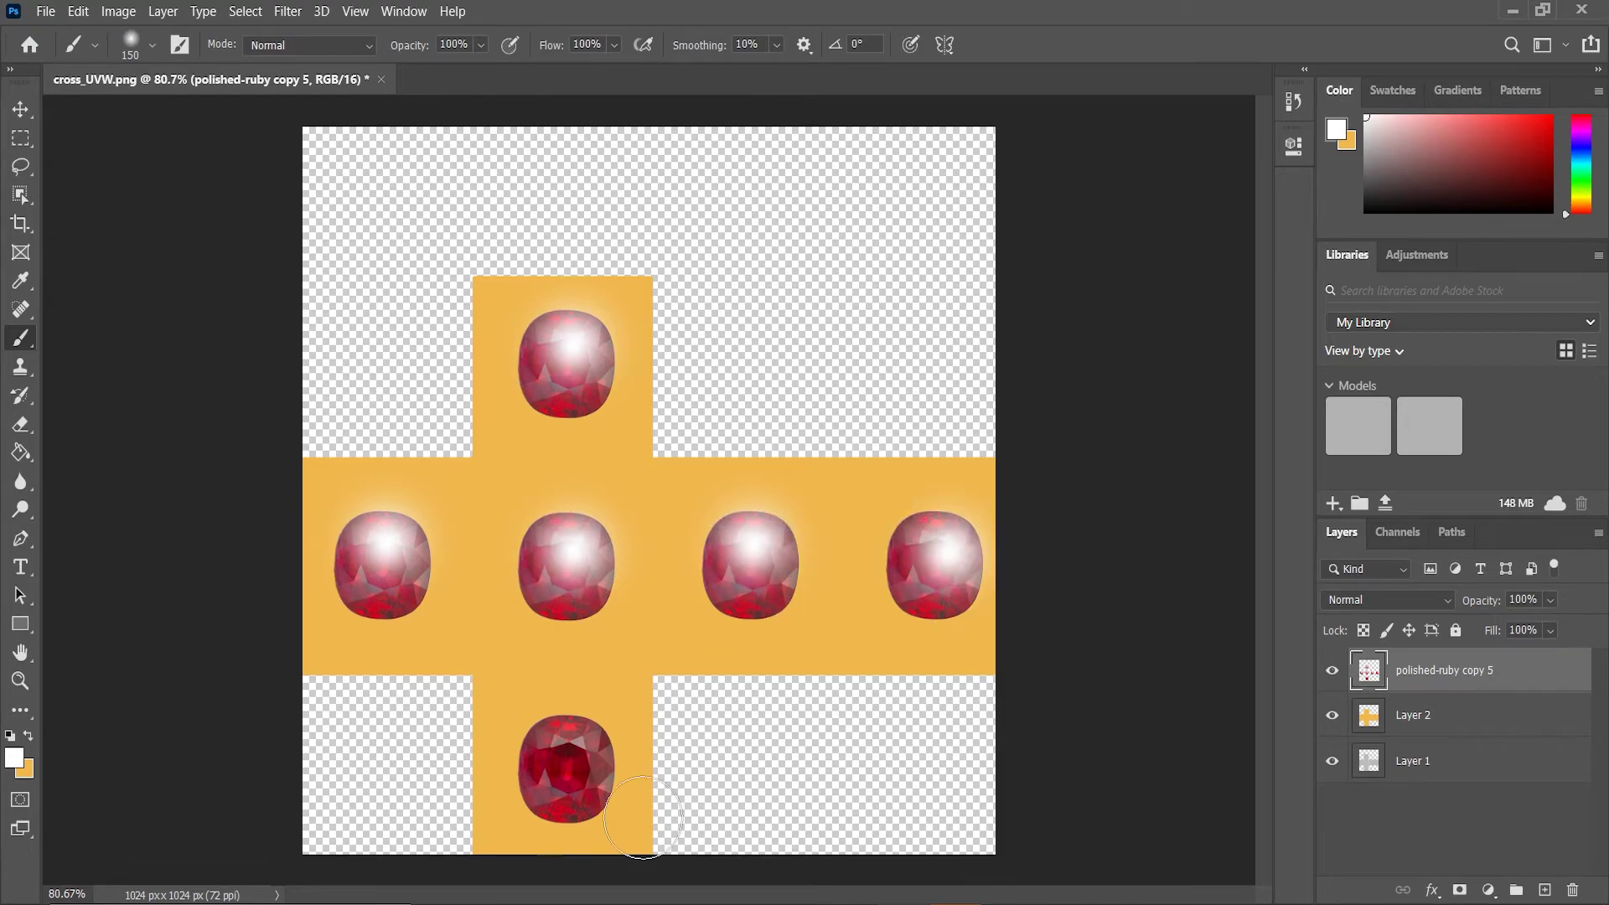
{"action": "left_click", "coordinate": [570, 750]}
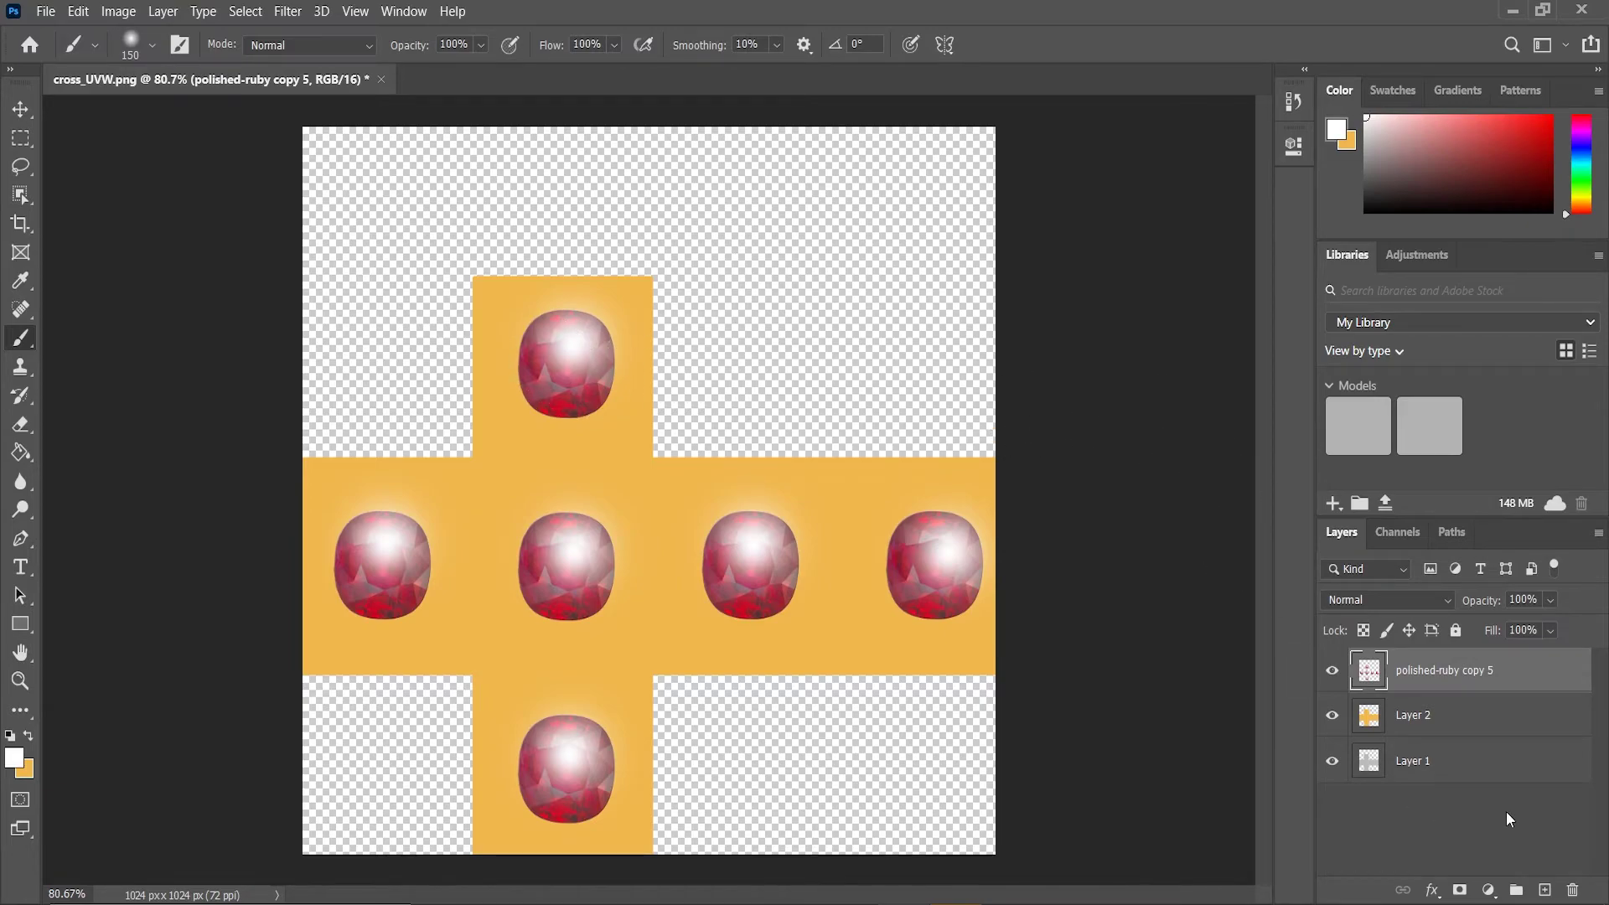
- Save a copy of the texture to the computer's Desktop as a PNG named cross, using the large file size option
{"action": "left_click", "coordinate": [46, 11]}
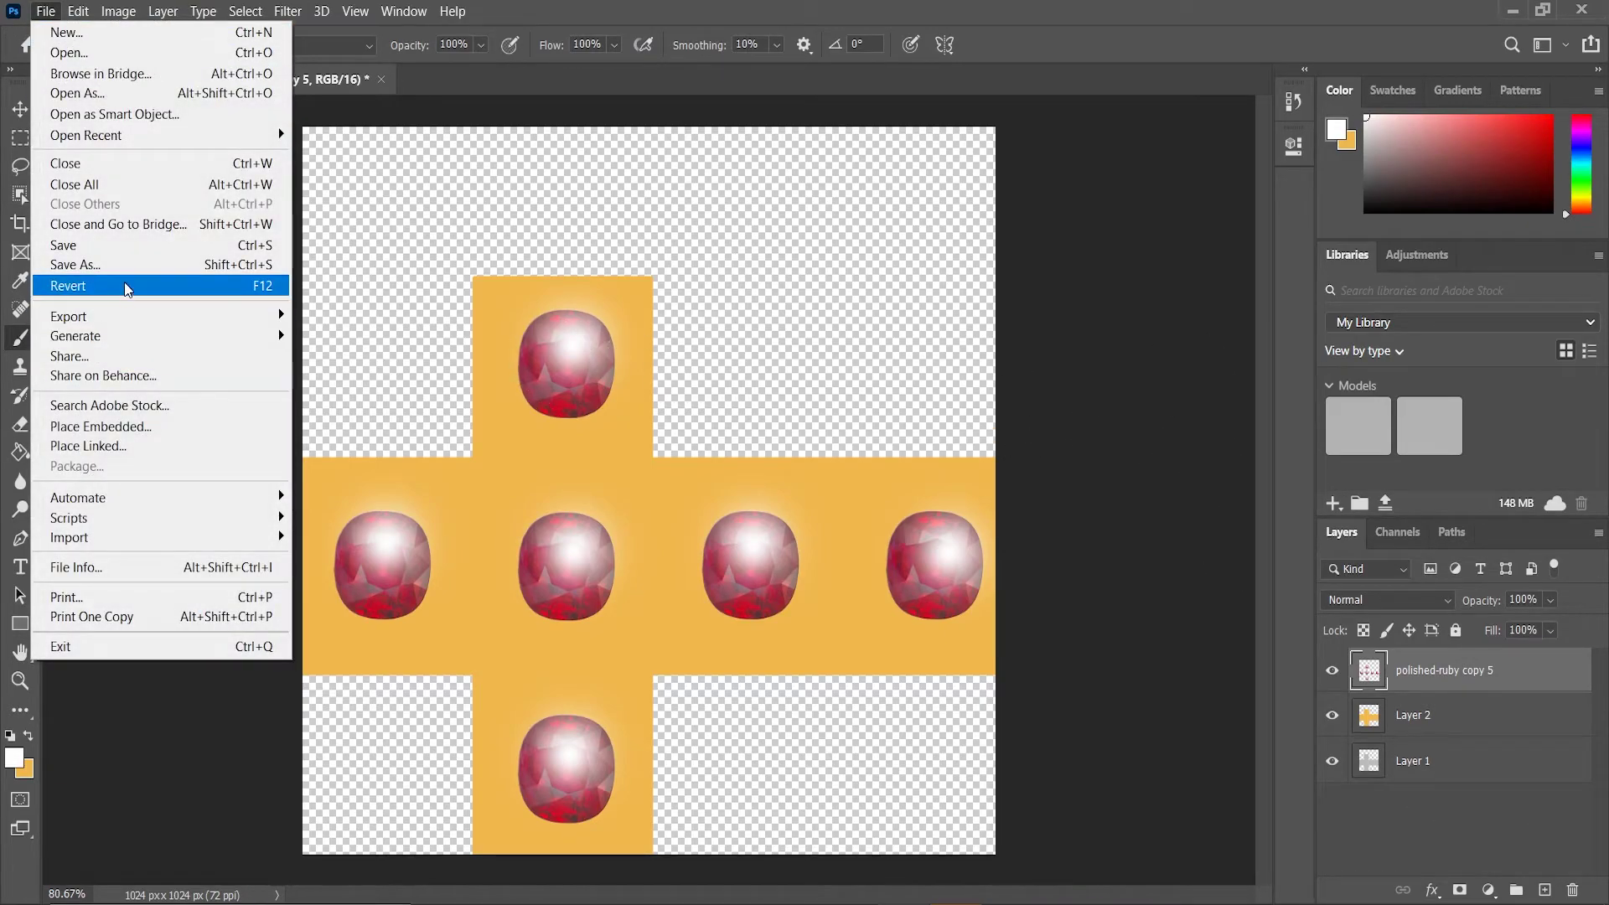
{"action": "left_click", "coordinate": [125, 265]}
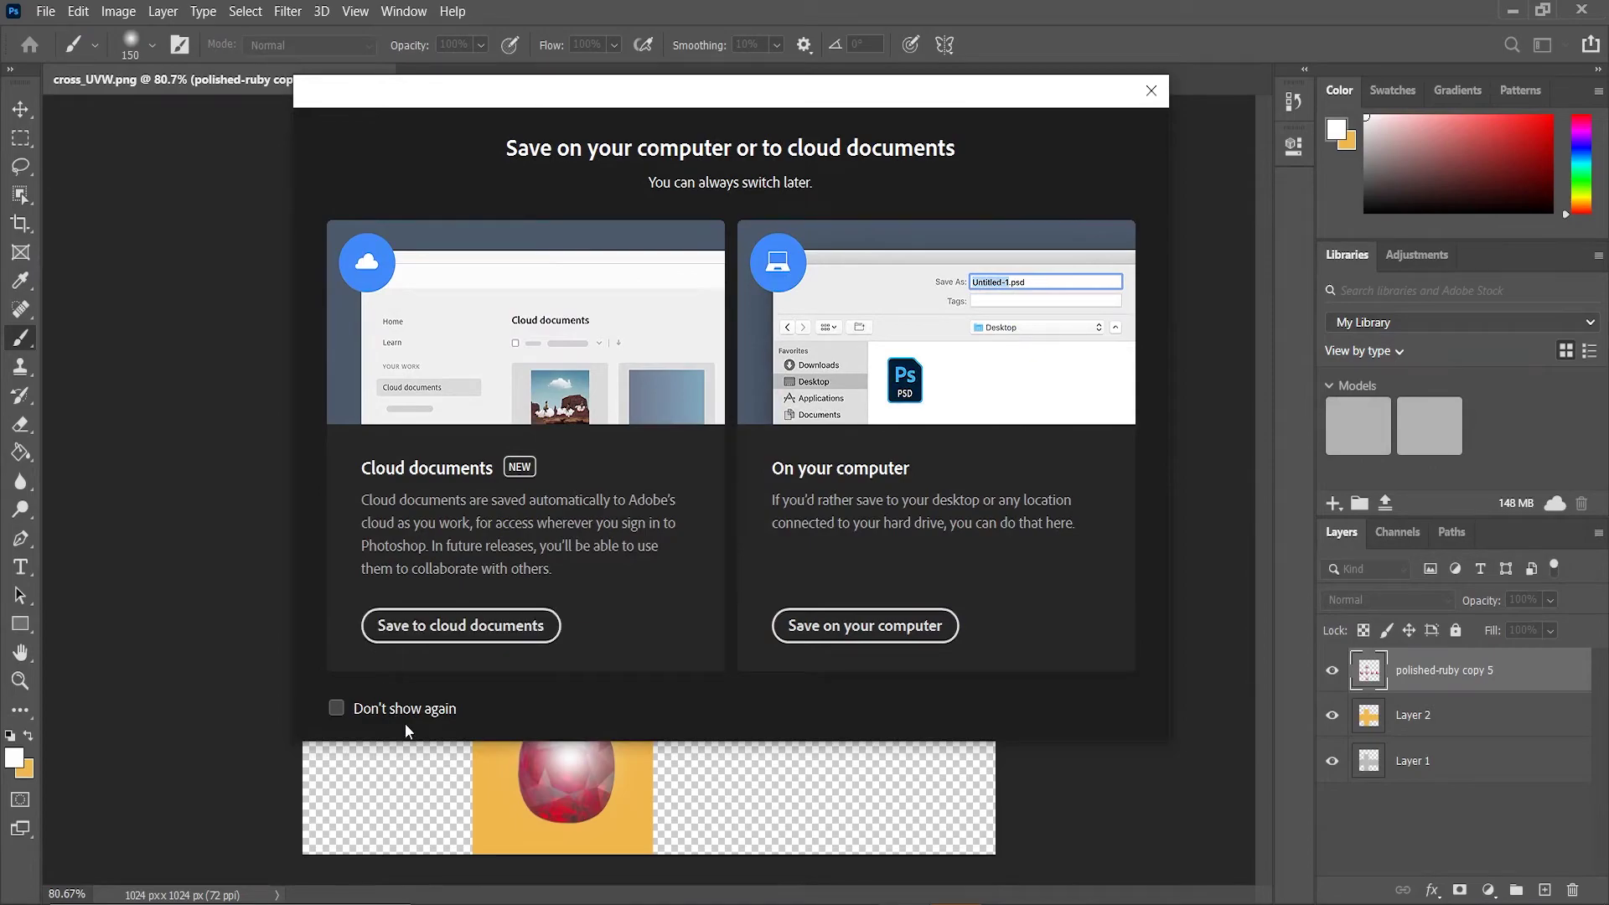
{"action": "left_click", "coordinate": [865, 625]}
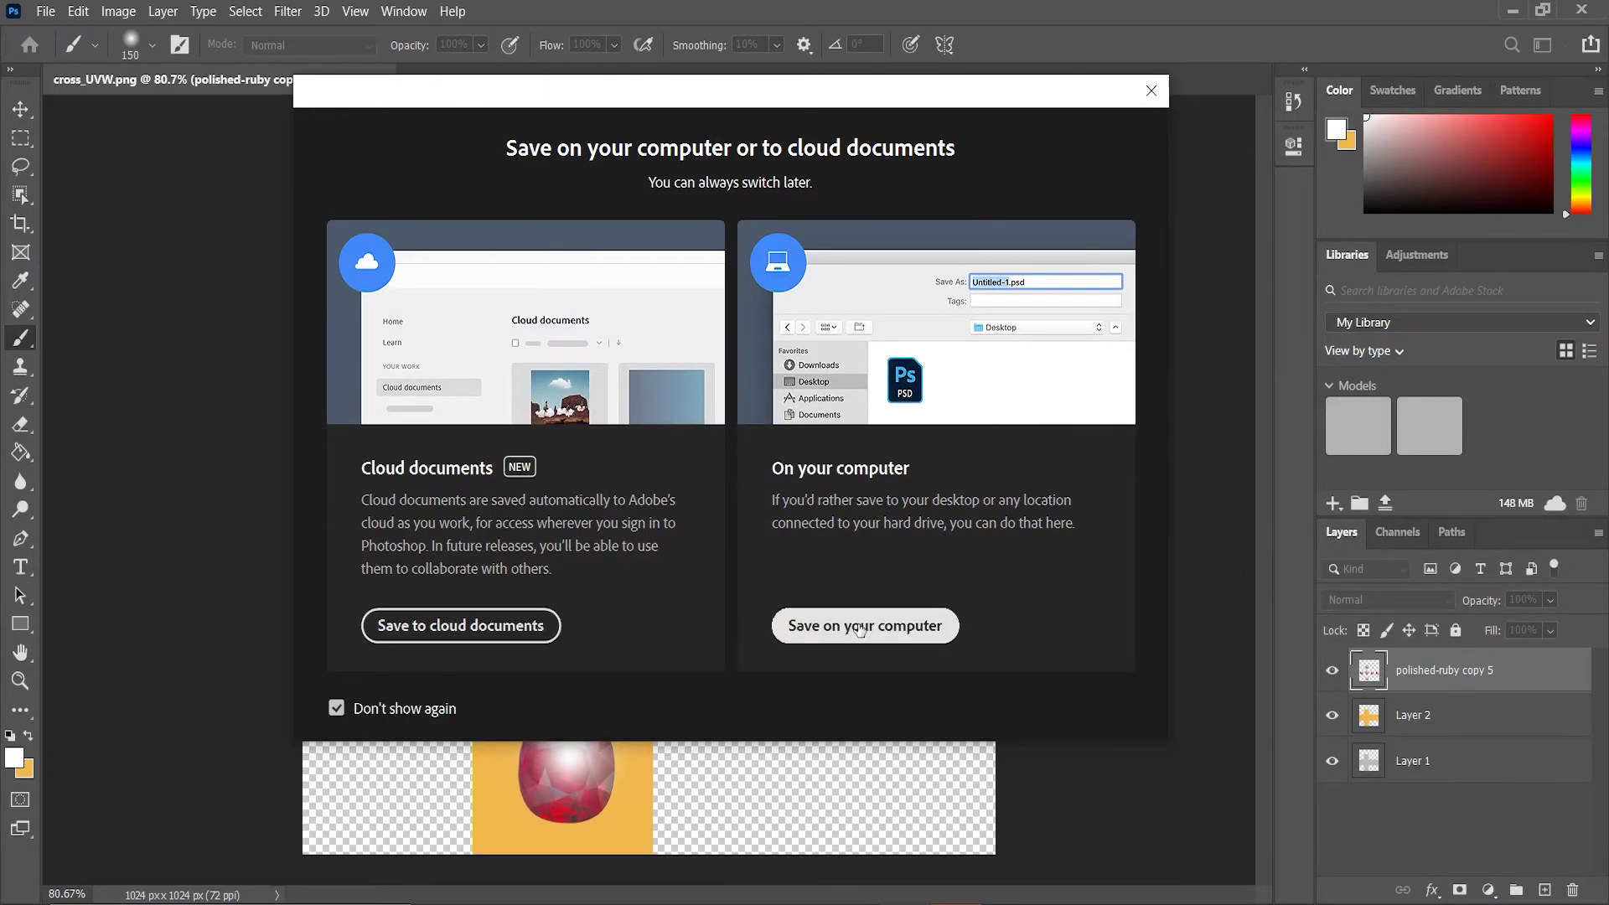
{"action": "left_click", "coordinate": [235, 436]}
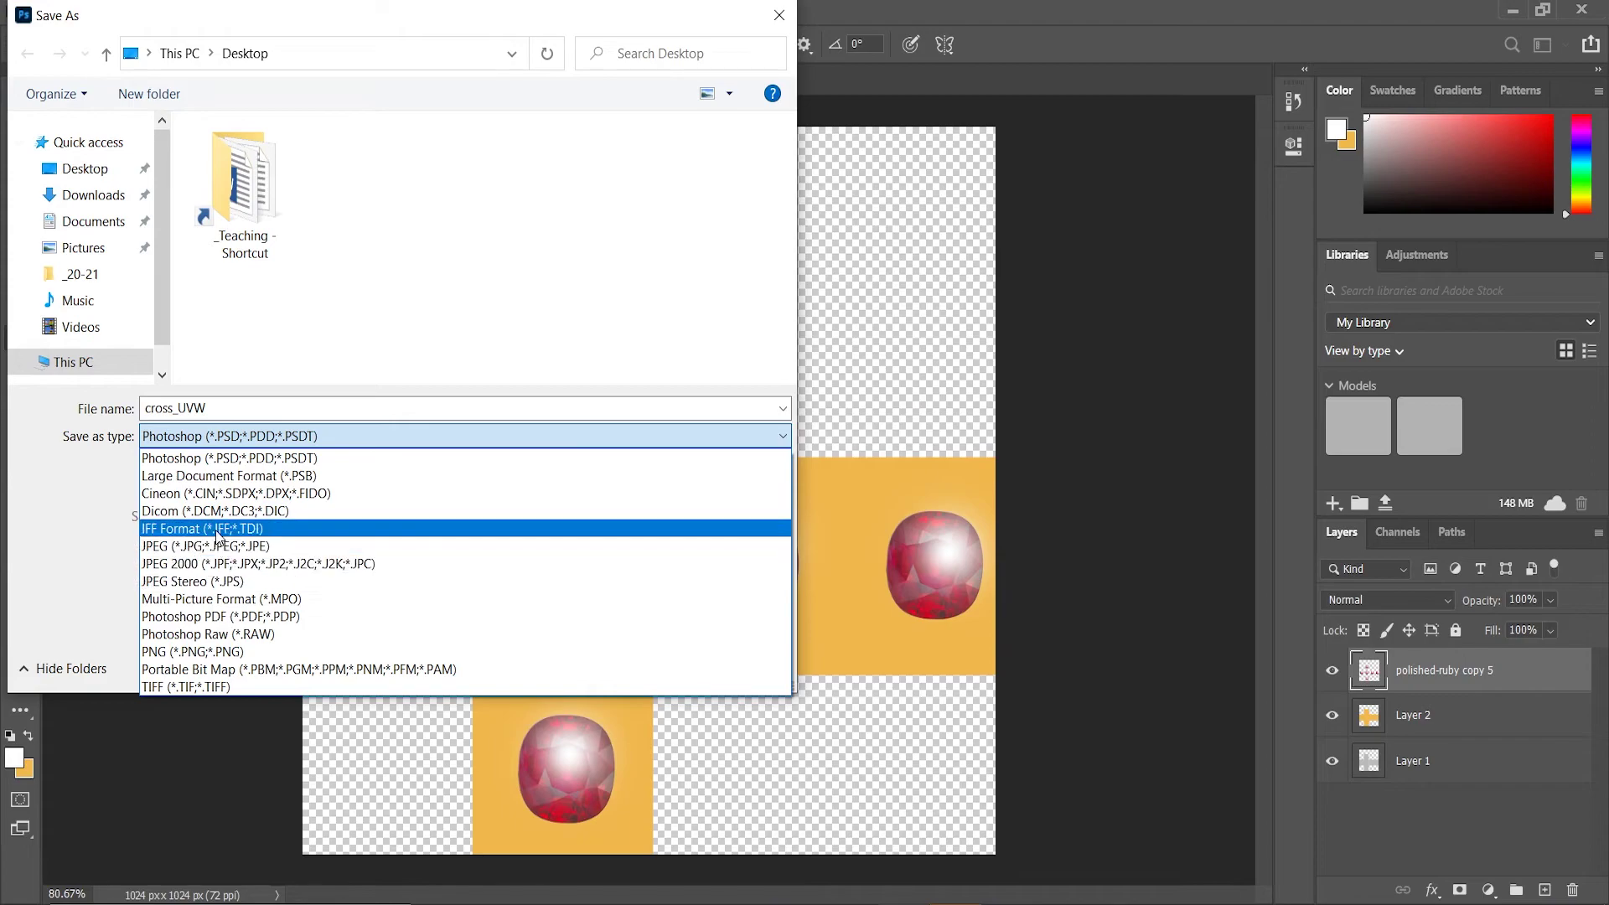
{"action": "left_click", "coordinate": [198, 652]}
{"action": "left_click", "coordinate": [273, 411]}
{"action": "left_click", "coordinate": [273, 411]}
{"action": "key", "text": "BackSpace"}
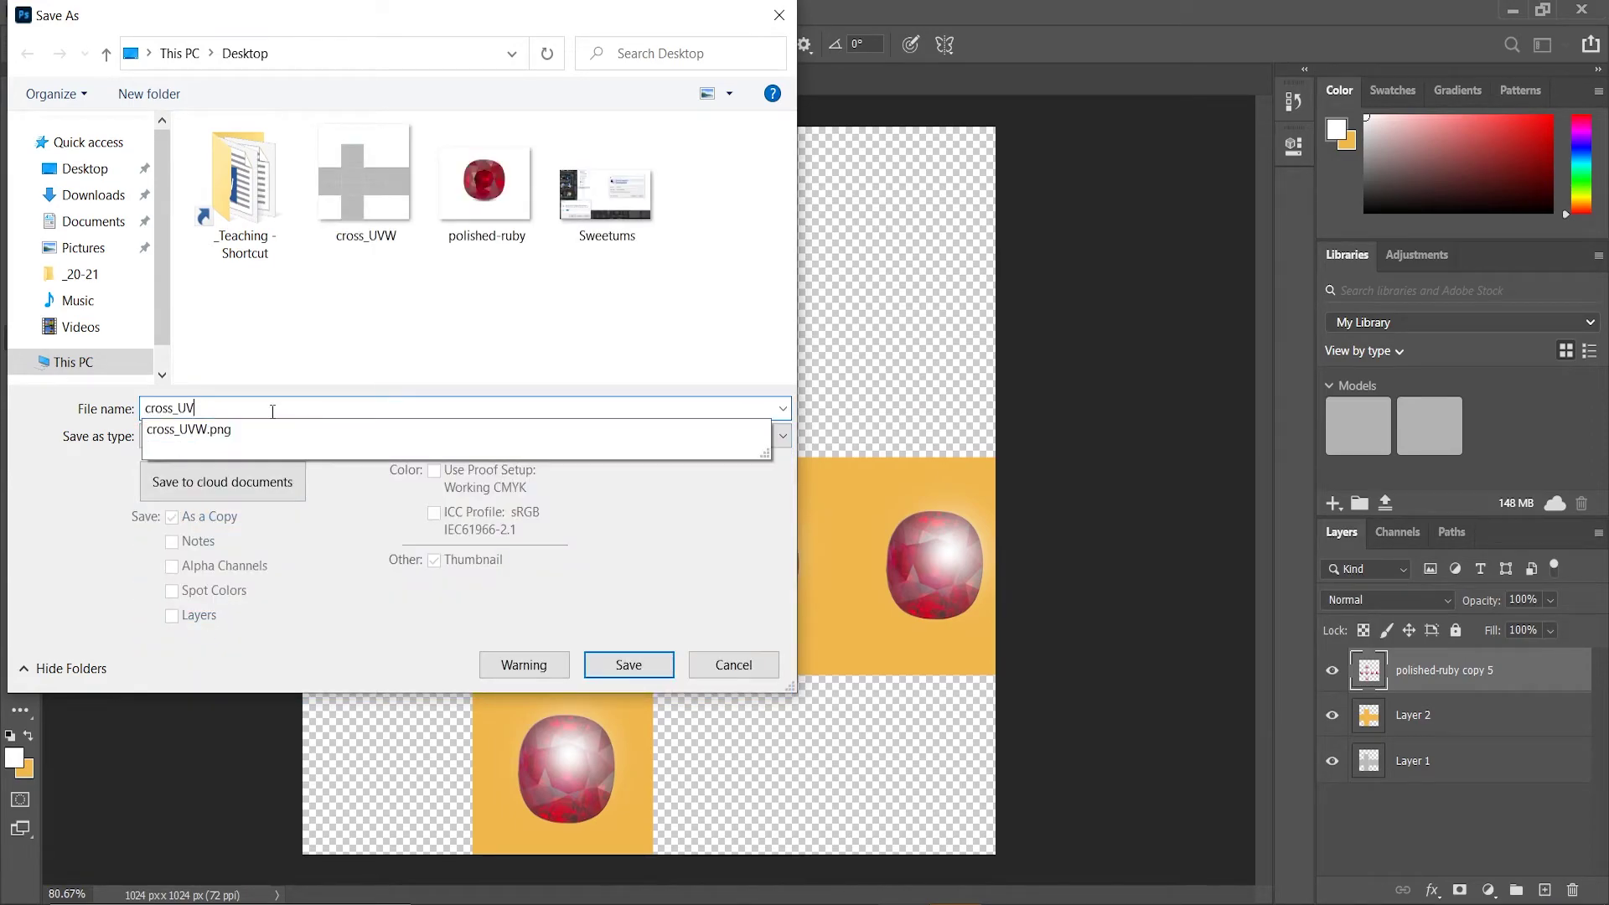
{"action": "key", "text": "Return"}
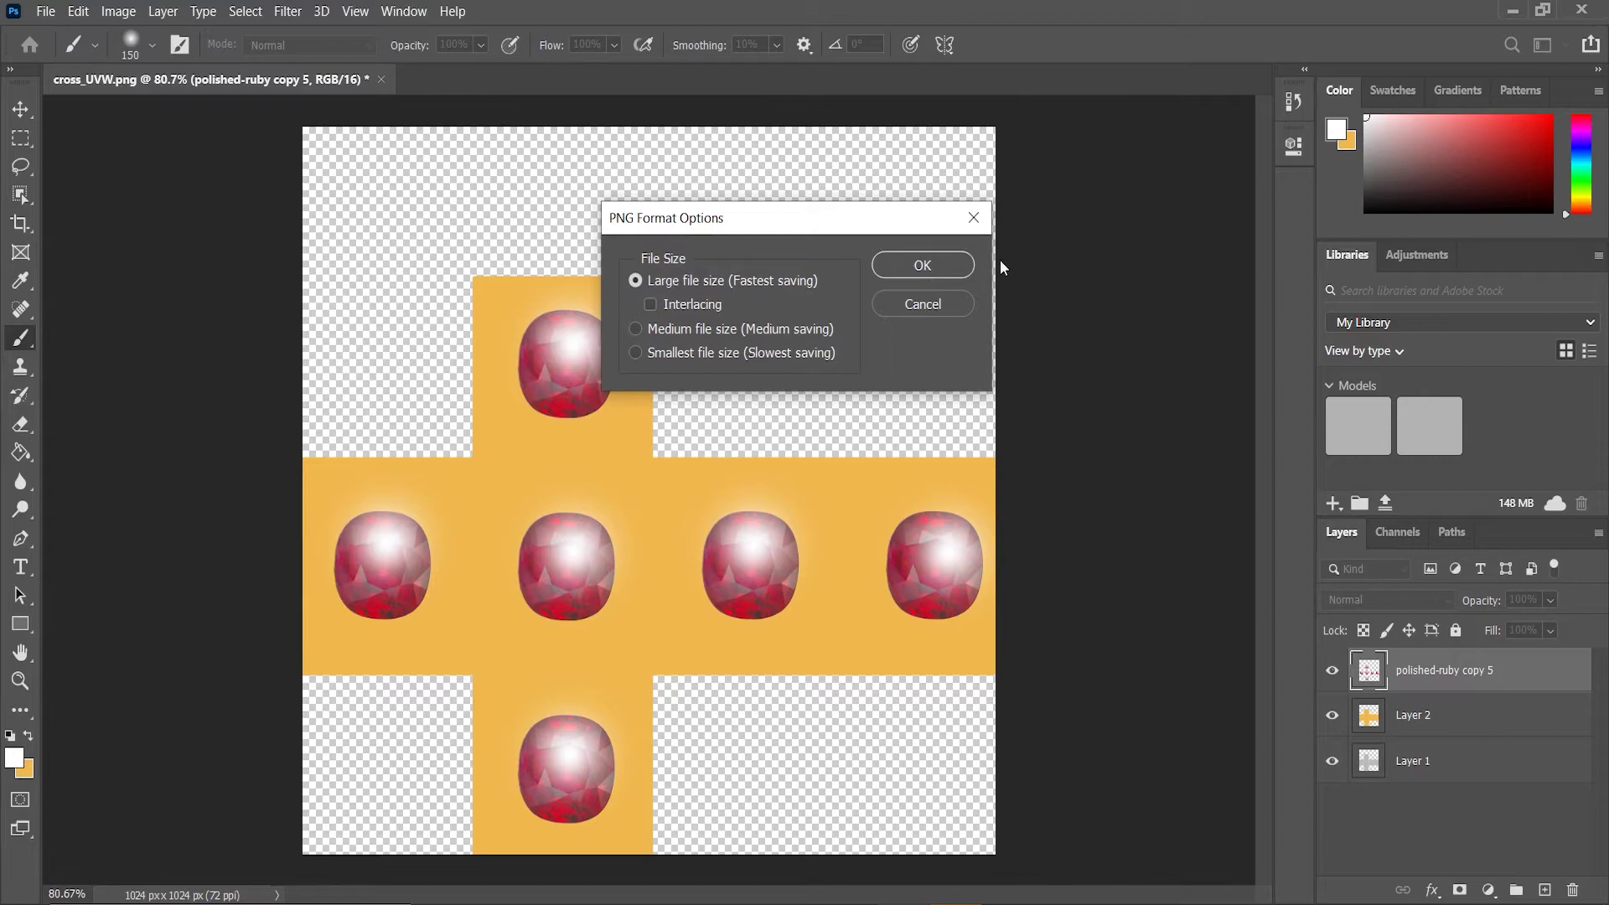
{"action": "left_click", "coordinate": [922, 267]}
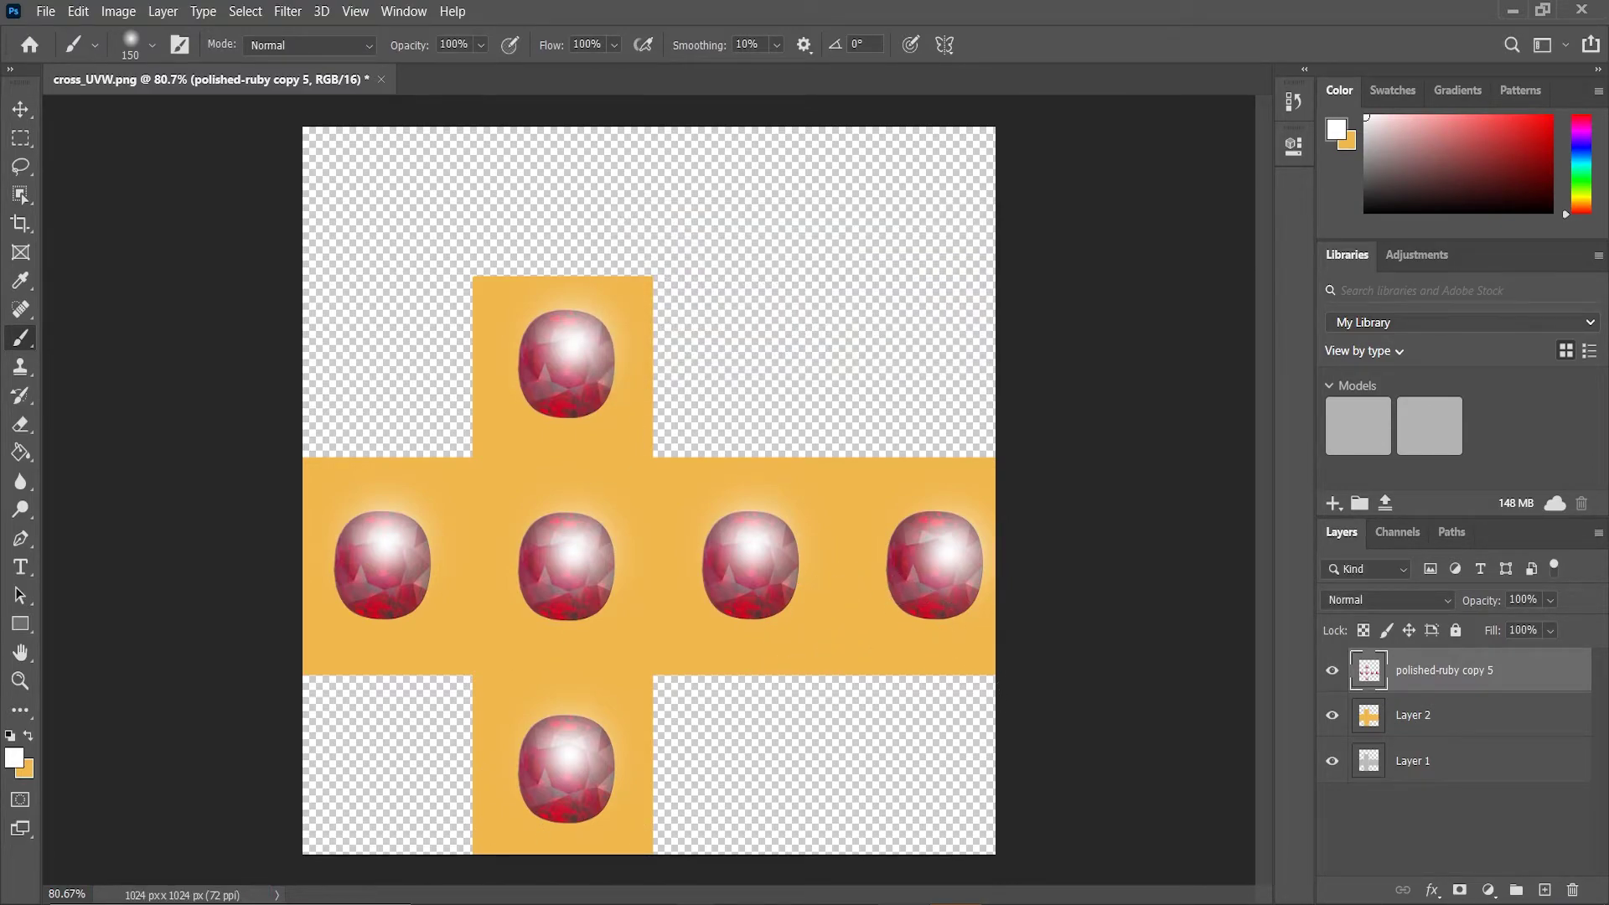
- Switch to 3ds Max and load the cross image from the Desktop into the empty ID 3 slot of the Multi/Sub-Object material
{"action": "left_click", "coordinate": [965, 898]}
{"action": "key", "text": "m"}
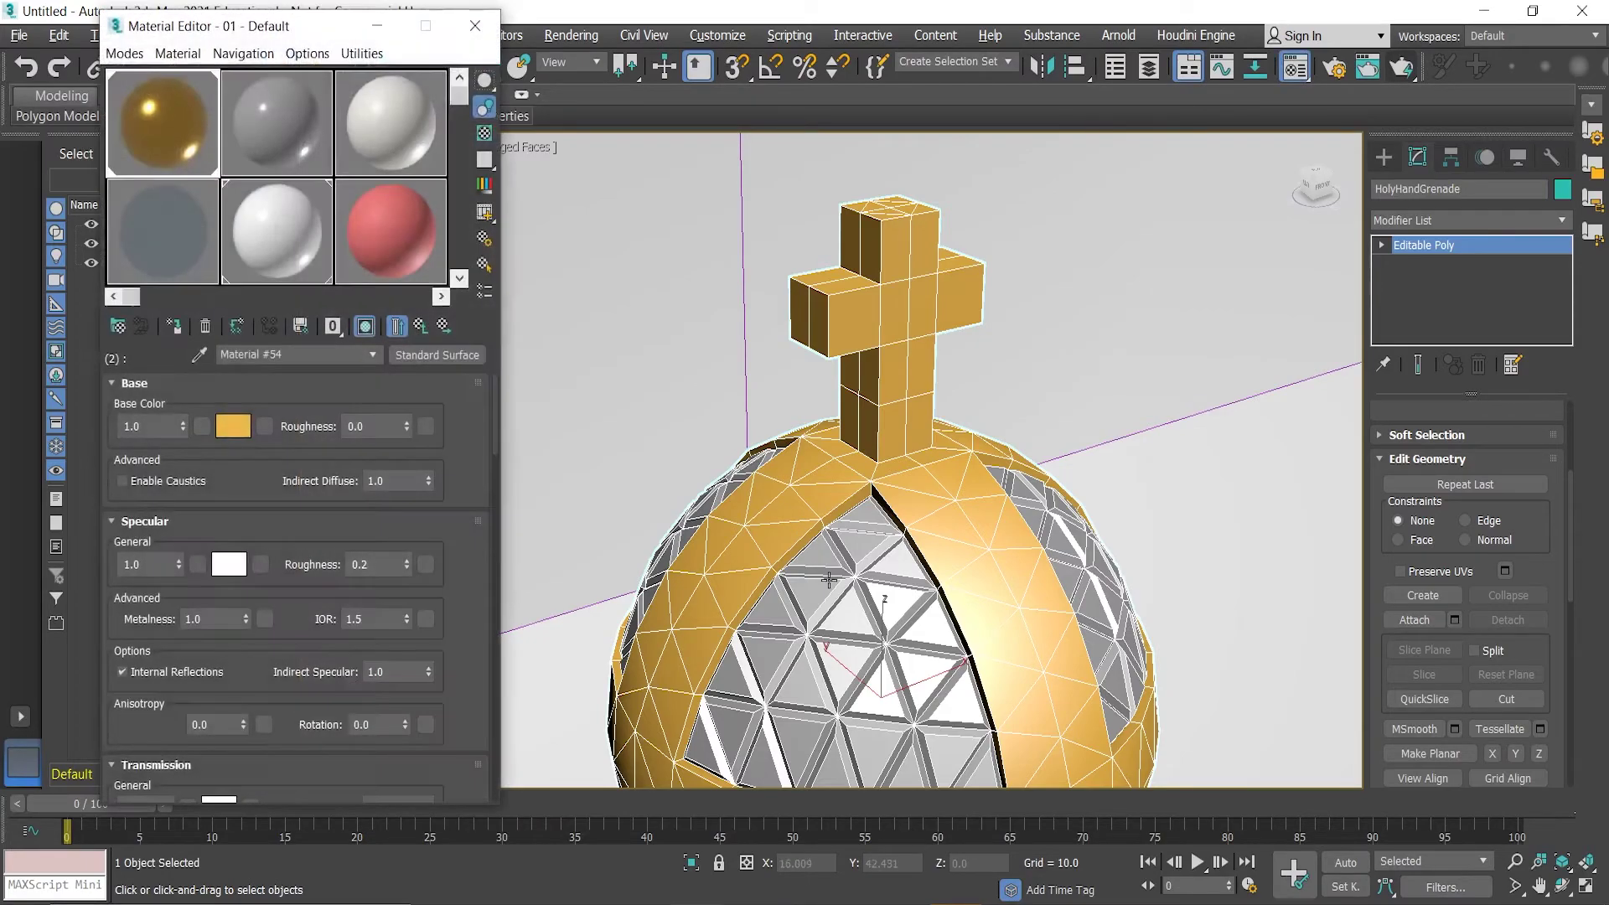
{"action": "left_click", "coordinate": [421, 326]}
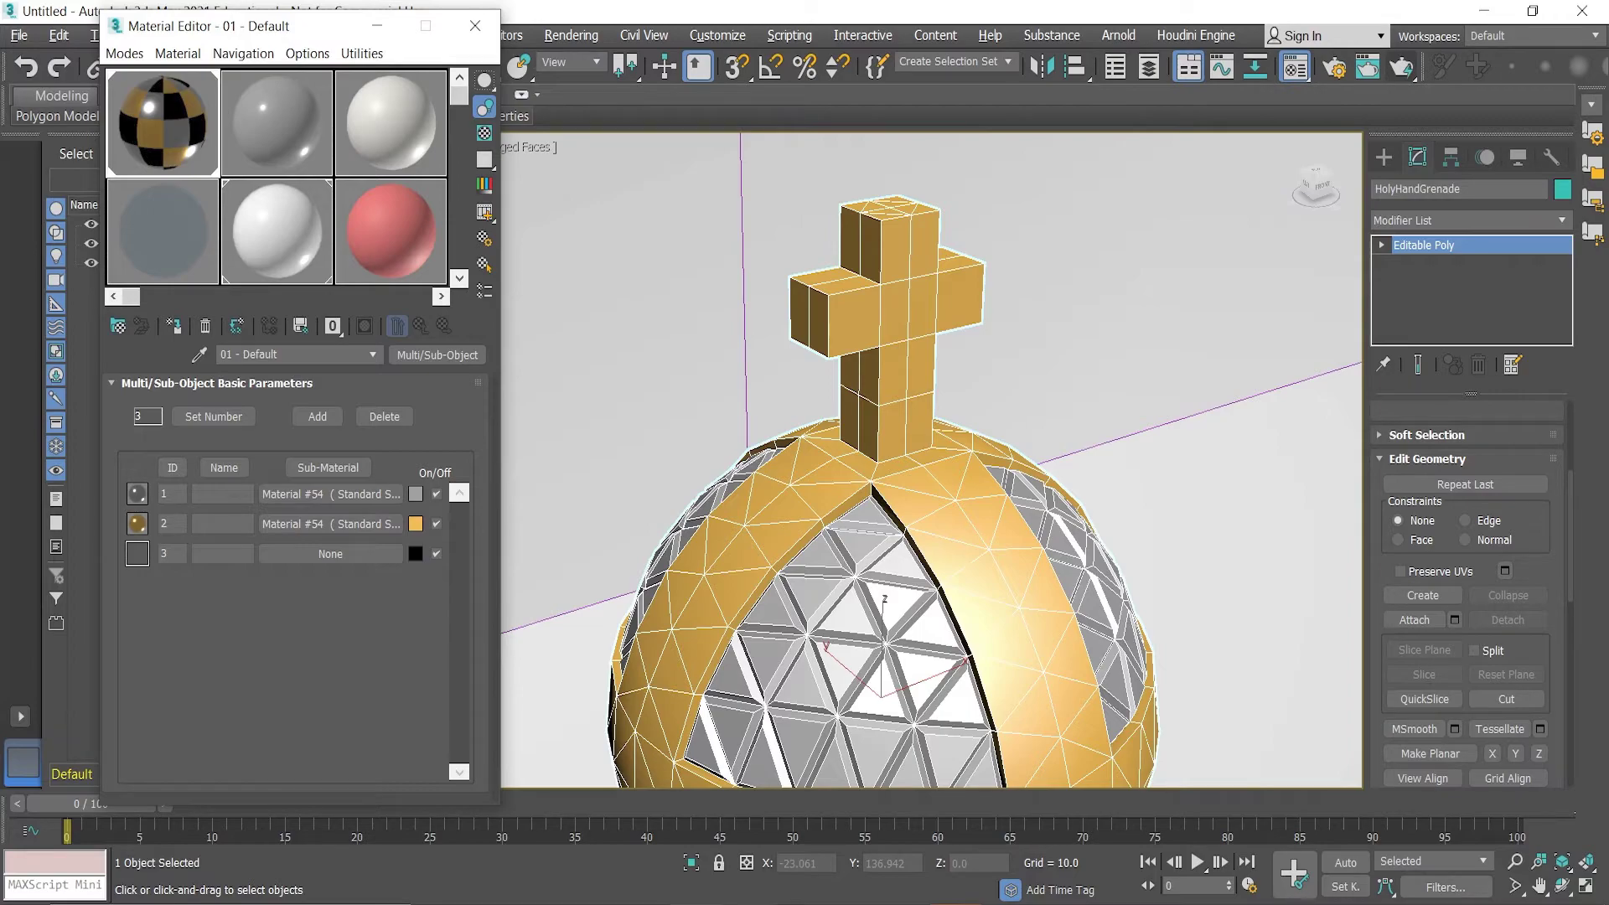
{"action": "key", "text": "alt+Tab"}
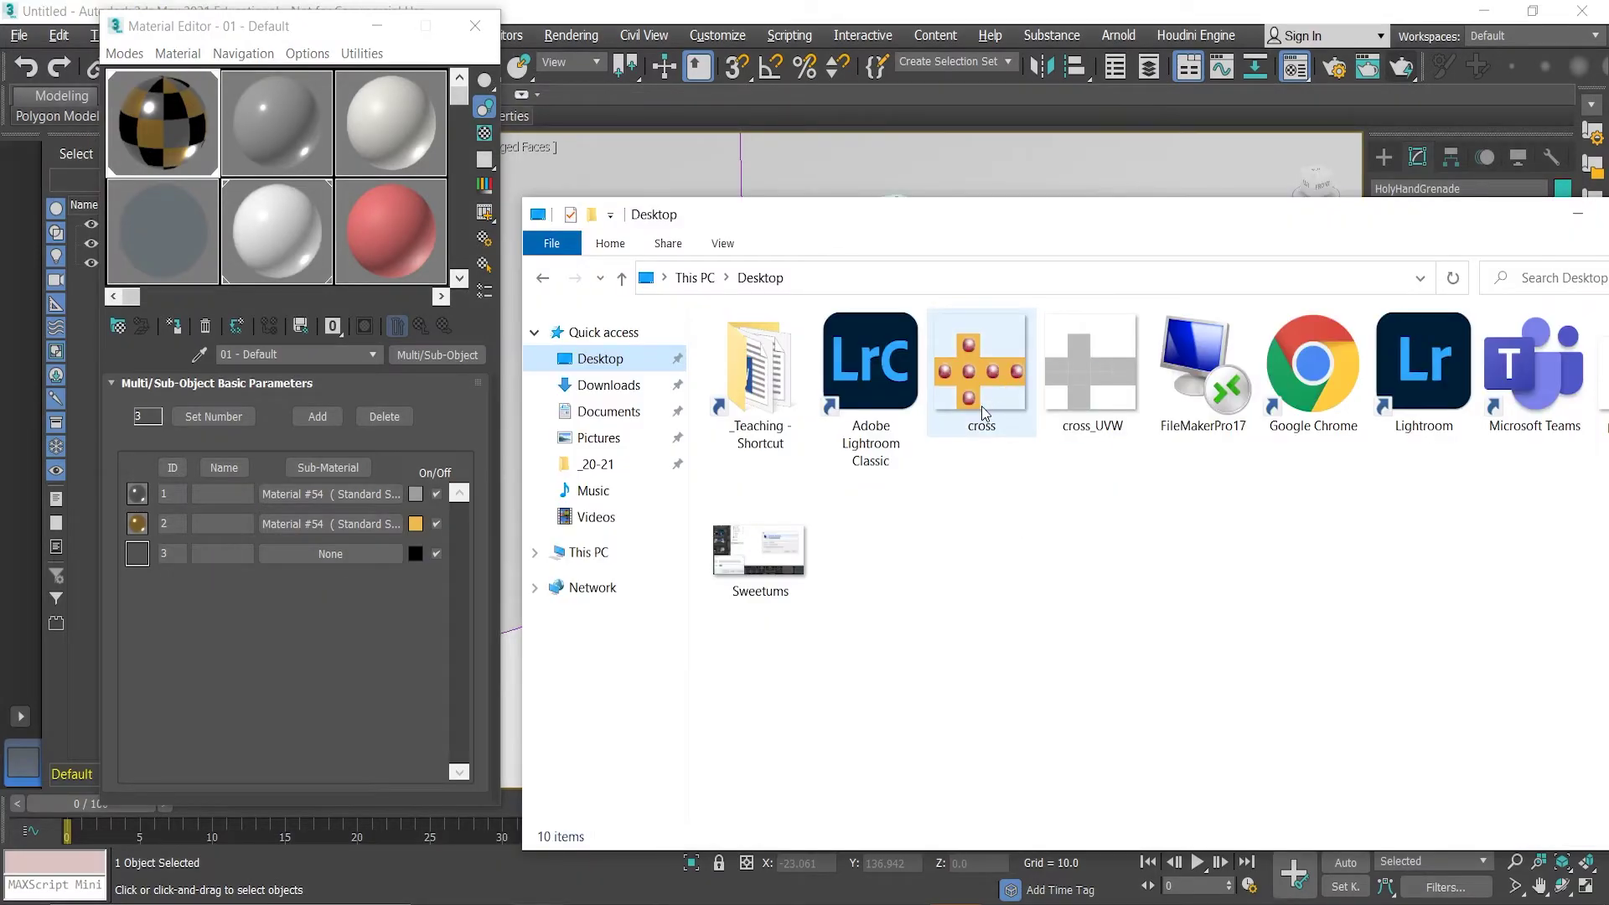
{"action": "left_click_drag", "start_coordinate": [982, 411], "coordinate": [339, 552]}
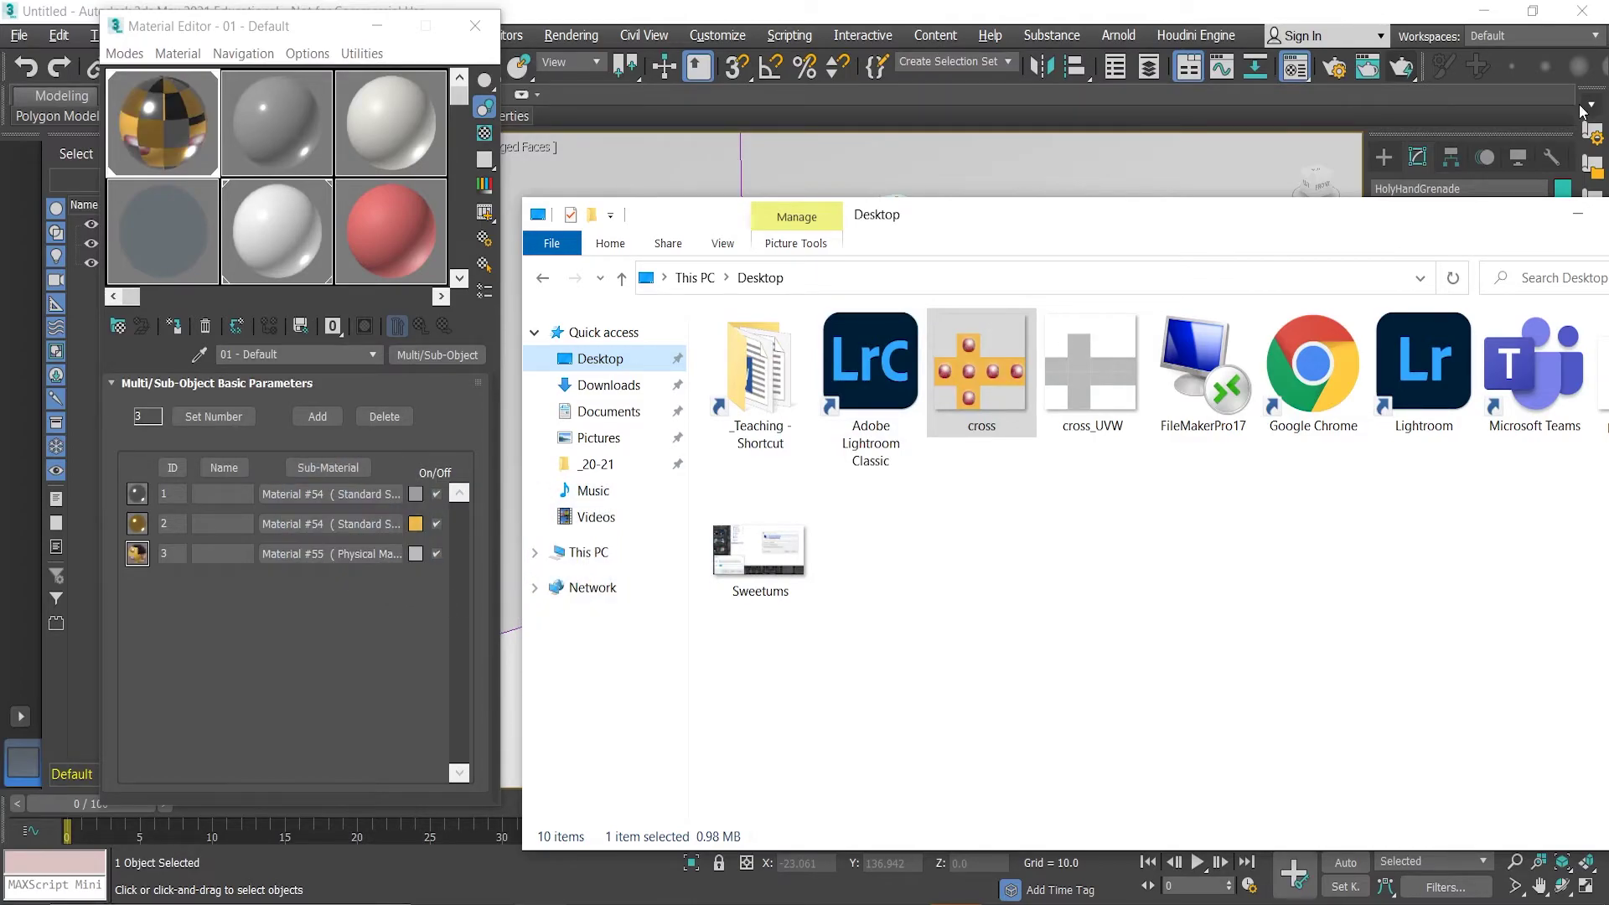
{"action": "left_click", "coordinate": [1578, 215]}
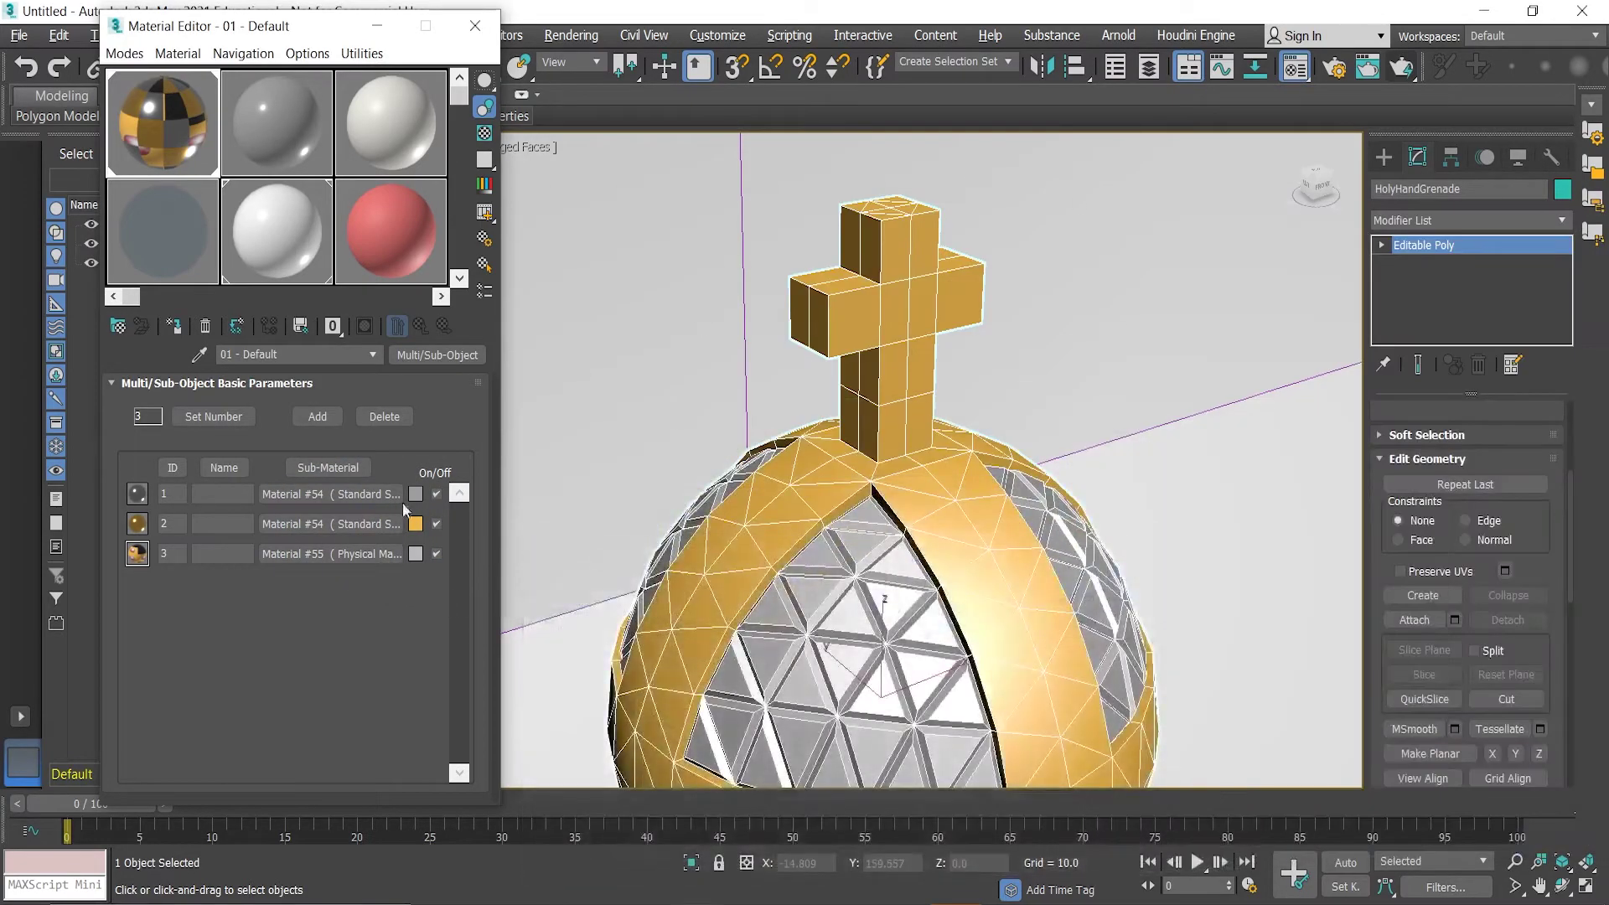
- Set the metalness of the cross texture's Physical Material in slot 3 to 1.0, and return to the Multi/Sub-Object level
{"action": "left_click", "coordinate": [337, 551]}
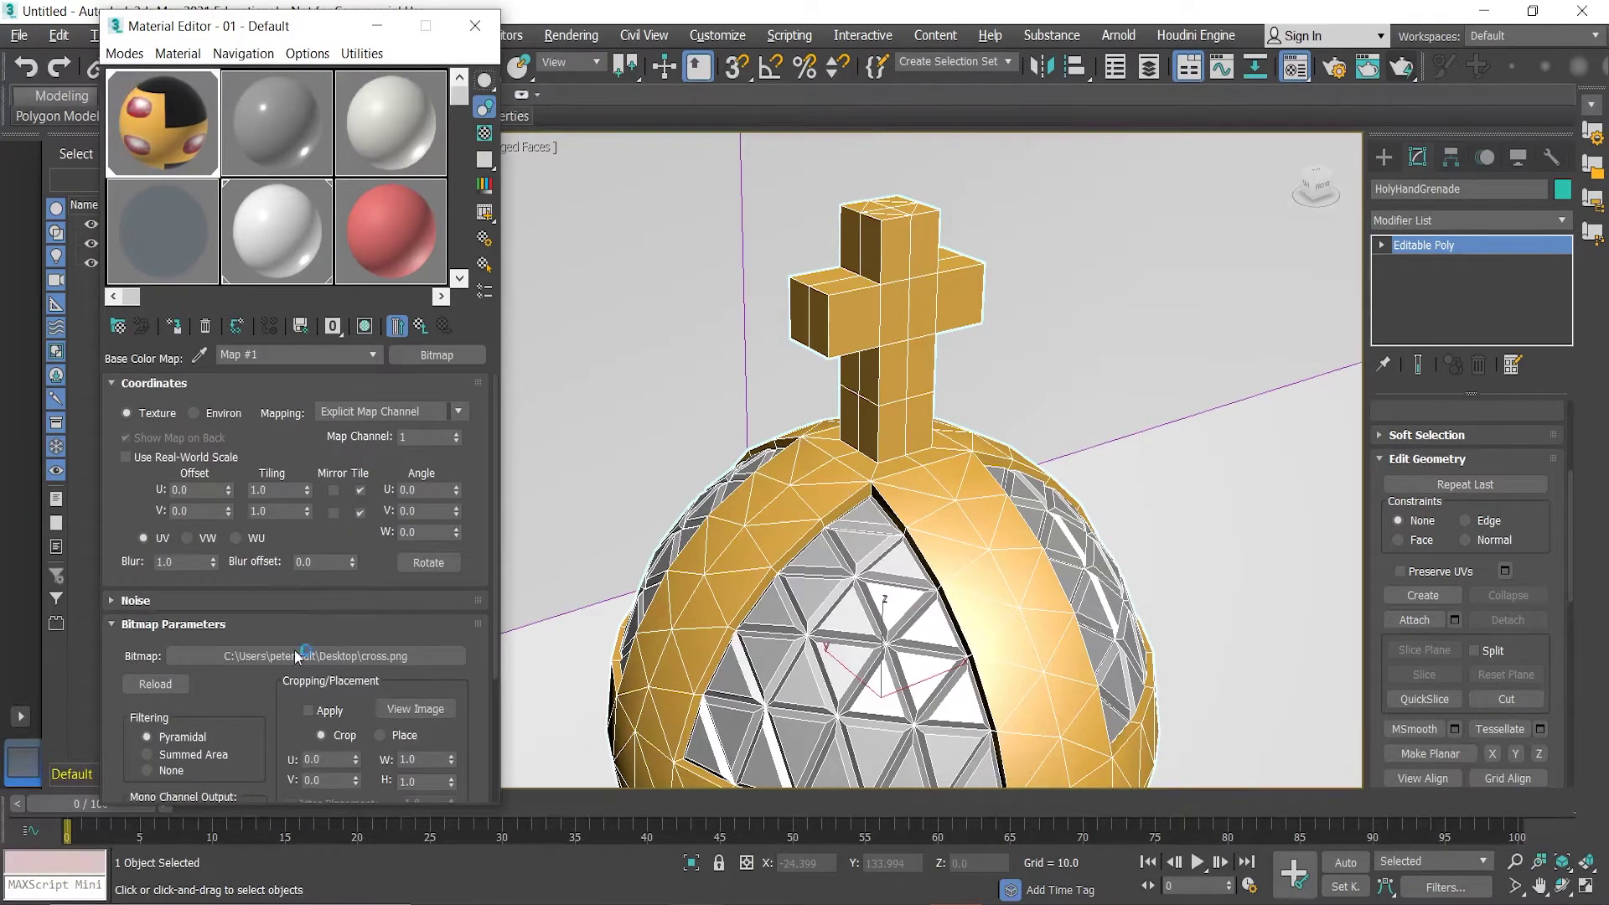
{"action": "left_click", "coordinate": [421, 327]}
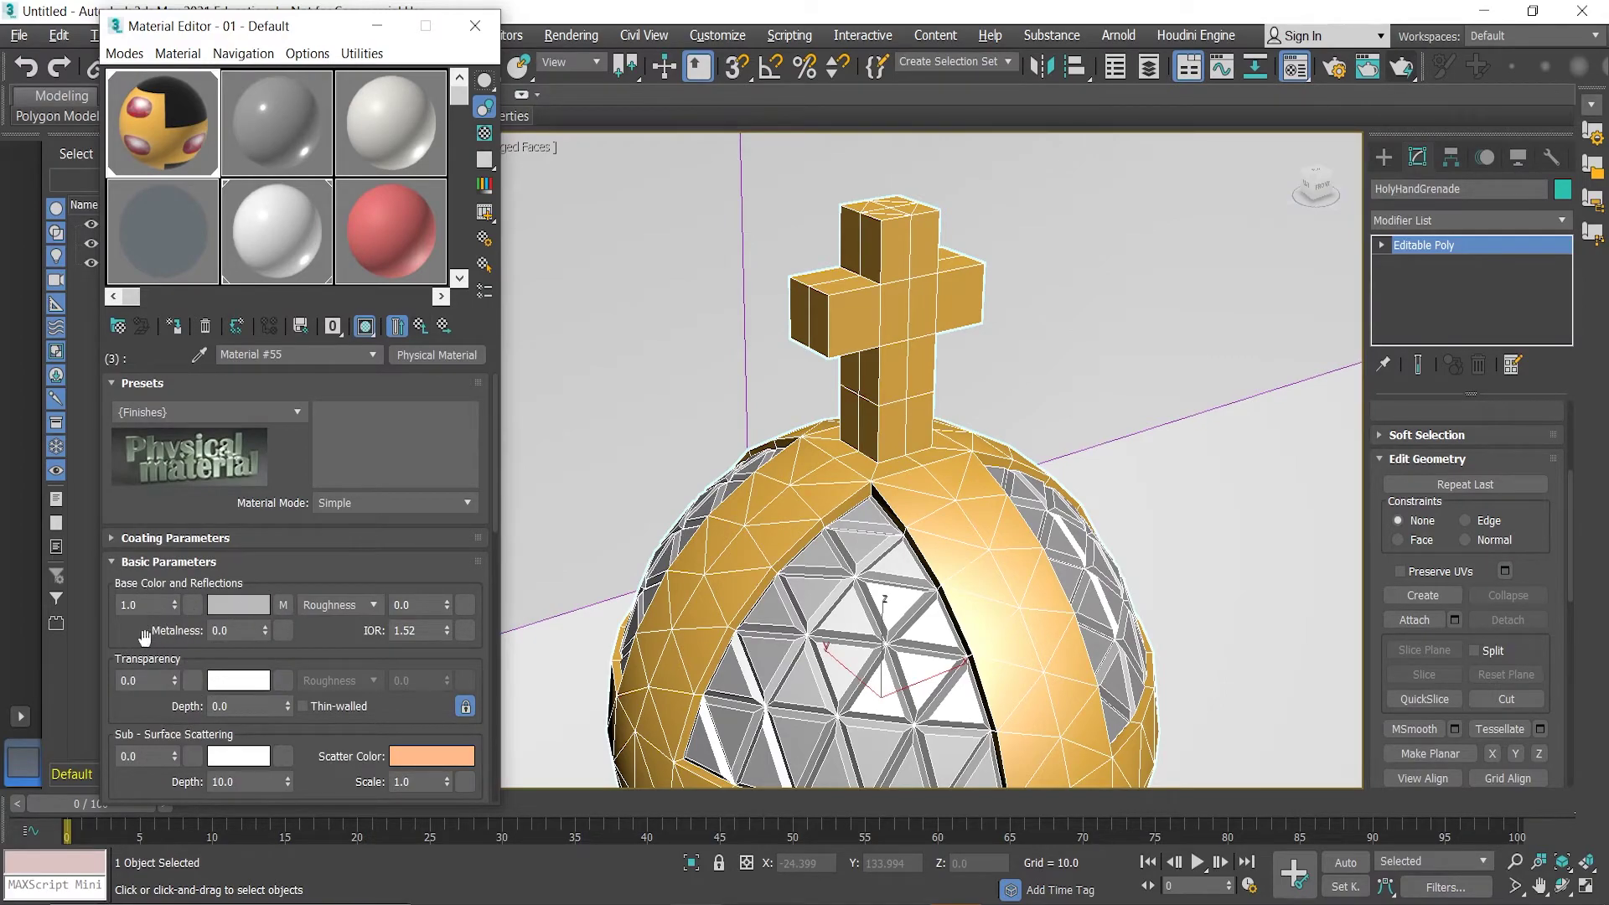
{"action": "left_click_drag", "start_coordinate": [264, 627], "coordinate": [263, 597]}
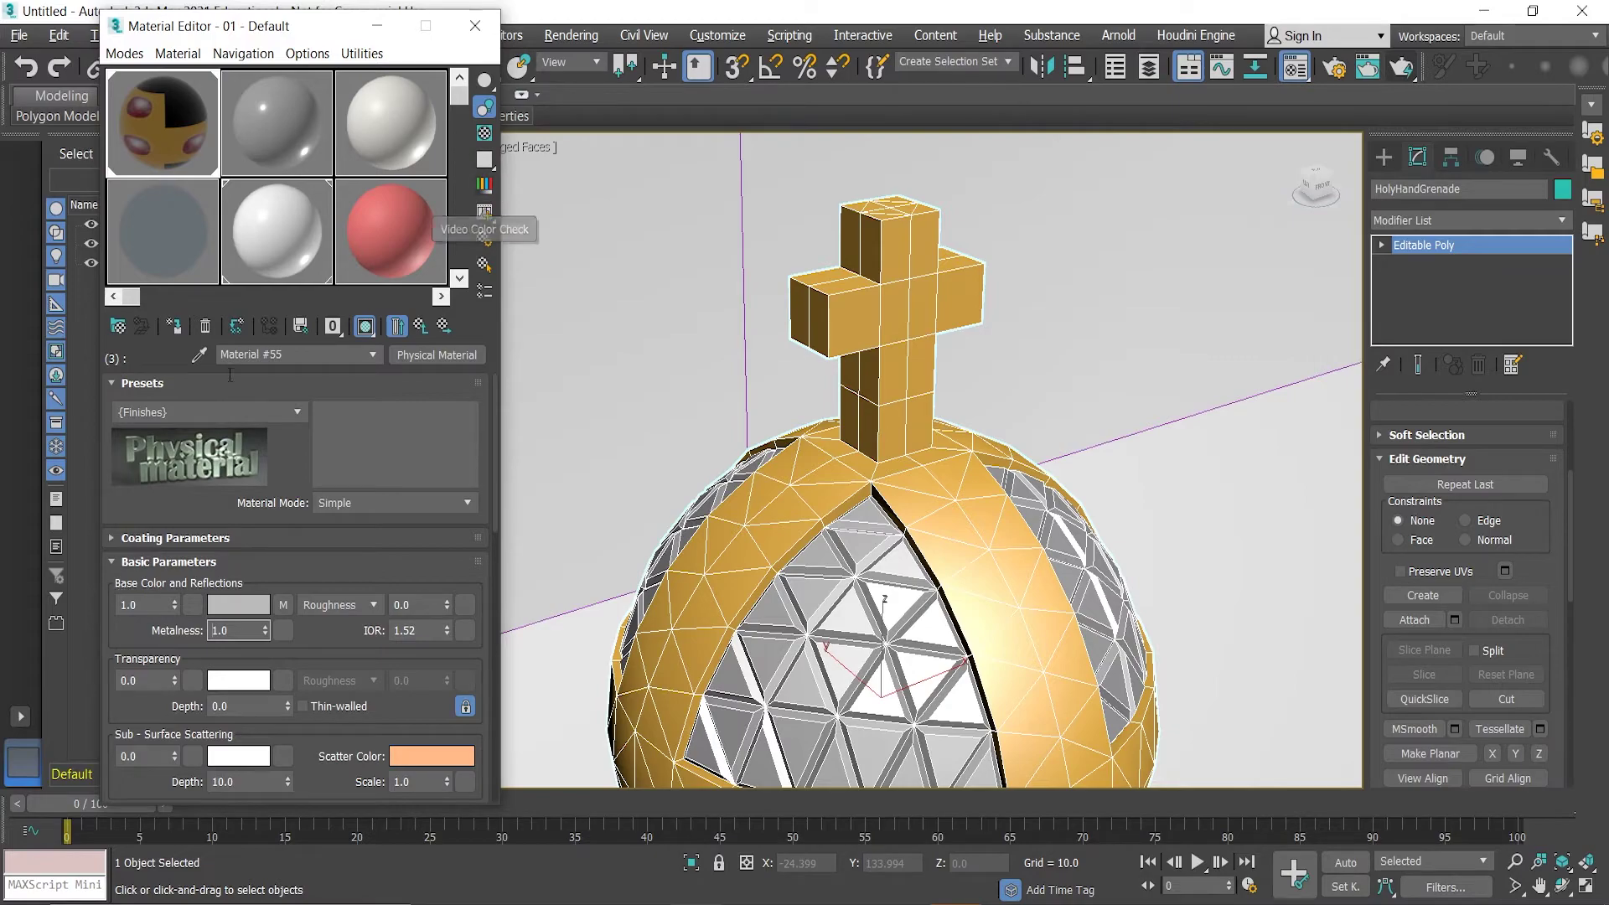
{"action": "left_click", "coordinate": [422, 327]}
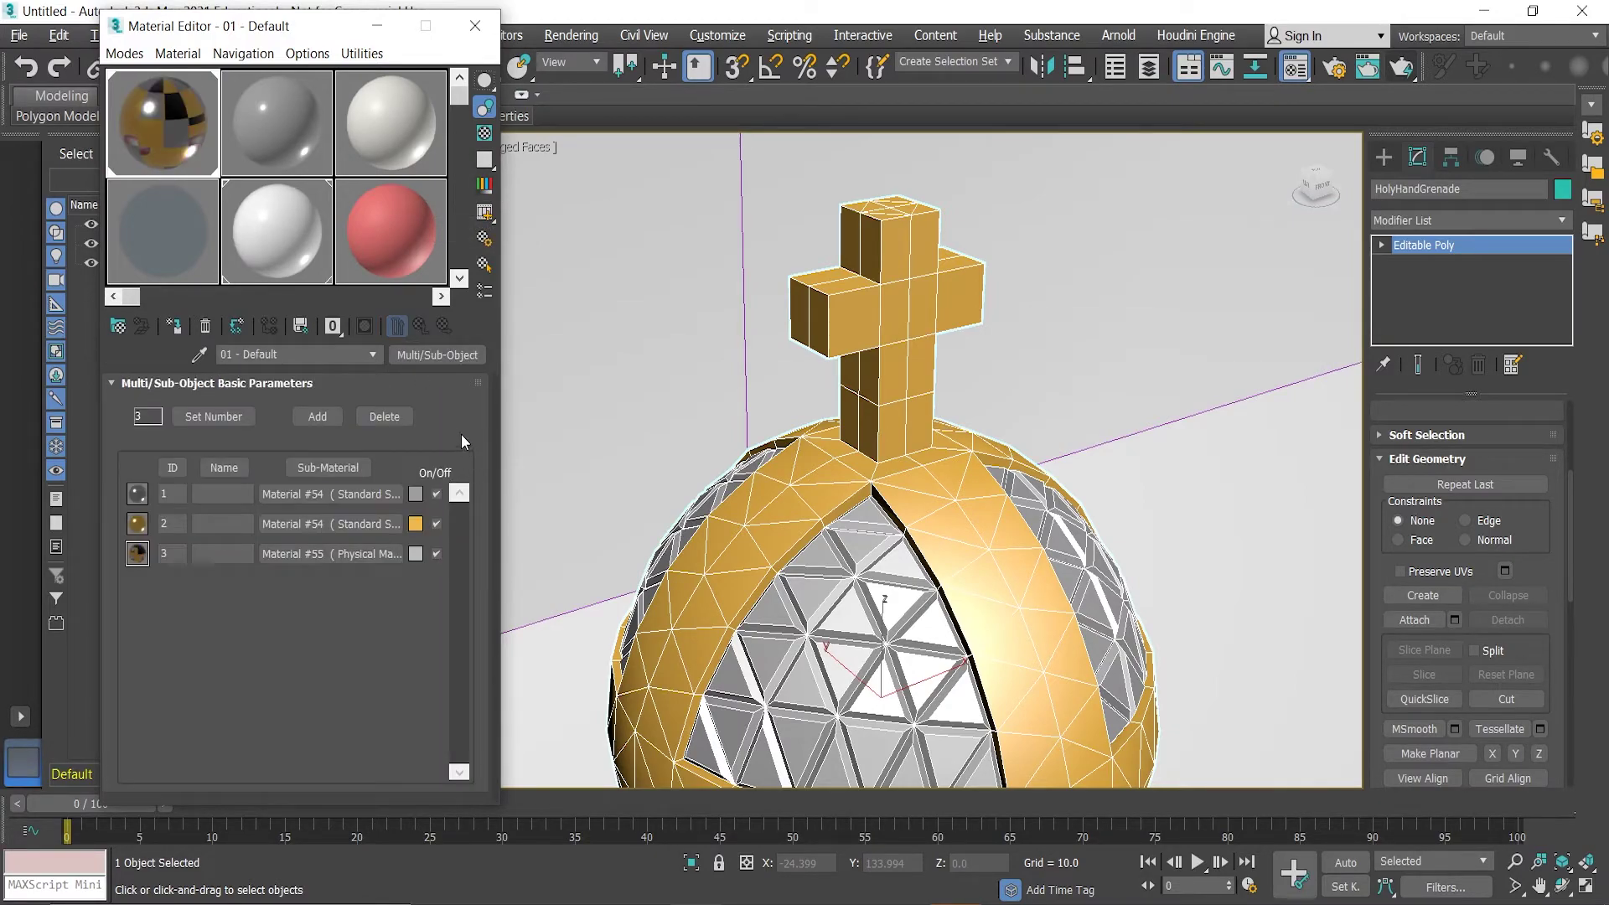
- Set the material ID of the cross's front polygons to 3
{"action": "left_click", "coordinate": [1382, 245]}
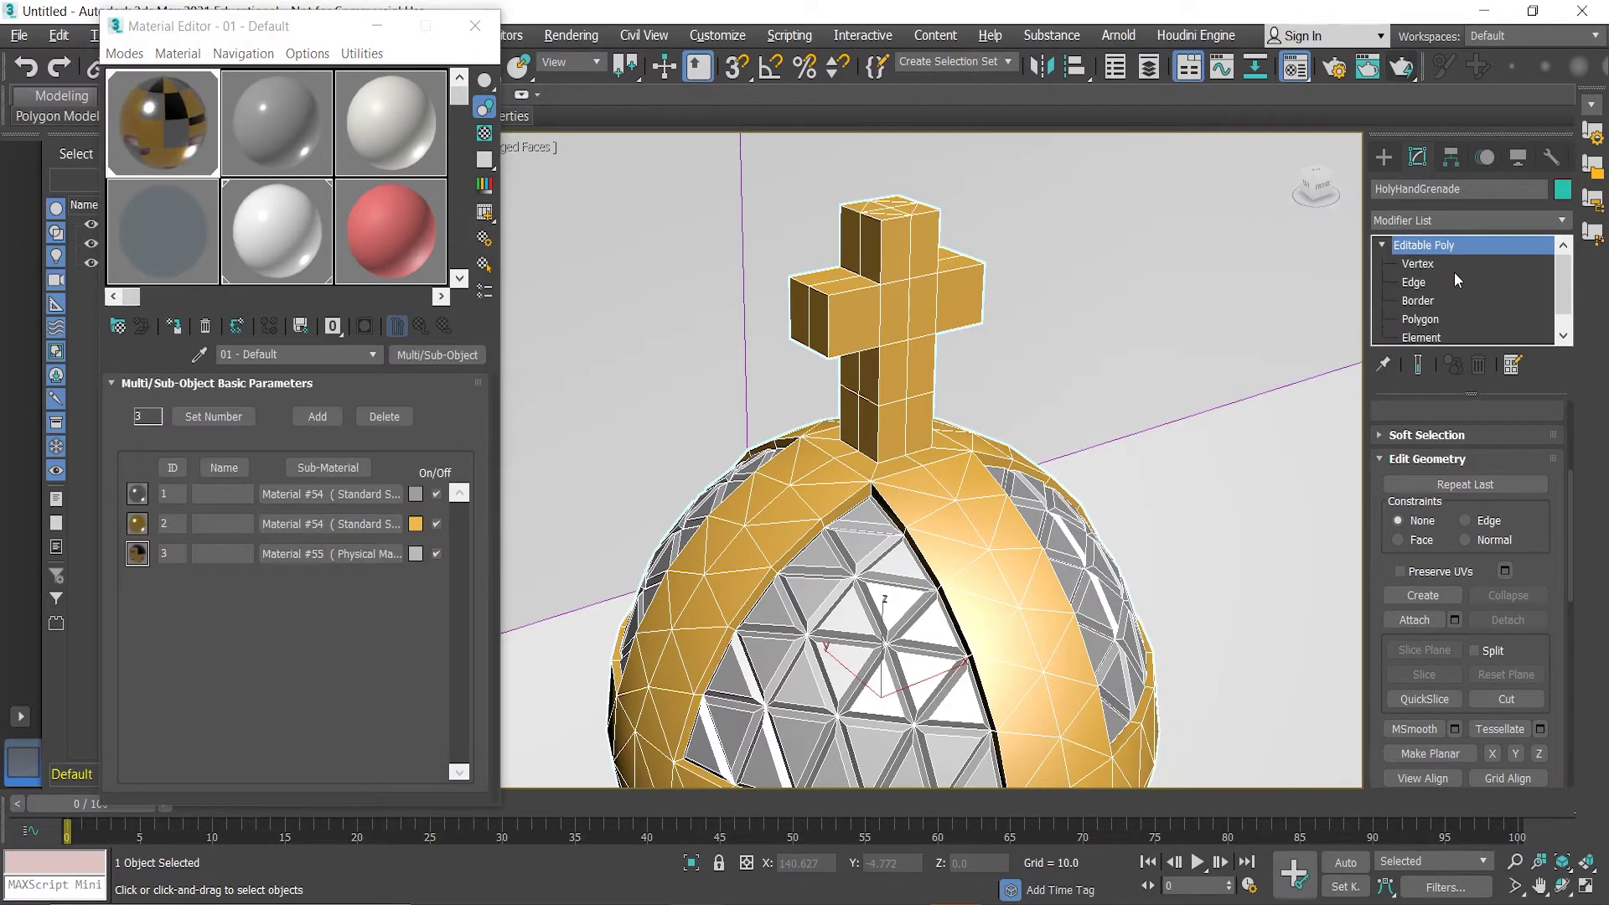
{"action": "left_click", "coordinate": [1420, 320]}
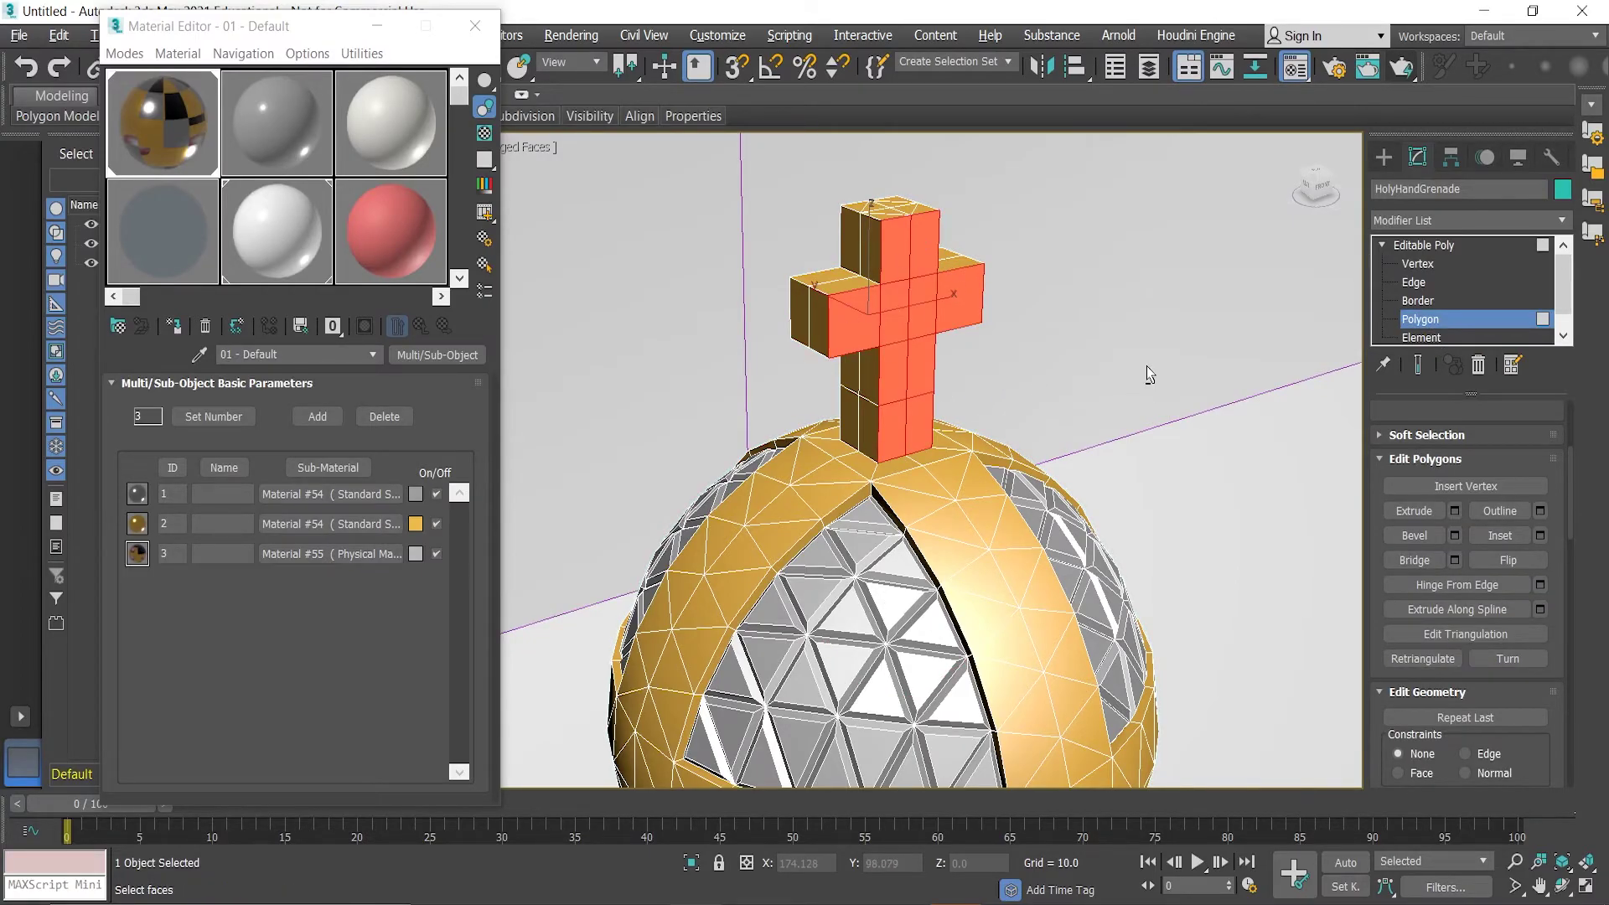
{"action": "mouse_move", "coordinate": [1147, 365]}
{"action": "middle_mouse_down", "text": "alt"}
{"action": "mouse_move", "coordinate": [933, 344]}
{"action": "mouse_move", "coordinate": [1188, 363]}
{"action": "mouse_move", "coordinate": [1123, 360]}
{"action": "mouse_move", "coordinate": [1139, 361]}
{"action": "middle_mouse_up", "text": "alt"}
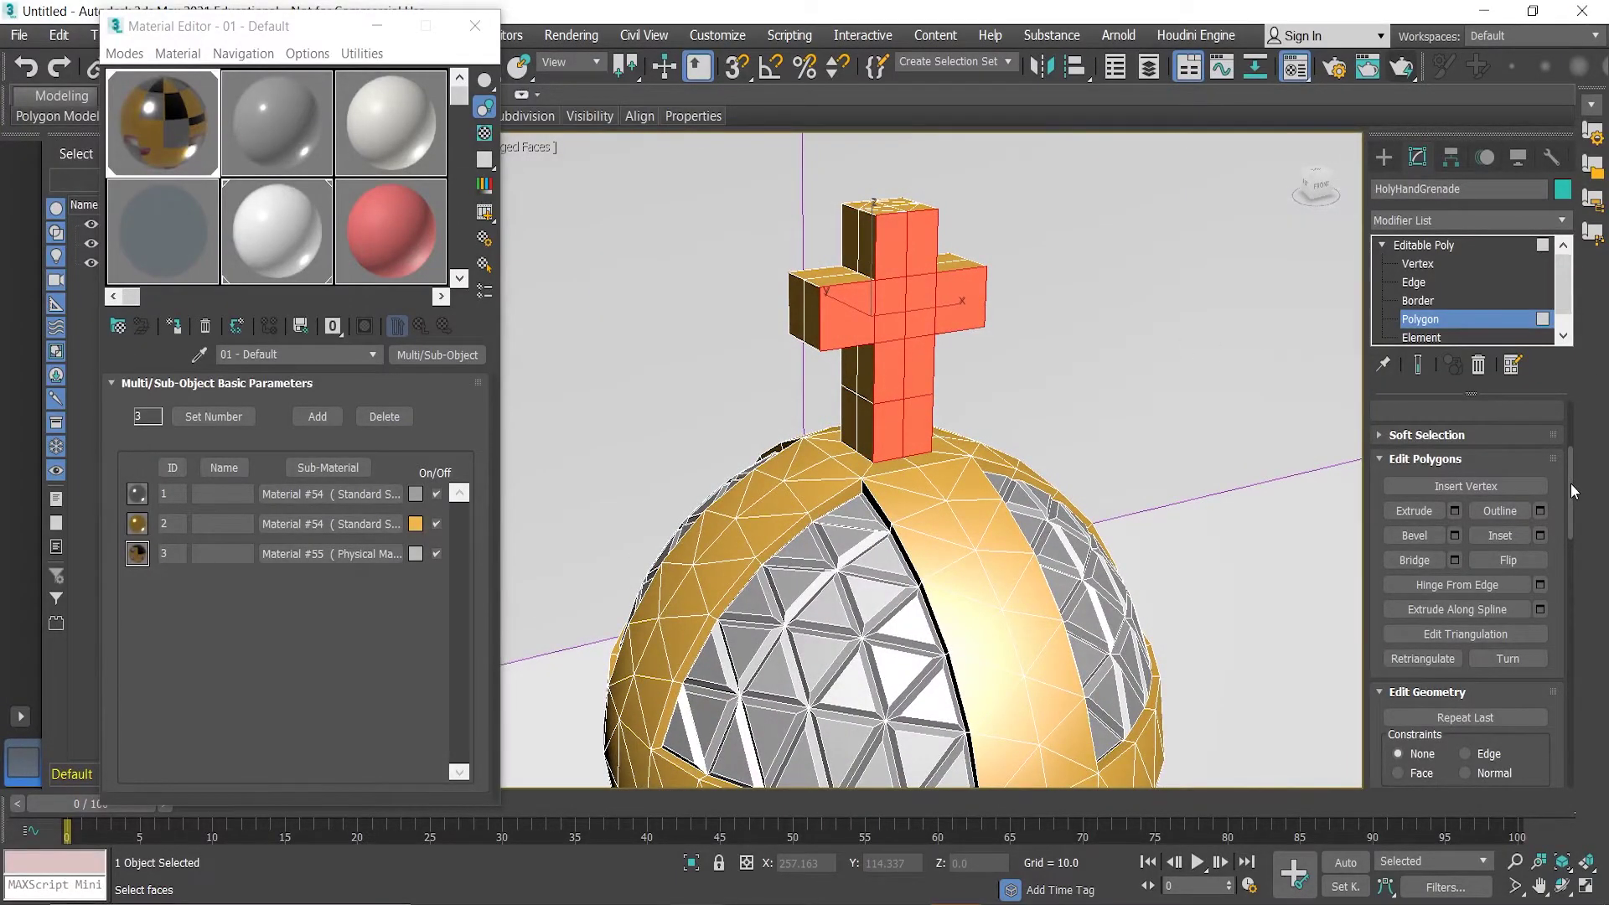
{"action": "left_click_drag", "start_coordinate": [1571, 483], "coordinate": [1566, 615]}
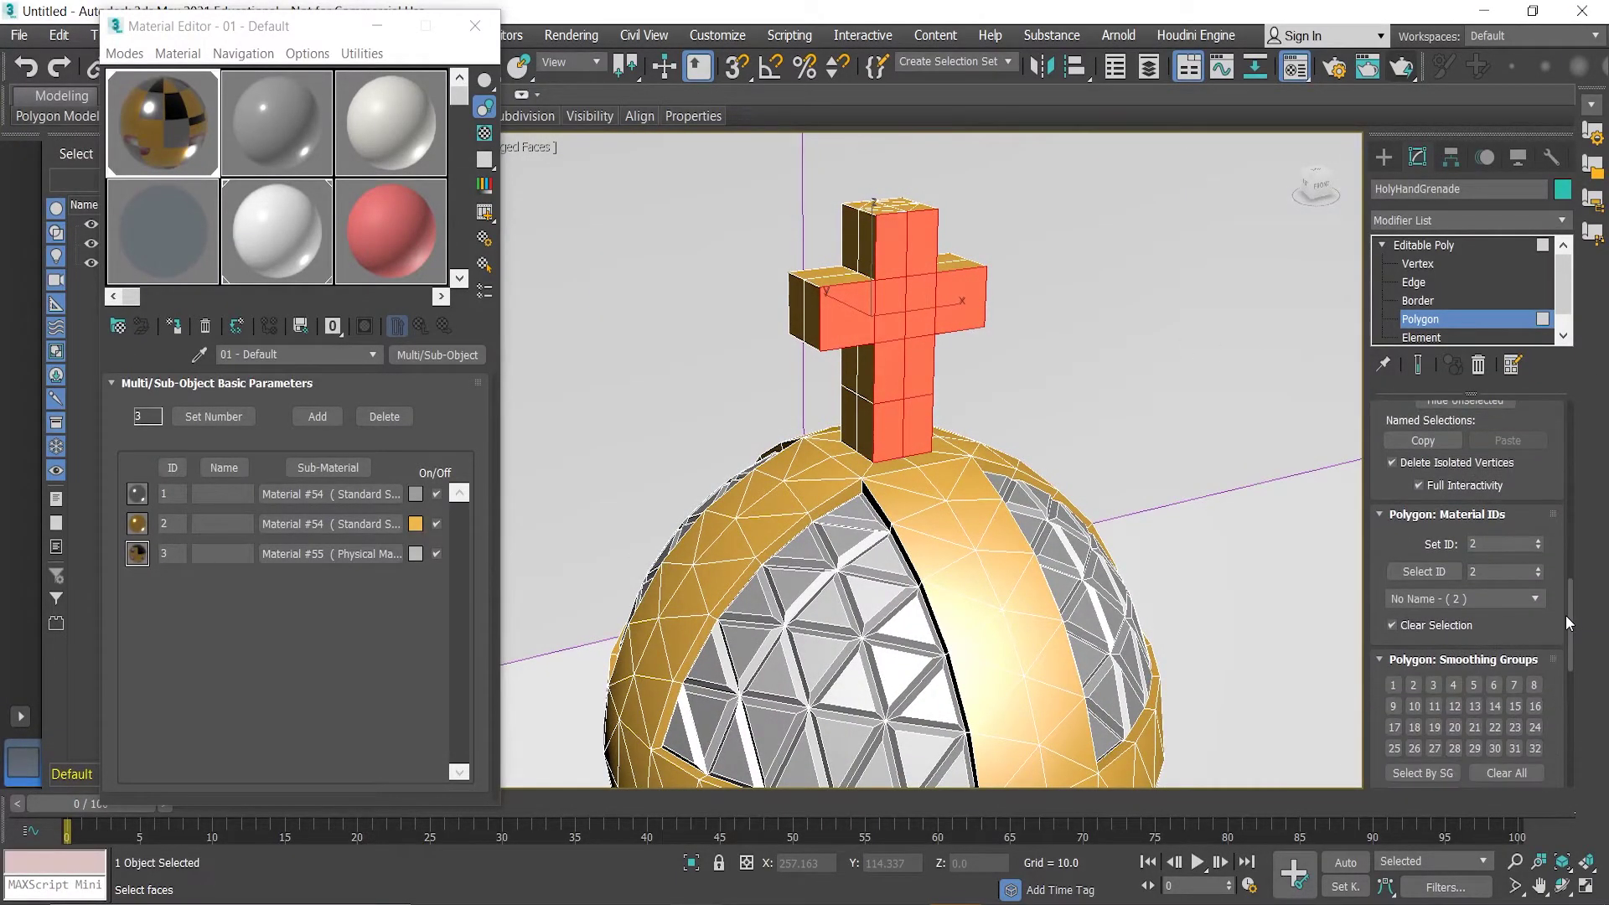
{"action": "left_click", "coordinate": [1539, 541]}
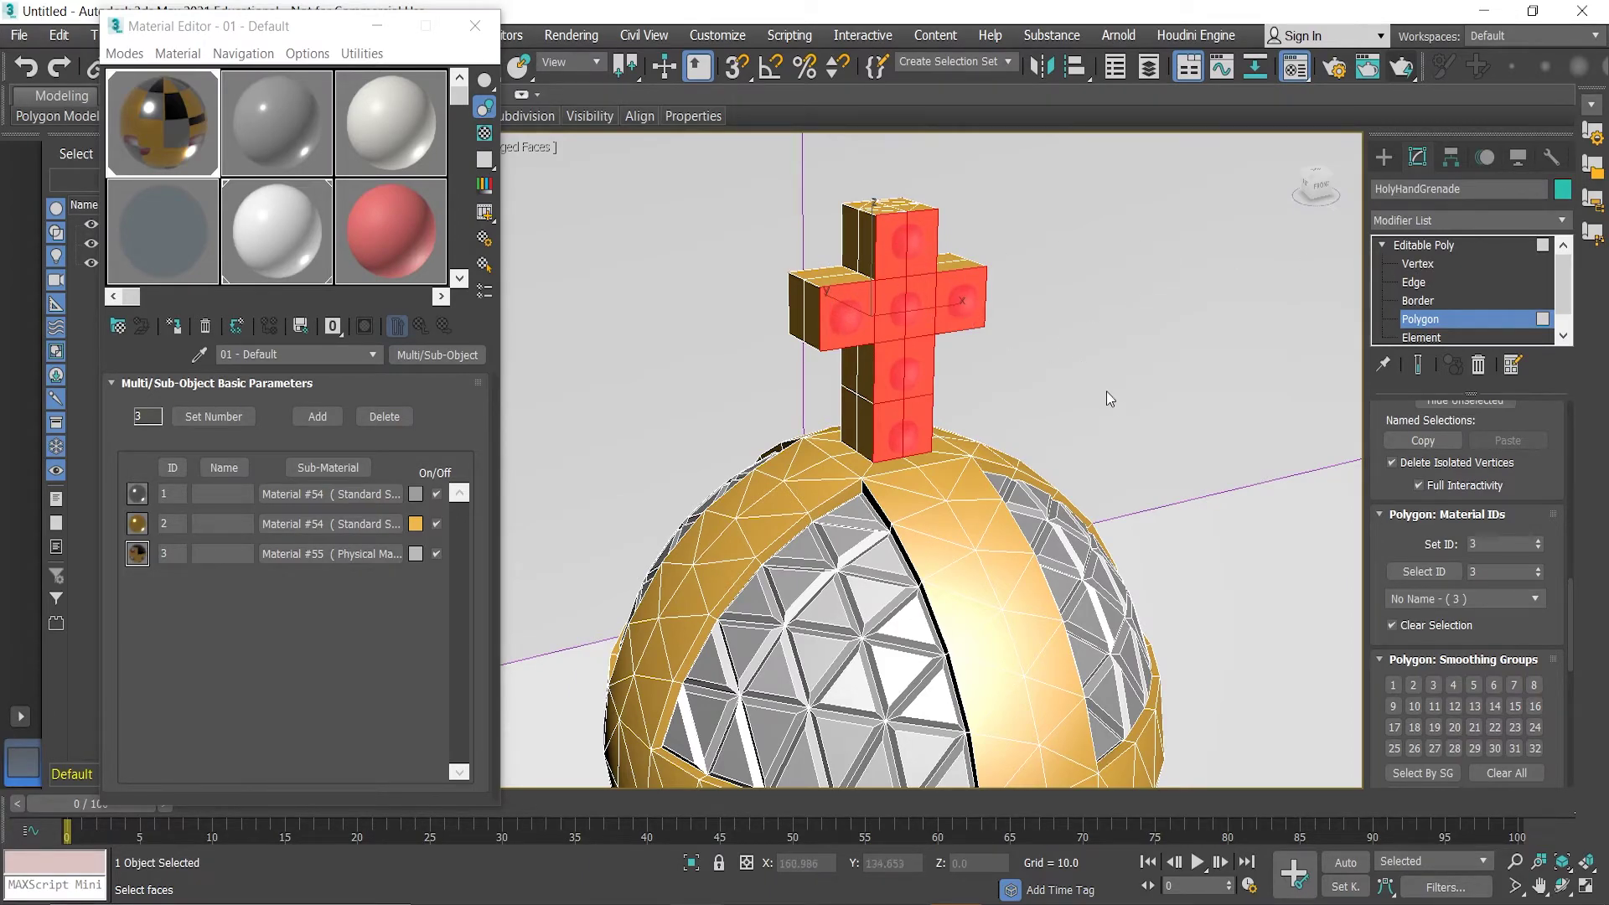
- Clear the polygon selection, turn off edged faces in the viewport, and render a close-up of the textured cross
{"action": "left_click", "coordinate": [1065, 350]}
{"action": "mouse_move", "coordinate": [1042, 357]}
{"action": "middle_mouse_down", "text": "alt"}
{"action": "mouse_move", "coordinate": [1051, 371]}
{"action": "mouse_move", "coordinate": [1053, 336]}
{"action": "mouse_move", "coordinate": [1079, 338]}
{"action": "middle_mouse_up", "text": "alt"}
{"action": "key", "text": "F4"}
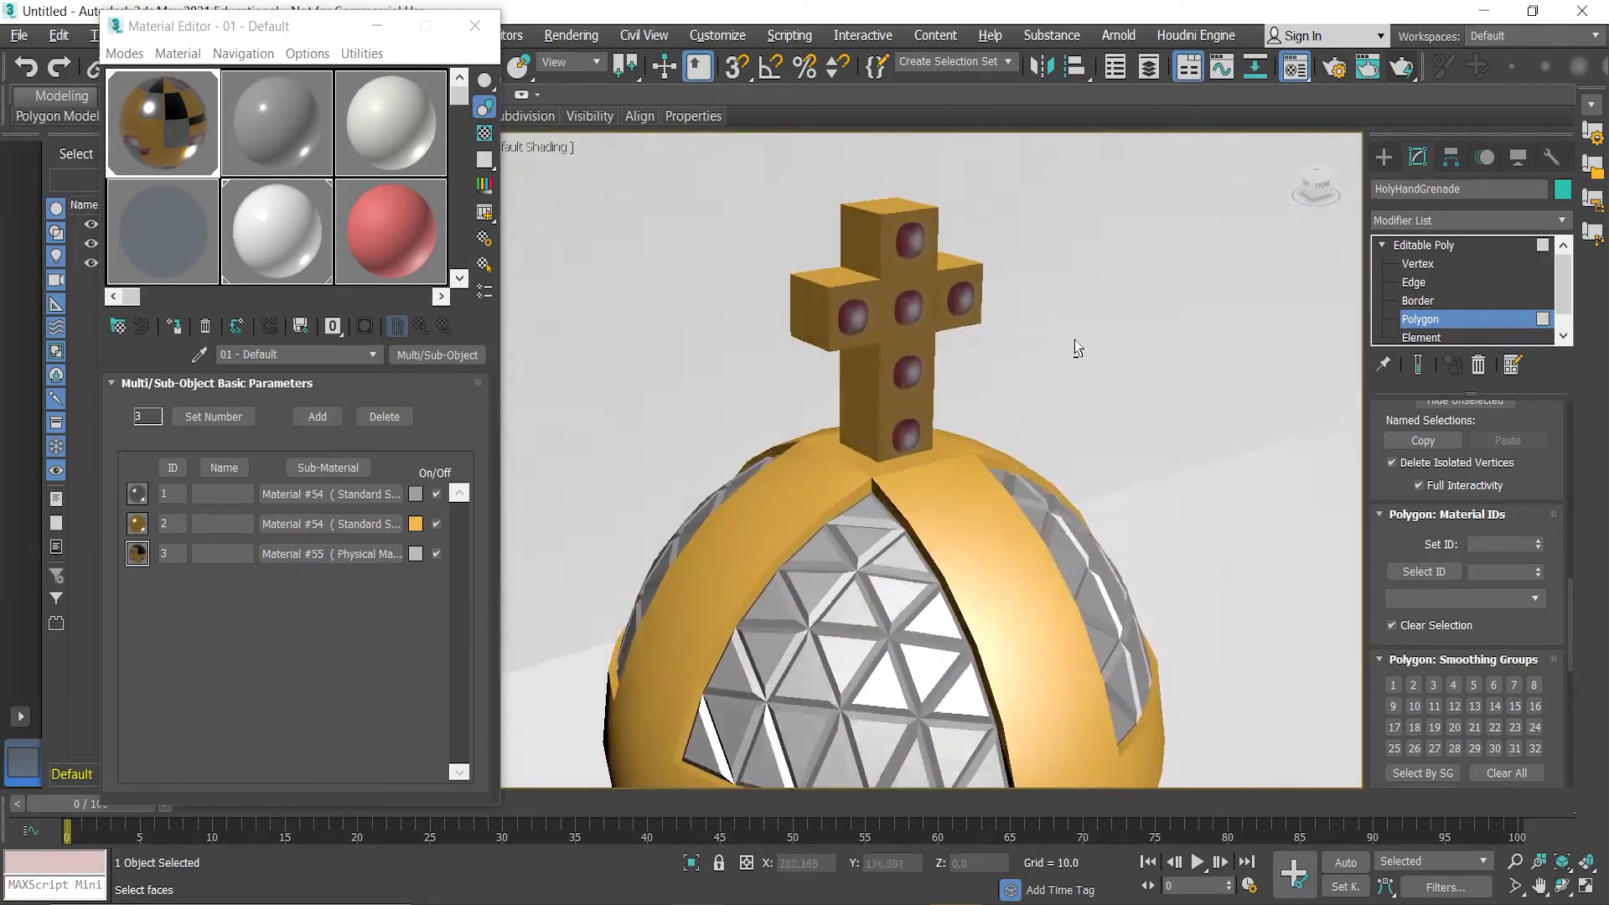
{"action": "scroll", "coordinate": [928, 308], "scroll_direction": "up", "scroll_amount": 3}
{"action": "middle_click_drag", "start_coordinate": [1009, 341], "coordinate": [1027, 384], "text": "alt"}
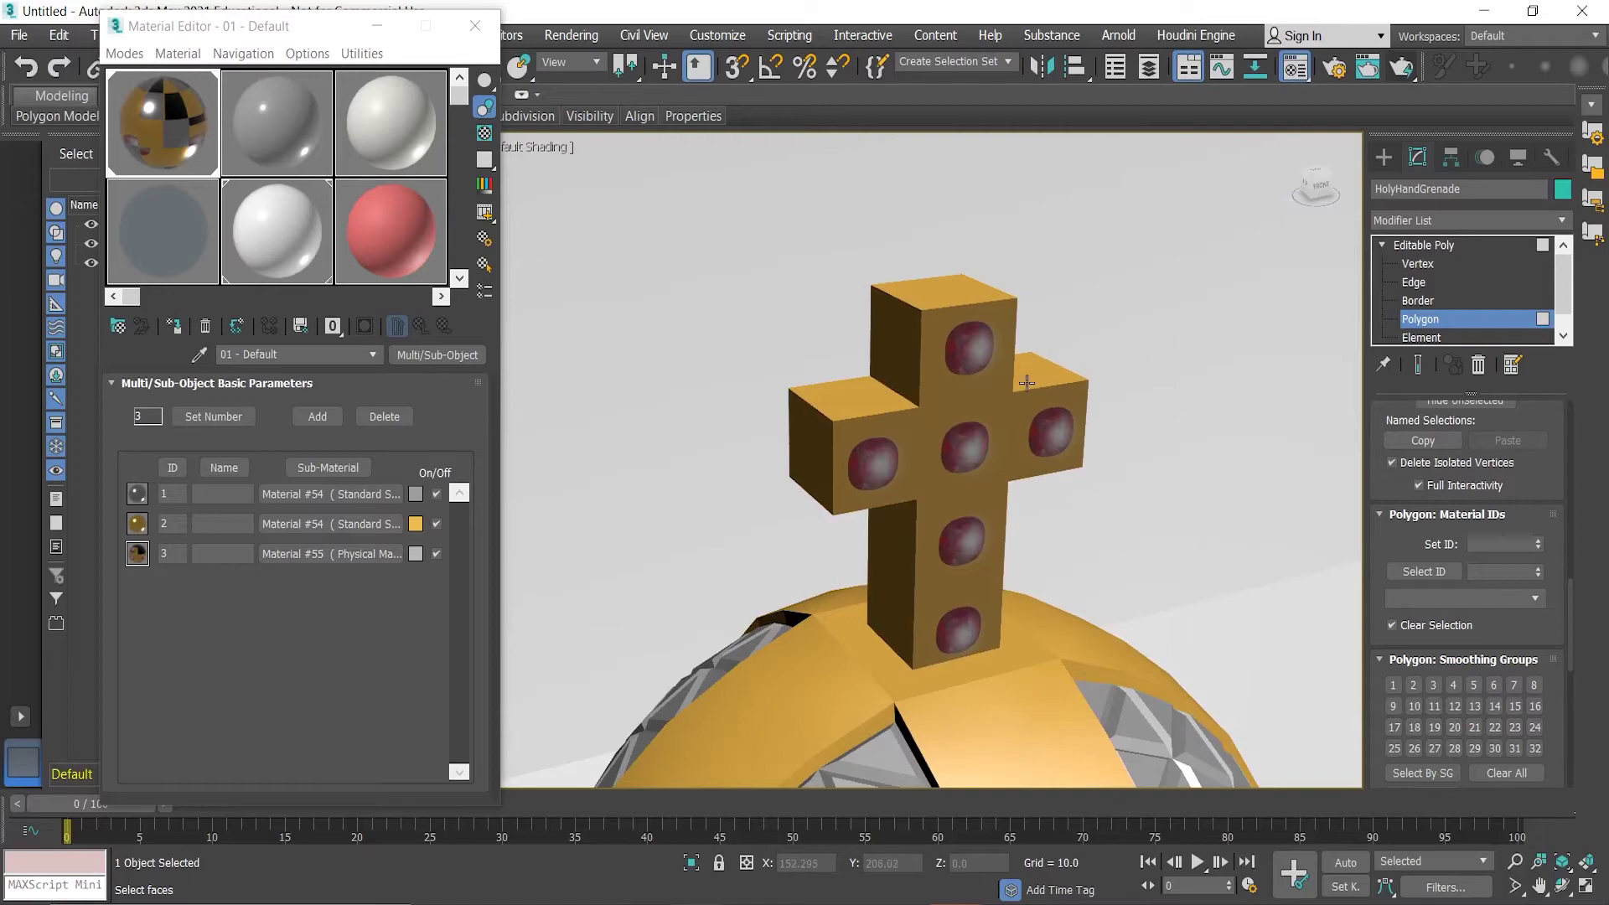
{"action": "left_click", "coordinate": [1411, 69]}
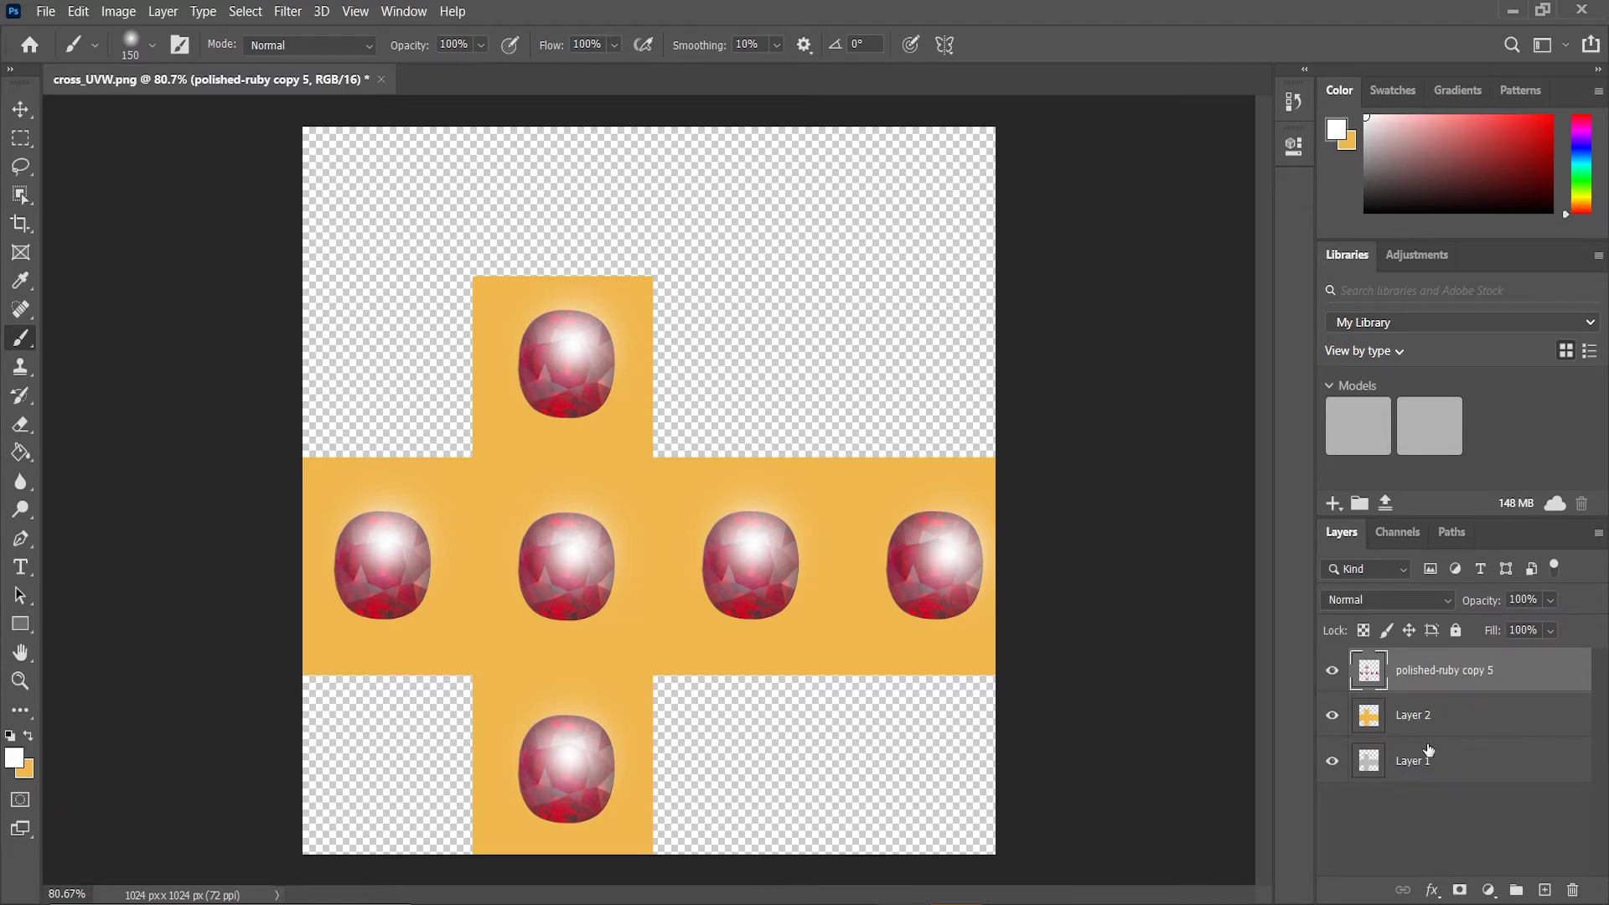
- Hide Layer 1, stamp the visible layers into a new merged layer on top, and hide the remaining layers beneath it
{"action": "left_click", "coordinate": [1332, 763]}
{"action": "key", "text": "ctrl+shift+alt+e"}
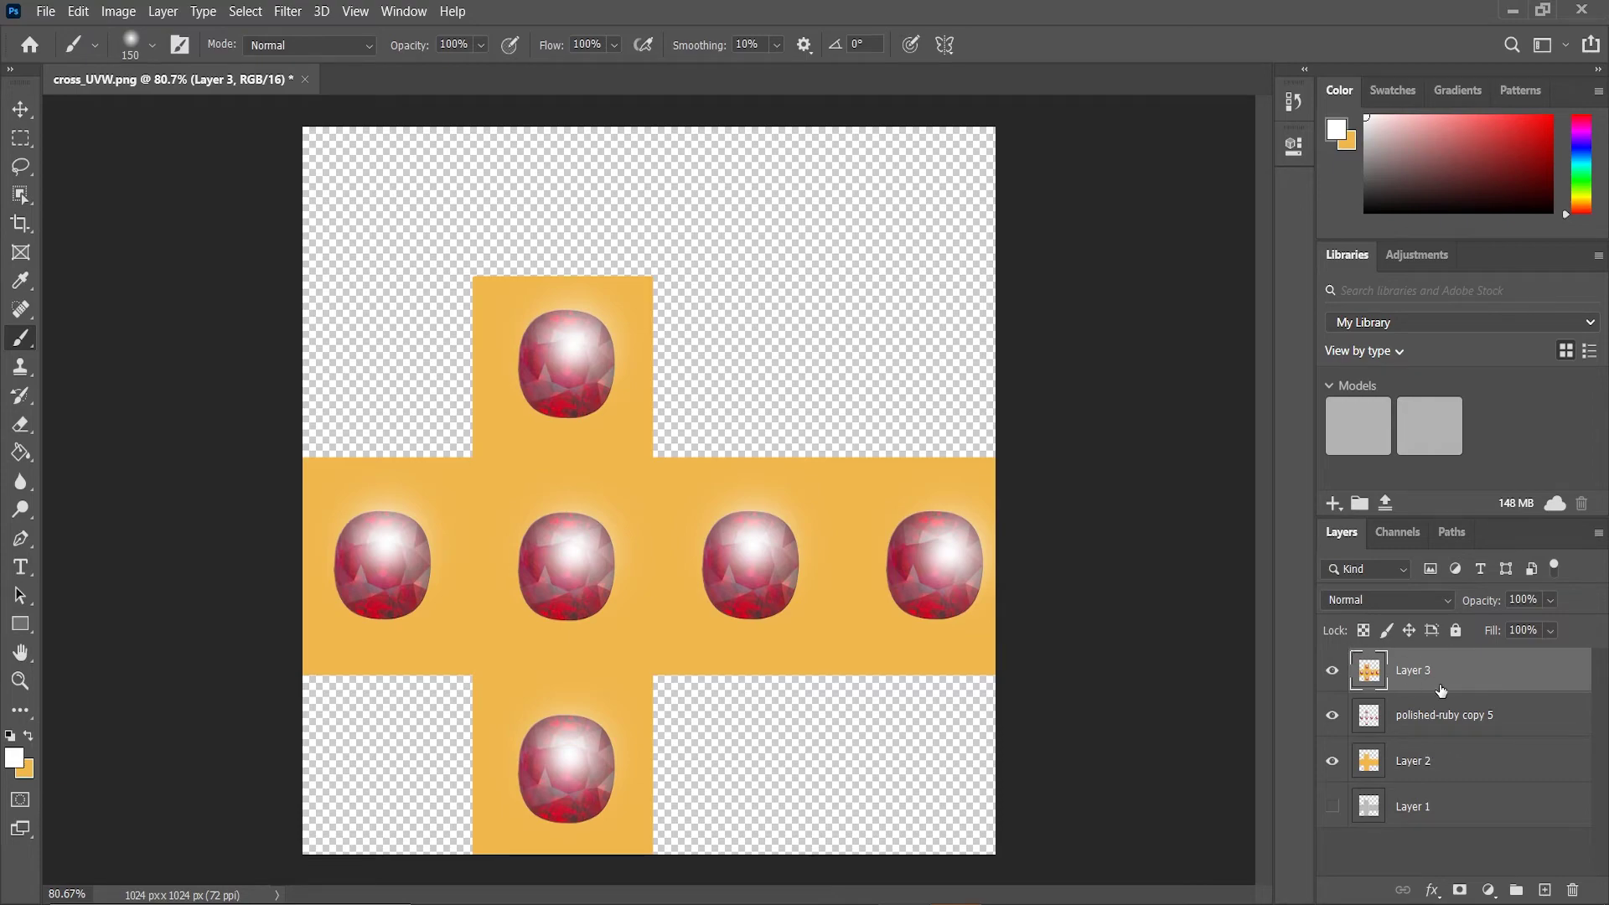
{"action": "left_click_drag", "start_coordinate": [1333, 717], "coordinate": [1342, 819]}
- Start generating a normal map from the merged cross layer and enable Invert Height
{"action": "left_click", "coordinate": [290, 12]}
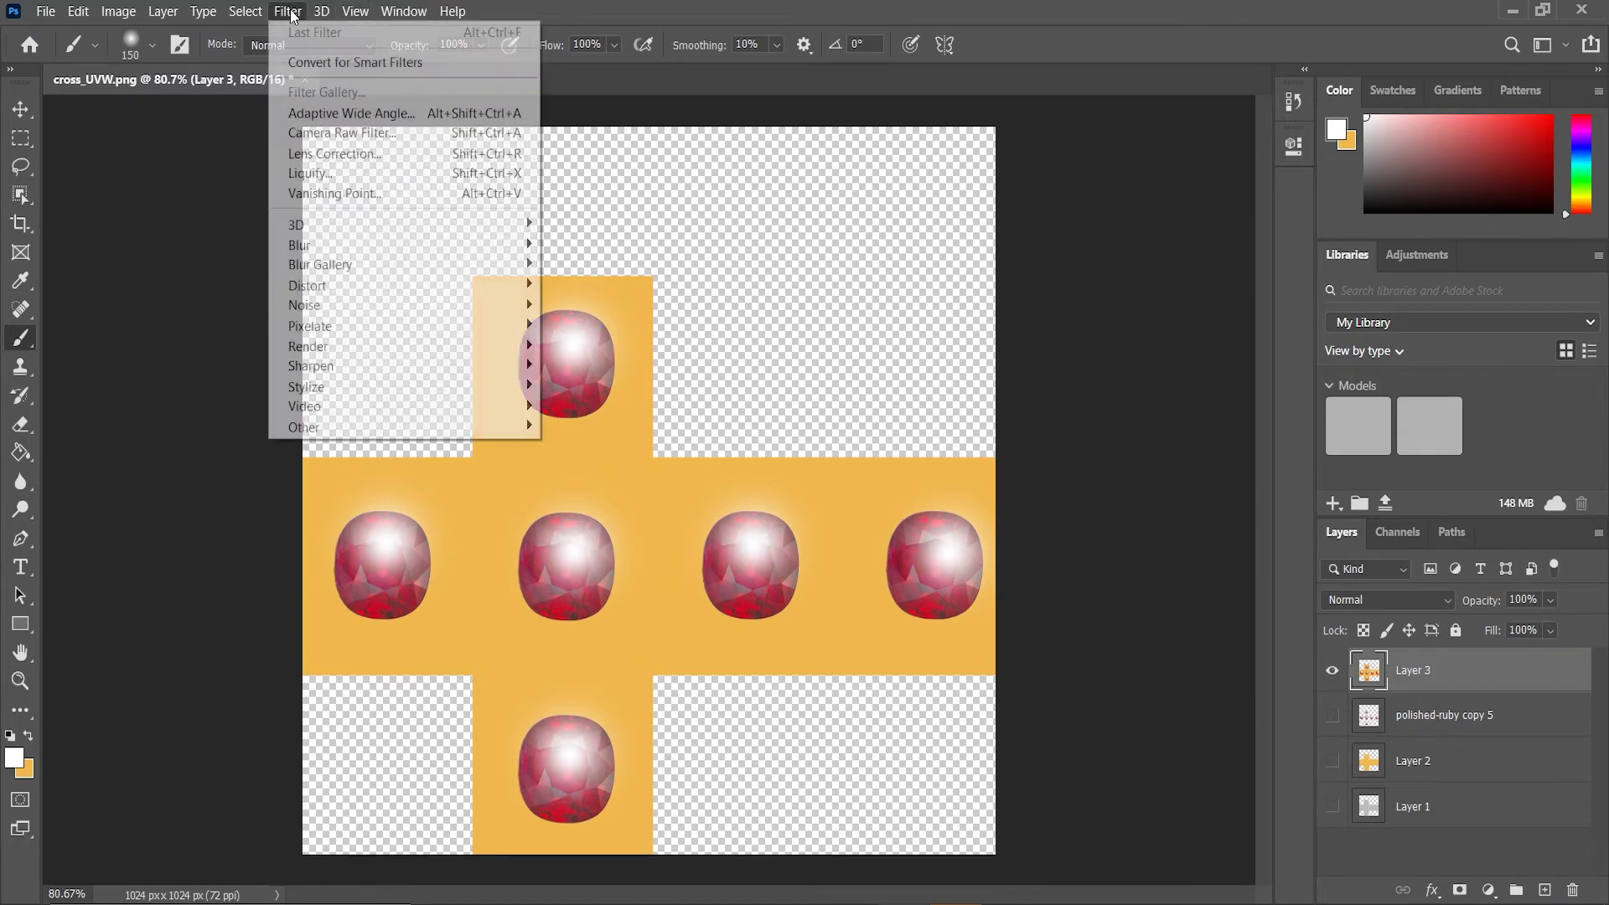
{"action": "mouse_move", "coordinate": [470, 225]}
{"action": "left_click", "coordinate": [670, 244]}
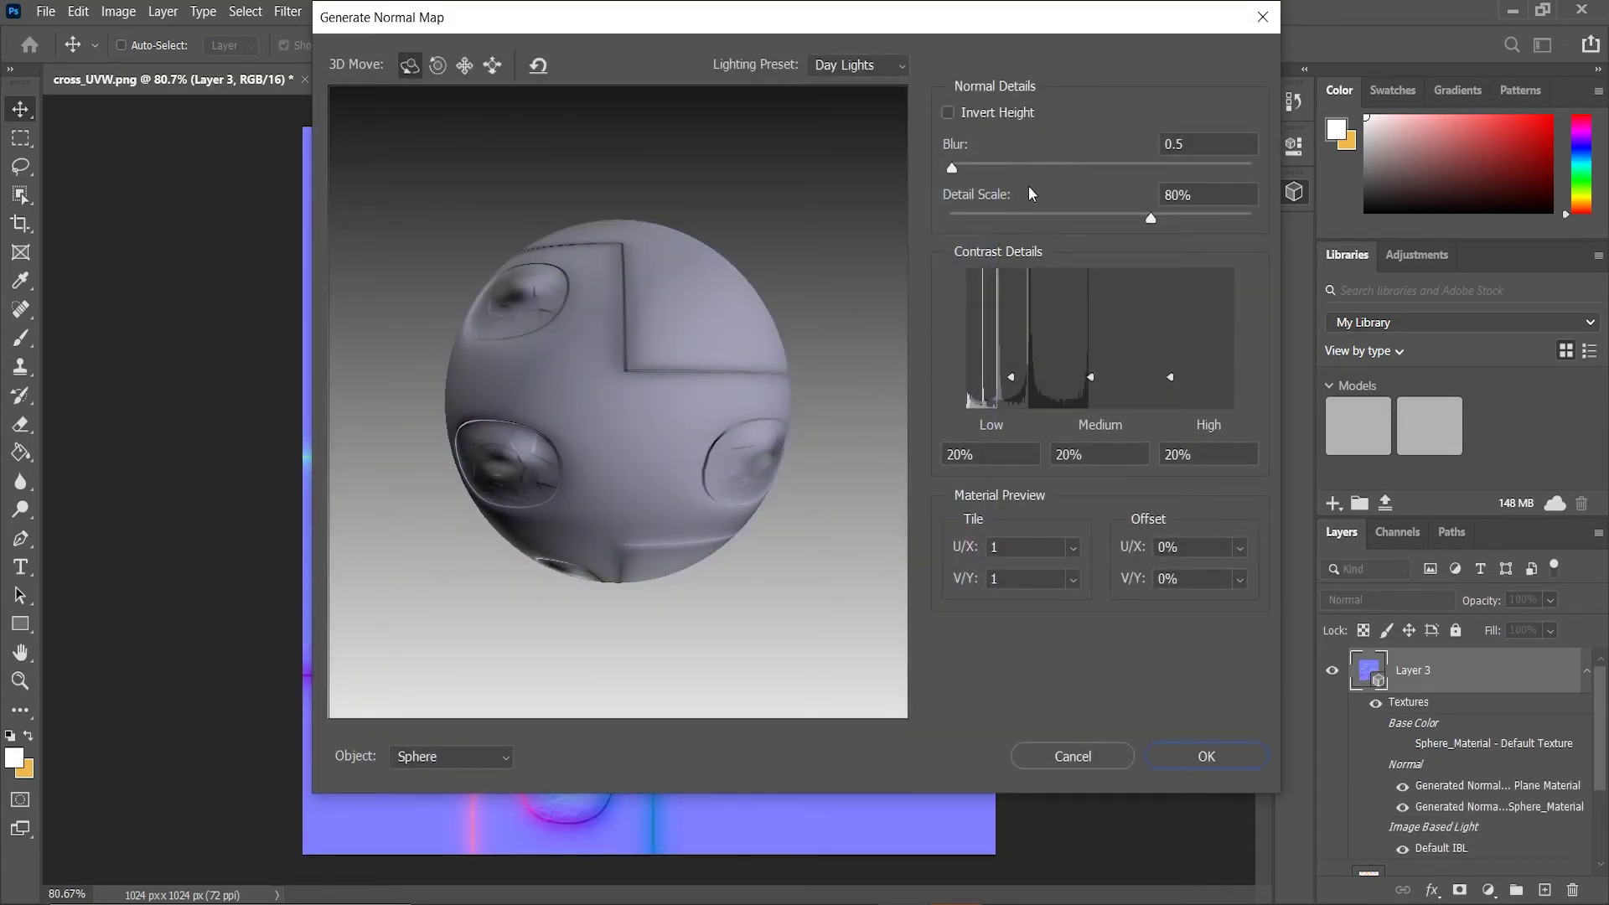
{"action": "left_click_drag", "start_coordinate": [996, 38], "coordinate": [1140, 136]}
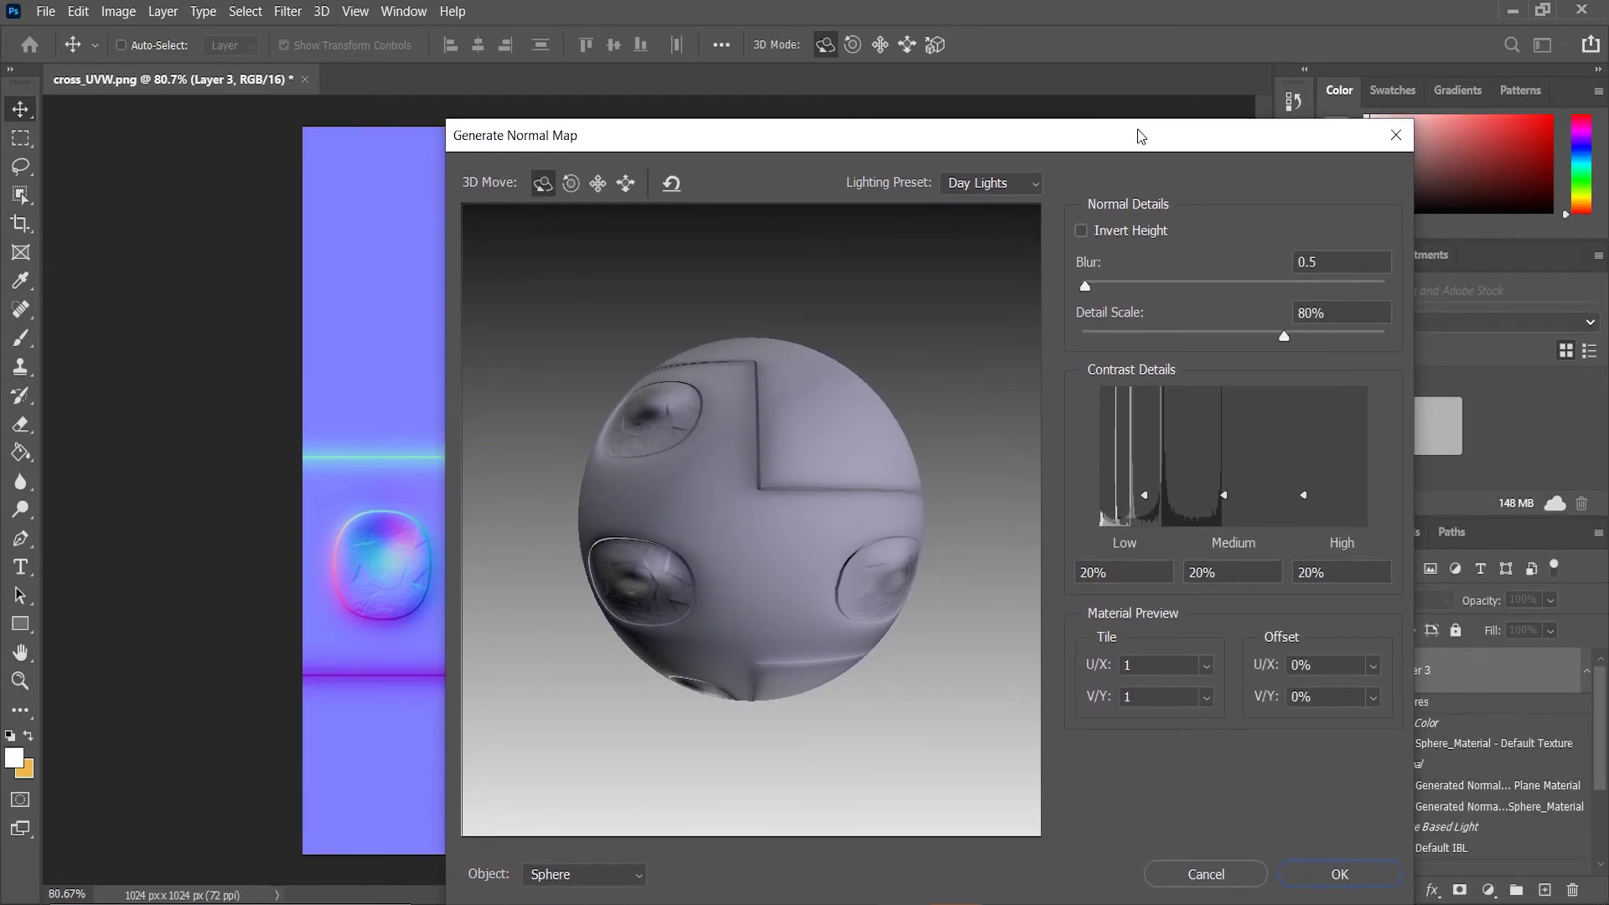
{"action": "left_click", "coordinate": [1082, 230]}
{"action": "left_click_drag", "start_coordinate": [957, 149], "coordinate": [1438, 182]}
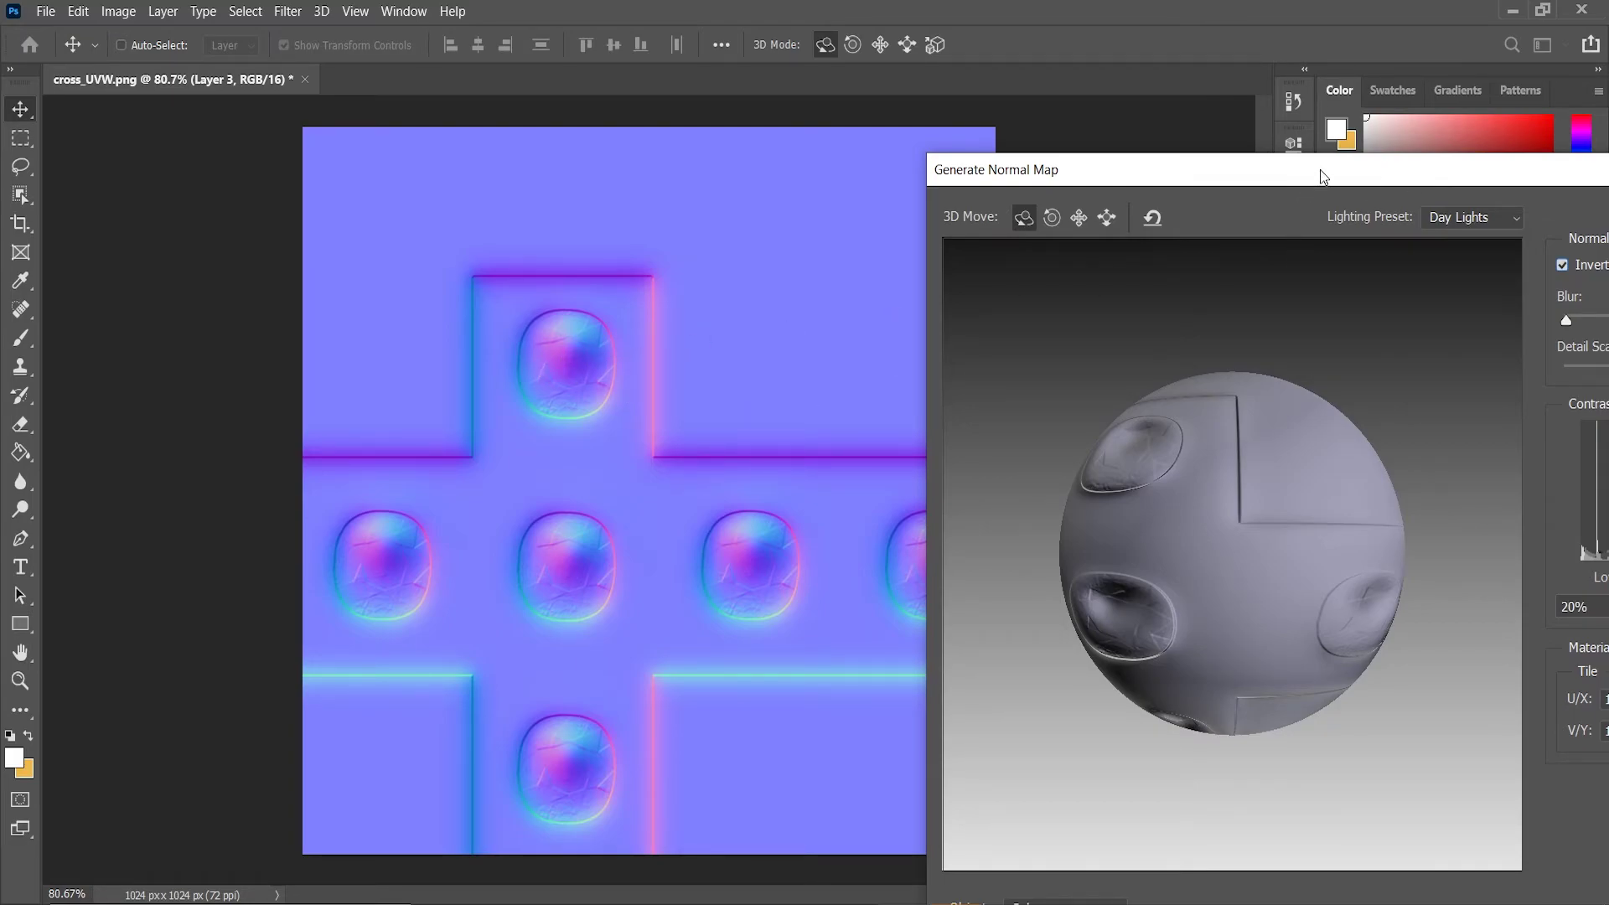
{"action": "left_click_drag", "start_coordinate": [1323, 172], "coordinate": [1024, 145]}
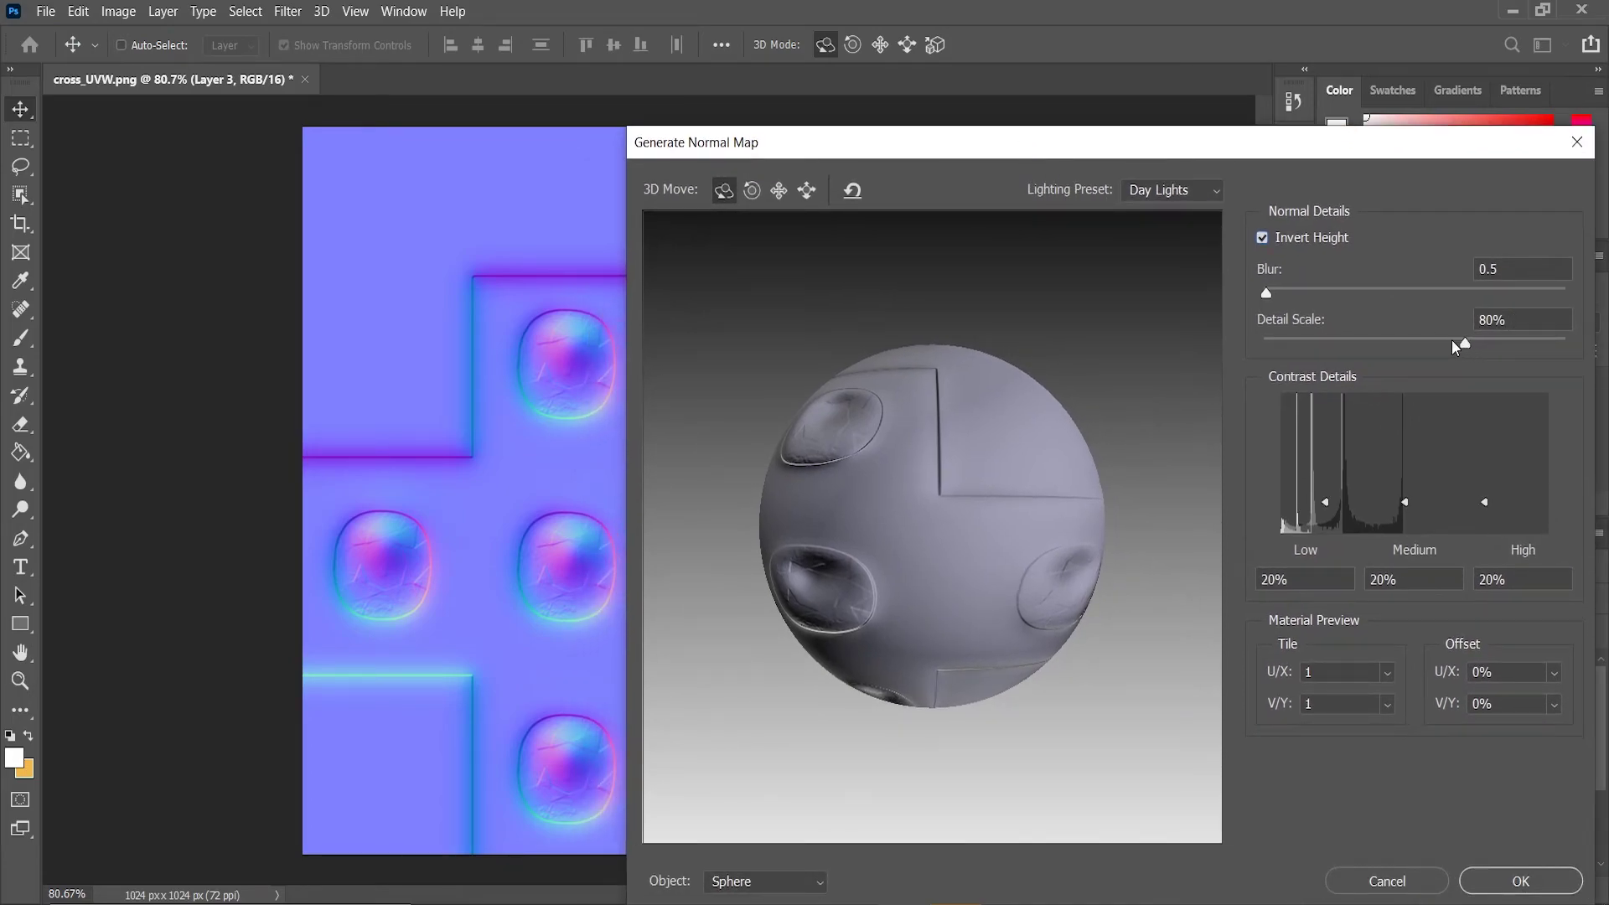
- Set the normal map's detail scale to 100% and contrast details to low 57%, medium 5% and high 88%, and apply it
{"action": "mouse_move", "coordinate": [1531, 350]}
{"action": "left_mouse_down"}
{"action": "mouse_move", "coordinate": [1555, 350]}
{"action": "mouse_move", "coordinate": [1518, 350]}
{"action": "left_mouse_up"}
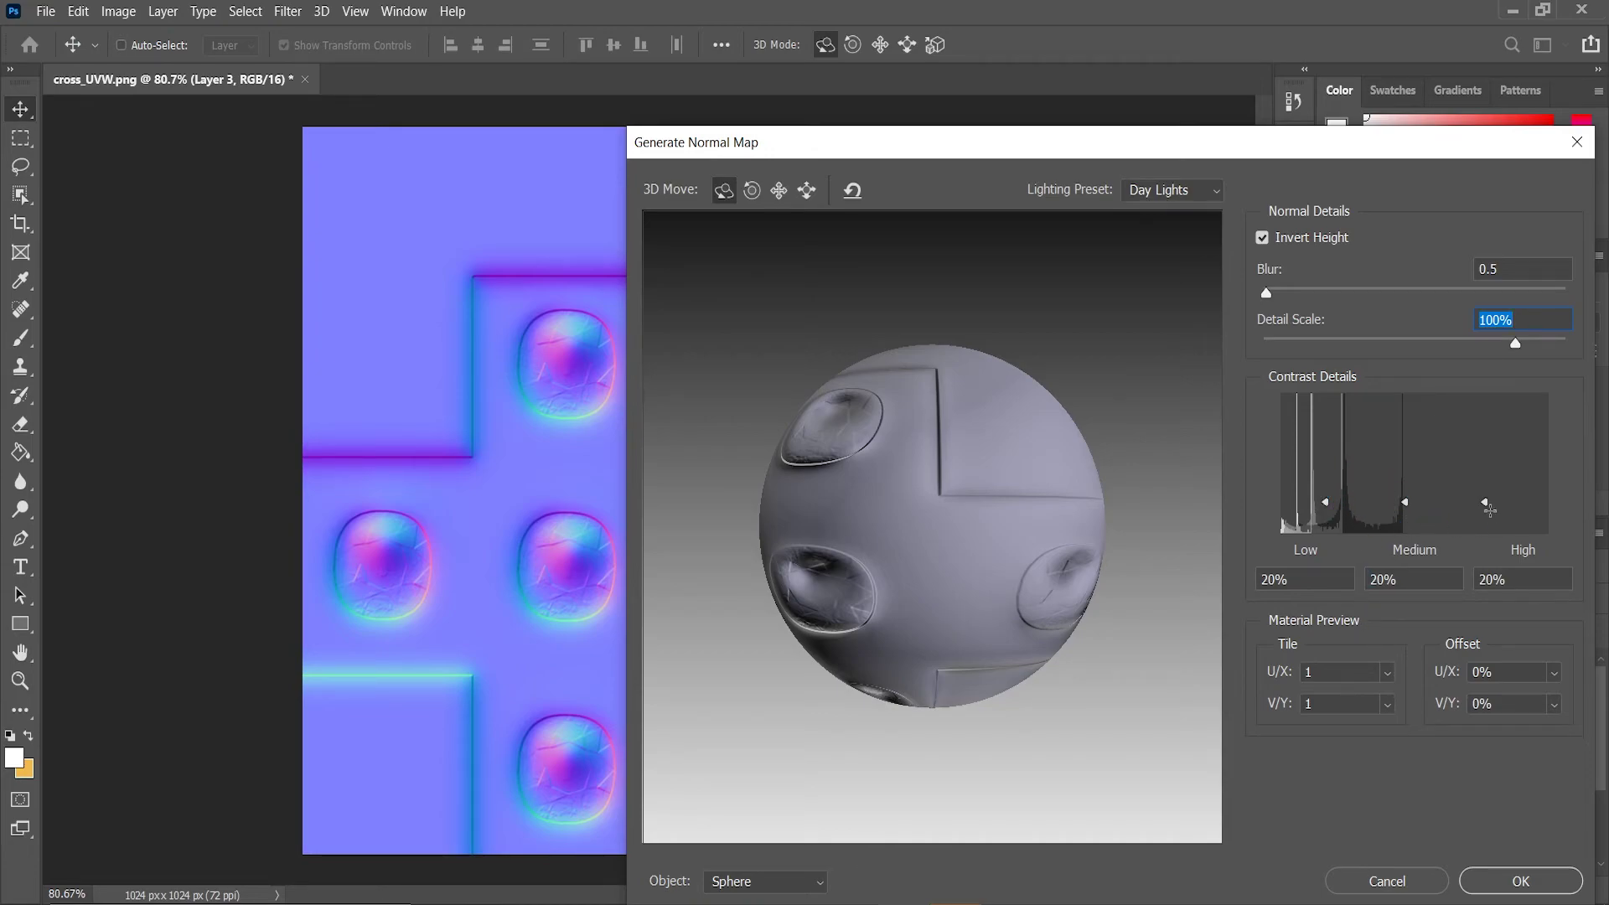
{"action": "left_click_drag", "start_coordinate": [1488, 507], "coordinate": [1481, 419]}
{"action": "mouse_move", "coordinate": [1409, 504]}
{"action": "left_mouse_down"}
{"action": "mouse_move", "coordinate": [1409, 523]}
{"action": "mouse_move", "coordinate": [1331, 523]}
{"action": "mouse_move", "coordinate": [1323, 425]}
{"action": "mouse_move", "coordinate": [1329, 460]}
{"action": "left_mouse_up"}
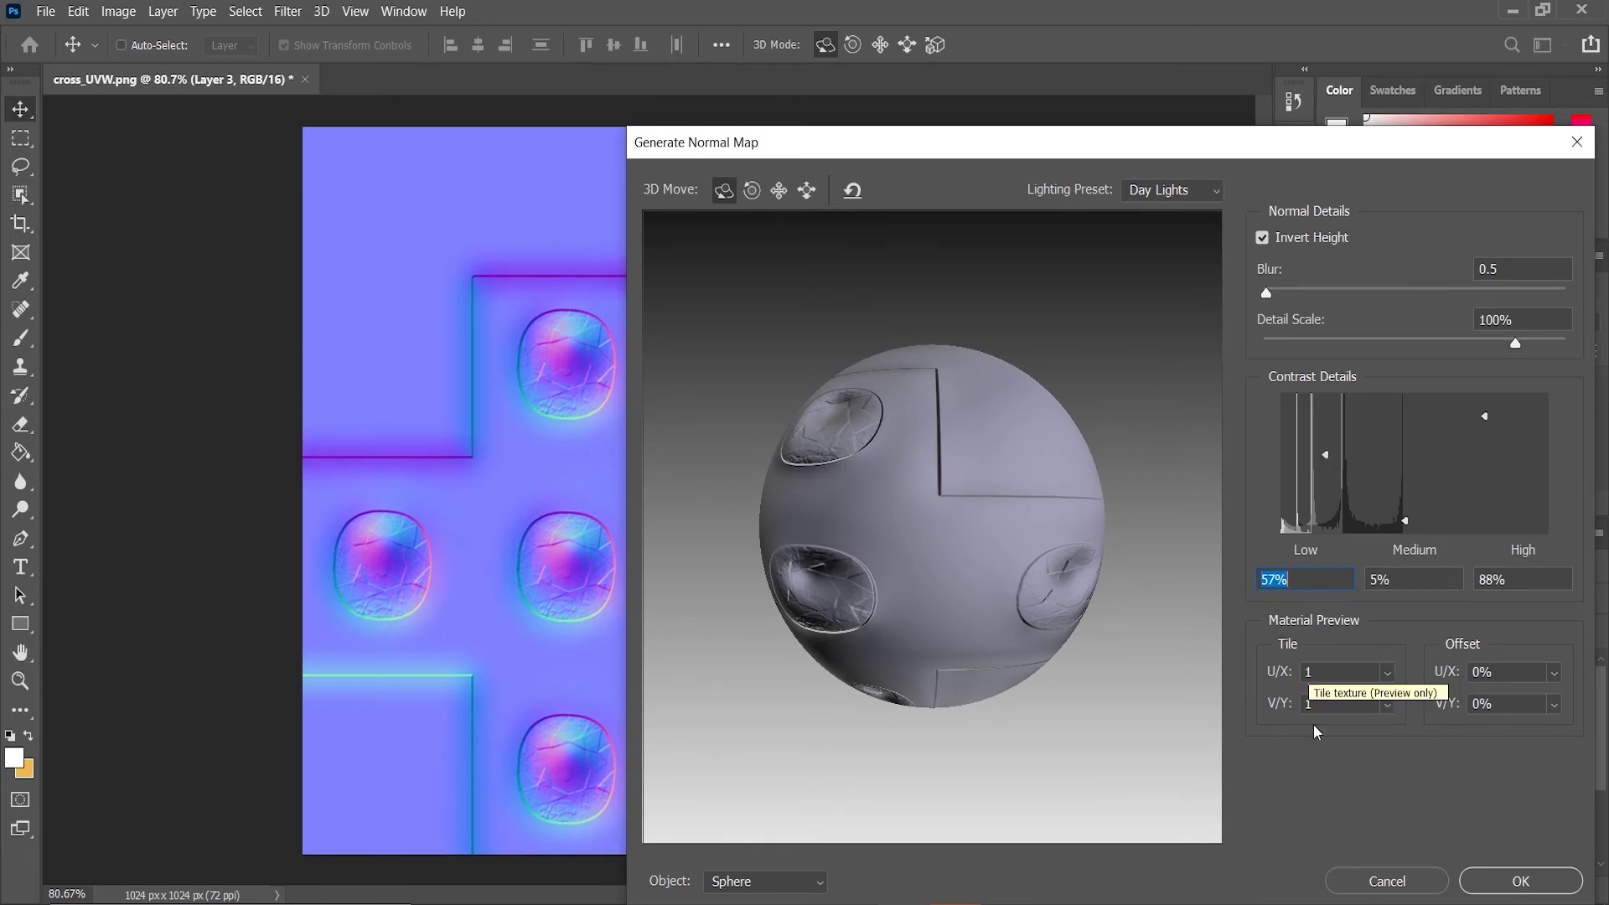
{"action": "left_click", "coordinate": [1508, 879]}
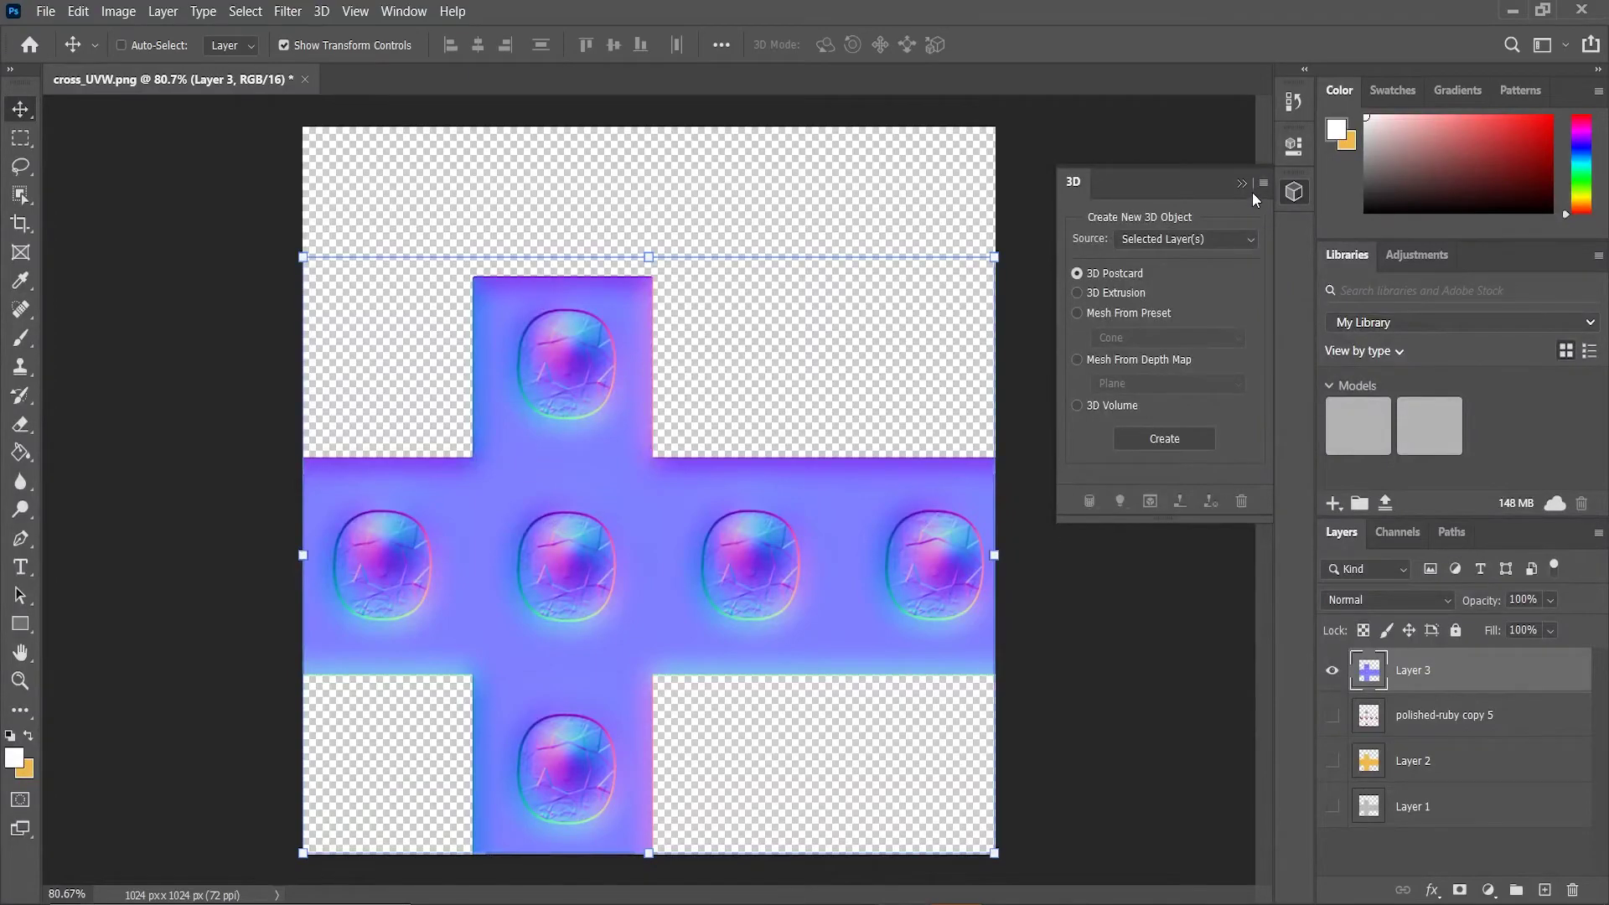
{"action": "left_click", "coordinate": [1253, 193]}
- Save the normal map document to the Desktop as cross_N in Photoshop format
{"action": "left_click", "coordinate": [46, 11]}
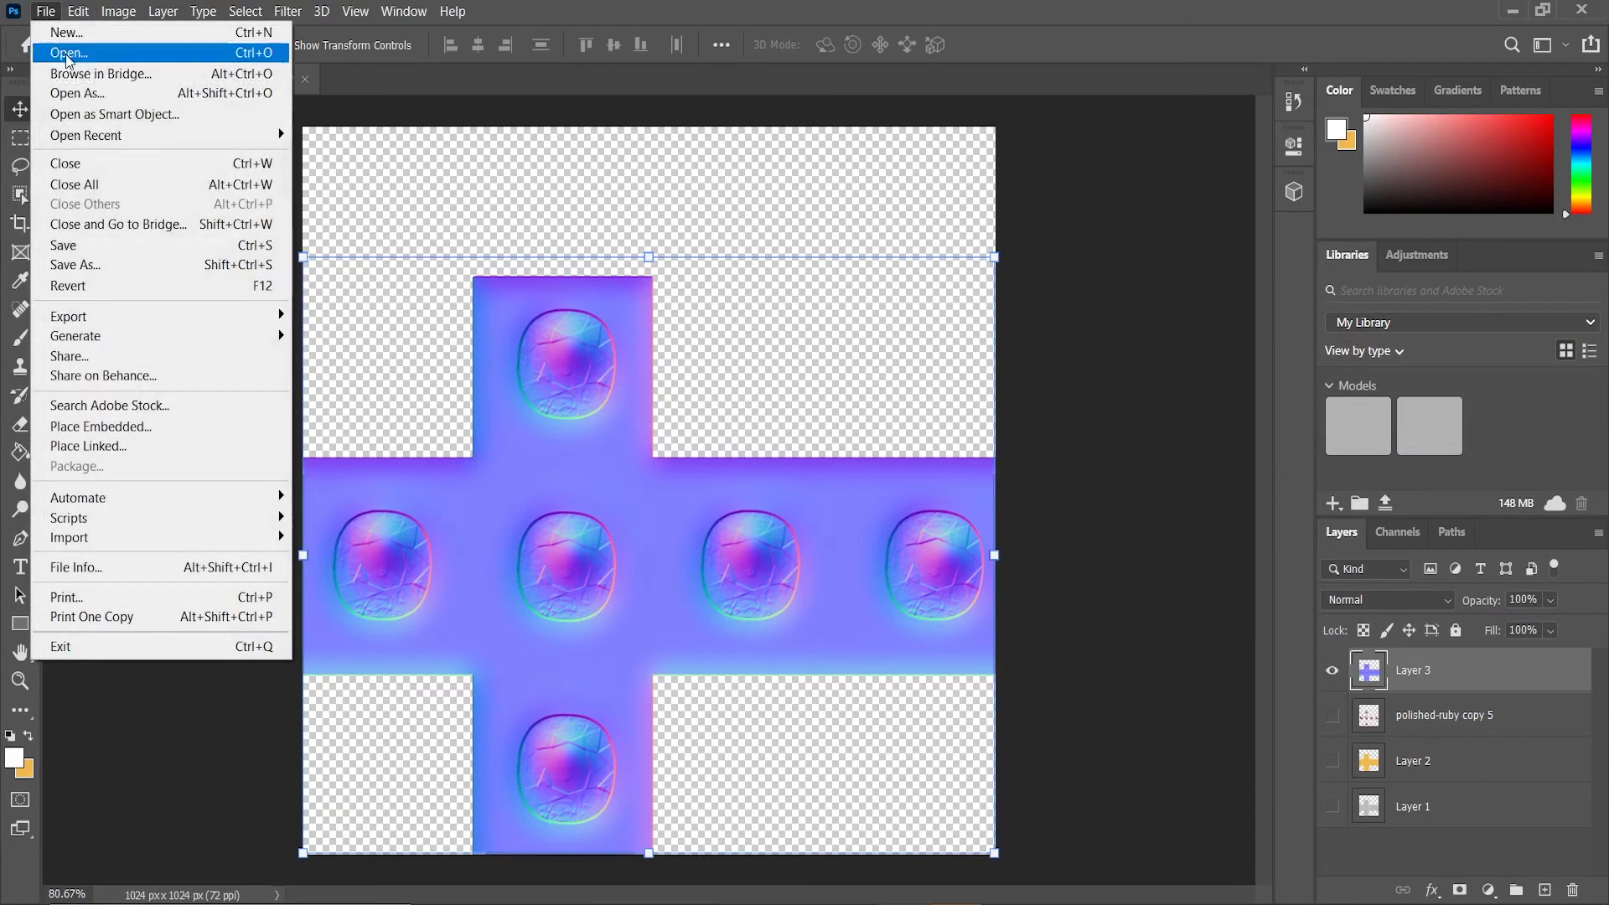
{"action": "left_click", "coordinate": [75, 265]}
{"action": "type", "text": "cross_UVW"}
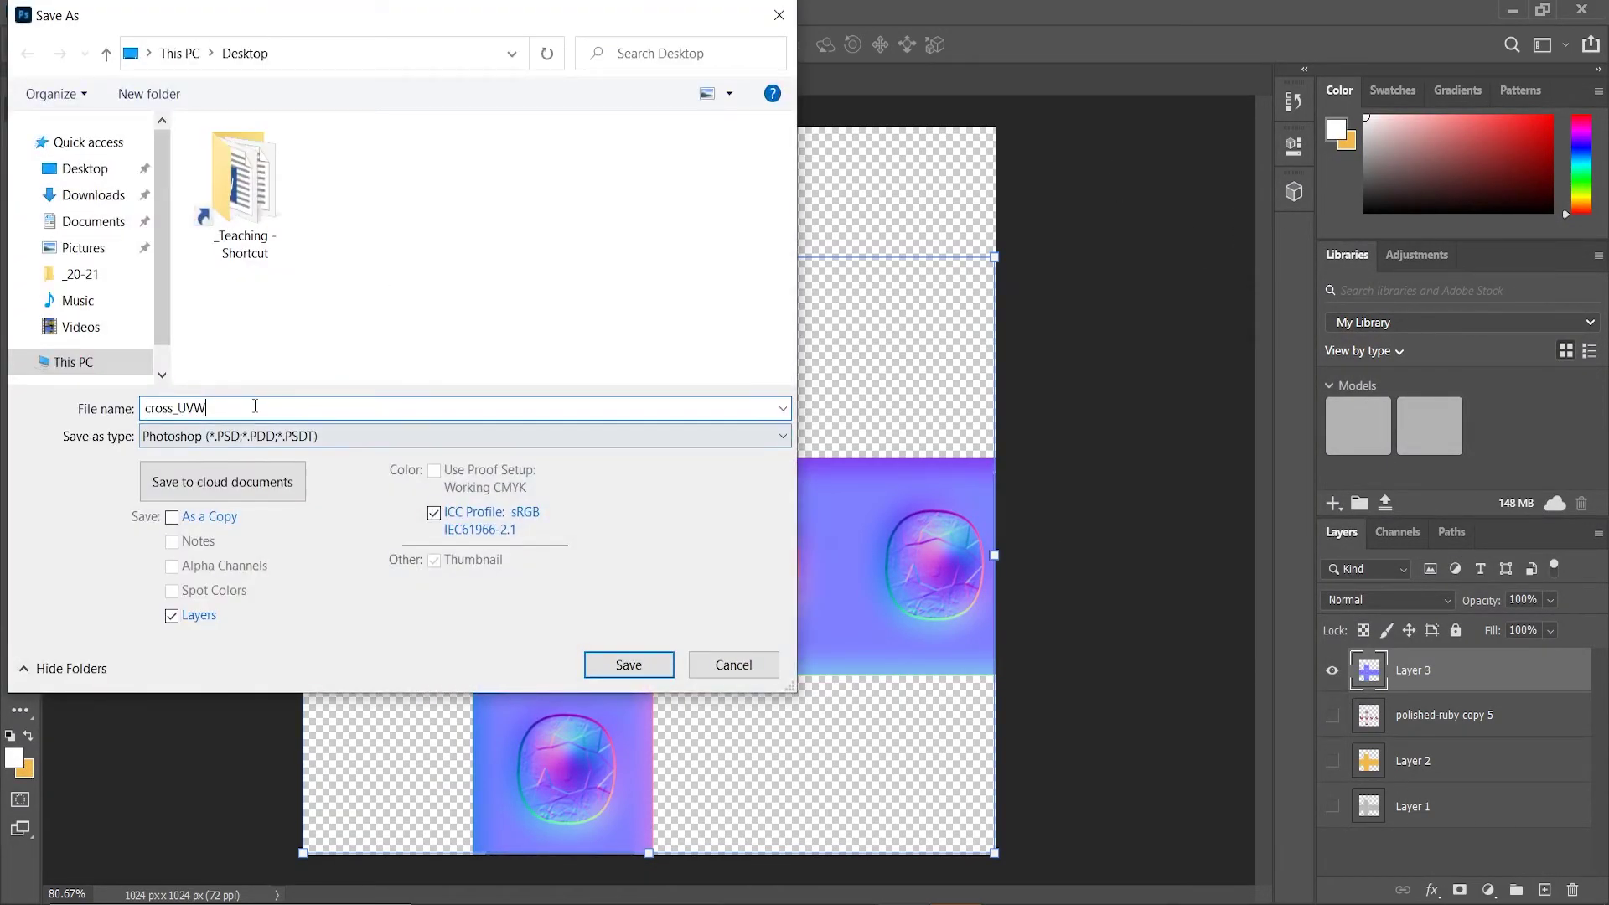
{"action": "key", "text": "BackSpace"}
{"action": "key", "text": "BackSpace"}
{"action": "key", "text": "BackSpace"}
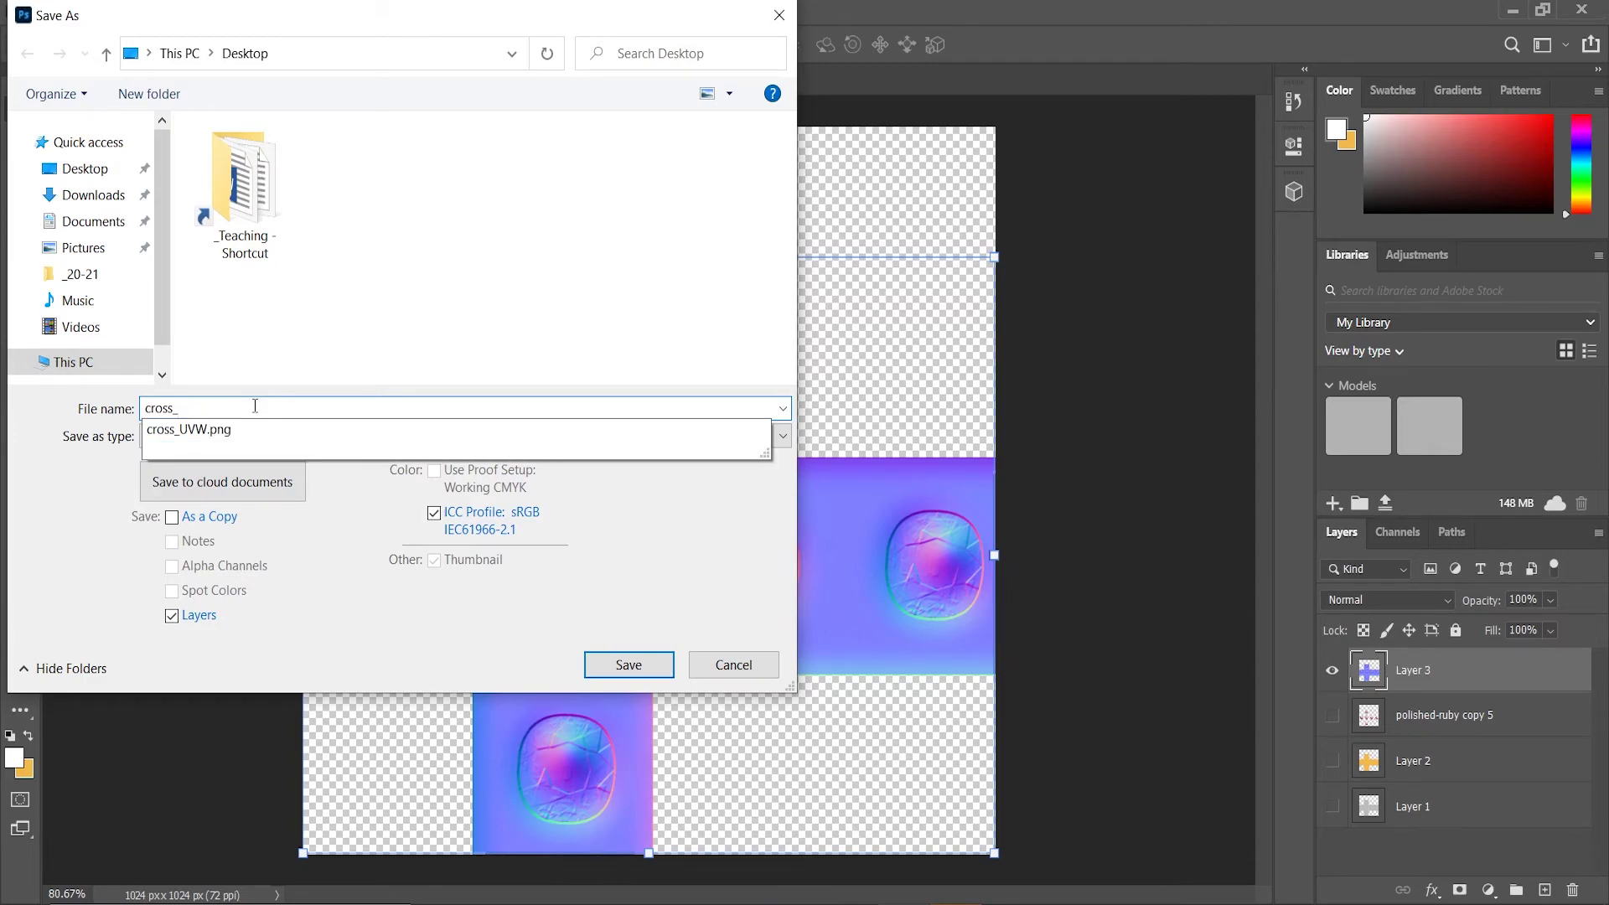
{"action": "type", "text": "N"}
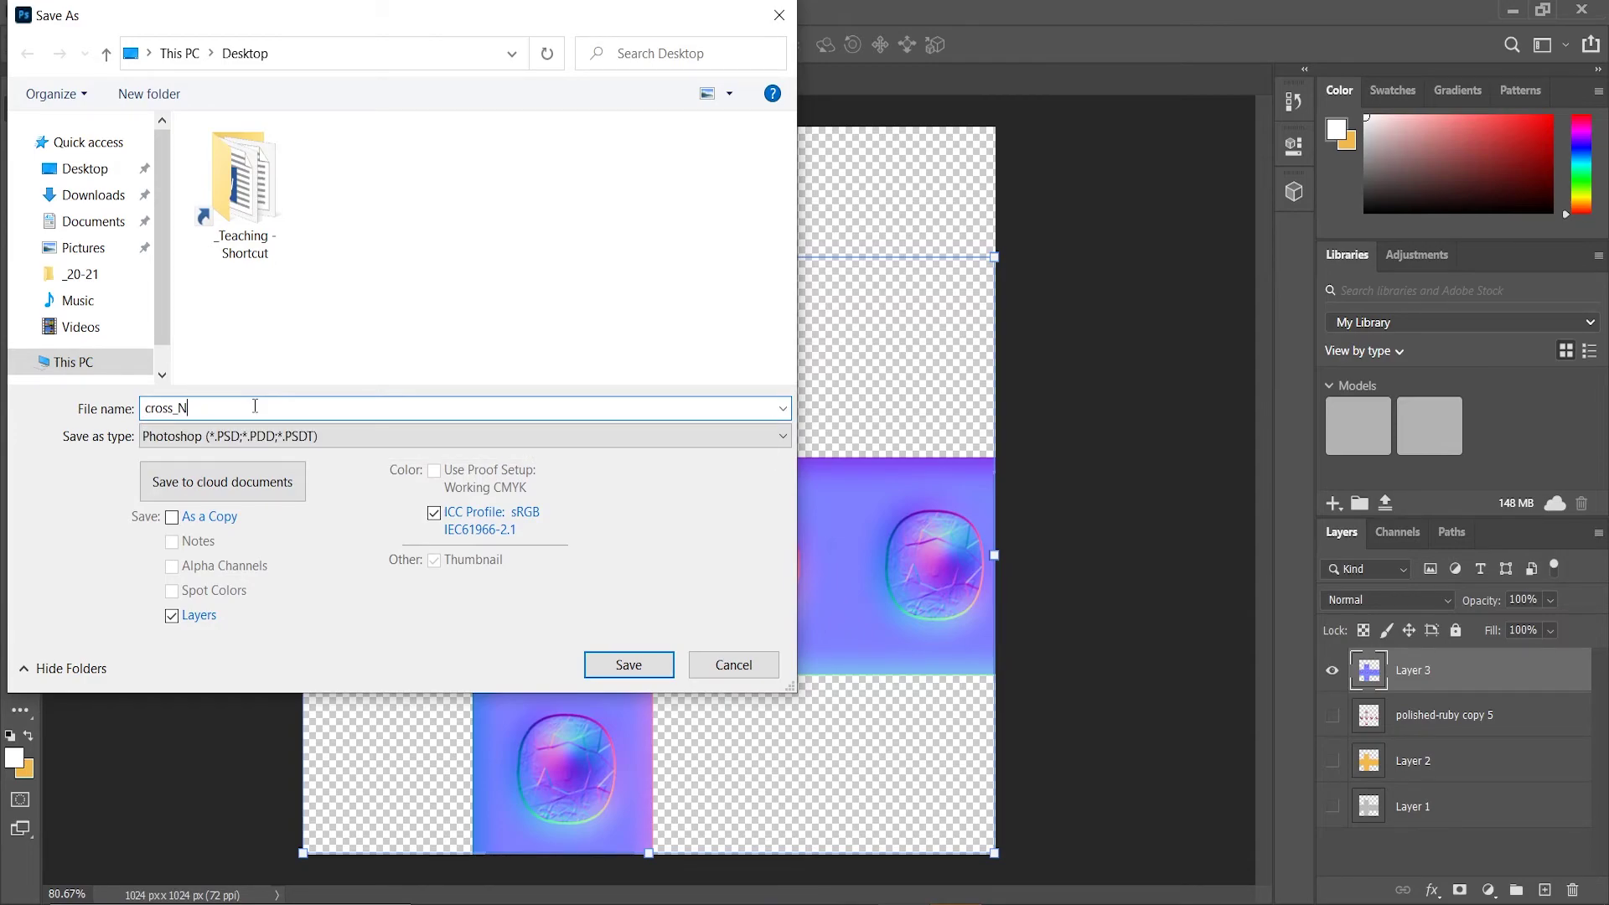
{"action": "left_click", "coordinate": [628, 667]}
{"action": "left_click", "coordinate": [1030, 249]}
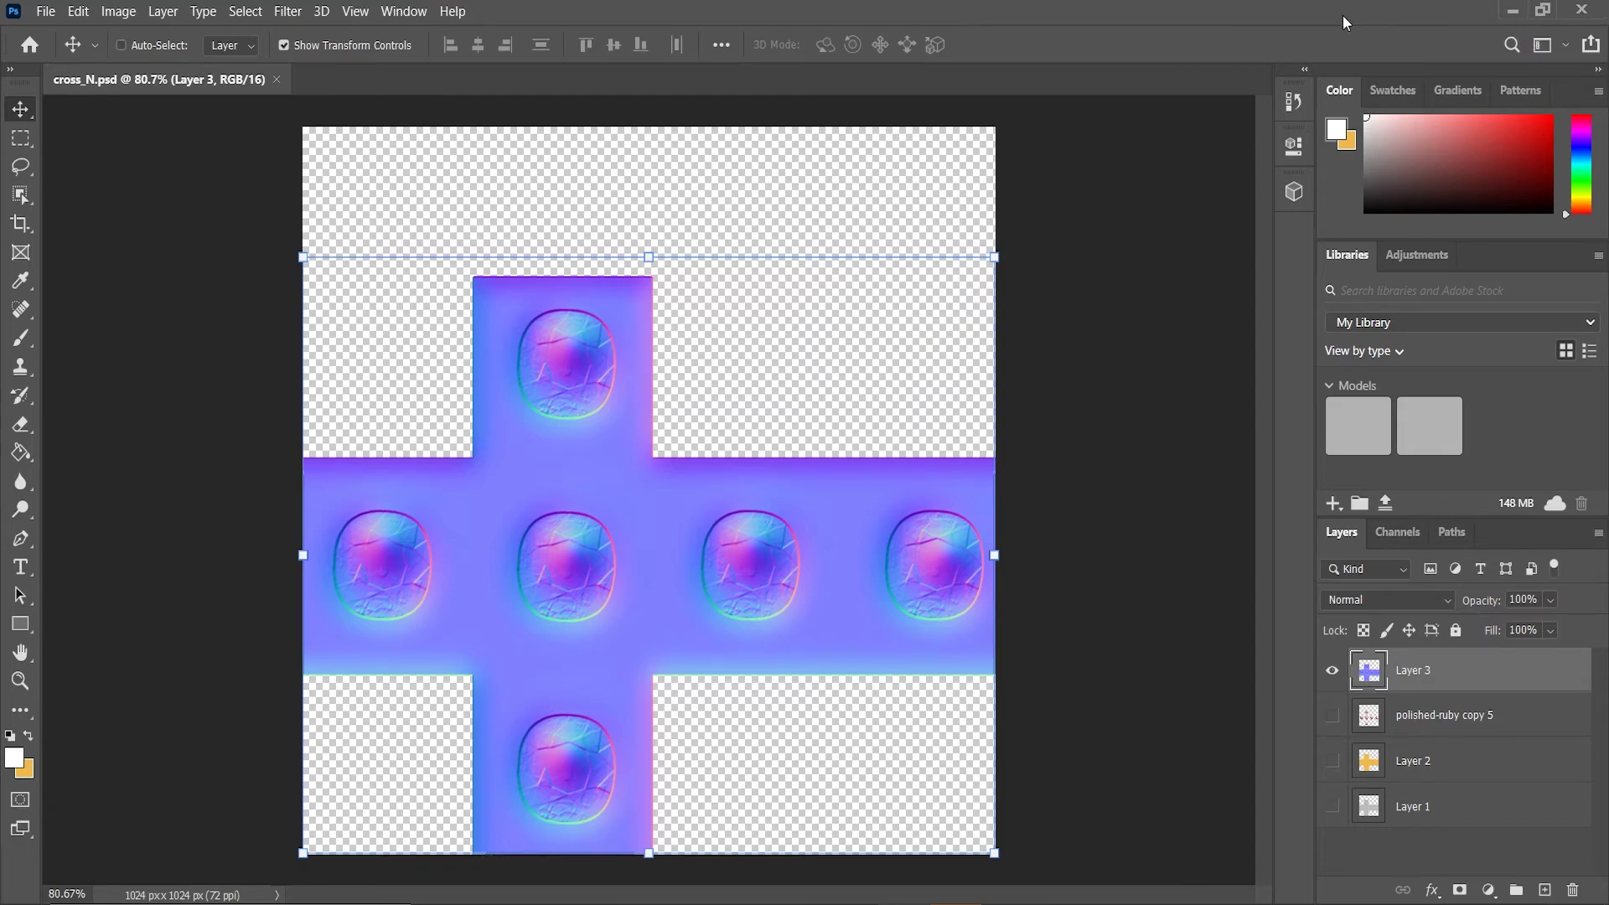
- Switch to 3ds Max and open the Physical Material in slot 3 at its special maps
{"action": "left_click", "coordinate": [1509, 8]}
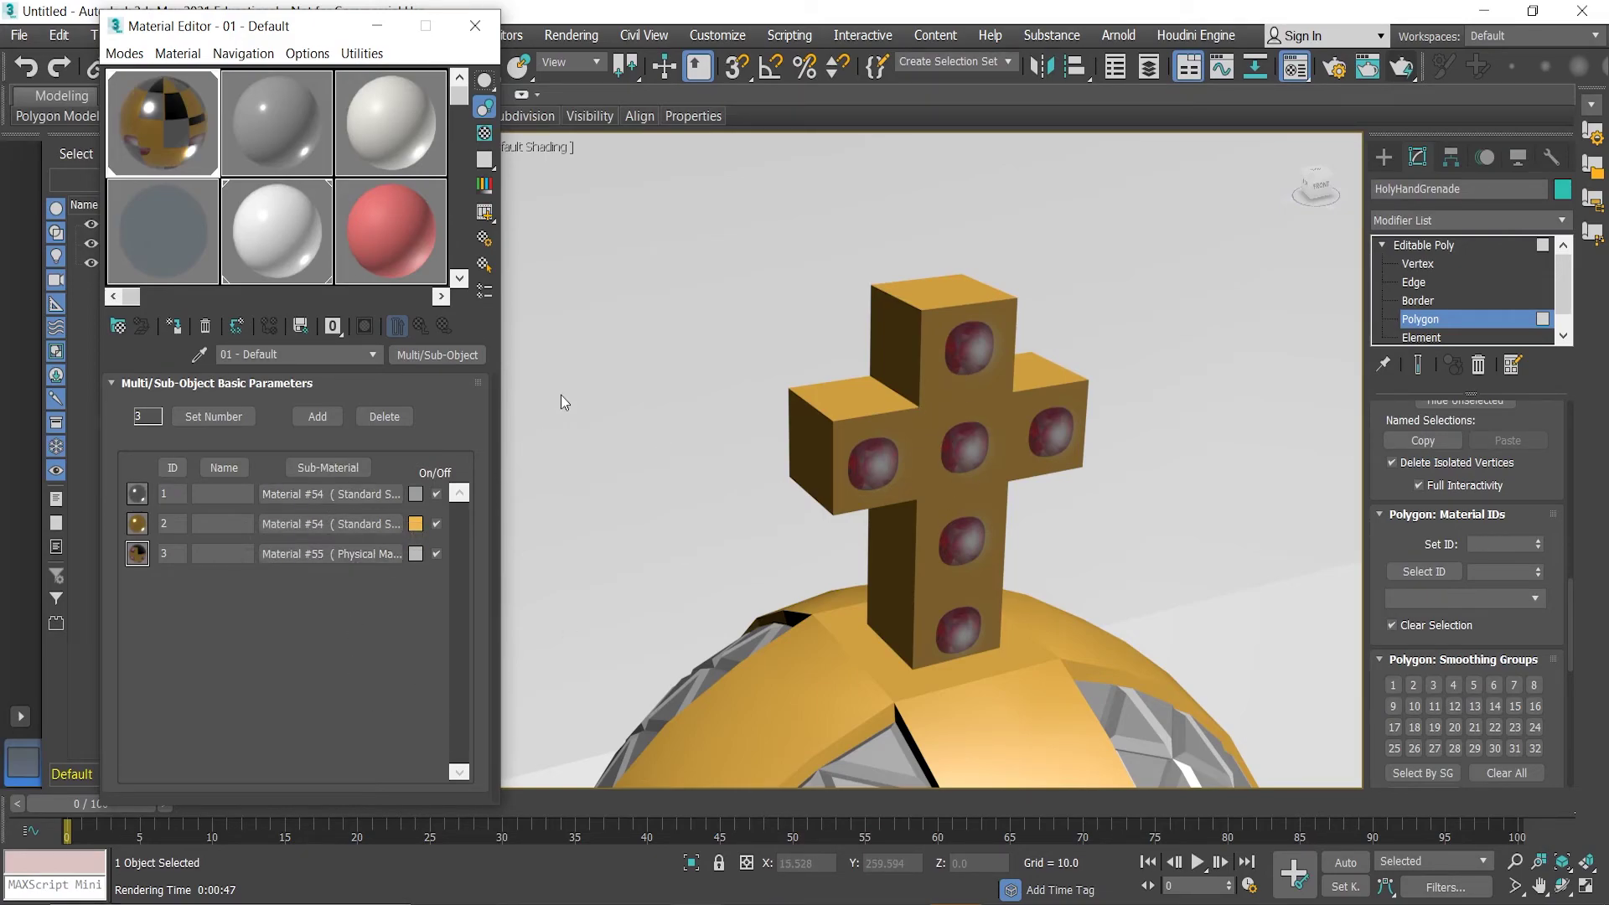
{"action": "left_click", "coordinate": [340, 554]}
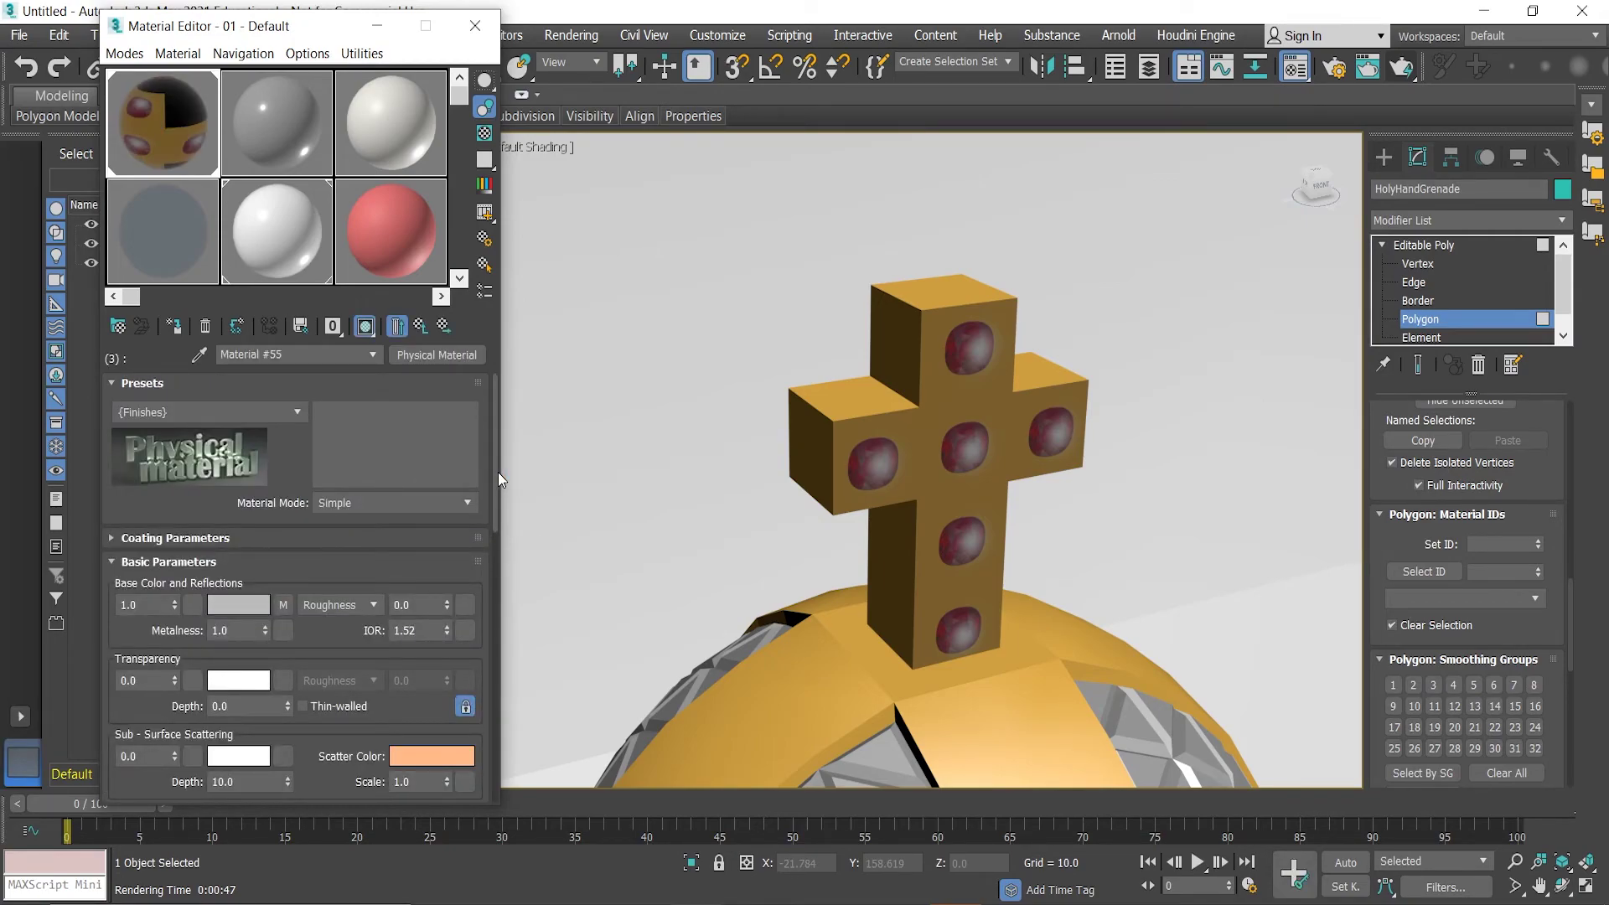
{"action": "left_click_drag", "start_coordinate": [499, 474], "coordinate": [493, 624]}
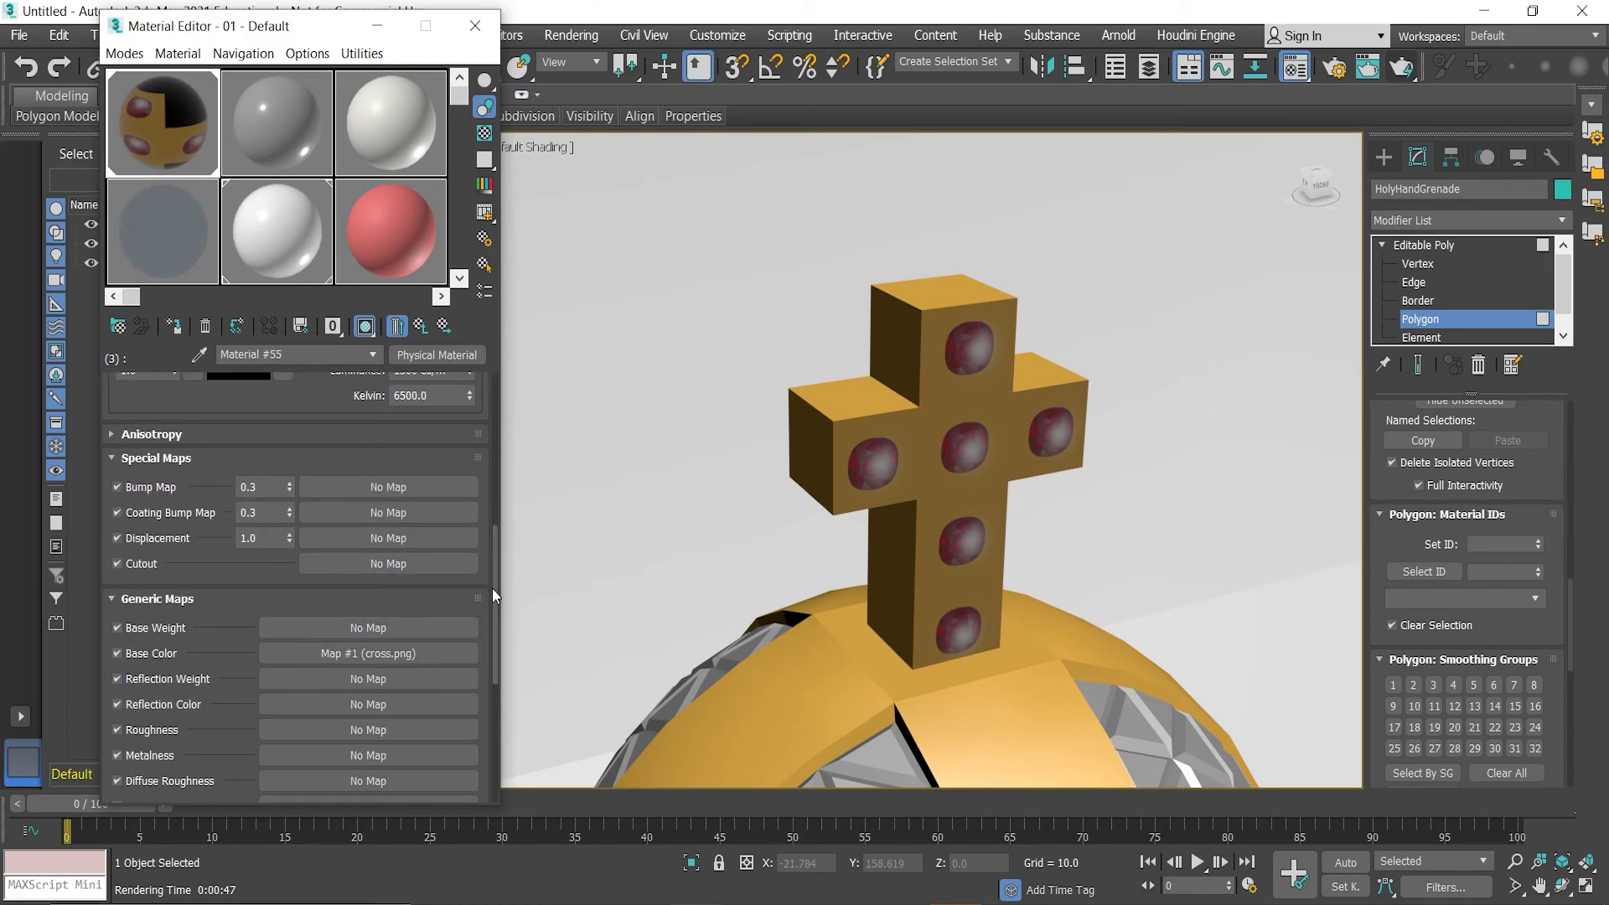
{"action": "left_click_drag", "start_coordinate": [494, 575], "coordinate": [495, 524]}
- Try to load the cross normal map from the Desktop as a Bitmap in the Bump Map slot
{"action": "left_click", "coordinate": [325, 615]}
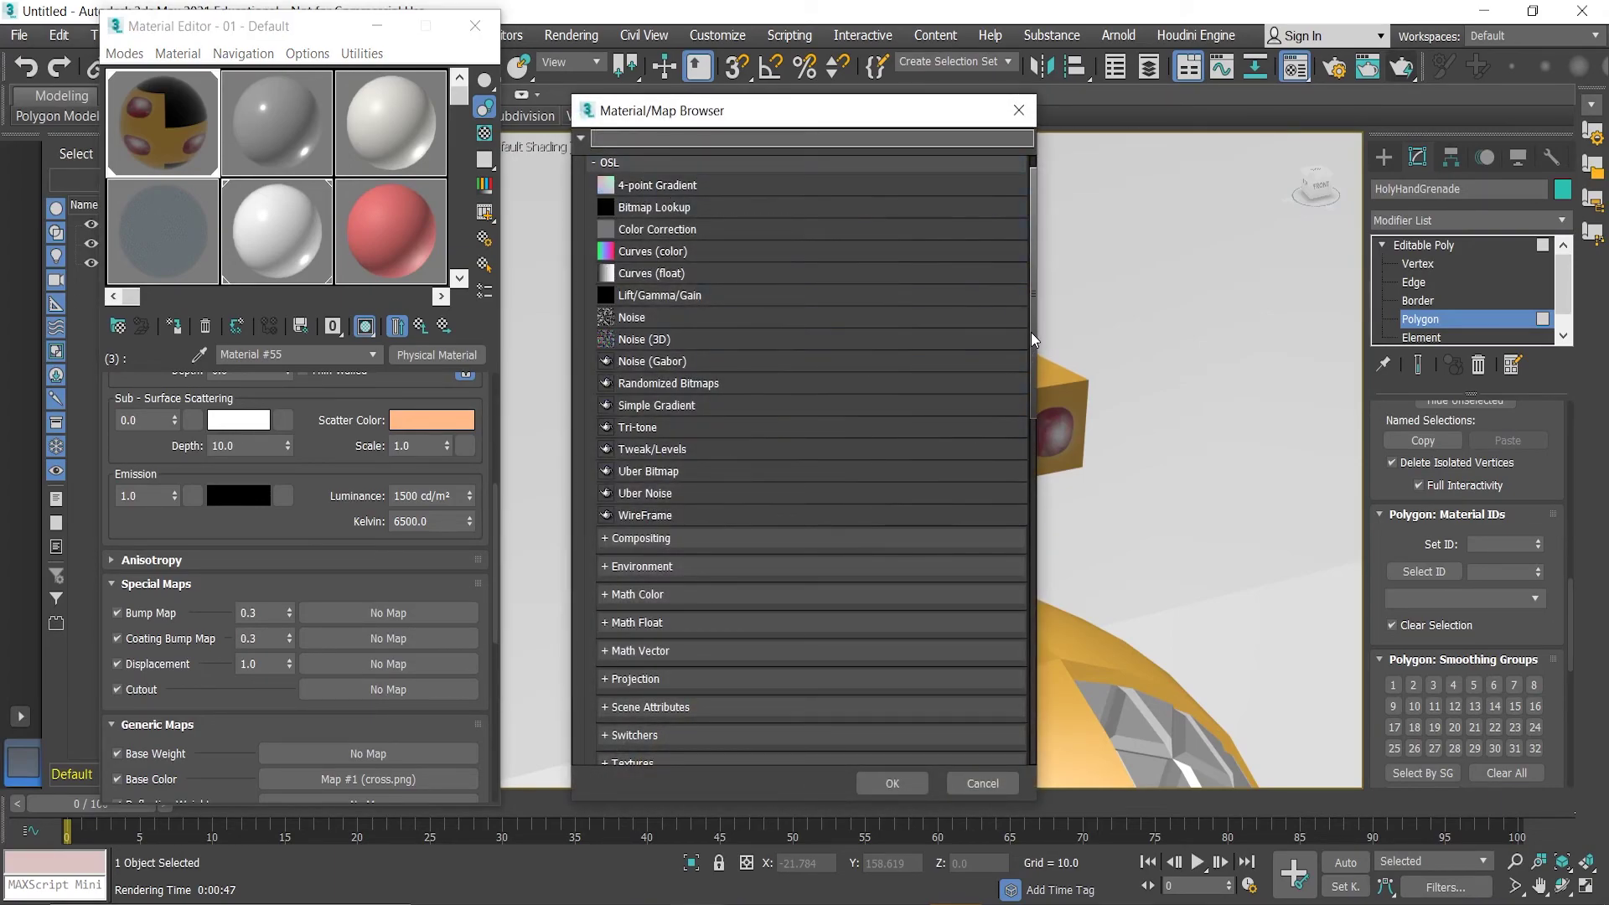
{"action": "left_click_drag", "start_coordinate": [1031, 332], "coordinate": [1032, 446]}
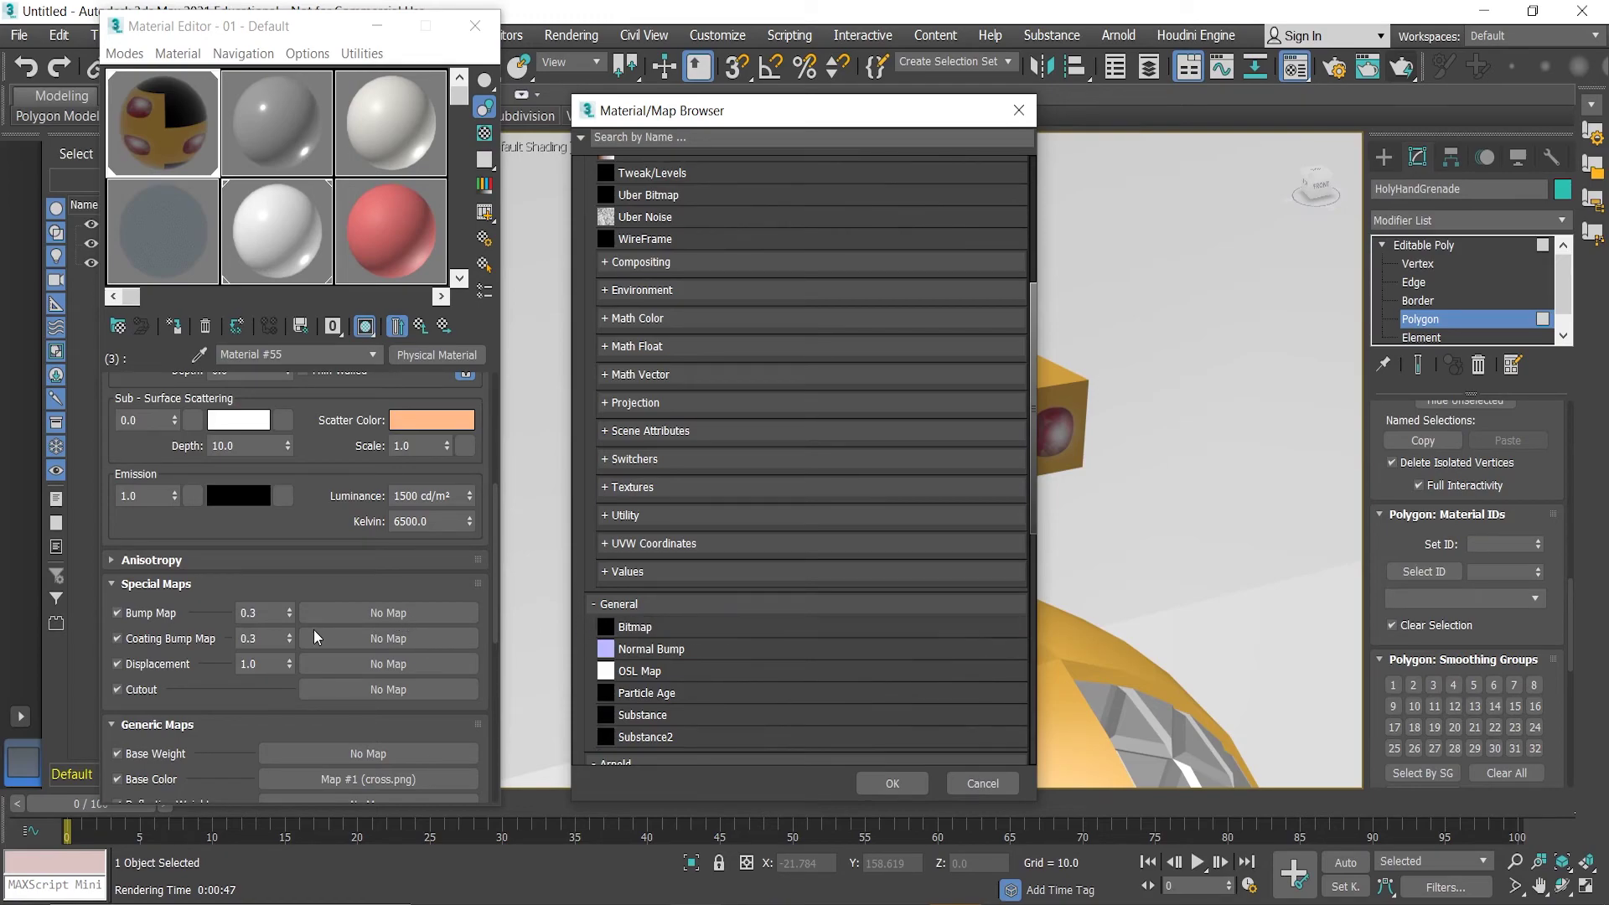
{"action": "double_click", "coordinate": [651, 627]}
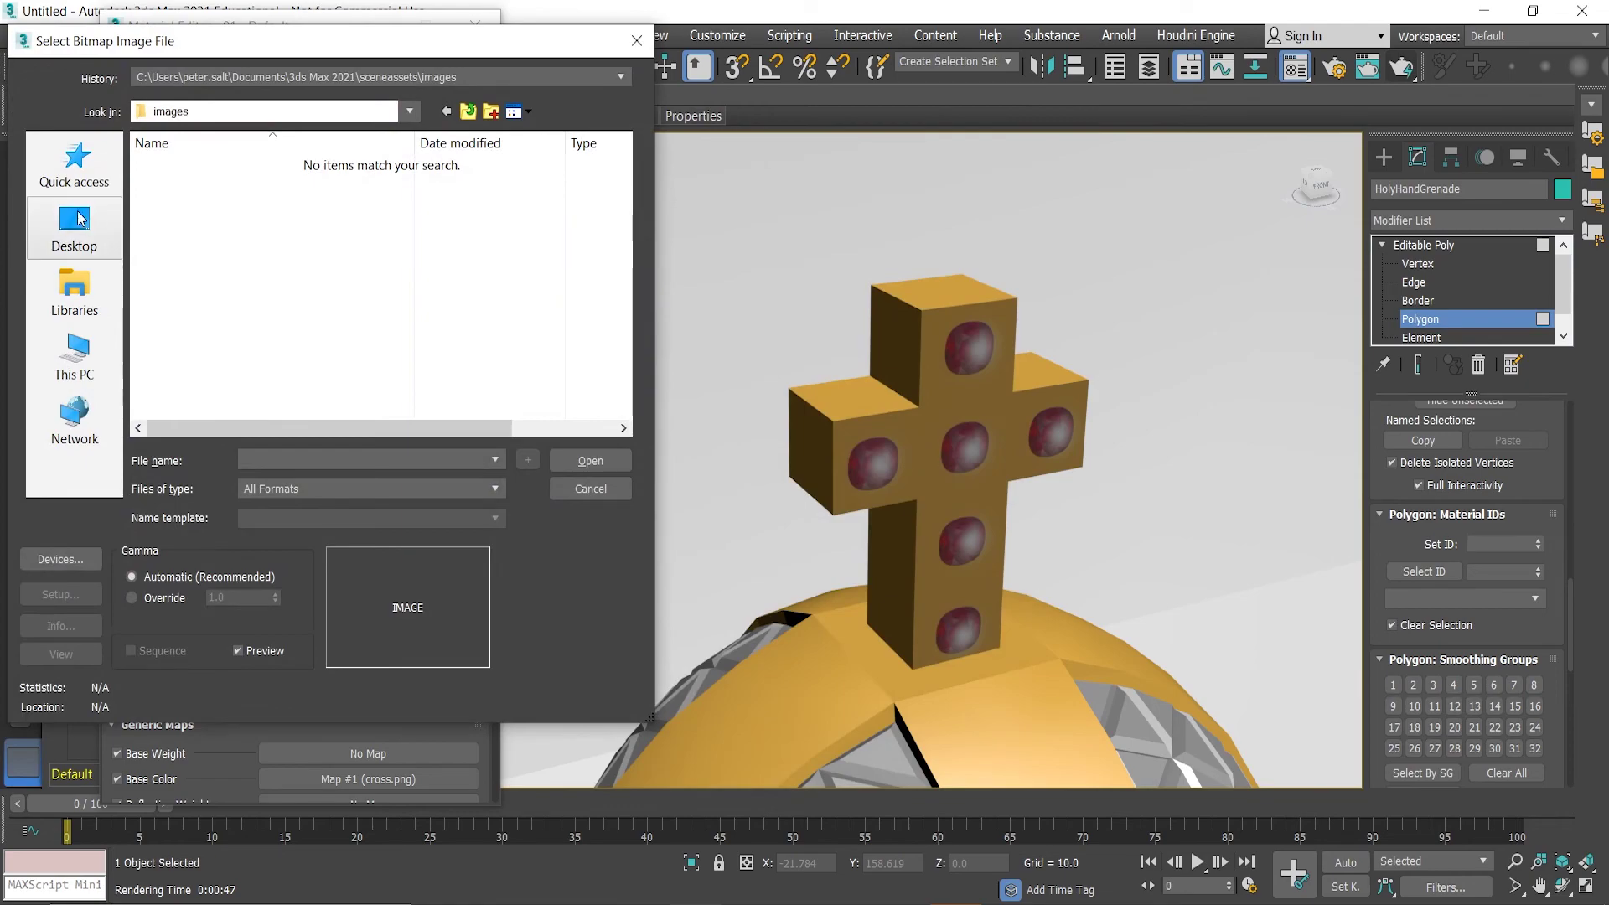
{"action": "left_click", "coordinate": [76, 222]}
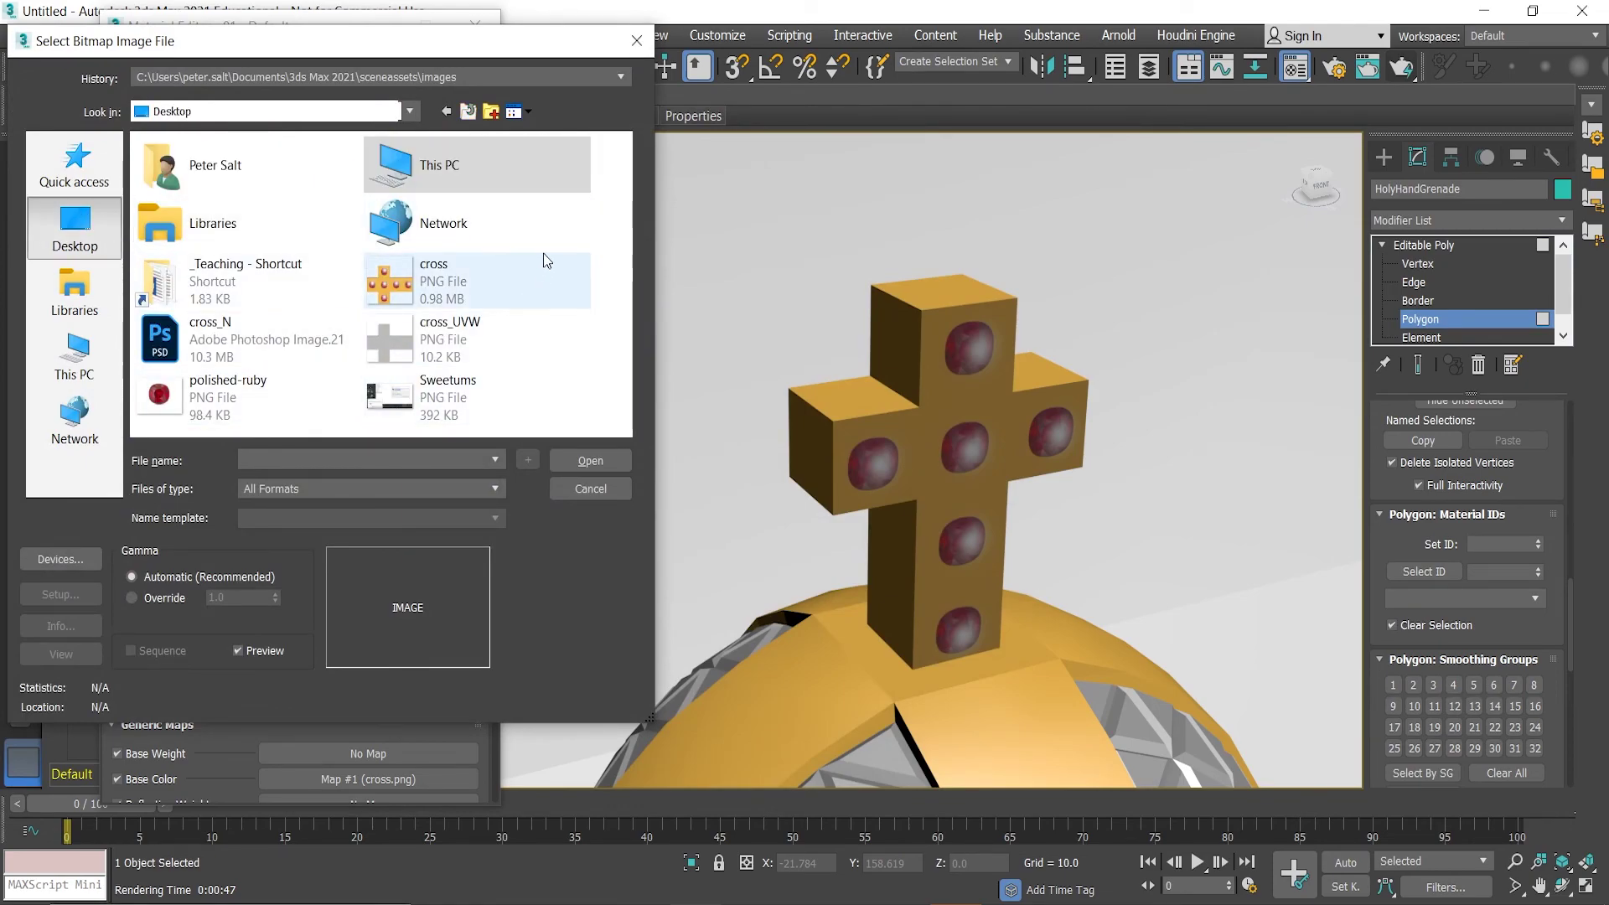
{"action": "left_click", "coordinate": [429, 347]}
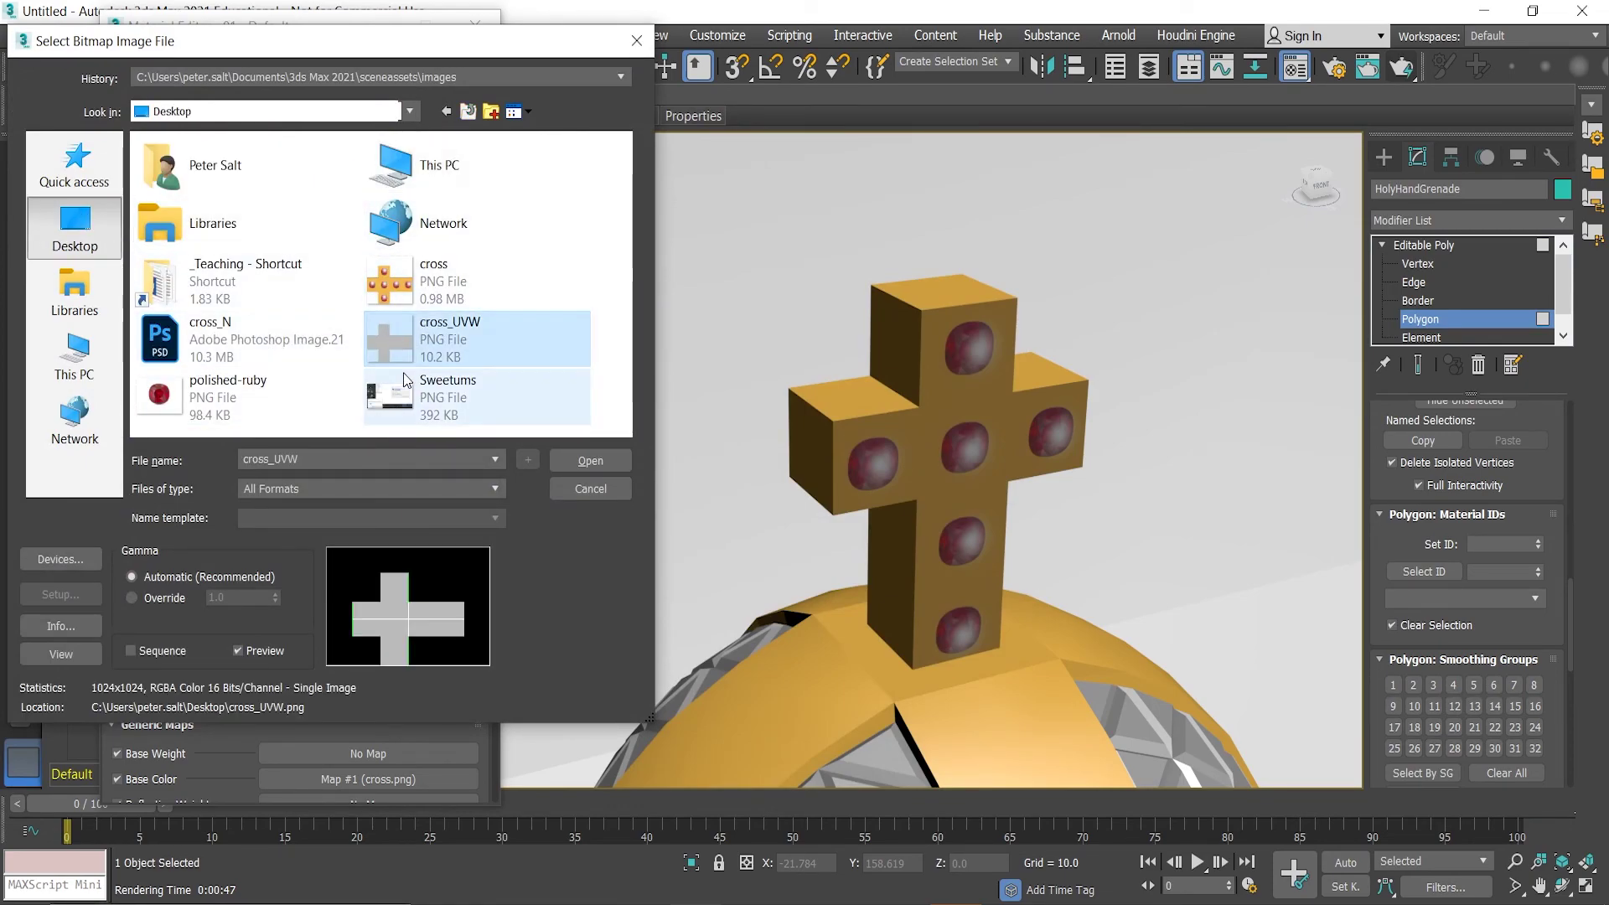
{"action": "left_click", "coordinate": [444, 381]}
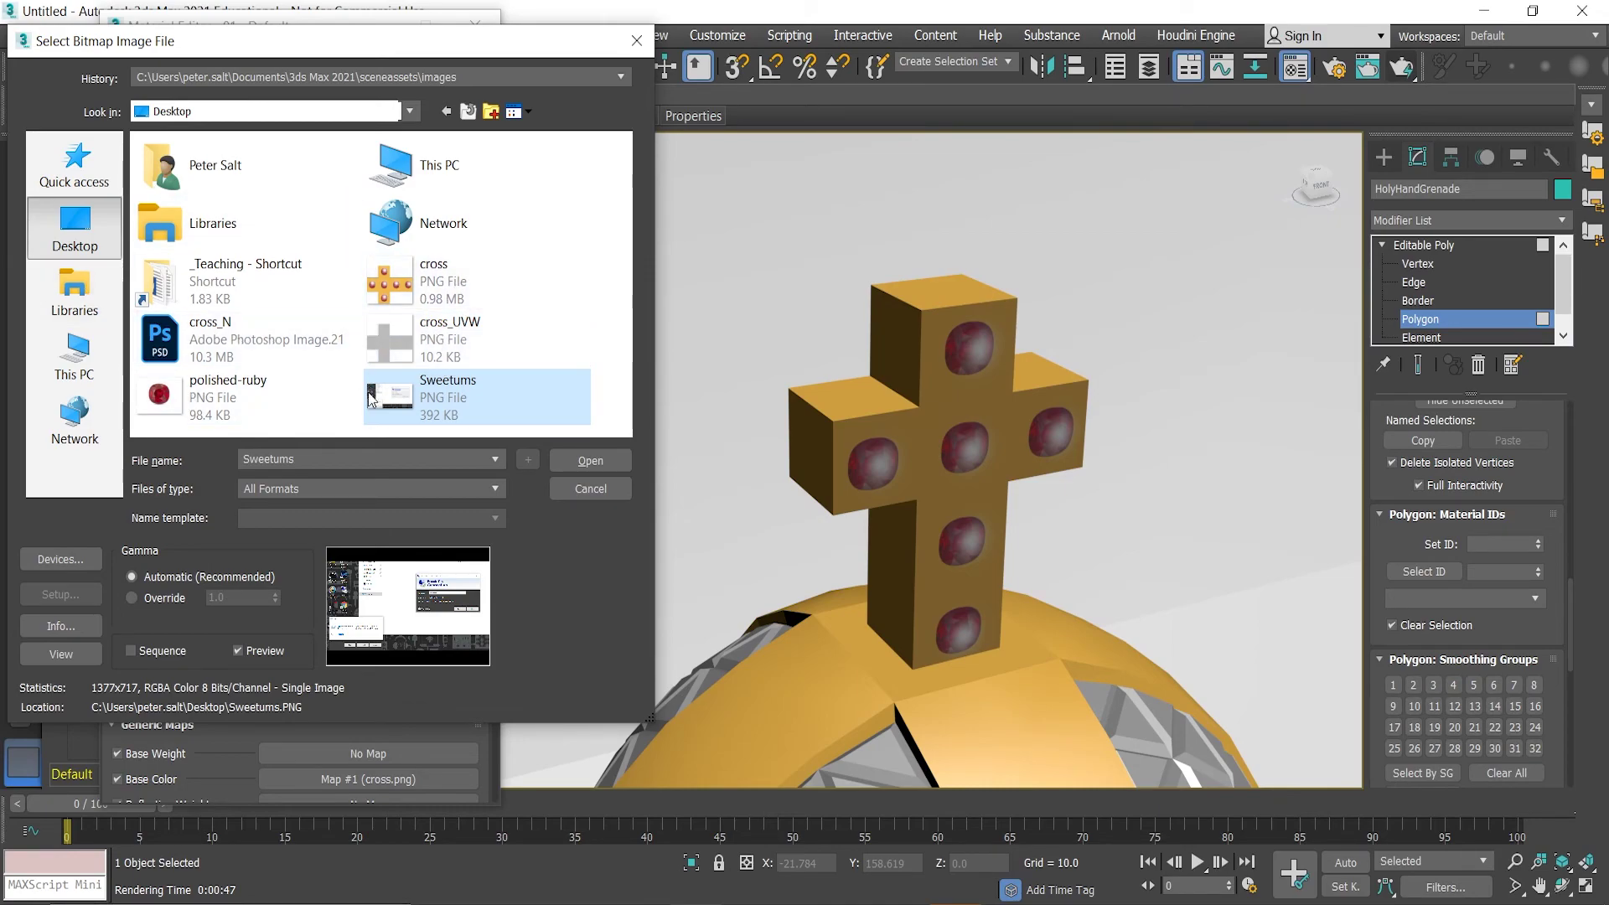
{"action": "left_click", "coordinate": [615, 488]}
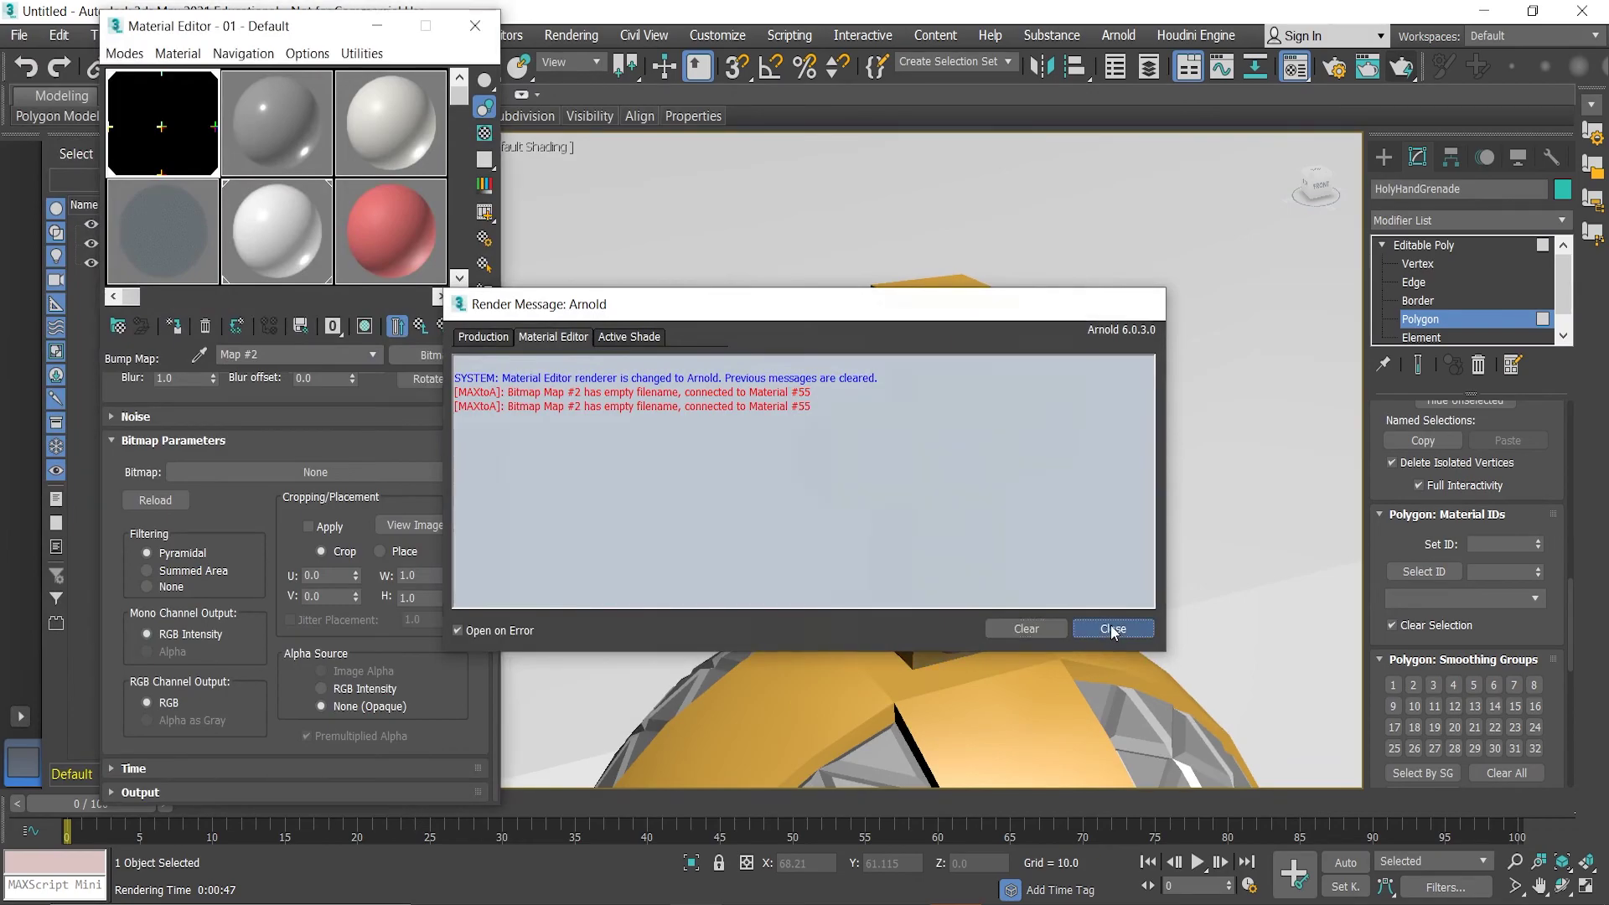
{"action": "left_click", "coordinate": [1112, 628]}
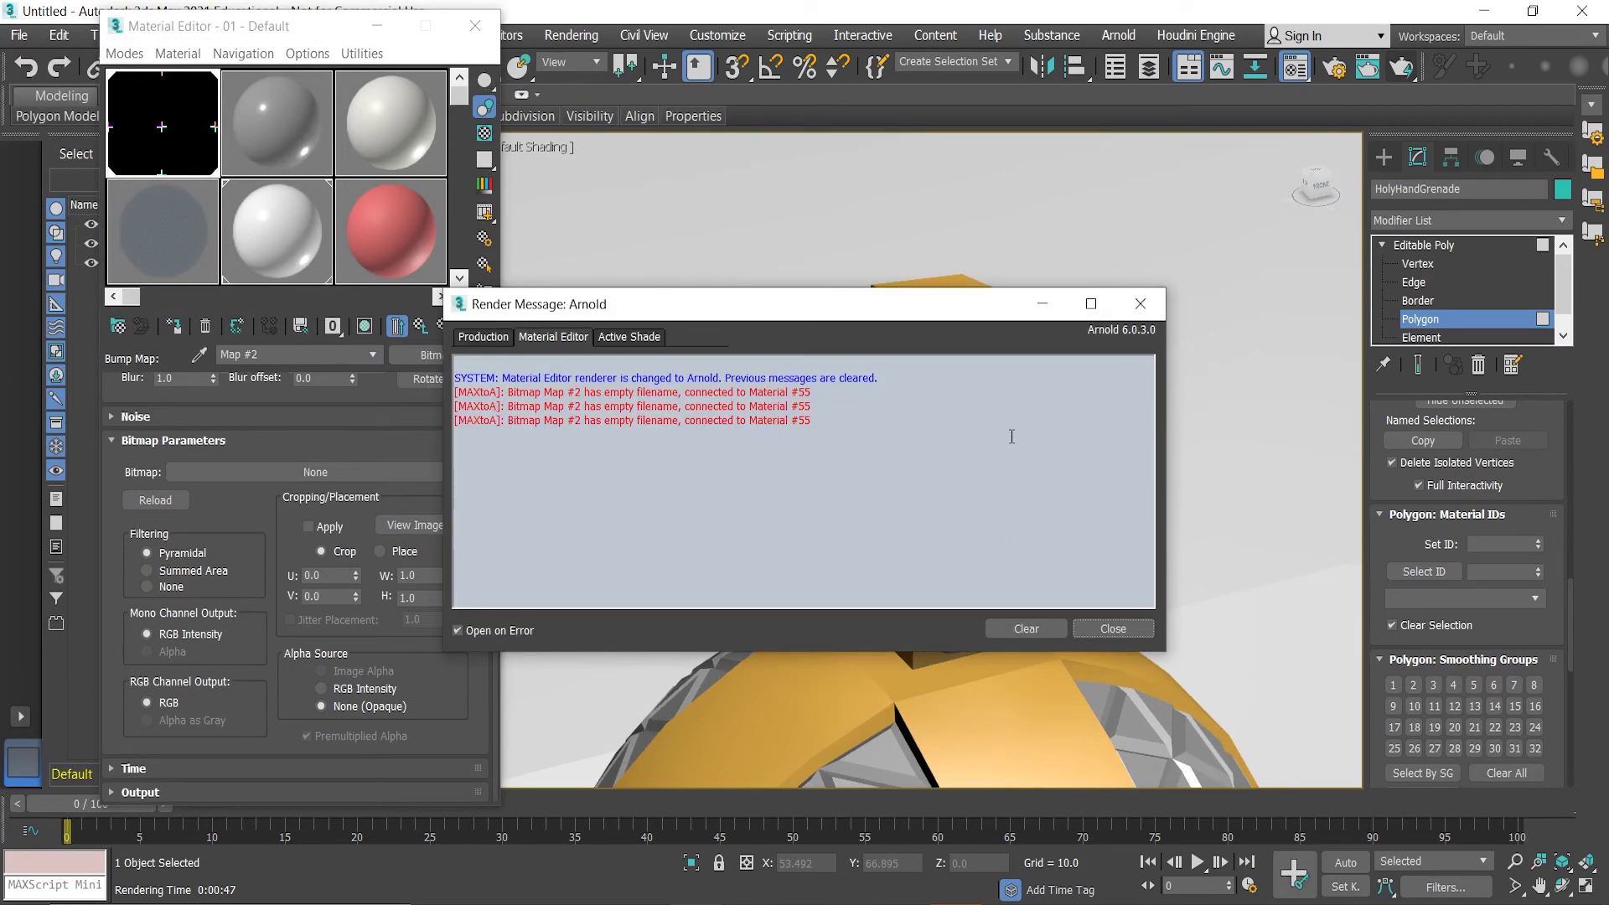
{"action": "left_click", "coordinate": [1143, 303]}
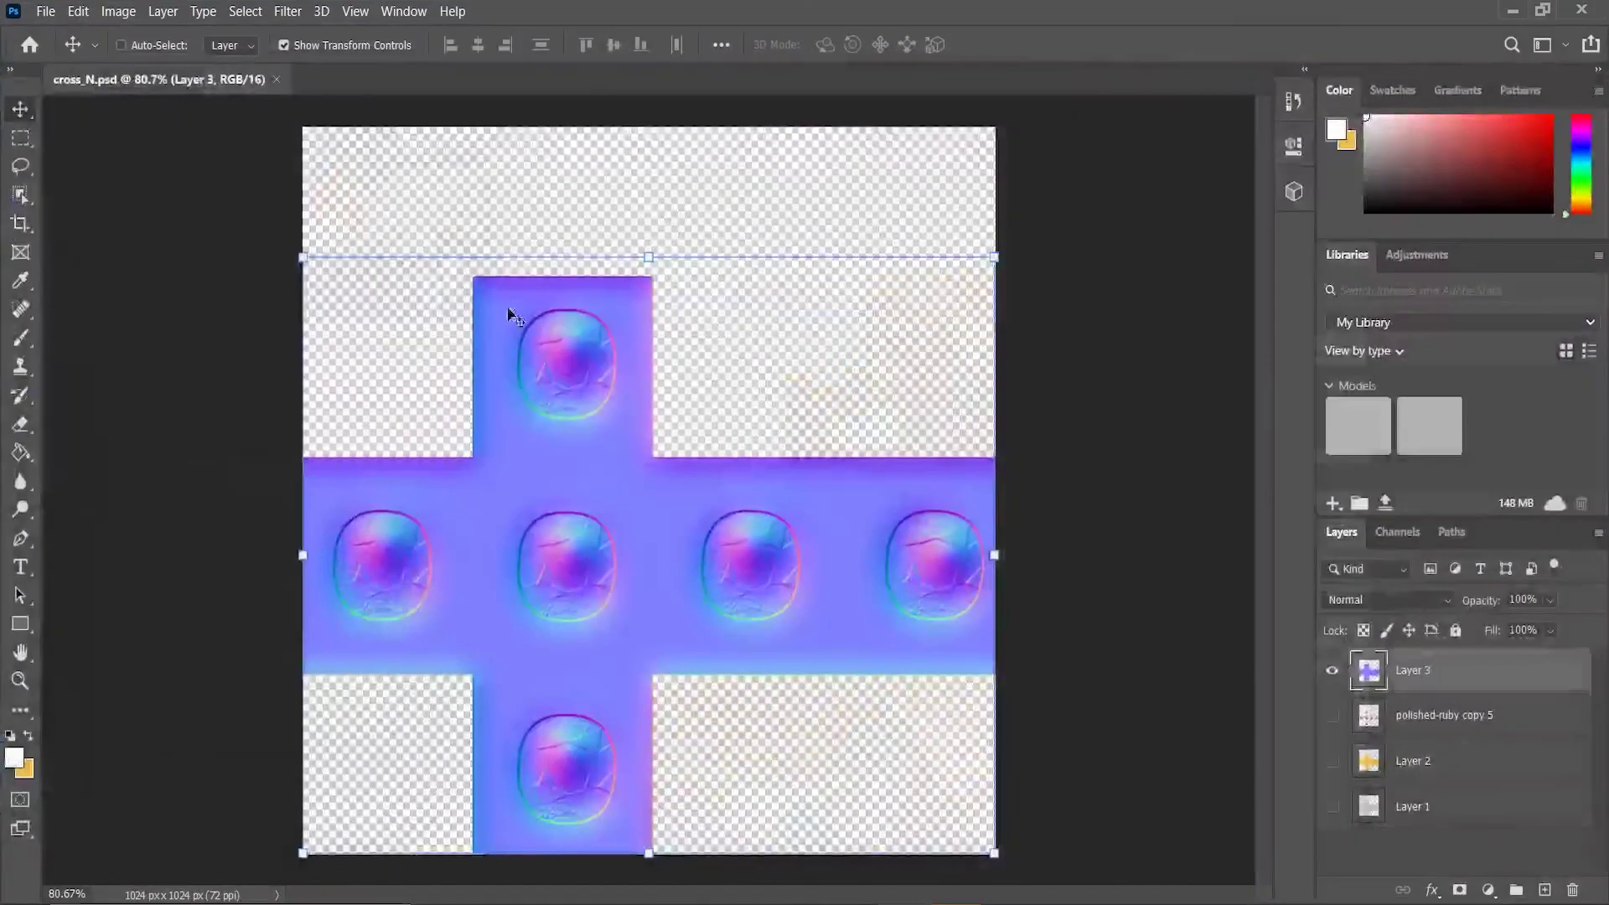
- Switch to Photoshop and save the normal map to the Desktop as cross_N in PNG format with large file size
{"action": "left_click", "coordinate": [46, 11]}
{"action": "left_click", "coordinate": [154, 266]}
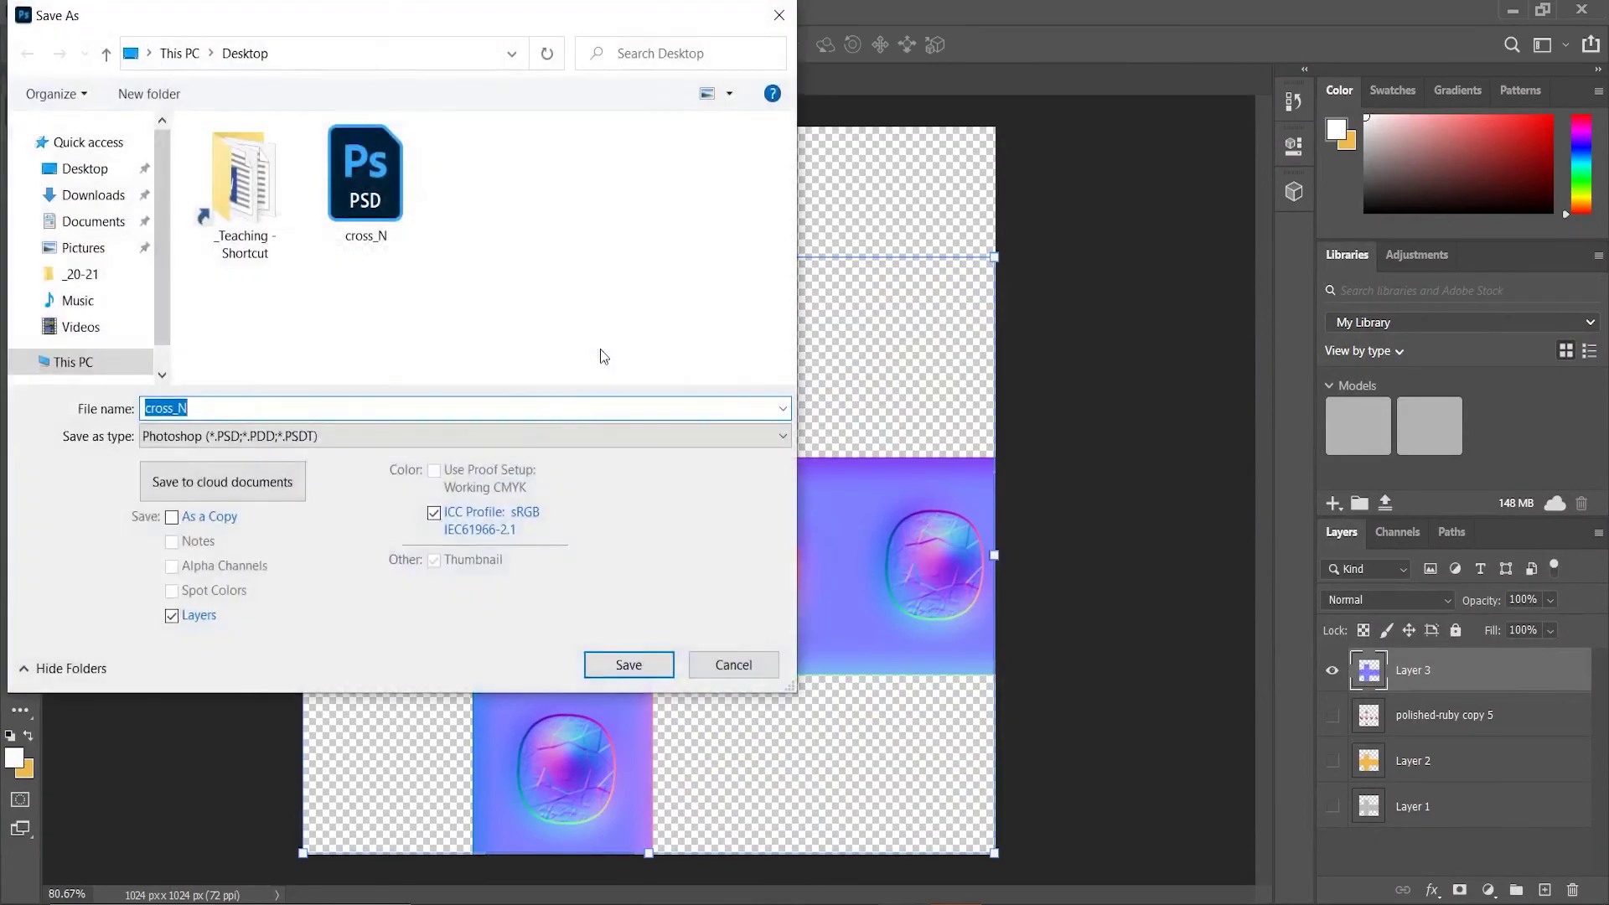
{"action": "left_click", "coordinate": [249, 450]}
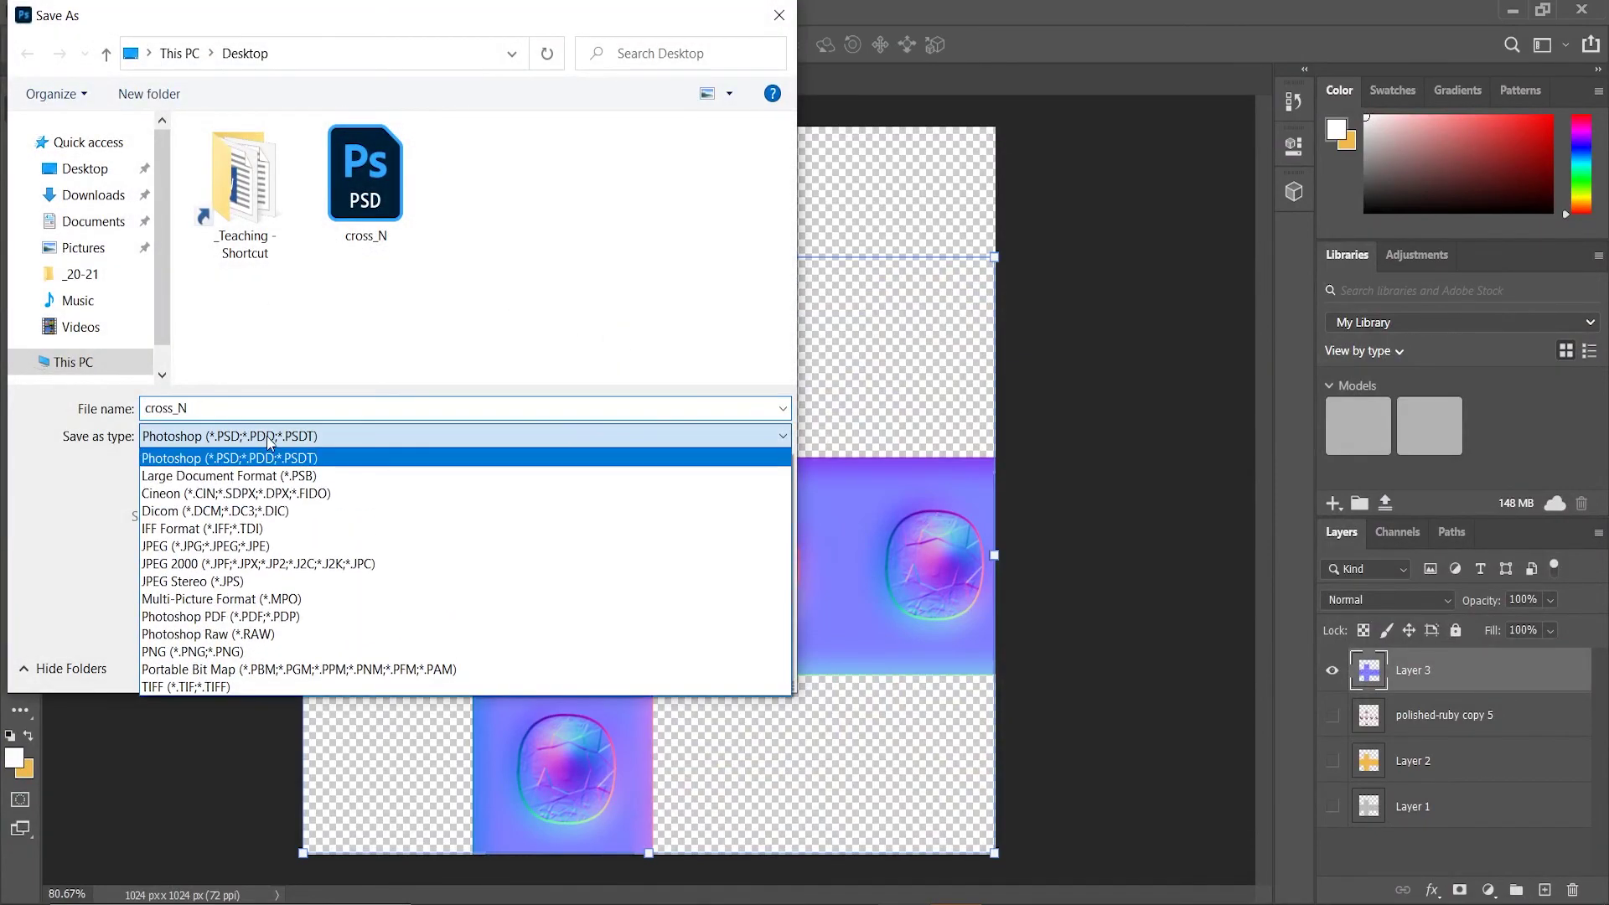
{"action": "left_click", "coordinate": [186, 652]}
{"action": "left_click", "coordinate": [628, 664]}
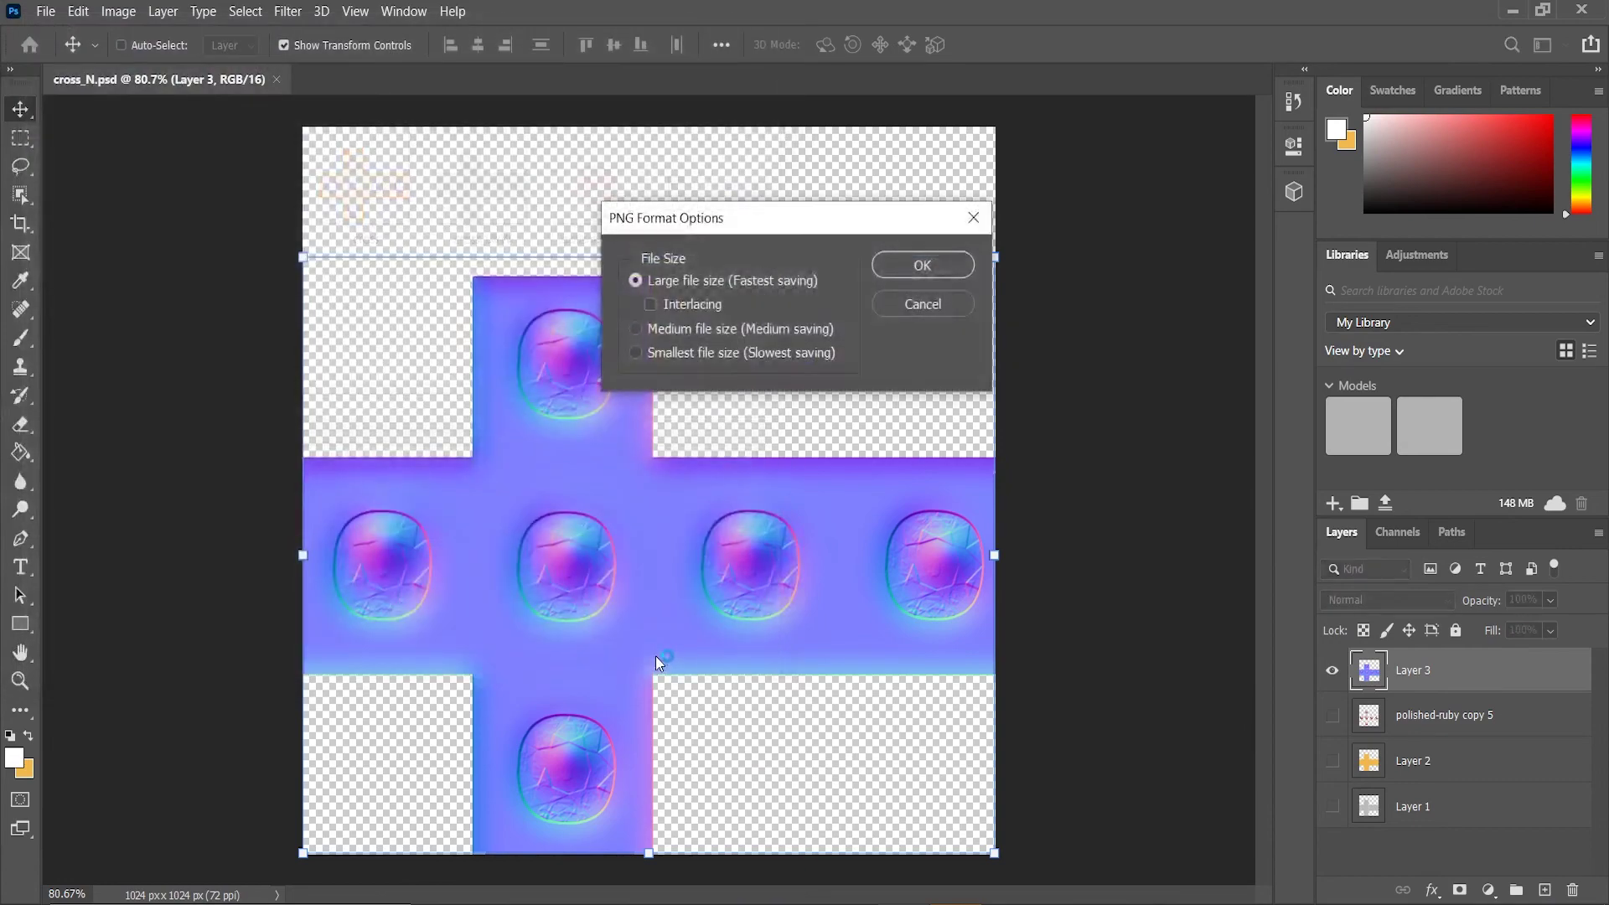
{"action": "left_click", "coordinate": [944, 270]}
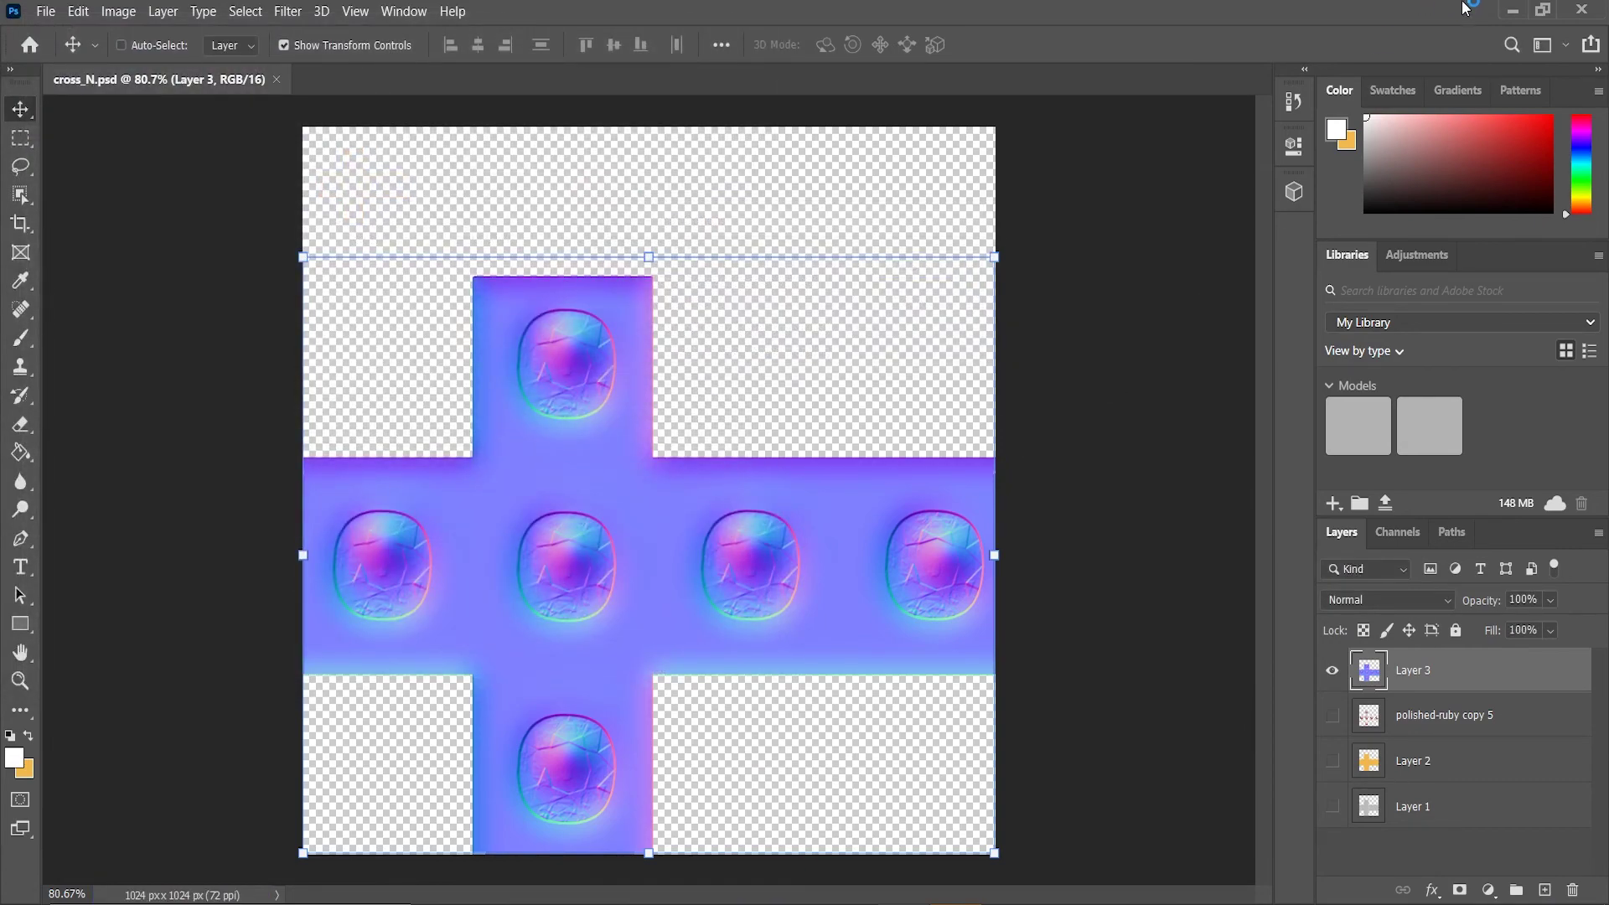
- Switch to 3ds Max, return to the Physical Material, and clear the empty bitmap from its Bump Map slot
{"action": "left_click", "coordinate": [1513, 10]}
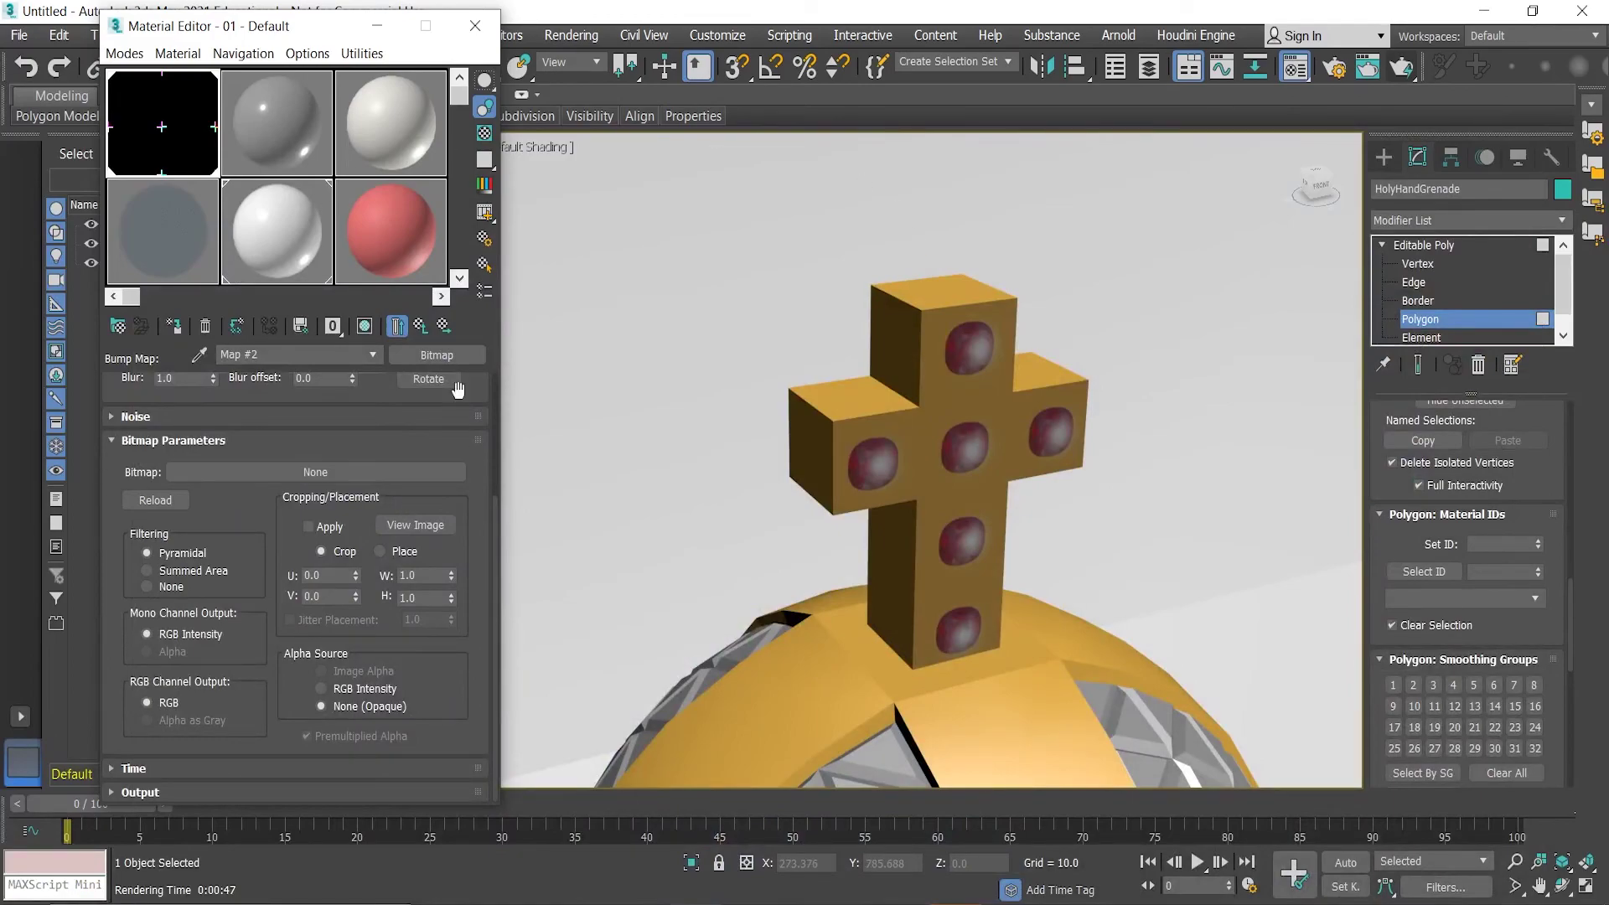
{"action": "left_click", "coordinate": [420, 326]}
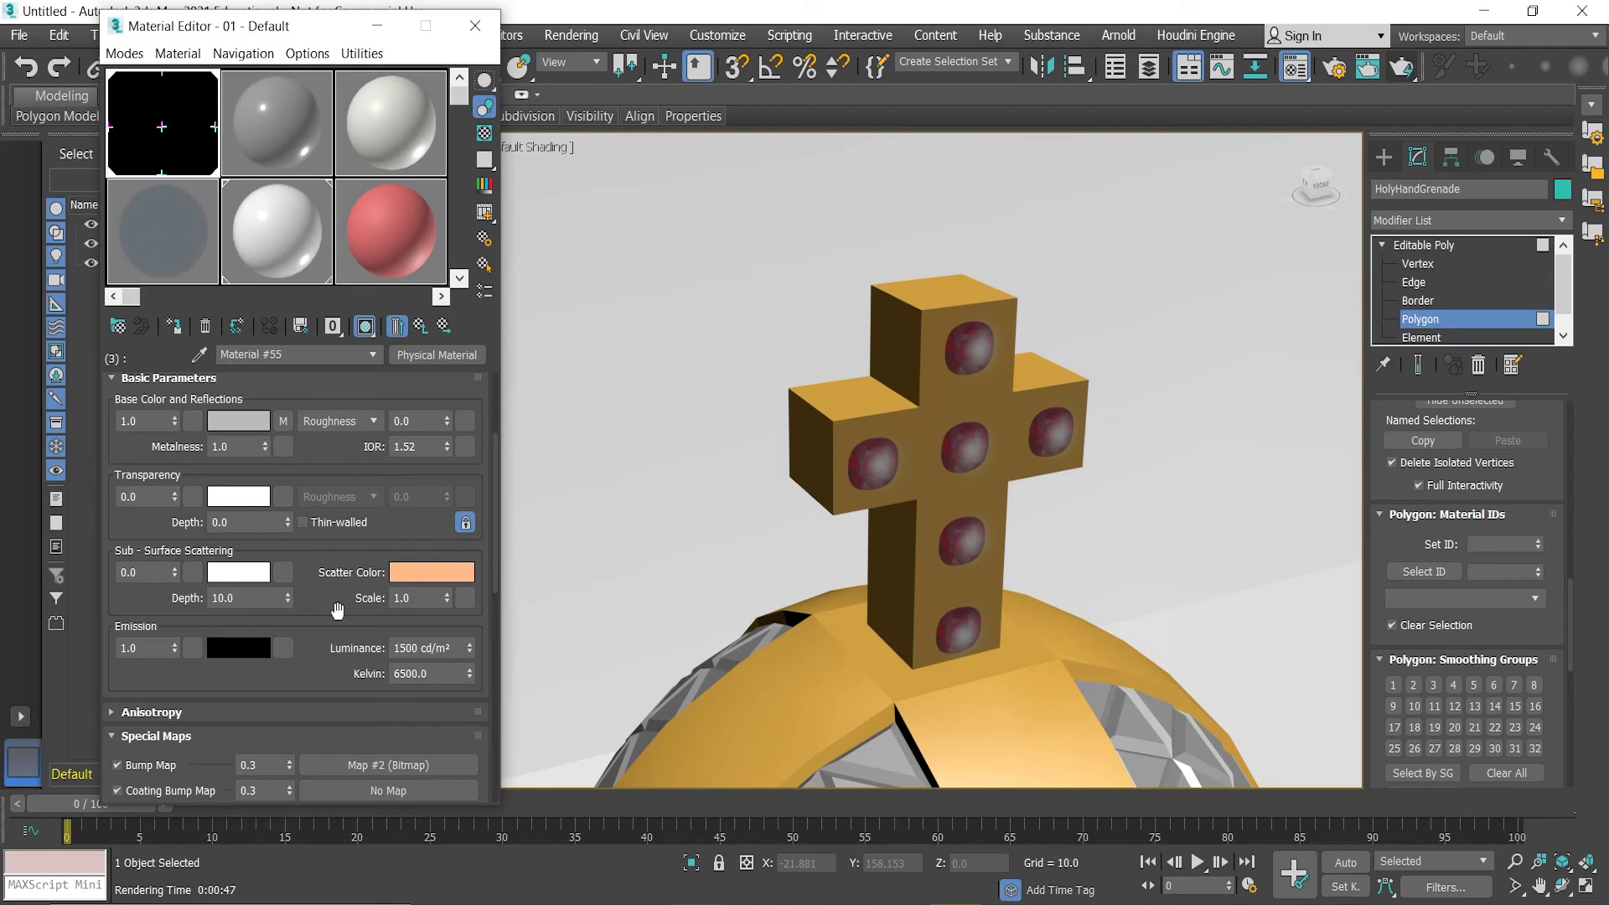
{"action": "scroll", "coordinate": [496, 477], "scroll_direction": "down", "scroll_amount": 2}
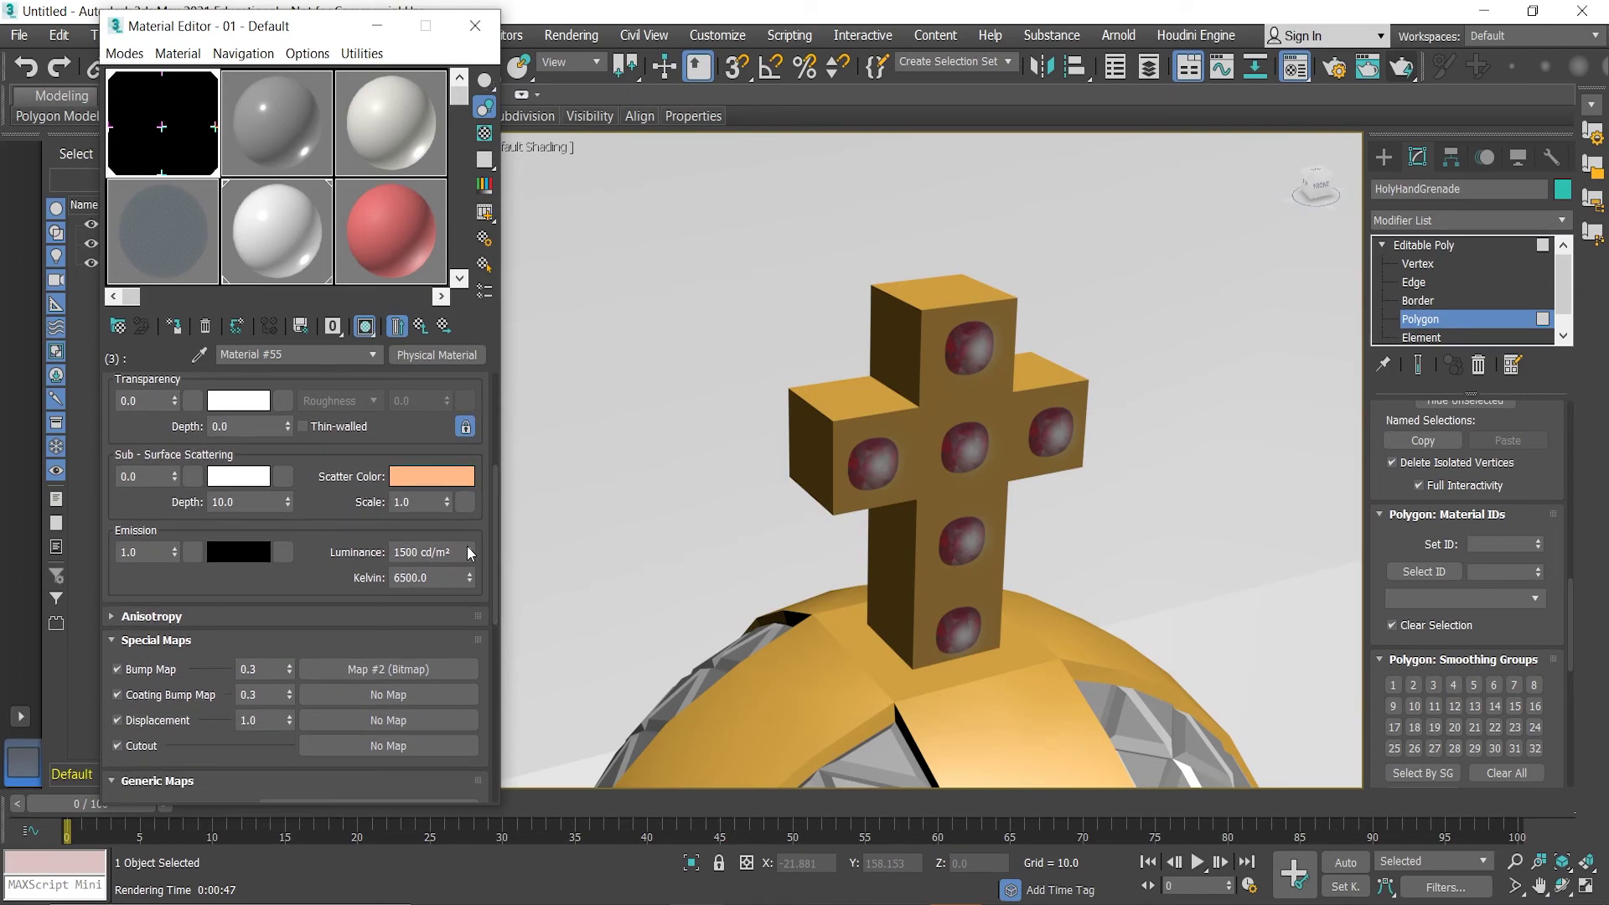
{"action": "right_click", "coordinate": [400, 666]}
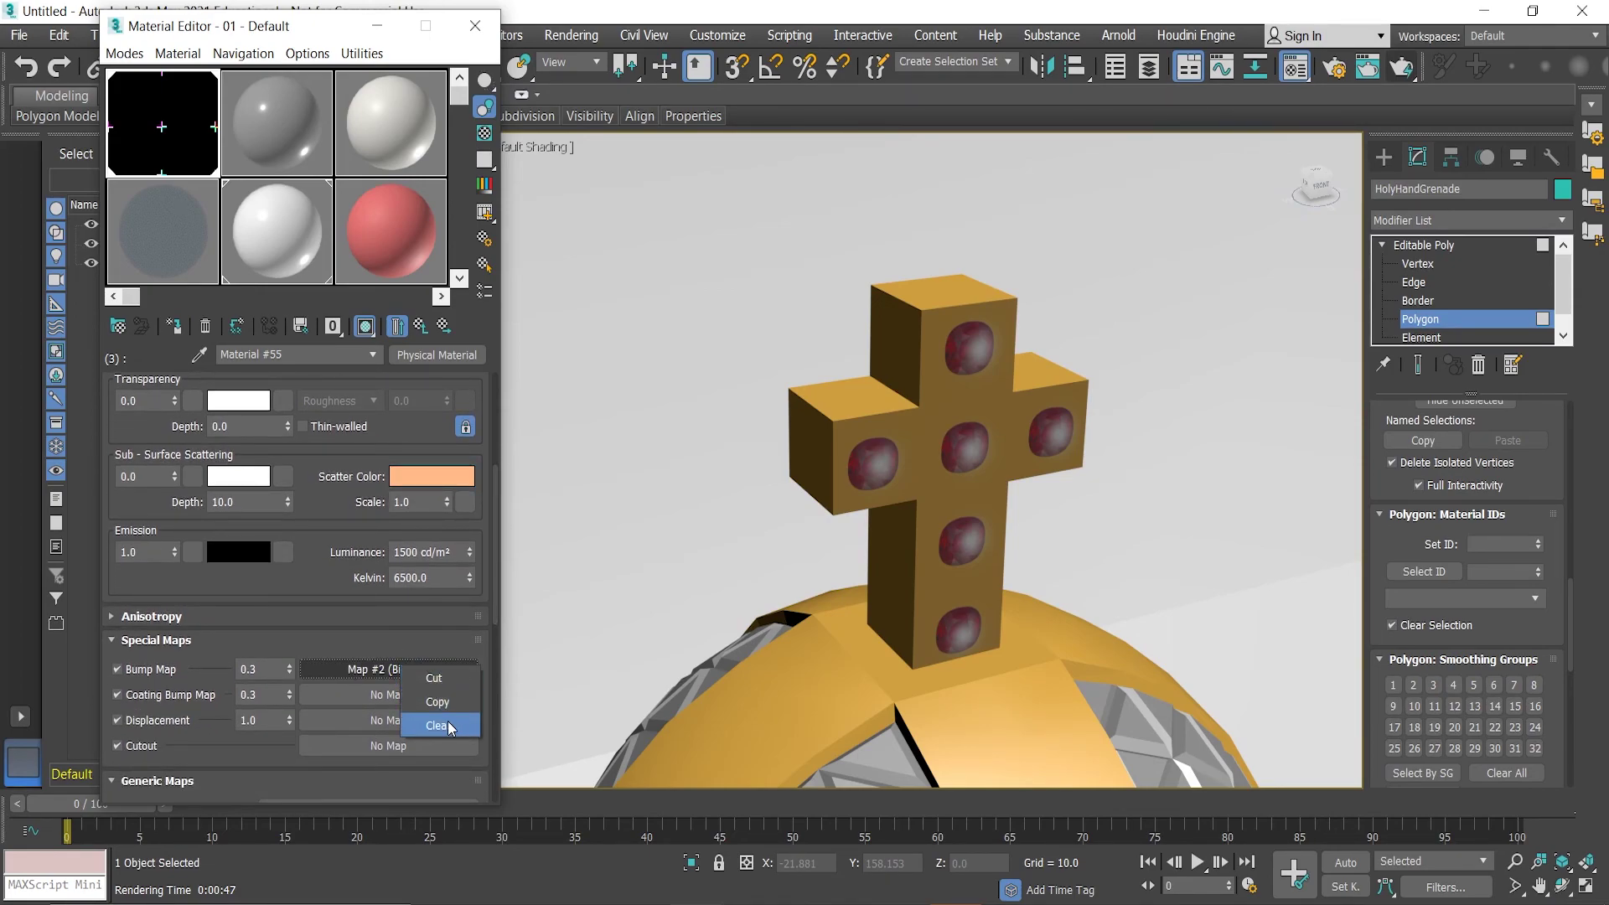
{"action": "left_click", "coordinate": [437, 726]}
- Load cross_N.png from the Desktop as a Bitmap in the Physical Material's Bump Map slot
{"action": "left_click", "coordinate": [388, 669]}
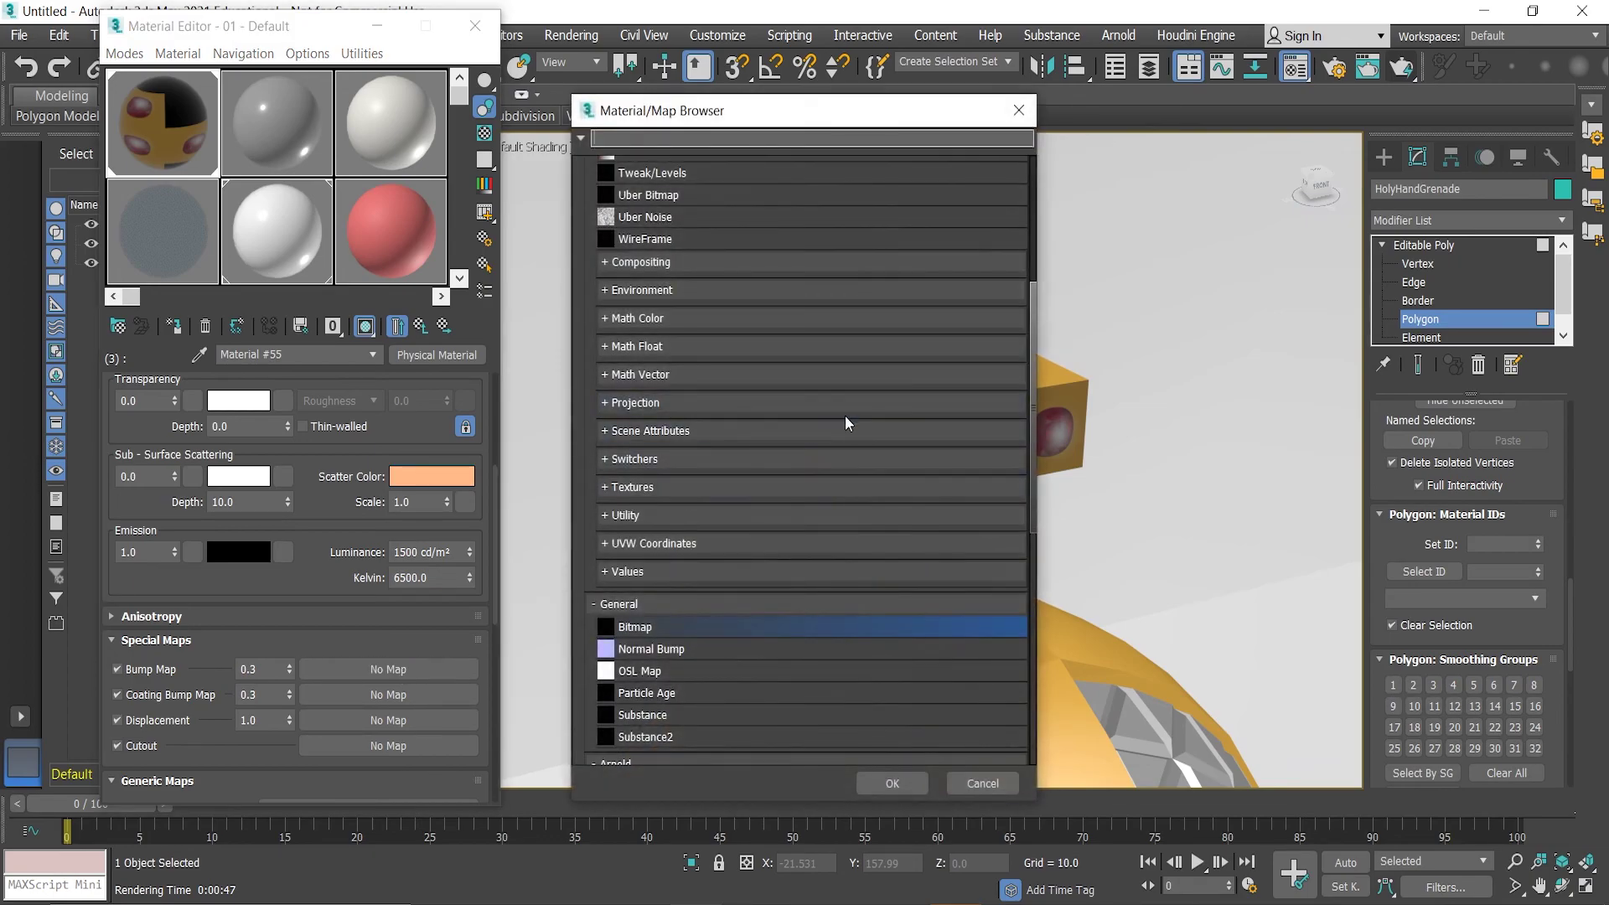
{"action": "double_click", "coordinate": [646, 628]}
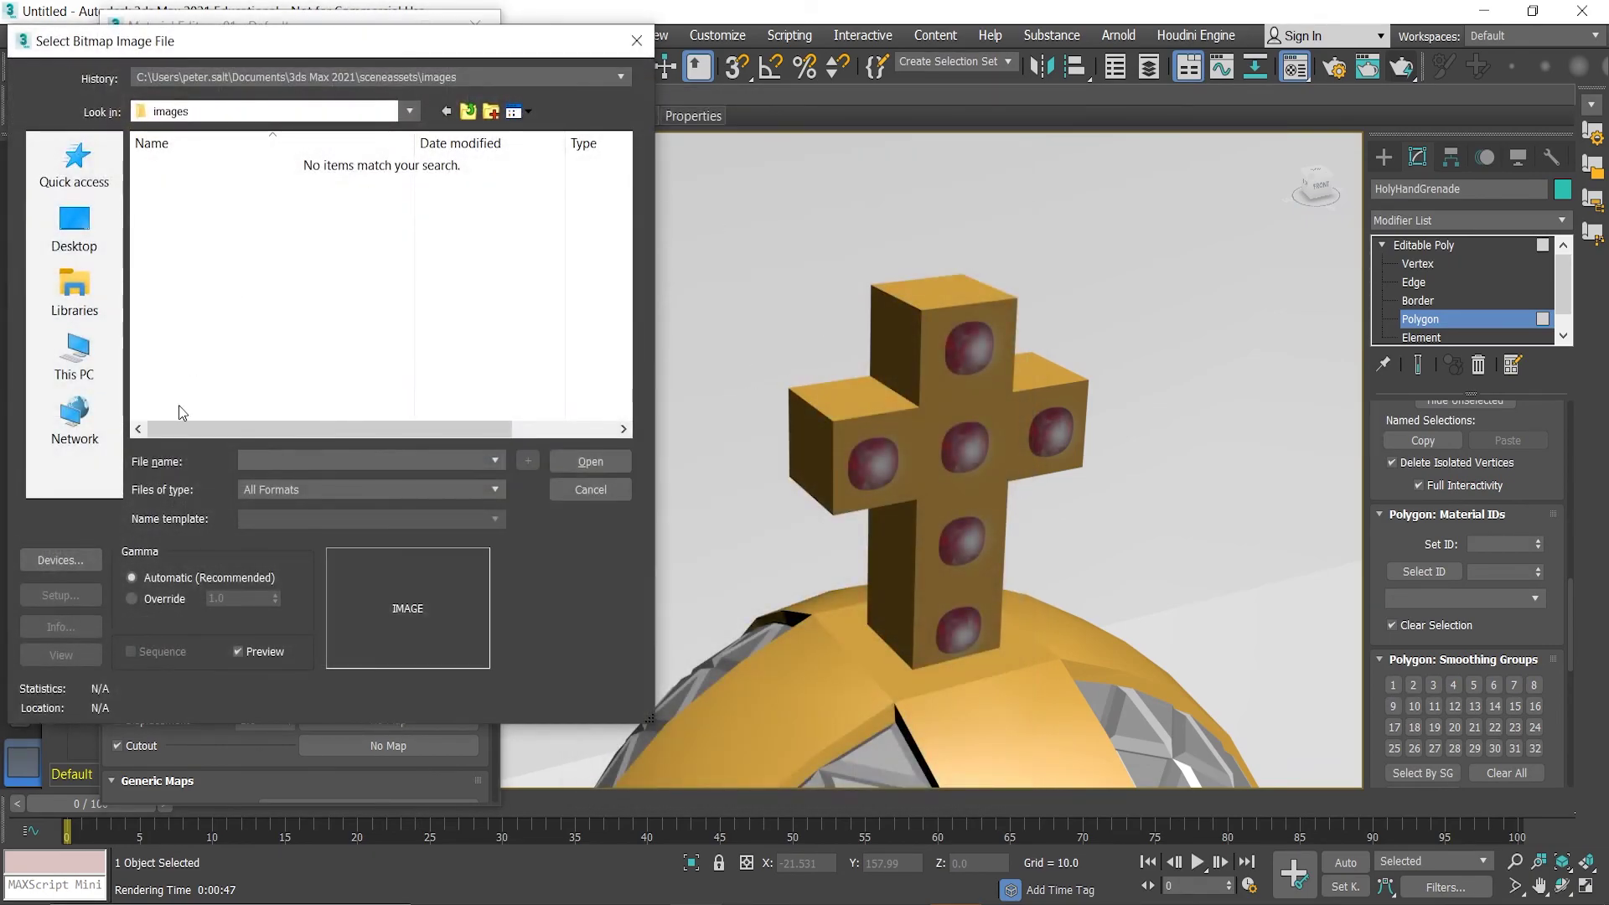
{"action": "left_click", "coordinate": [75, 226]}
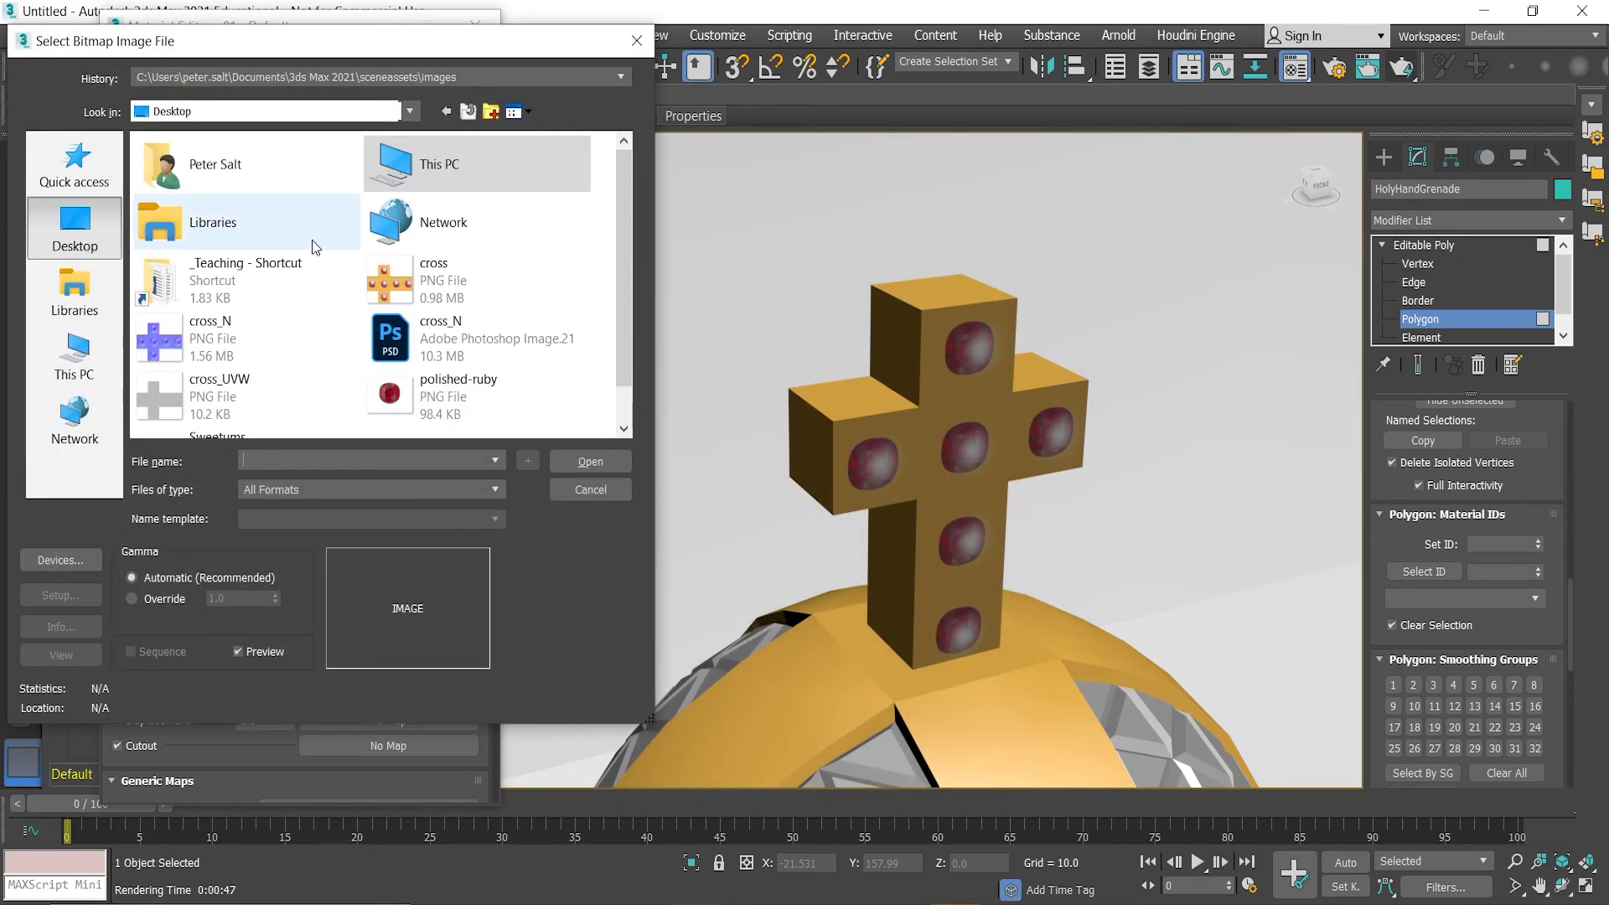
{"action": "left_click", "coordinate": [243, 337]}
{"action": "left_click", "coordinate": [591, 461]}
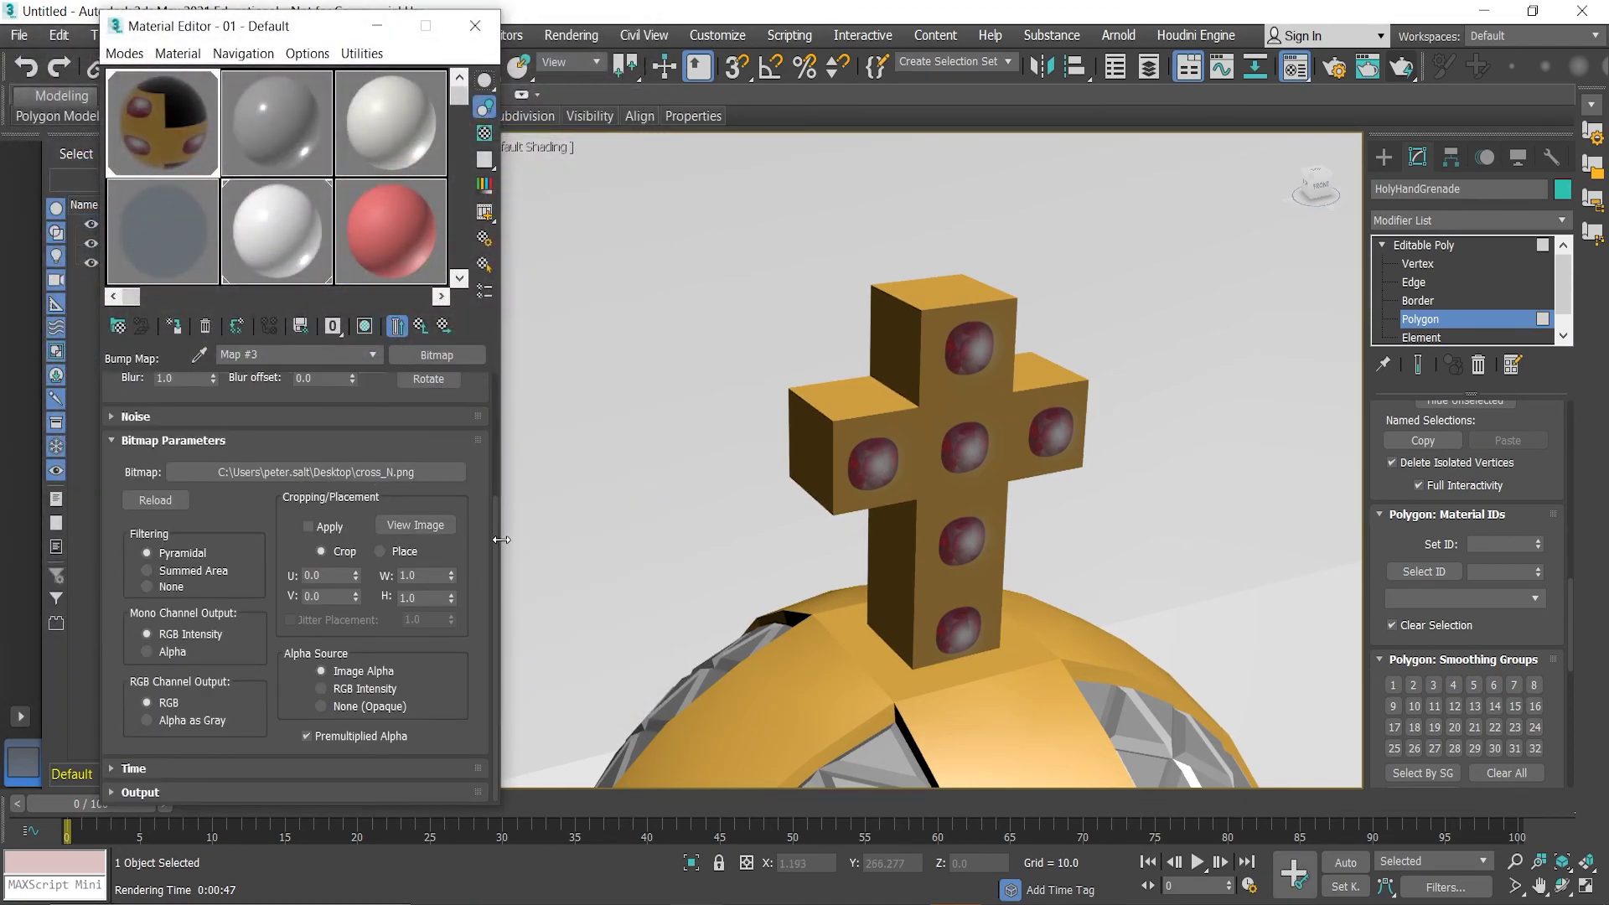
{"action": "scroll", "coordinate": [454, 401], "scroll_direction": "up", "scroll_amount": 4}
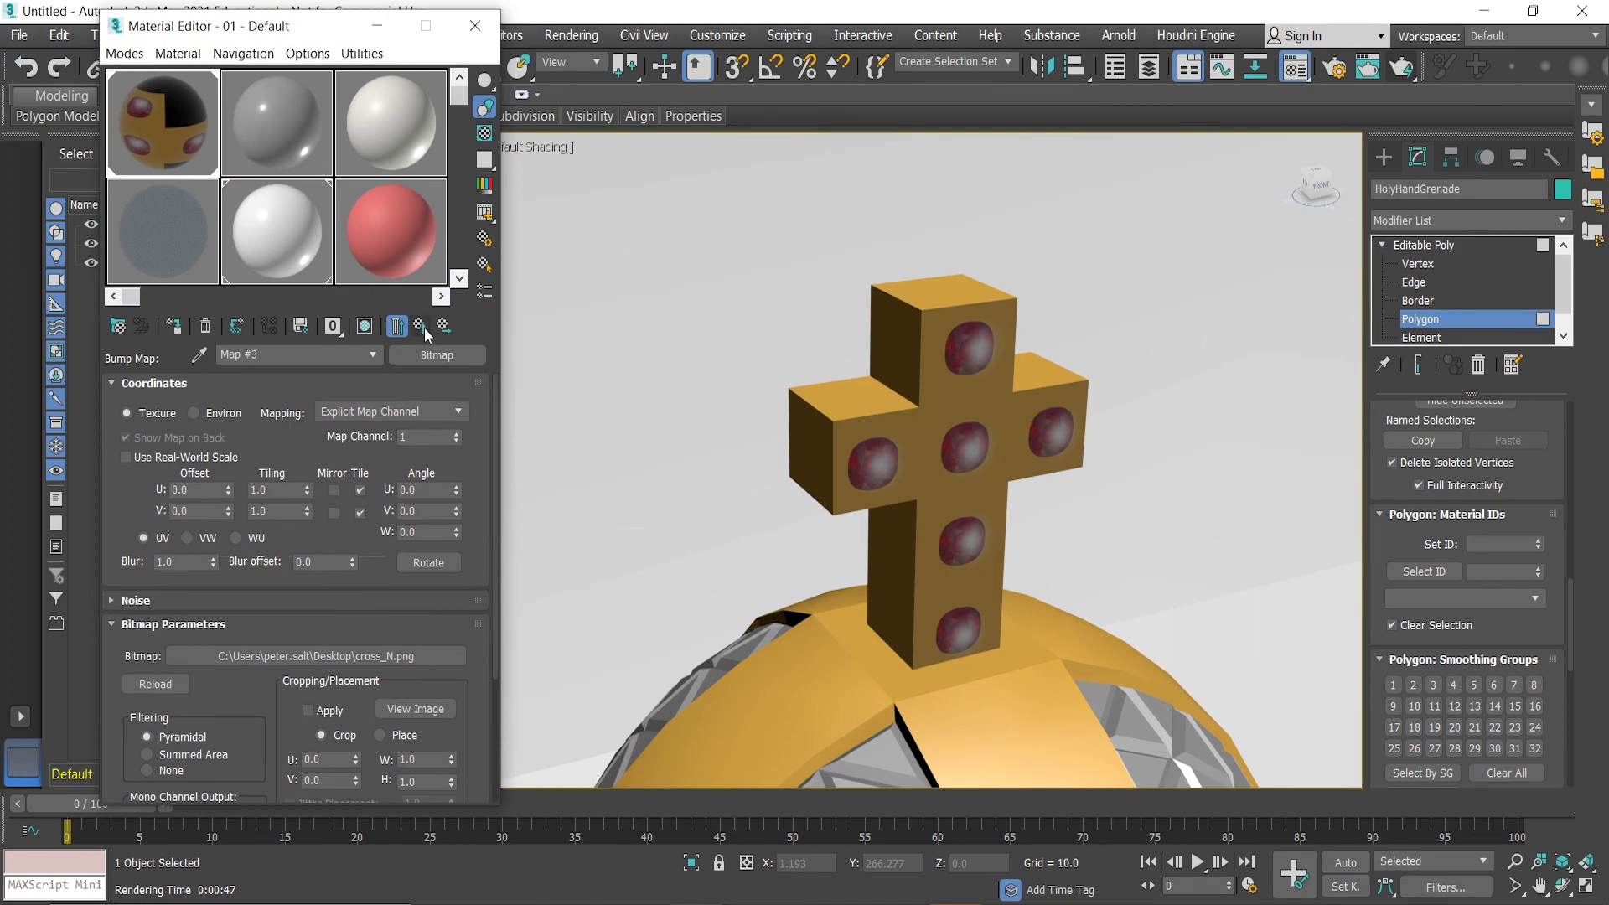
- Return to the parent Physical Material and set the Bump Map amount to 1.0
{"action": "left_click", "coordinate": [397, 326]}
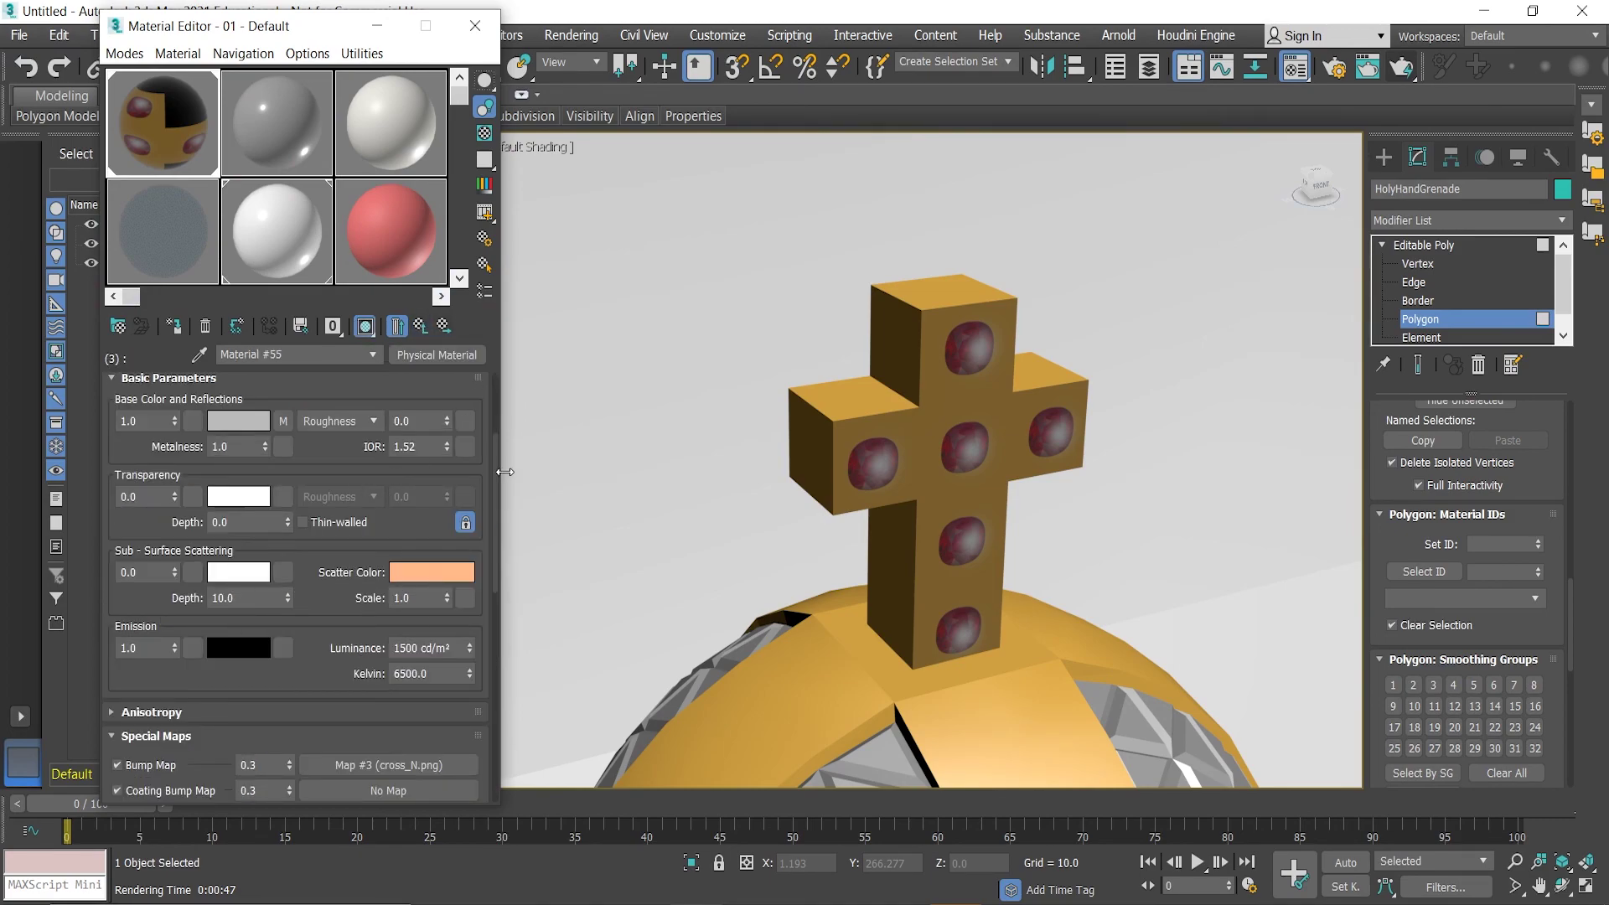
{"action": "scroll", "coordinate": [495, 476], "scroll_direction": "down", "scroll_amount": 4}
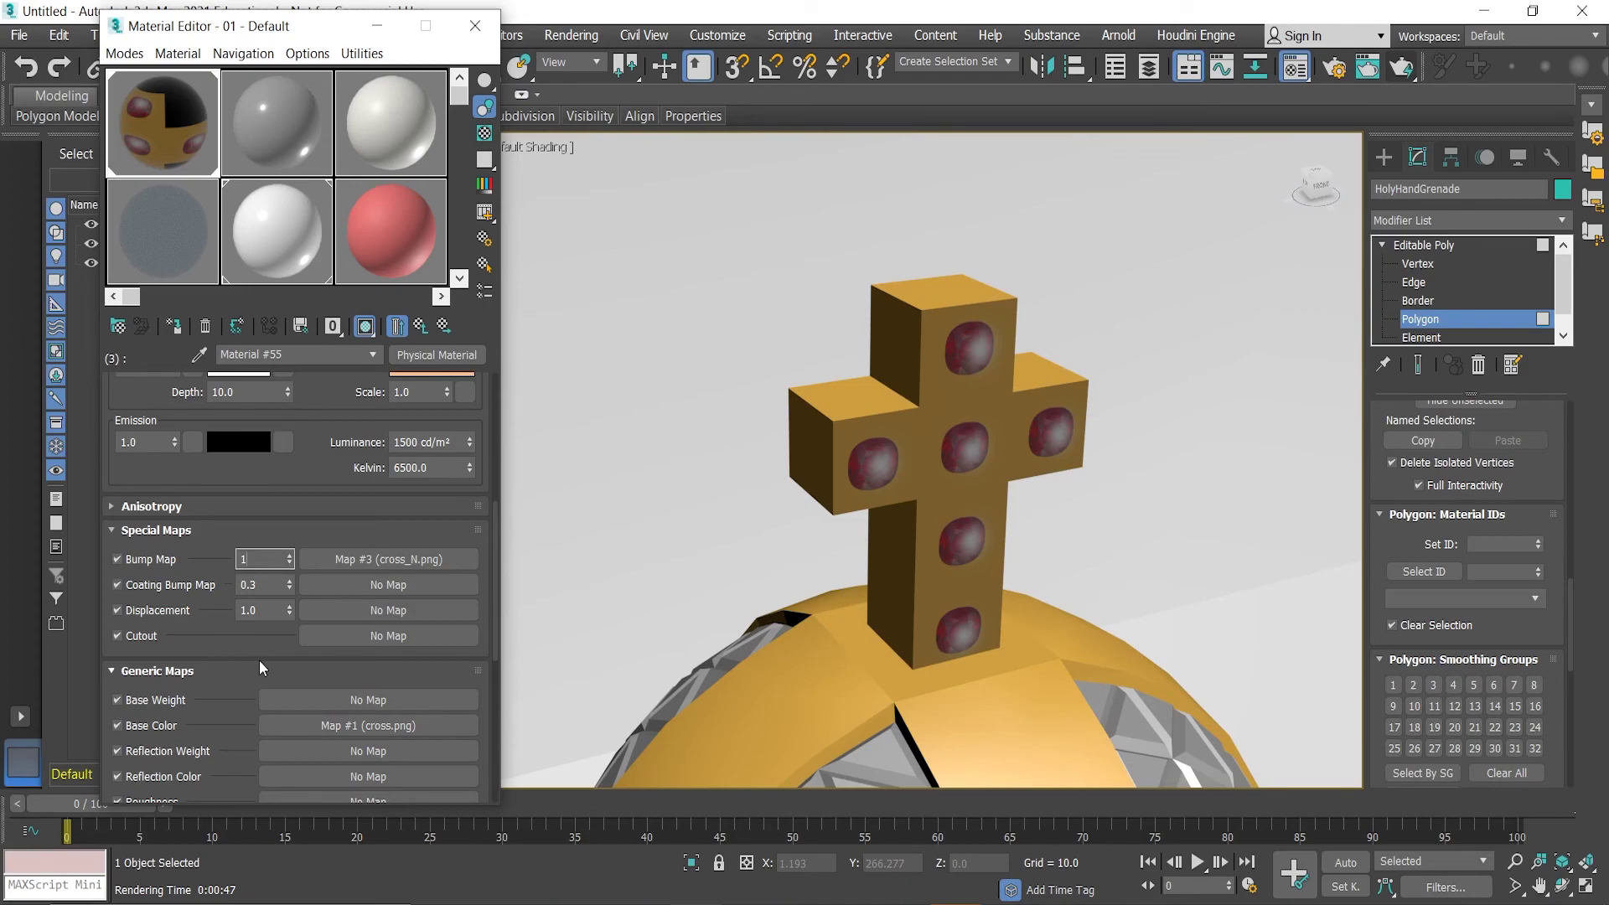
{"action": "key", "text": "Return"}
- Render a close-up Perspective view of the cross's ruby-studded arms
{"action": "scroll", "coordinate": [1033, 440], "scroll_direction": "up", "scroll_amount": 3}
{"action": "scroll", "coordinate": [988, 463], "scroll_direction": "up", "scroll_amount": 3}
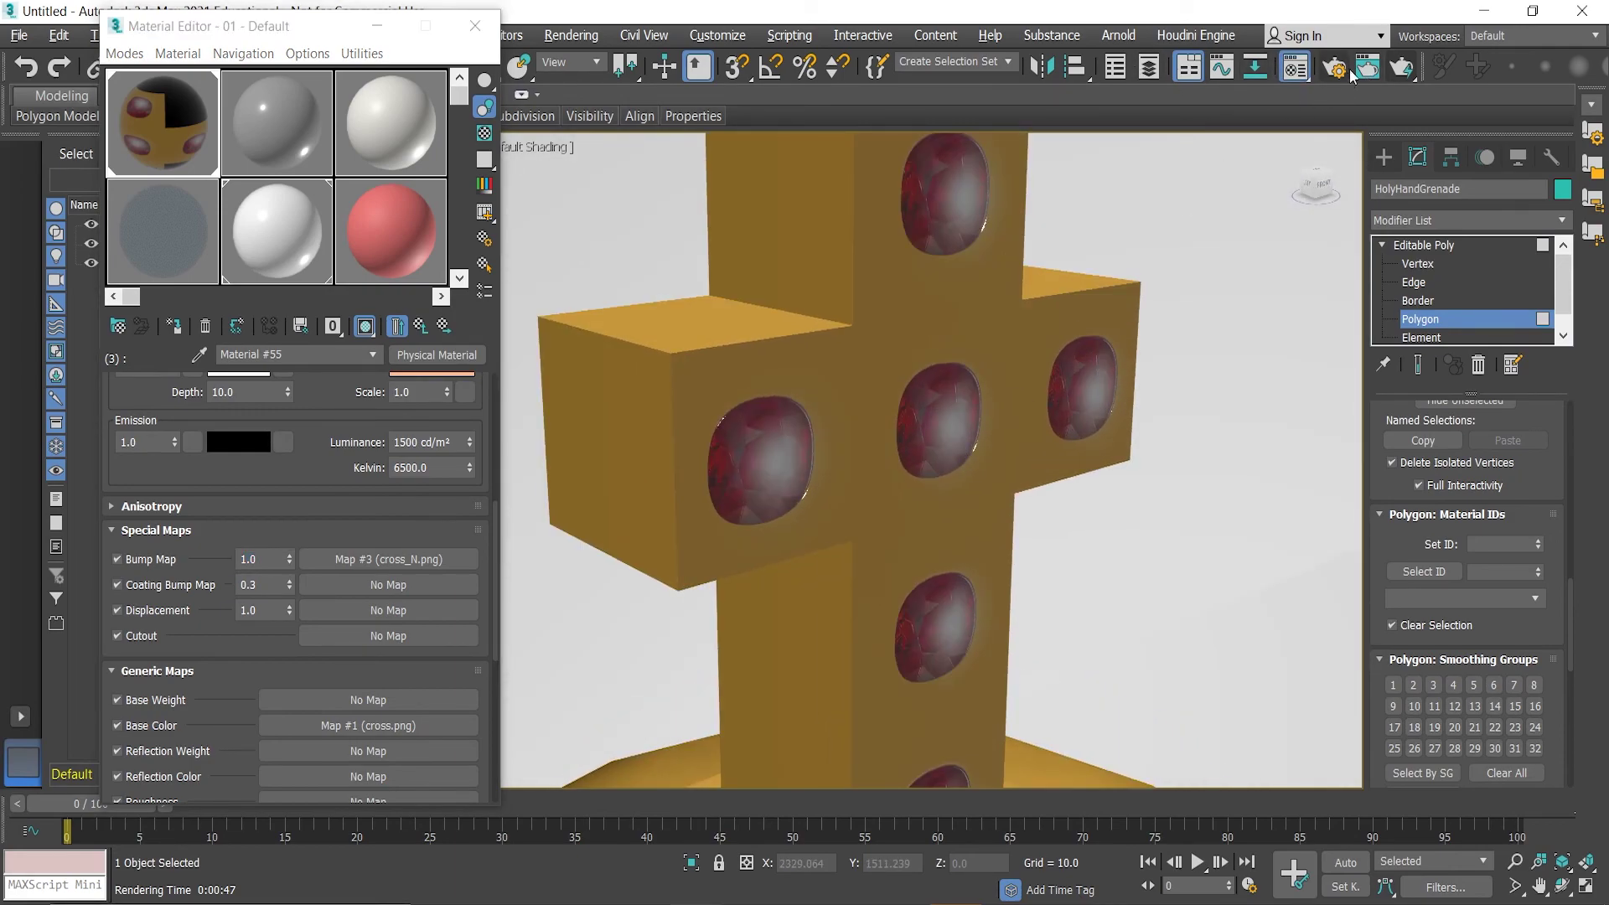
{"action": "left_click", "coordinate": [1400, 69]}
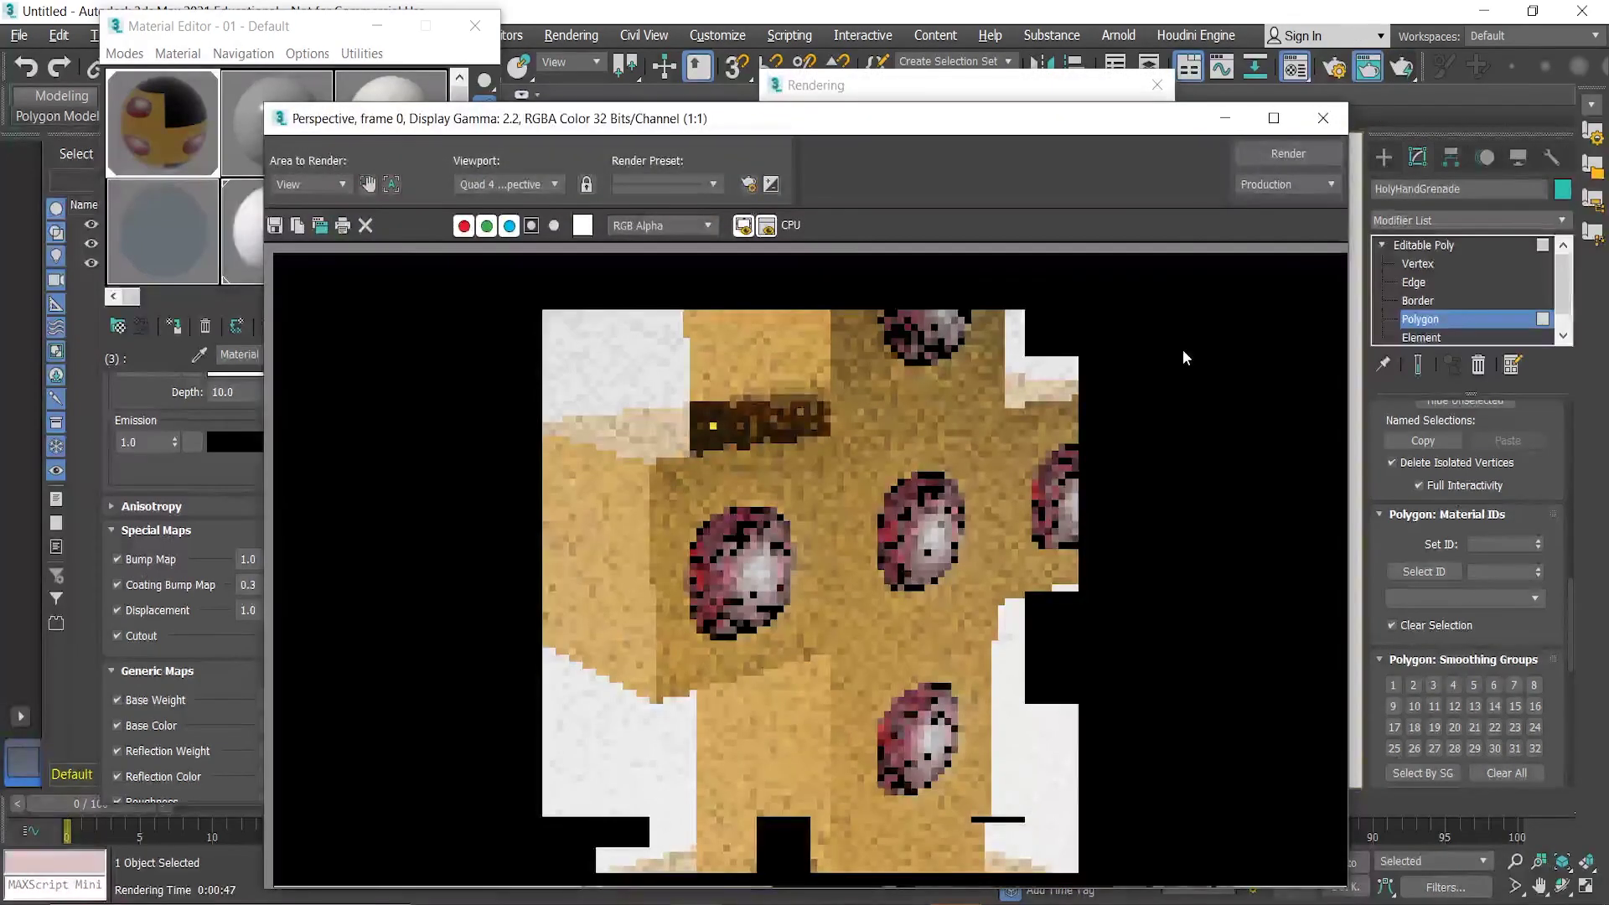